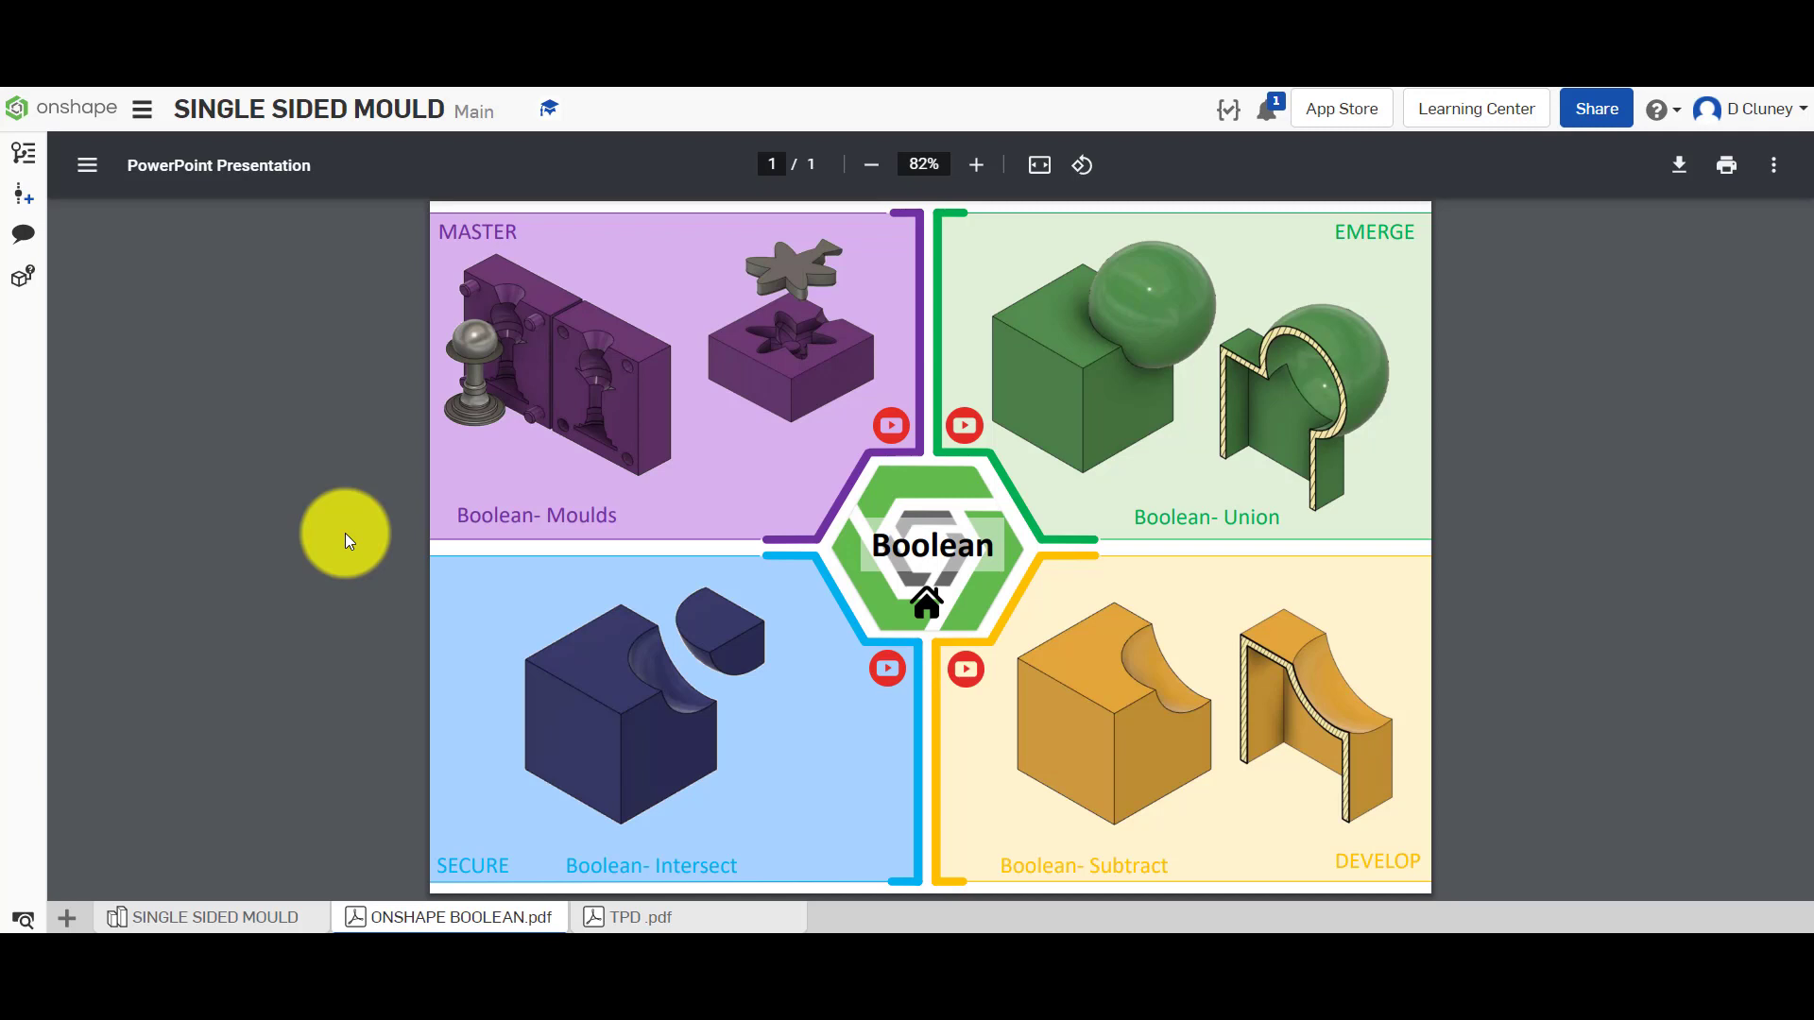
View the TPD page, switch to the SINGLE SIDED MOULD part studio, and highlight the MOULD and DESIGN parts in turn
left_click(643, 917)
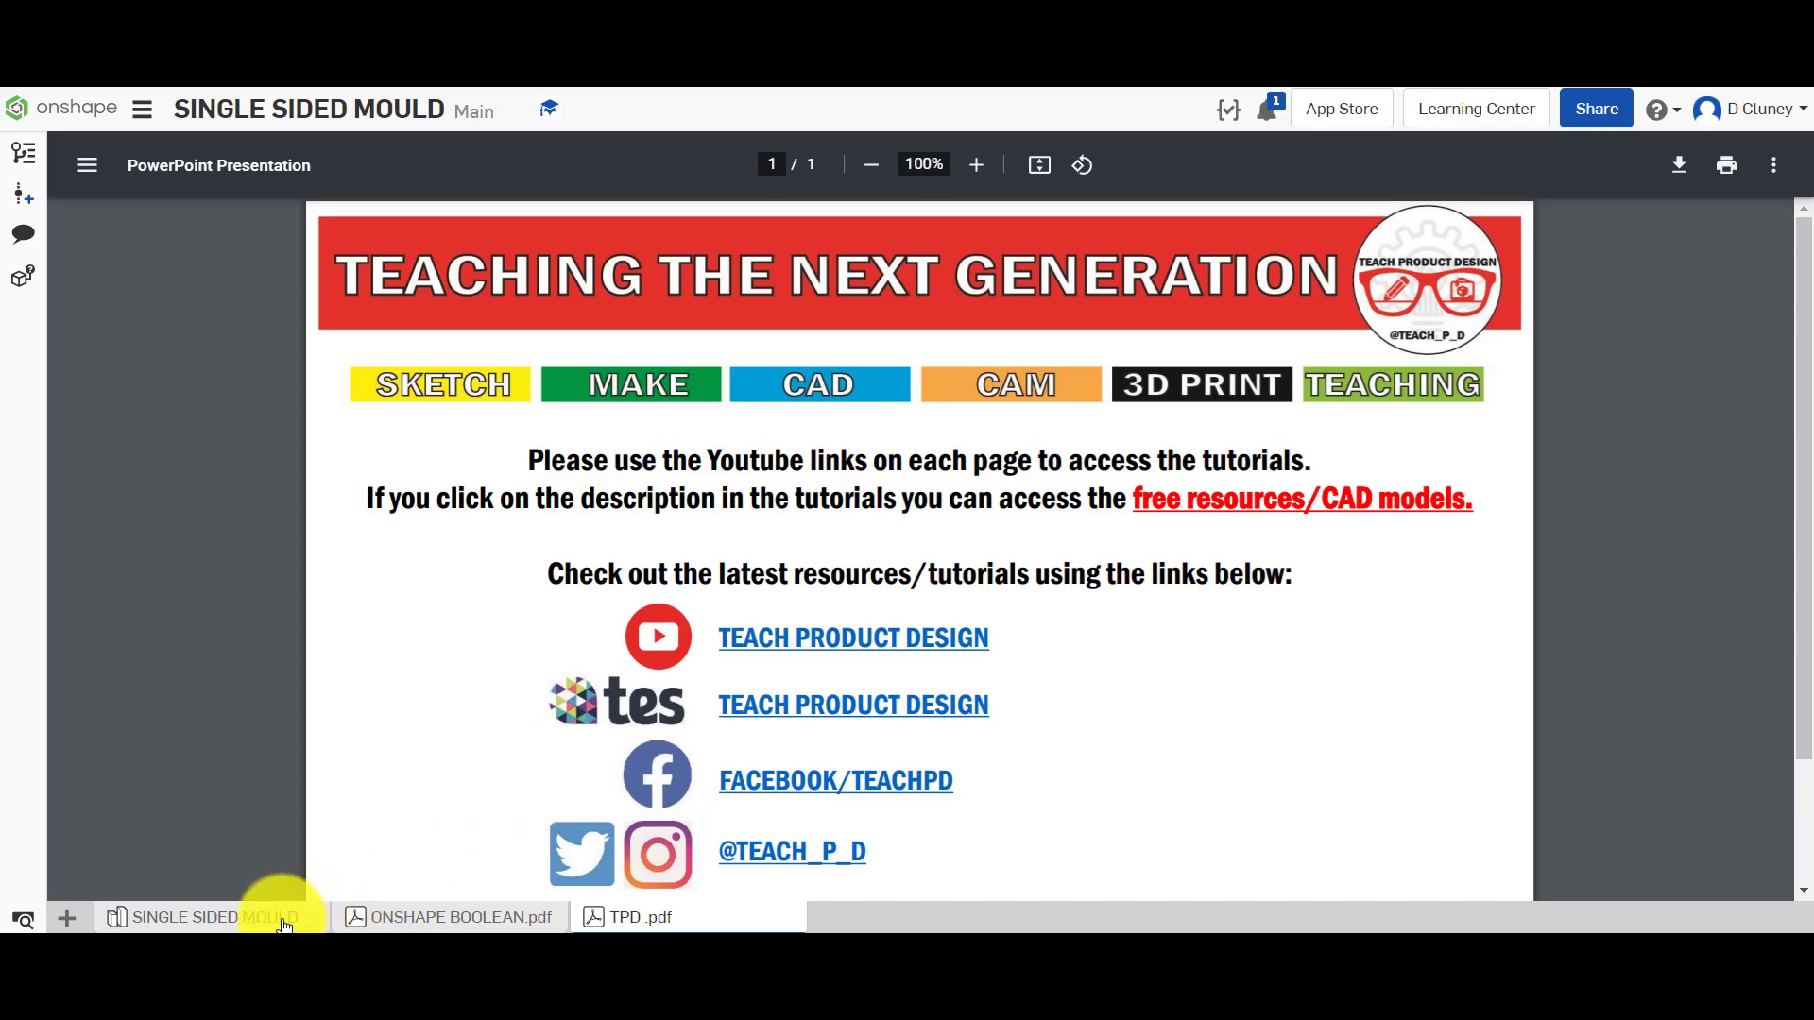
left_click(245, 920)
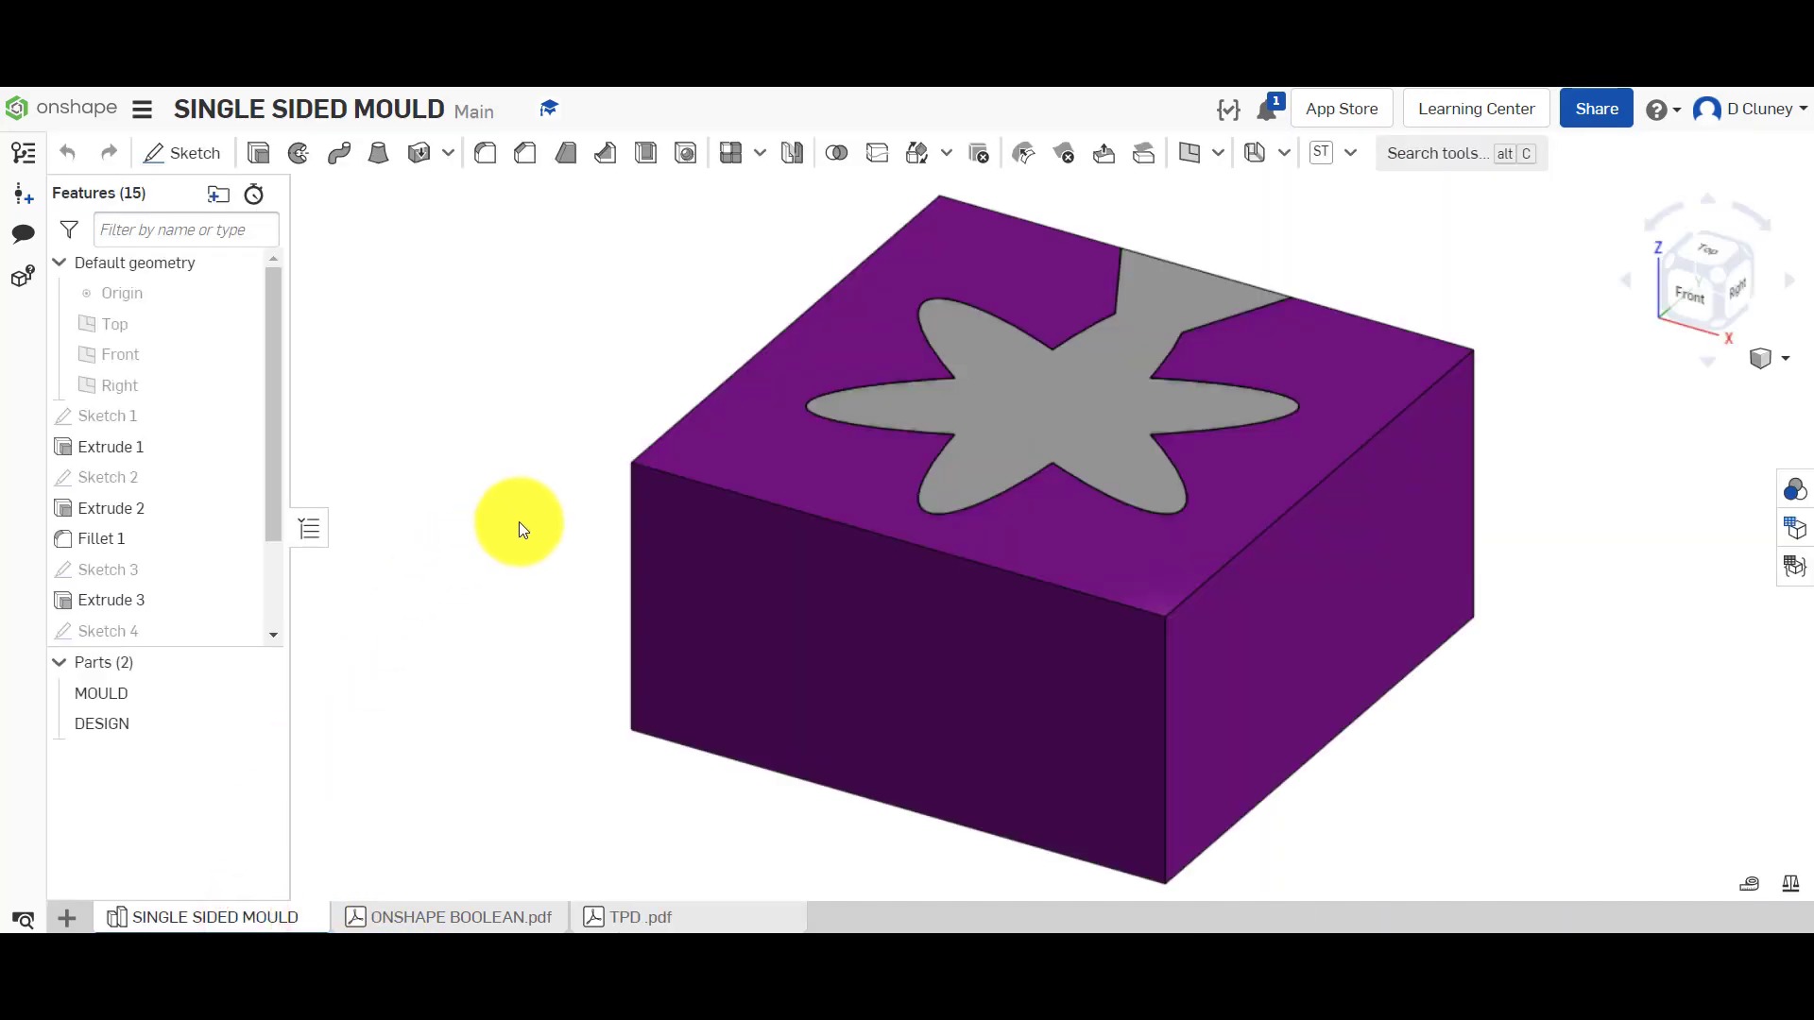
scroll(543, 505, "down", 3)
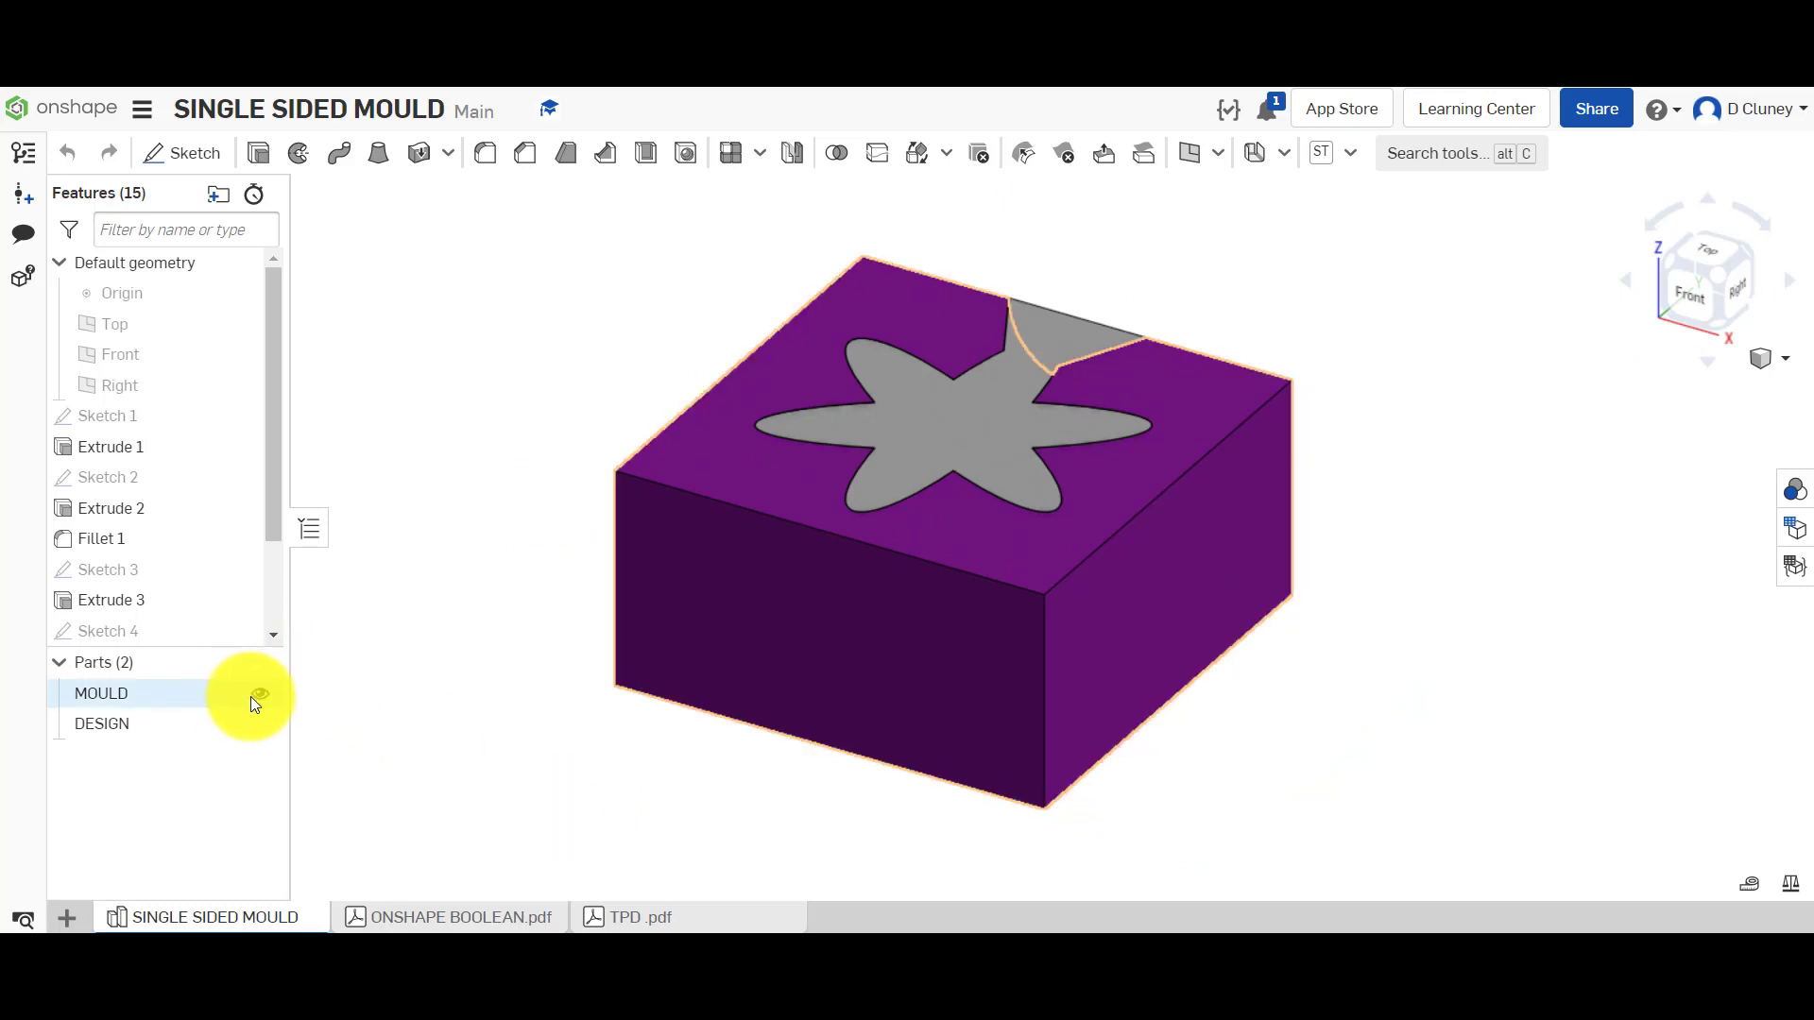
left_click(217, 693)
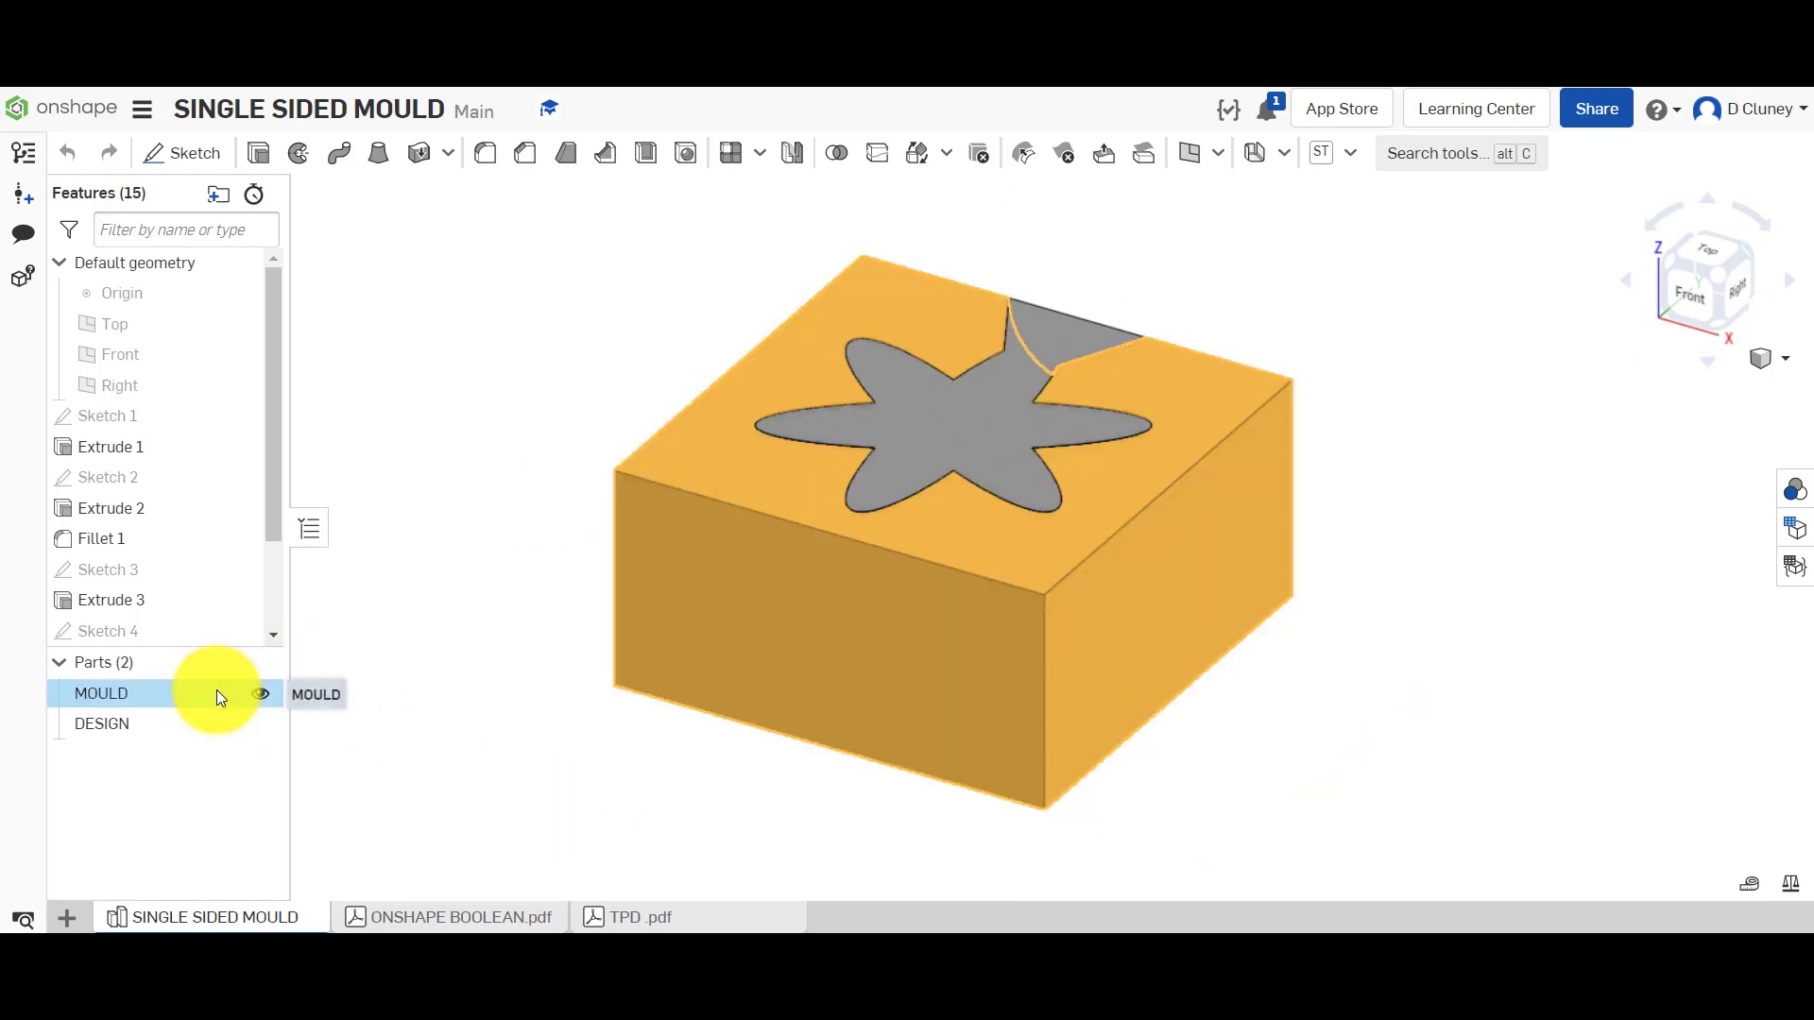
left_click(205, 722)
left_click(467, 688)
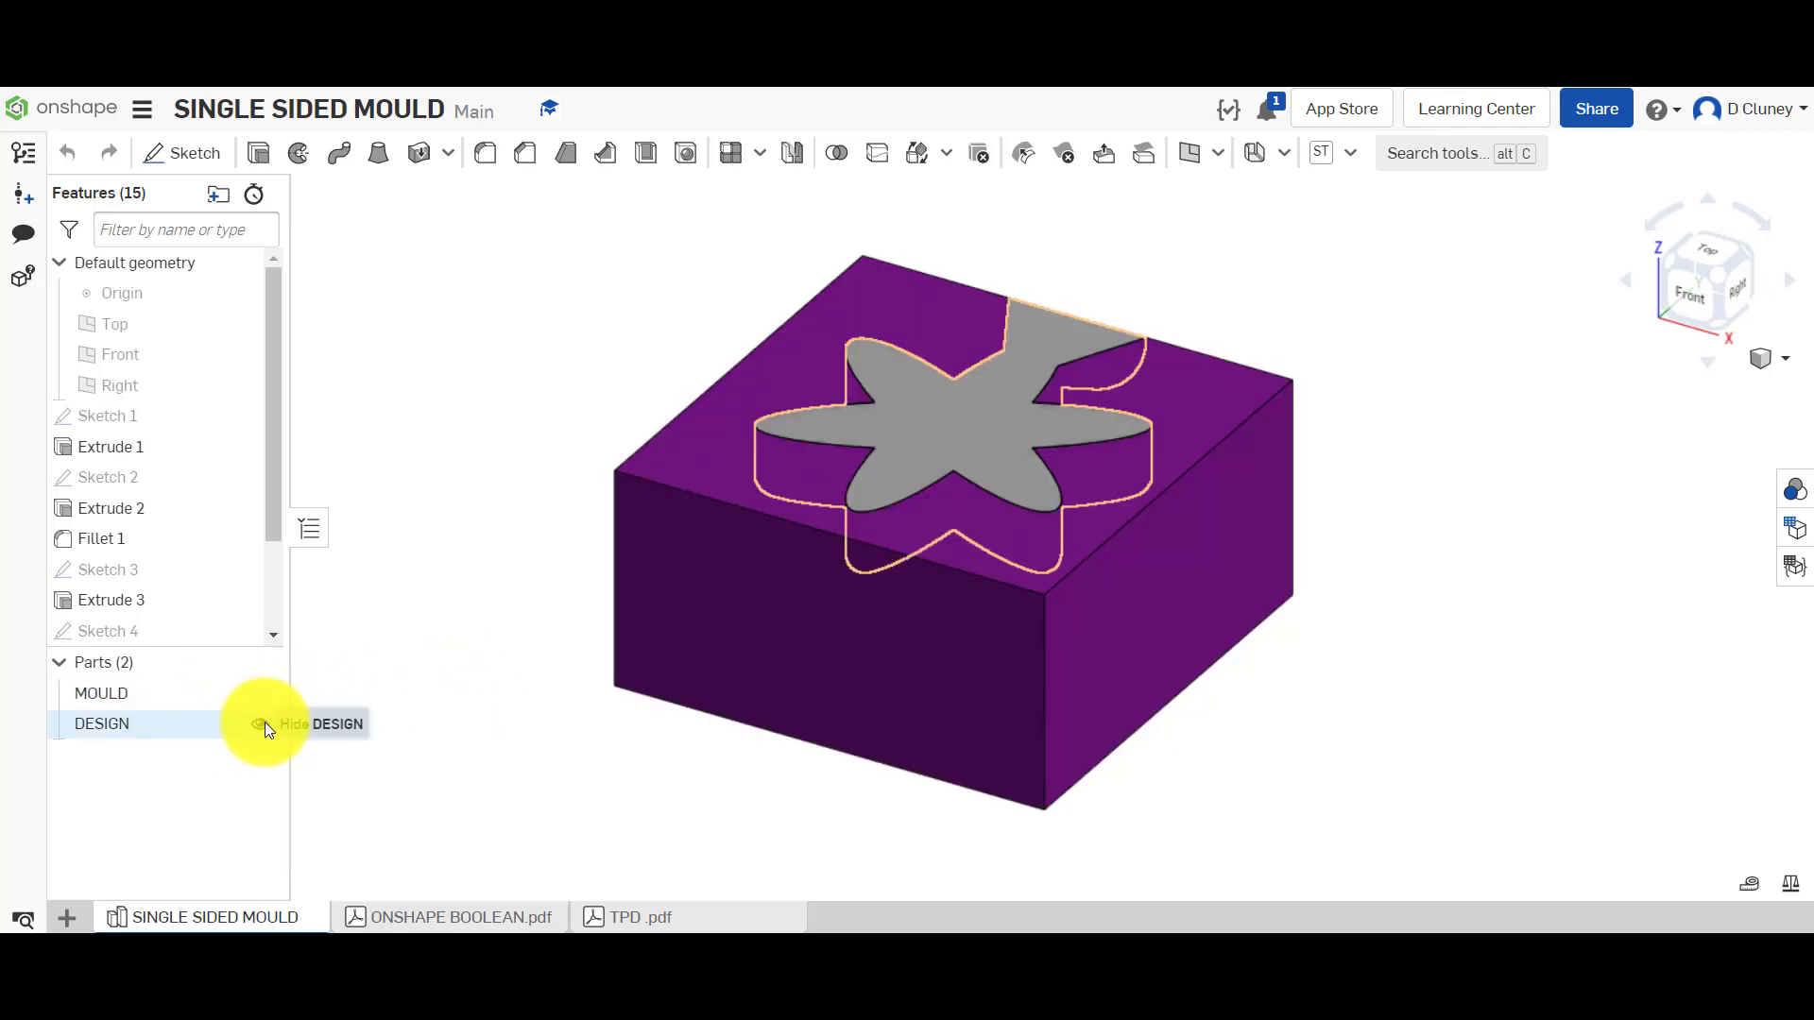
Hide the DESIGN part, inspect the mould cavity from several angles, and show the part again
left_click(261, 724)
right_click_drag(1436, 307, 1314, 408)
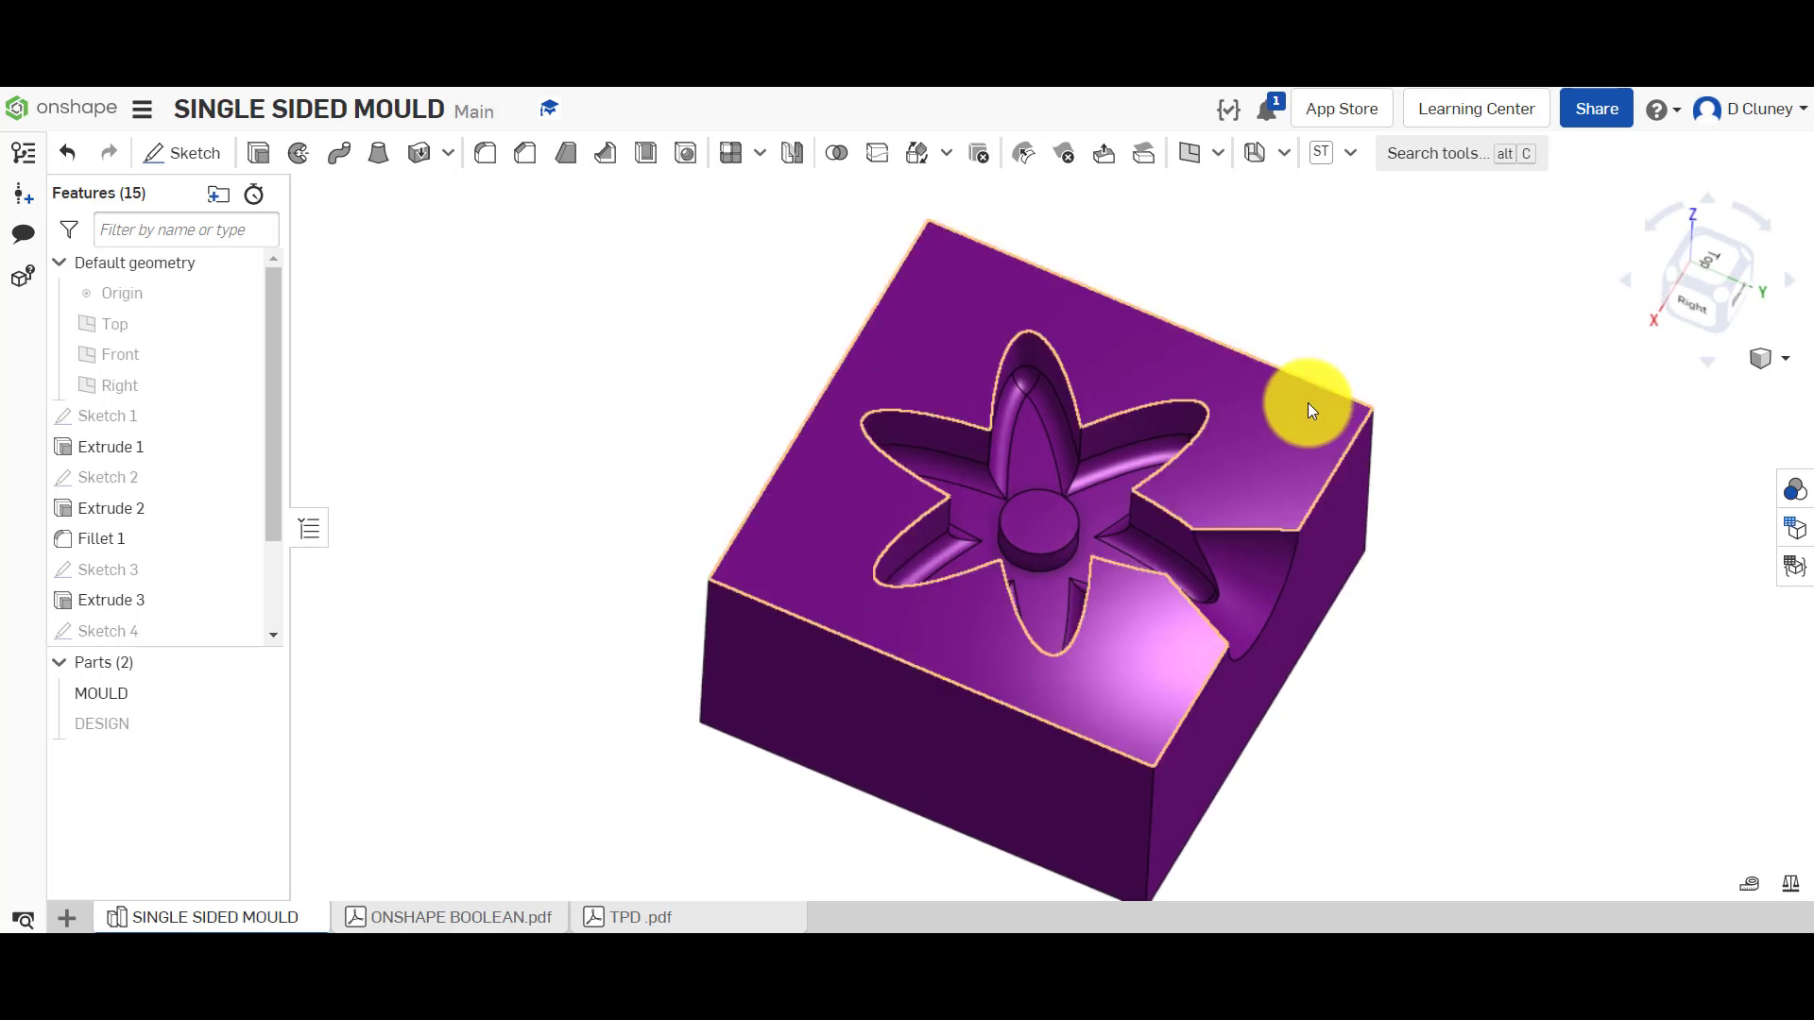
right_click_drag(700, 407, 743, 476)
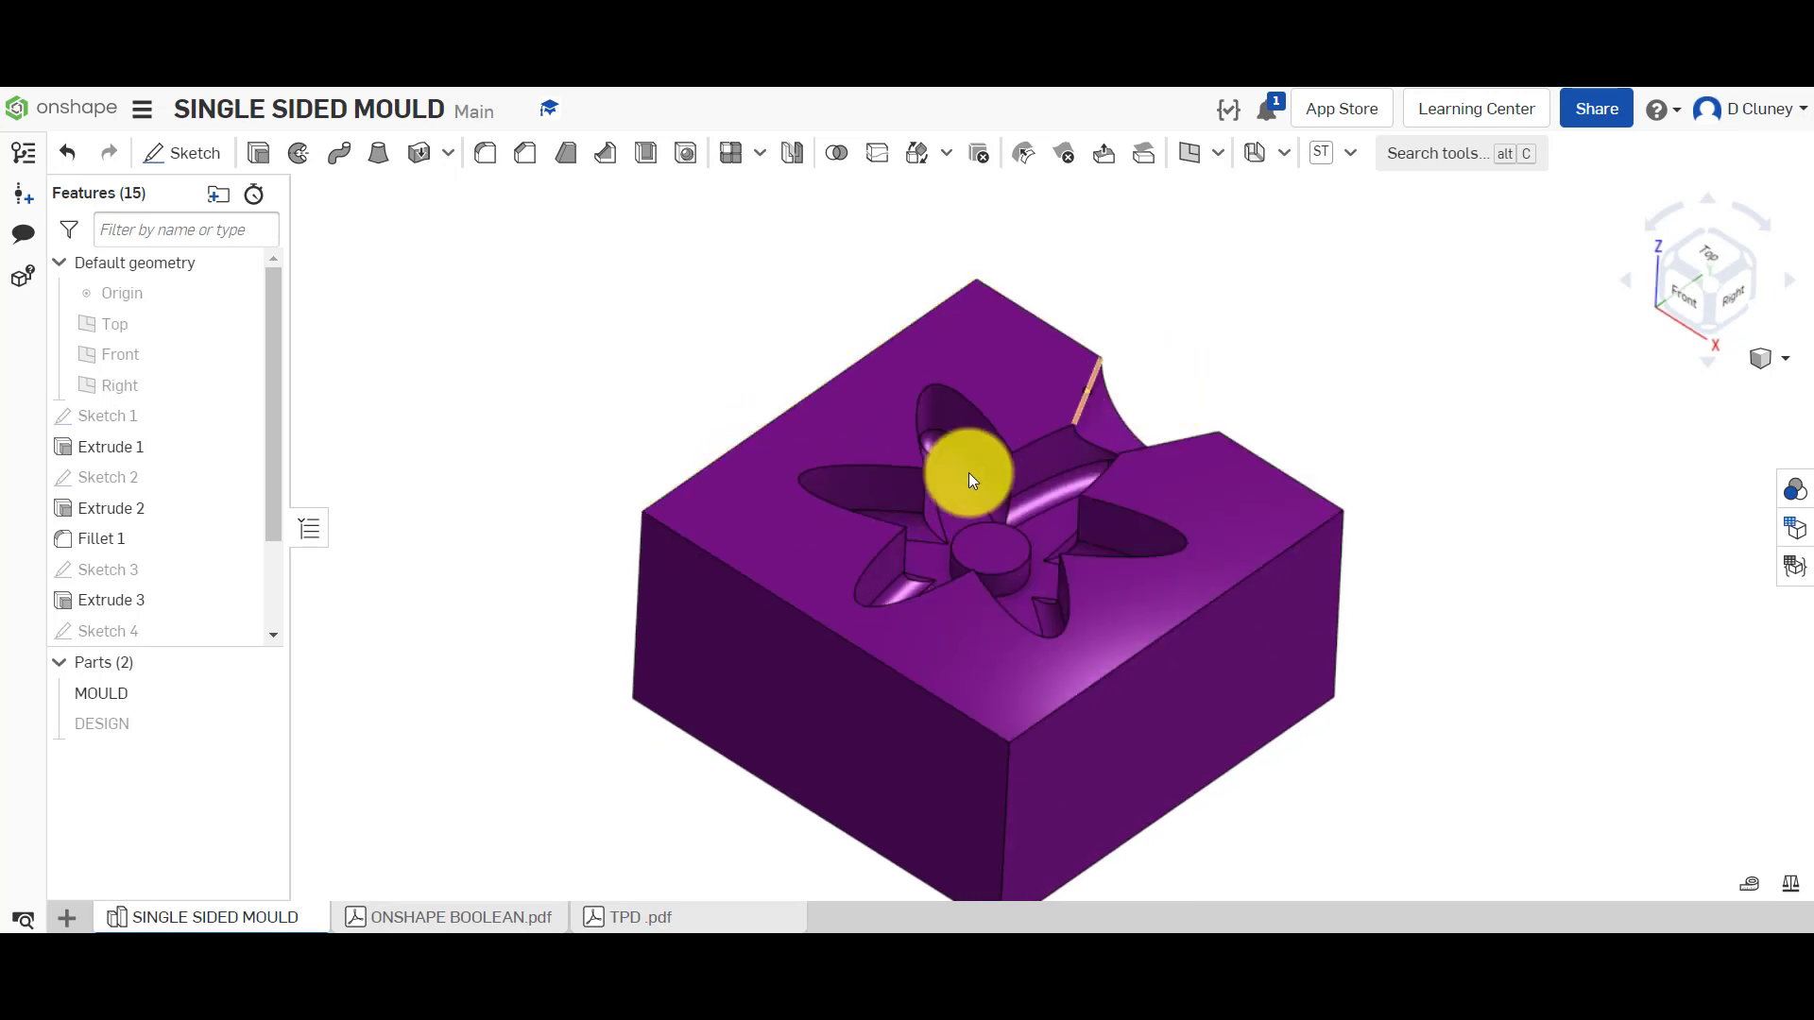
right_click_drag(1397, 390, 1291, 438)
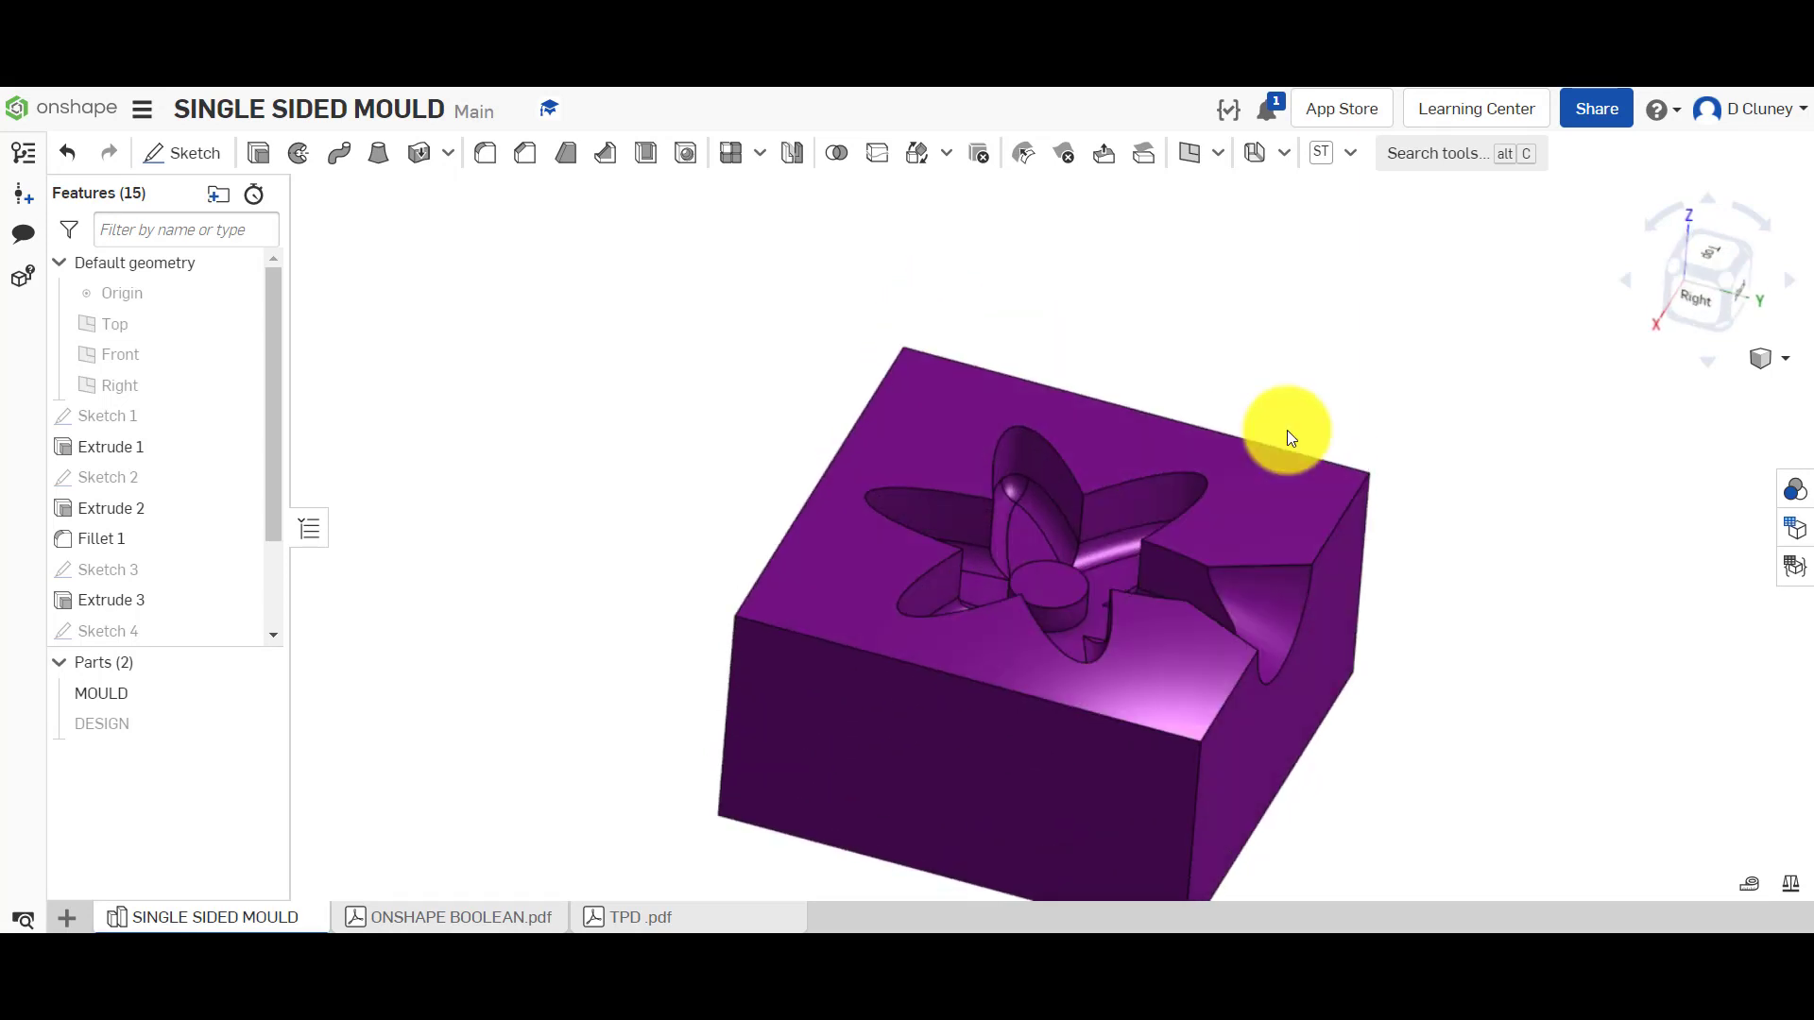
left_click(1681, 269)
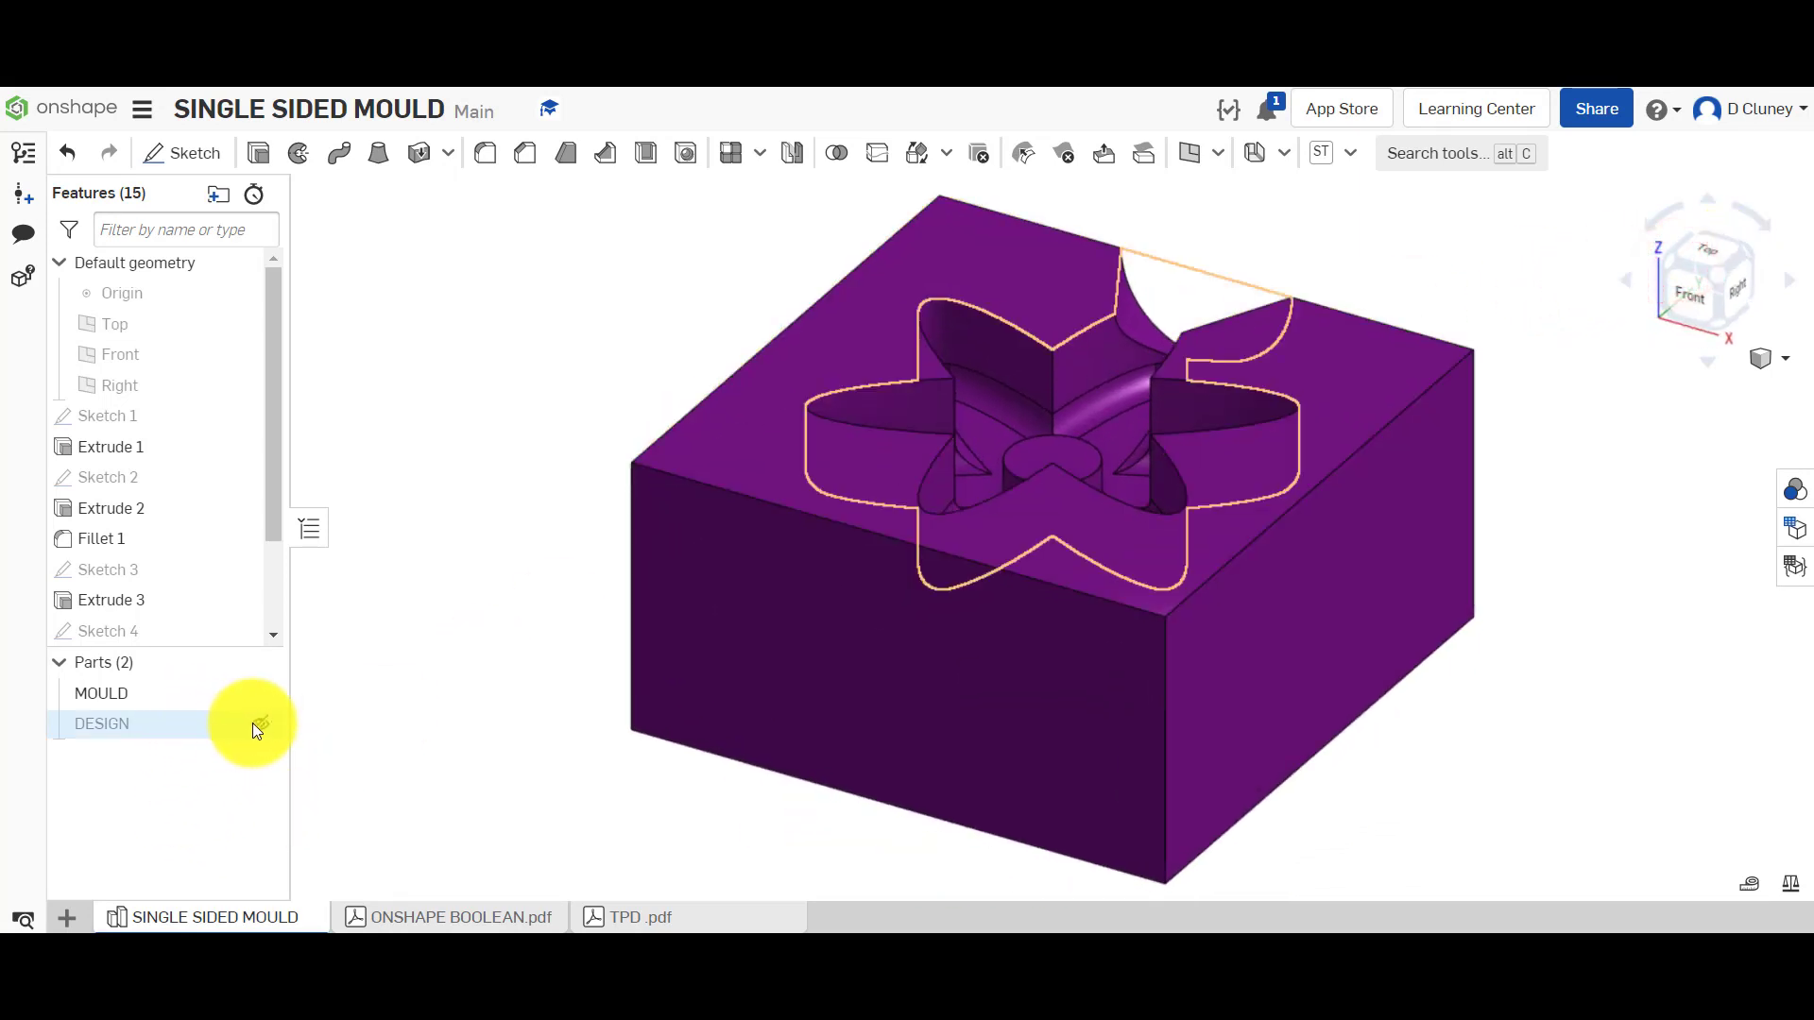
left_click(262, 724)
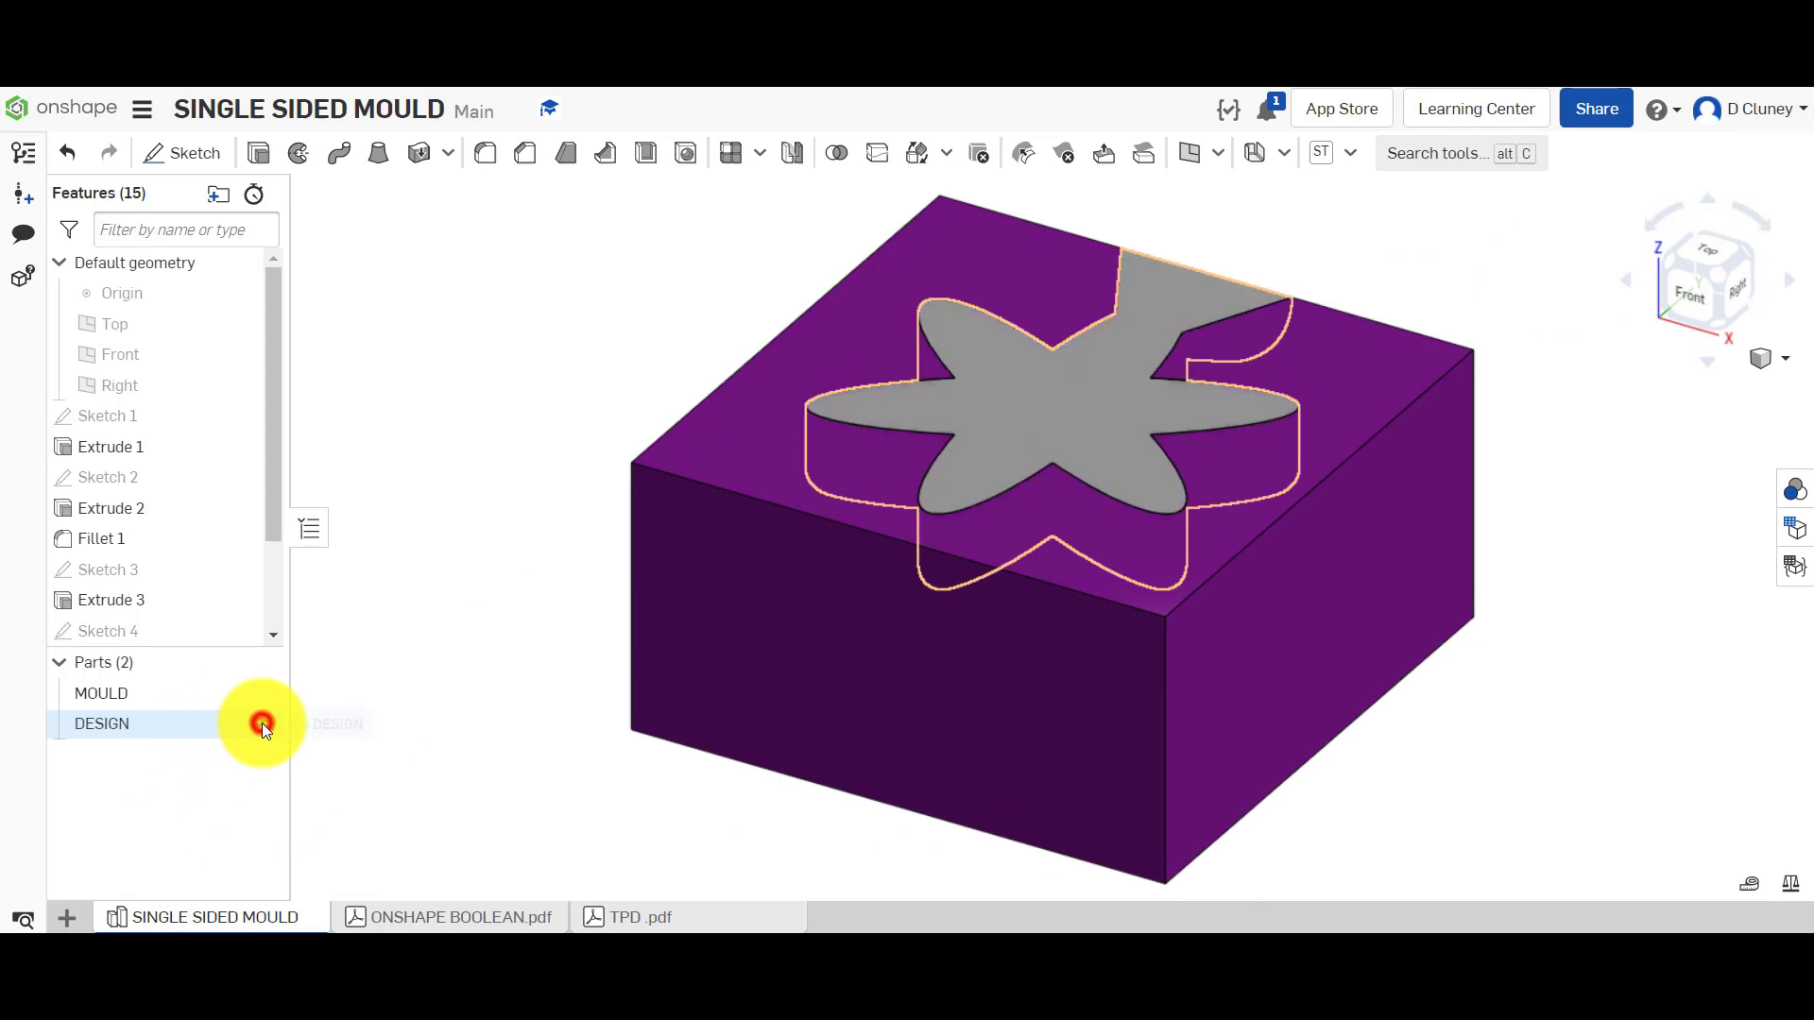
Create a new part studio in the document and rename it TUTORIAL
left_click(79, 918)
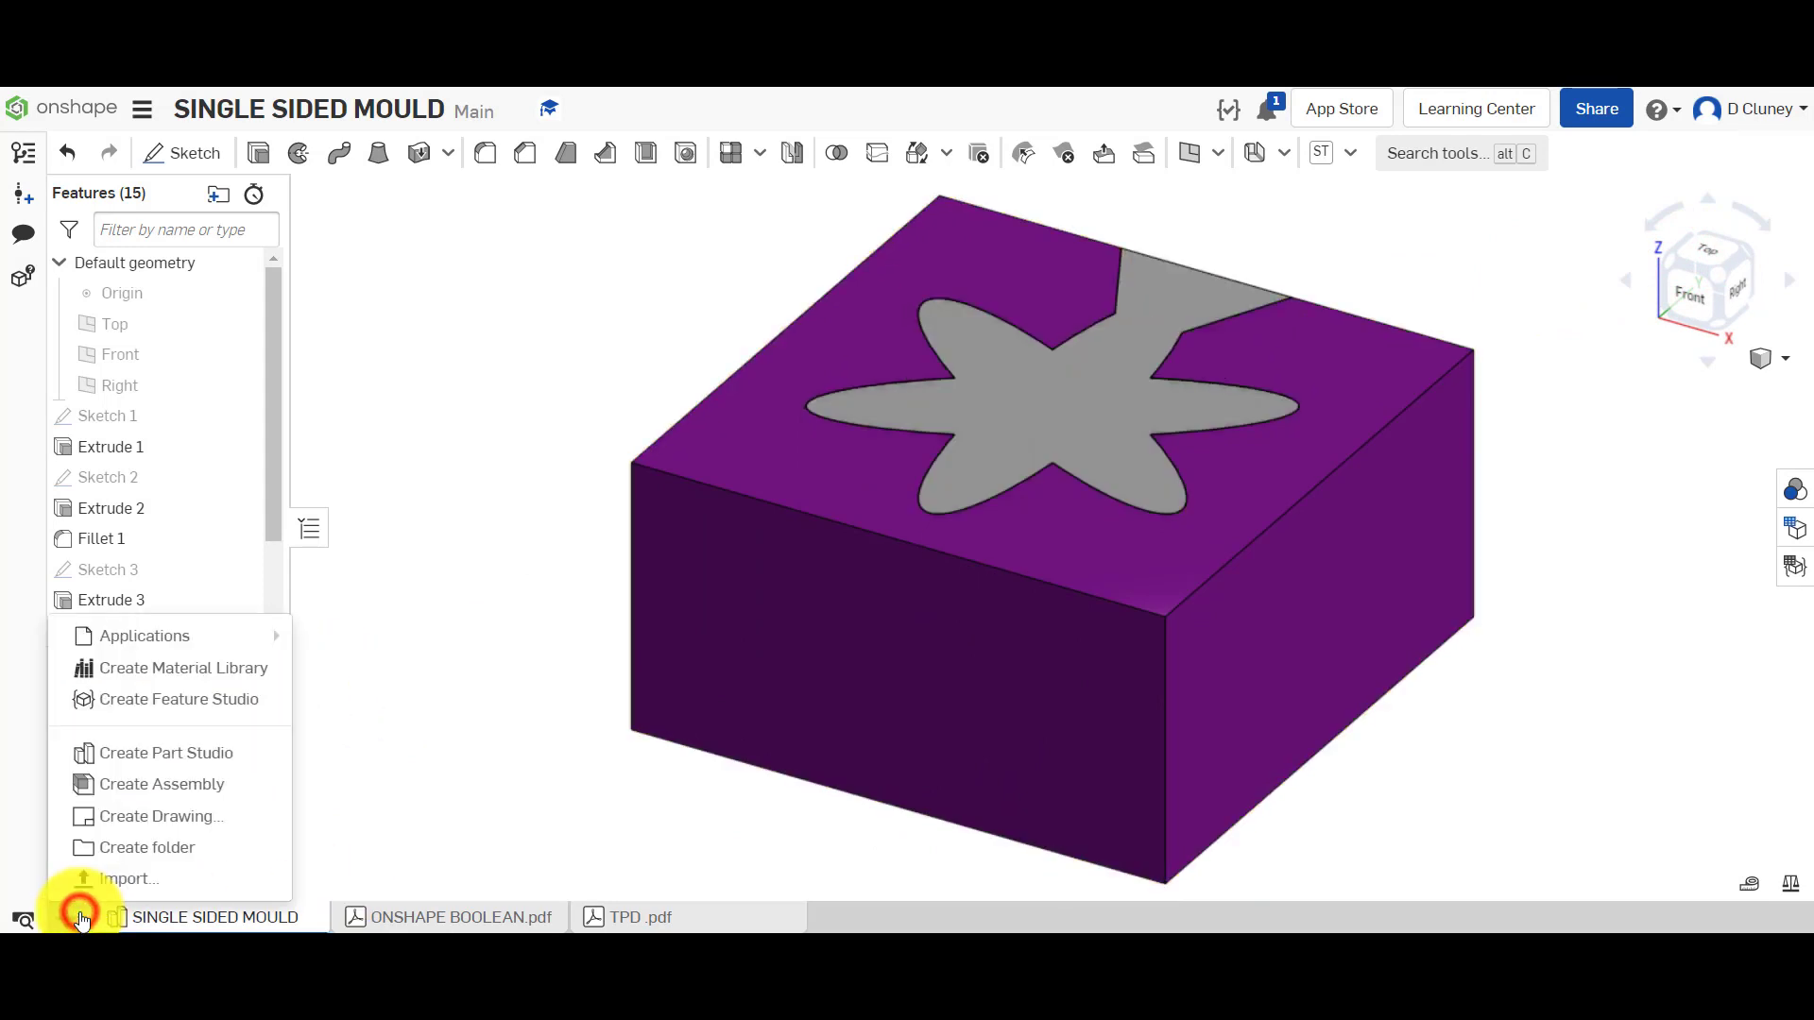
left_click(198, 755)
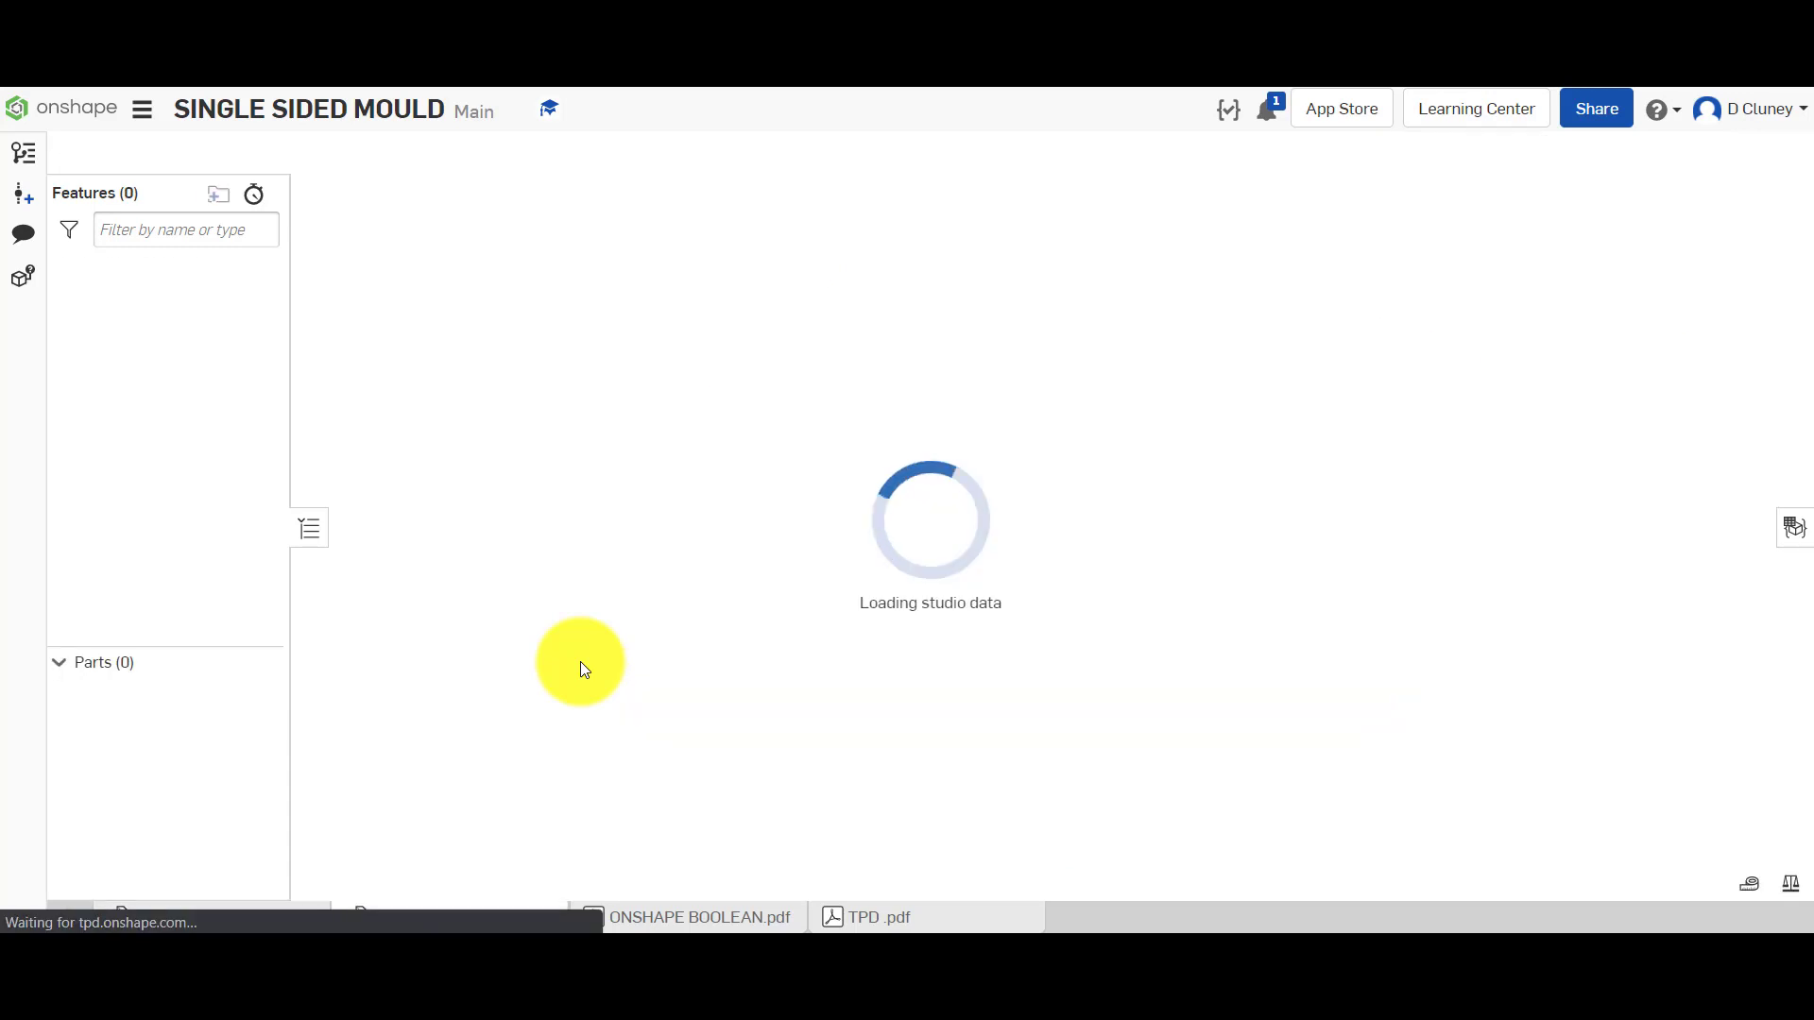
right_click(456, 919)
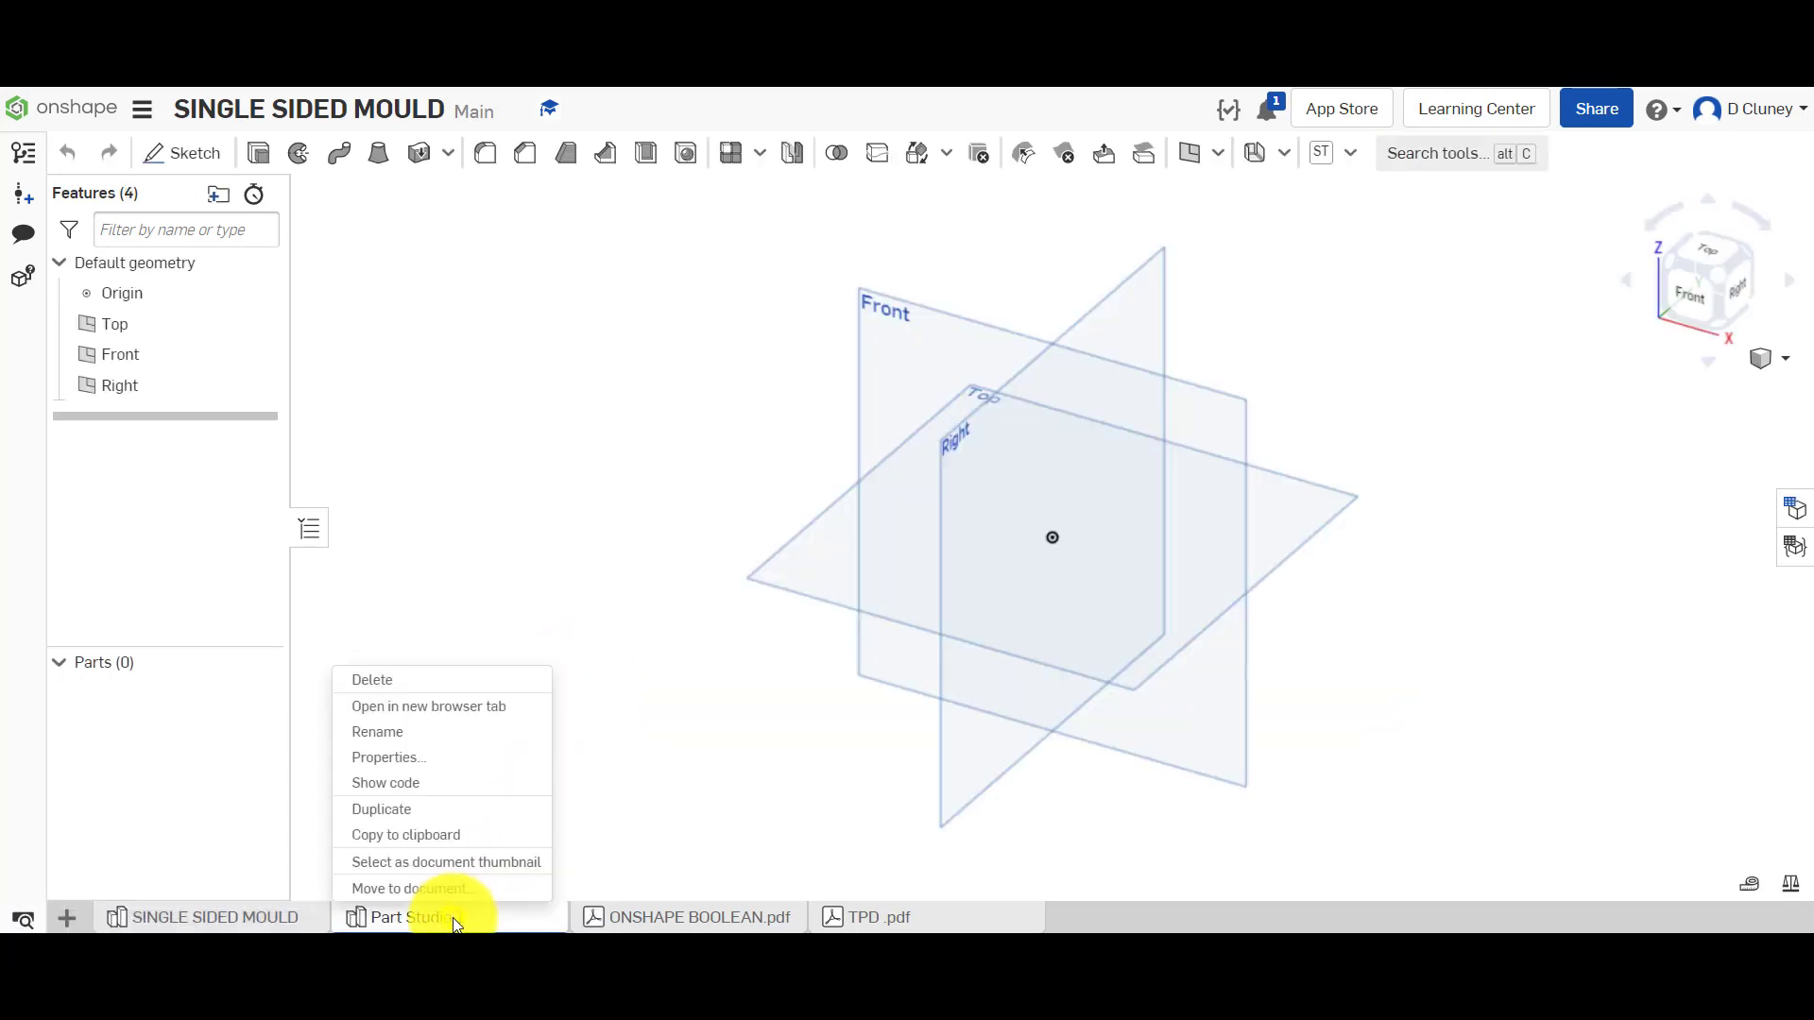
left_click(459, 732)
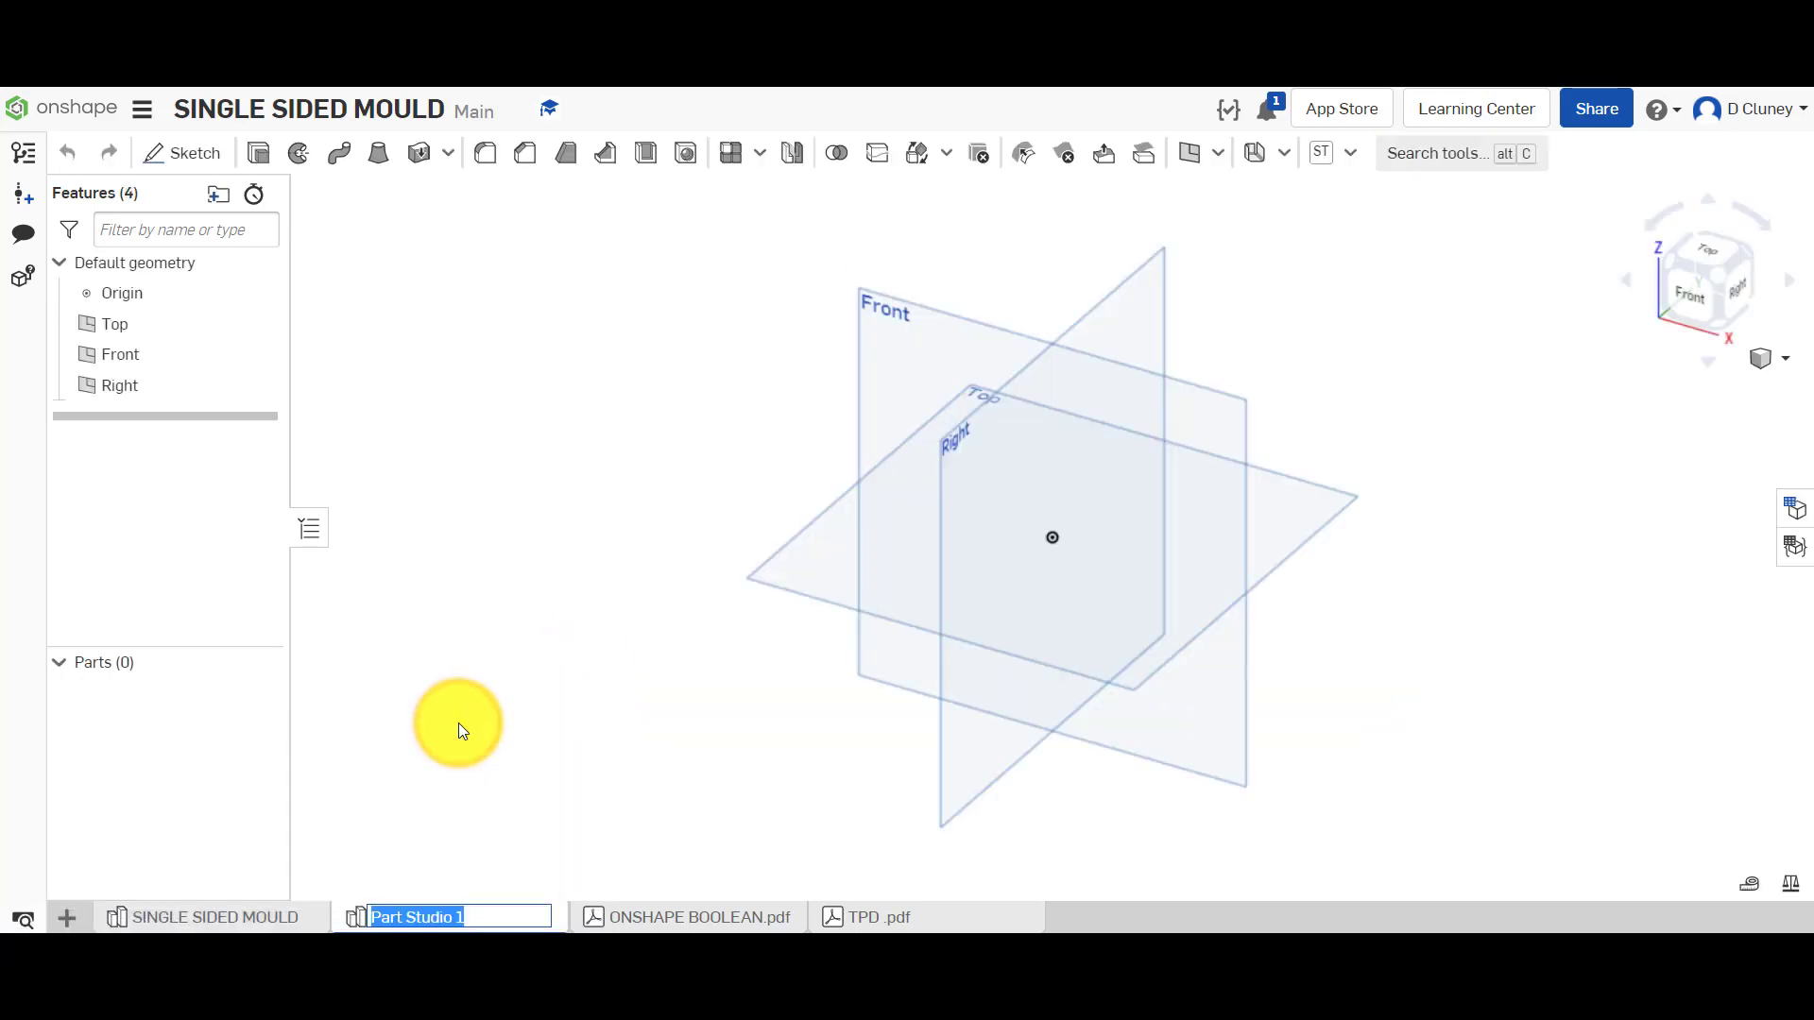
type("TUTORIAL")
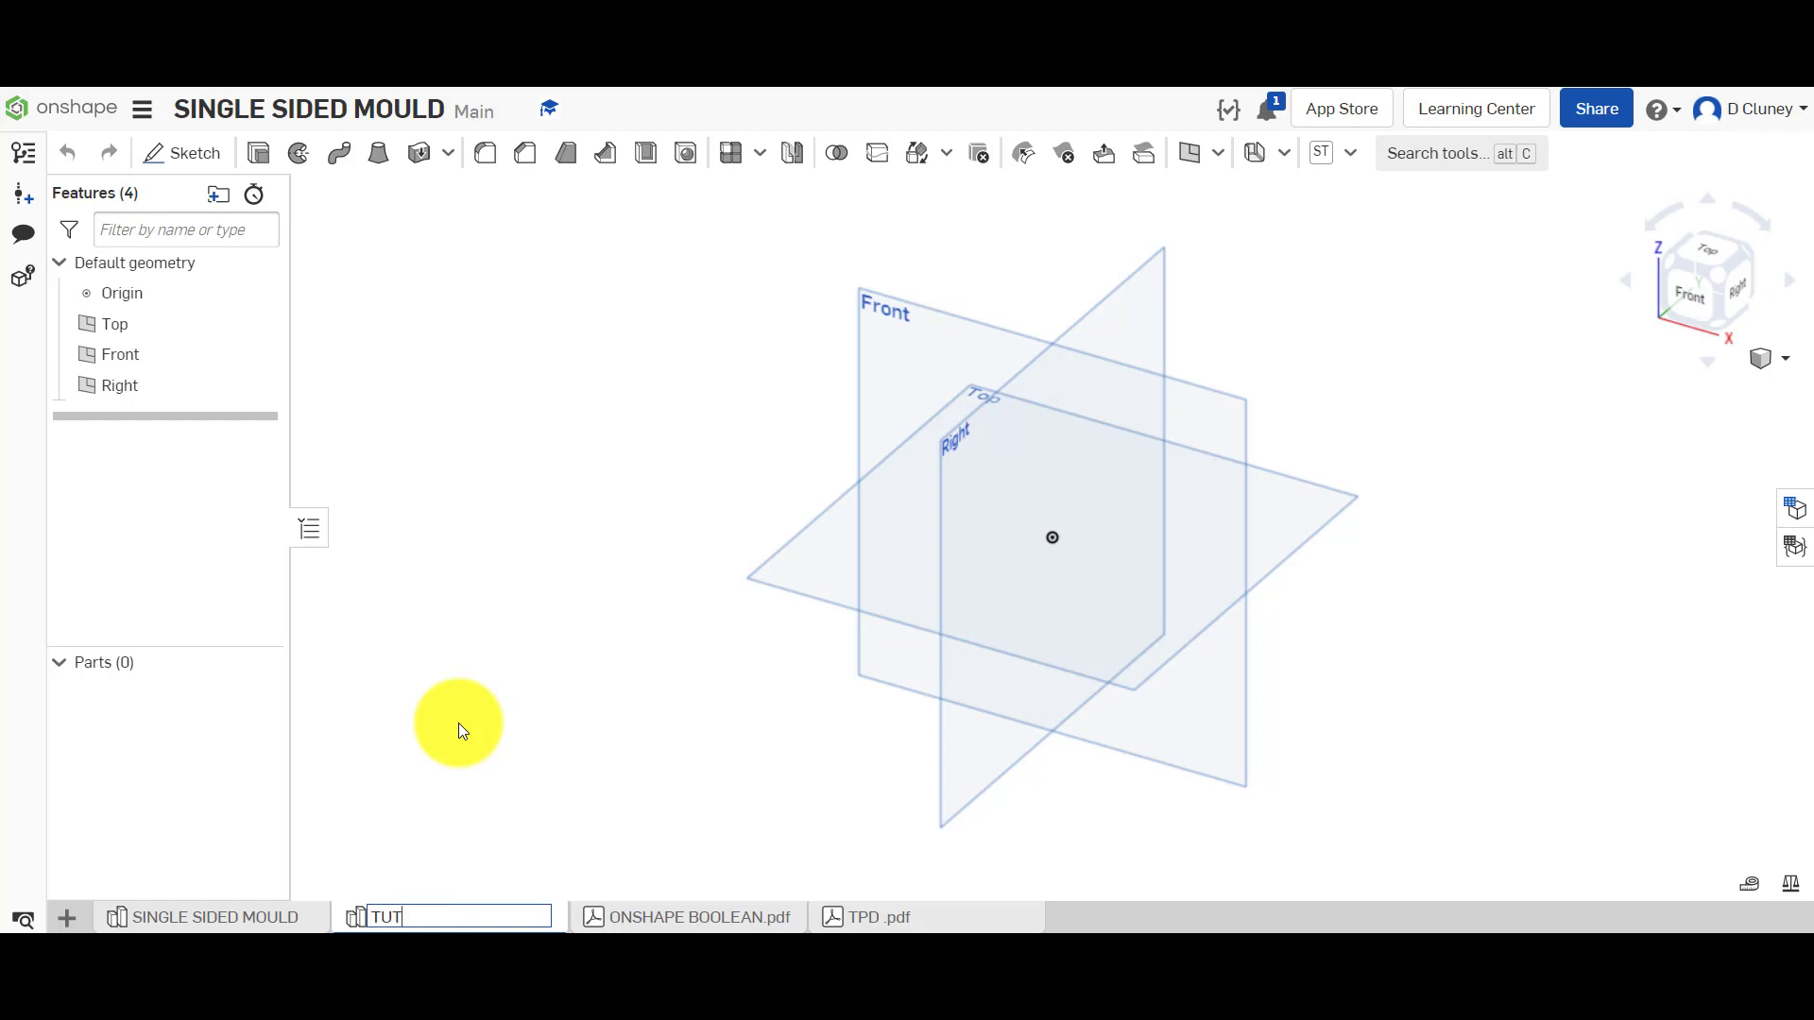
left_click(461, 723)
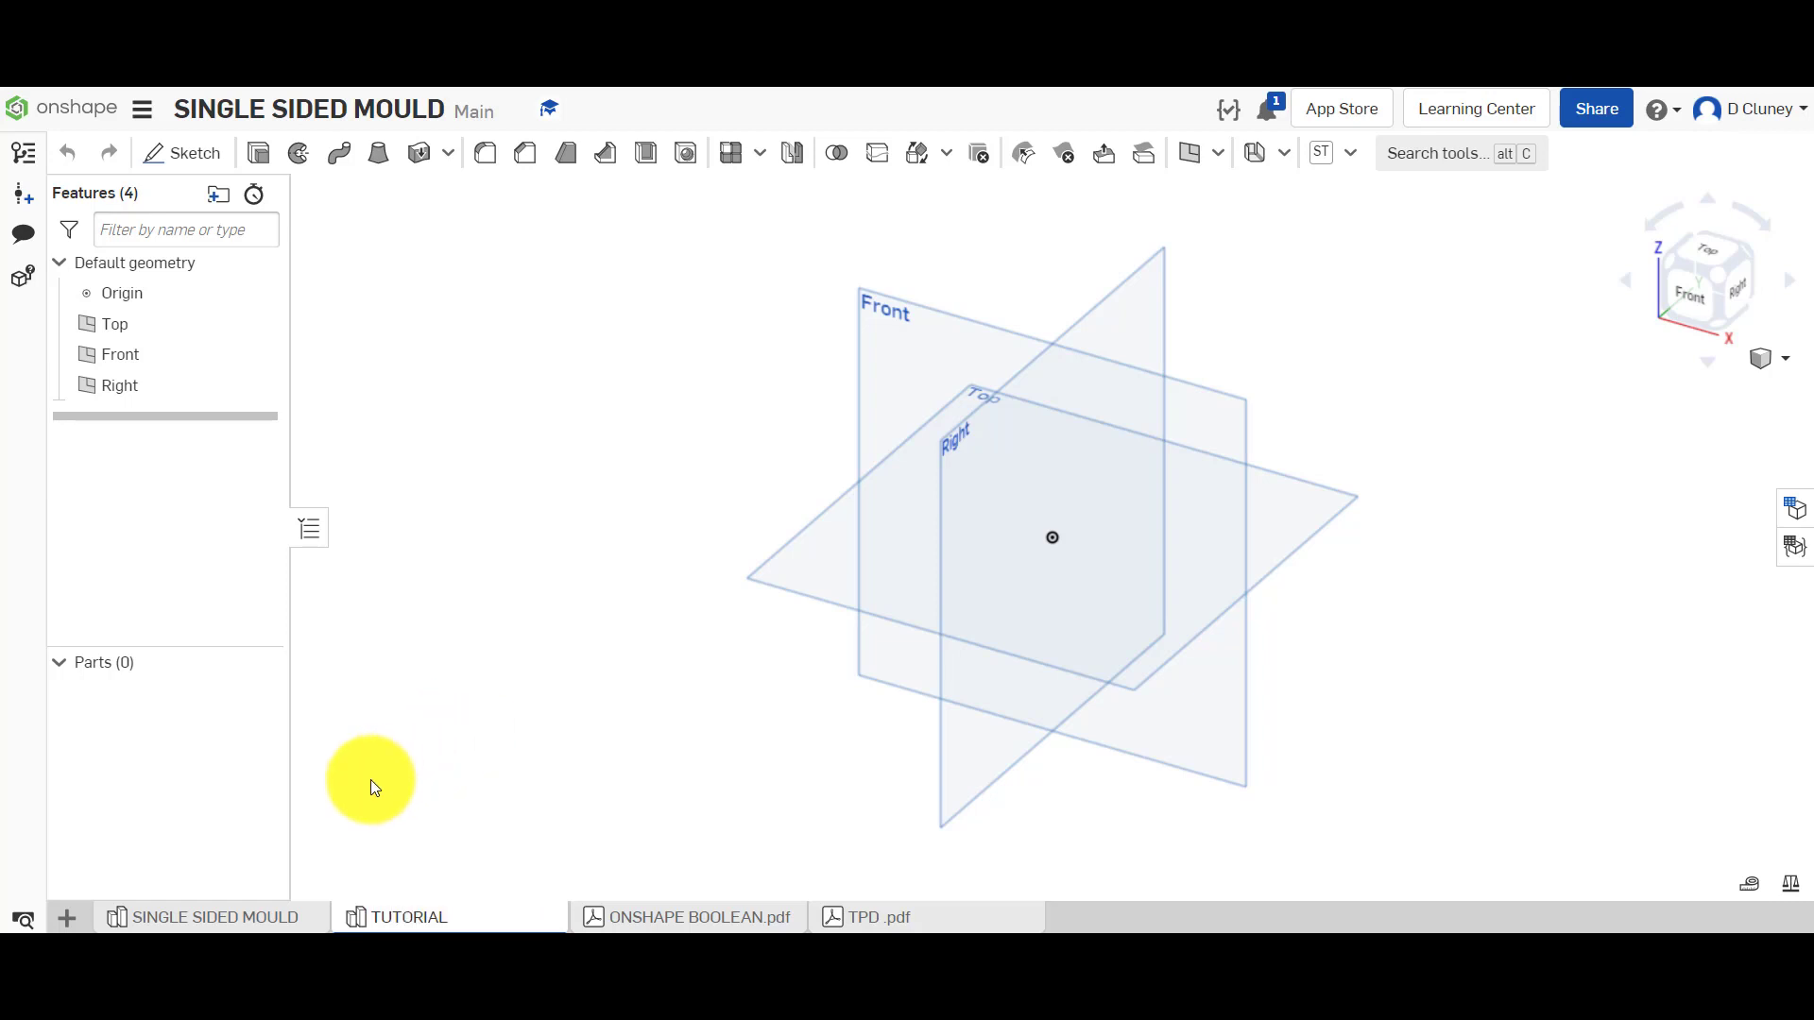
Roll the SINGLE SIDED MOULD part studio's feature history back to just after Extrude 1
left_click(231, 918)
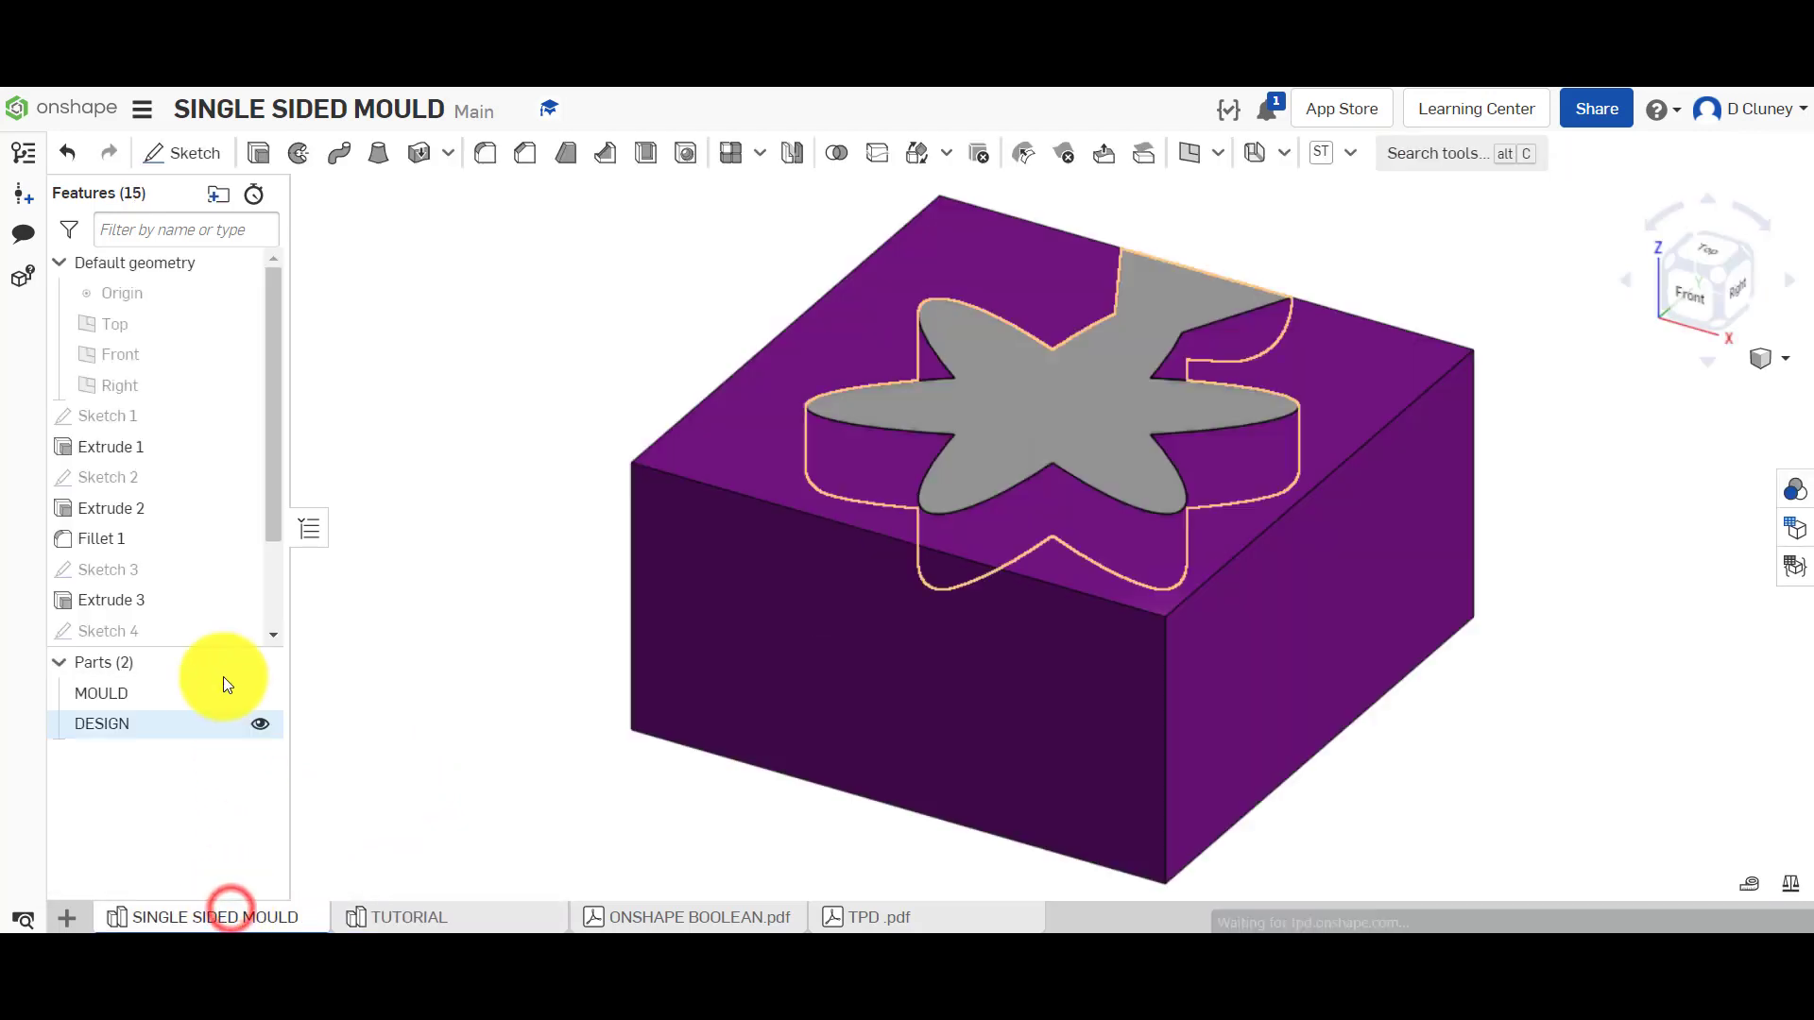
left_click(270, 563)
mouse_move(223, 627)
left_mouse_down()
mouse_move(191, 495)
mouse_move(208, 281)
mouse_move(195, 463)
left_mouse_up()
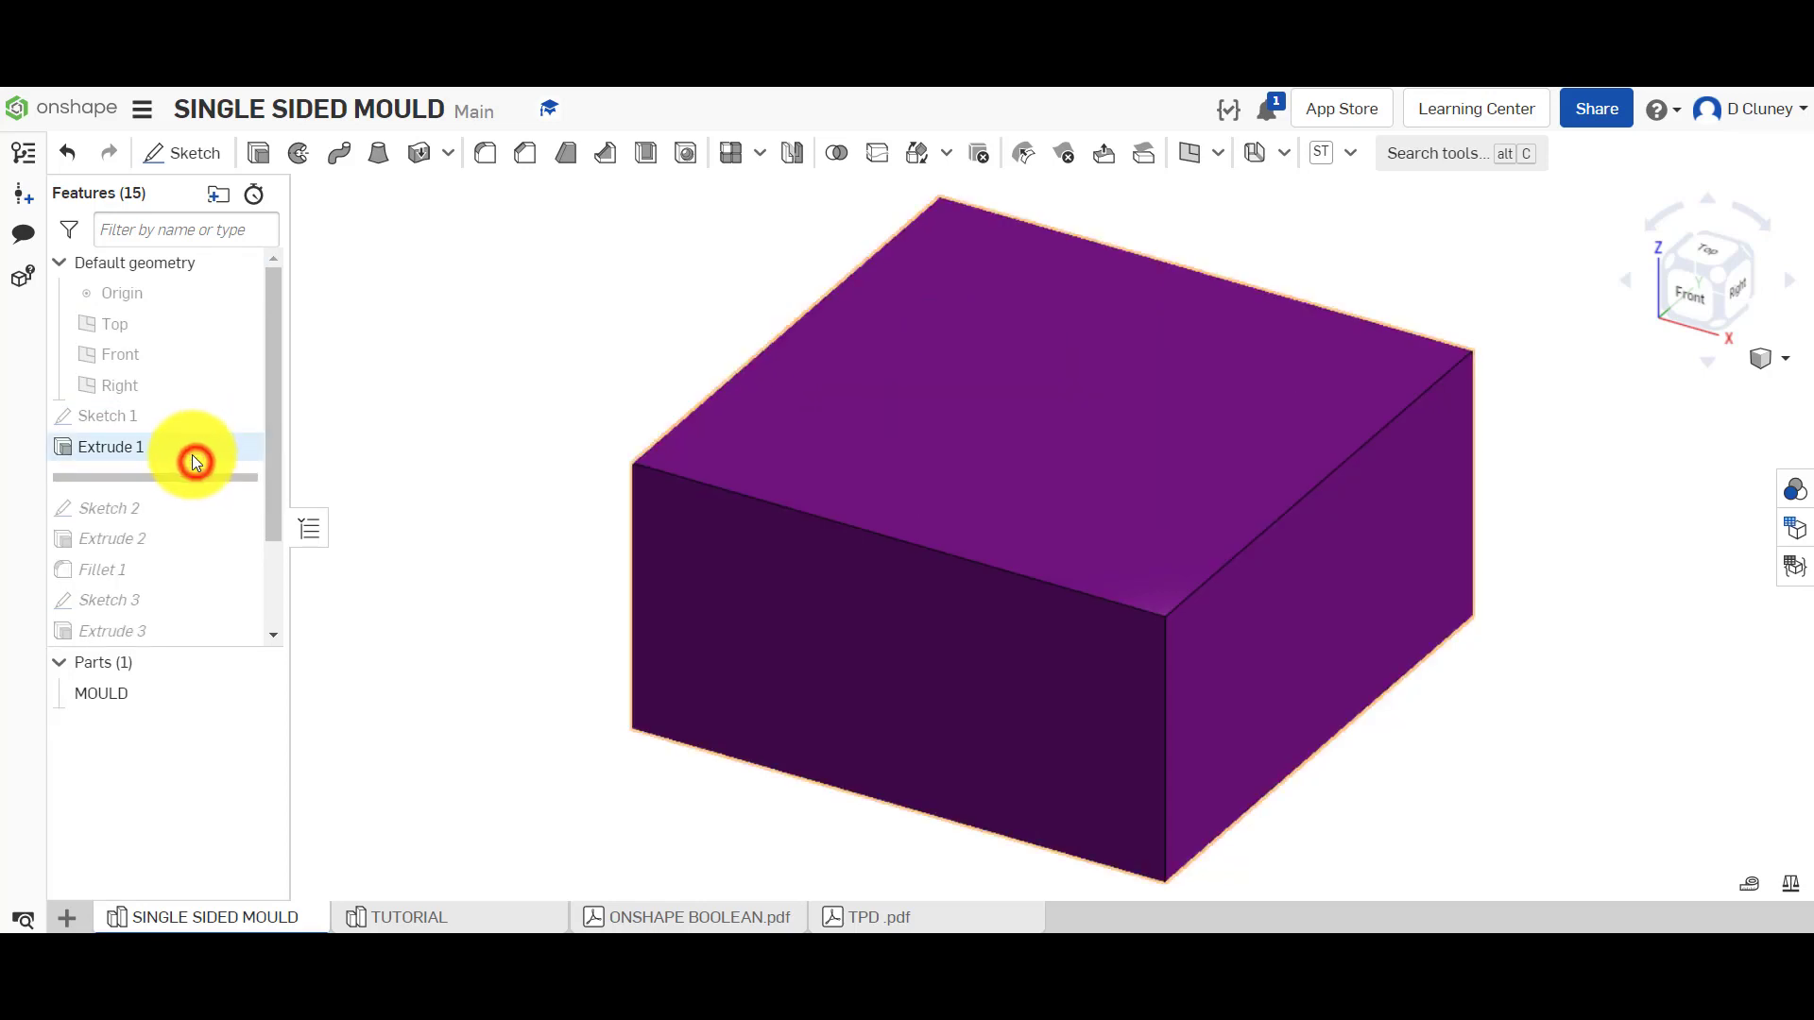
left_click(505, 417)
Open Sketch 1 of the finished mould, examine its dimensions face-on, and close it again
right_click(162, 415)
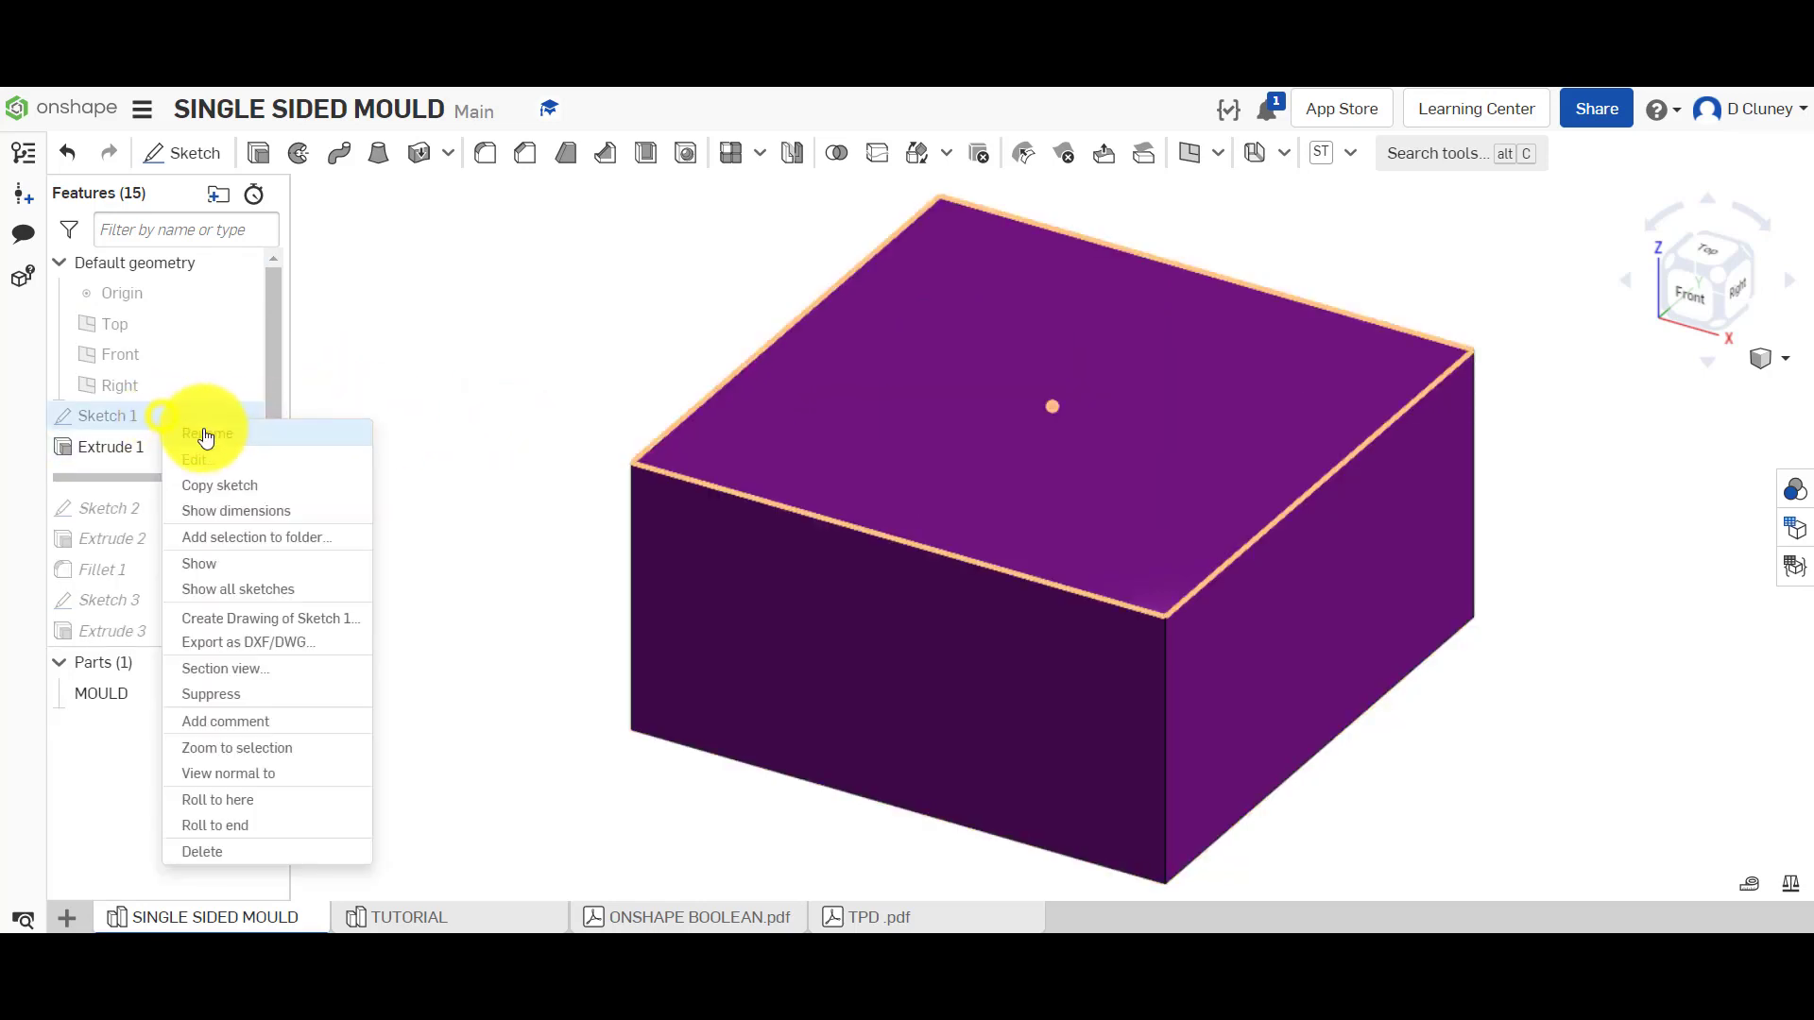
left_click(221, 455)
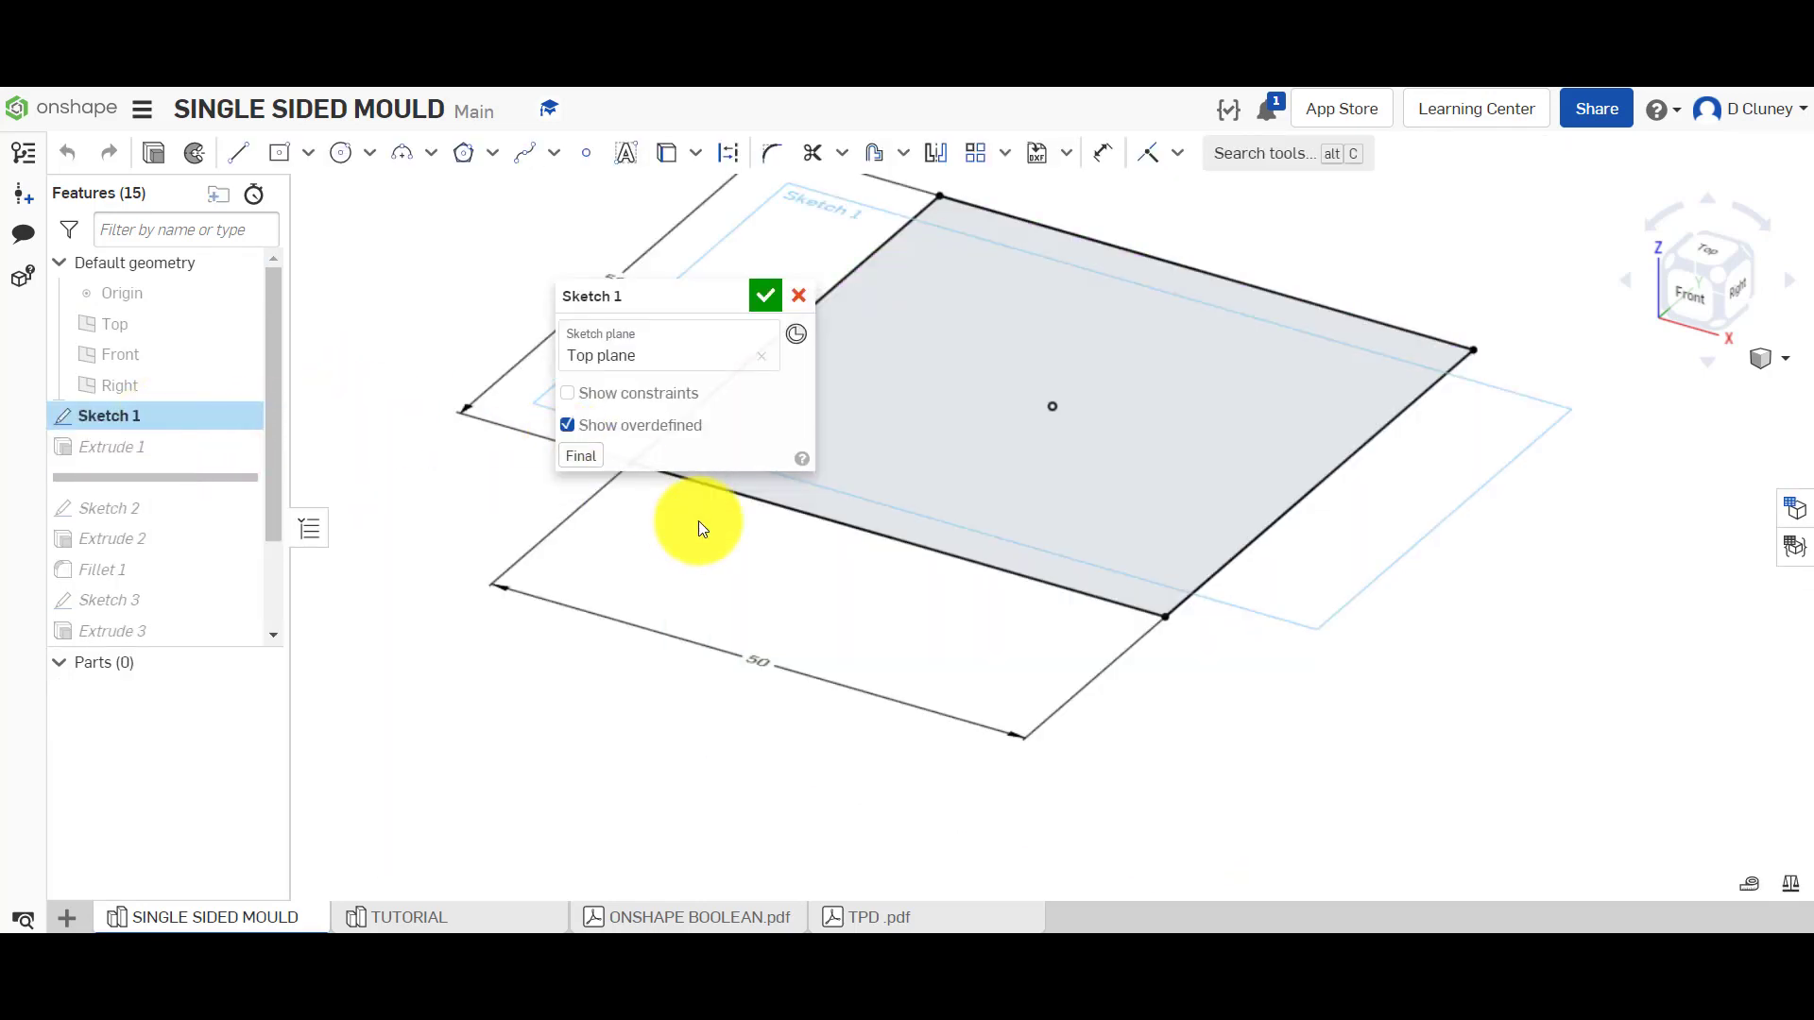
key("n")
left_click_drag(700, 309, 483, 204)
scroll(748, 625, "down", 1)
scroll(748, 626, "down", 2)
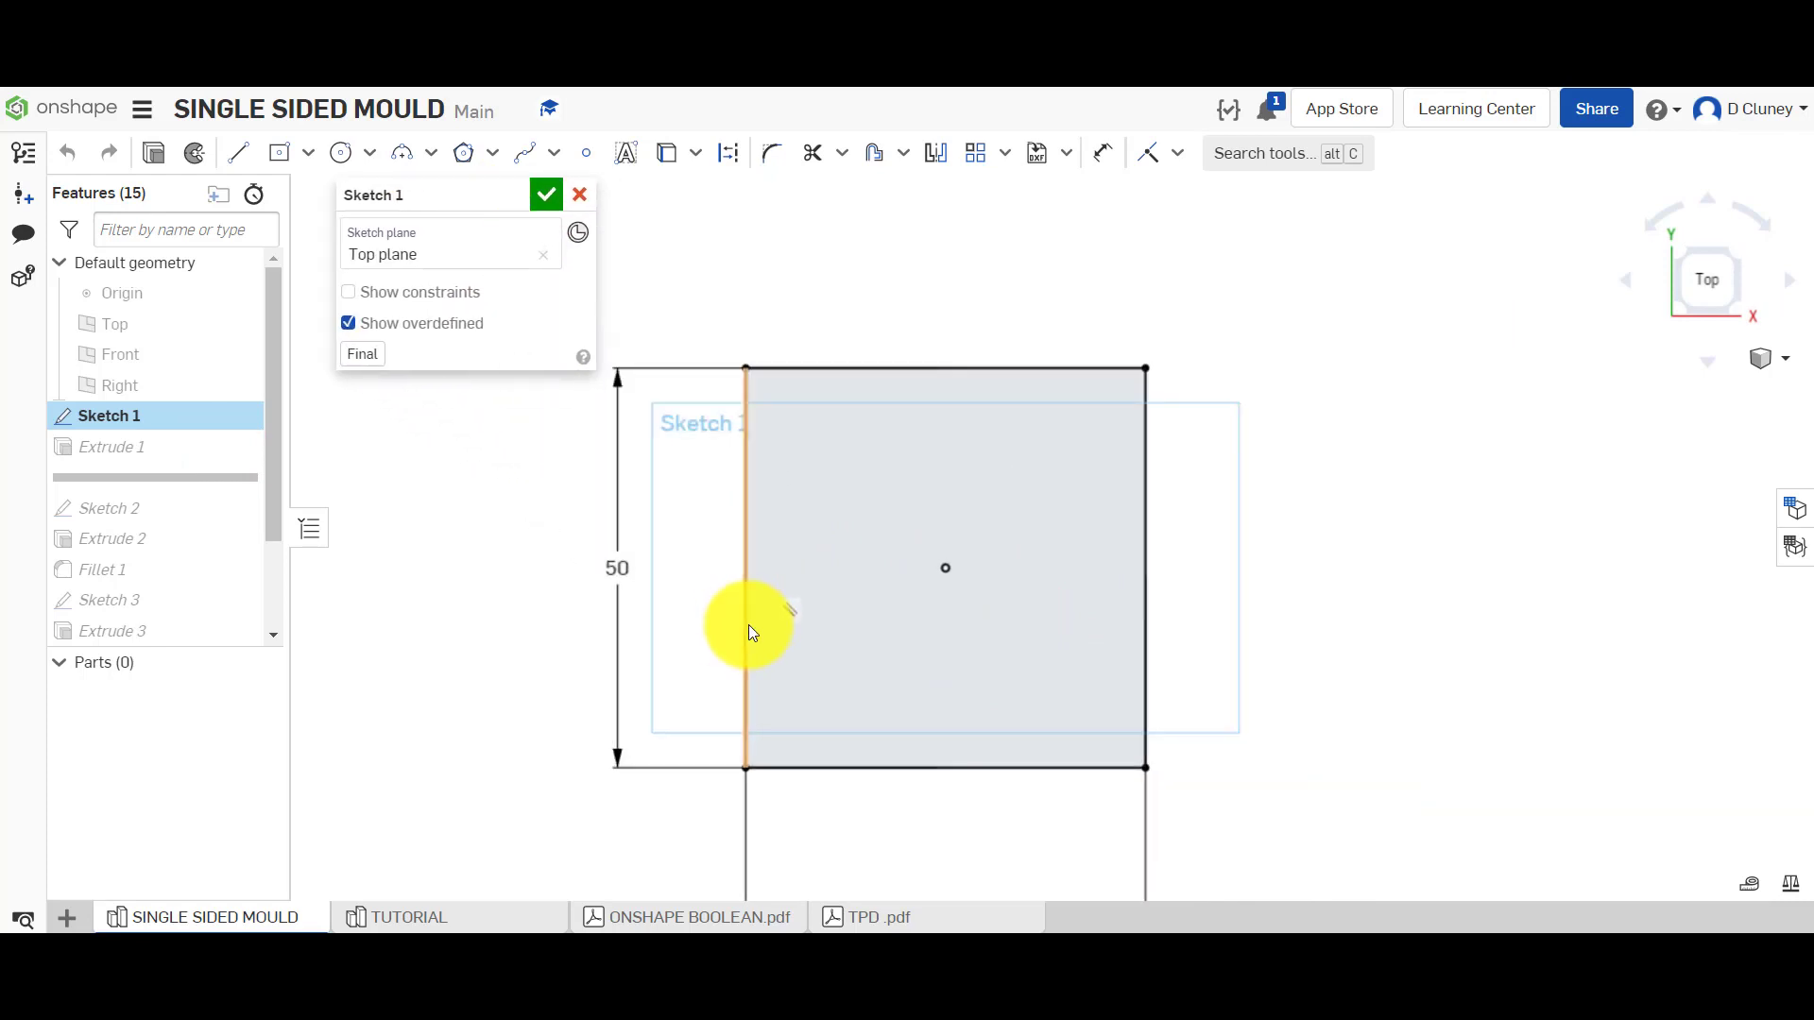
left_click(548, 199)
Open the settings of Extrude 1, check the block's depth and extrusion direction, and close them
right_click(179, 450)
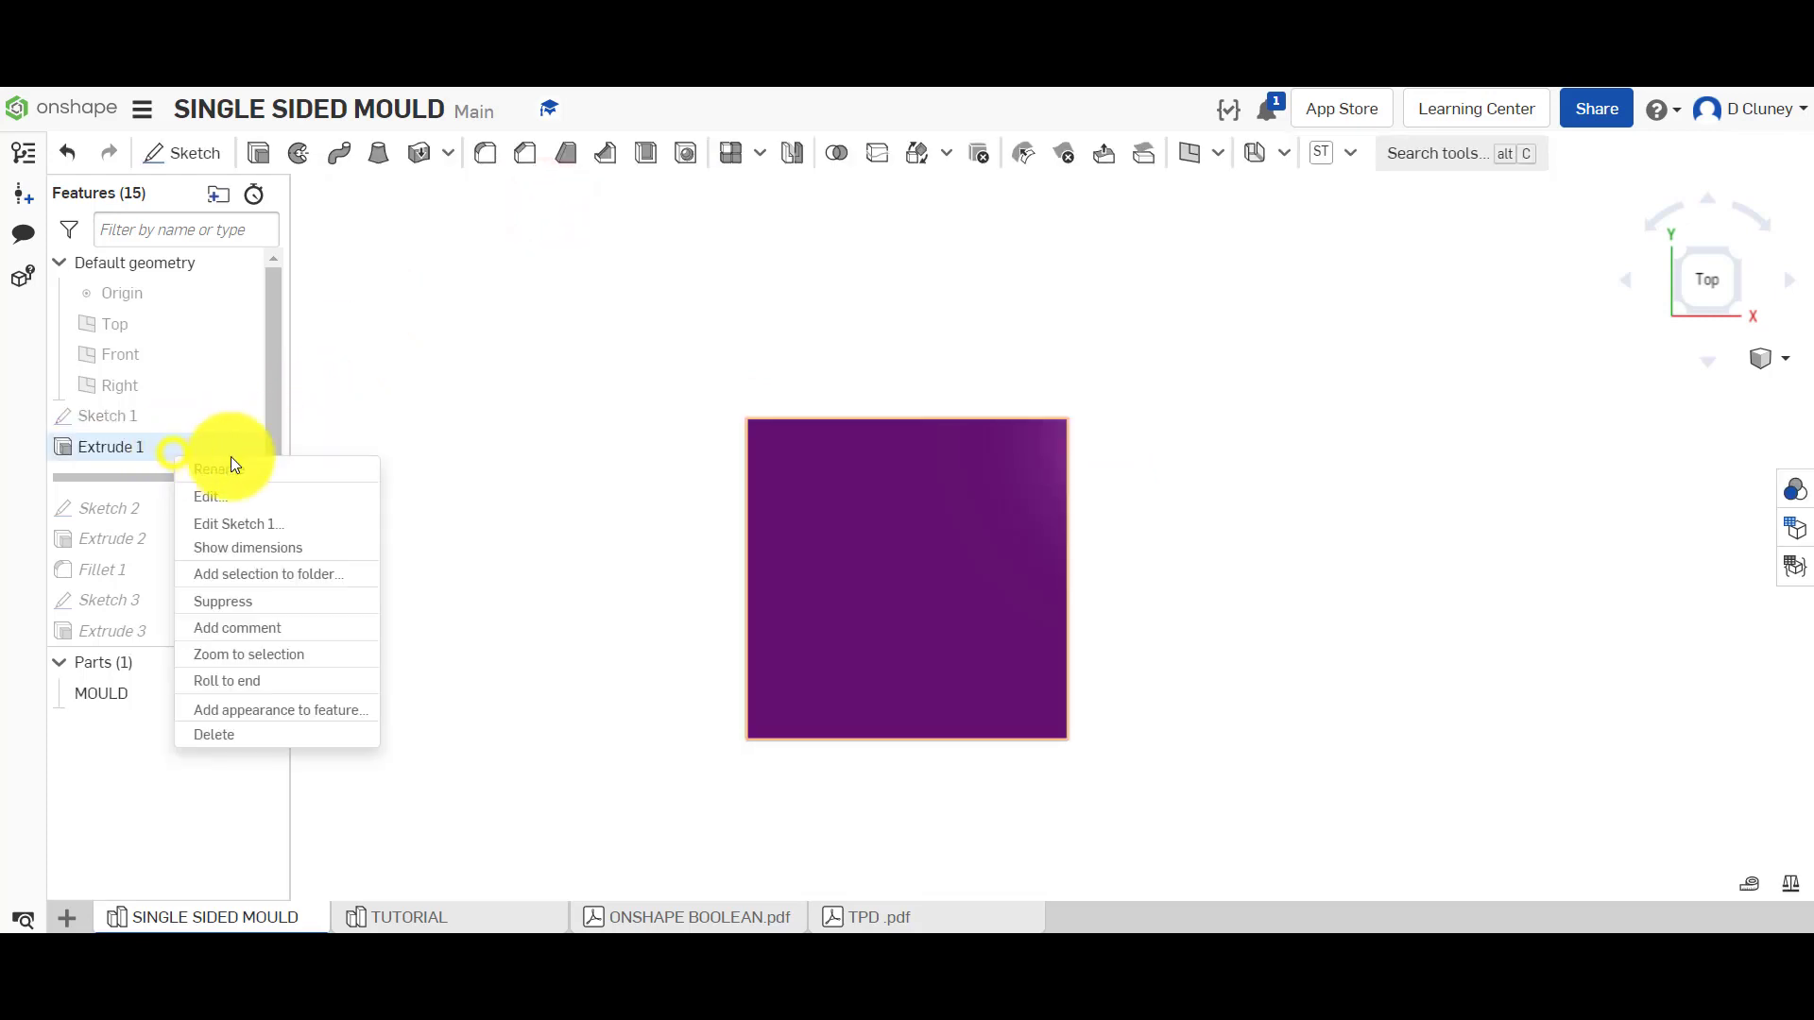
left_click(262, 497)
right_click_drag(652, 662, 624, 558)
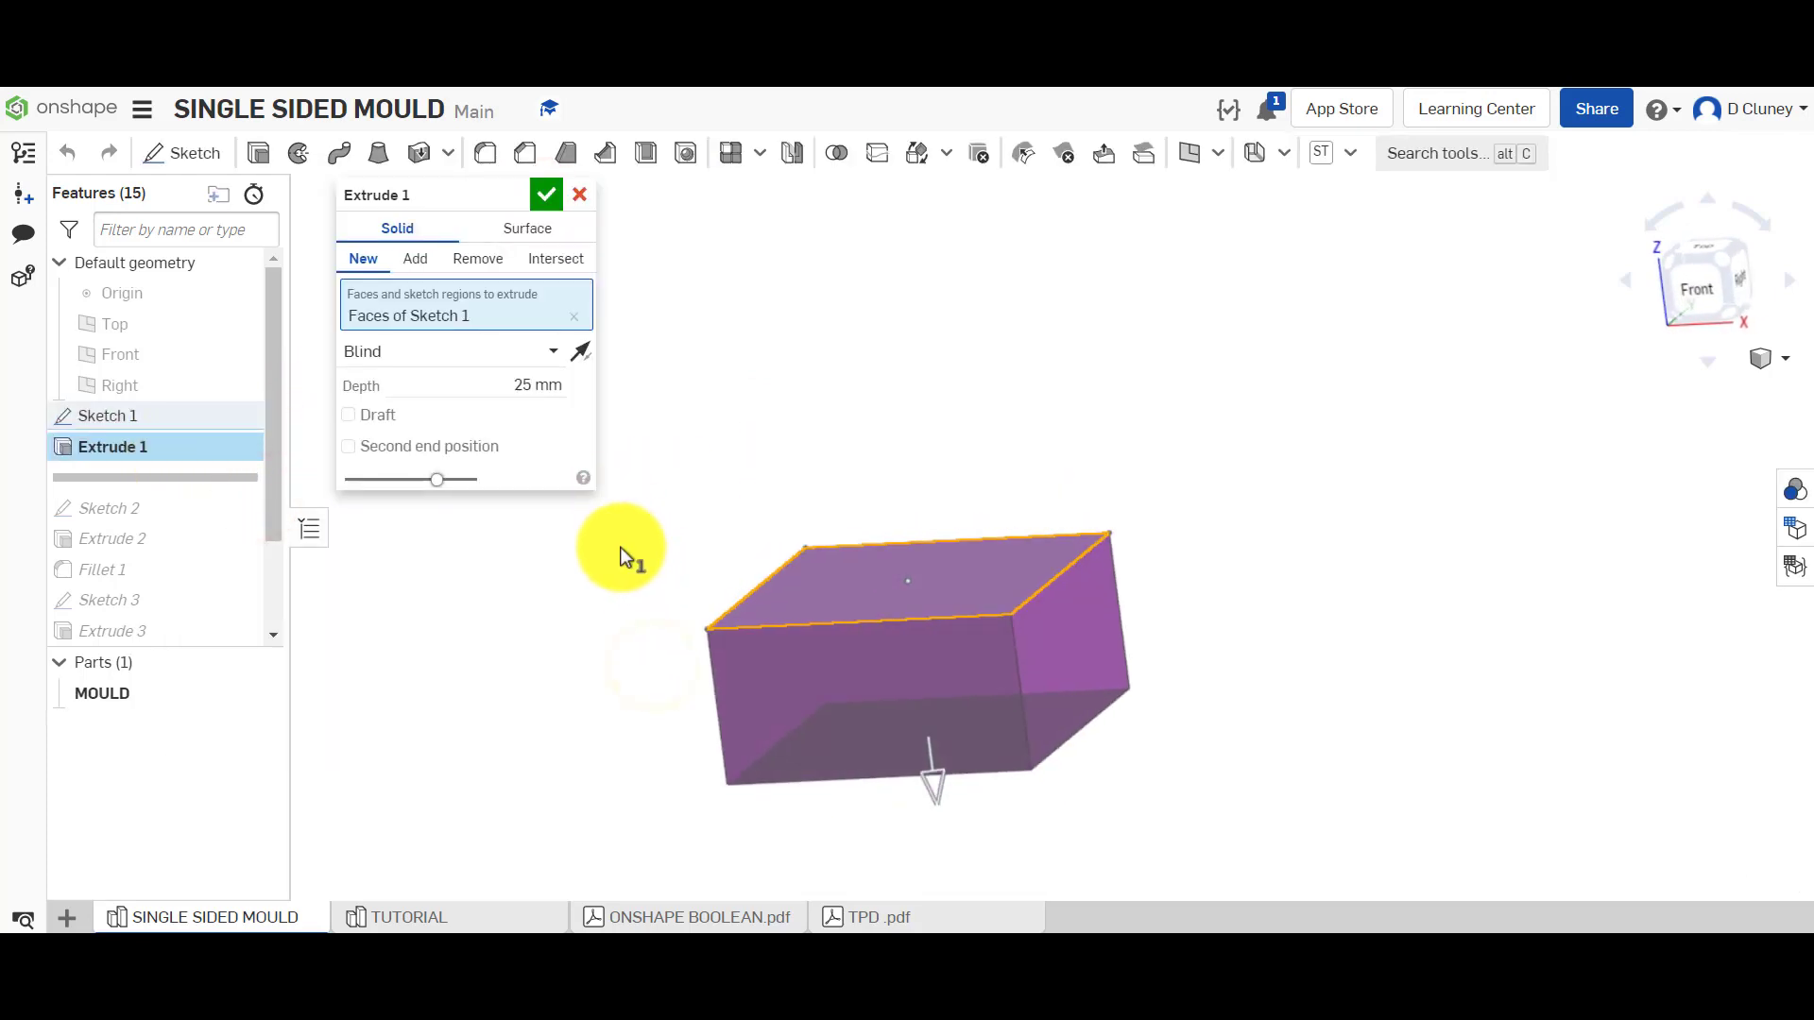
left_click(1718, 265)
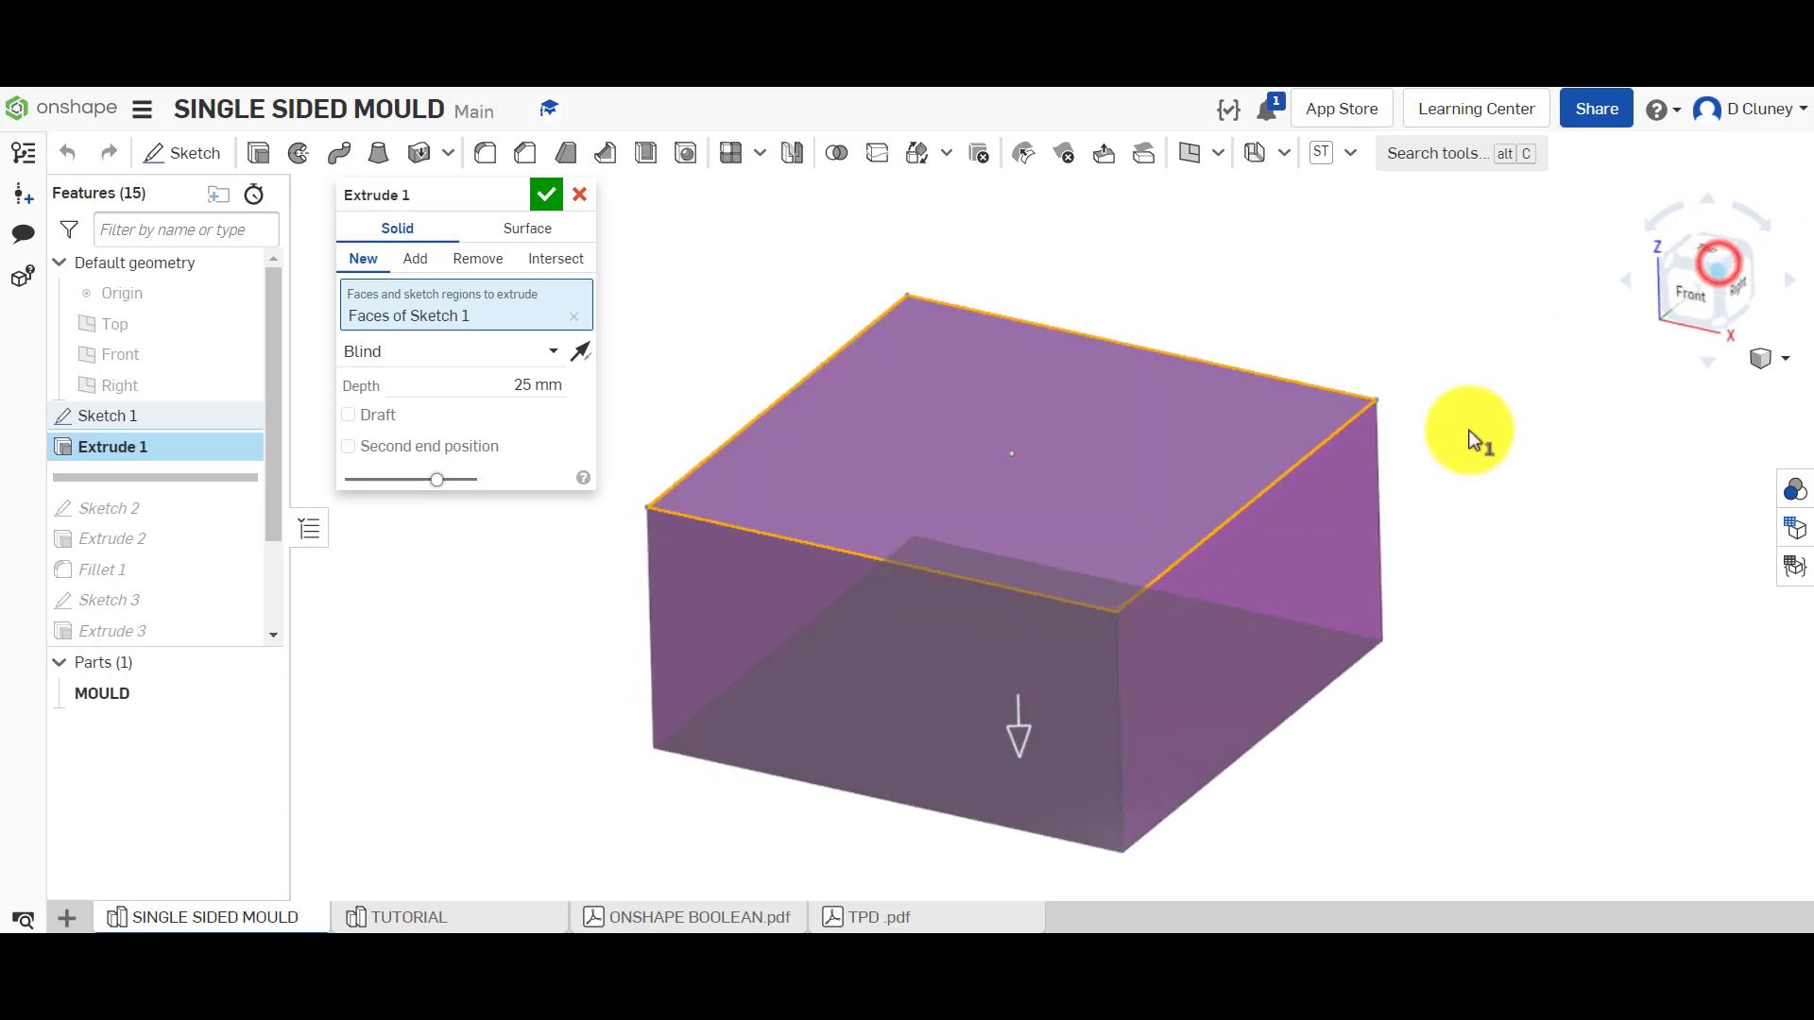
left_click(548, 196)
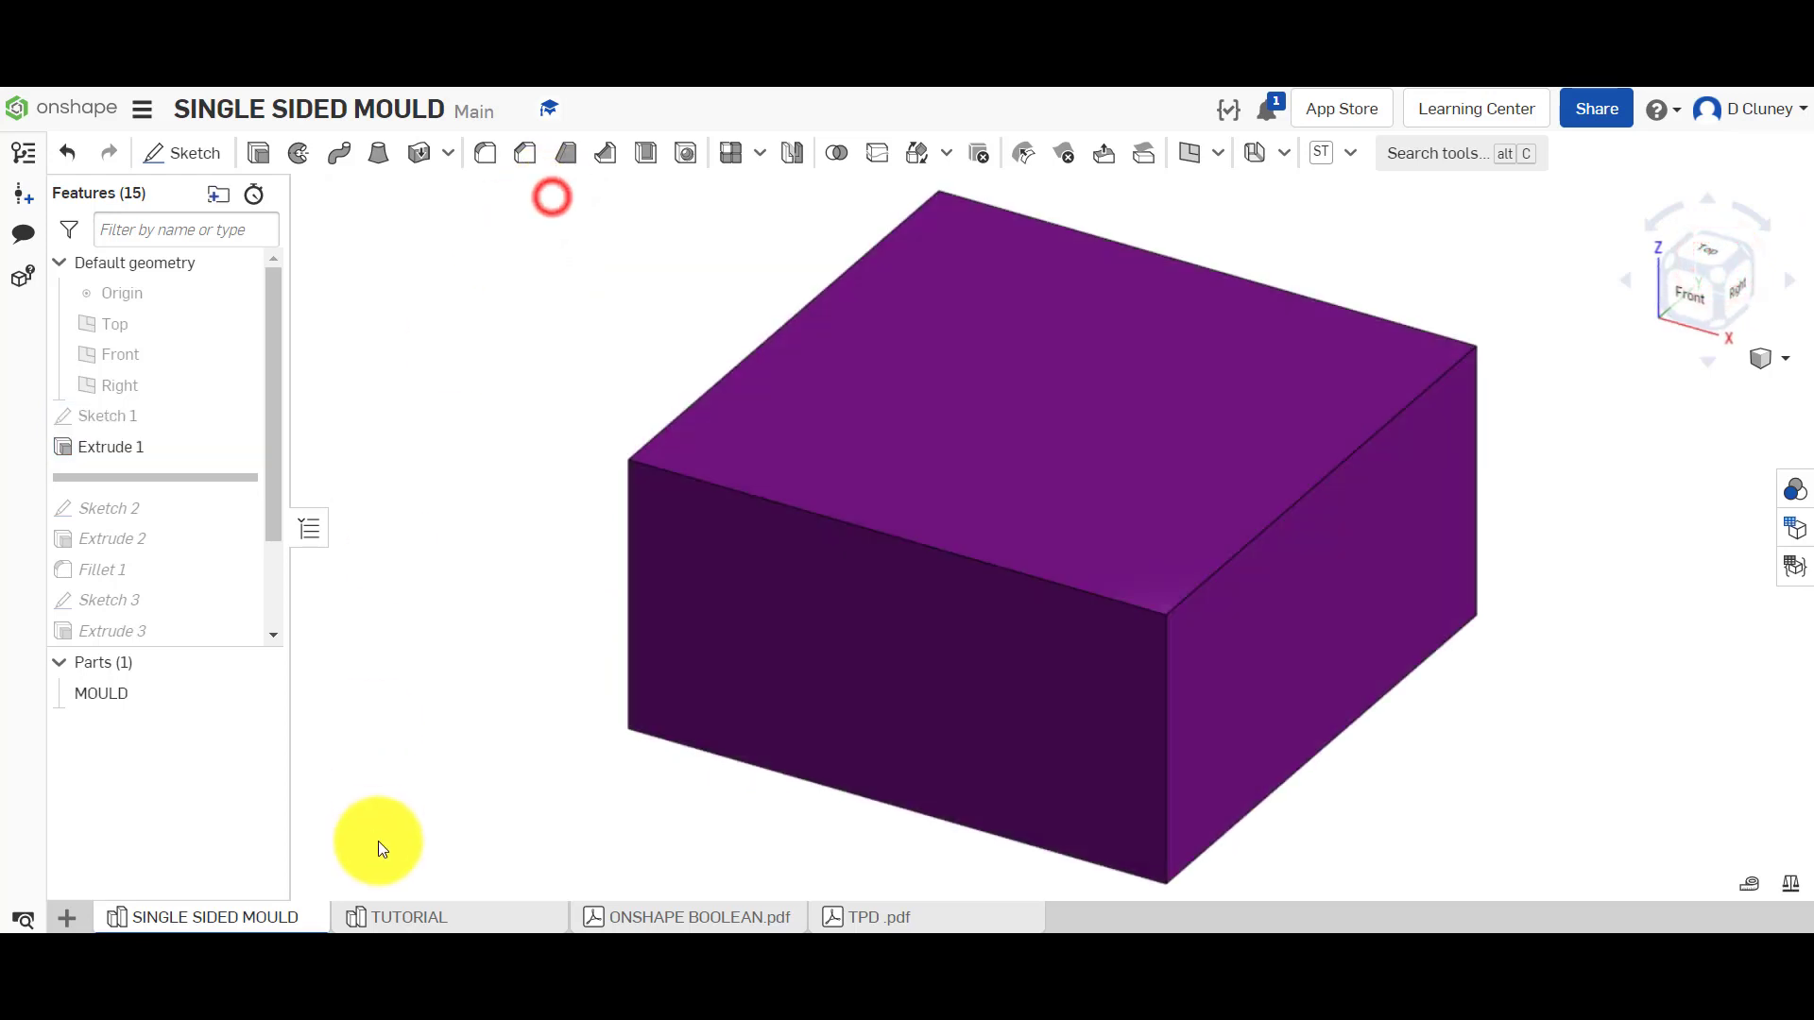
Start a new sketch on the Top plane in the TUTORIAL part studio
left_click(457, 915)
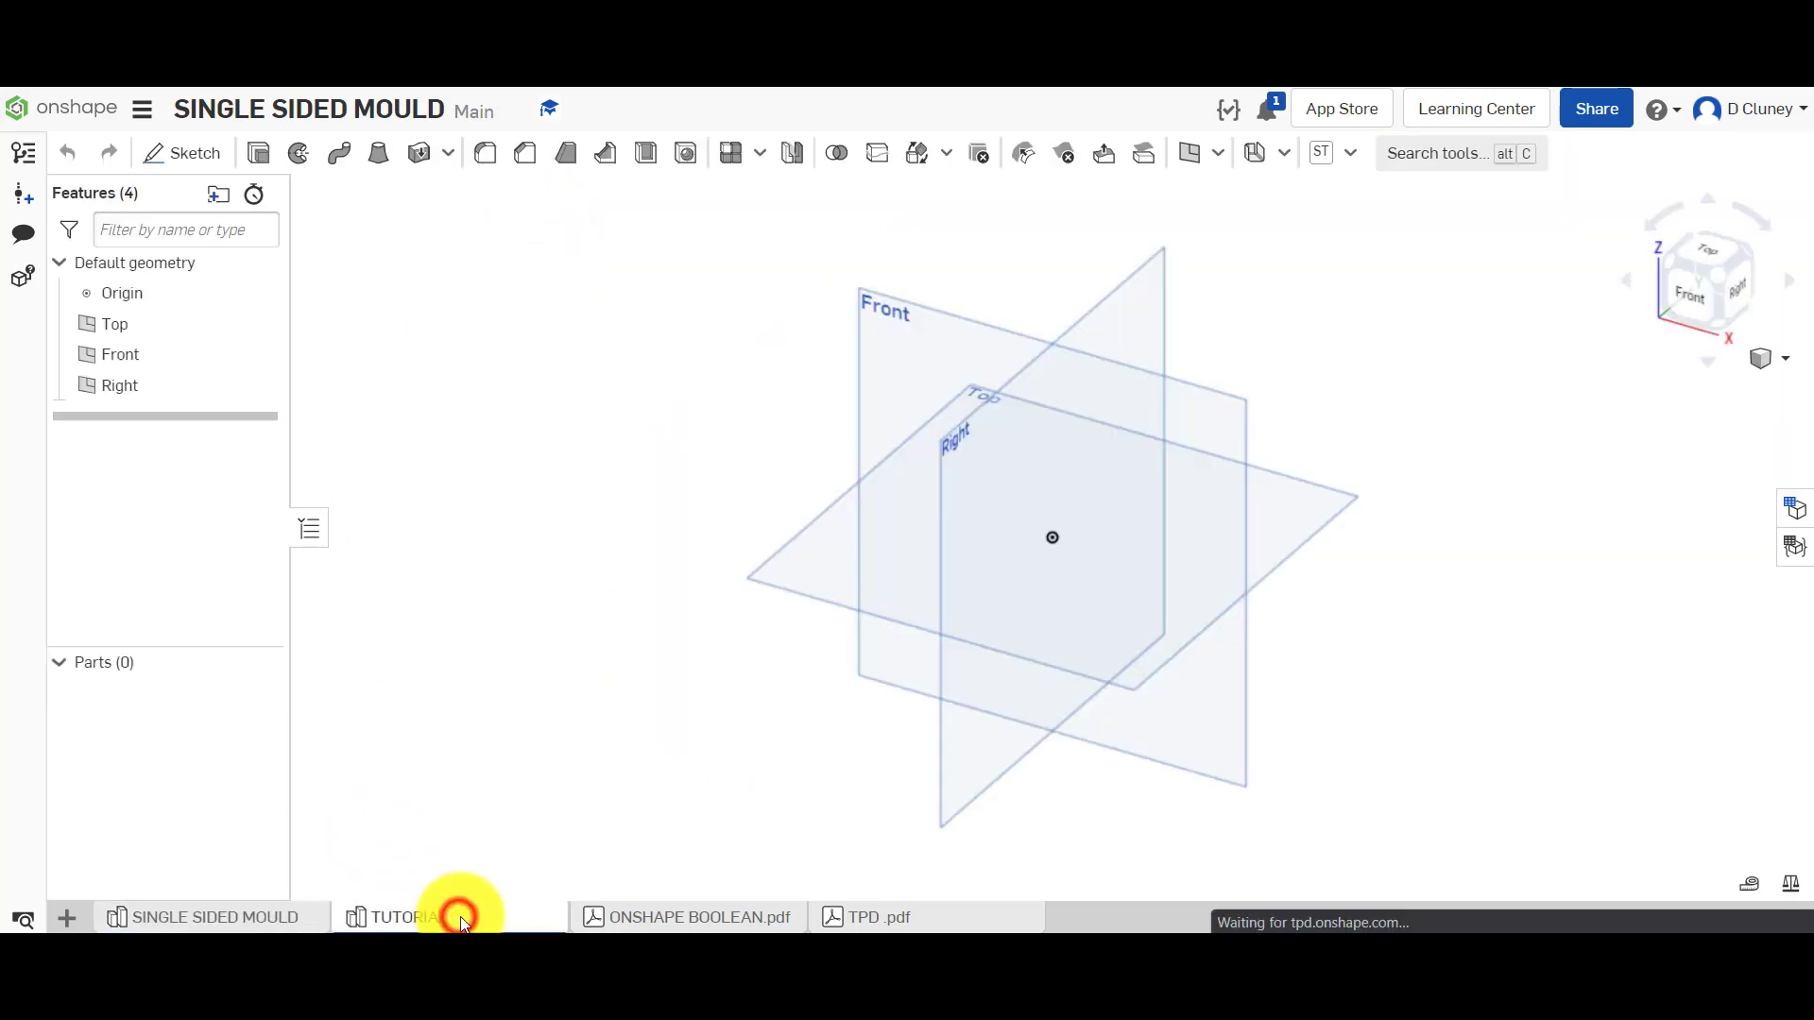
left_click(201, 157)
left_click(1304, 500)
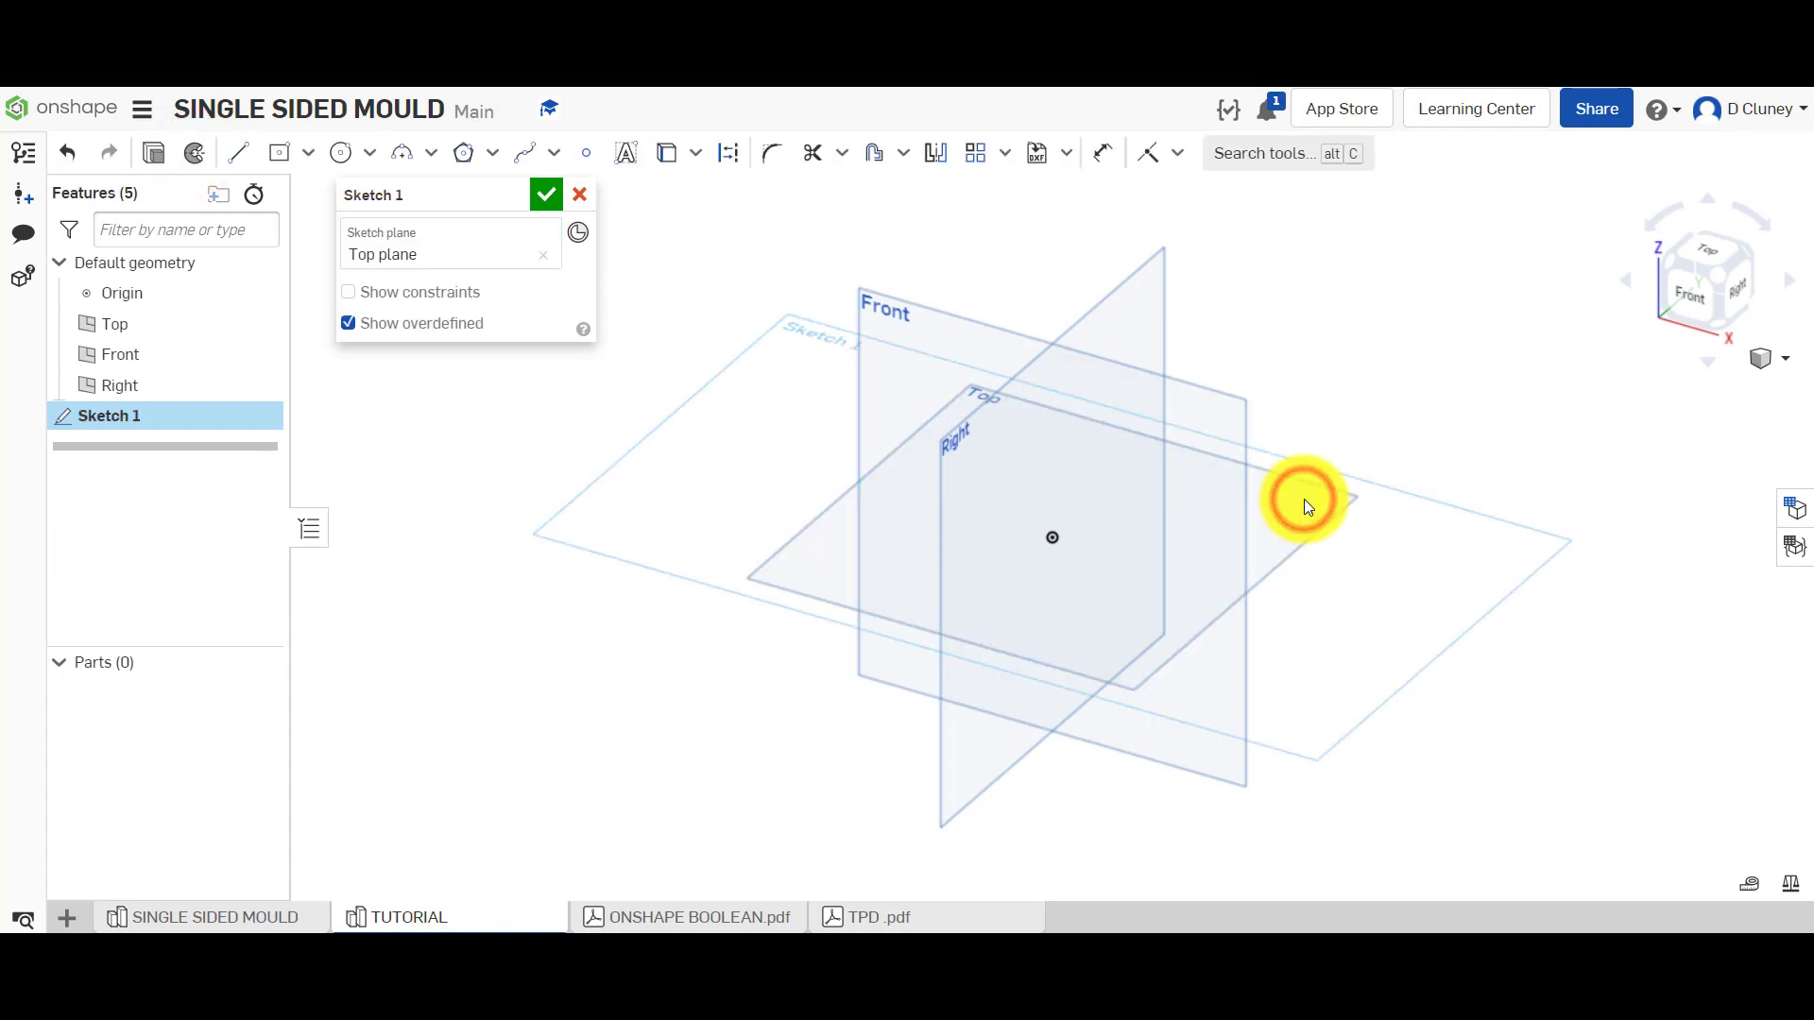
Draw a center rectangle on the origin, 50 mm wide and 50 mm high, and fit it in the view
left_click(313, 159)
left_click(334, 233)
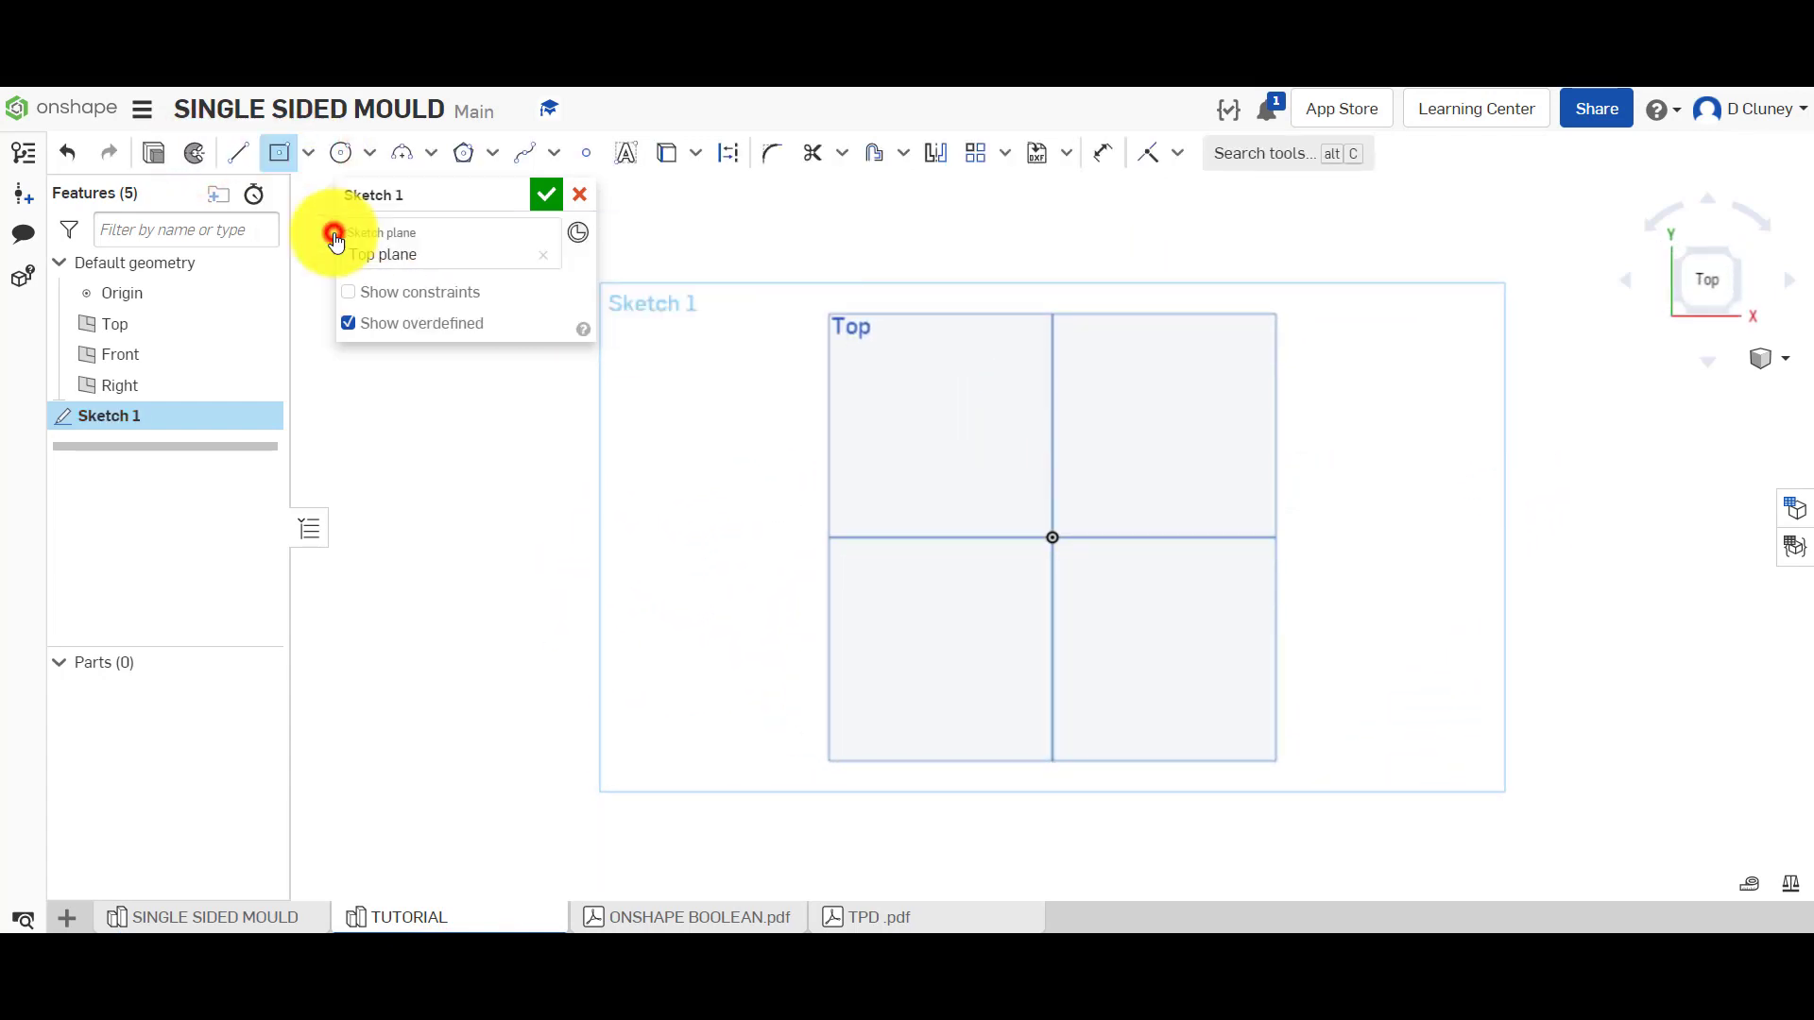
left_click(1053, 538)
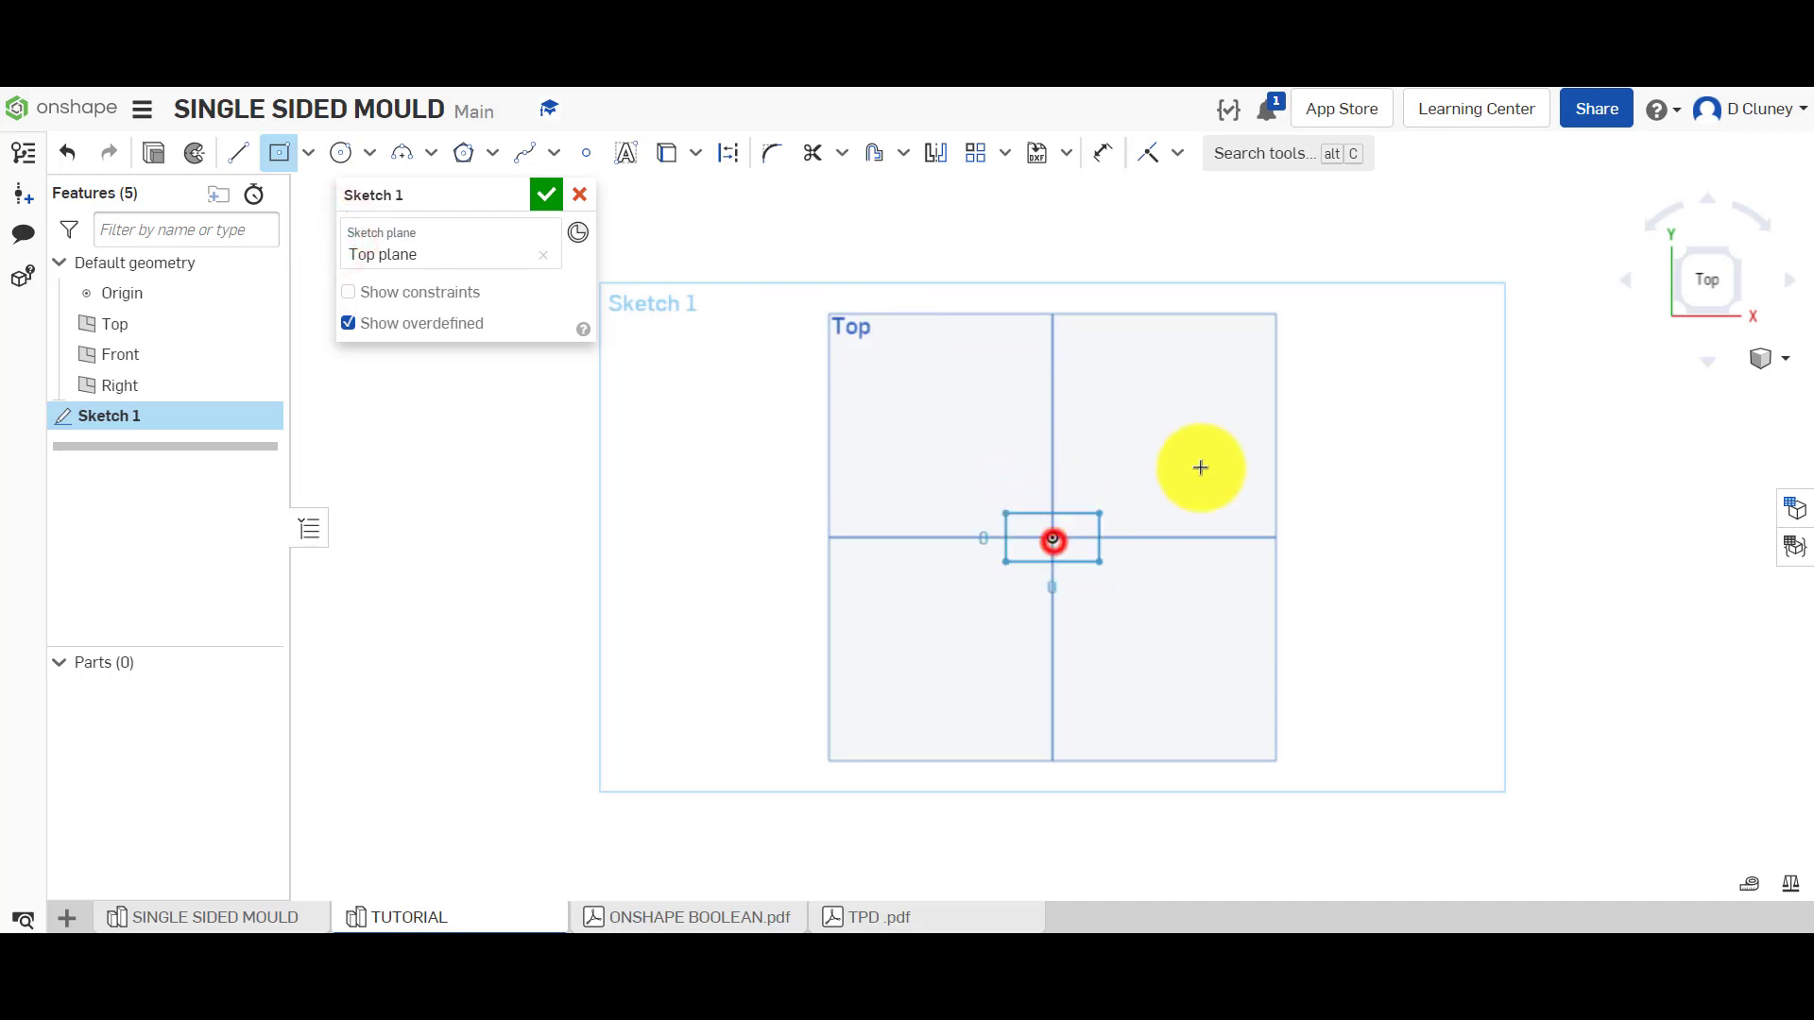
left_click(1209, 364)
type("50")
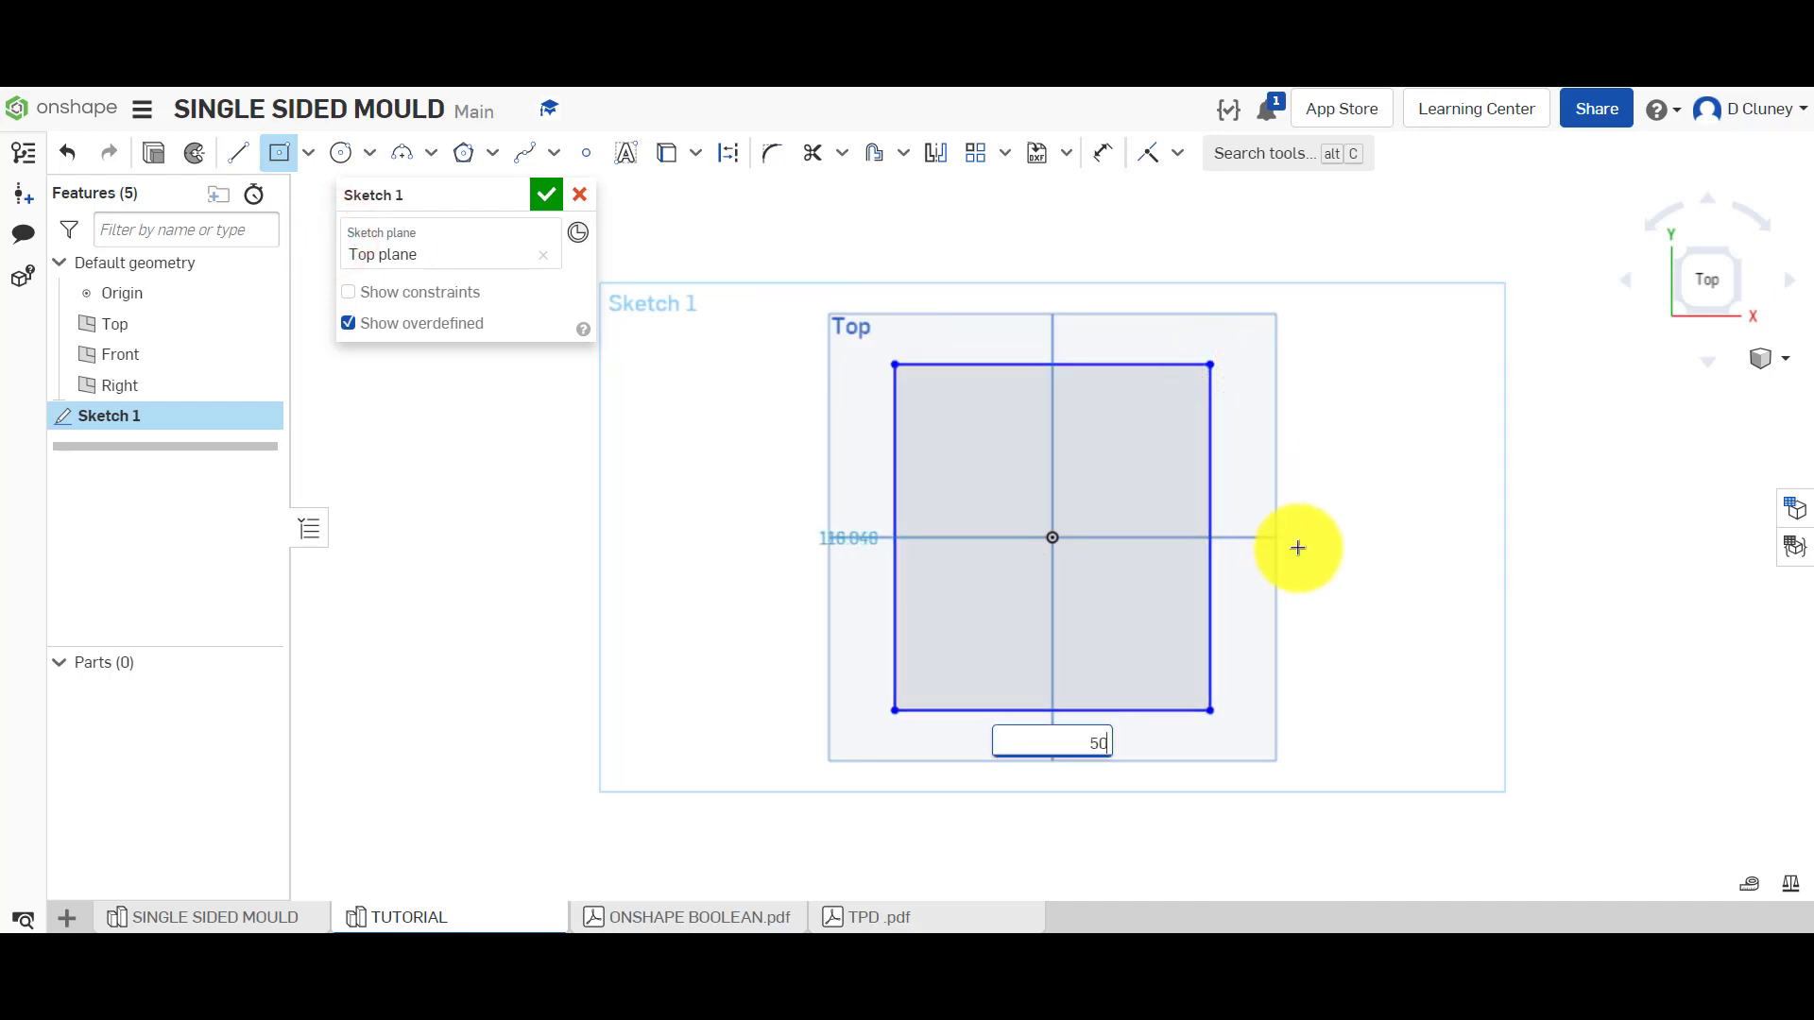
key("Return")
type("50")
key("Return")
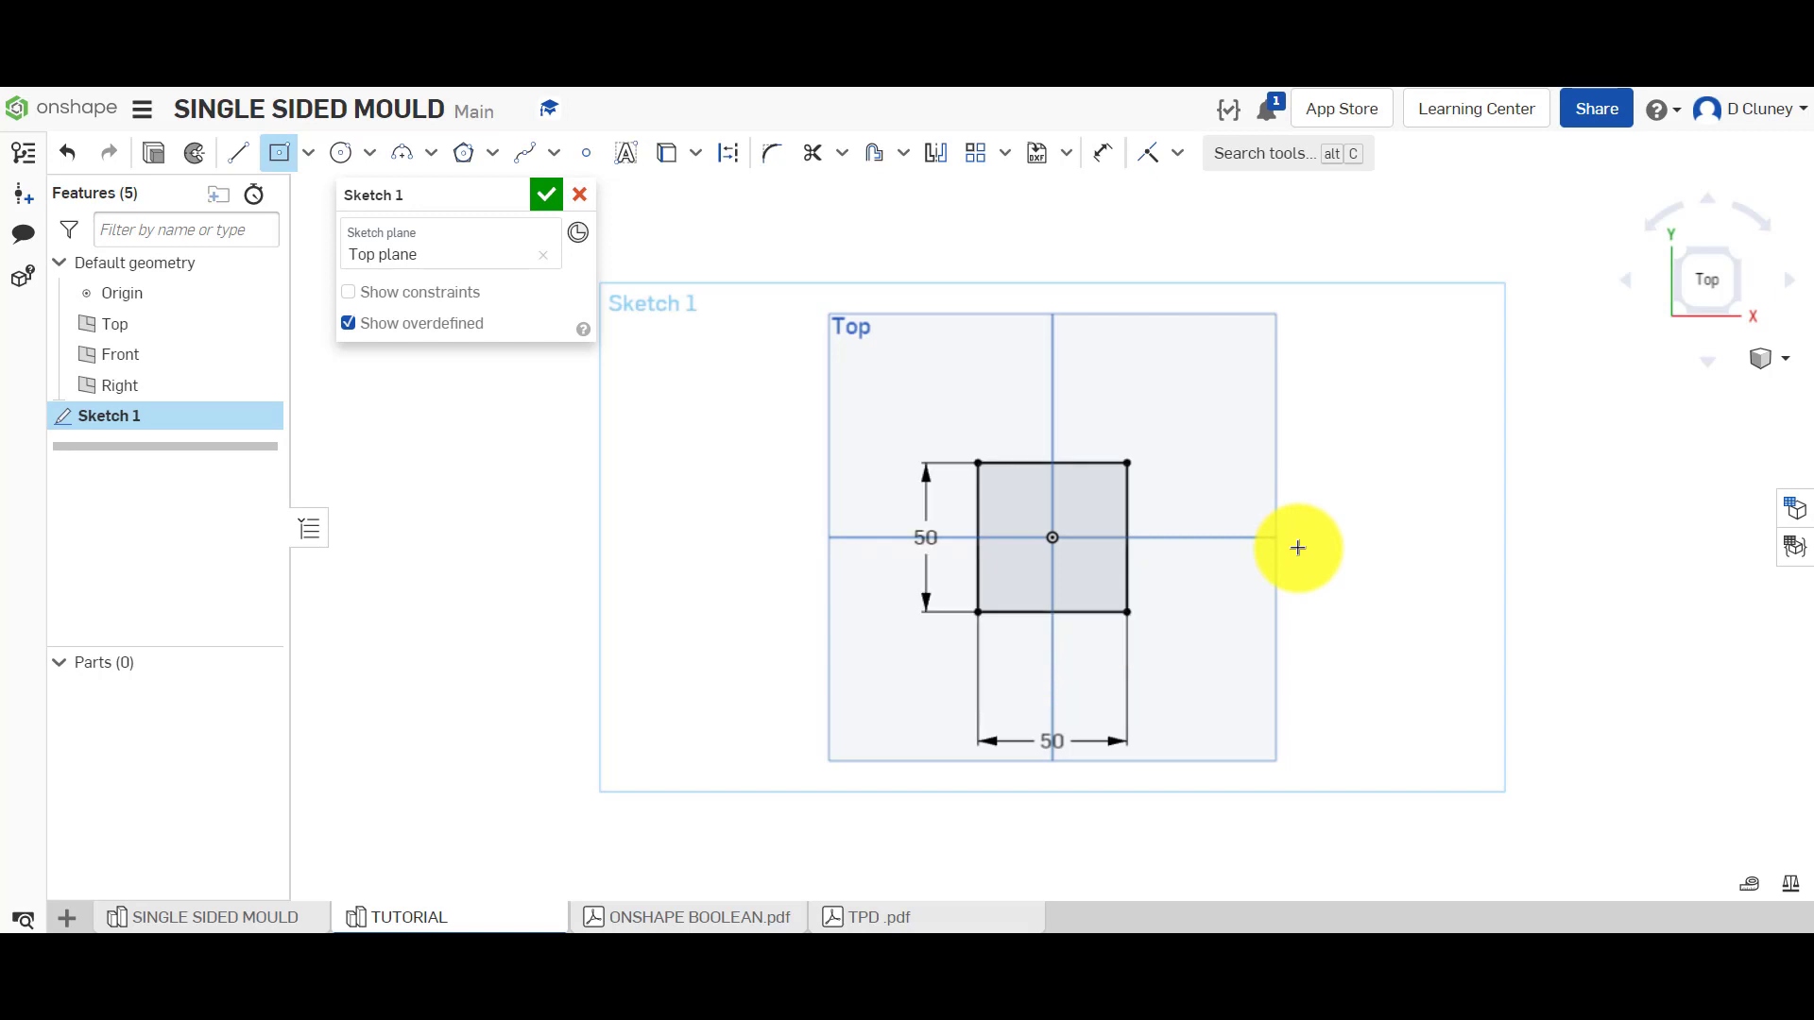
right_click(1521, 548)
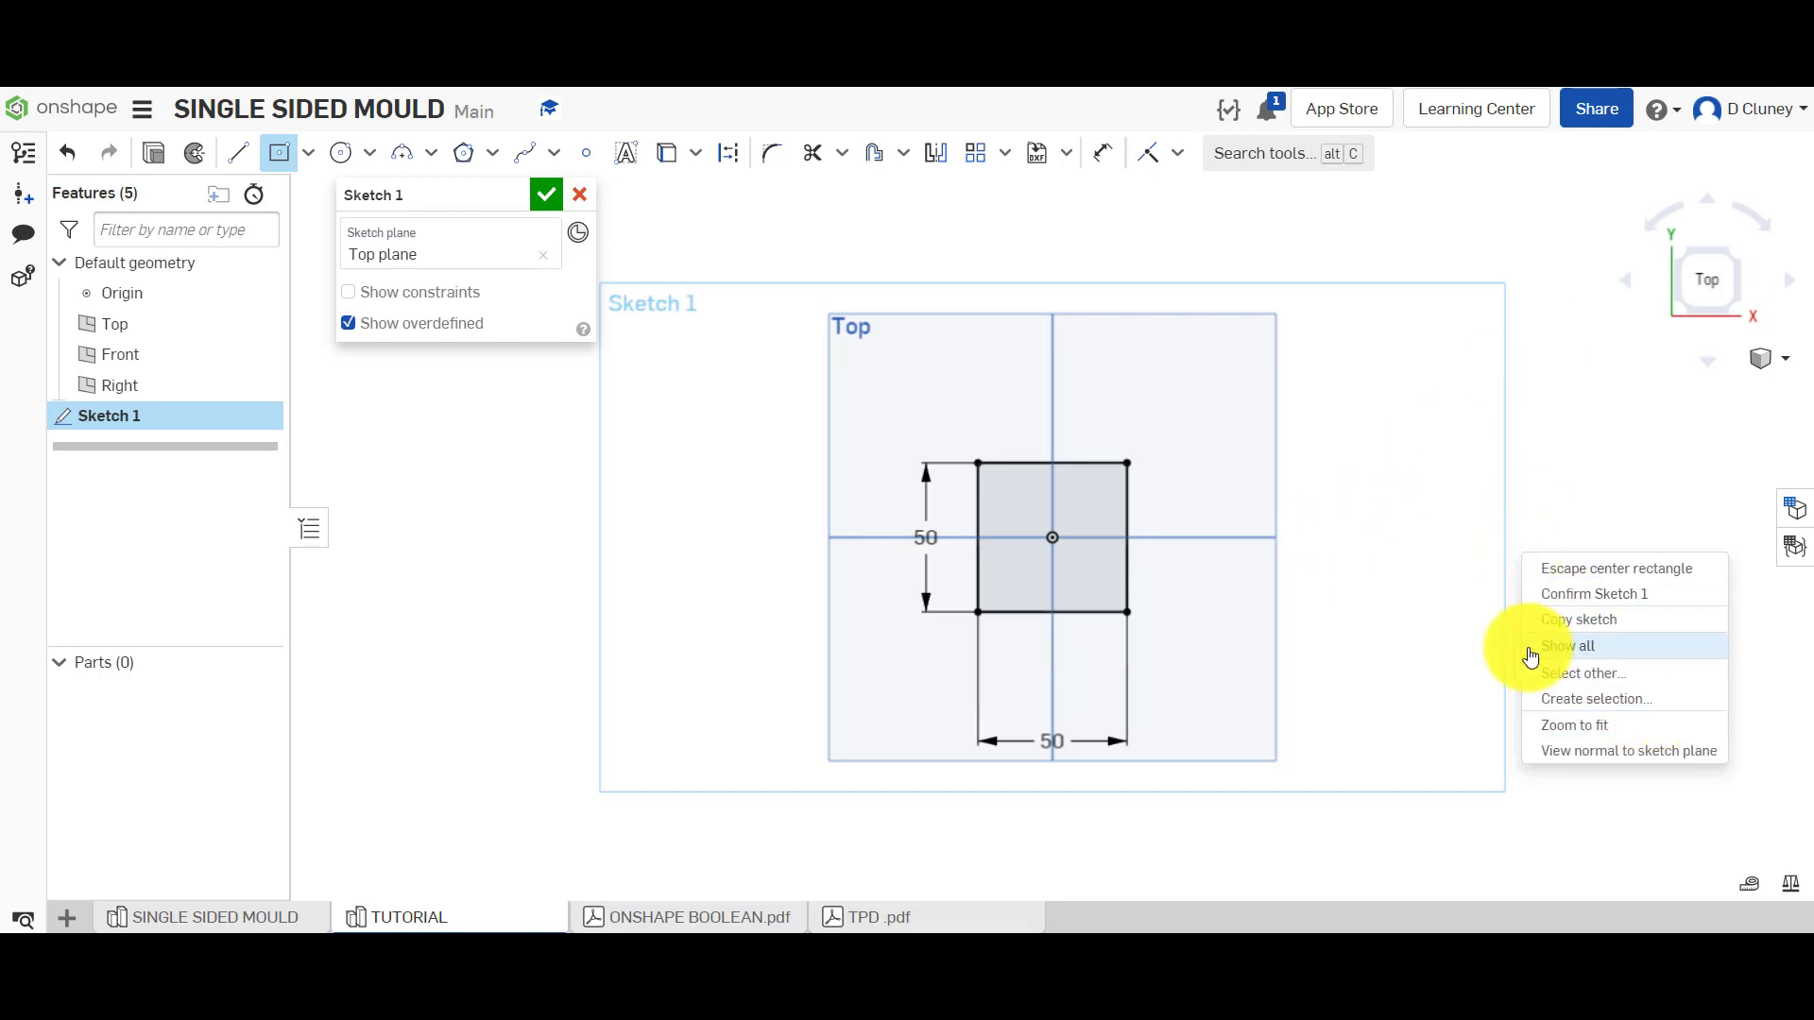
left_click(1610, 724)
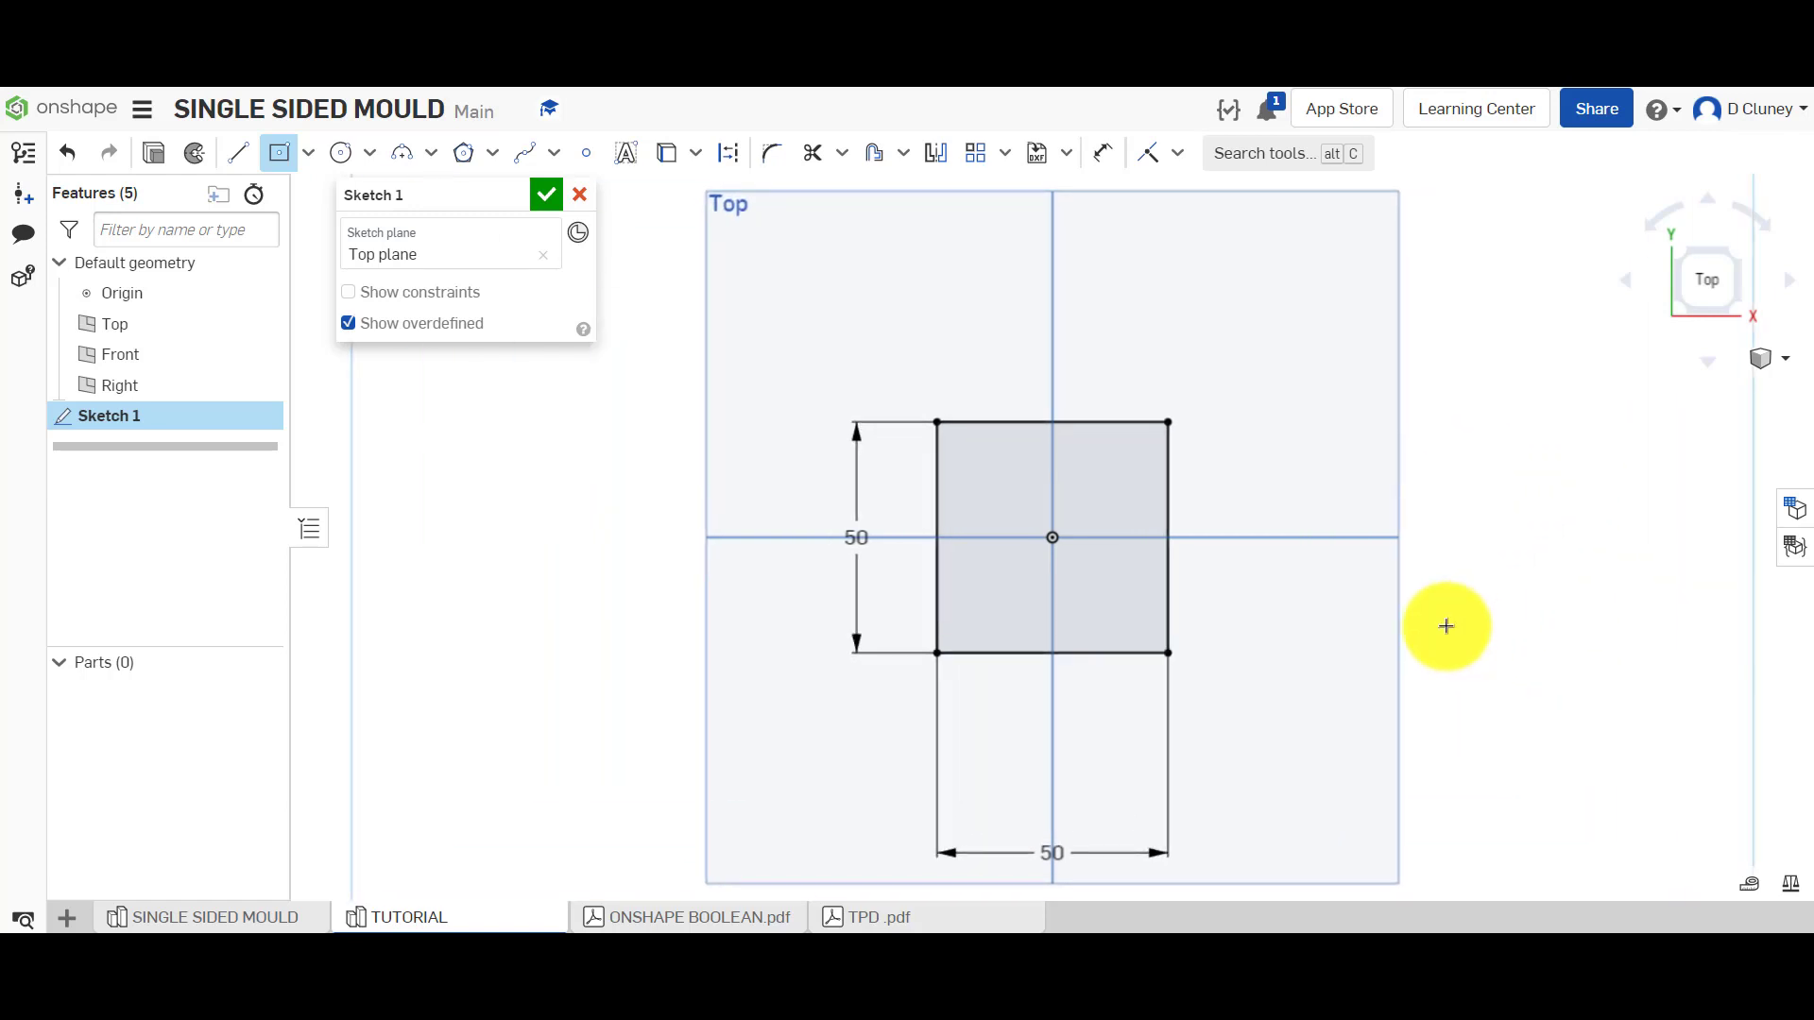
key("Escape")
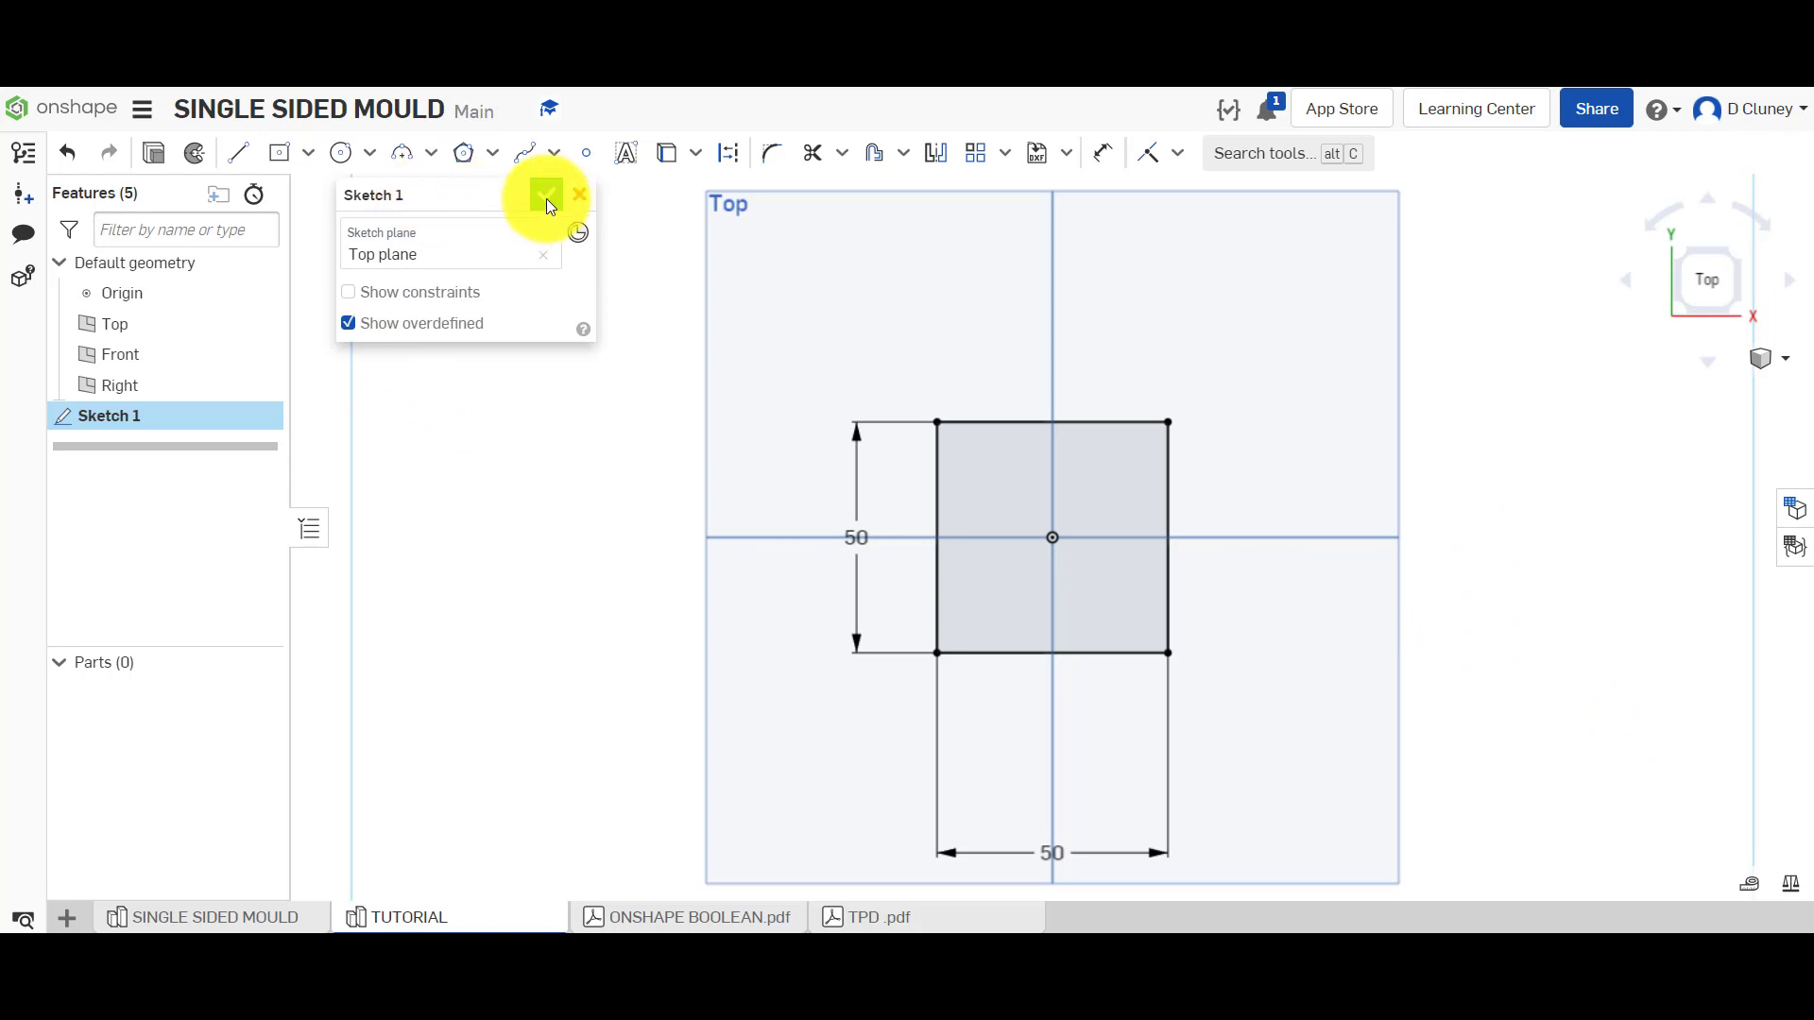
left_click(519, 197)
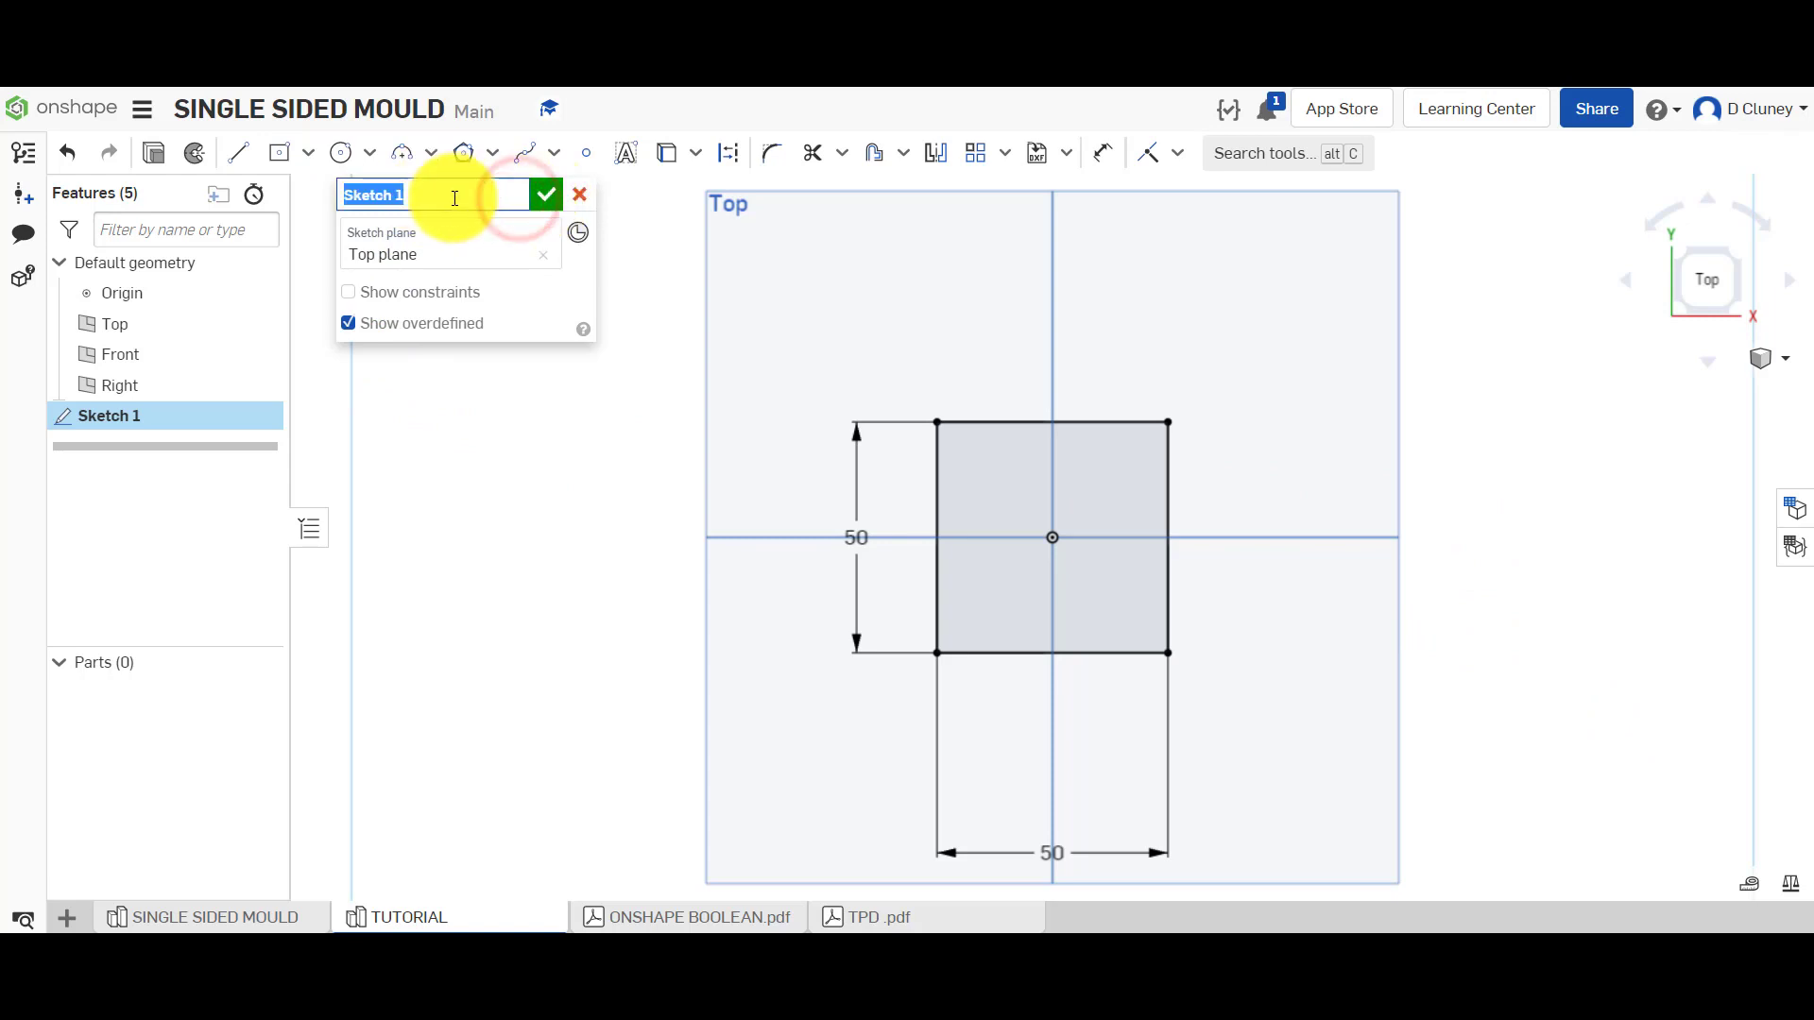
Name the square's sketch MOULD SKETCH and finish it
type("MOULD SKETCH")
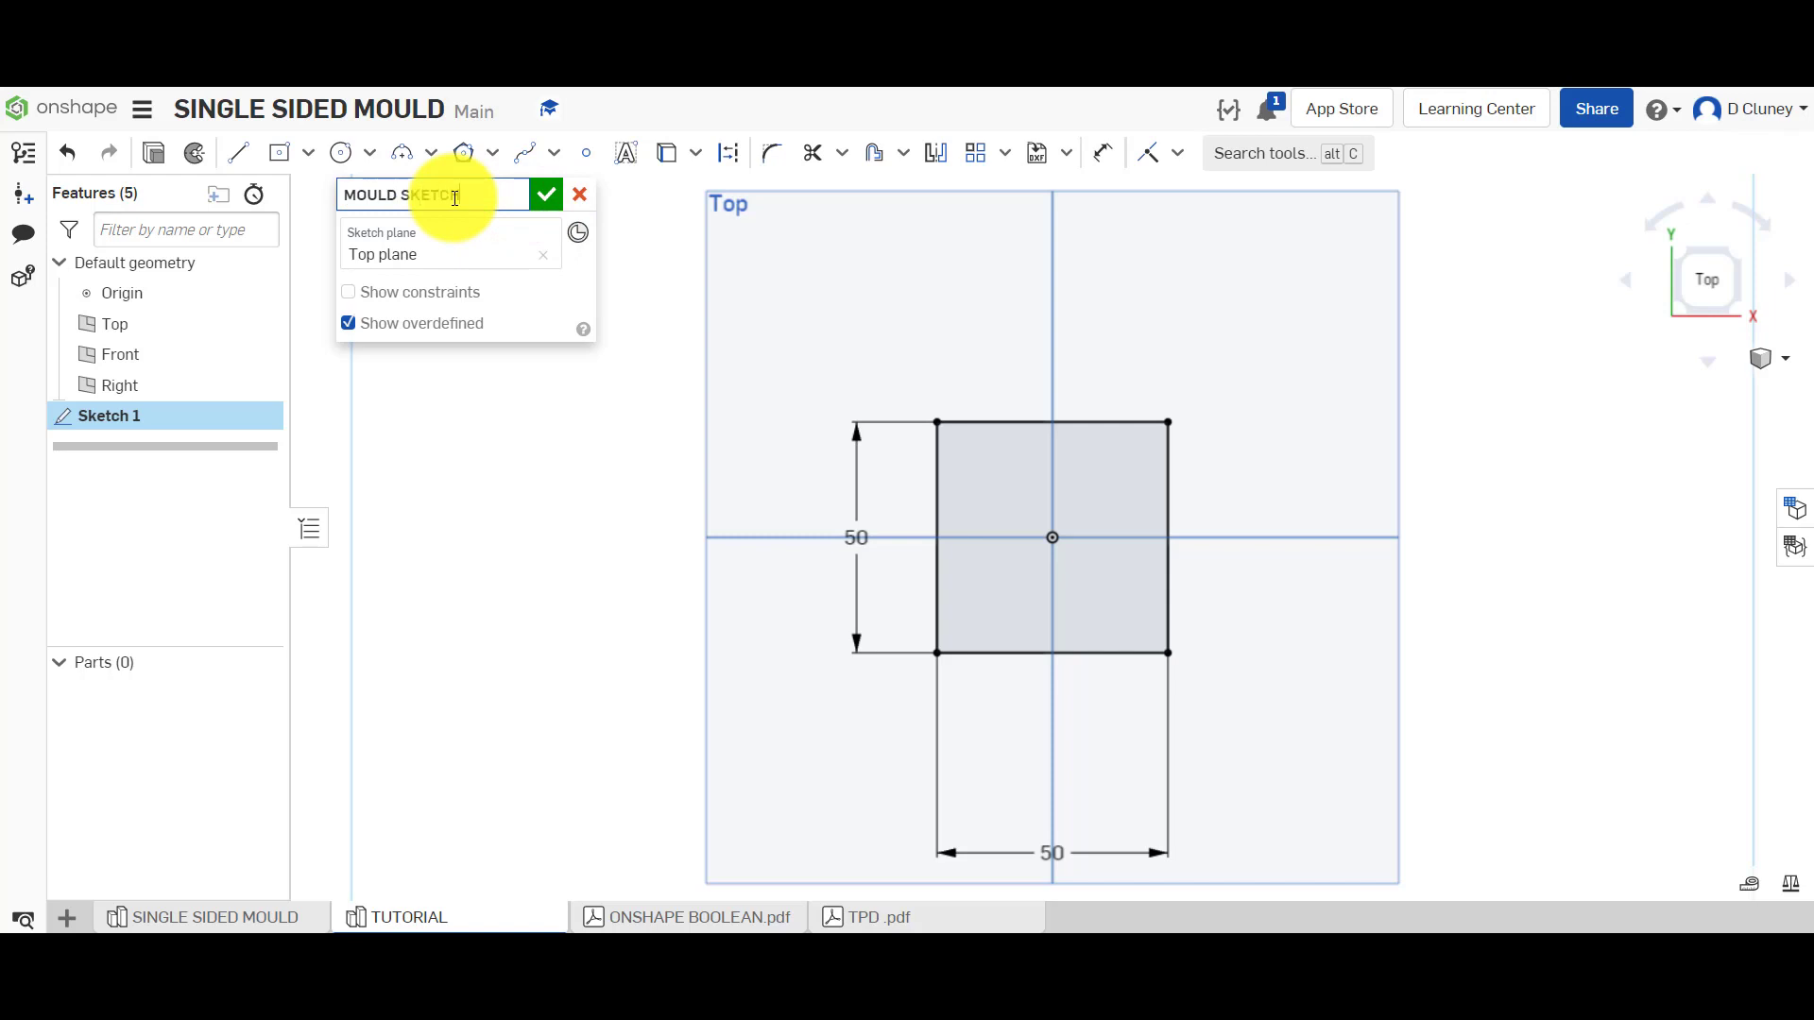
left_click(536, 193)
Extrude the MOULD SKETCH square 25 mm downwards below the Top plane as a new solid part
mouse_move(569, 473)
right_mouse_down()
mouse_move(523, 376)
mouse_move(479, 355)
mouse_move(531, 400)
mouse_move(361, 263)
right_mouse_up()
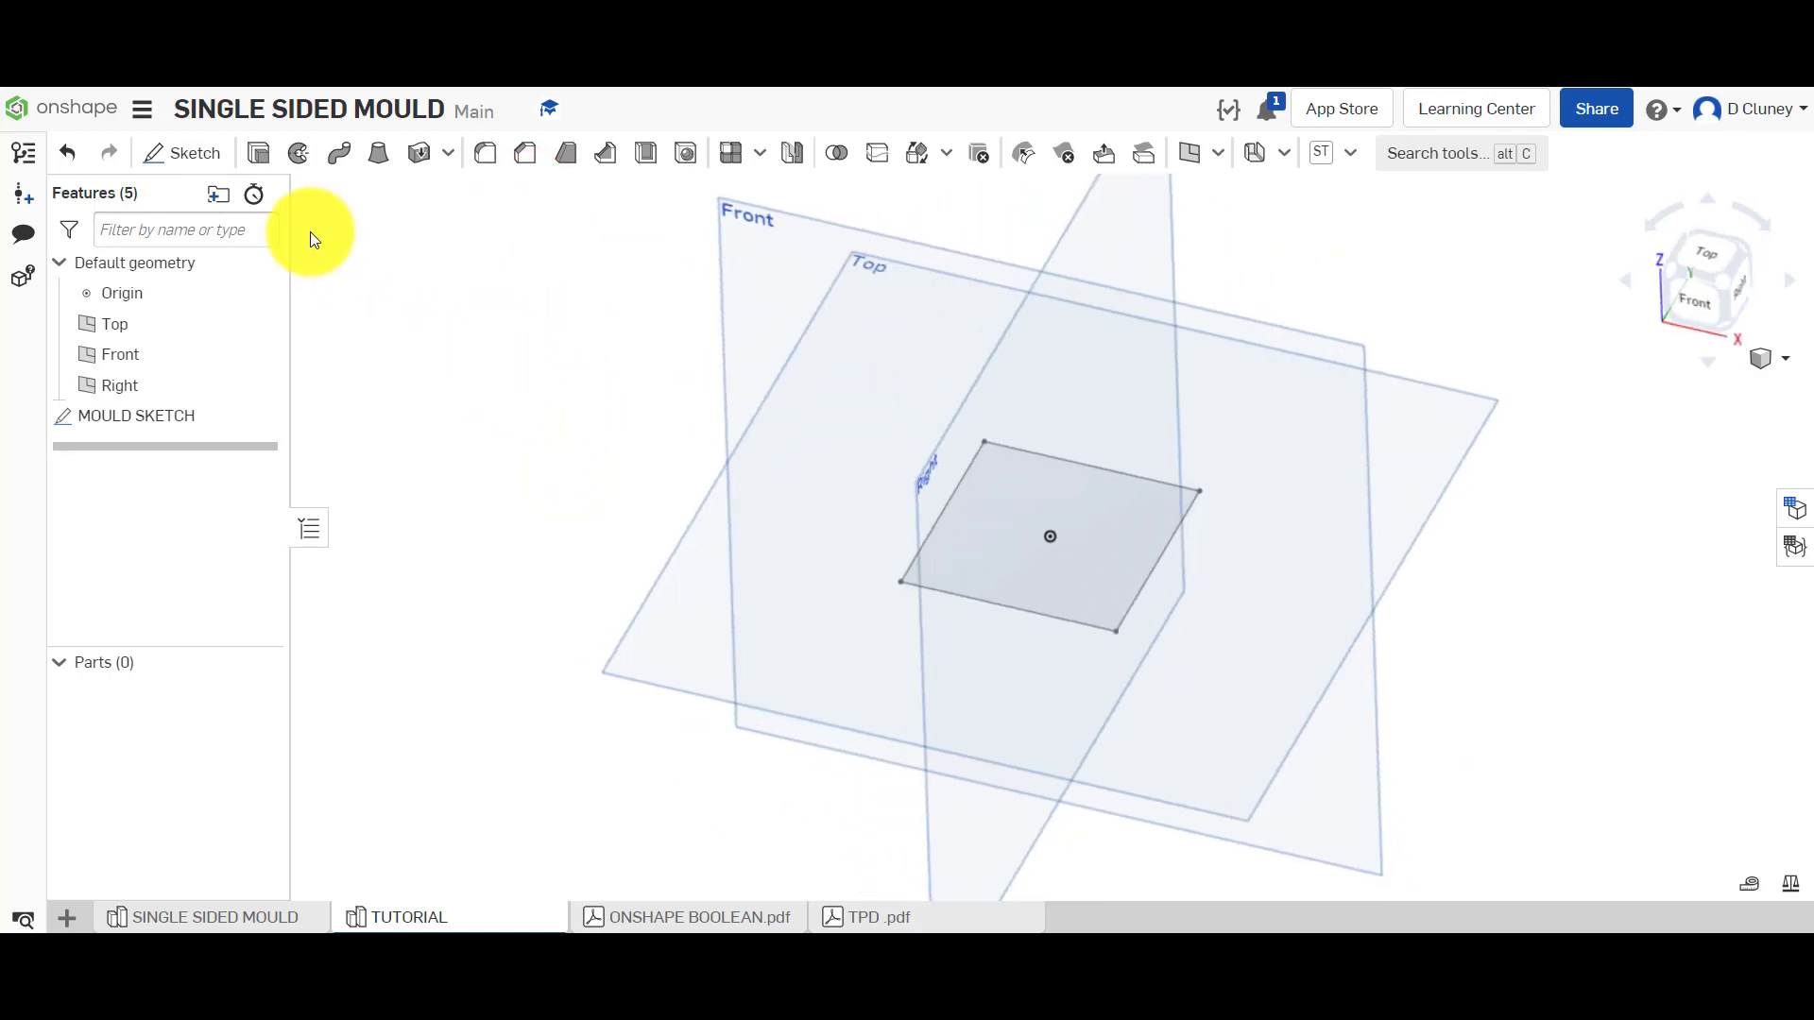
left_click(259, 153)
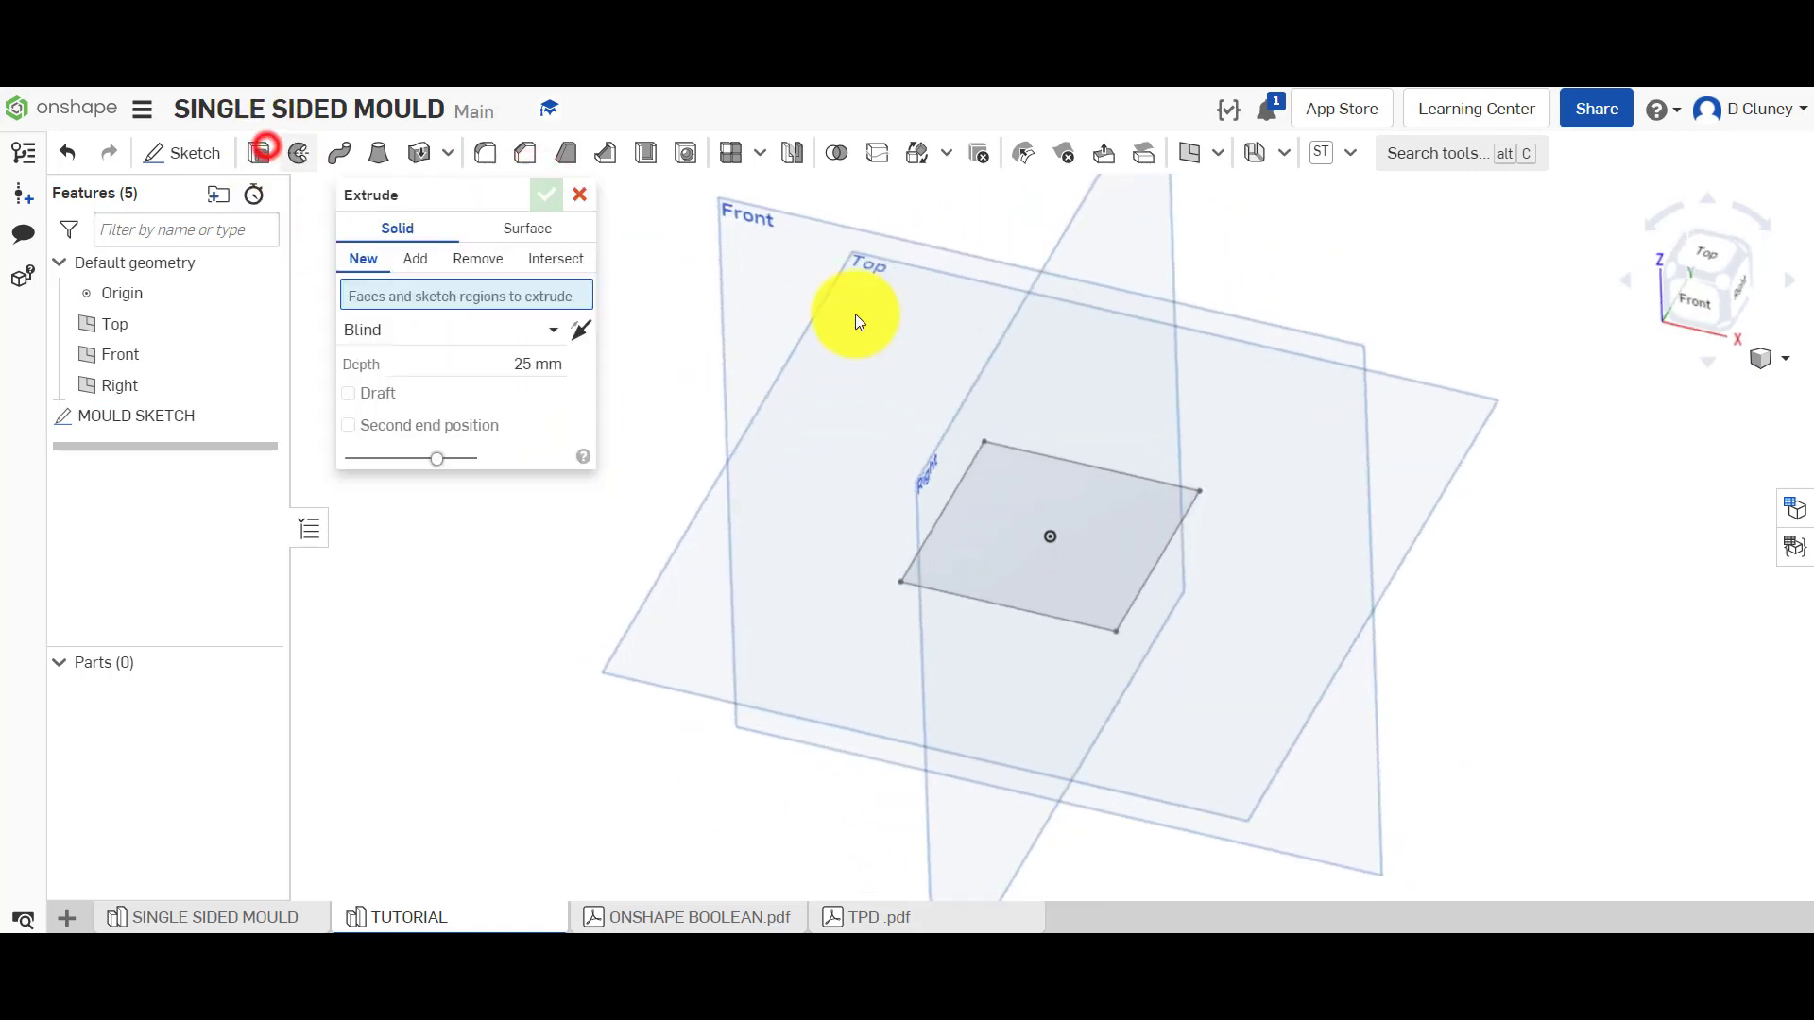
left_click(1128, 535)
left_click(580, 354)
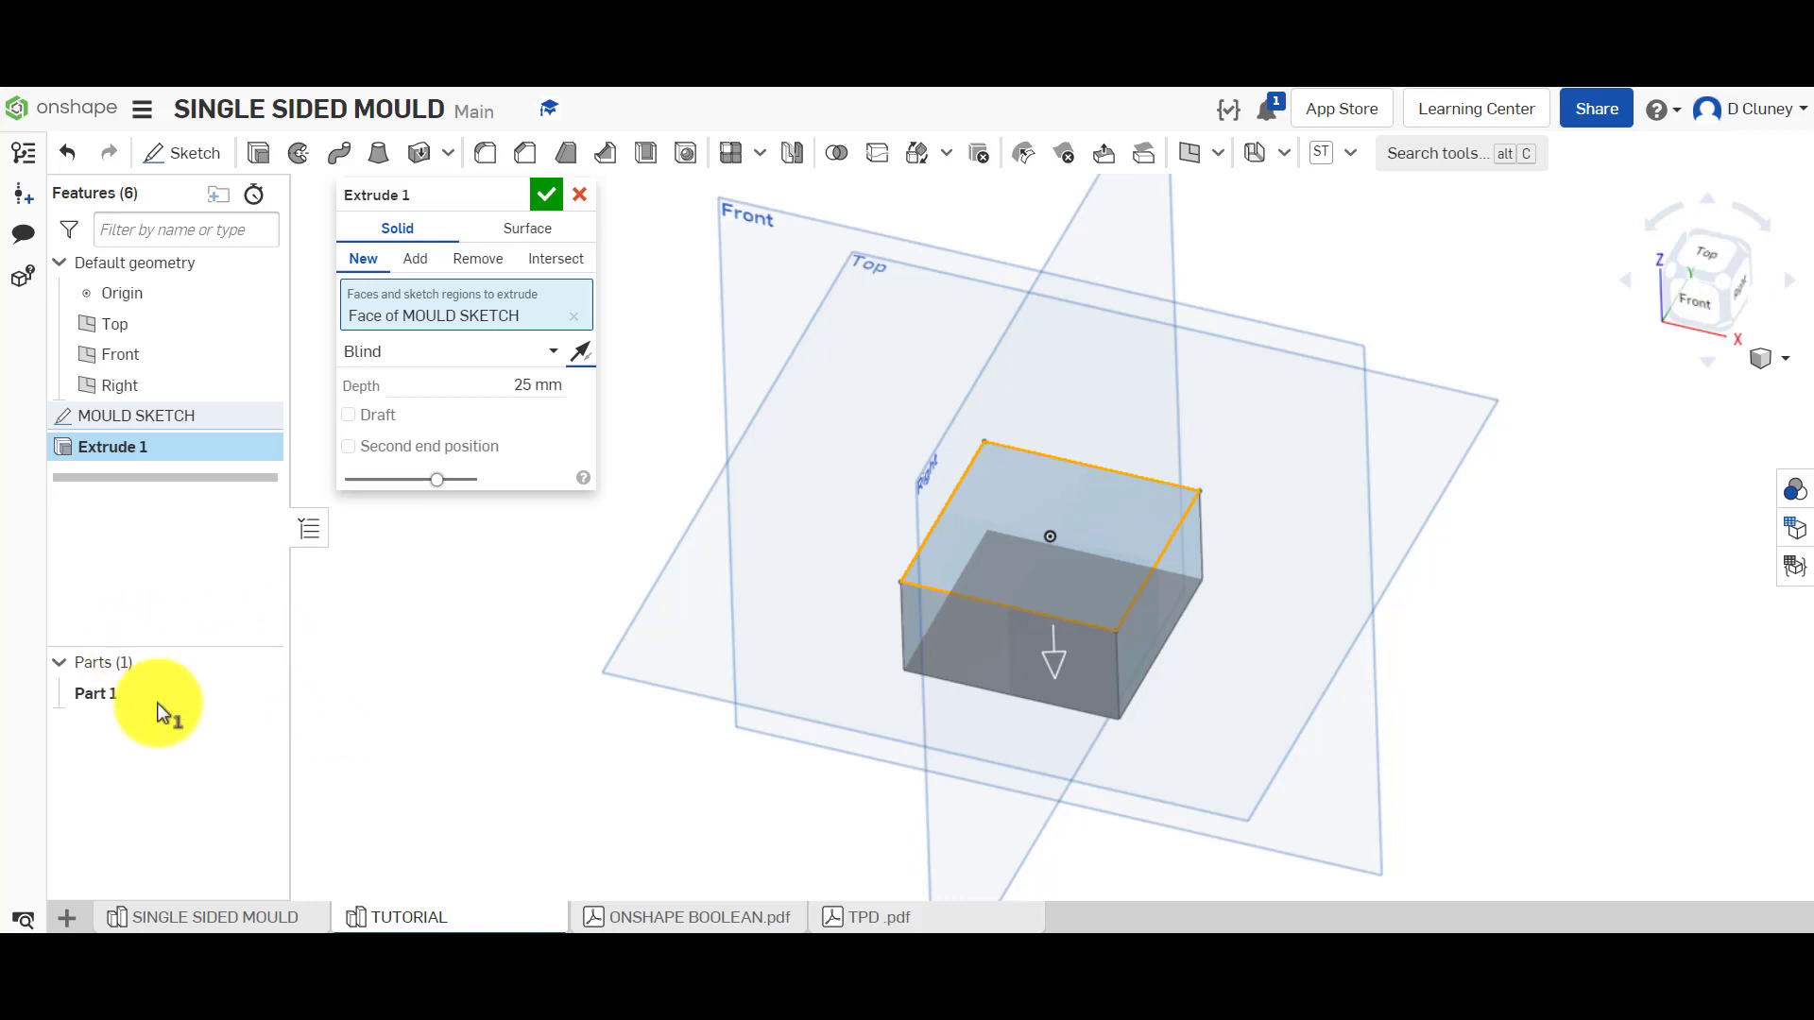
left_click(546, 195)
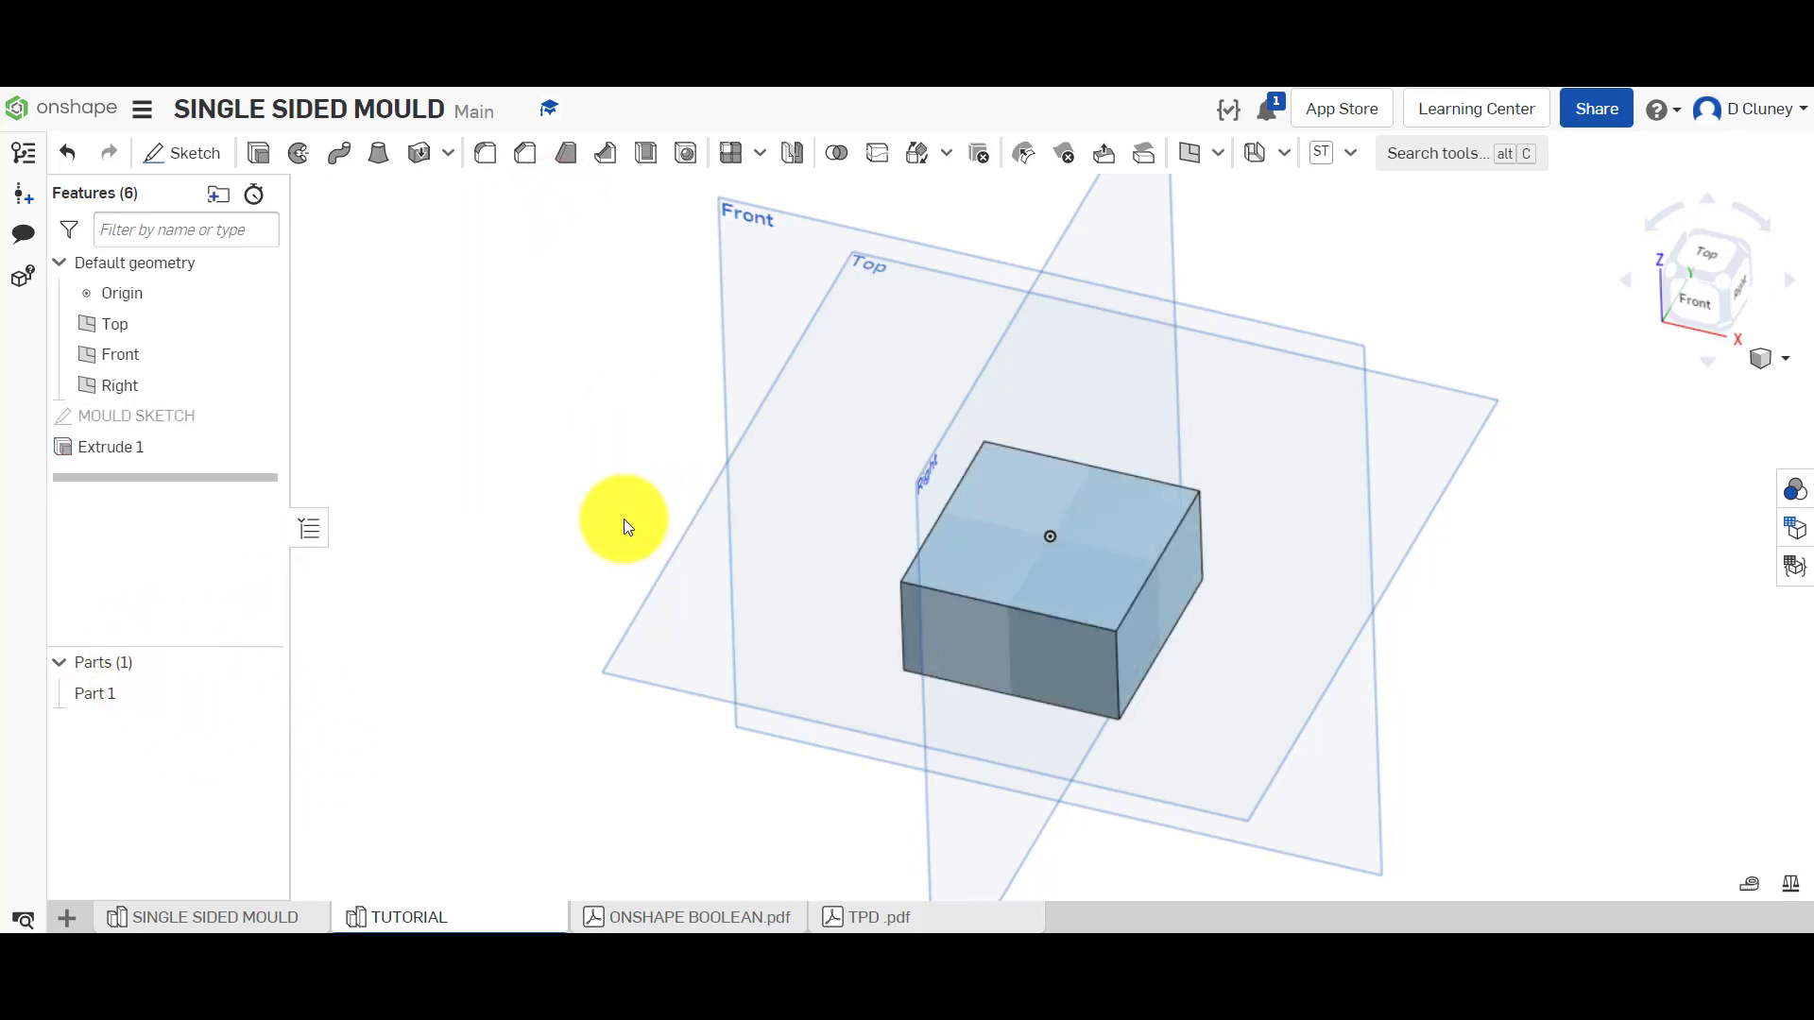
In the SINGLE SIDED MOULD part studio, roll the history forward past Sketch 2 and open that sketch to examine its ellipse dimensions and pattern
left_click(266, 913)
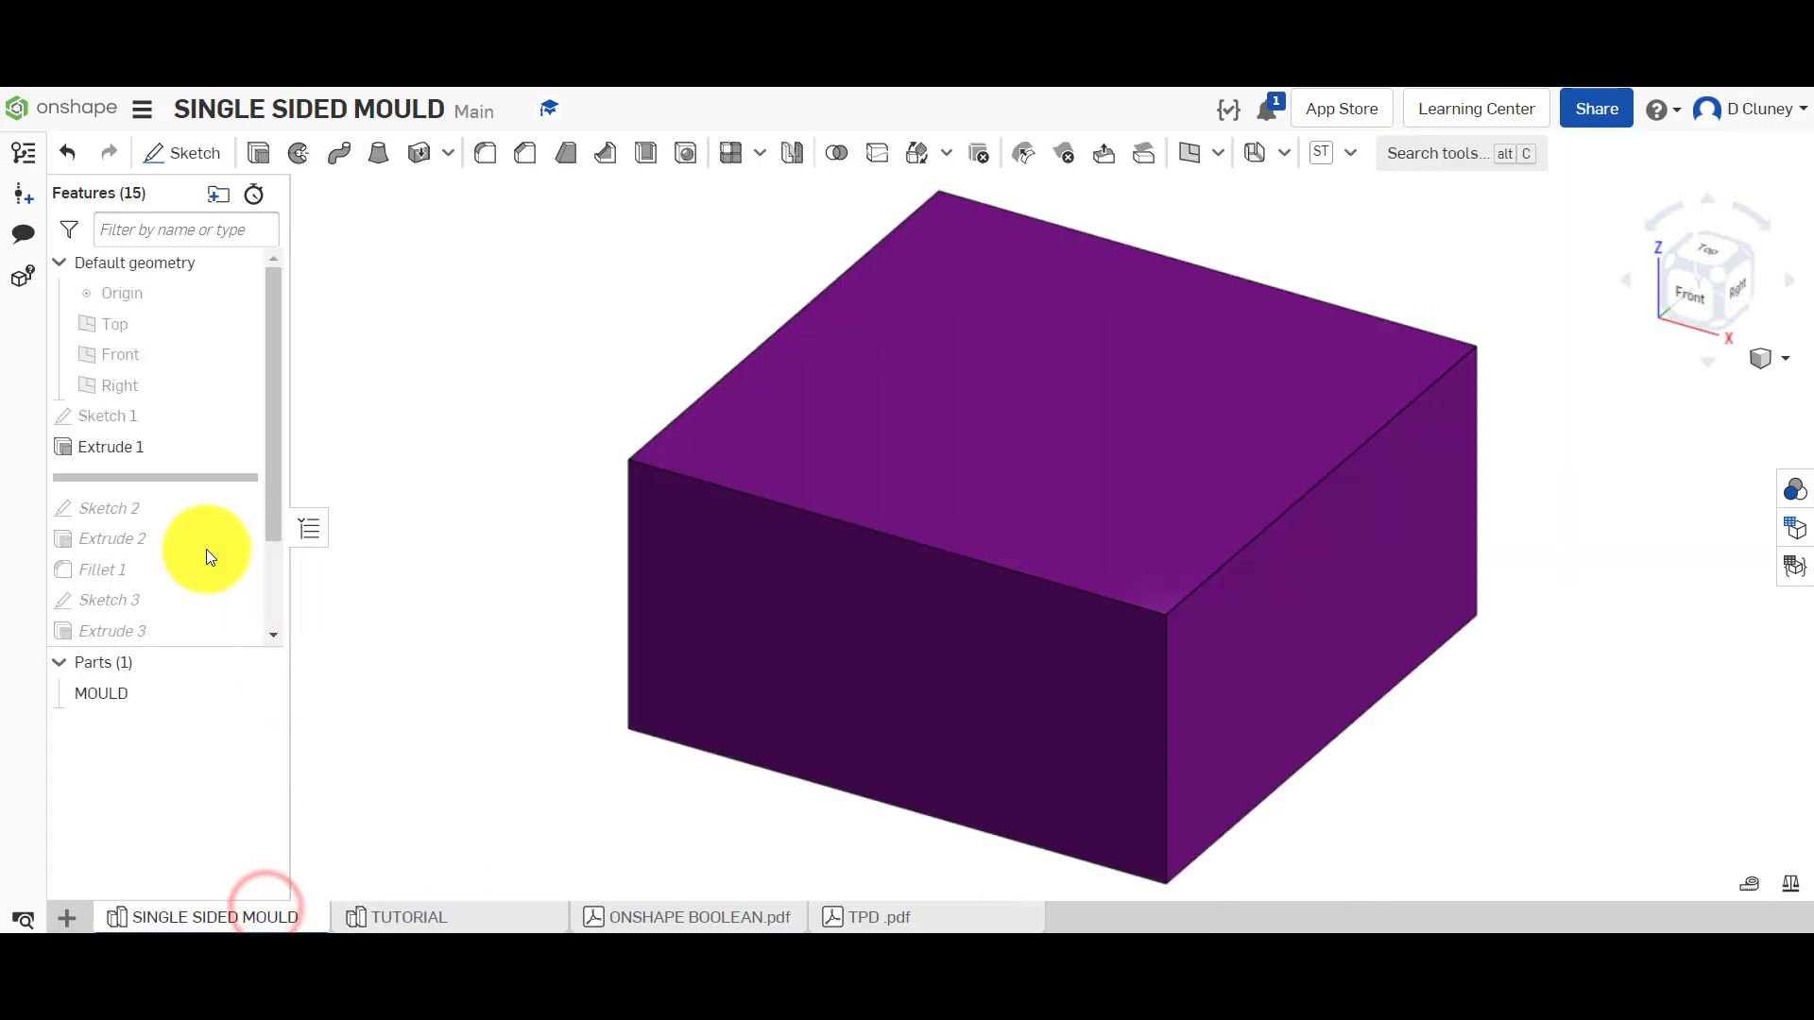
left_click_drag(198, 479, 206, 510)
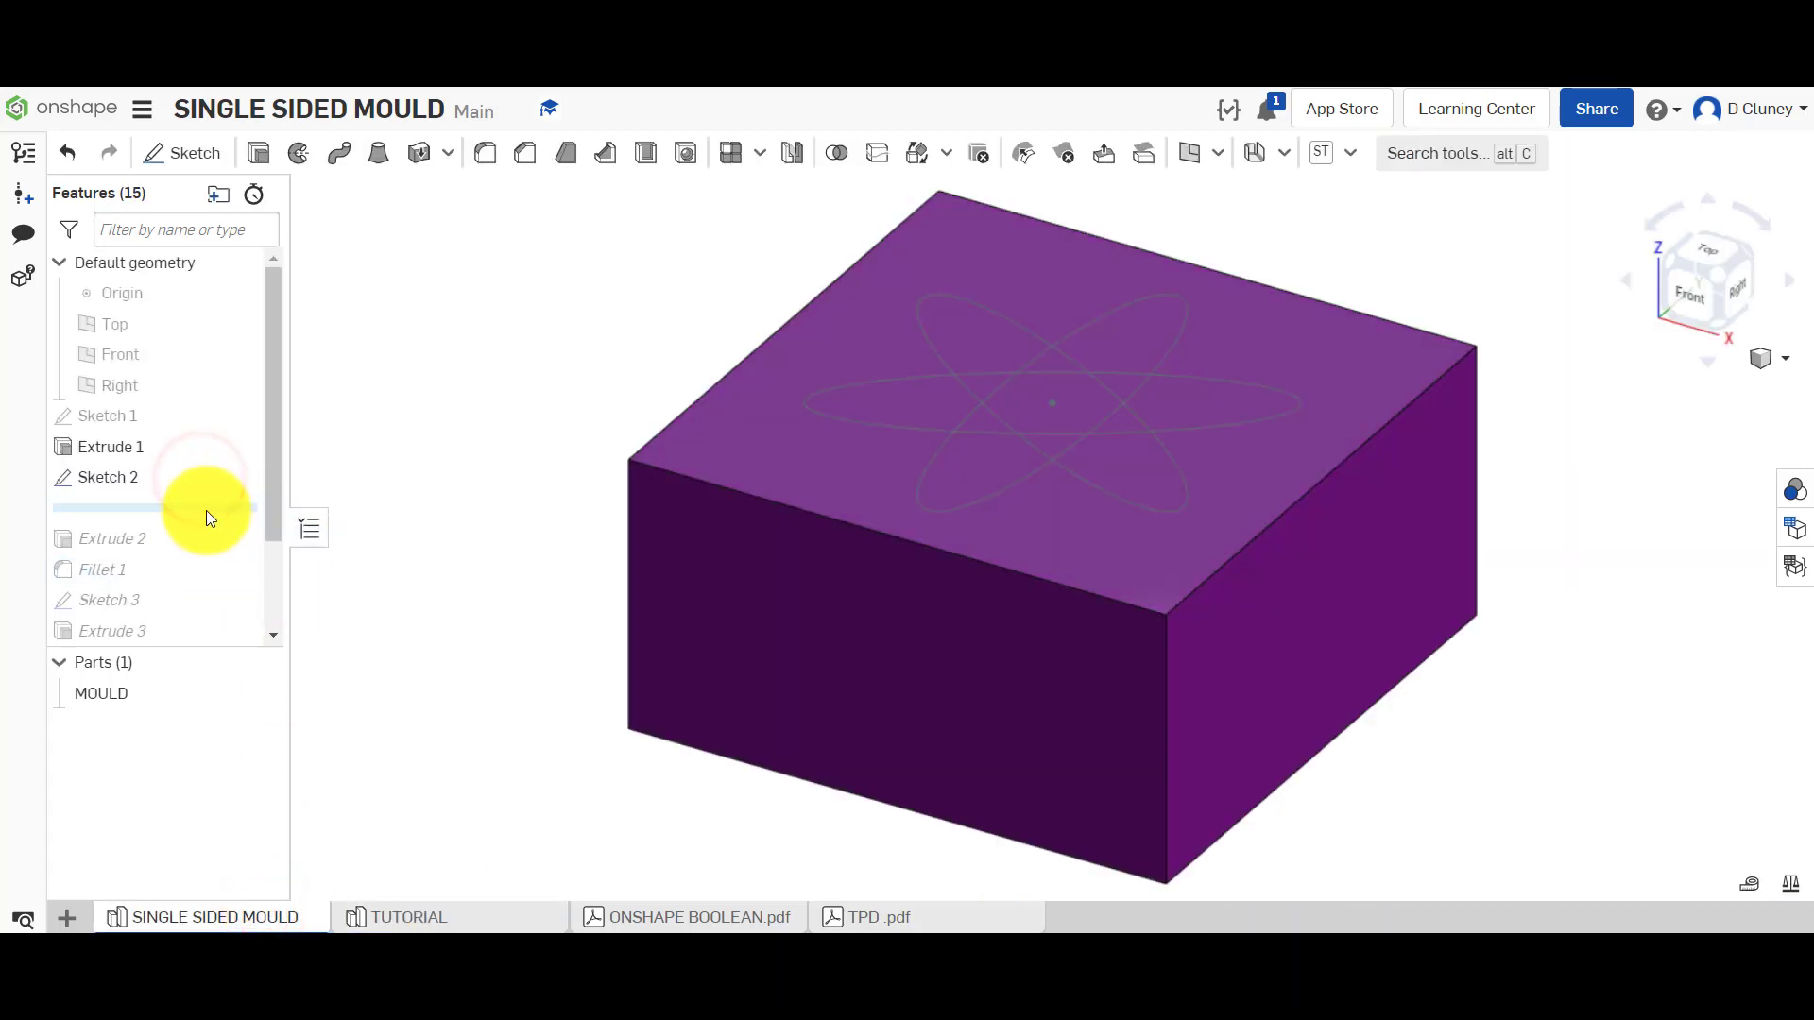
right_click(150, 485)
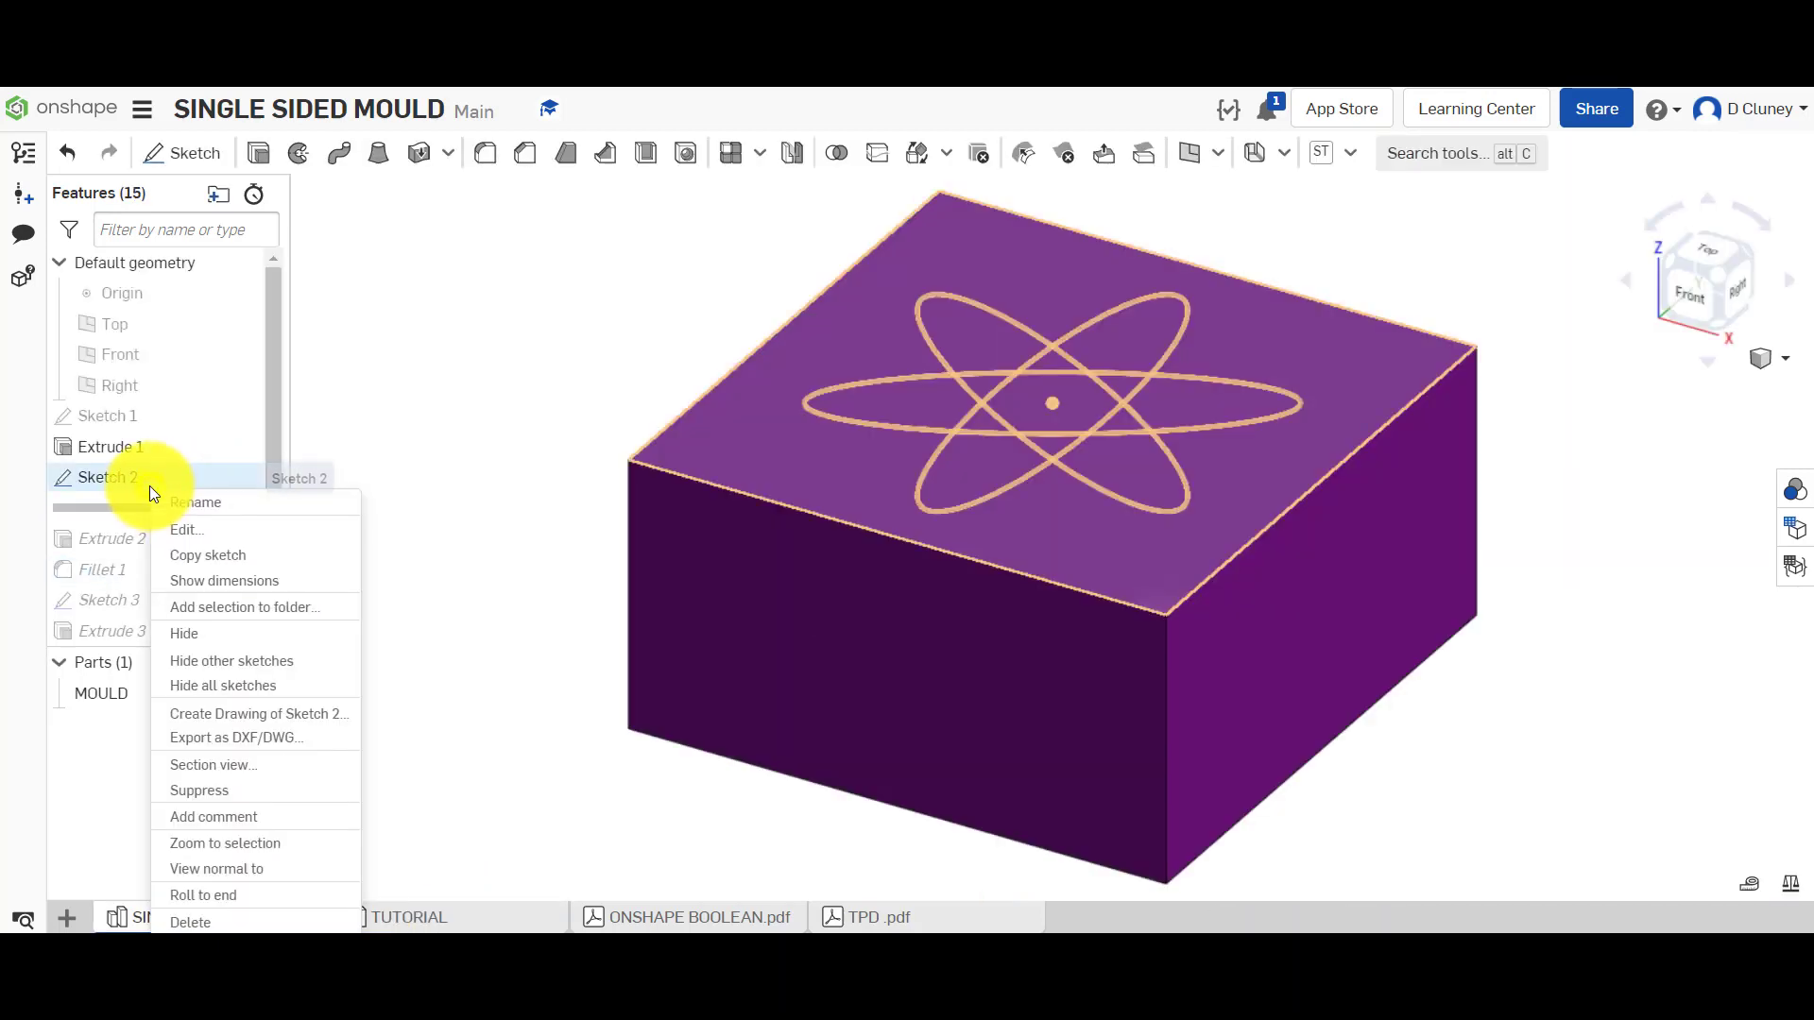
left_click(212, 527)
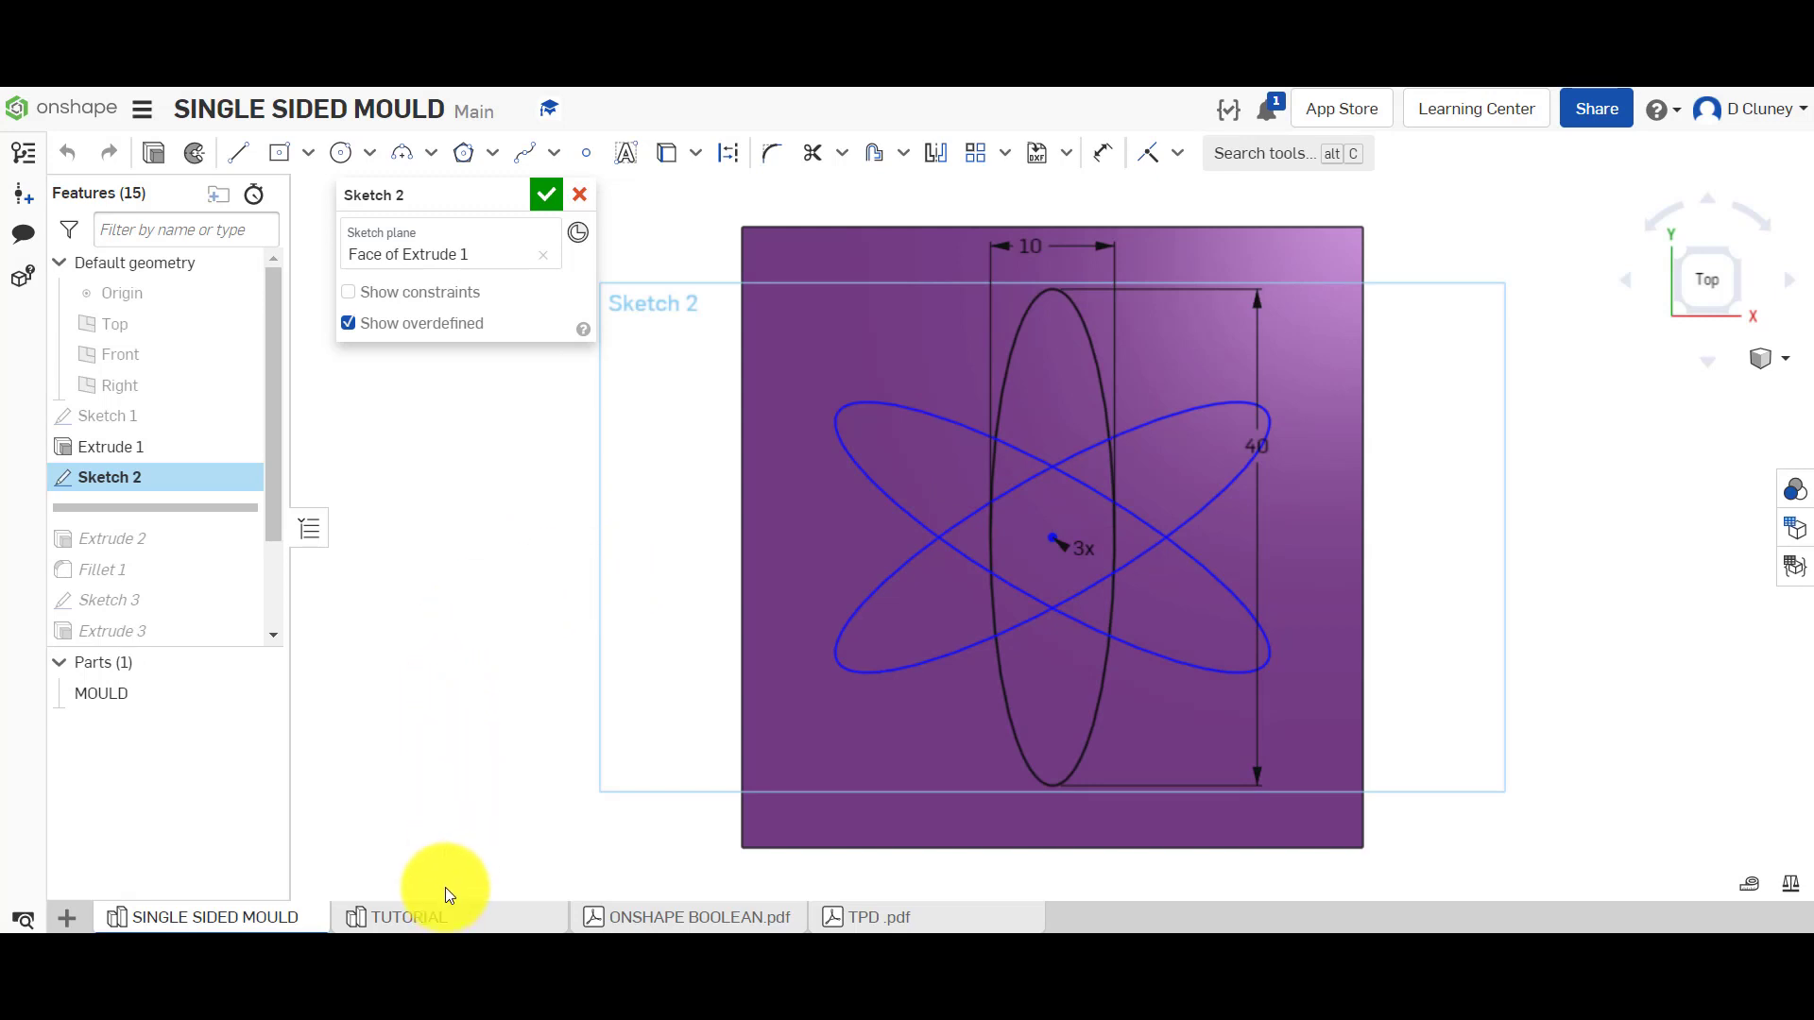
Return to the TUTORIAL part studio and start a new sketch on the top face of the block
left_click(435, 913)
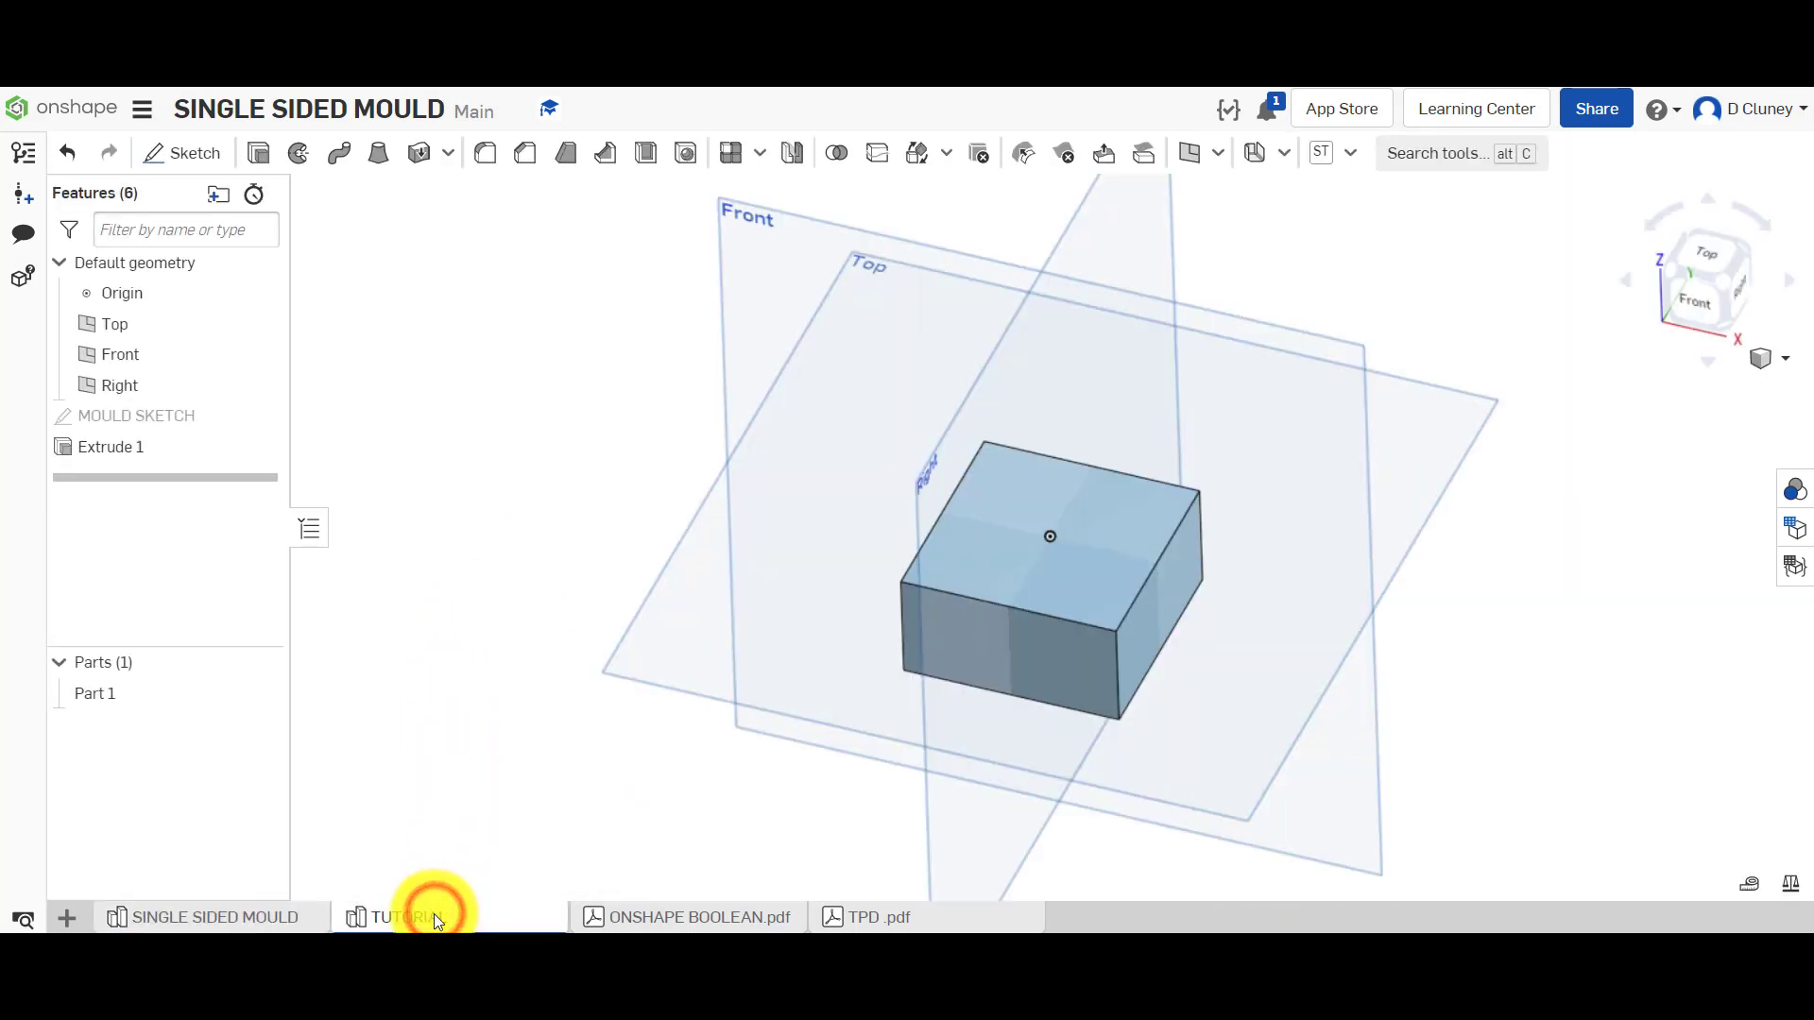
left_click(282, 913)
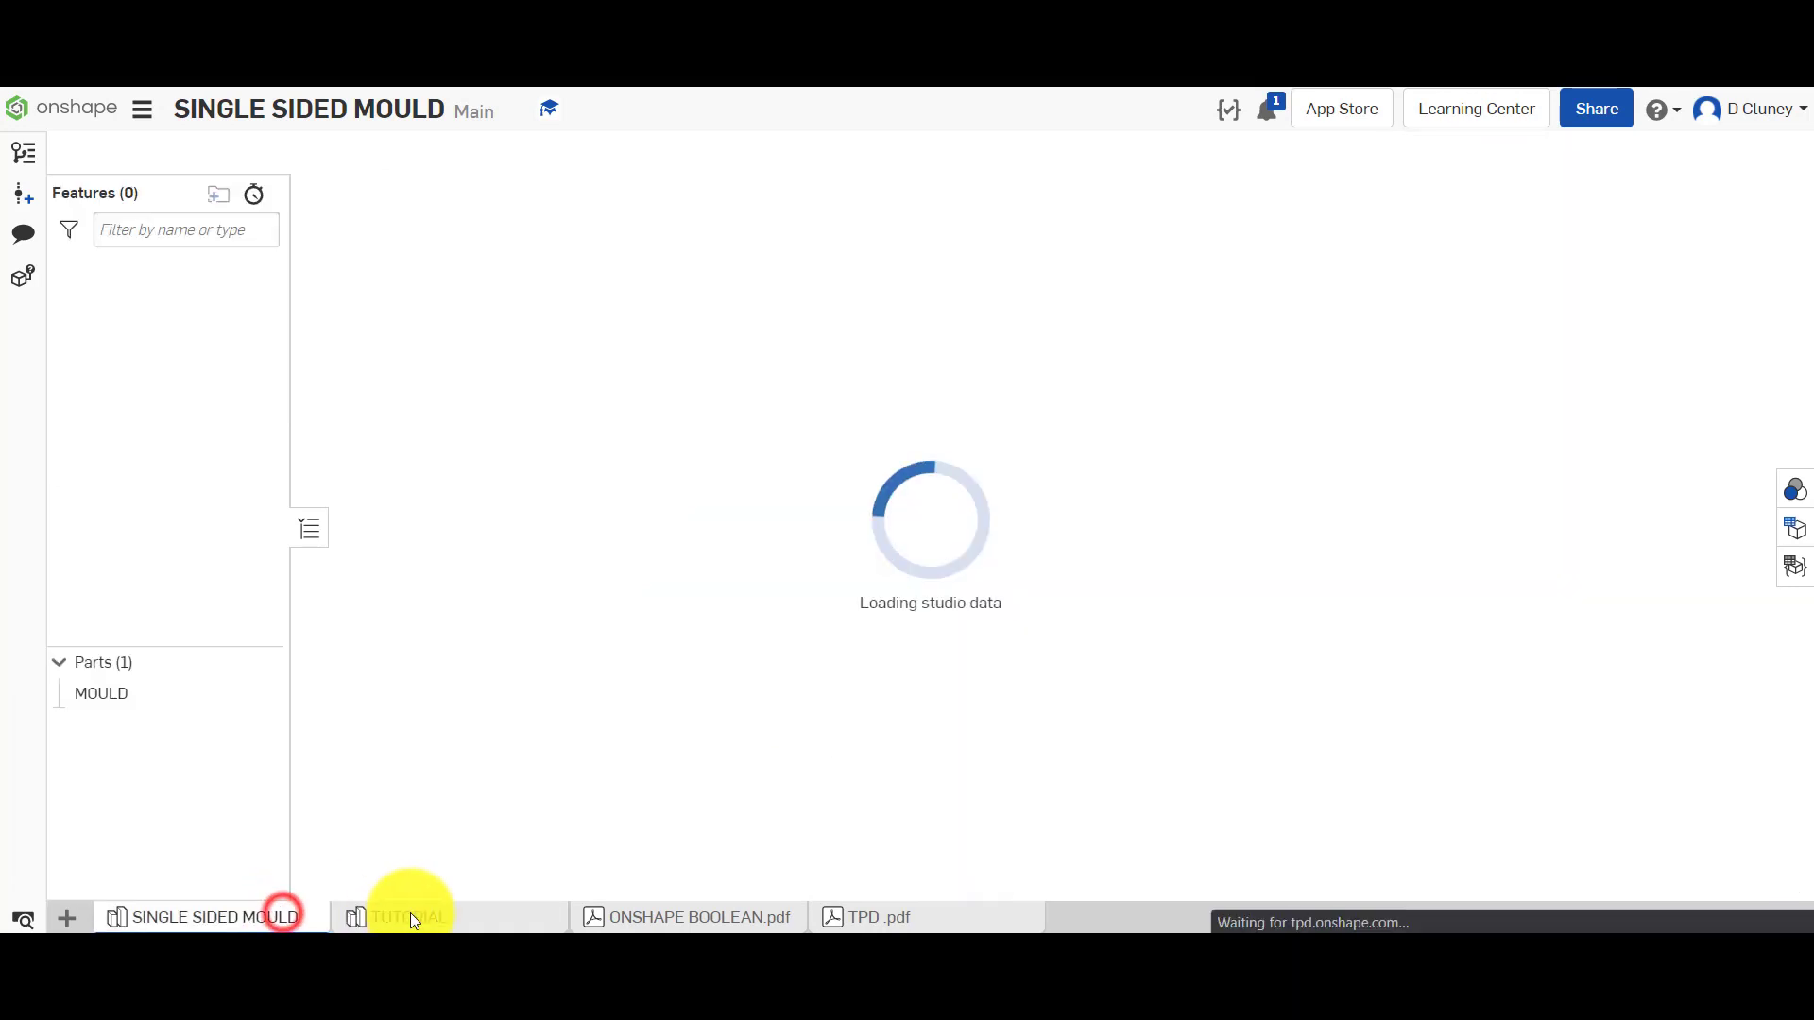
mouse_move(412, 915)
left_click(411, 918)
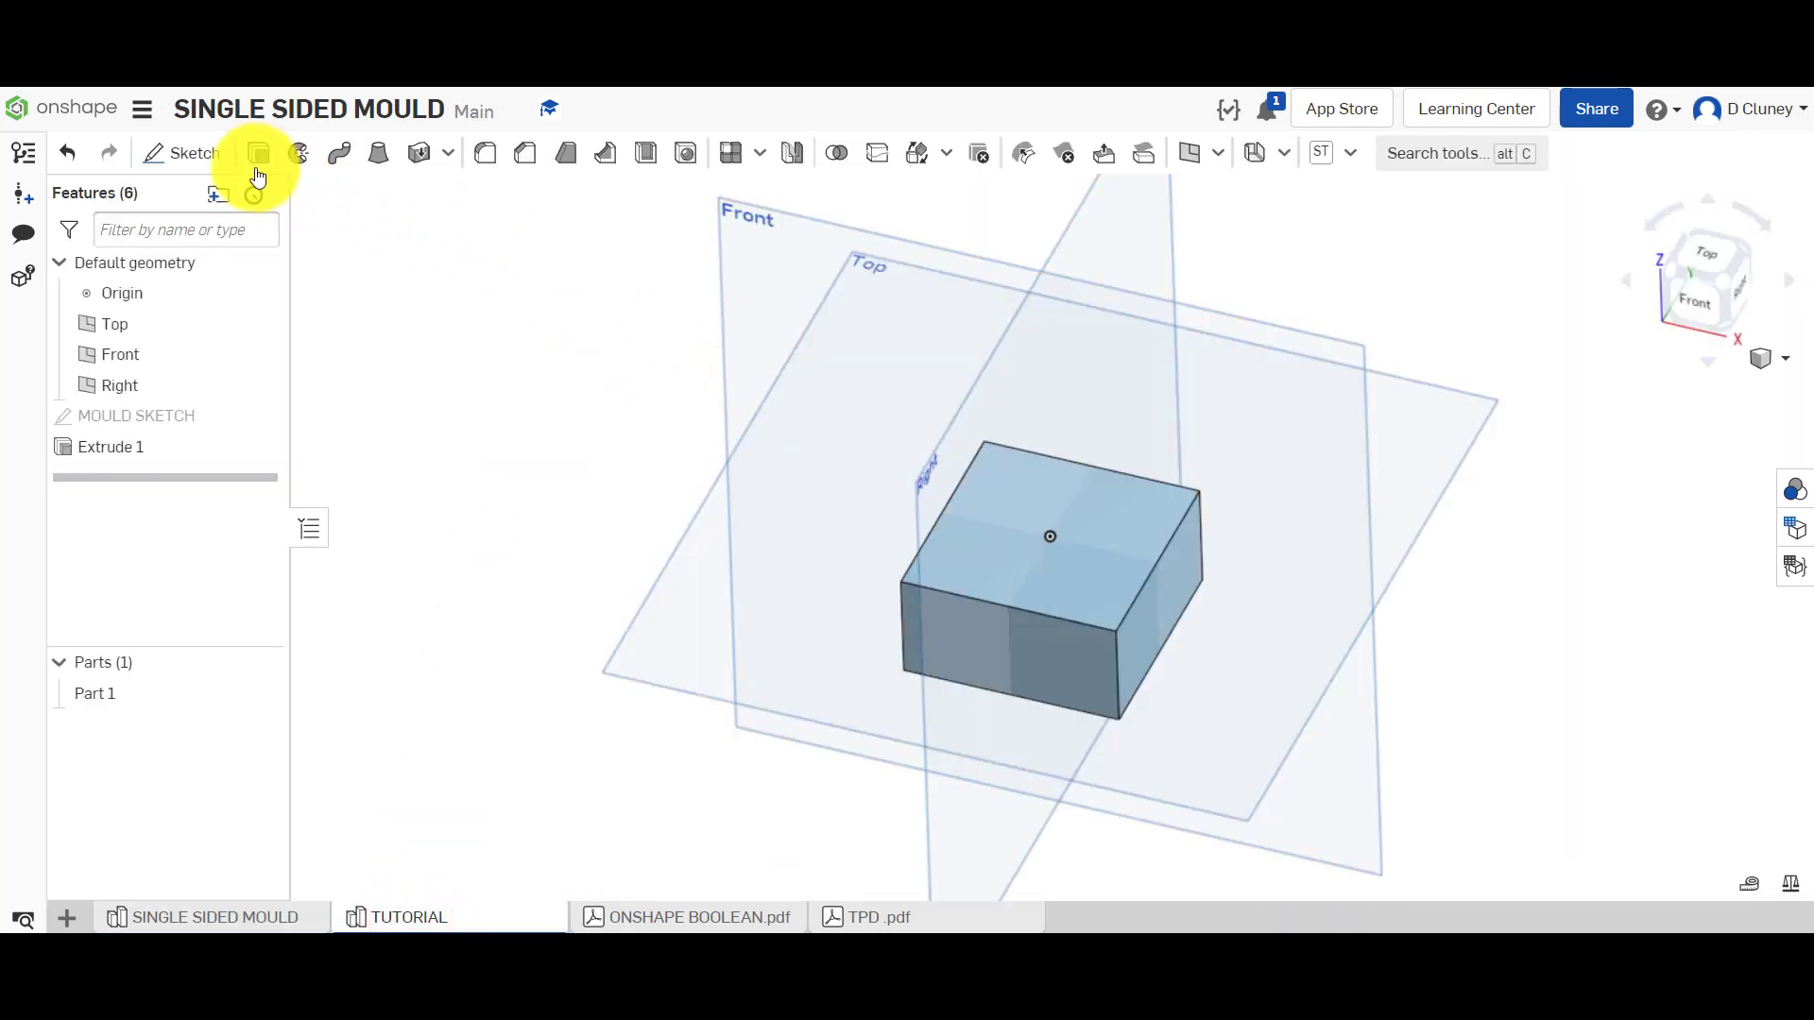
left_click(192, 153)
left_click(1131, 570)
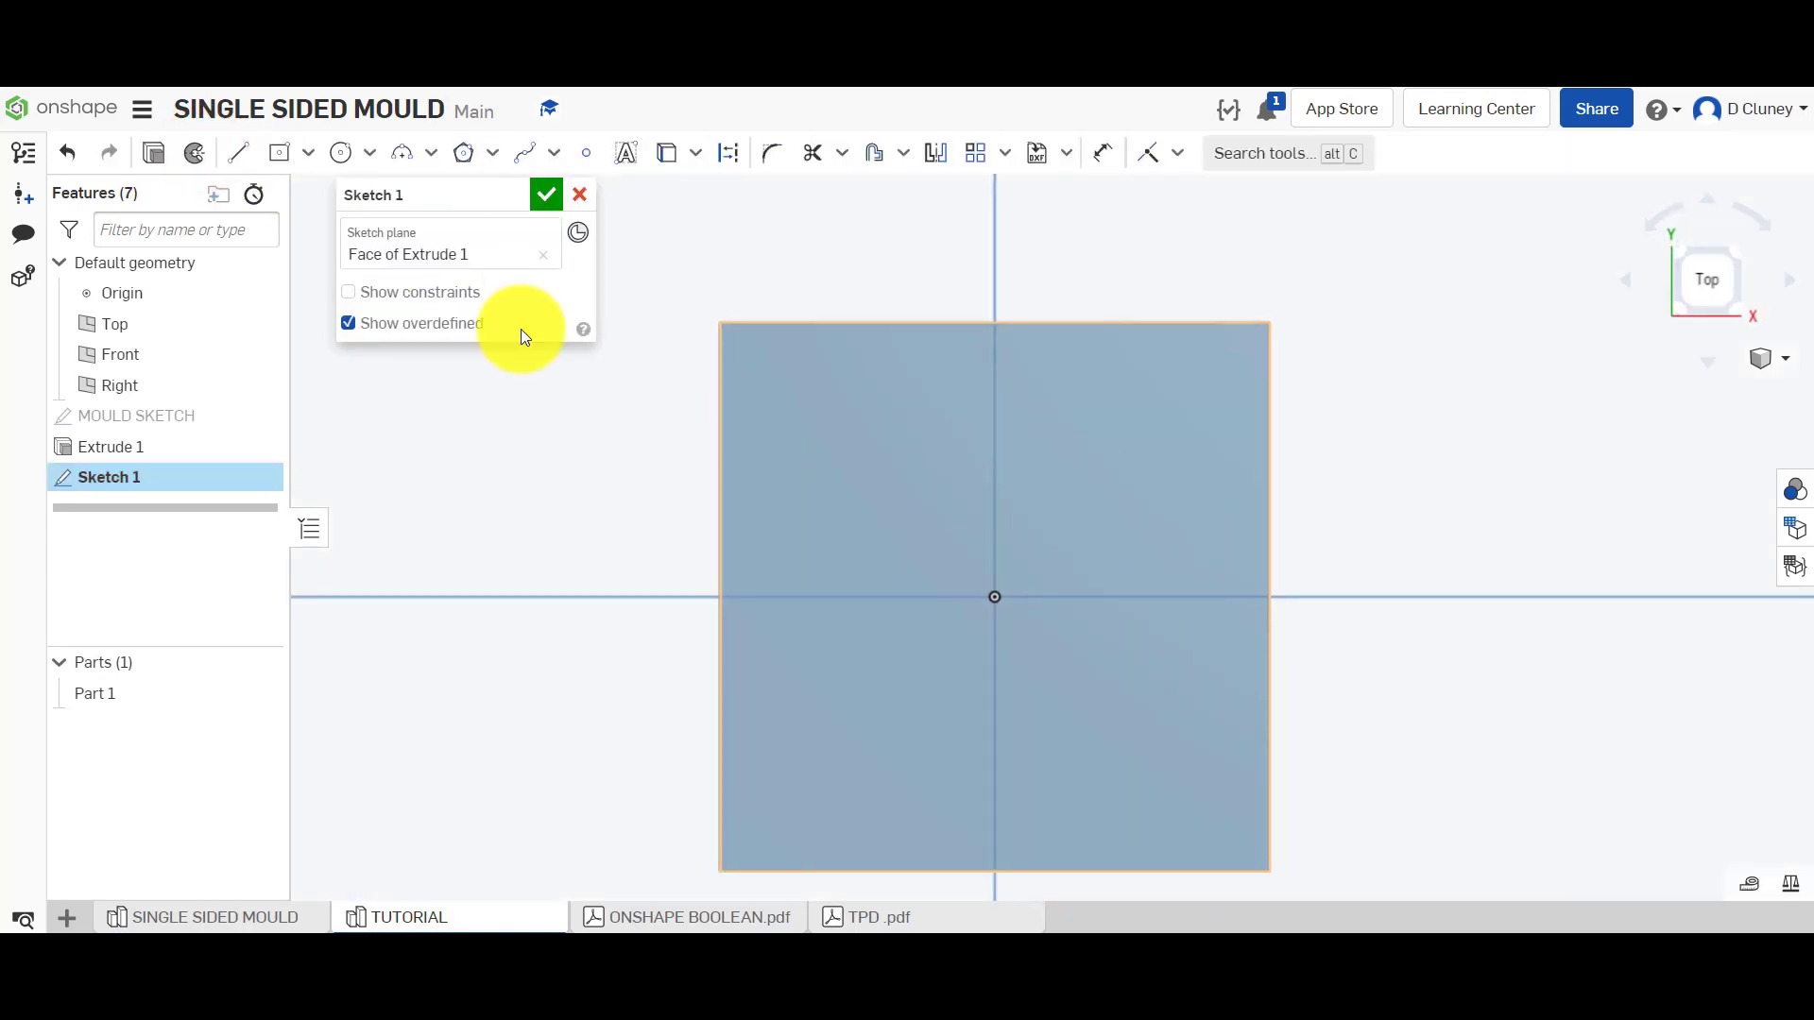
Draw an upright ellipse centred on the origin, 40 mm high and 10 mm wide
left_click(374, 157)
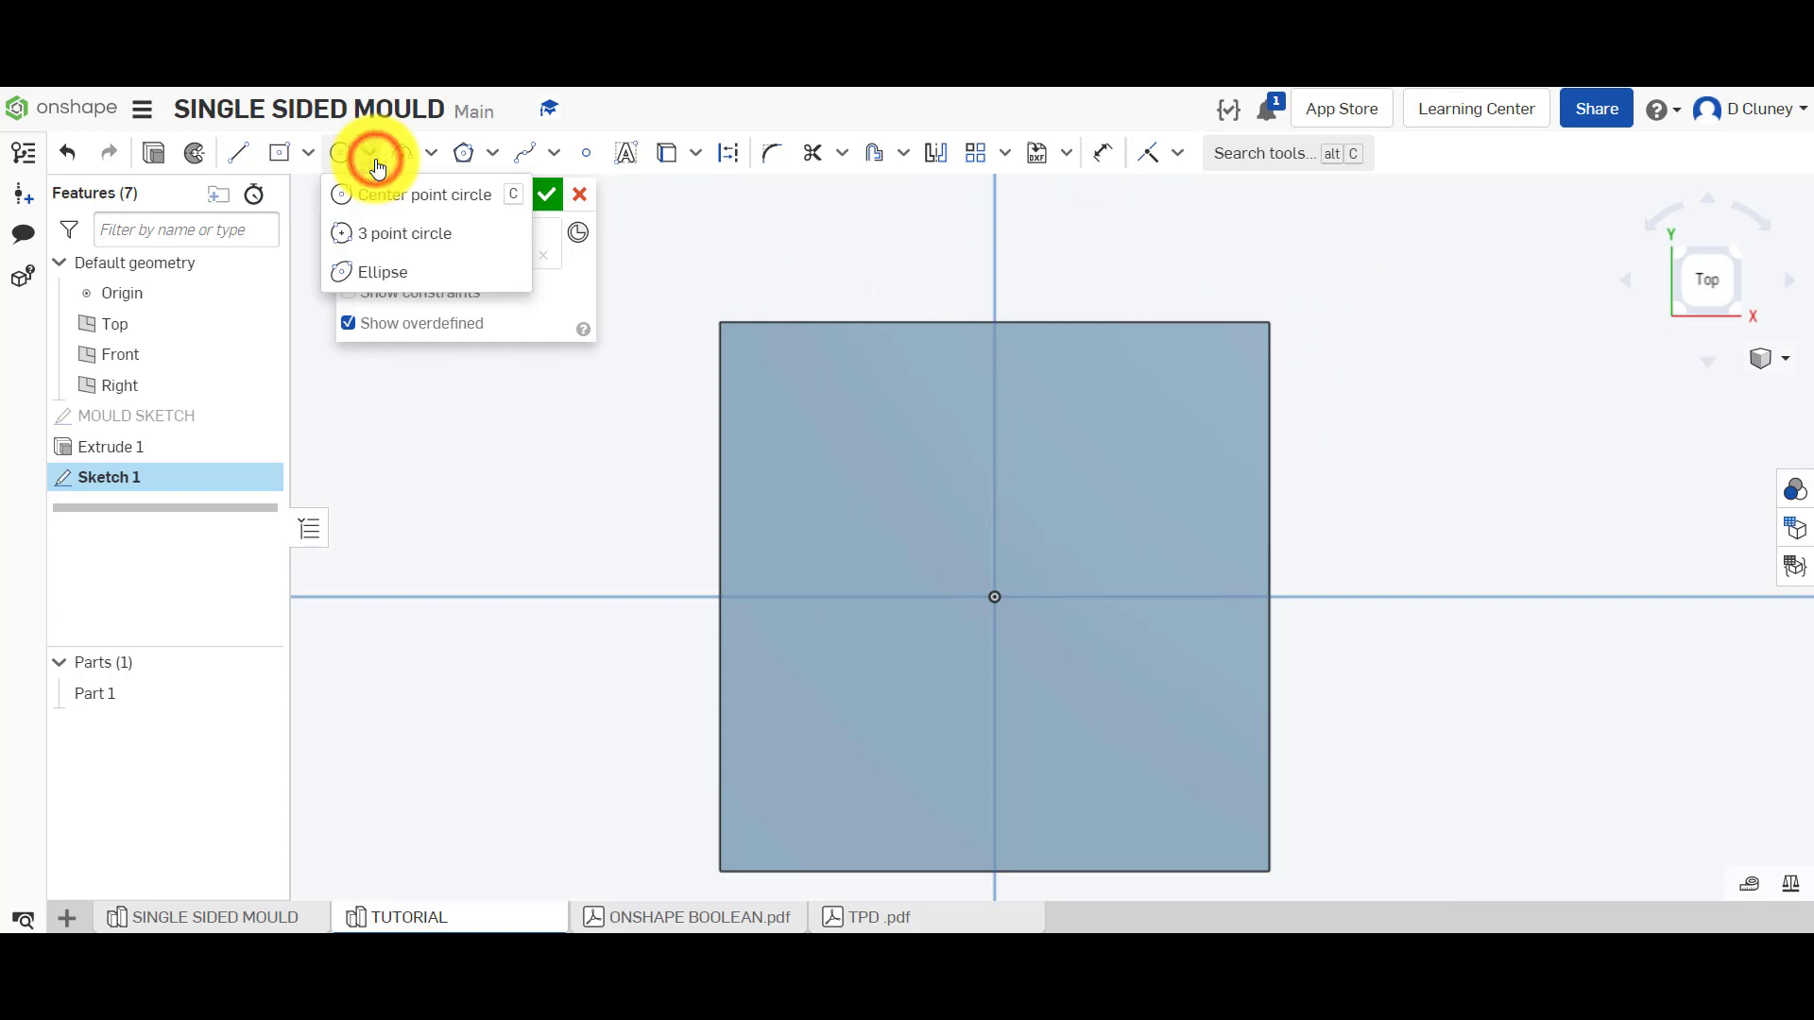
left_click(395, 274)
left_click(1006, 599)
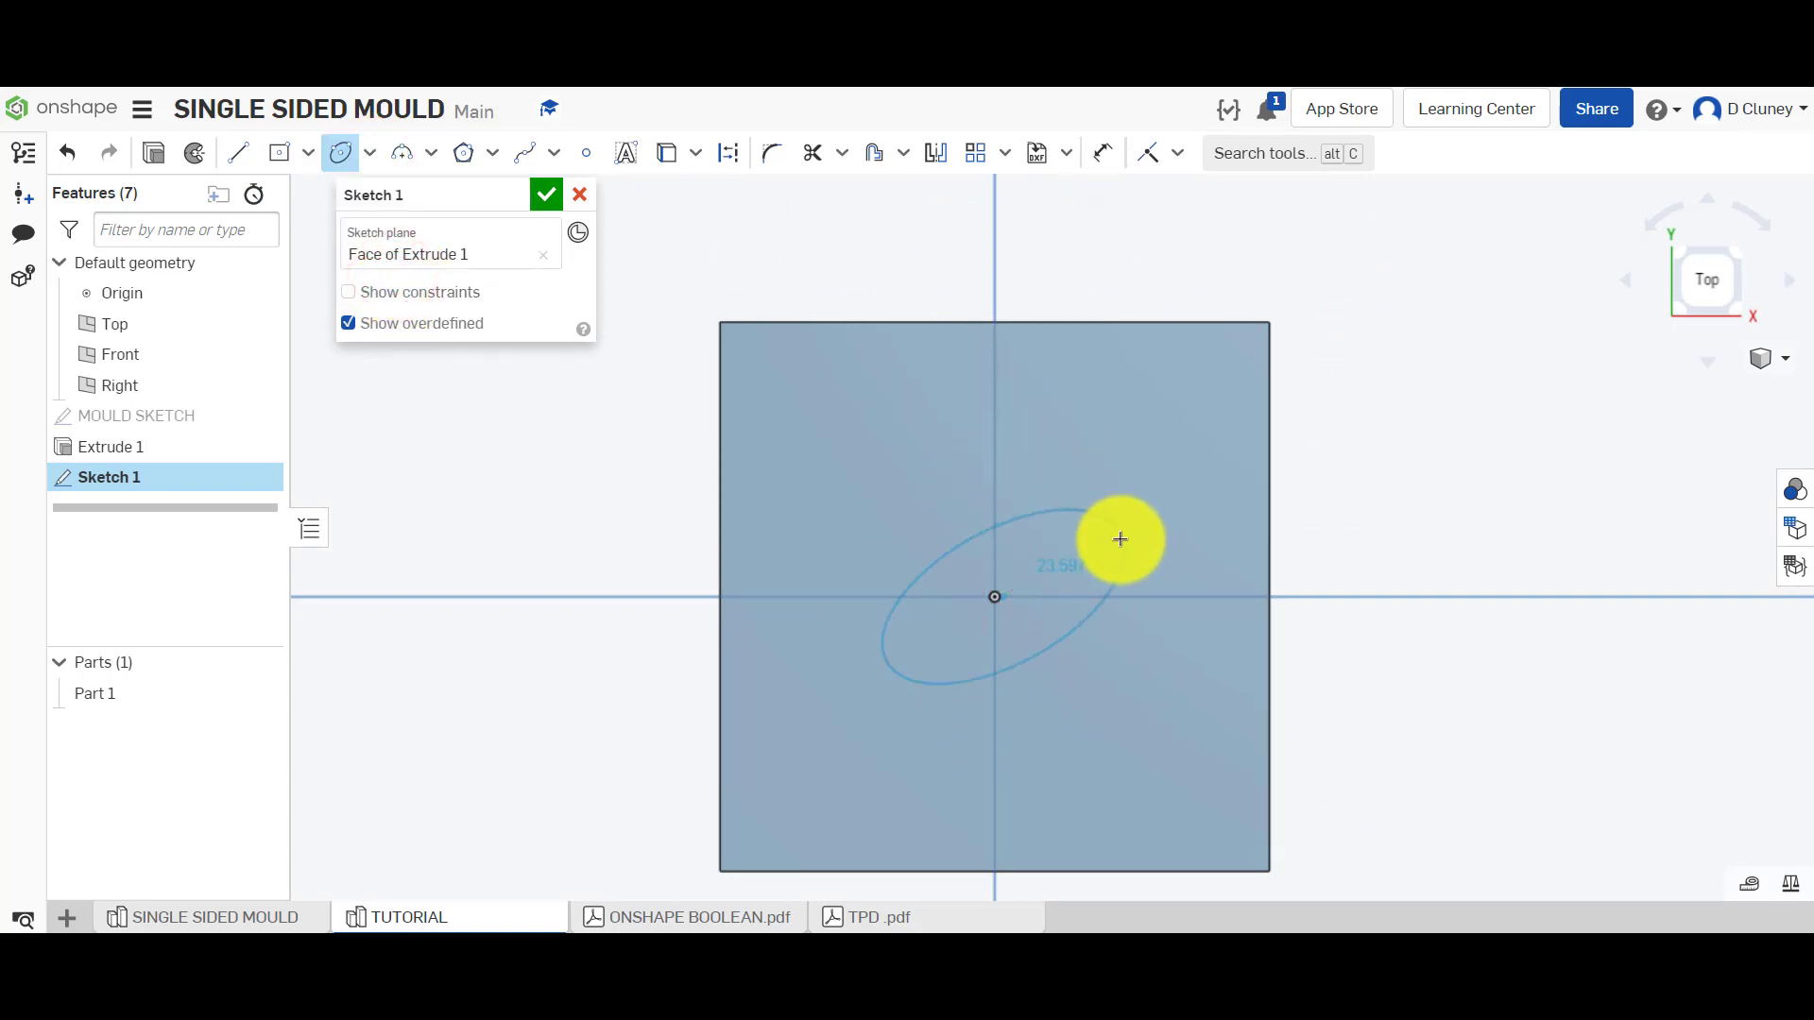
key("Escape")
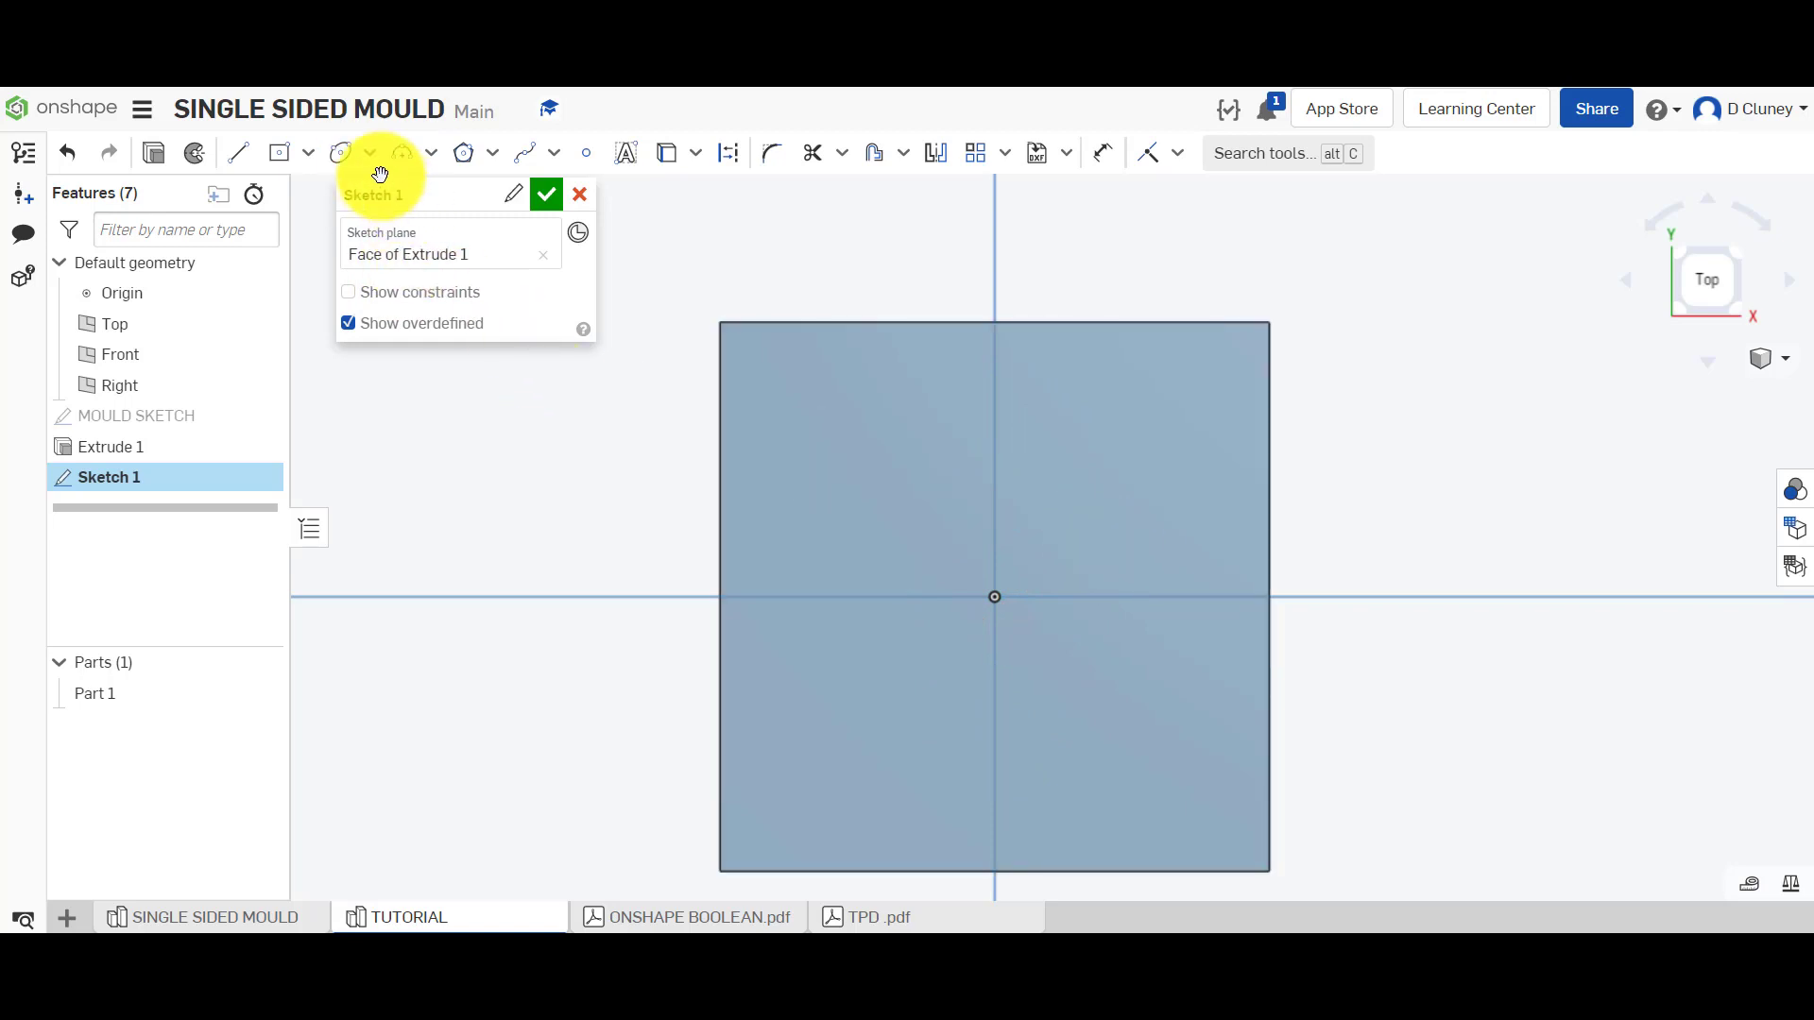
left_click(346, 154)
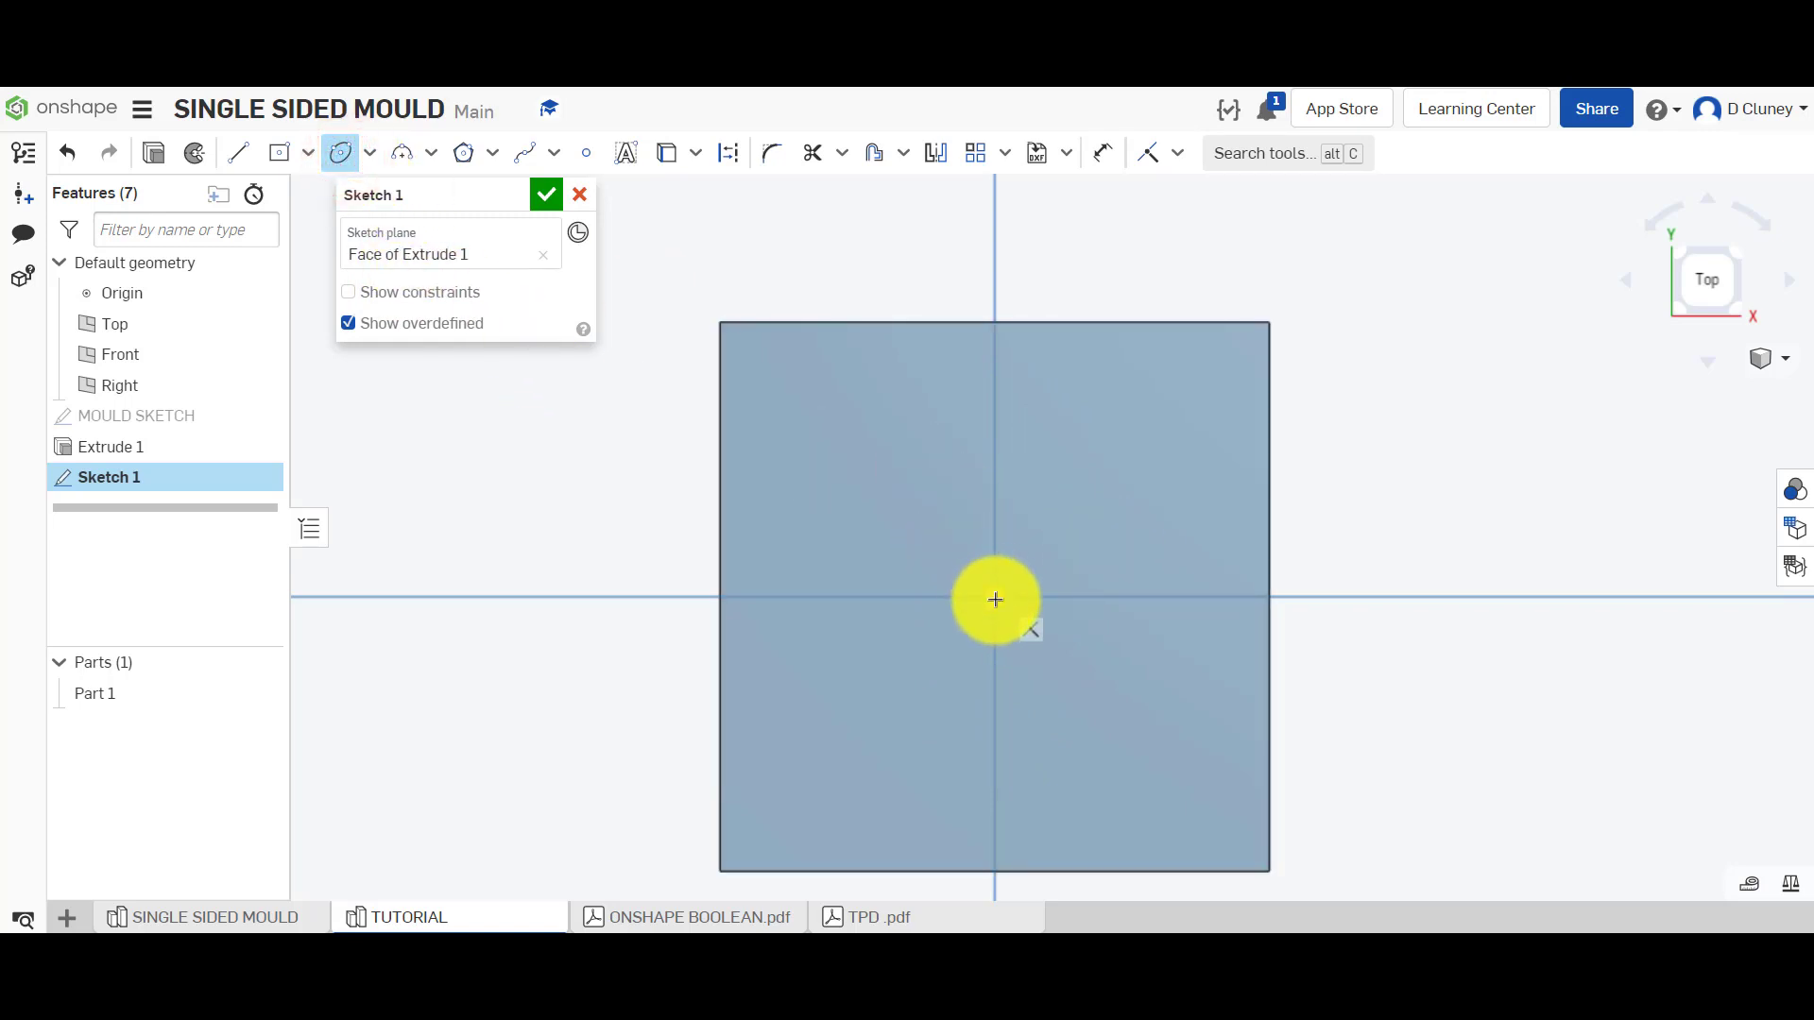
left_click(995, 598)
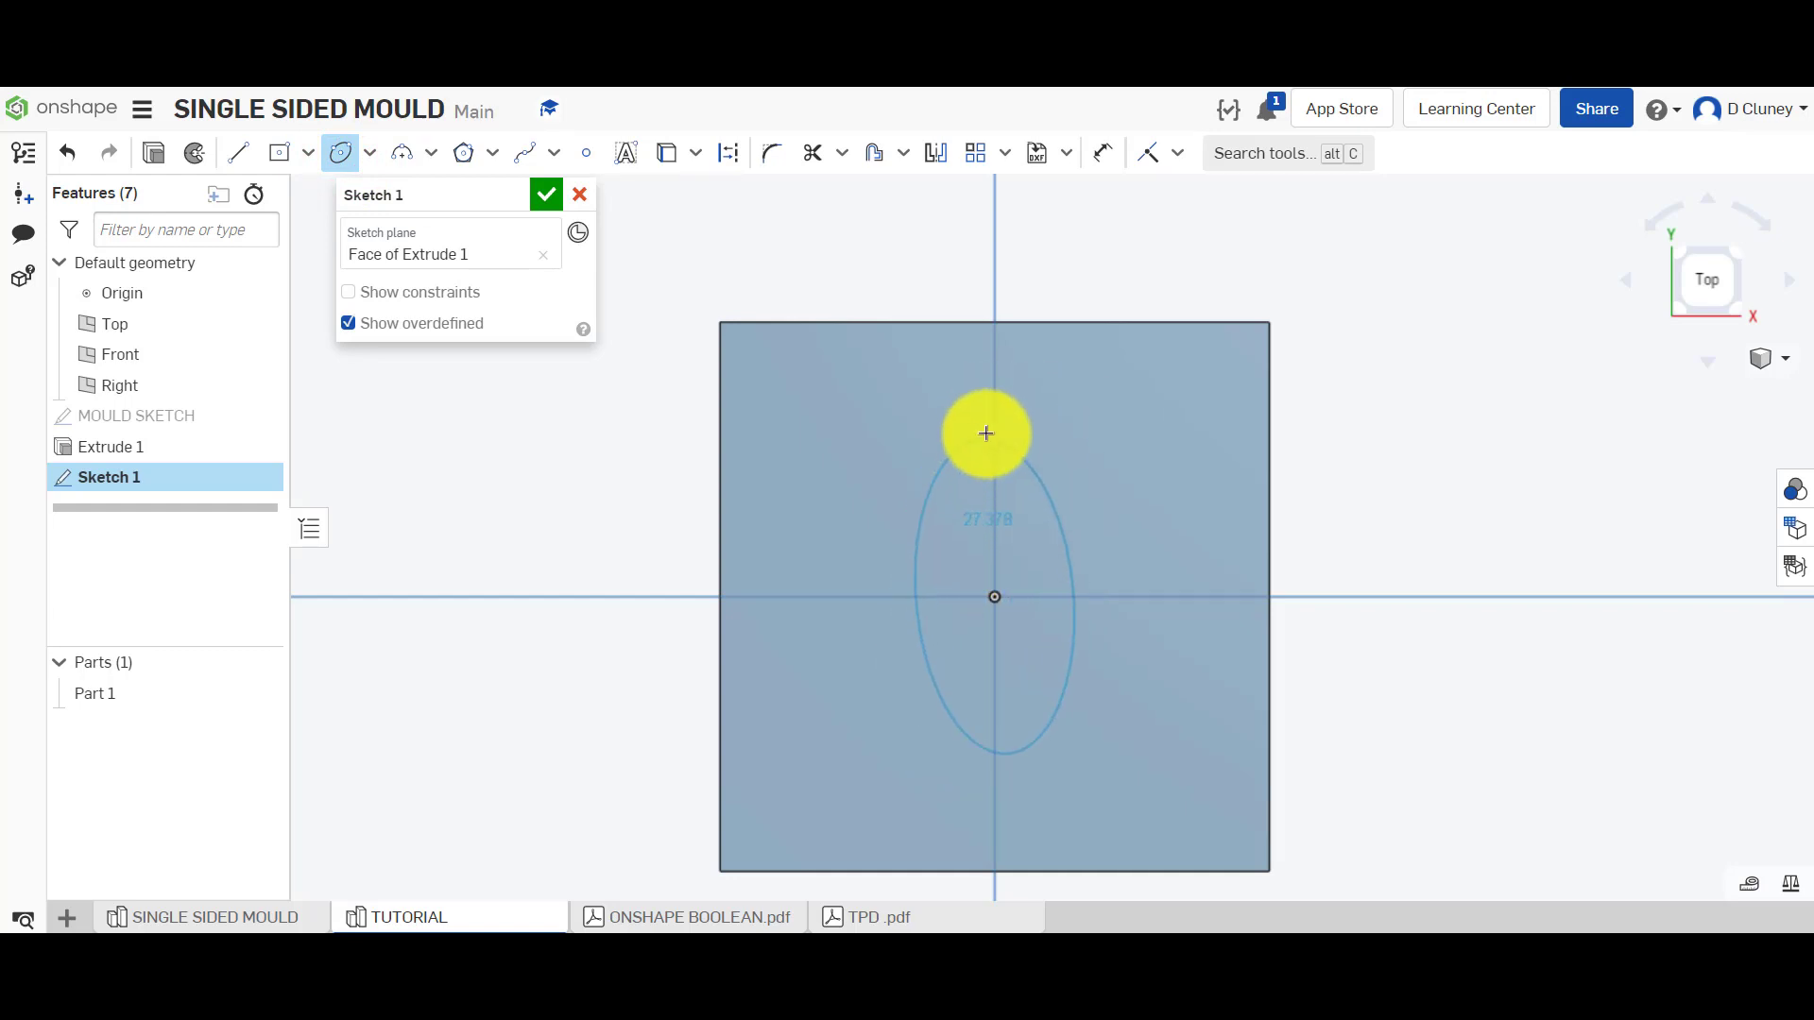
left_click(995, 411)
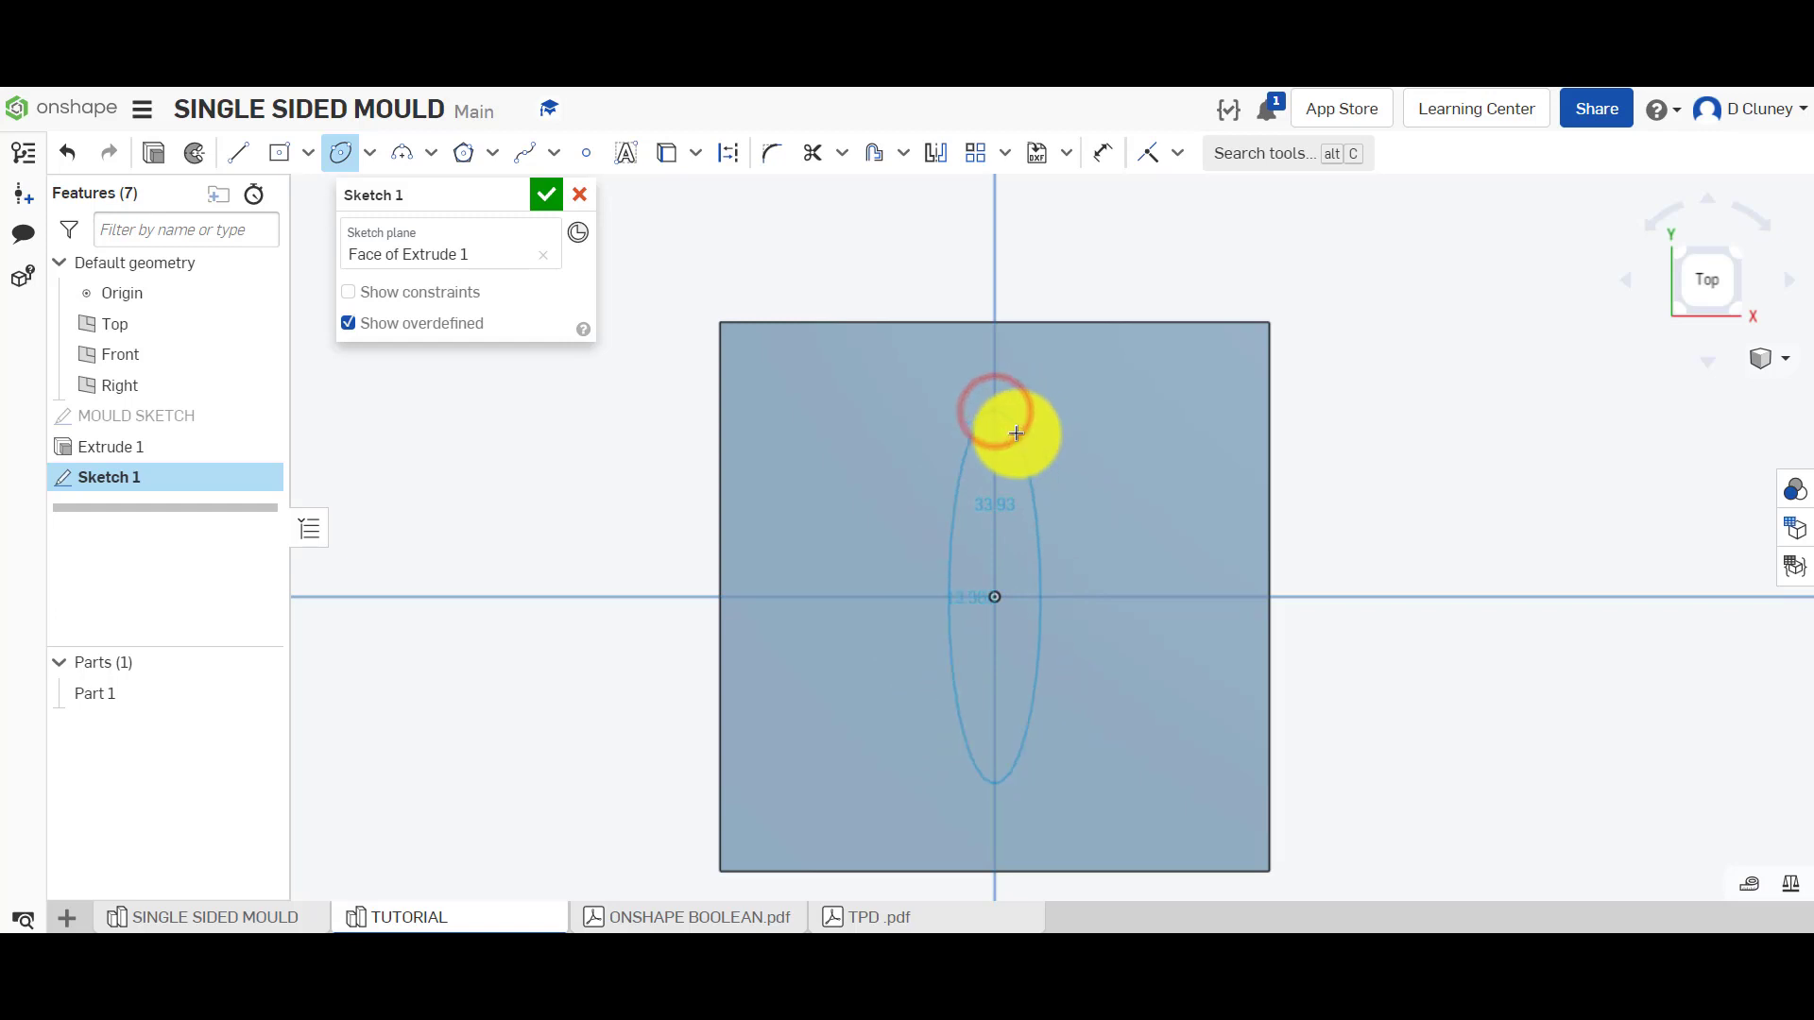
left_click(1017, 434)
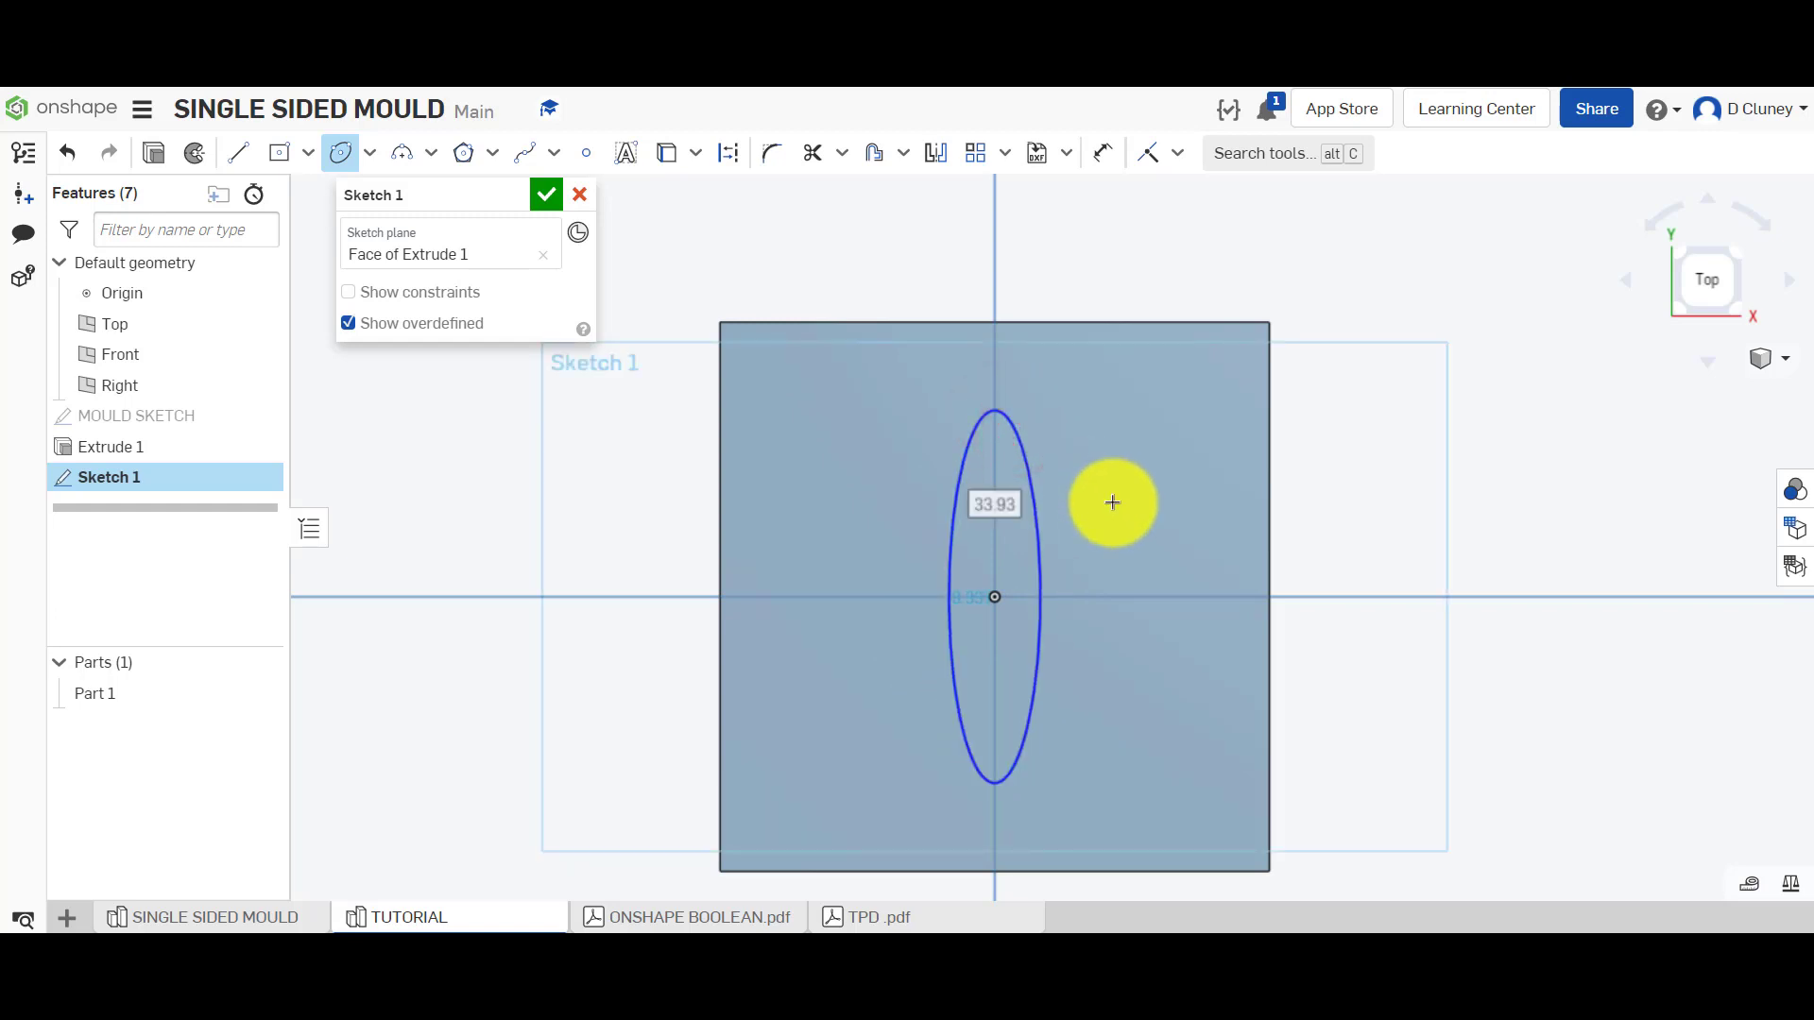
type("40")
key("Tab")
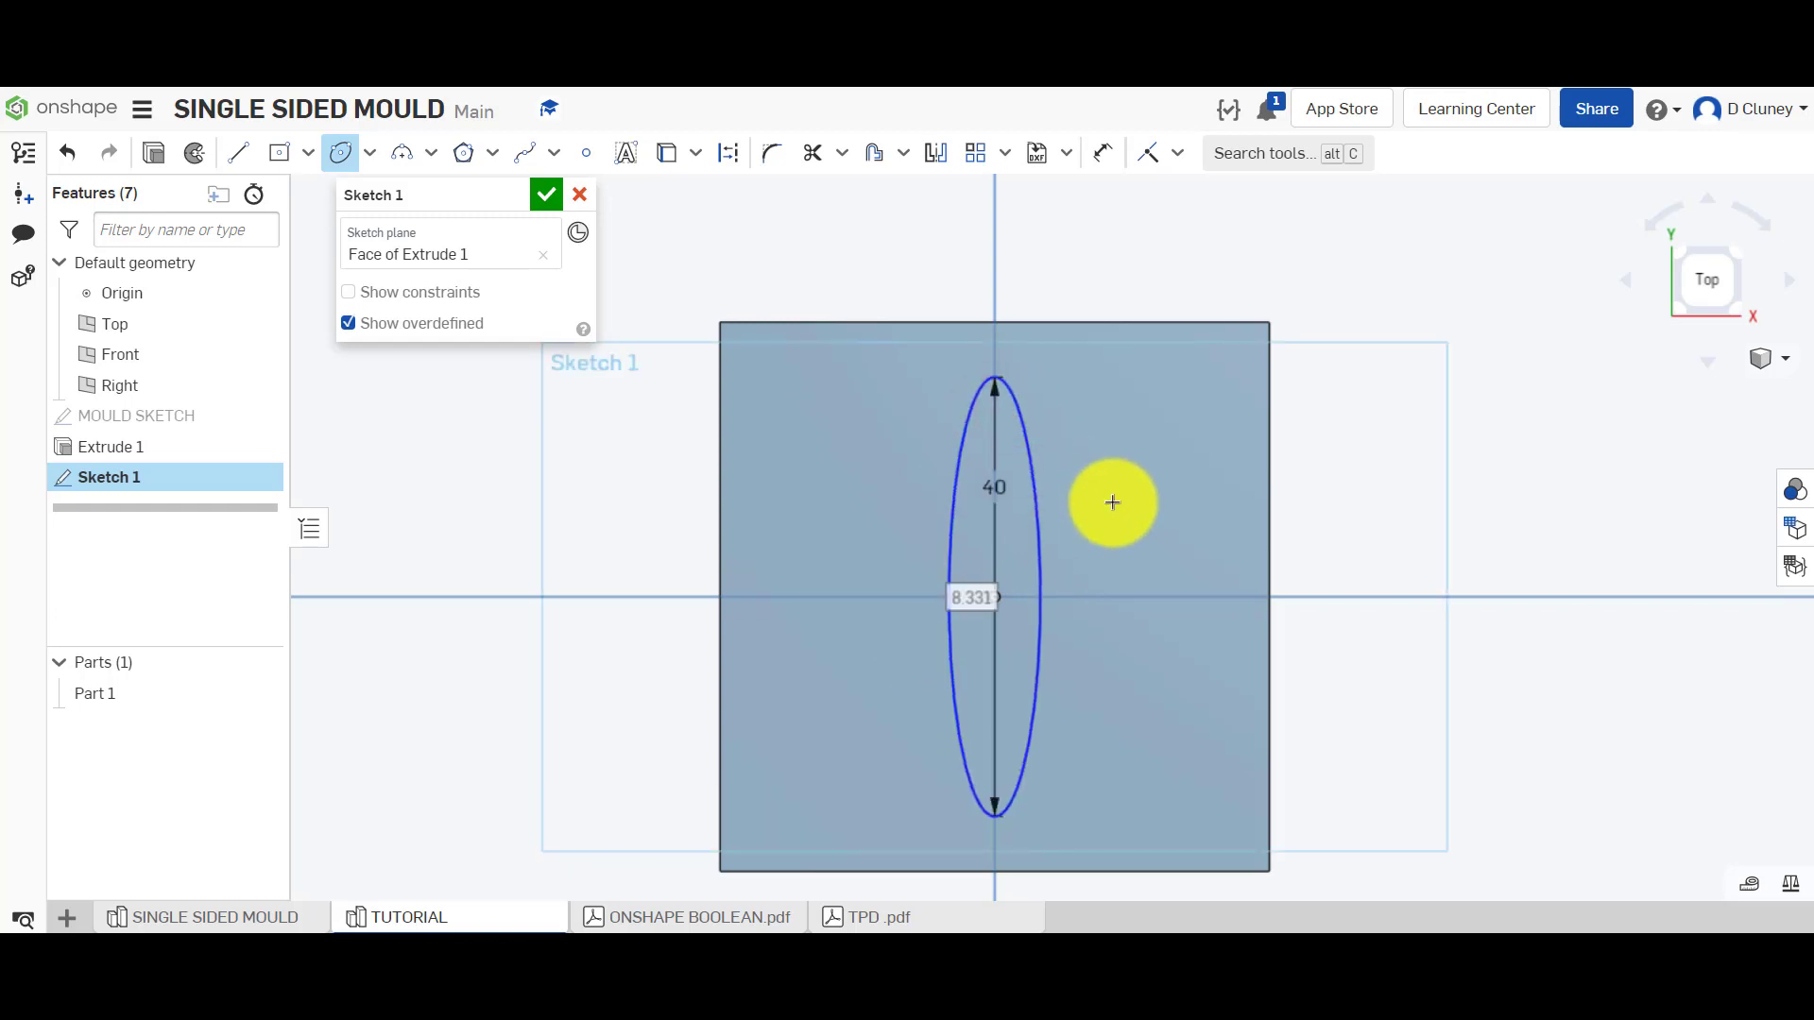
type("10")
key("Return")
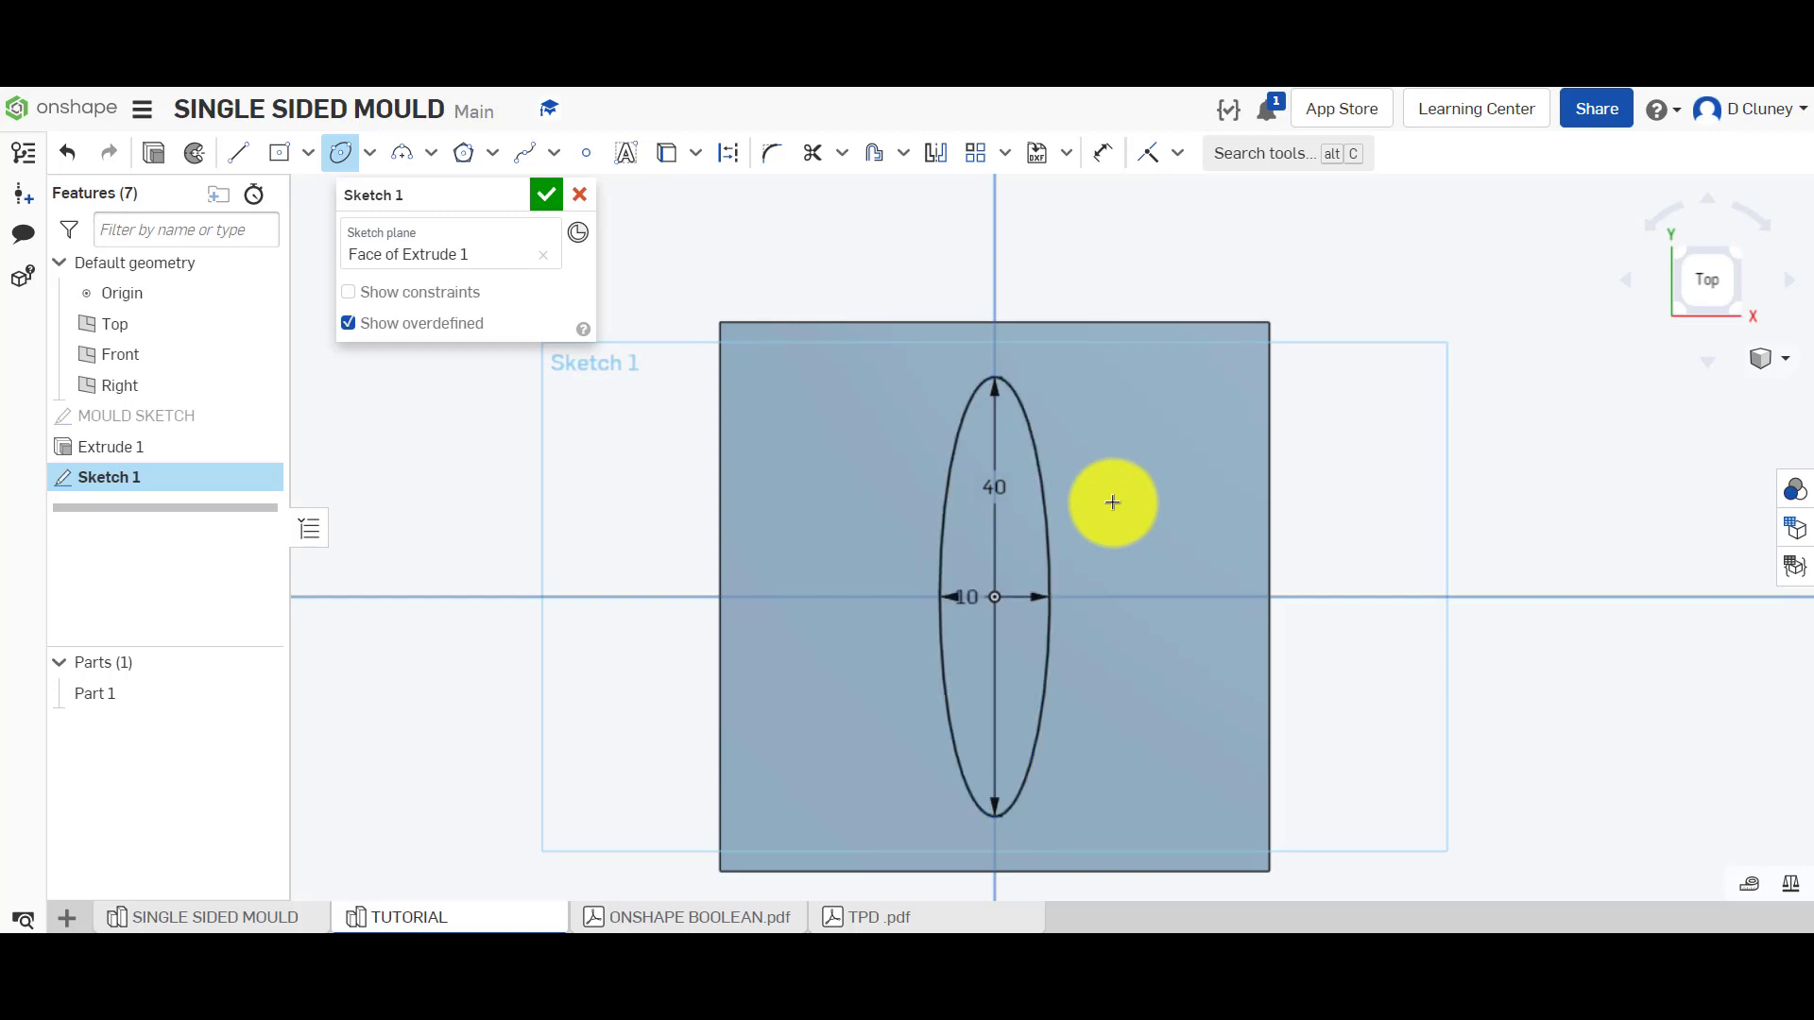
key("Escape")
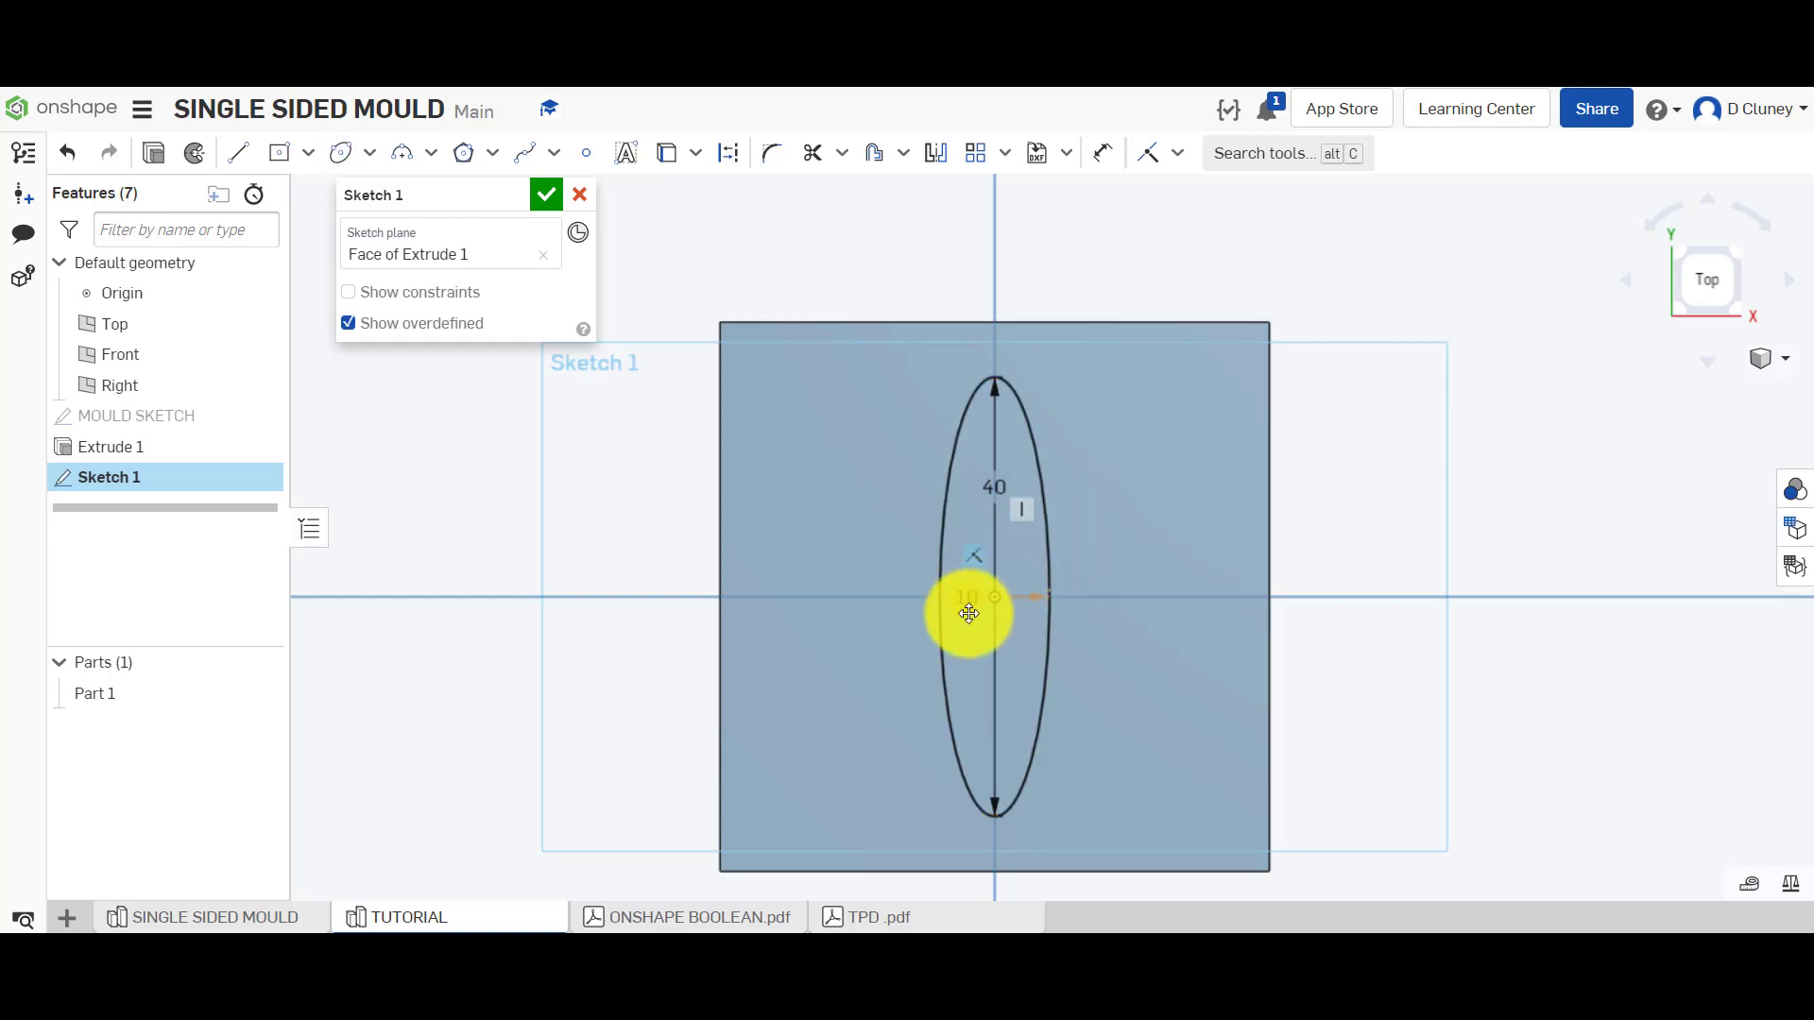
Move the ellipse's 10 mm dimension above the block and its 40 mm dimension to the right of the ellipse
left_click(965, 597)
left_click_drag(966, 598, 980, 251)
left_click_drag(998, 487, 1148, 506)
left_click(1495, 541)
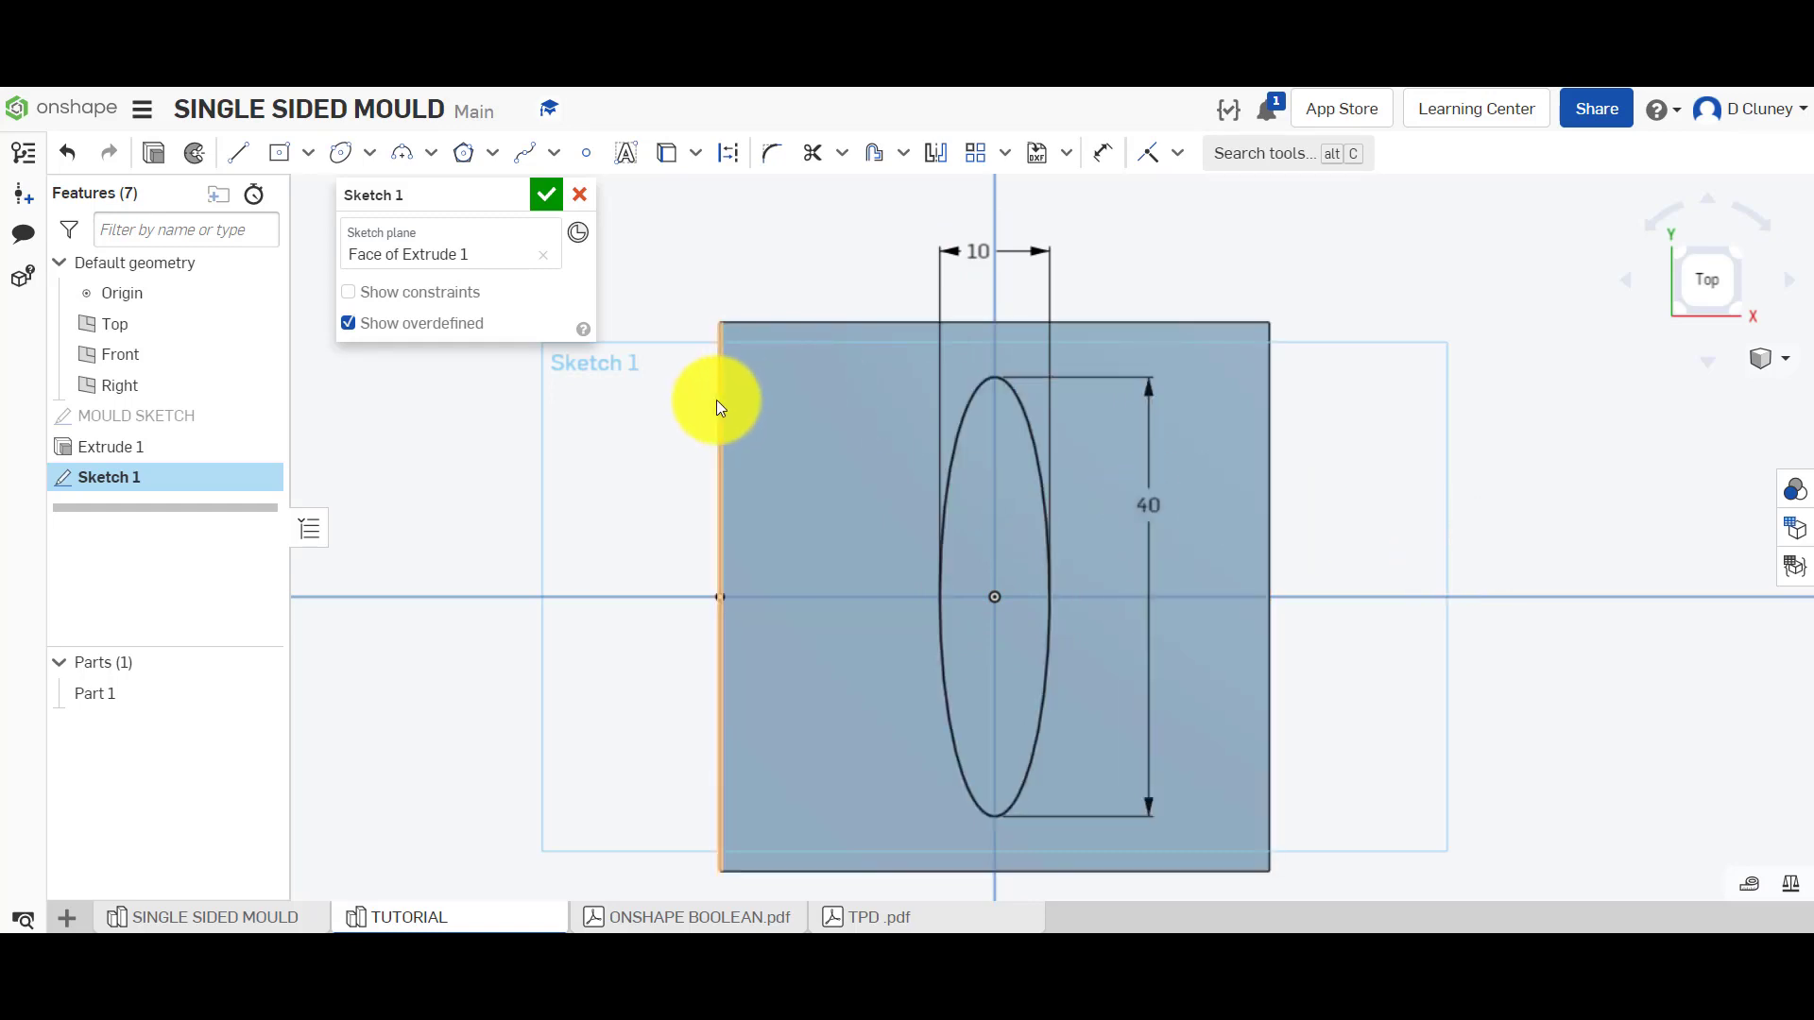
Create a circular pattern of the ellipse around the origin with 3 instances
left_click(1005, 153)
left_click(1036, 233)
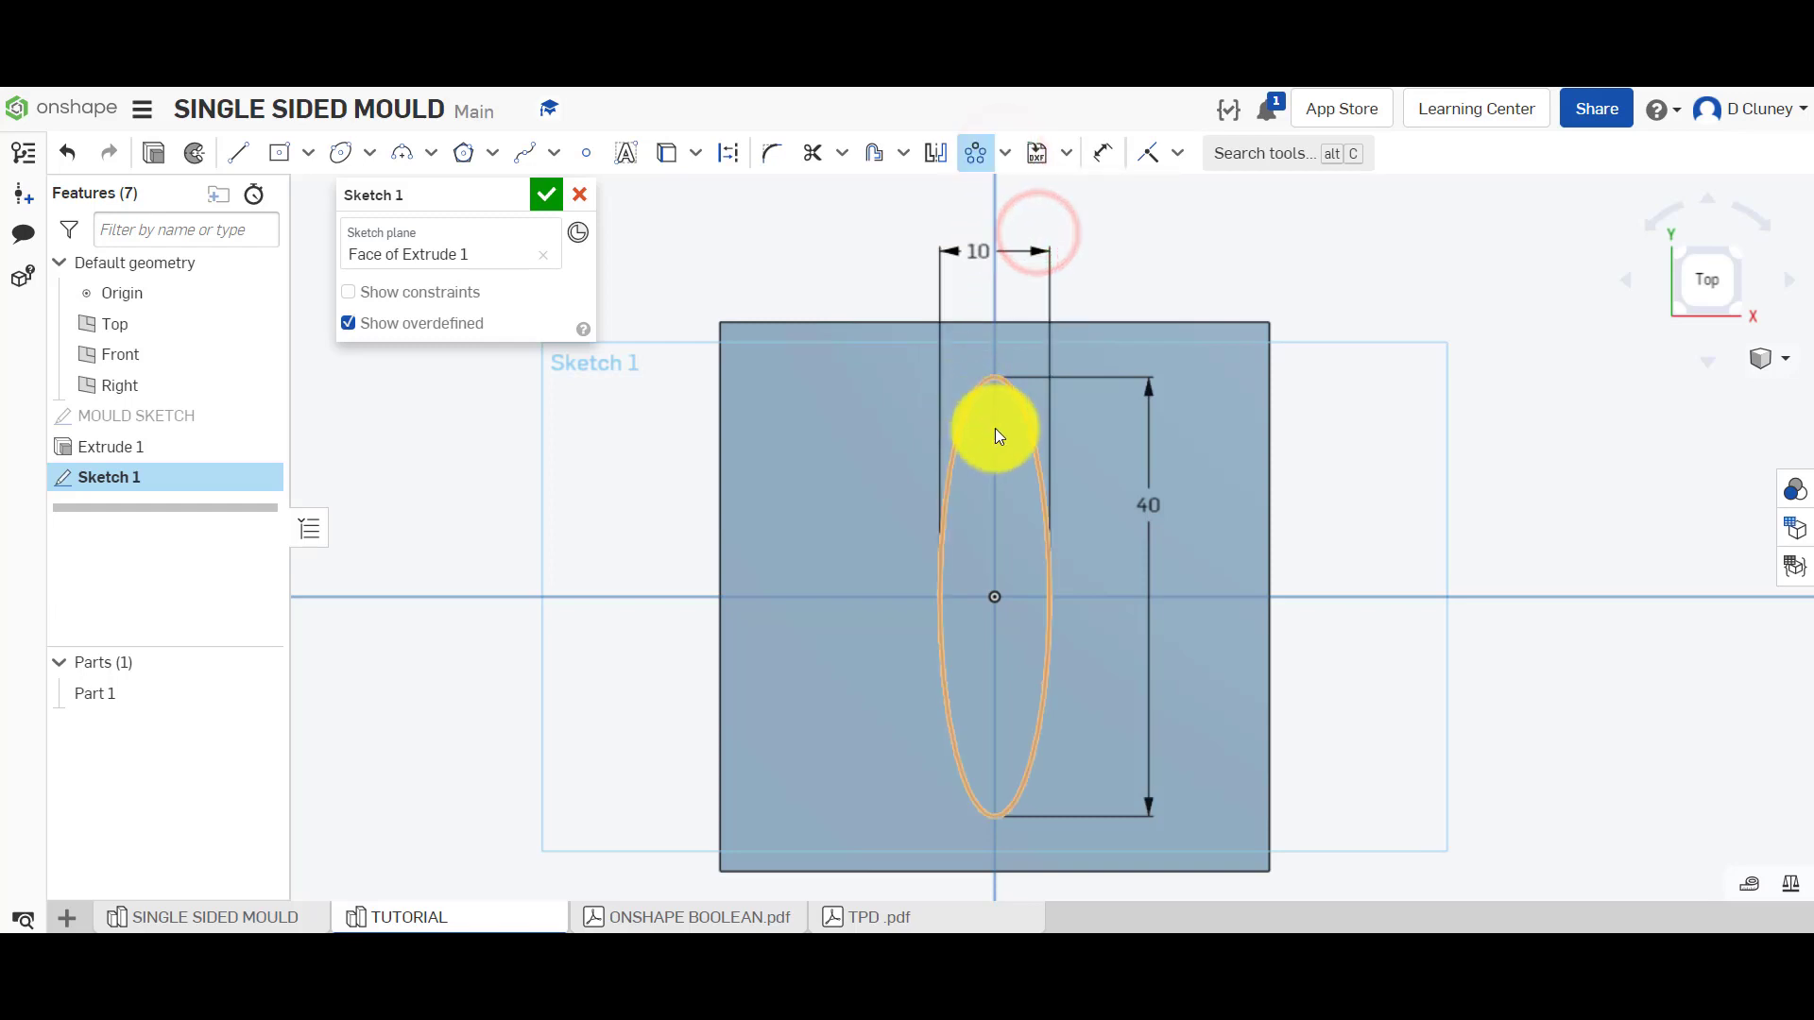
left_click(1035, 472)
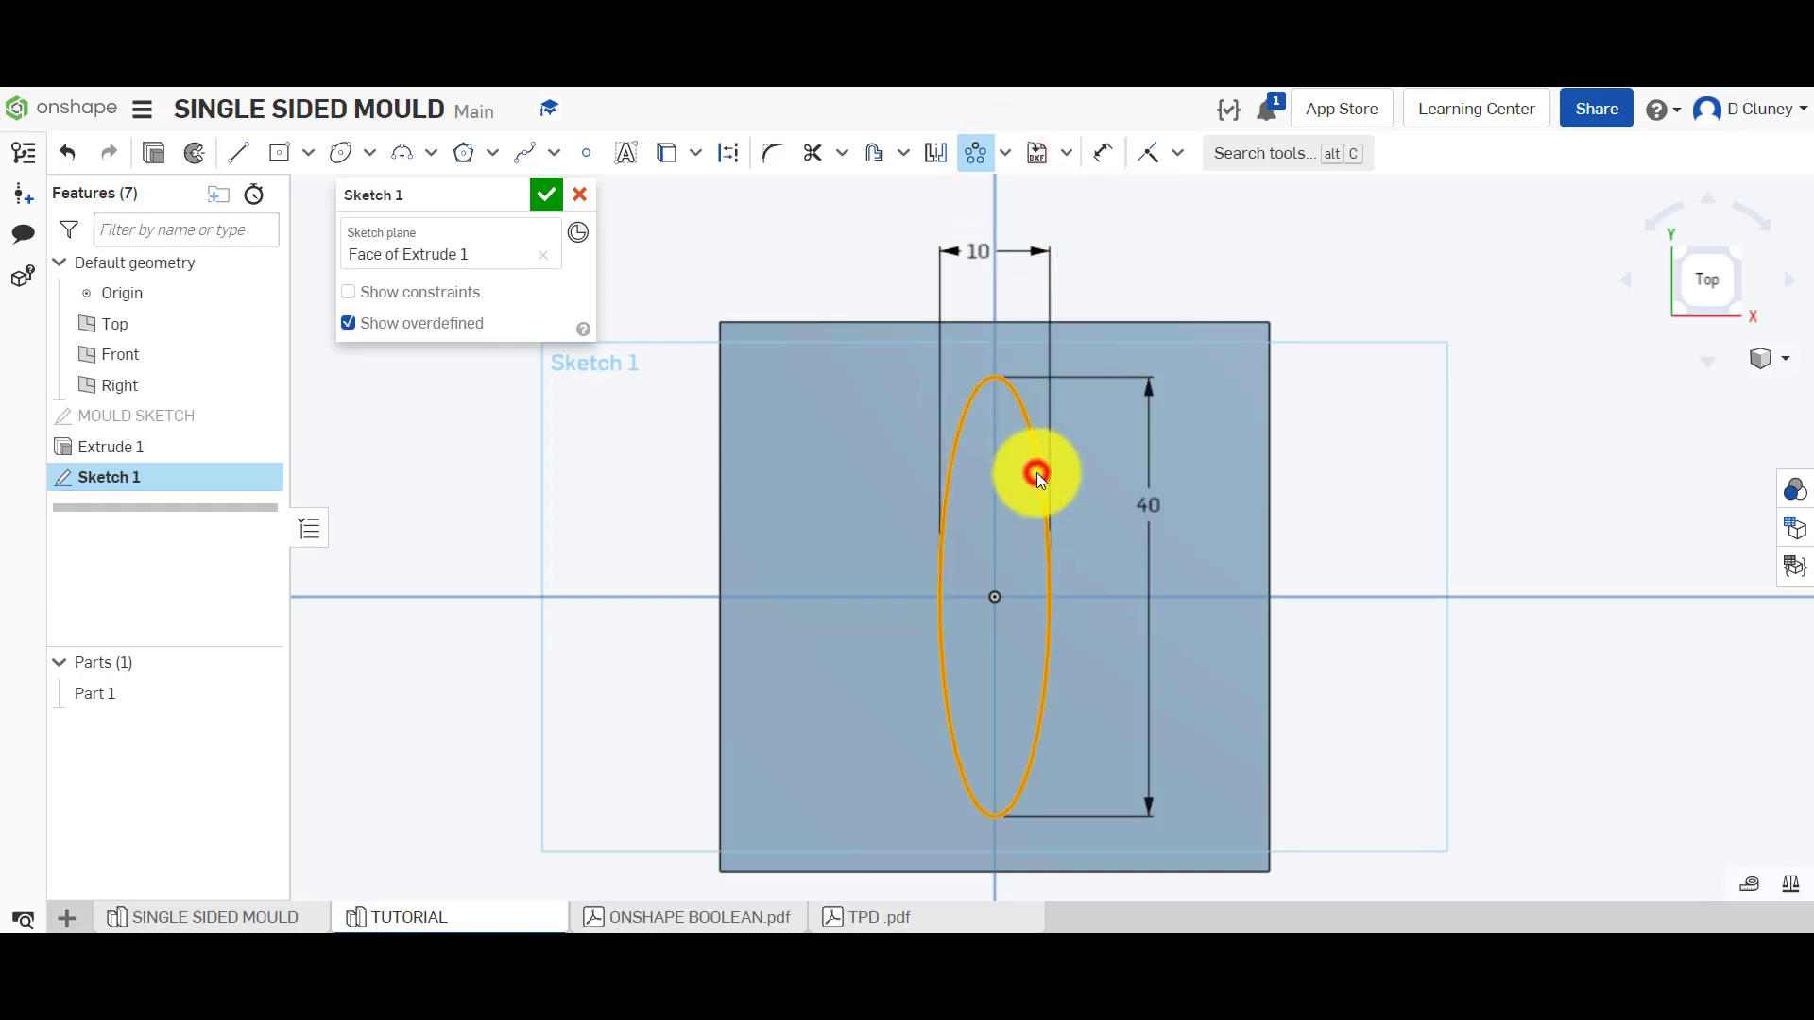
left_click(993, 597)
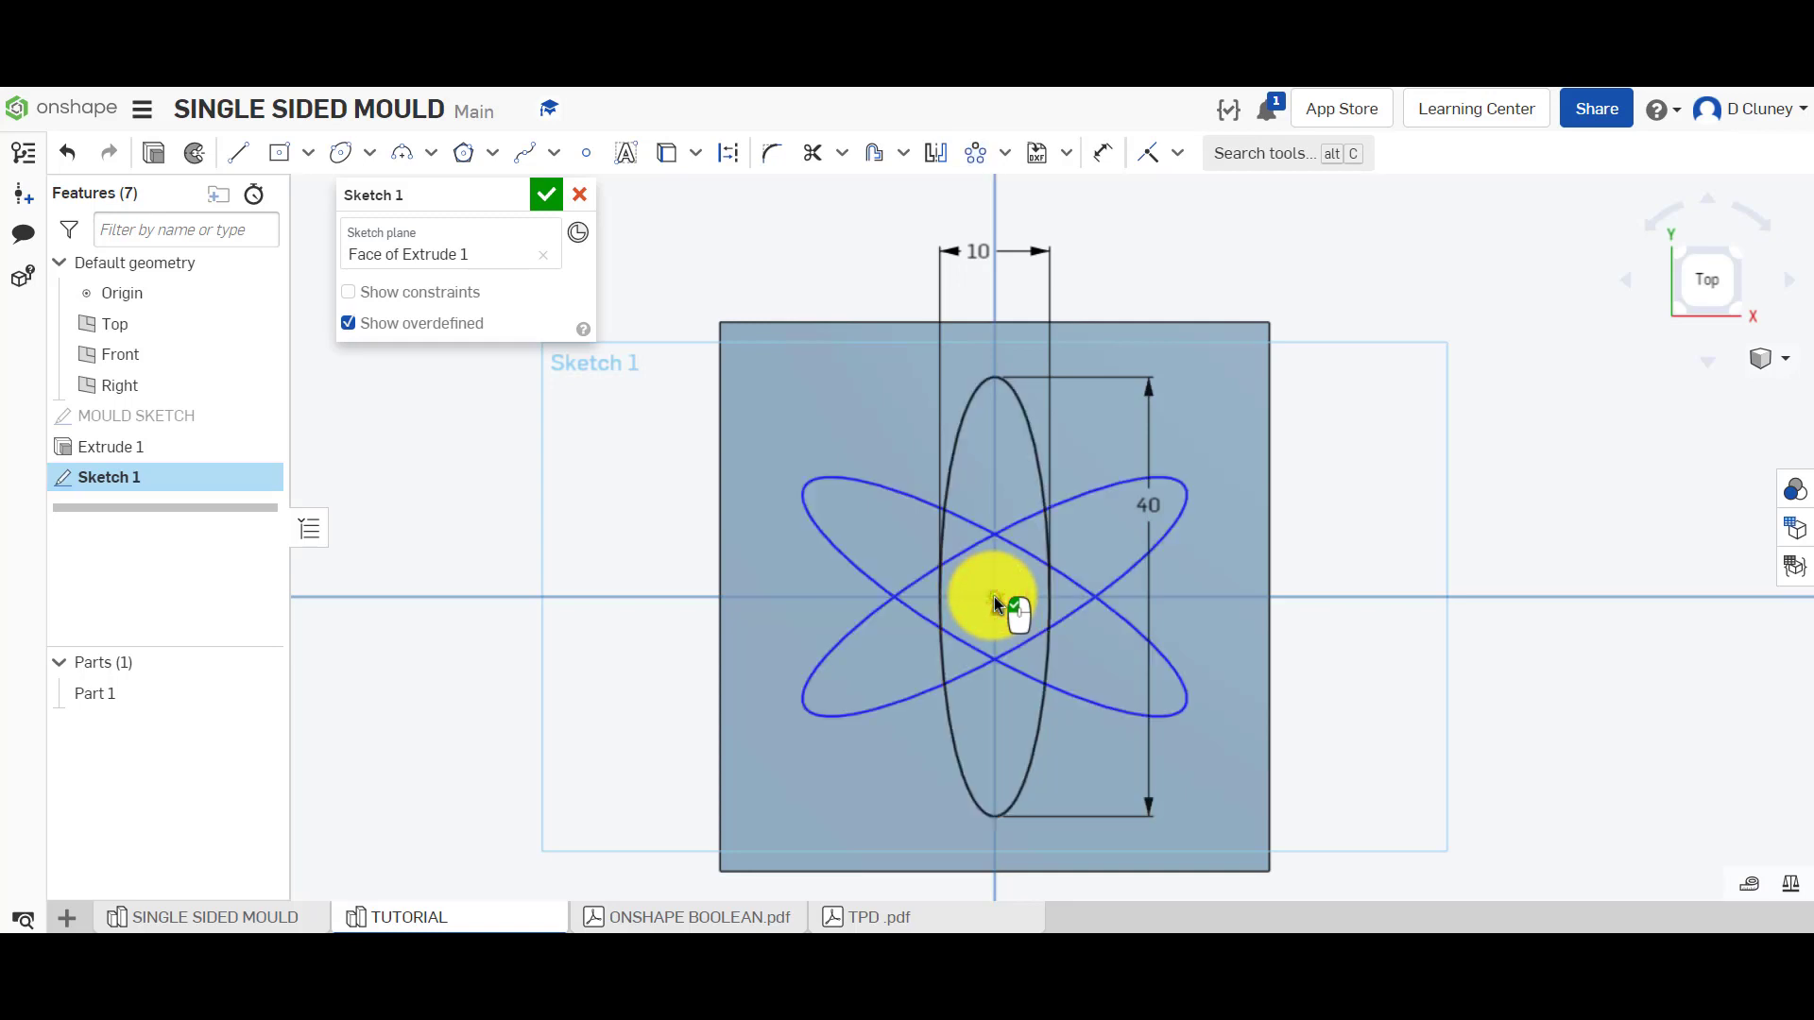
left_click(993, 609)
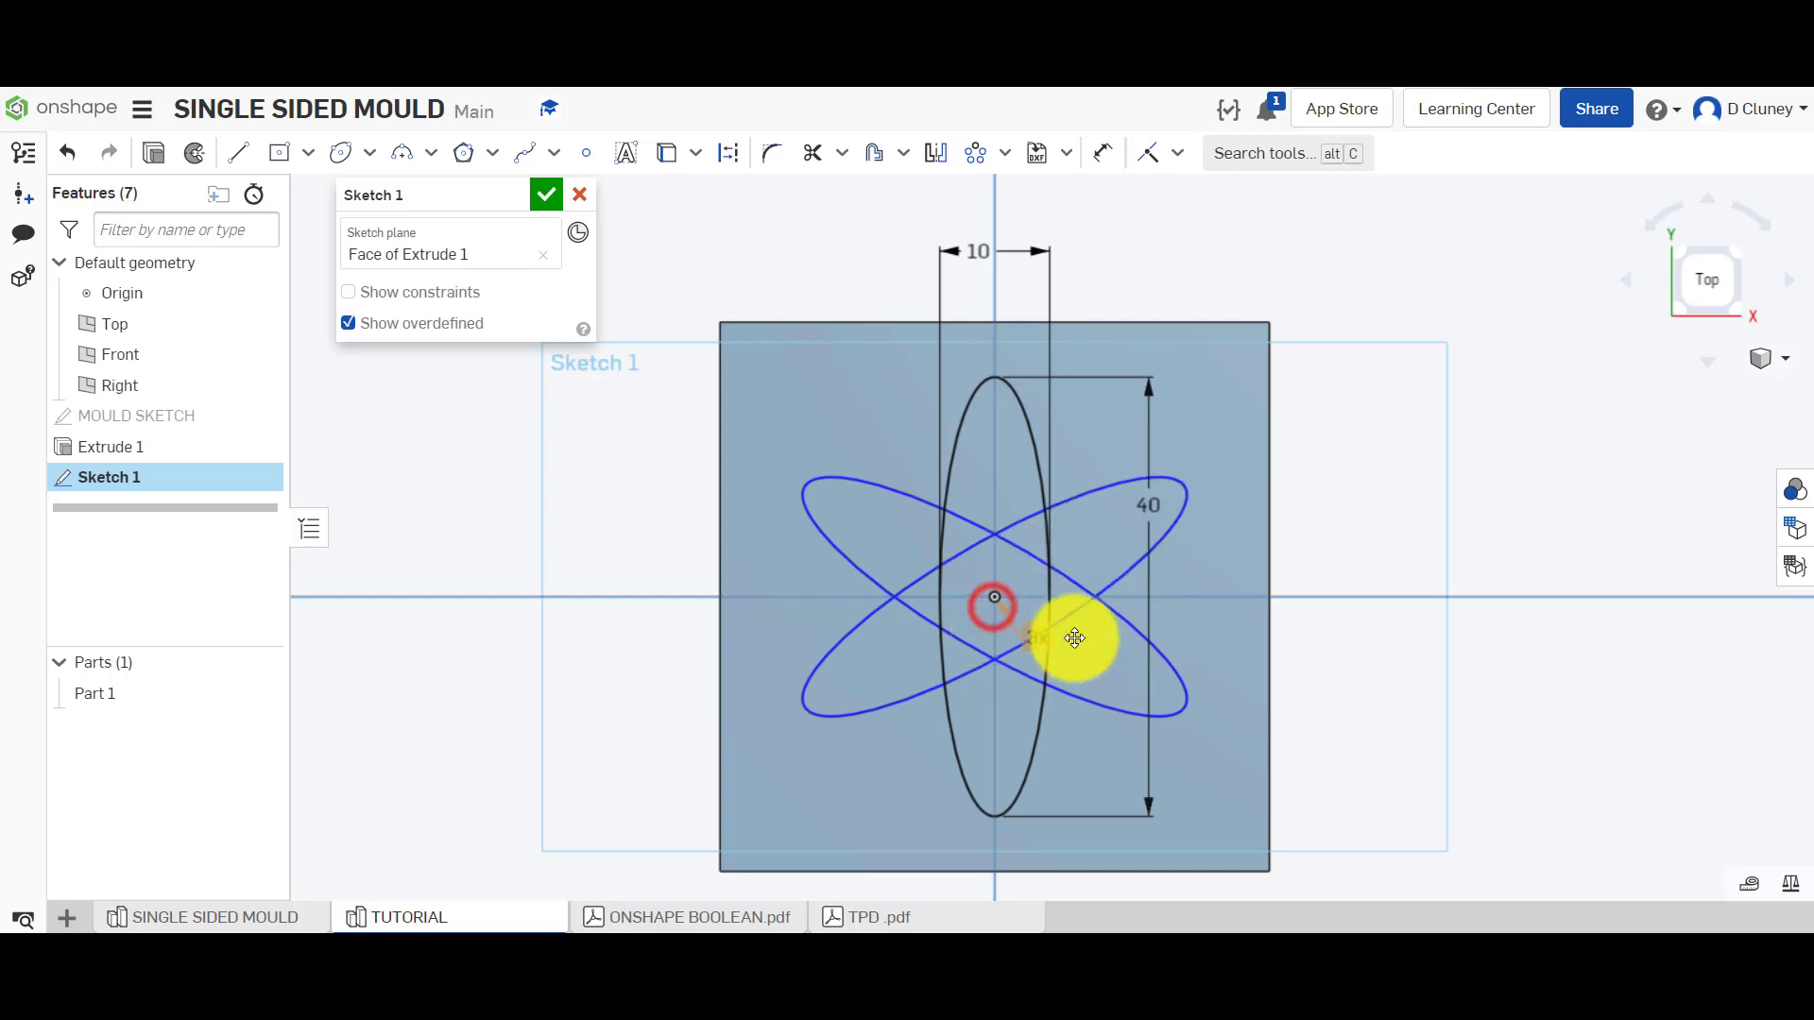
left_click(1185, 634)
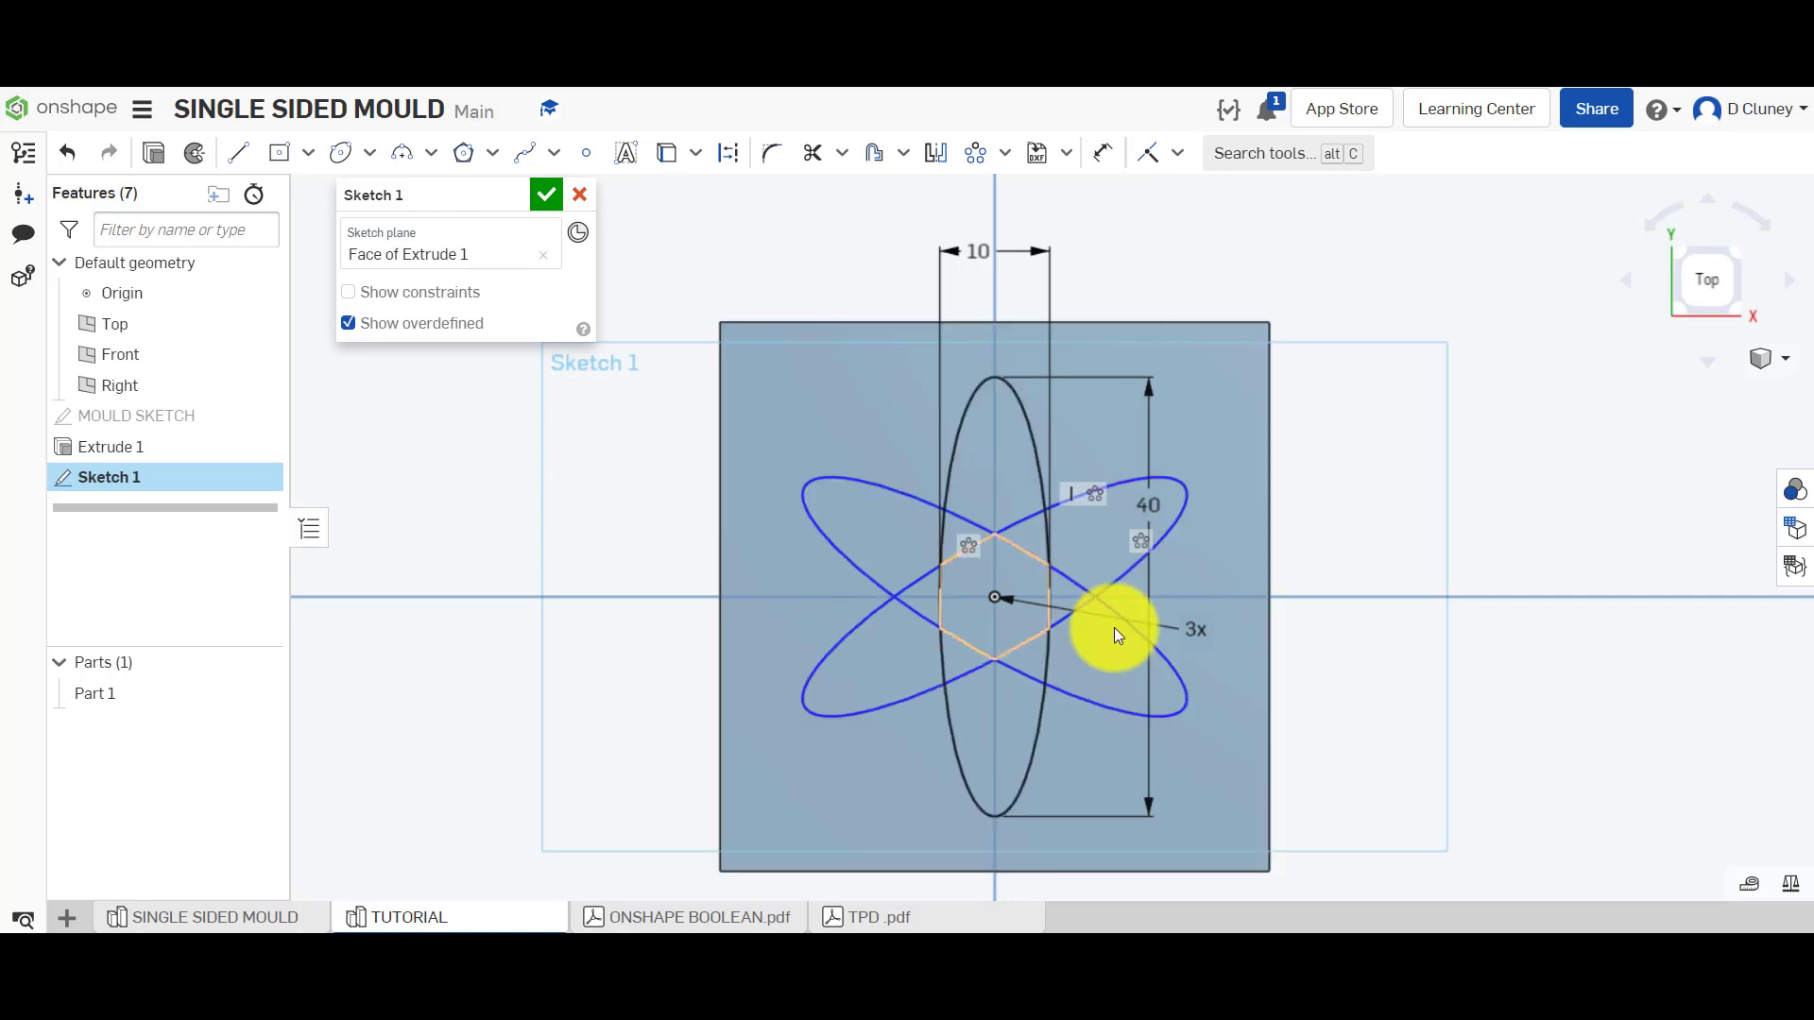
Try other instance counts on the ellipse's circular pattern, and set the count back to 3
left_click_drag(1198, 628, 1215, 671)
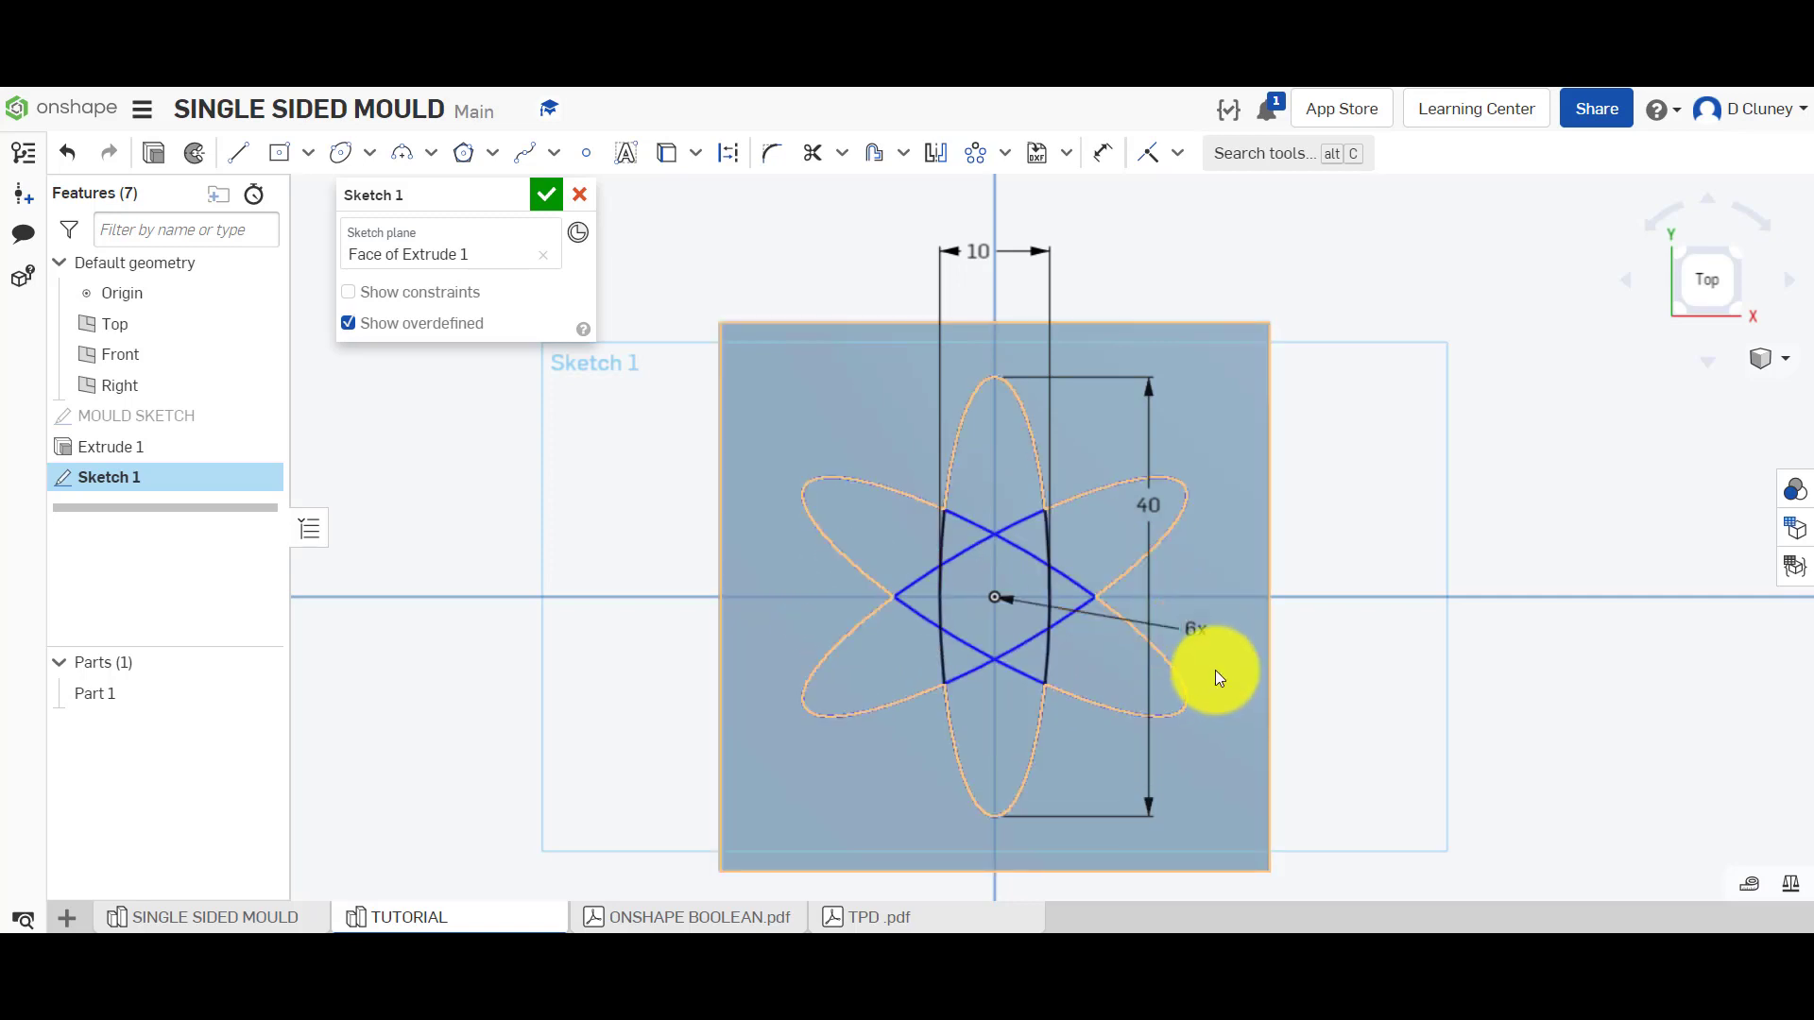
left_click(1206, 632)
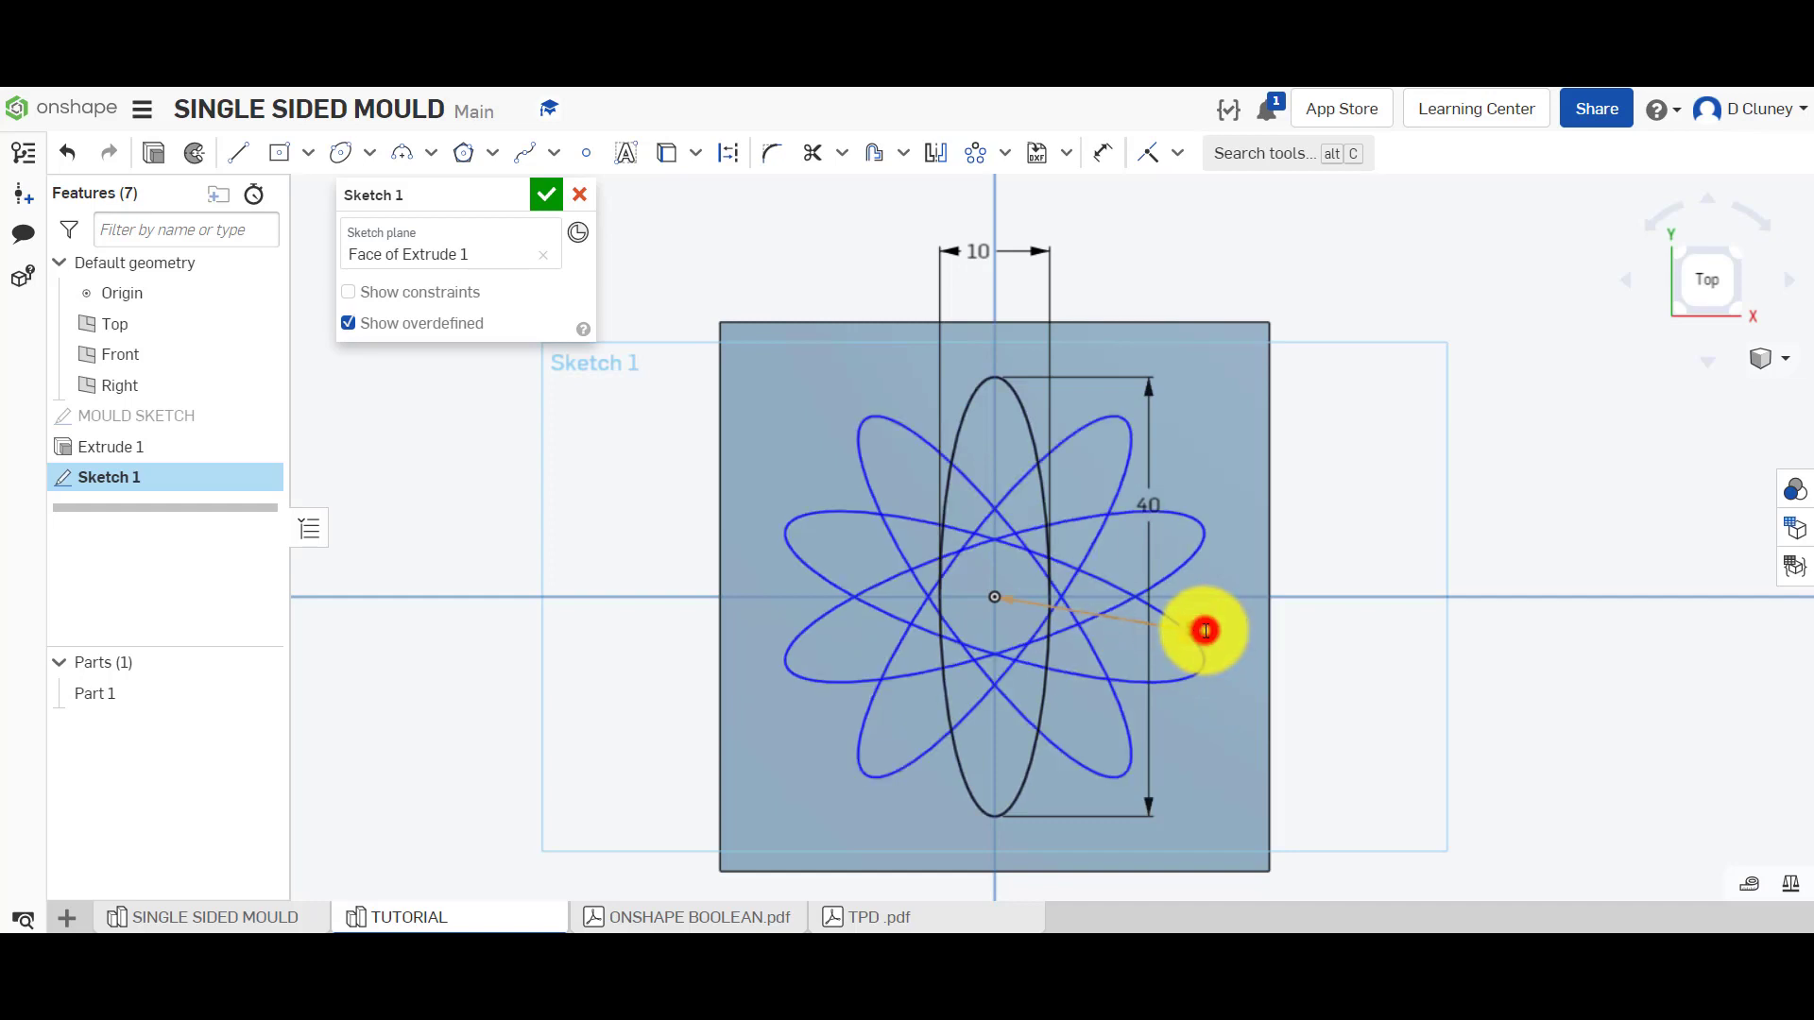
left_click(1206, 631)
type("3")
key("Return")
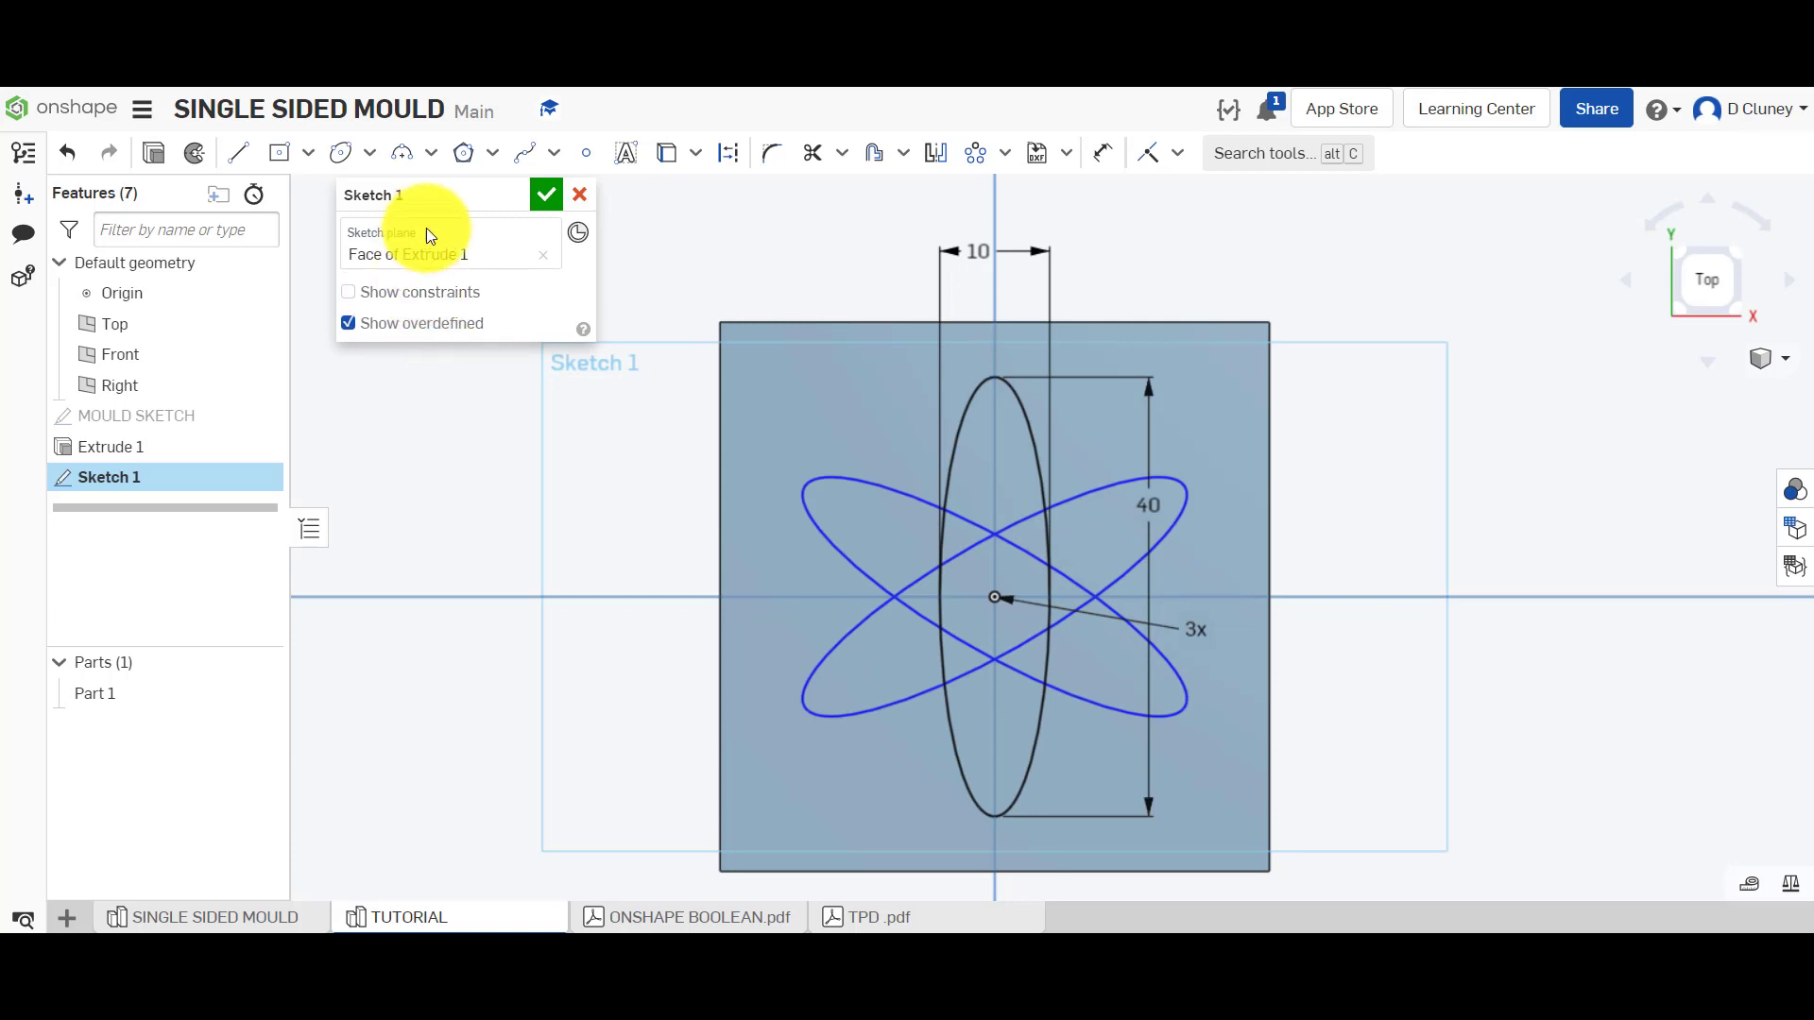
Name the ellipse sketch DESIGN and finish it
left_click(513, 197)
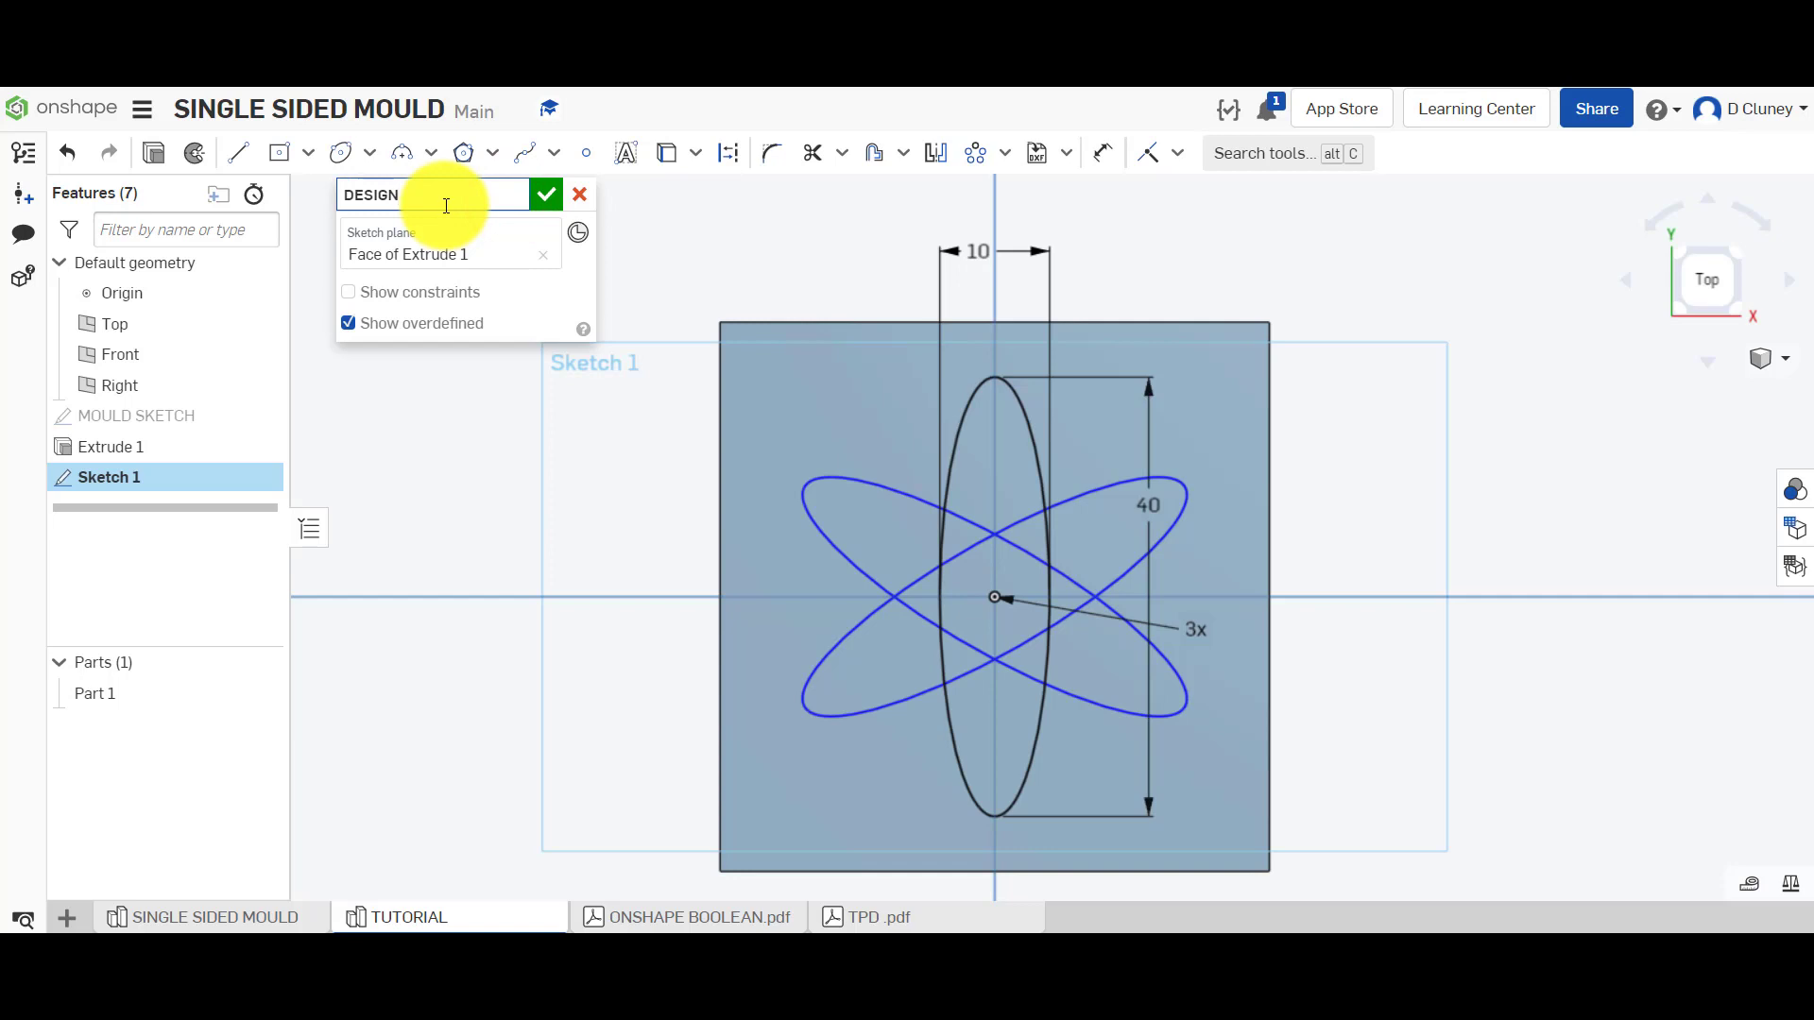
left_click(546, 195)
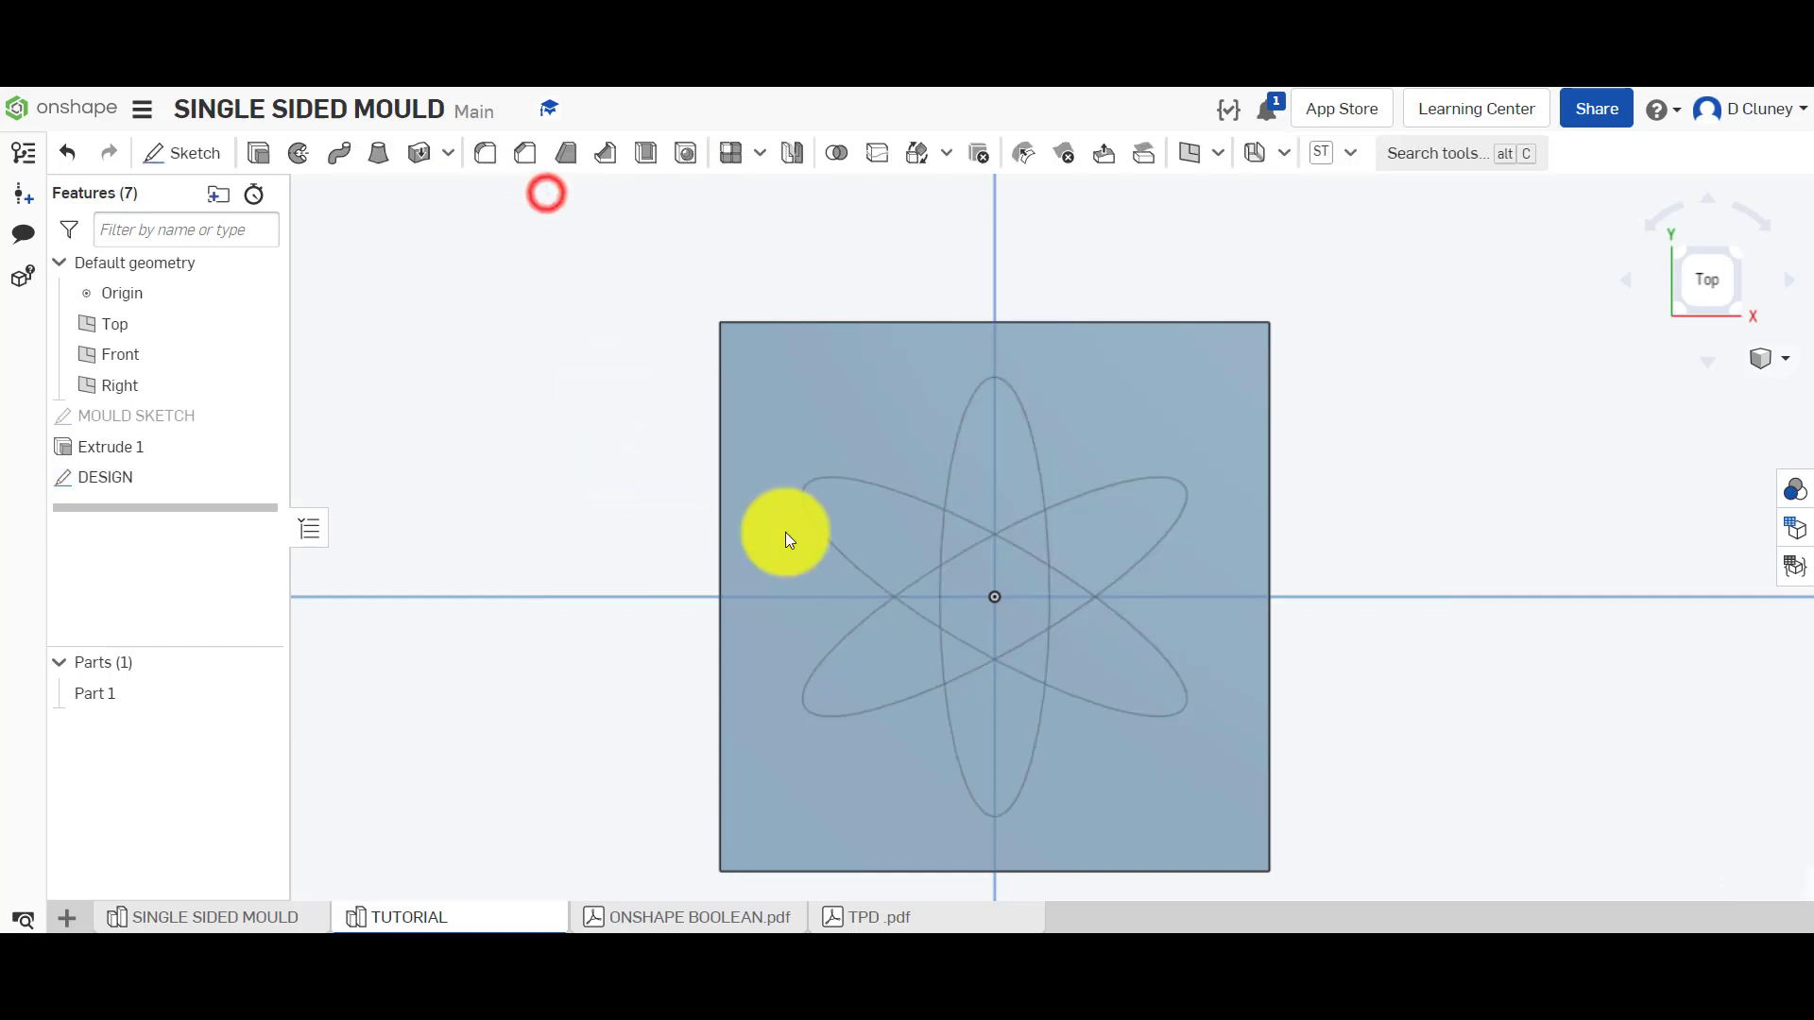
mouse_move(1401, 566)
right_mouse_down()
mouse_move(1368, 434)
mouse_move(1364, 489)
mouse_move(1334, 491)
mouse_move(1342, 478)
mouse_move(1348, 512)
right_mouse_up()
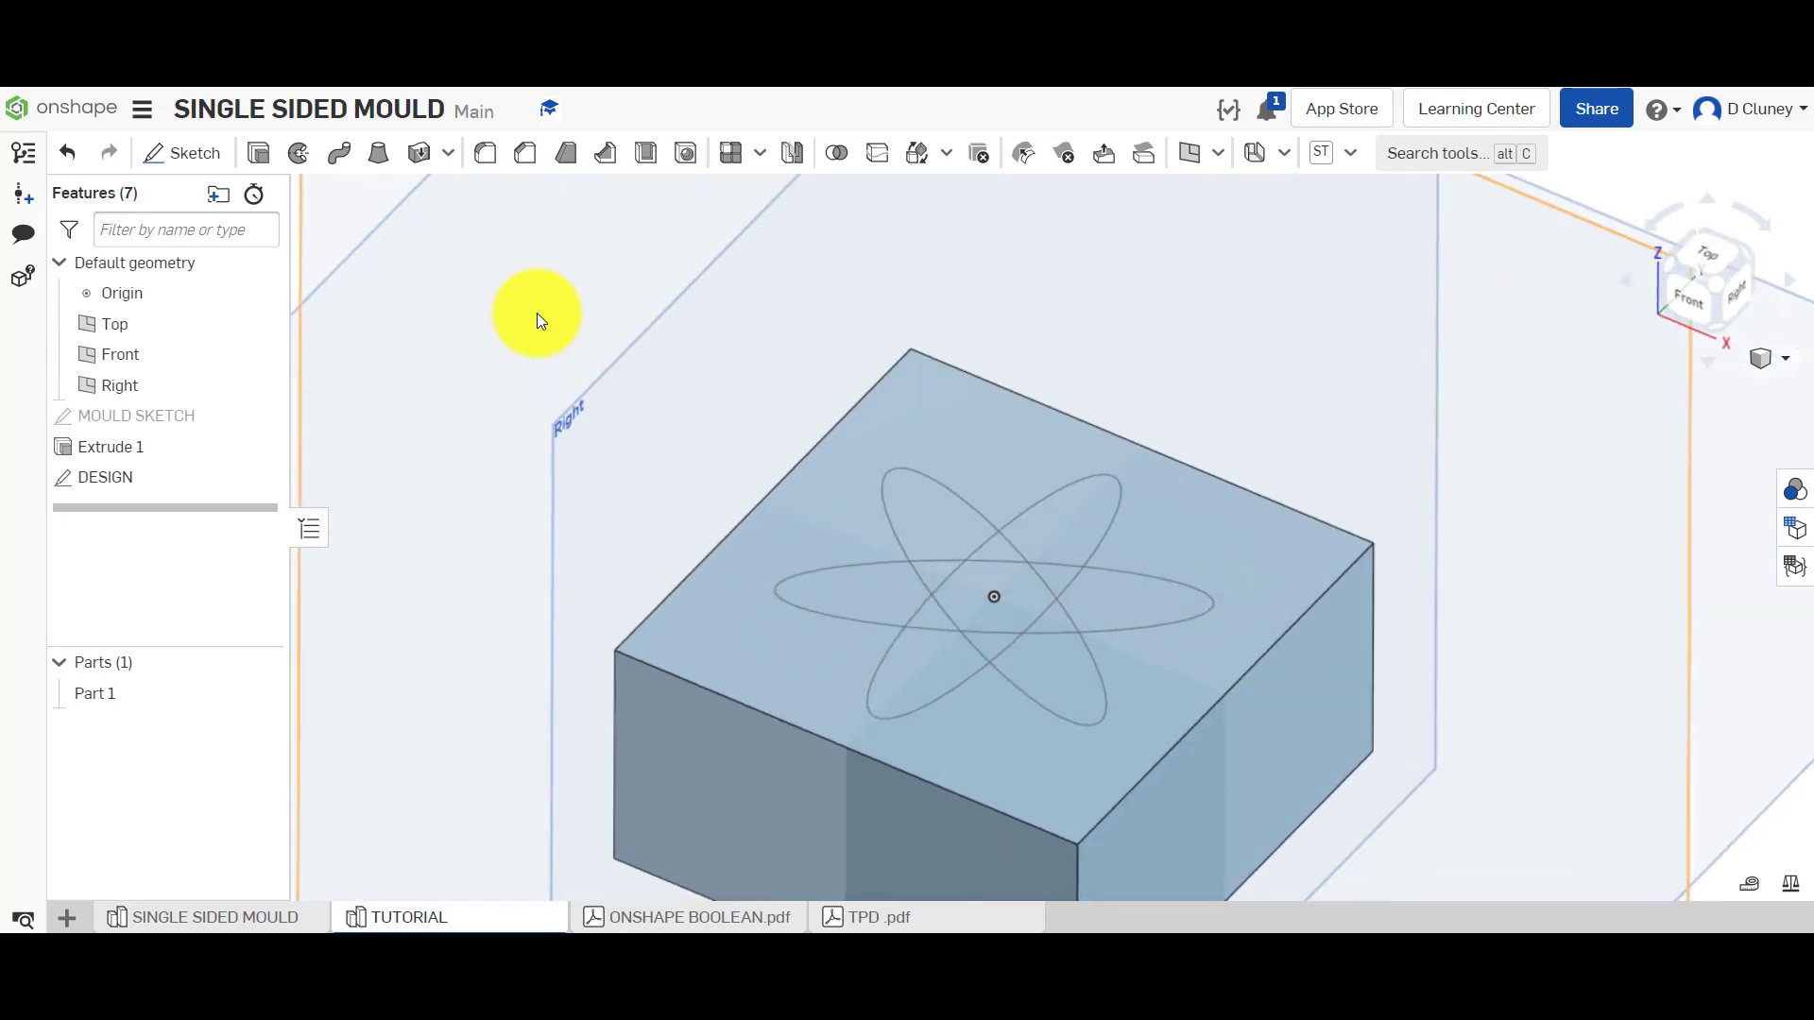
Start an extrusion and pick individual regions of the three-ellipse design, including its centre, as profiles
left_click(260, 154)
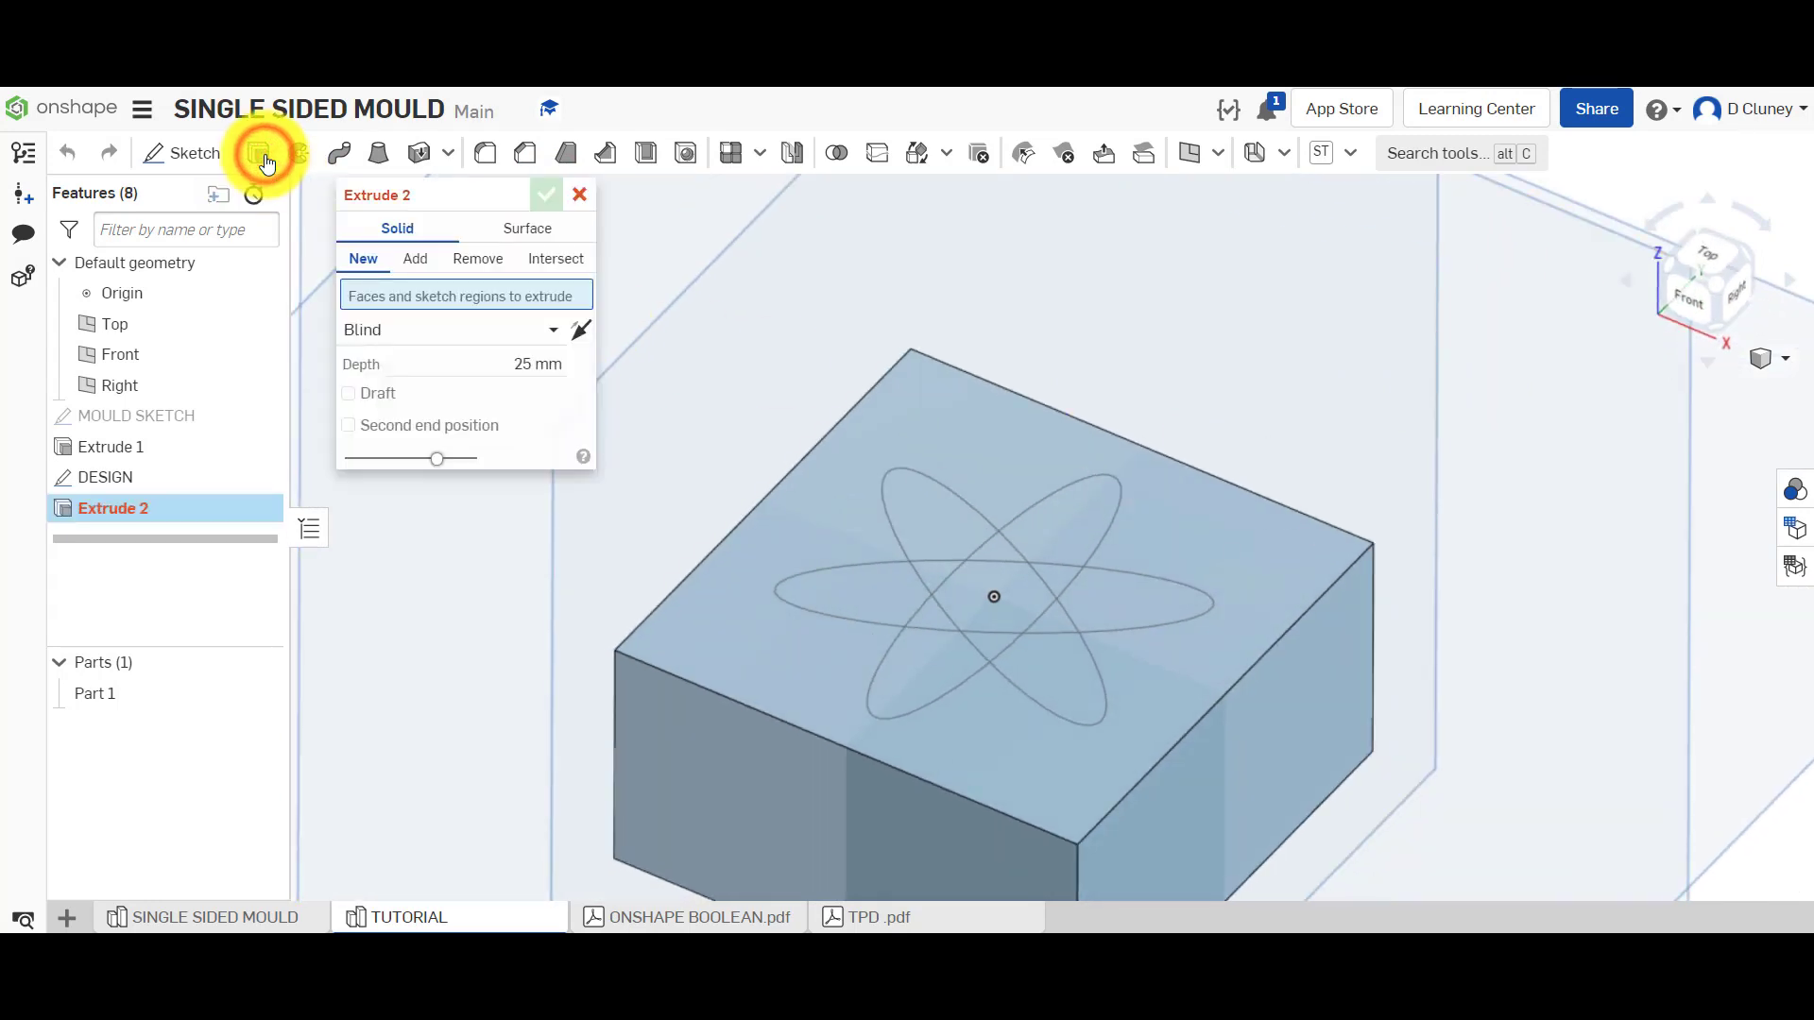
left_click(950, 523)
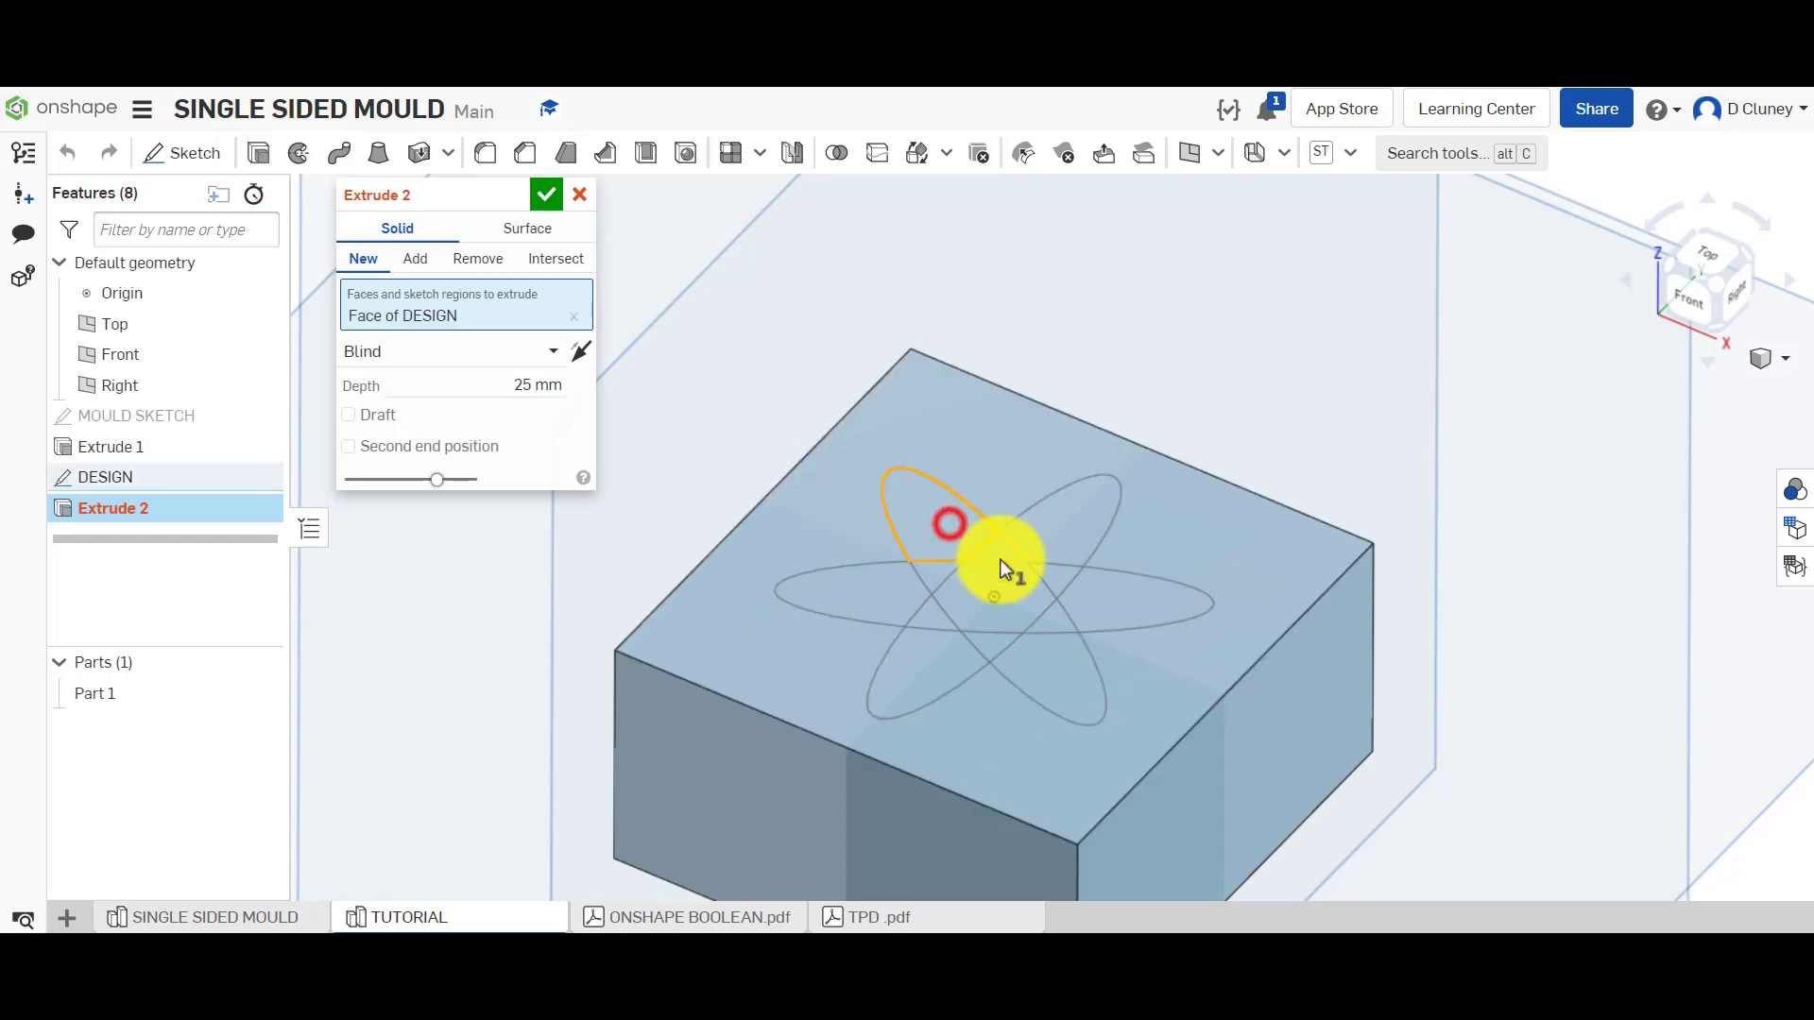
left_click(1001, 559)
left_click(1082, 536)
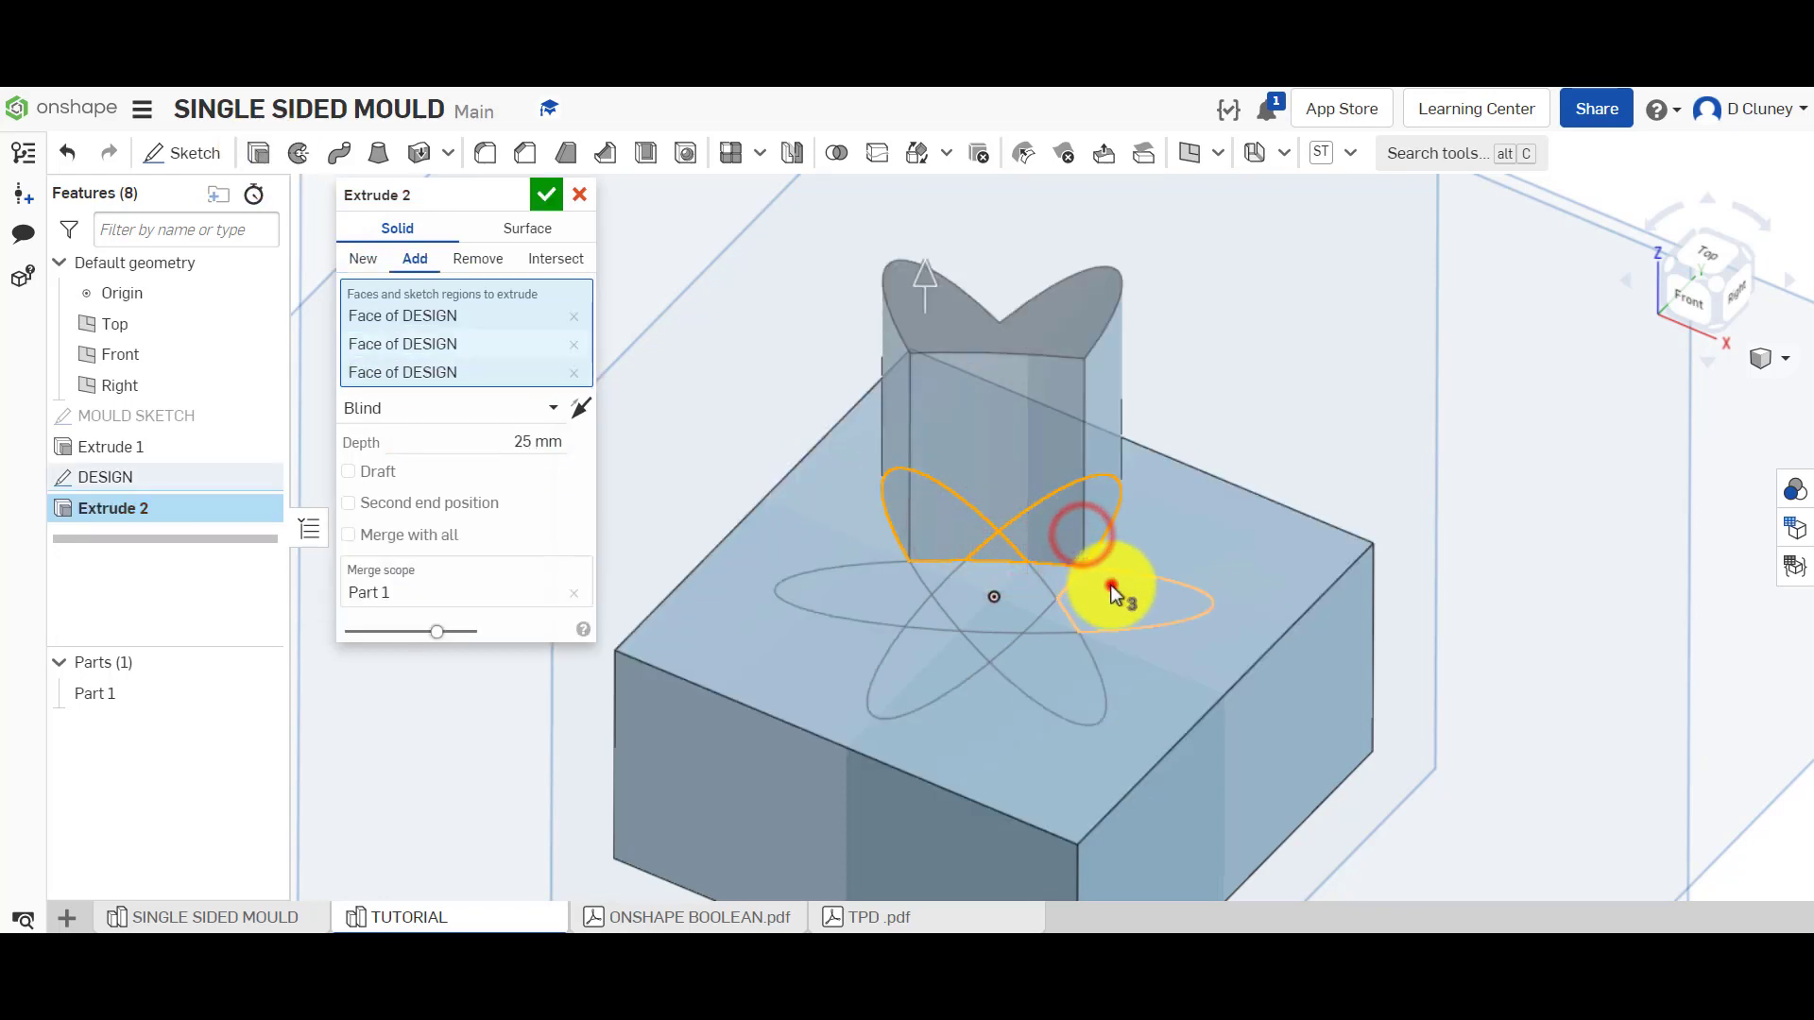
left_click(1114, 588)
left_click(1060, 583)
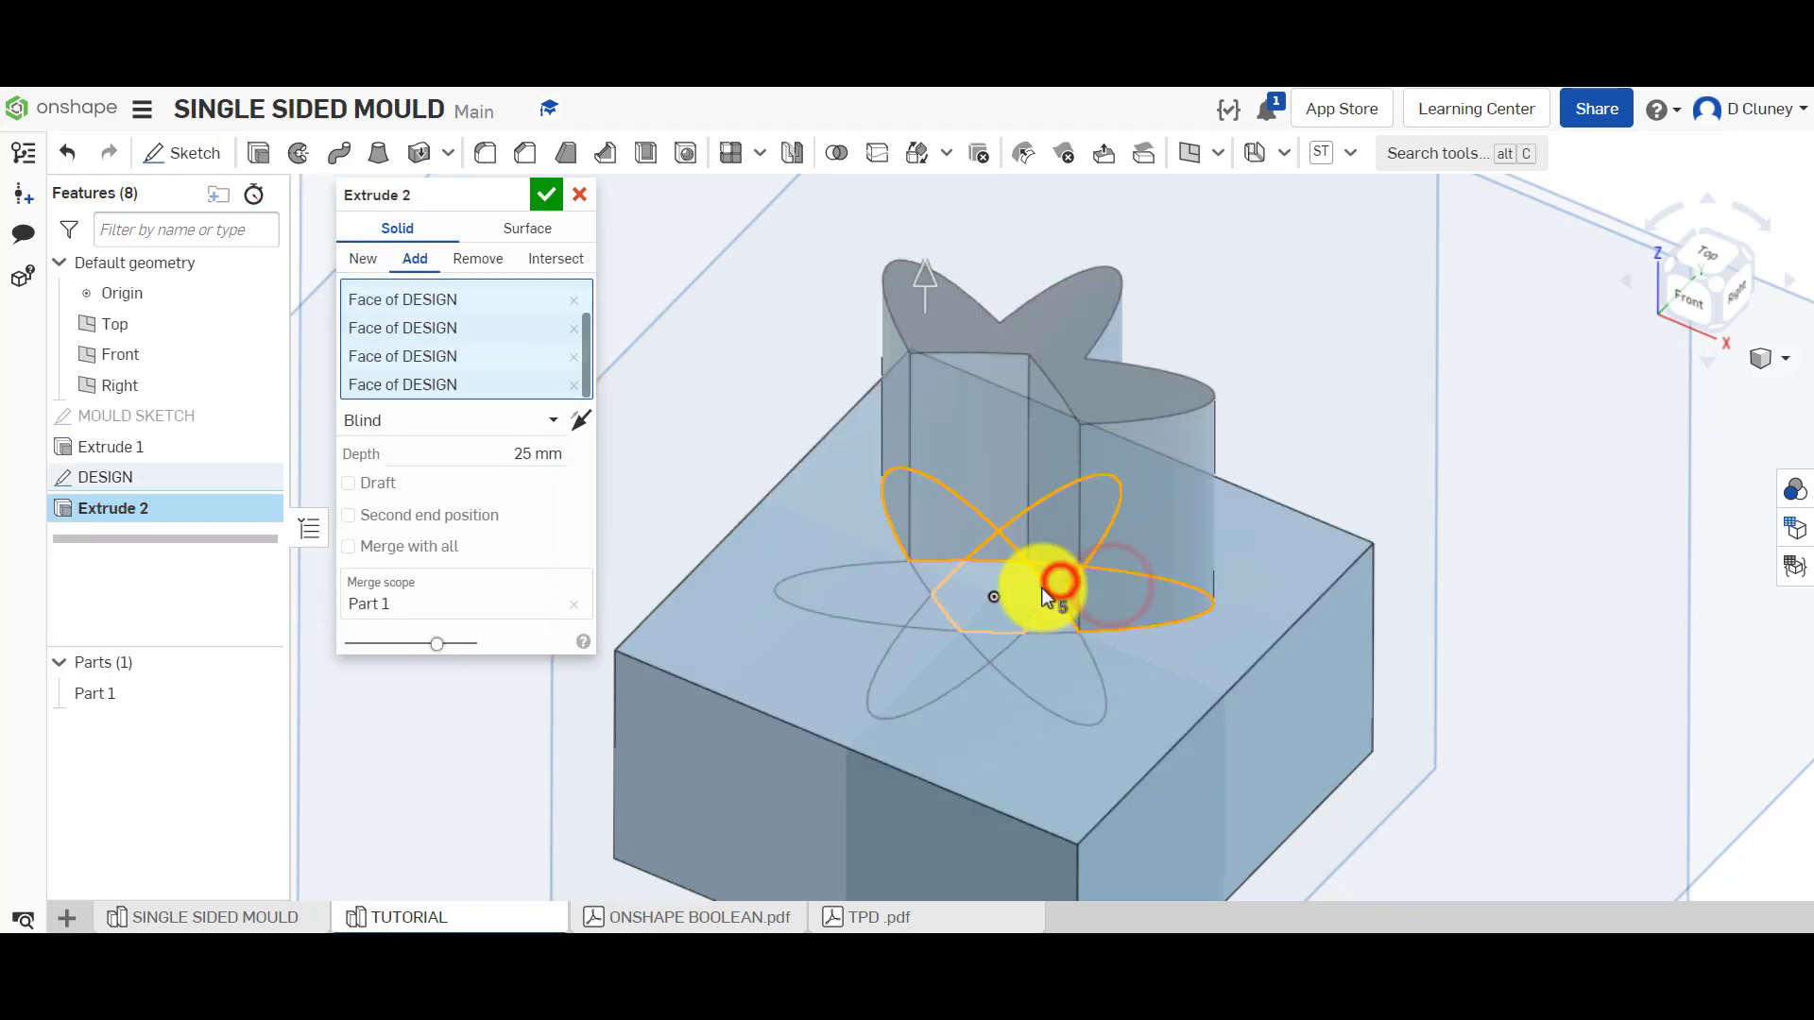
Replace the individually picked extrusion regions with the whole DESIGN sketch
left_click(575, 300)
left_click(575, 299)
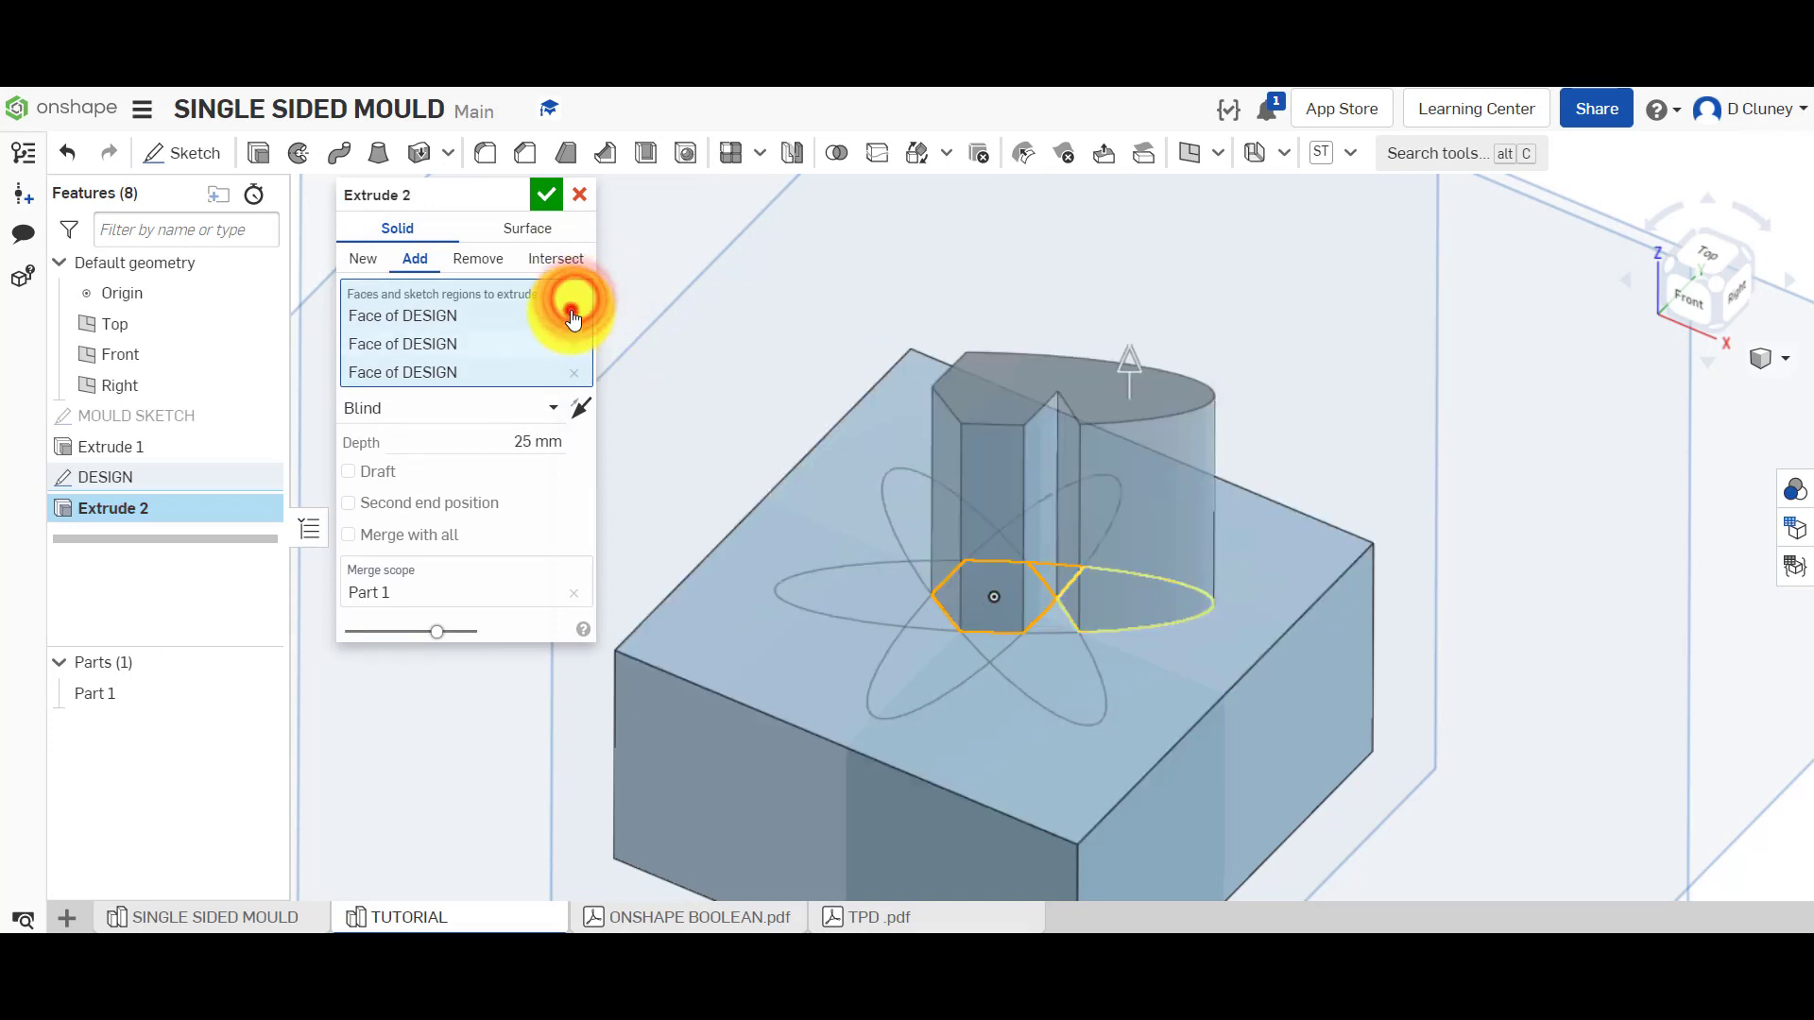
left_click(577, 304)
left_click(579, 308)
left_click(580, 313)
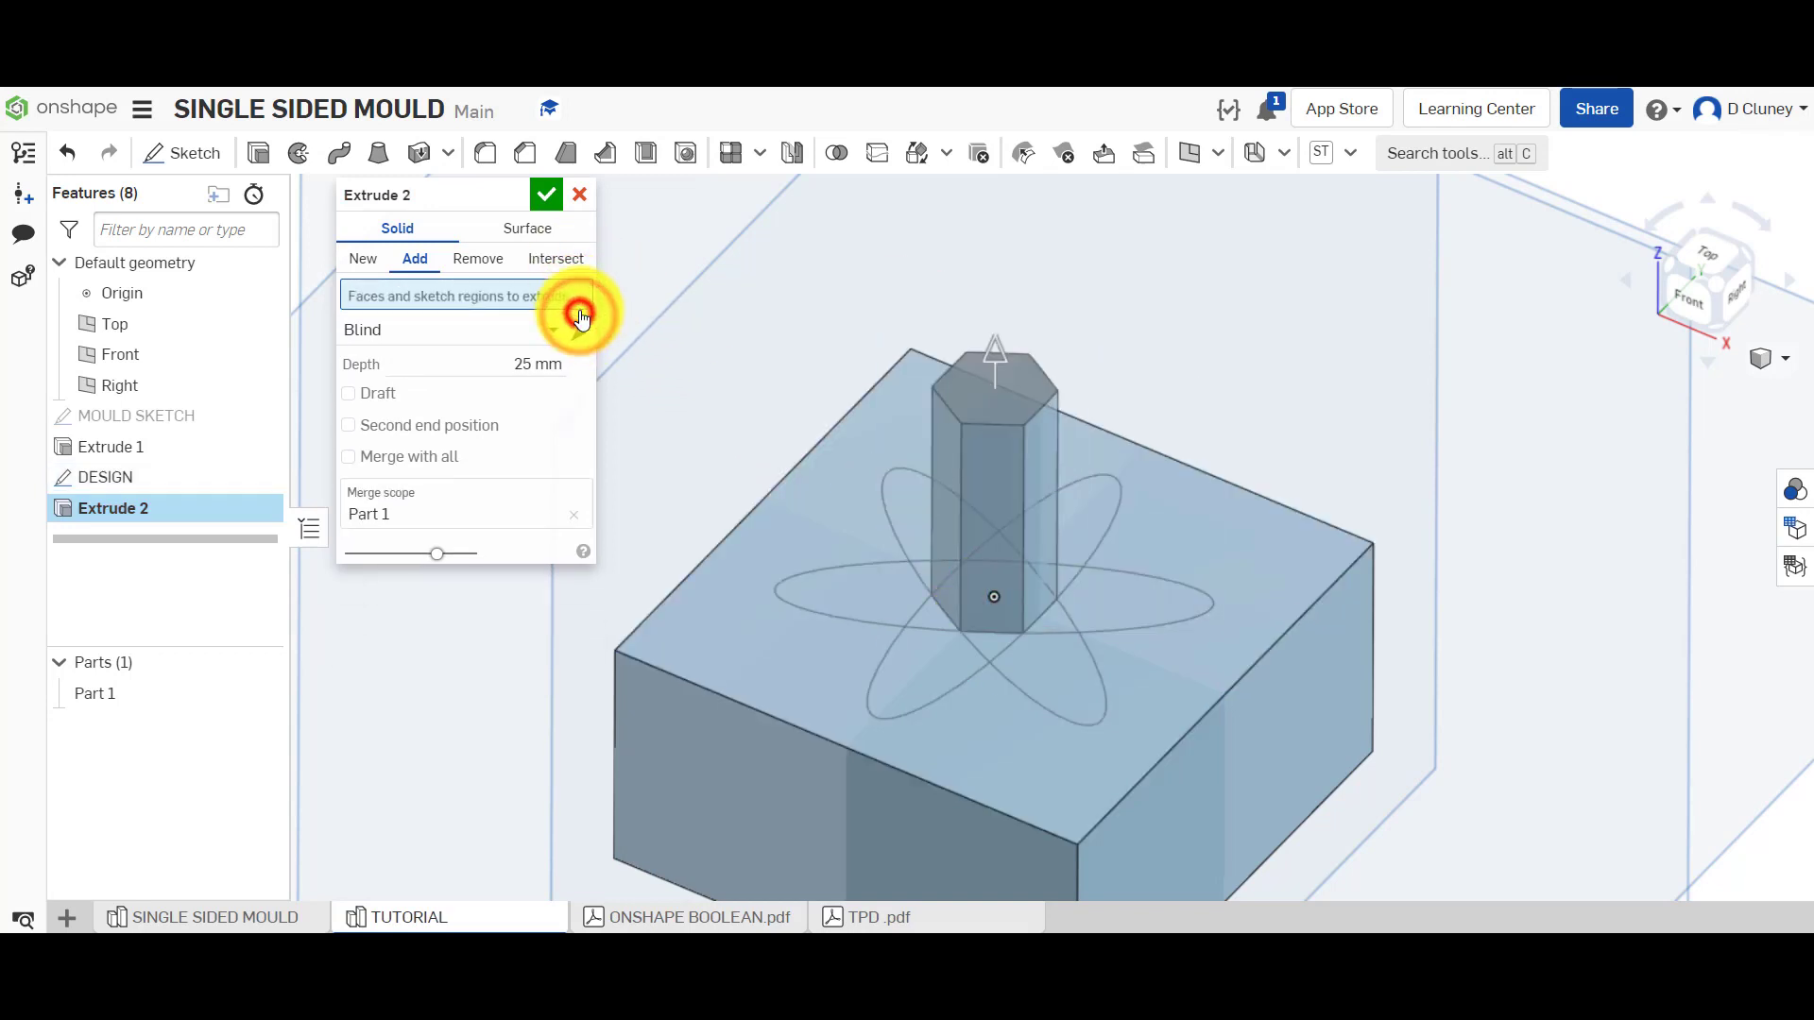
left_click(206, 476)
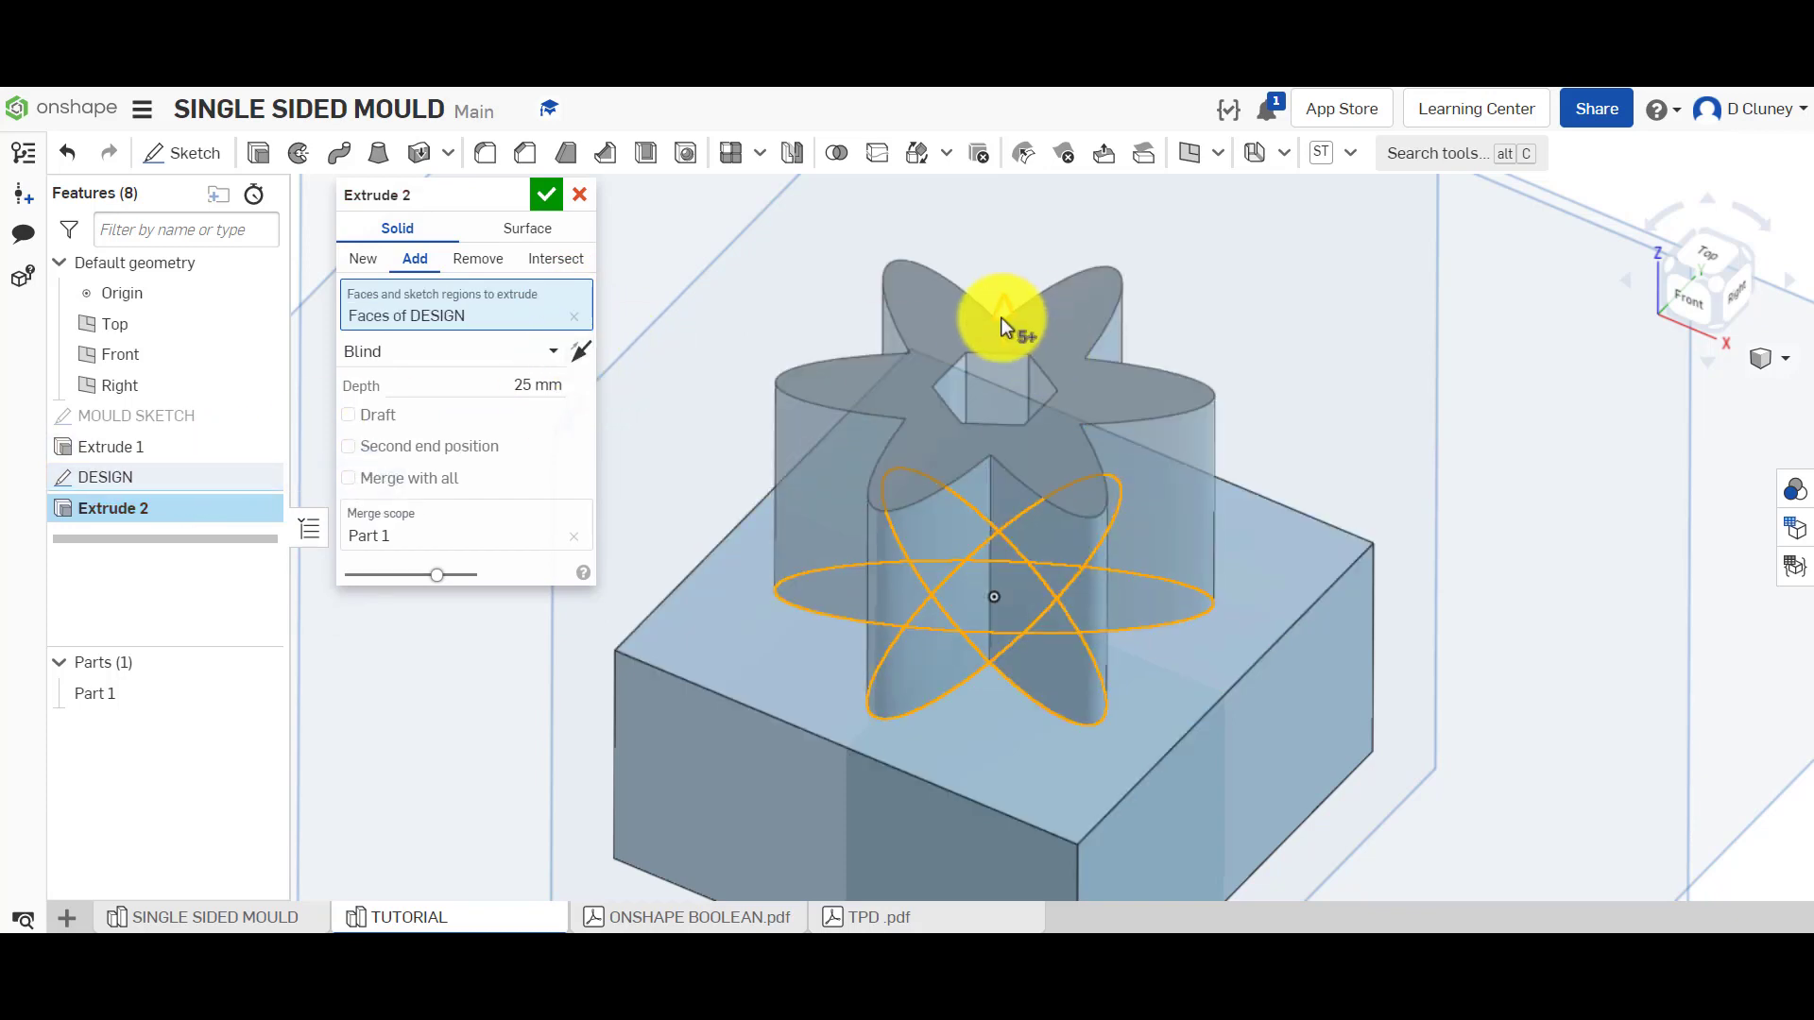
Reduce the extrusion depth to 3.7 mm and add the central region of the design to the profiles
left_click_drag(1000, 317, 1013, 567)
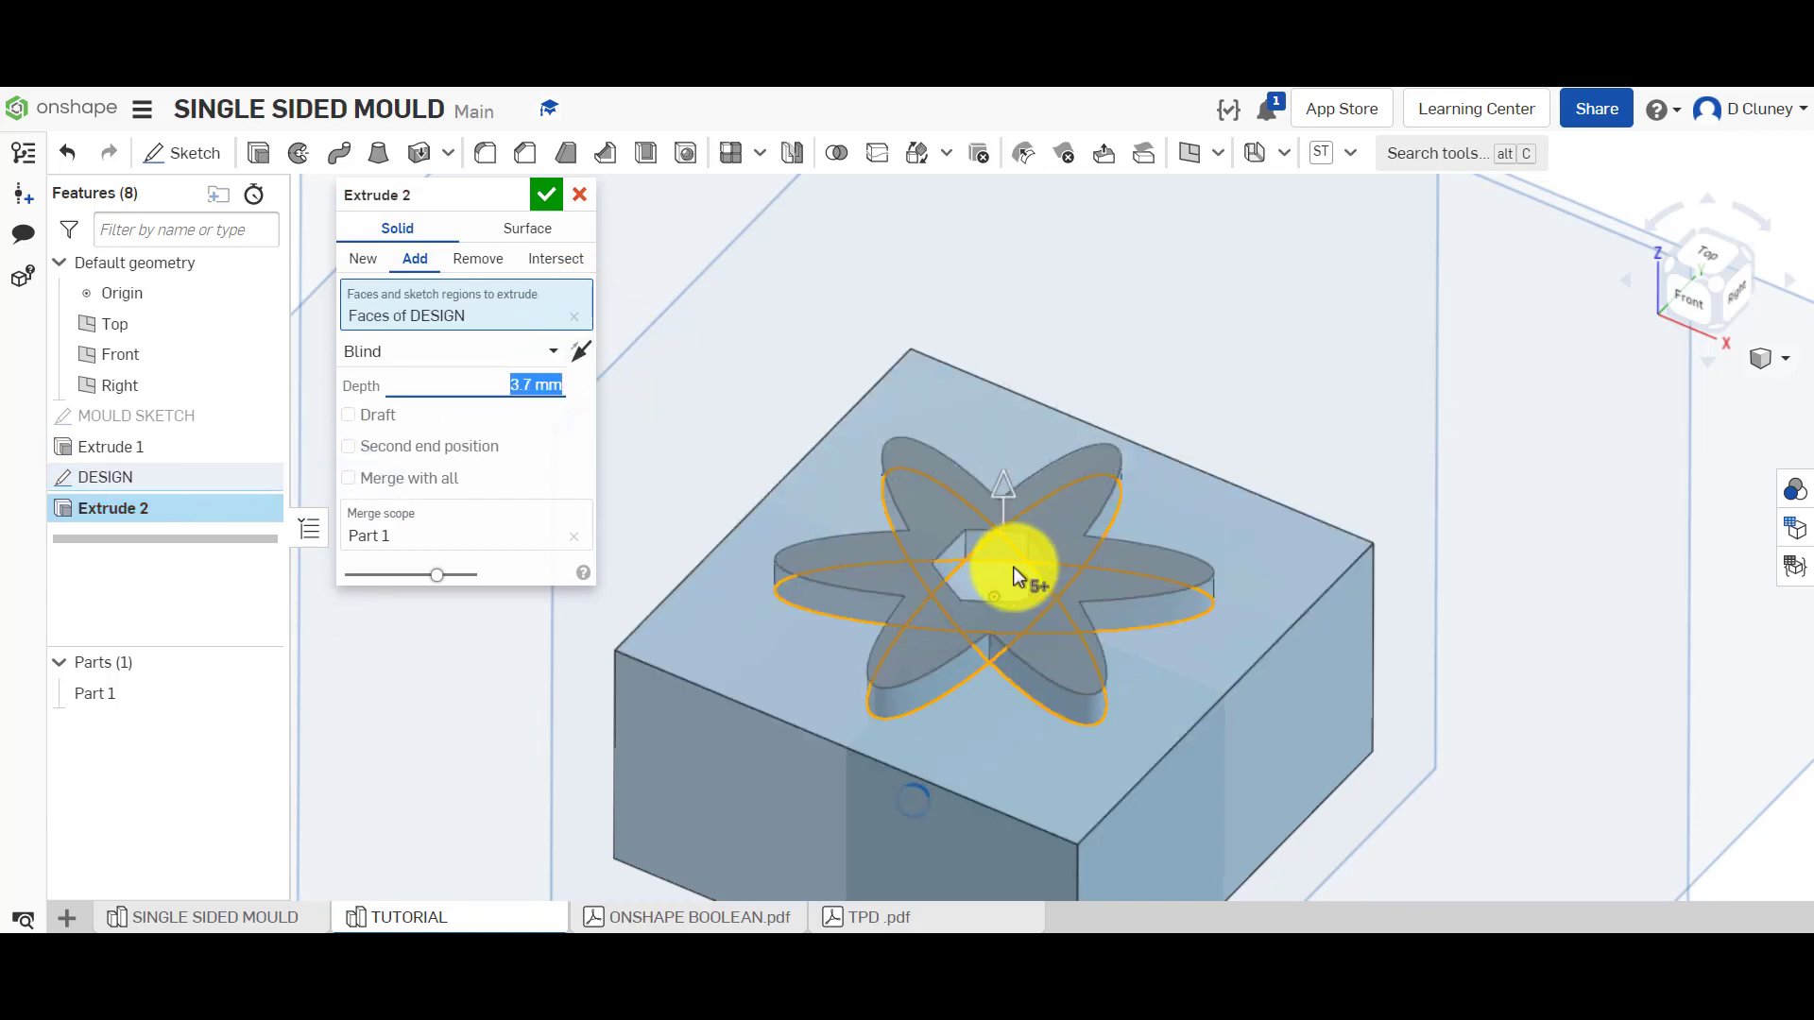
right_click_drag(1034, 398, 1021, 588)
left_click(1018, 584)
right_click_drag(1076, 477, 1084, 409)
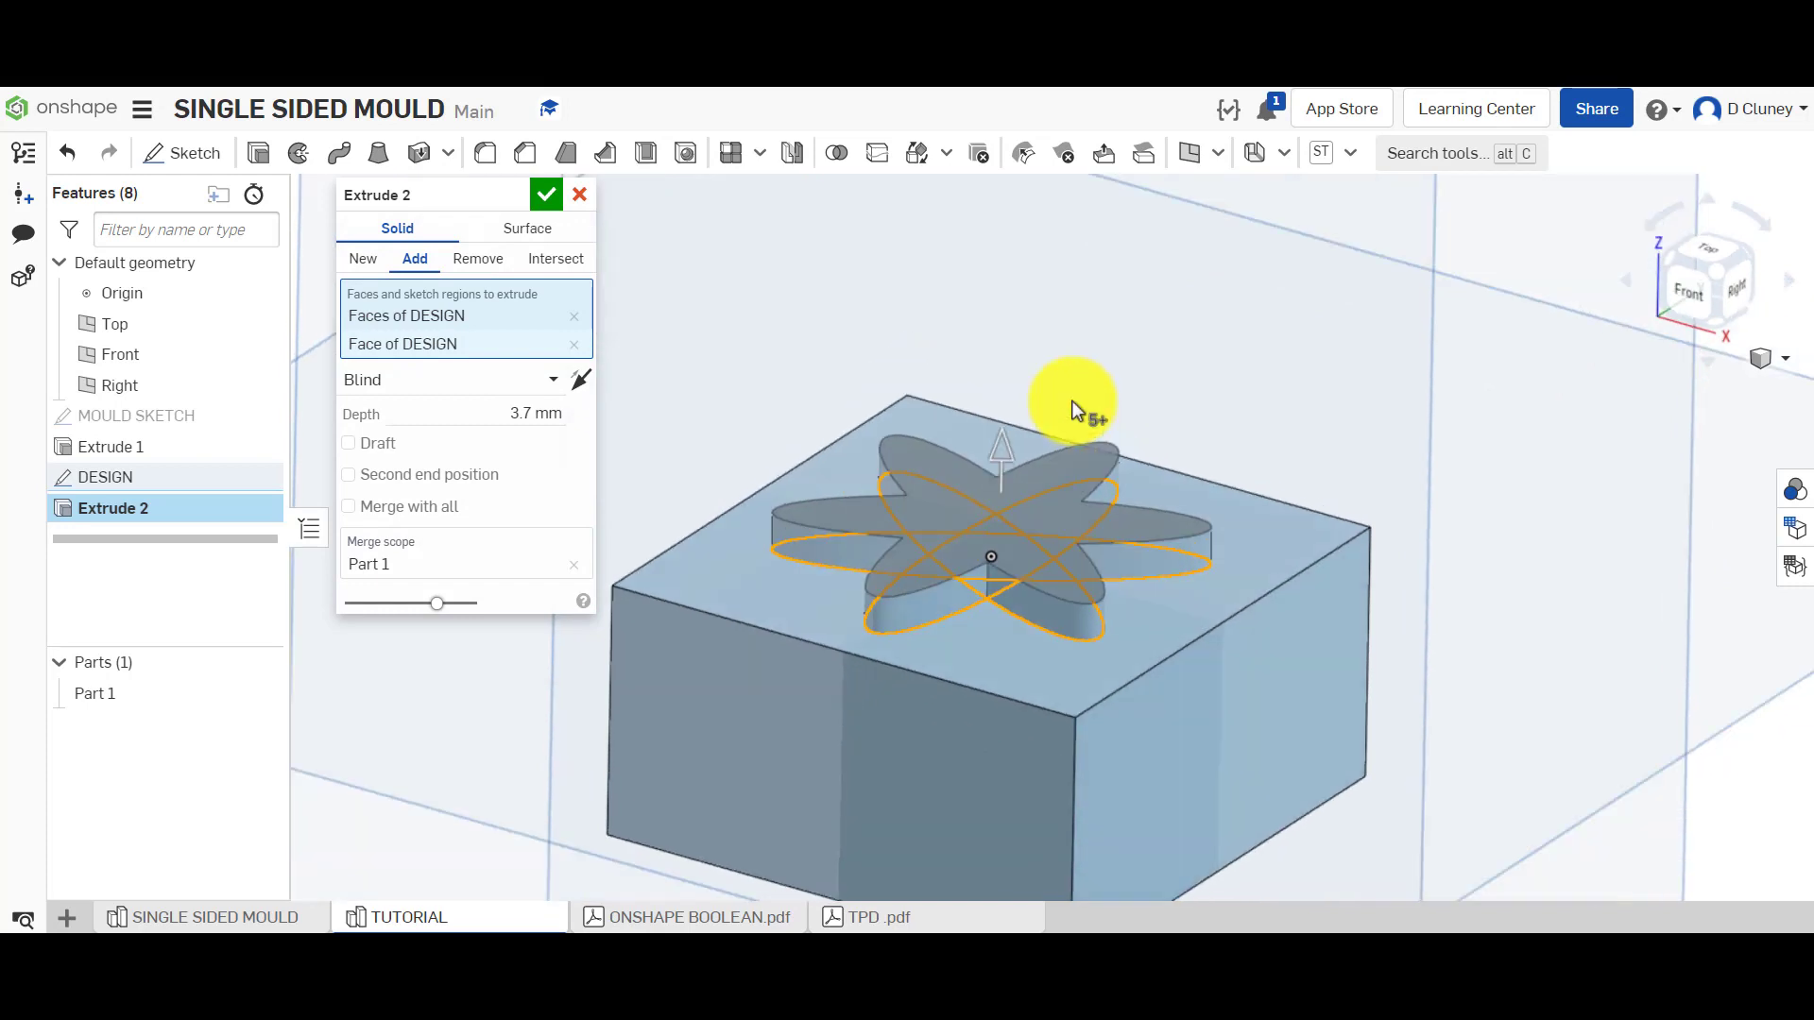
Reverse the extrusion into the block as a new part with a depth of 8 mm, and accept it
left_click(580, 382)
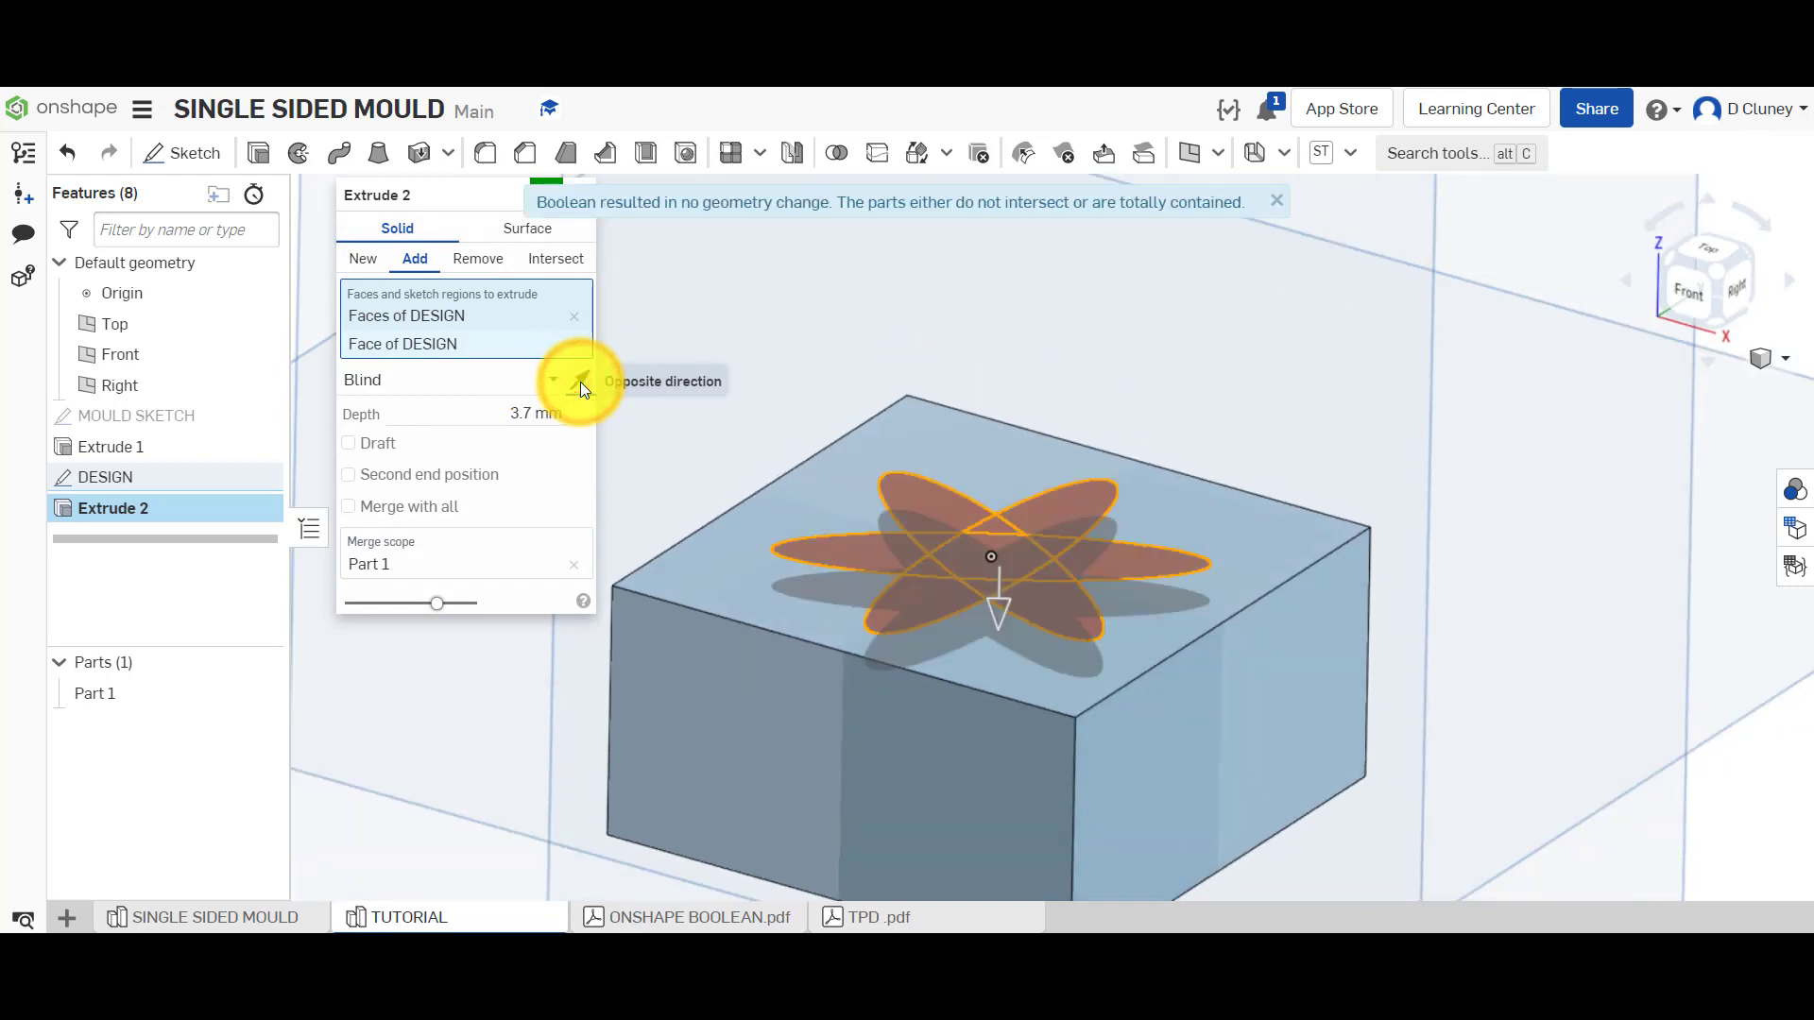
left_click(379, 261)
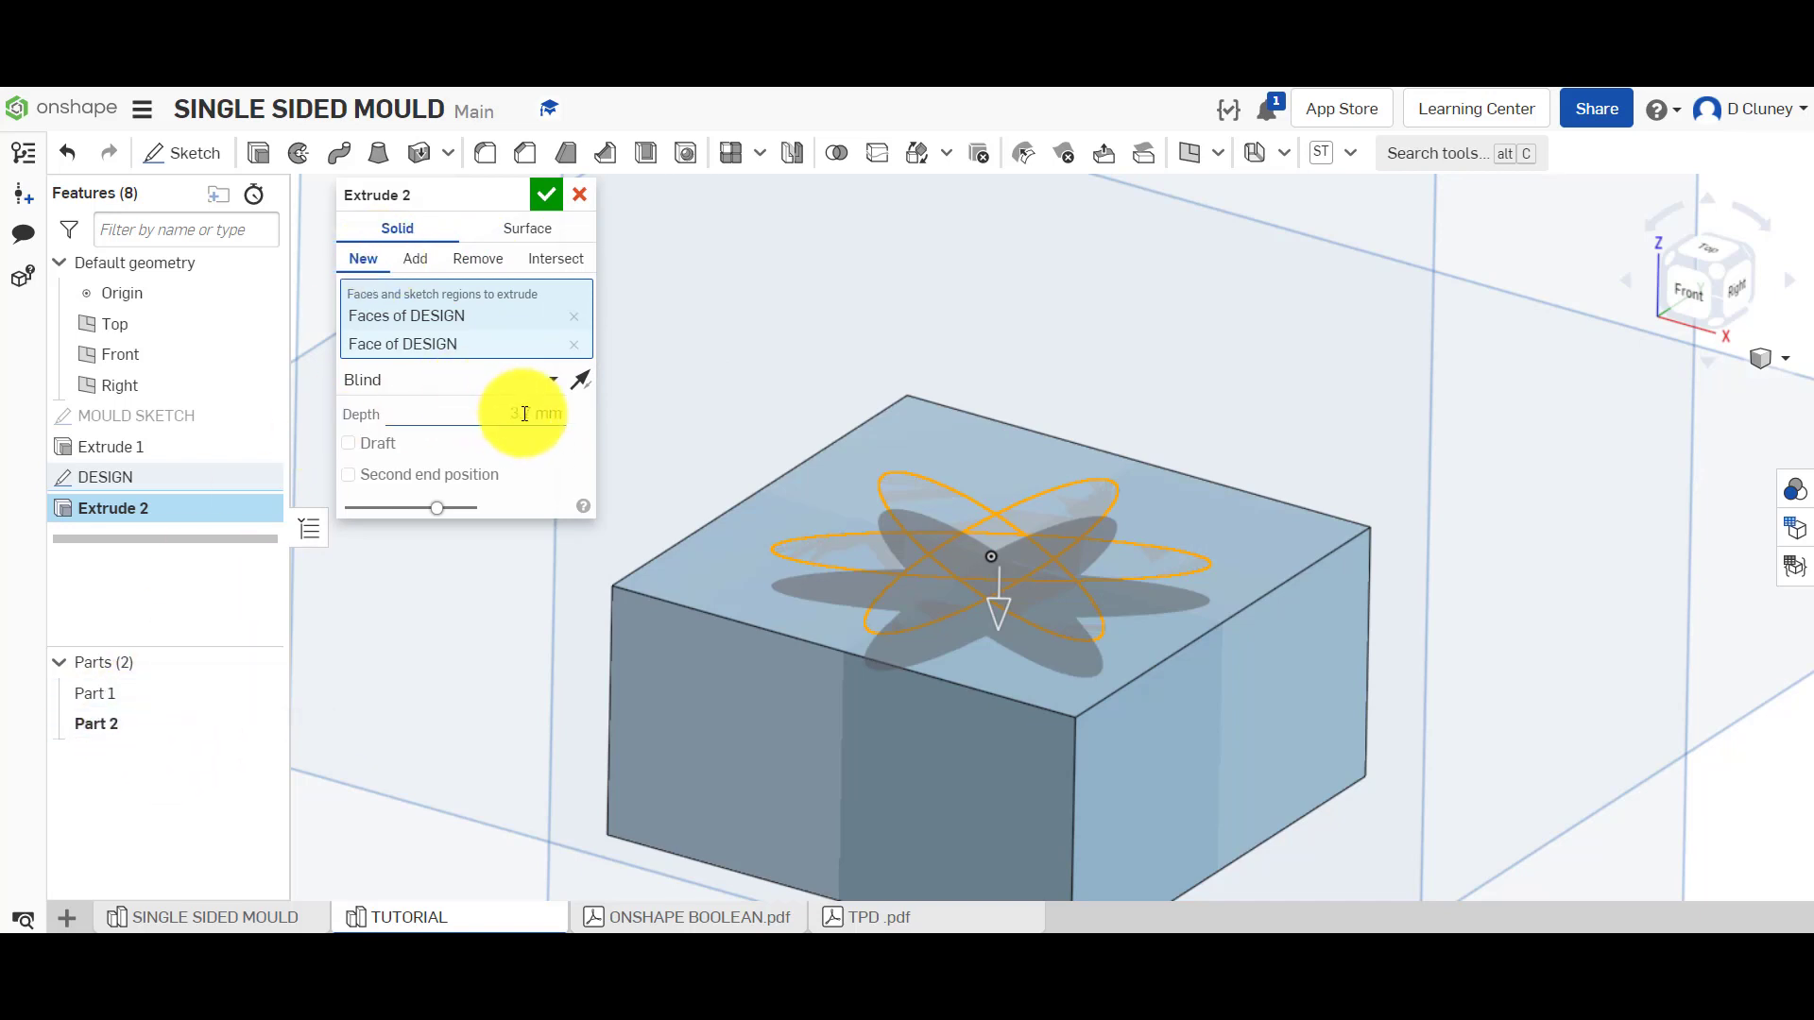
left_click(493, 412)
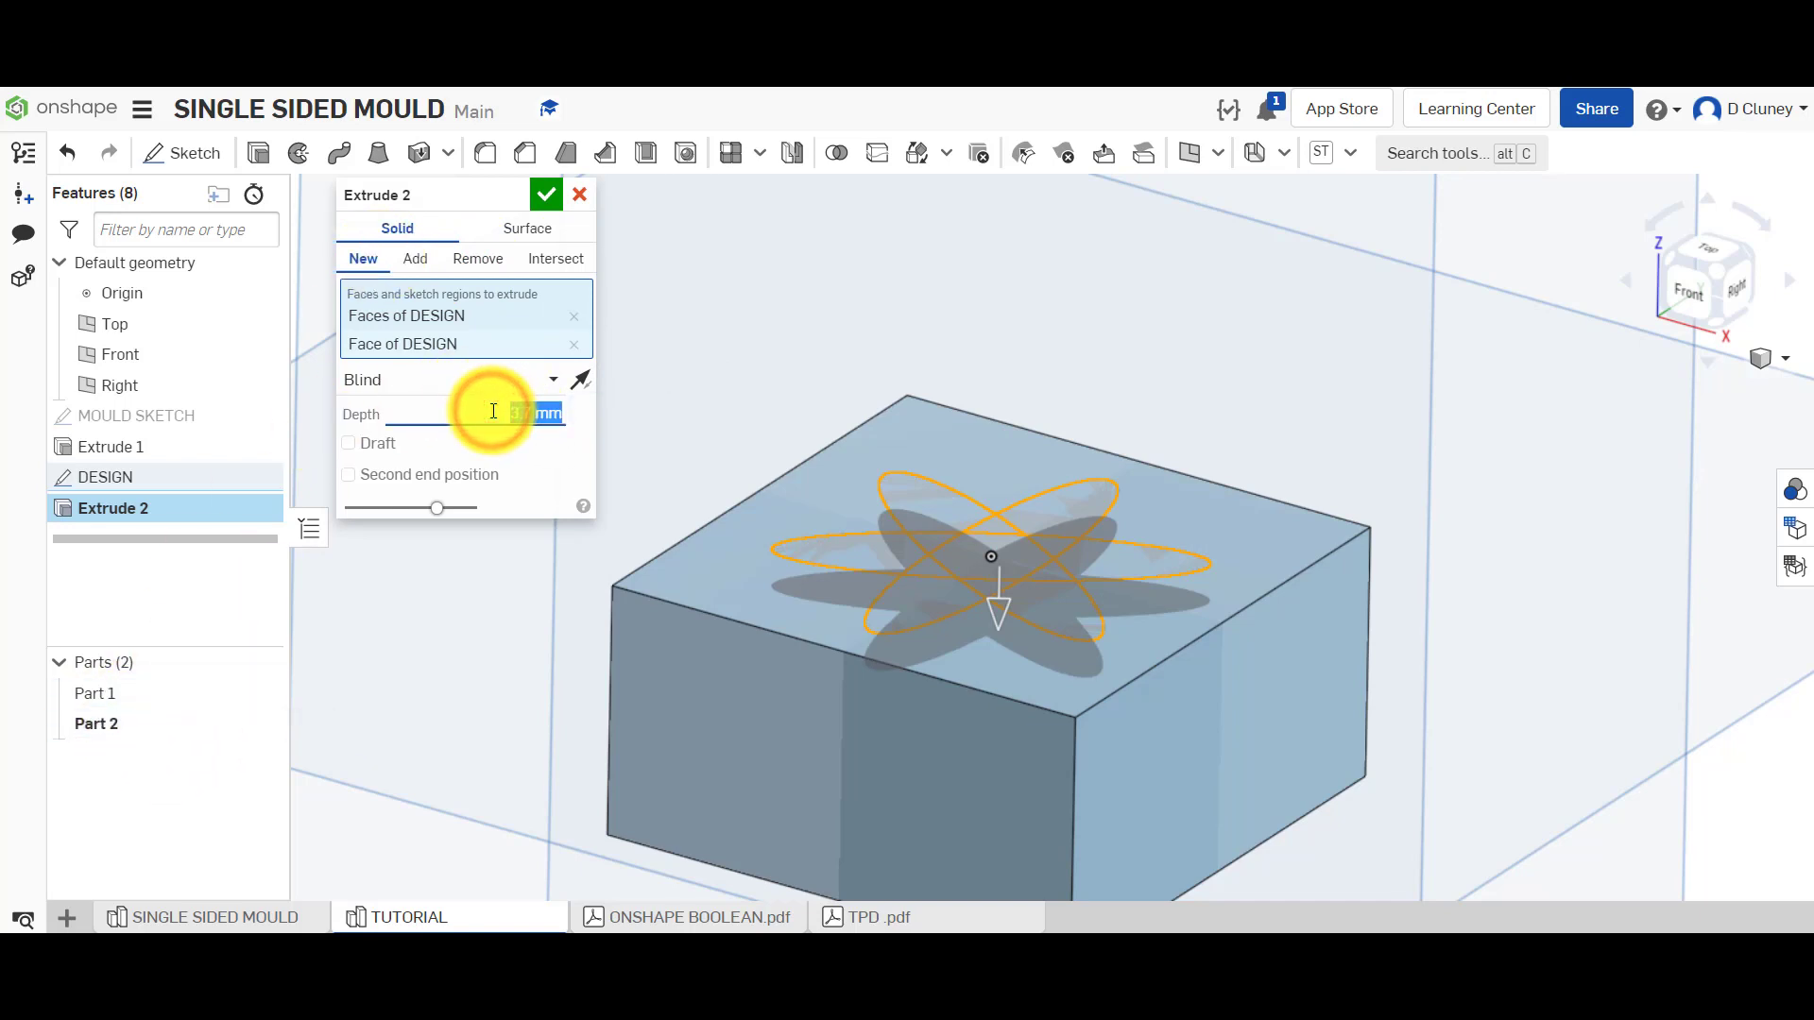
type("8")
left_click(582, 434)
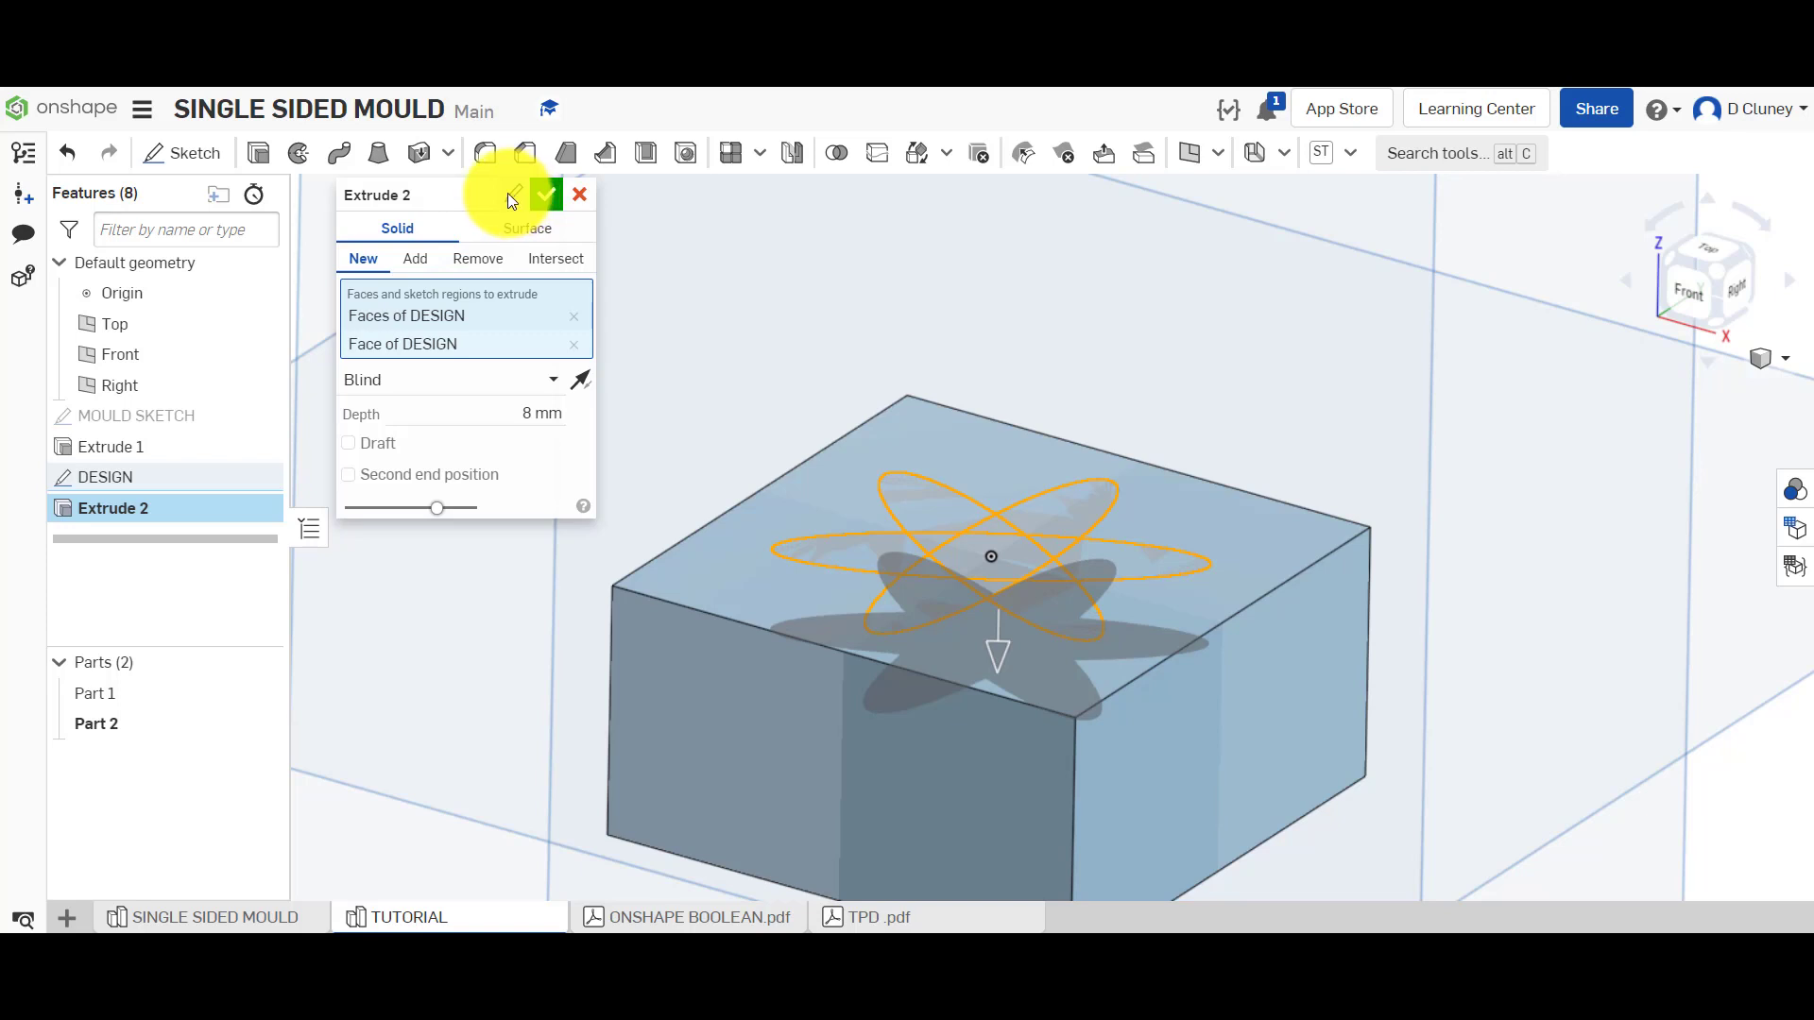
left_click(544, 195)
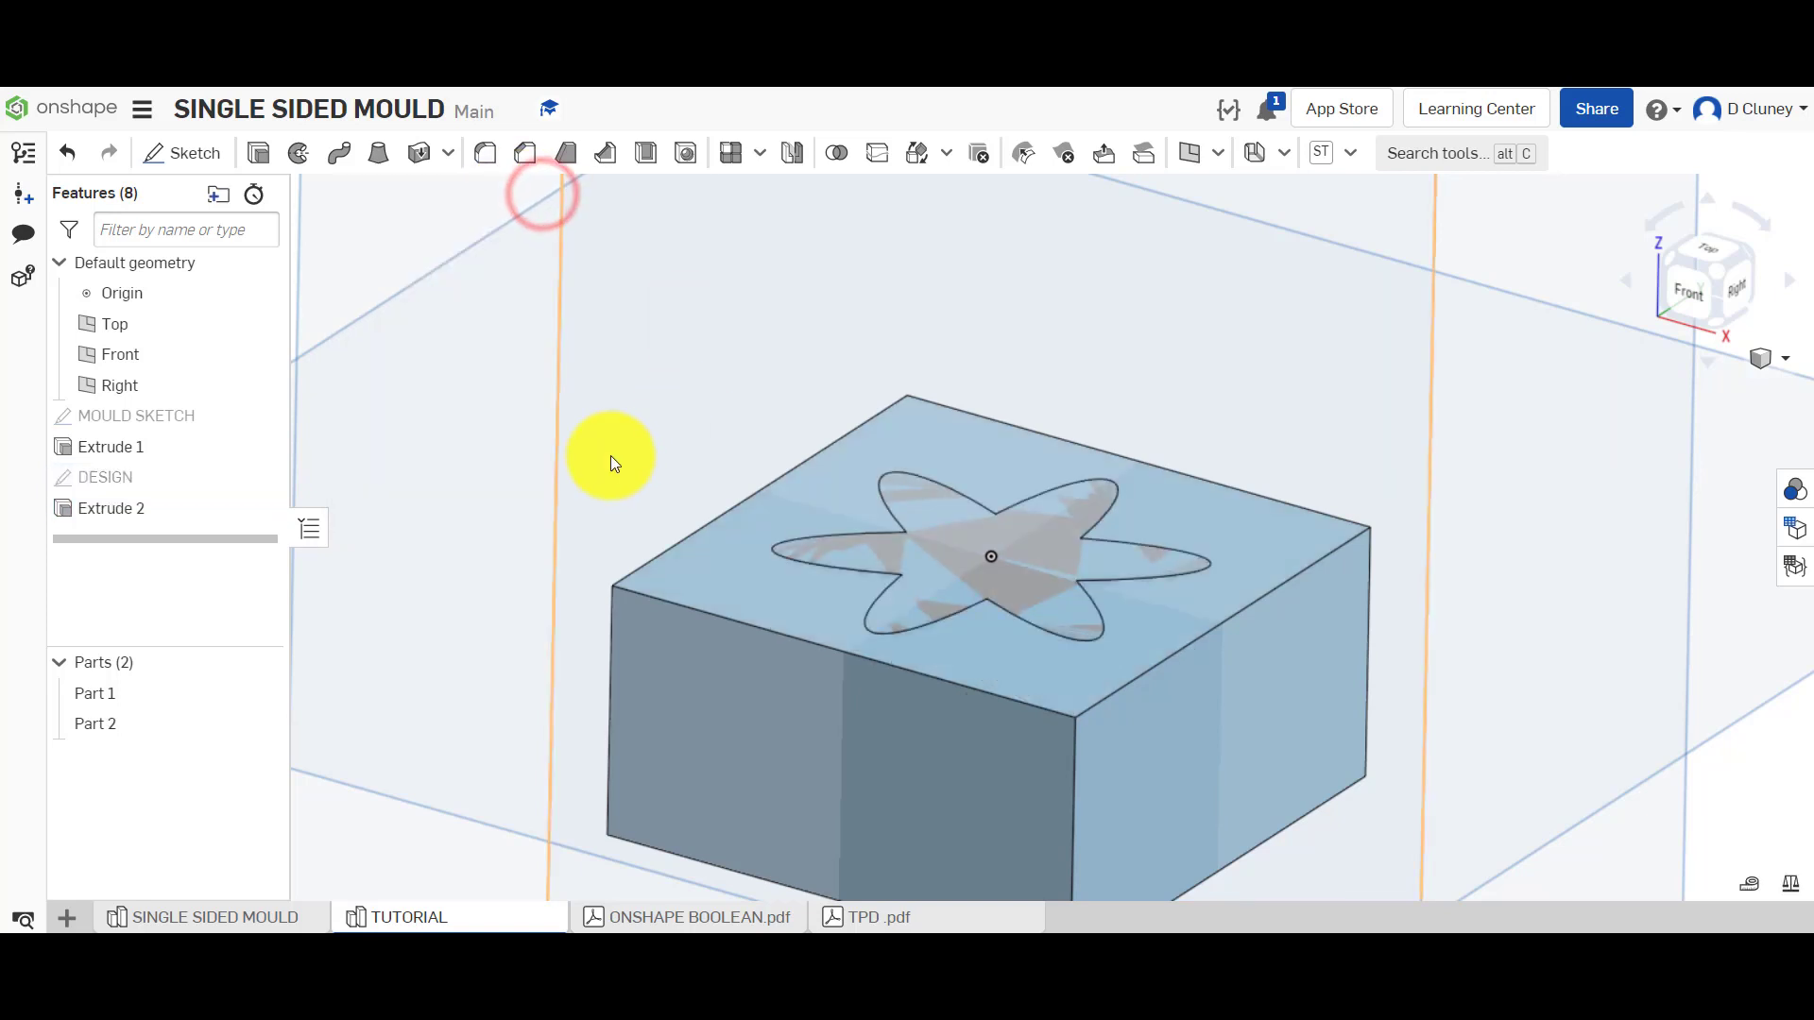
Rename Part 1, the block, as MOULD
left_click(144, 695)
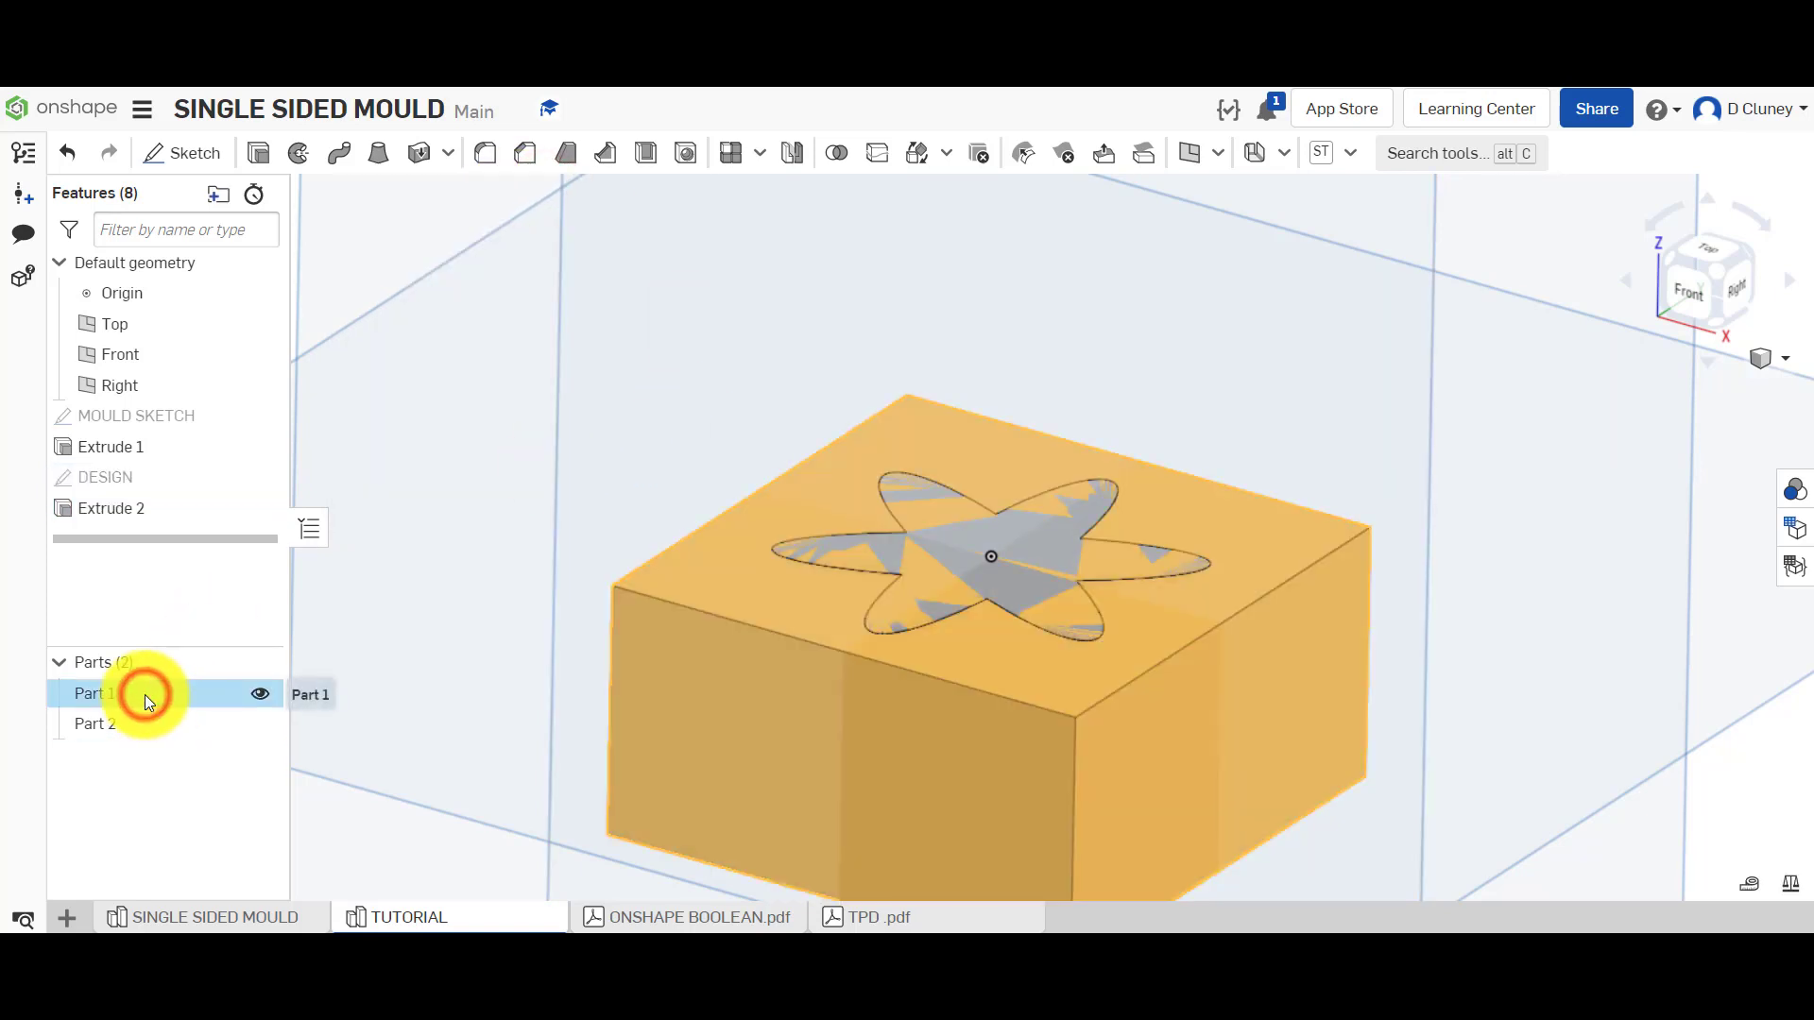
right_click(145, 695)
left_click(242, 297)
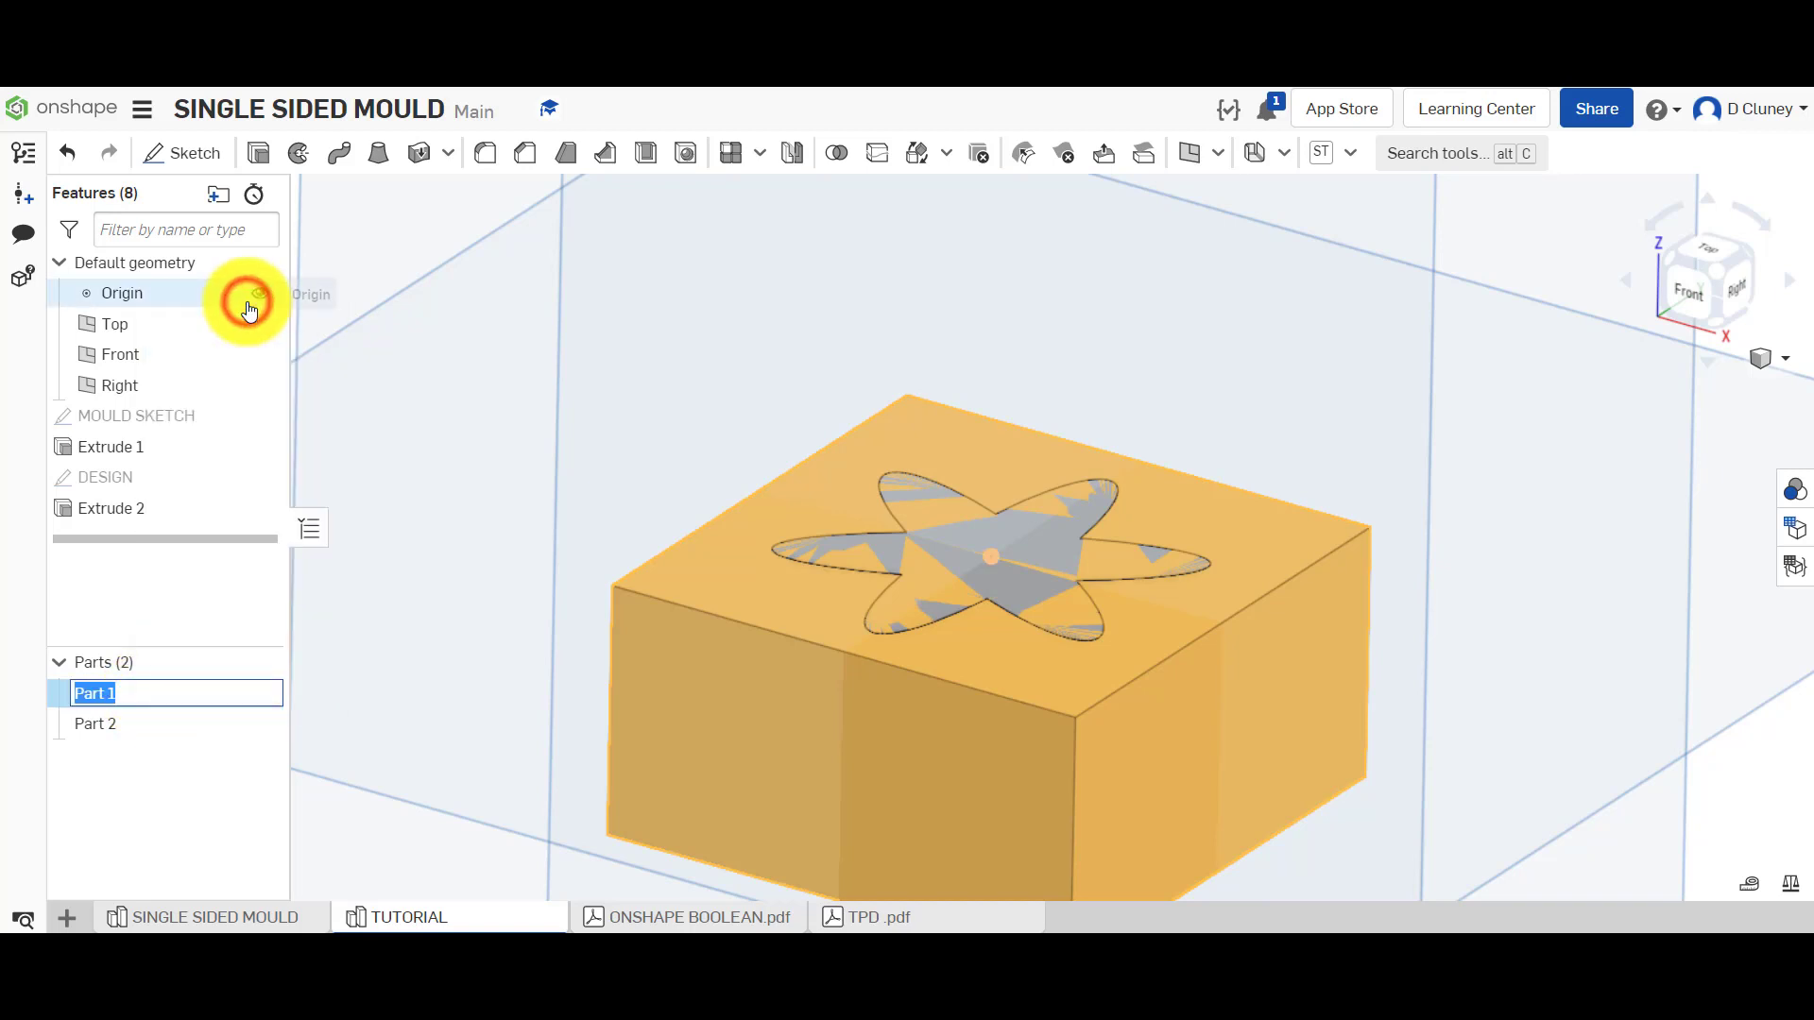
type("MOULD")
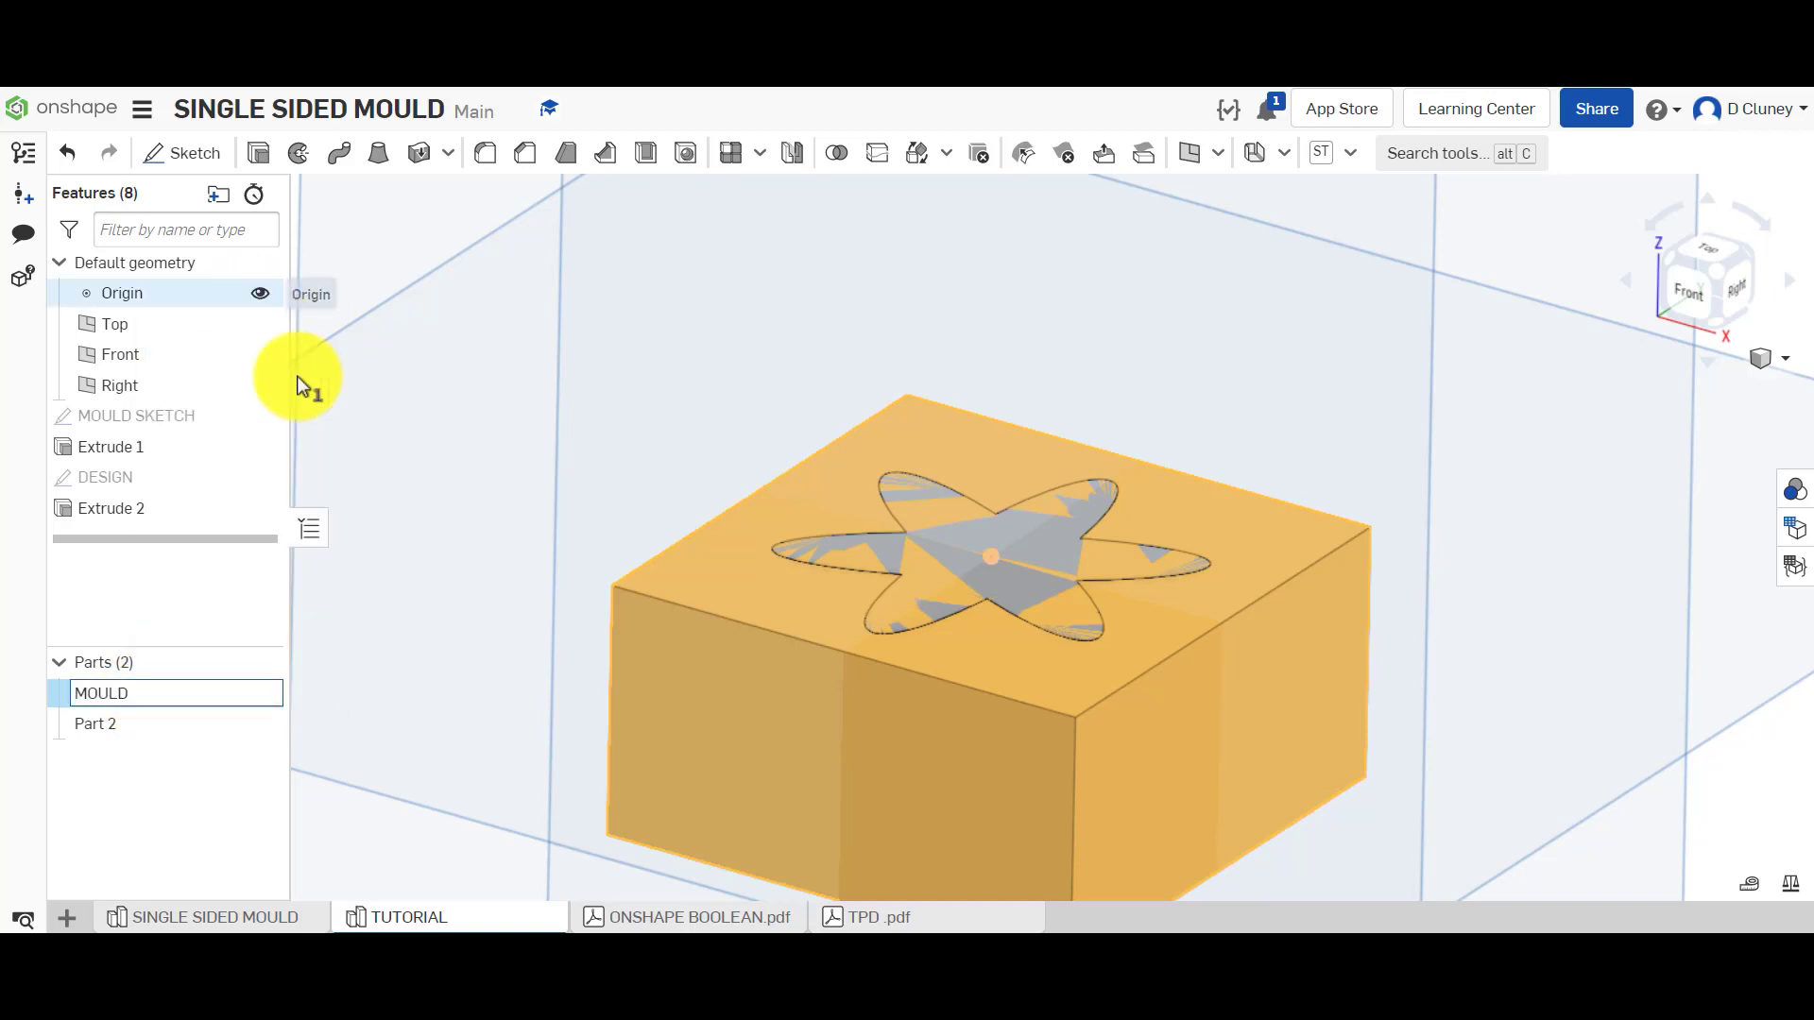
left_click(381, 818)
Clear the current selection of parts and planes
left_click(162, 725)
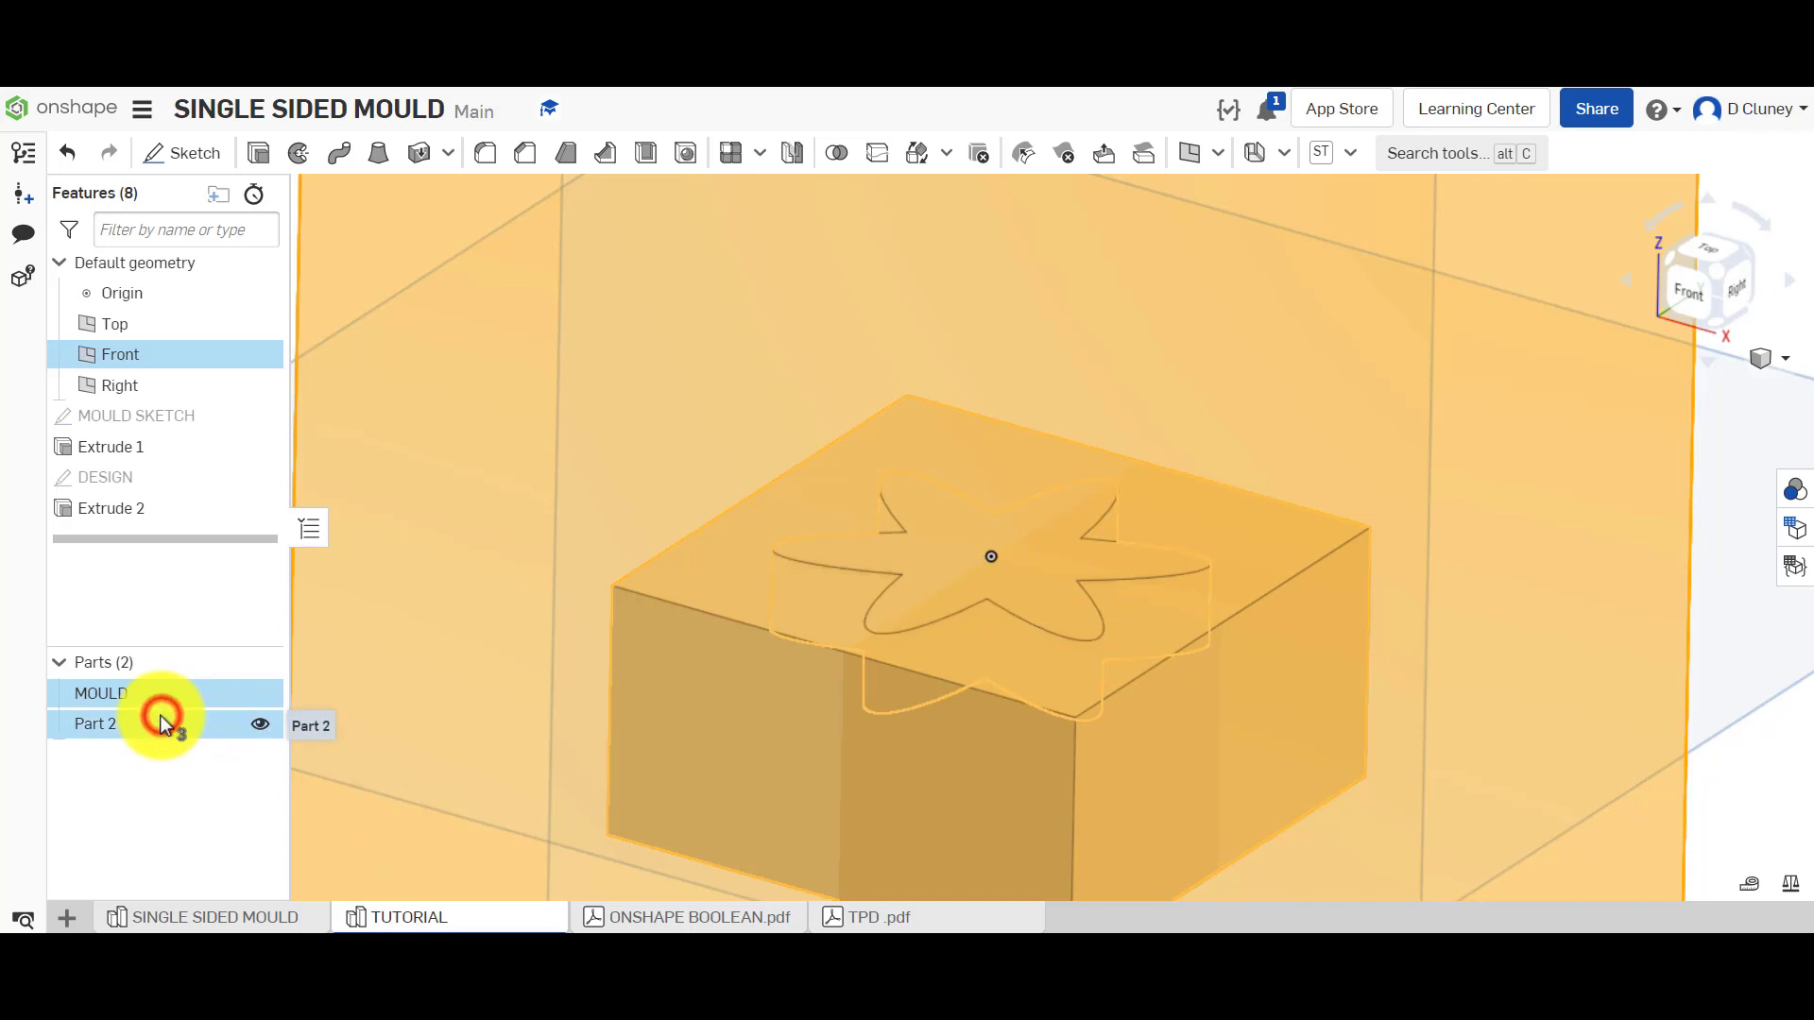
left_click(338, 808)
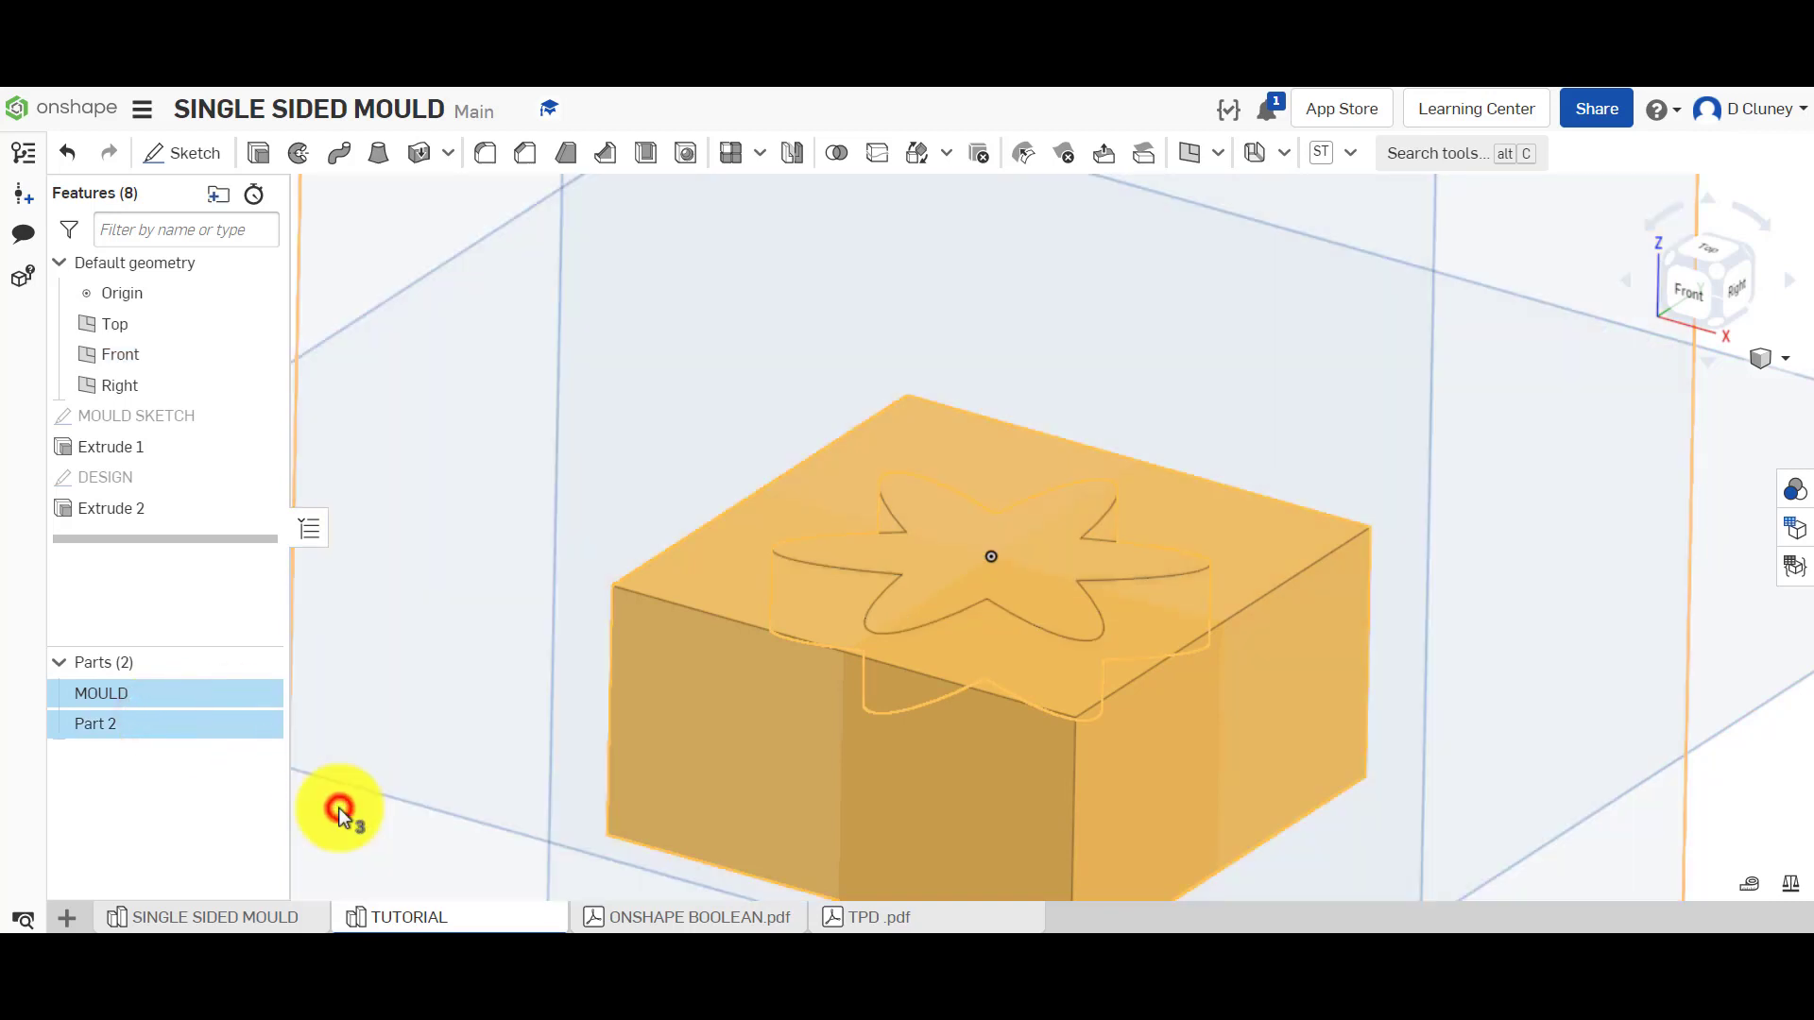
left_click(169, 724)
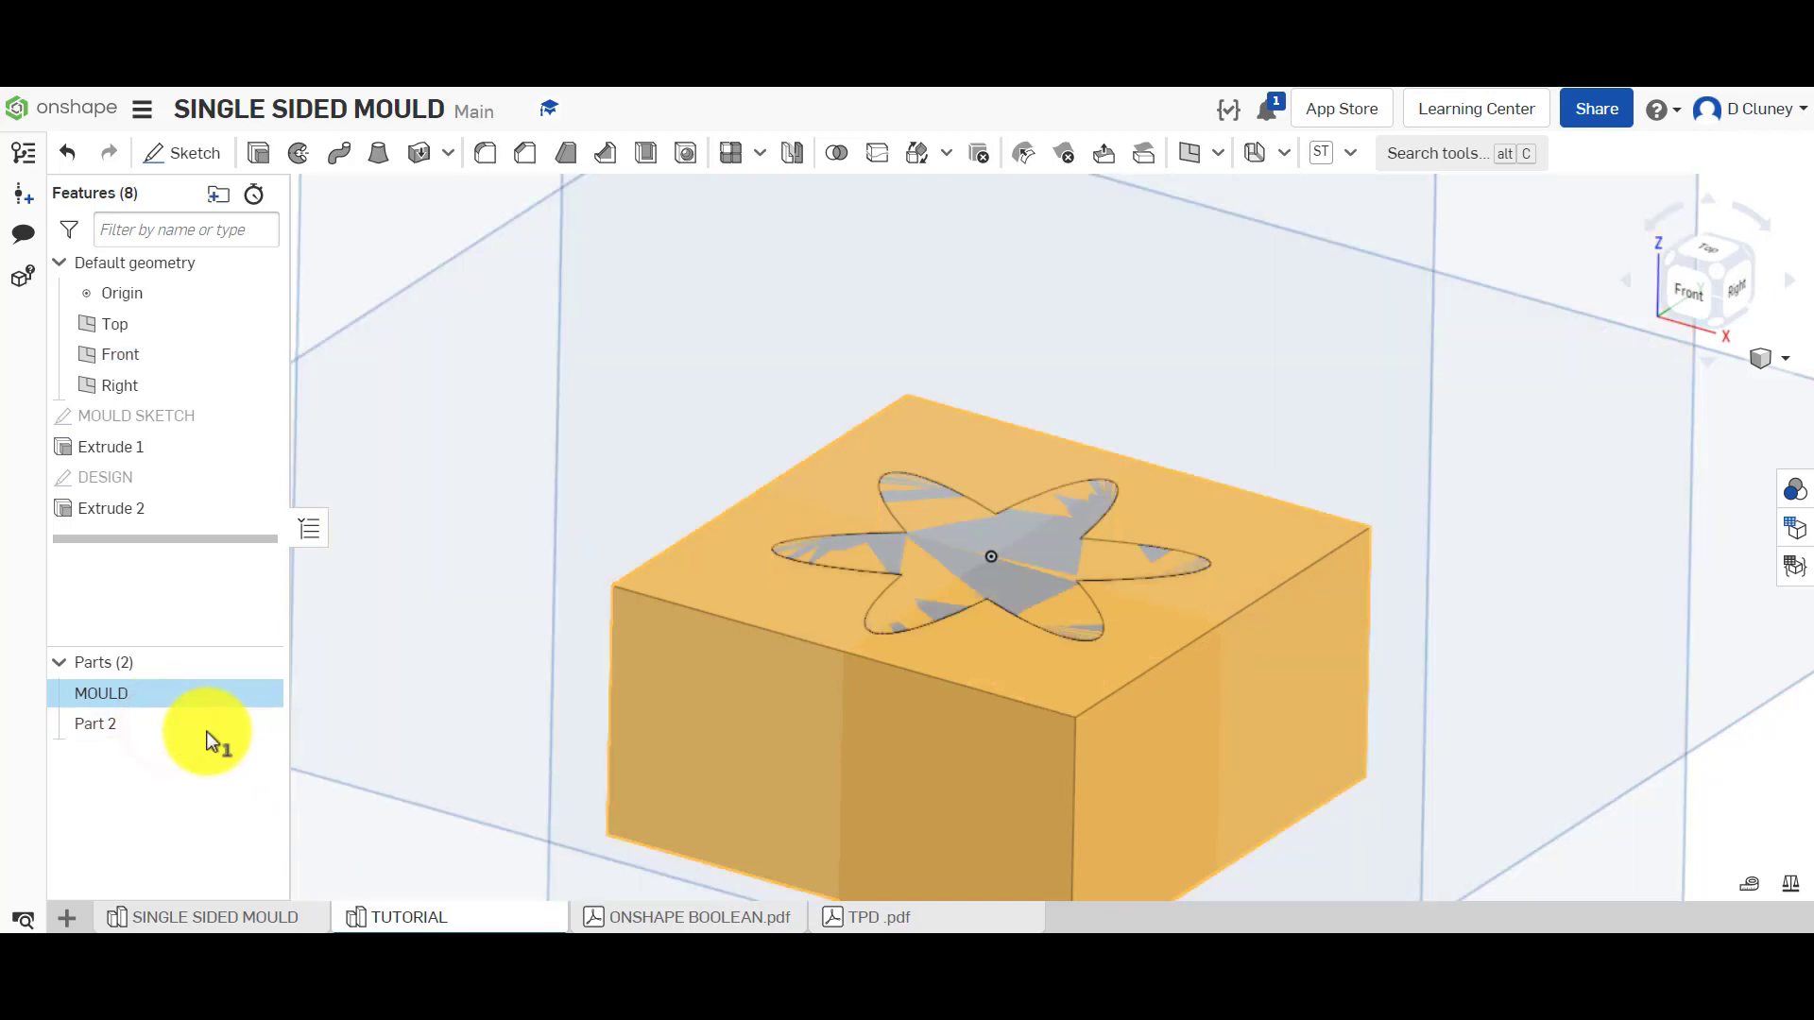
left_click(388, 831)
scroll(373, 732, "up", 2)
scroll(375, 729, "down", 3)
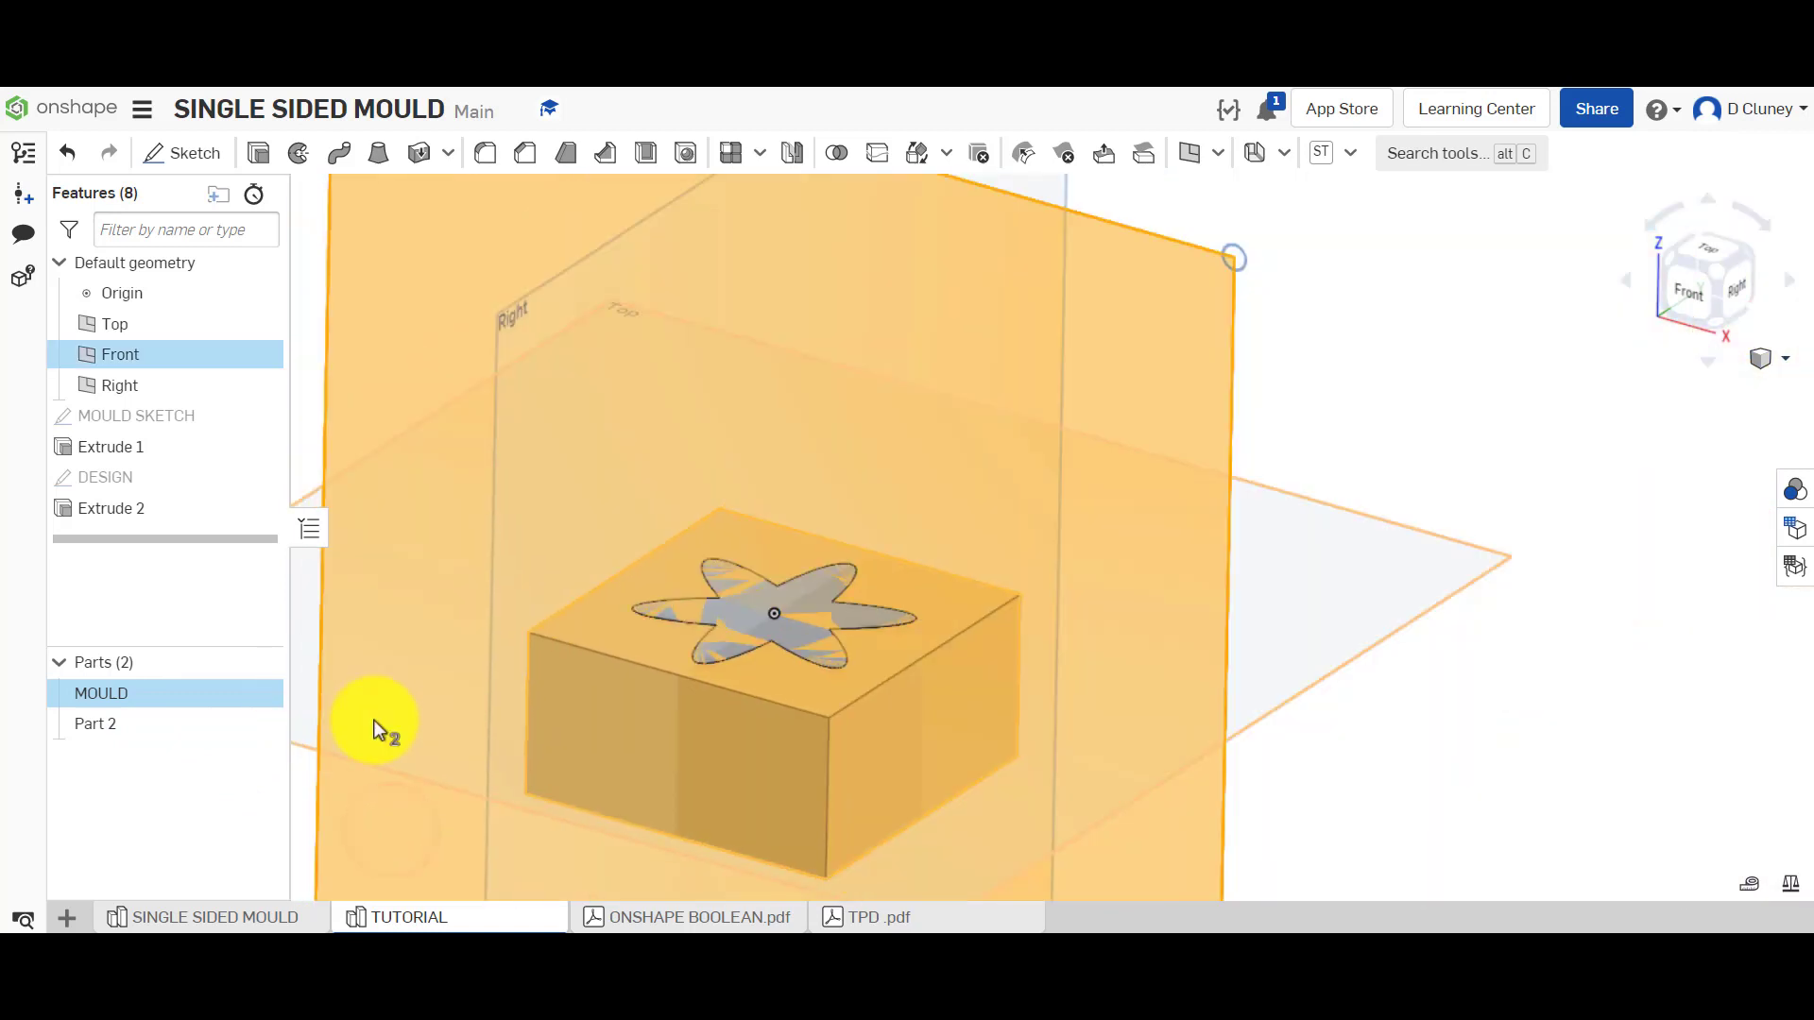
left_click(1314, 417)
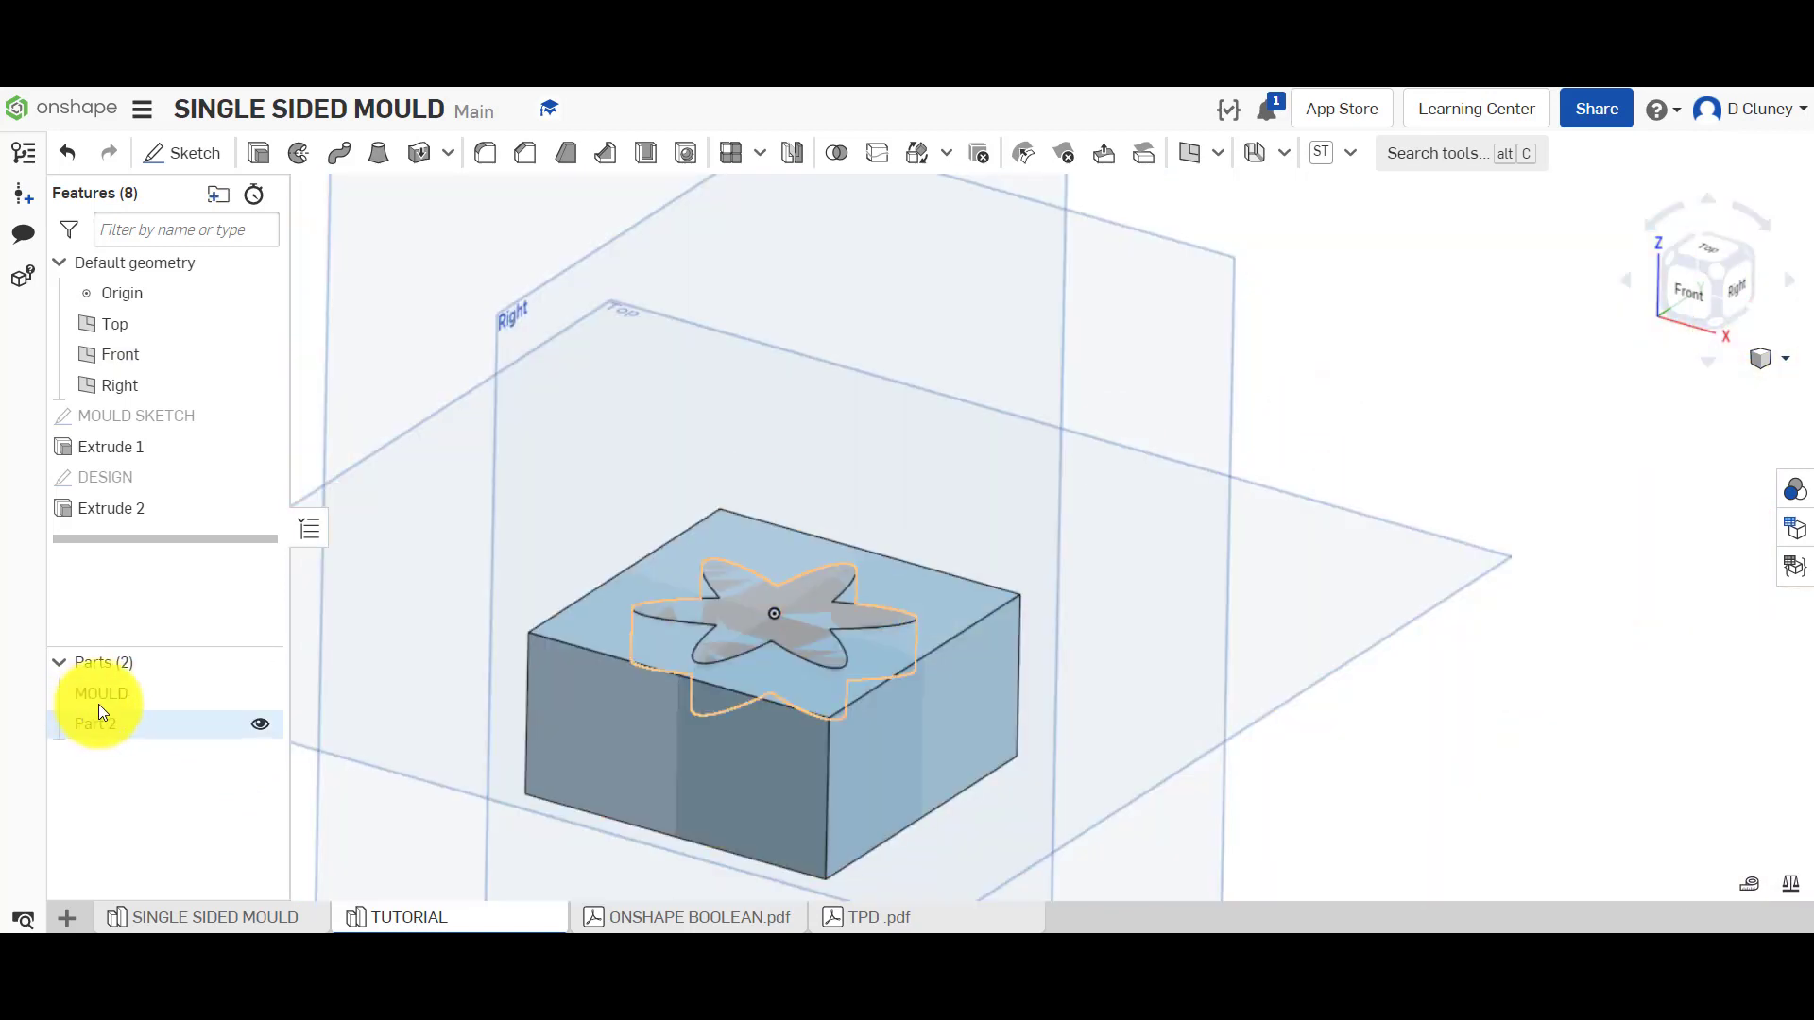
Rename Part 2, the flower-shaped part, as DESIGN
left_click(154, 718)
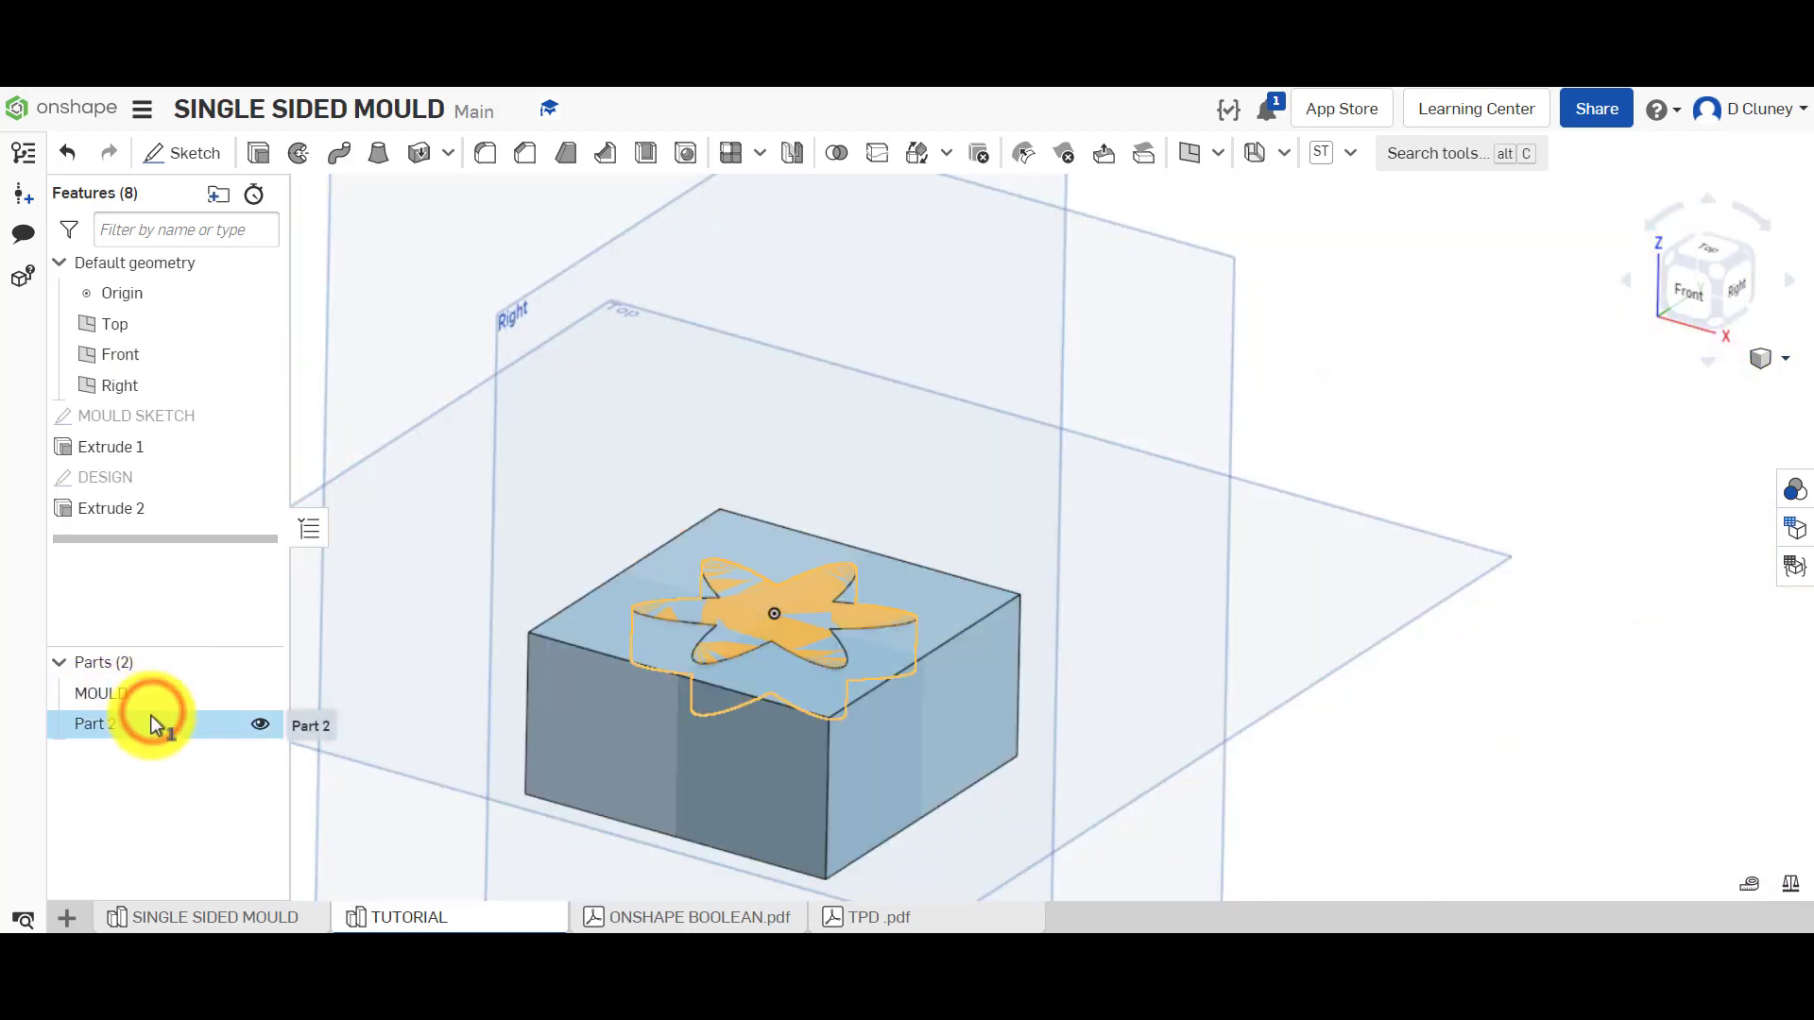
right_click(151, 716)
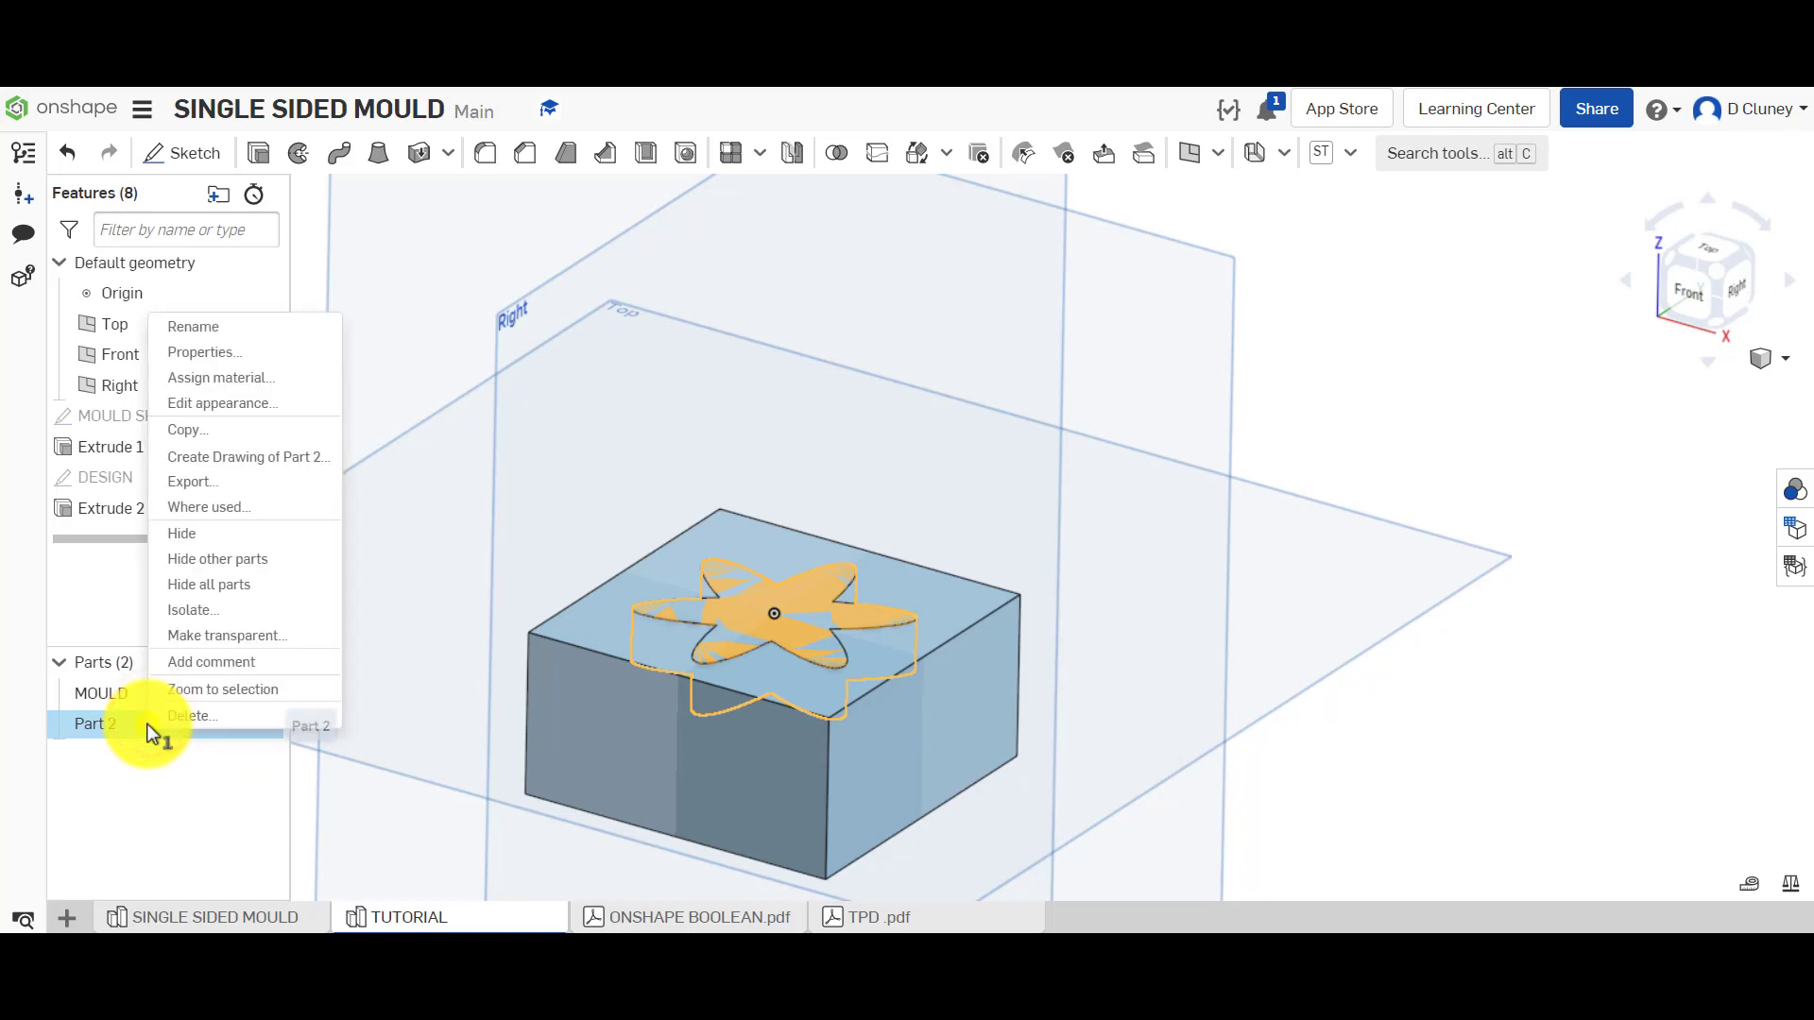
left_click(267, 328)
type("DESIGN")
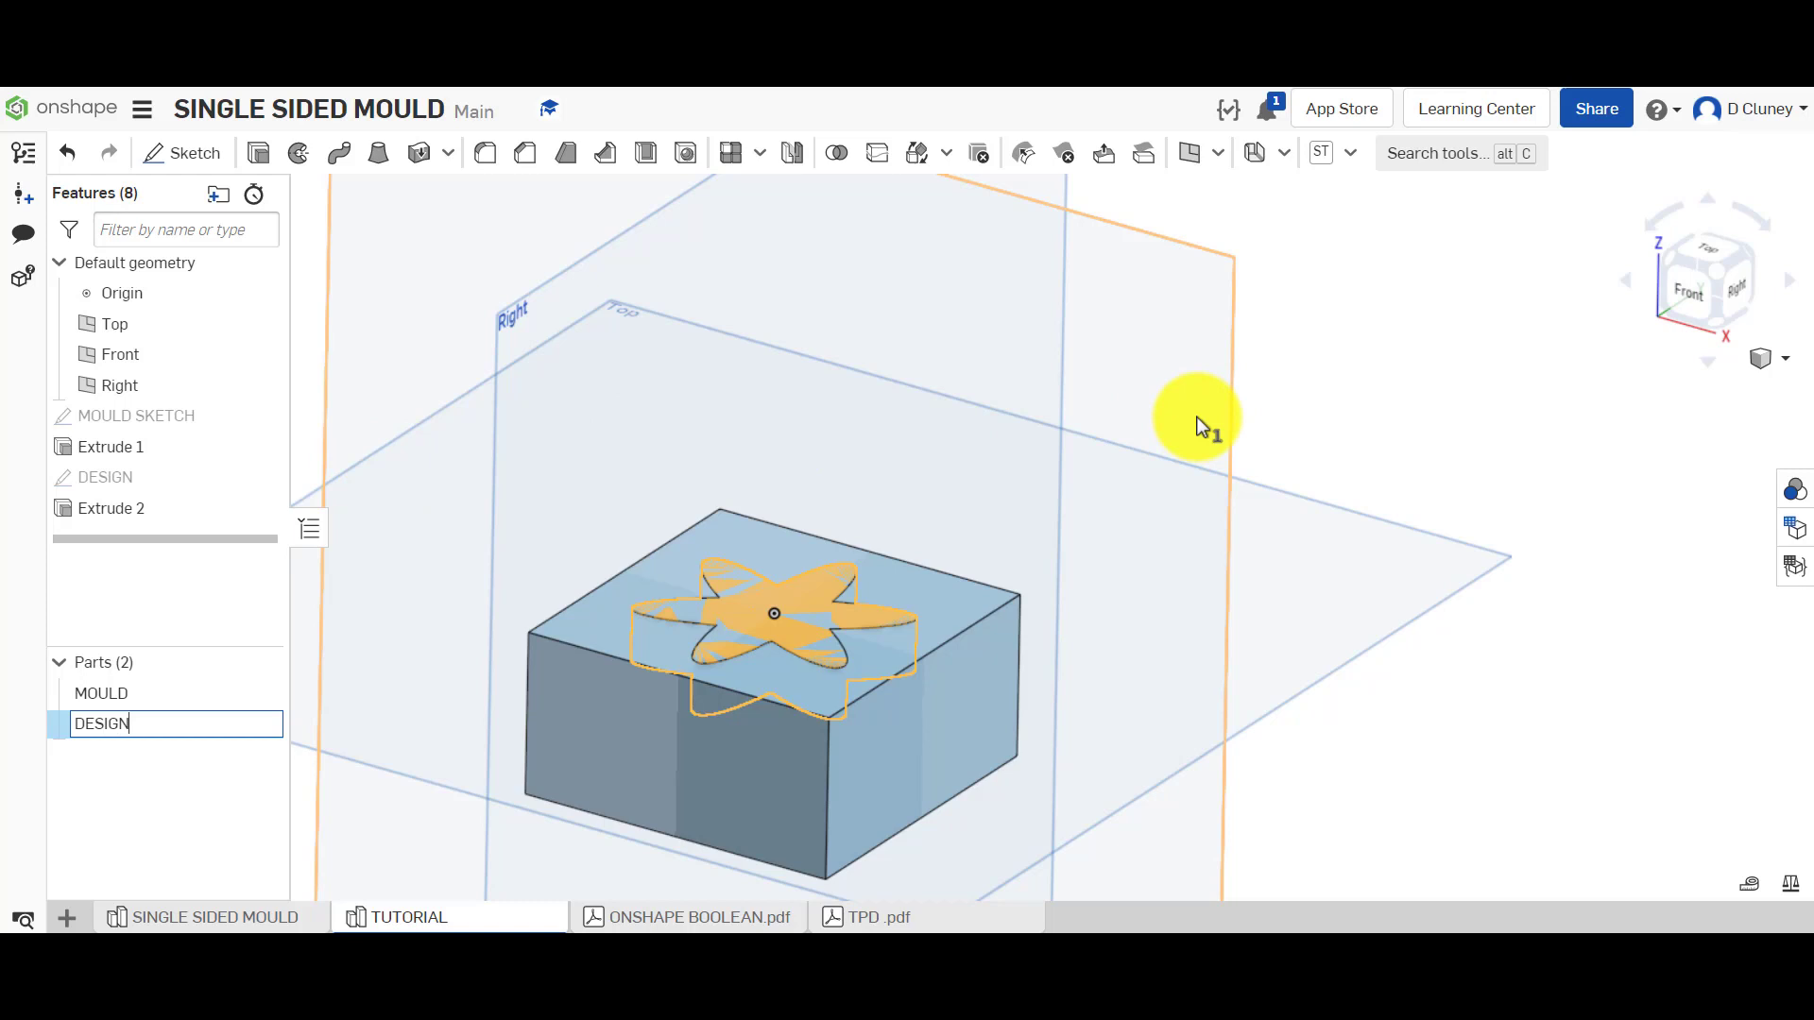
left_click(1290, 435)
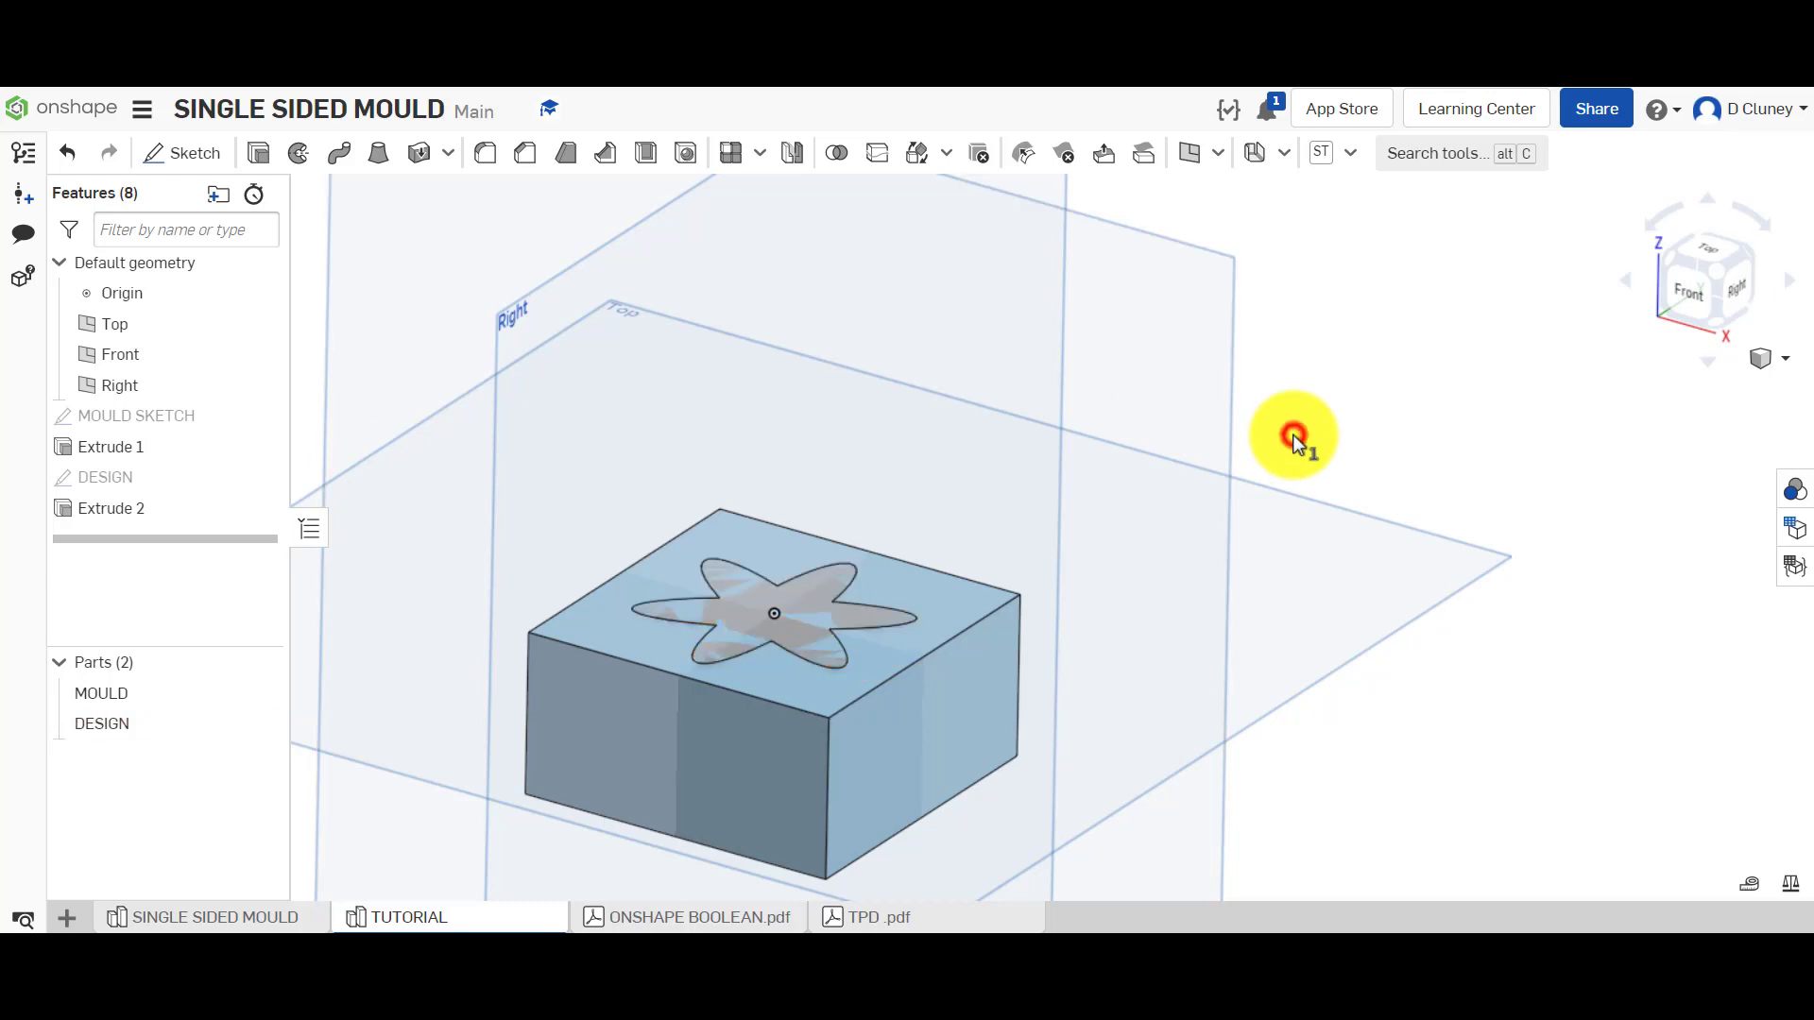
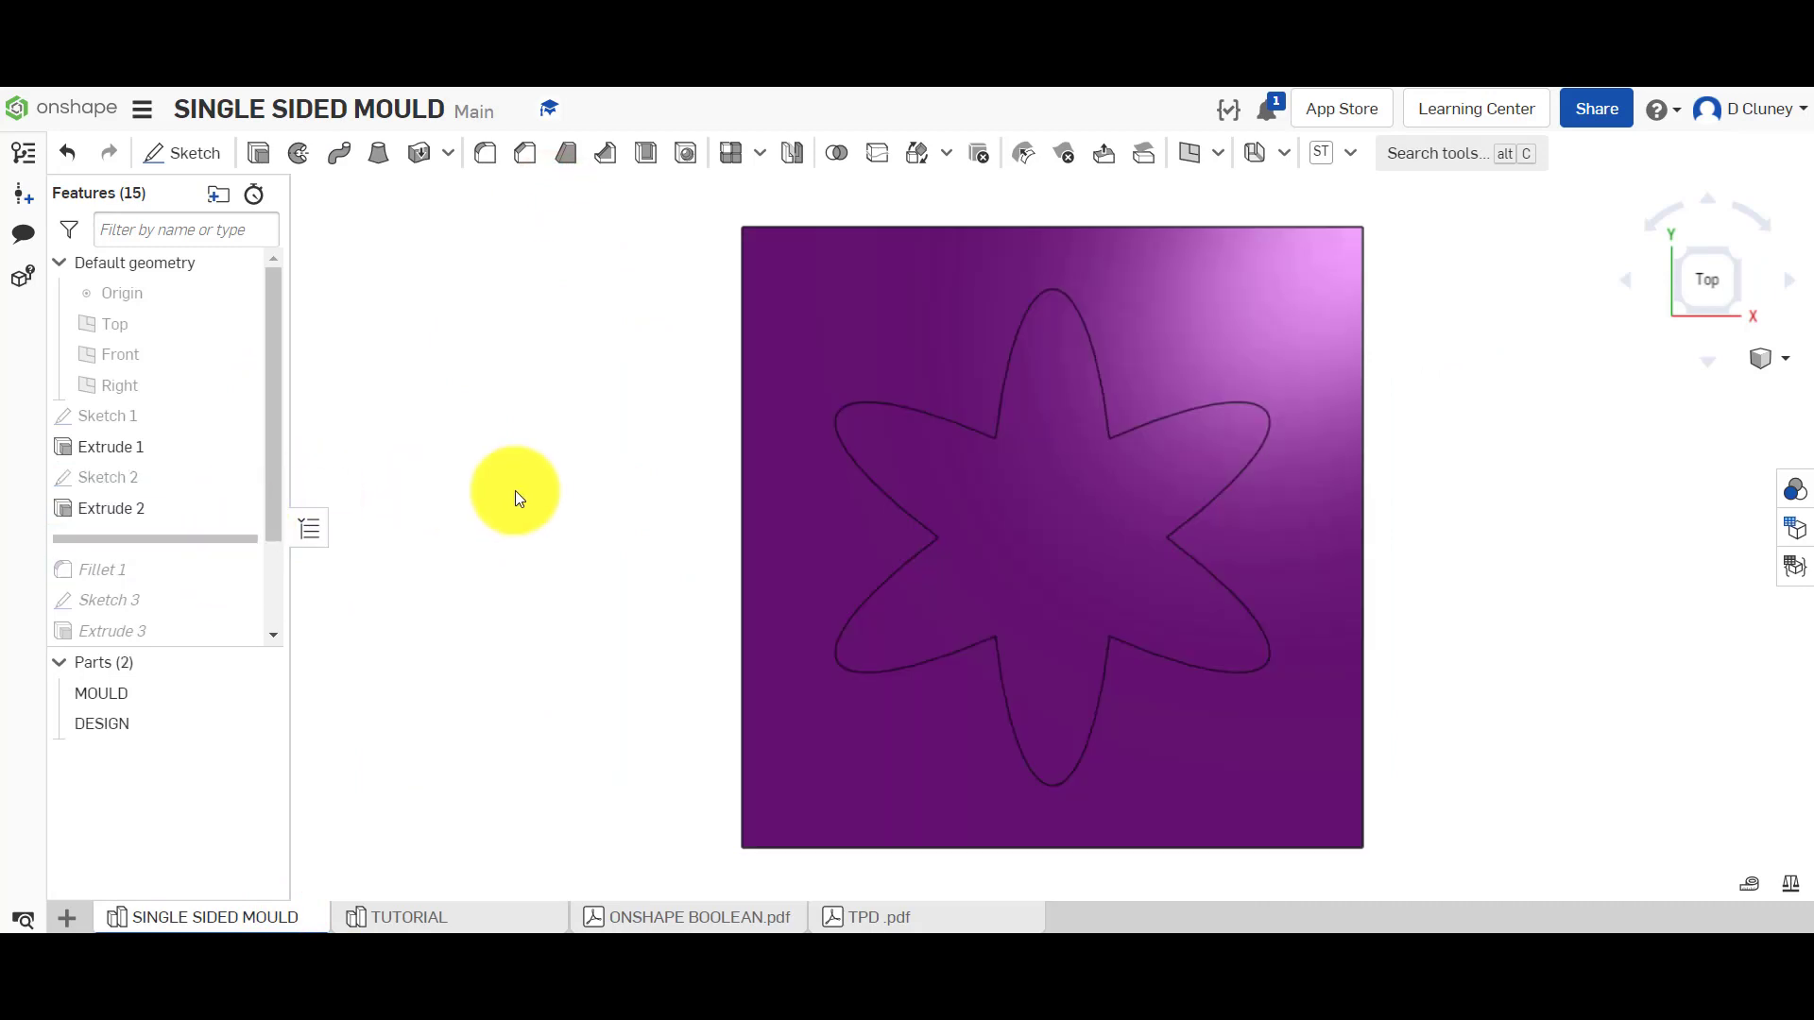
Hide the MOULD part in the SINGLE SIDED MOULD studio and roll the feature history forward past Fillet 1
left_click(261, 697)
right_click_drag(1376, 539, 1113, 485)
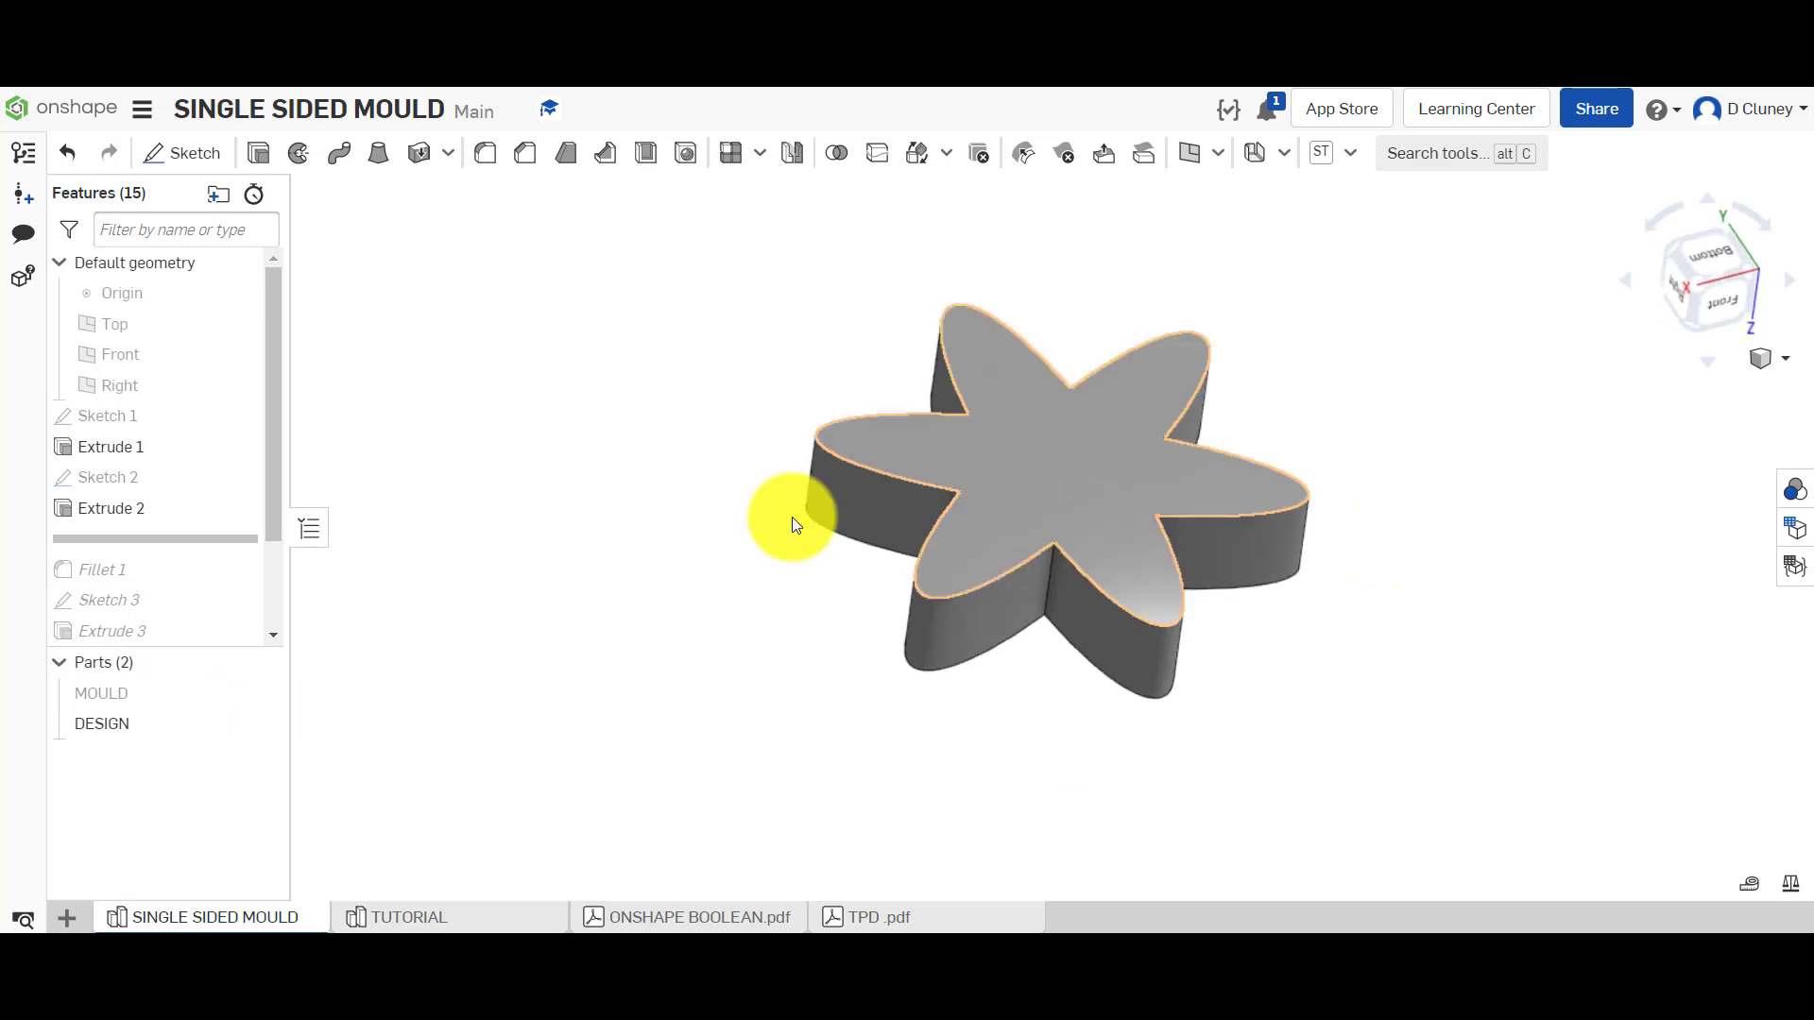
left_click_drag(204, 541, 209, 586)
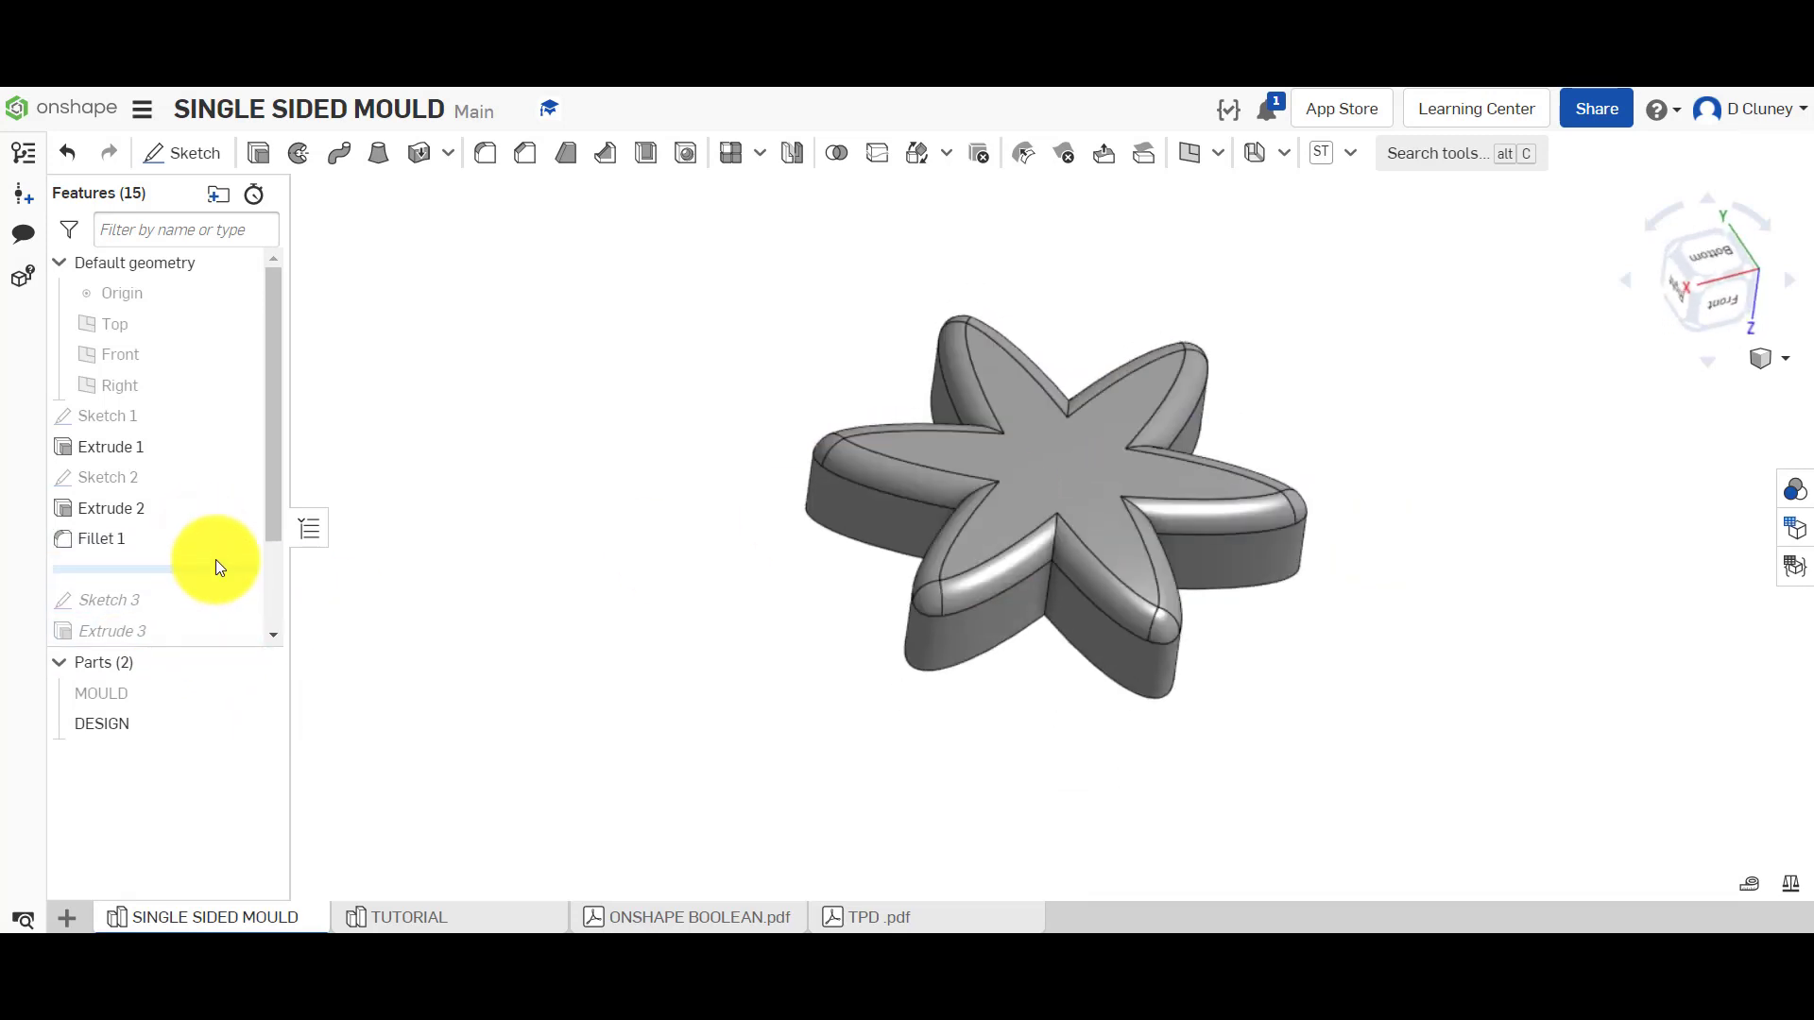
Examine the settings of Fillet 1 on the finished example's design part
right_click(115, 540)
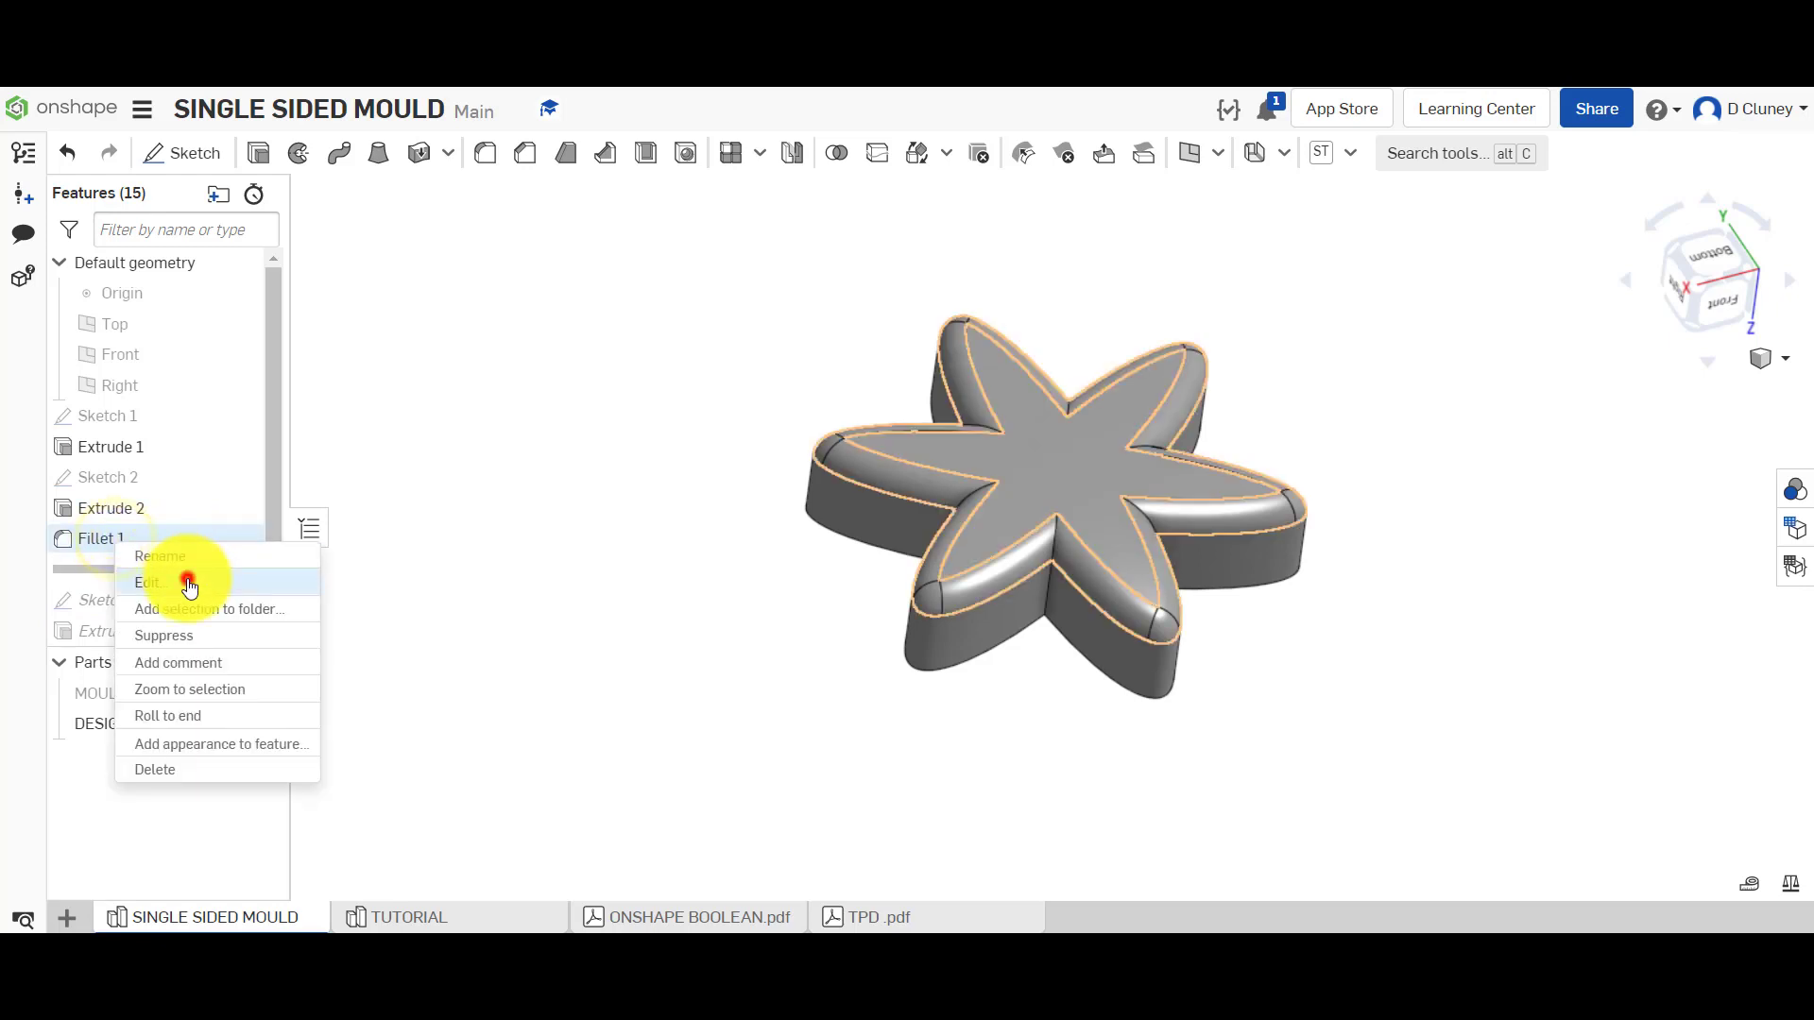
left_click(189, 586)
left_click(583, 195)
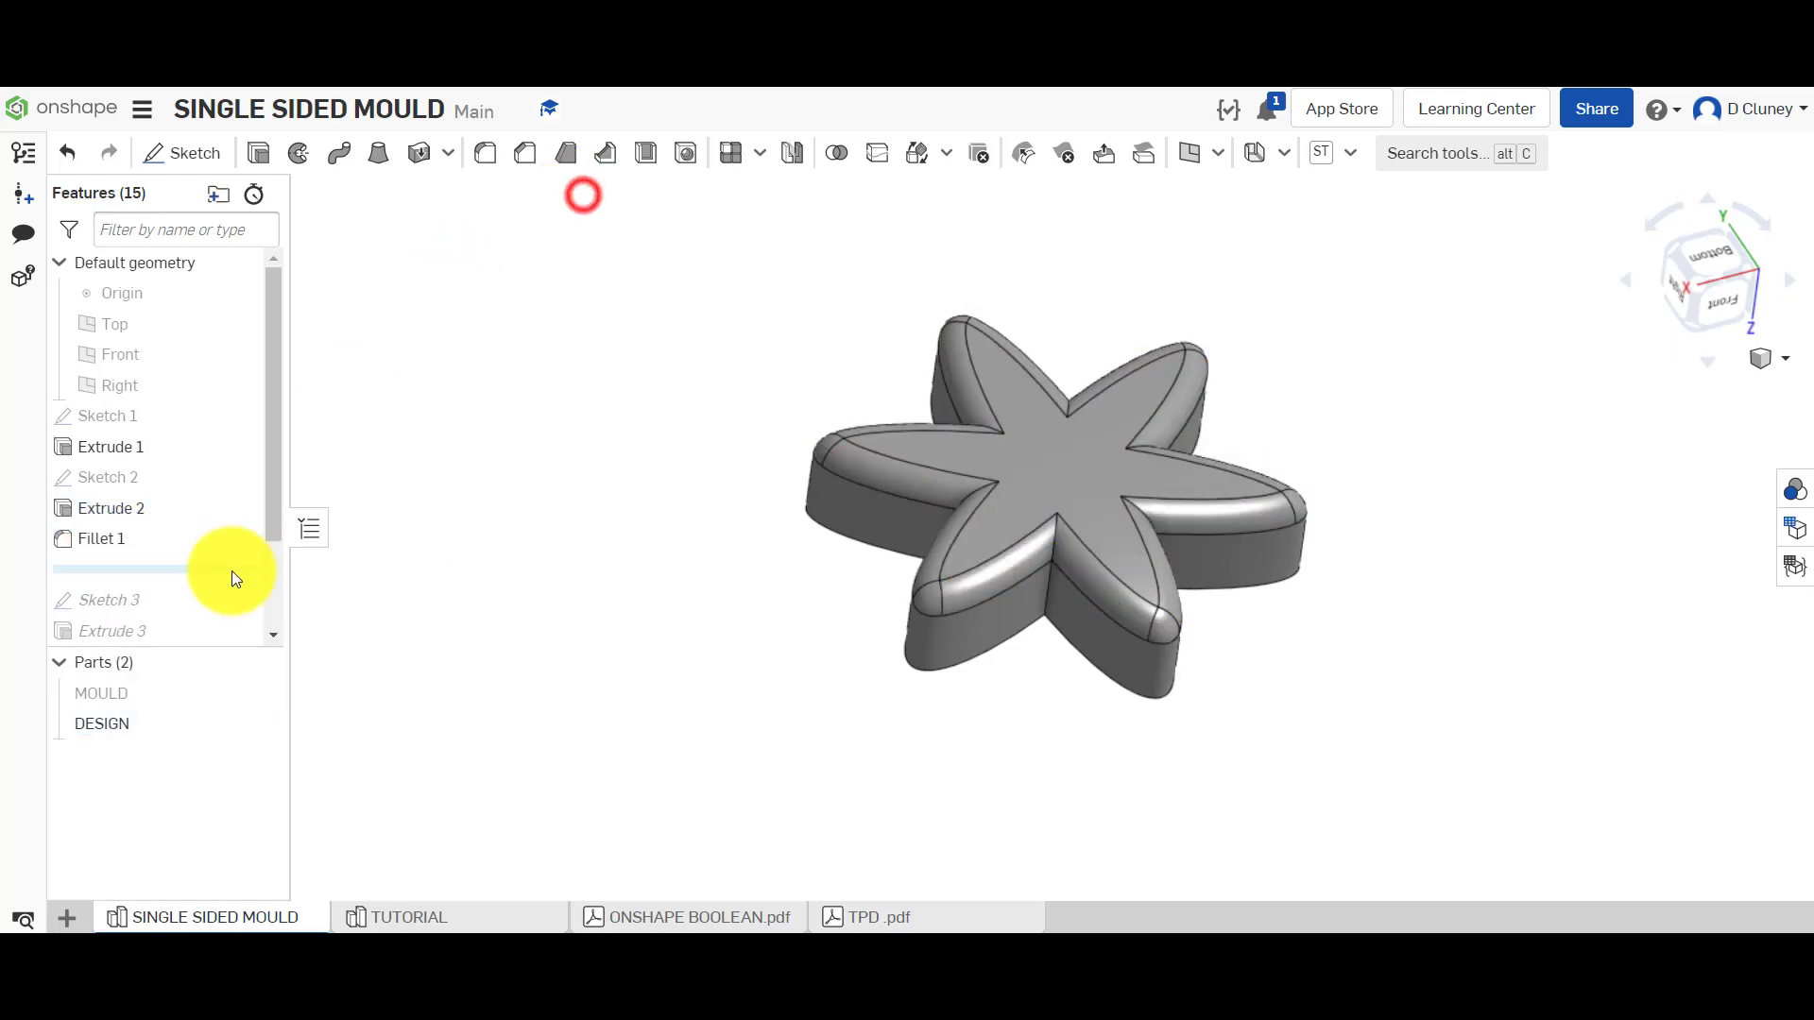
Roll the finished example's history forward past Extrude 3 and examine the settings of Extrude 3 and its source Sketch 3
left_click_drag(218, 571, 221, 623)
right_click(117, 571)
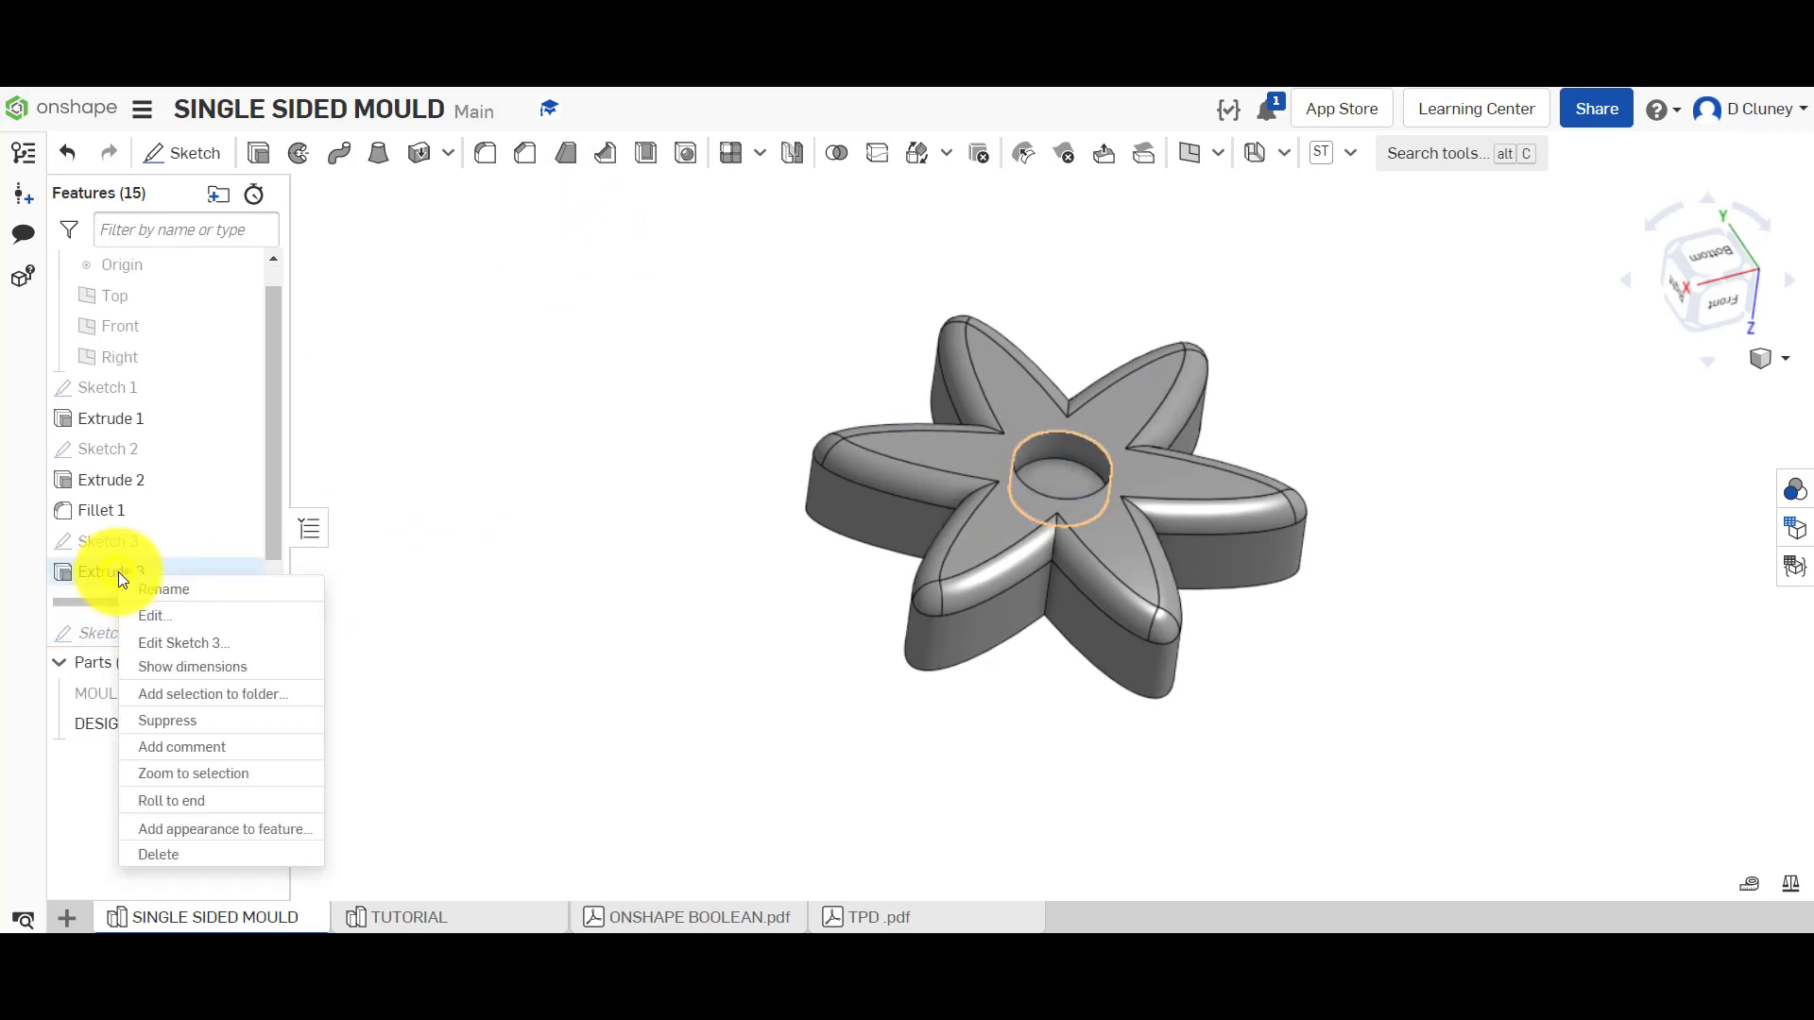
left_click(171, 612)
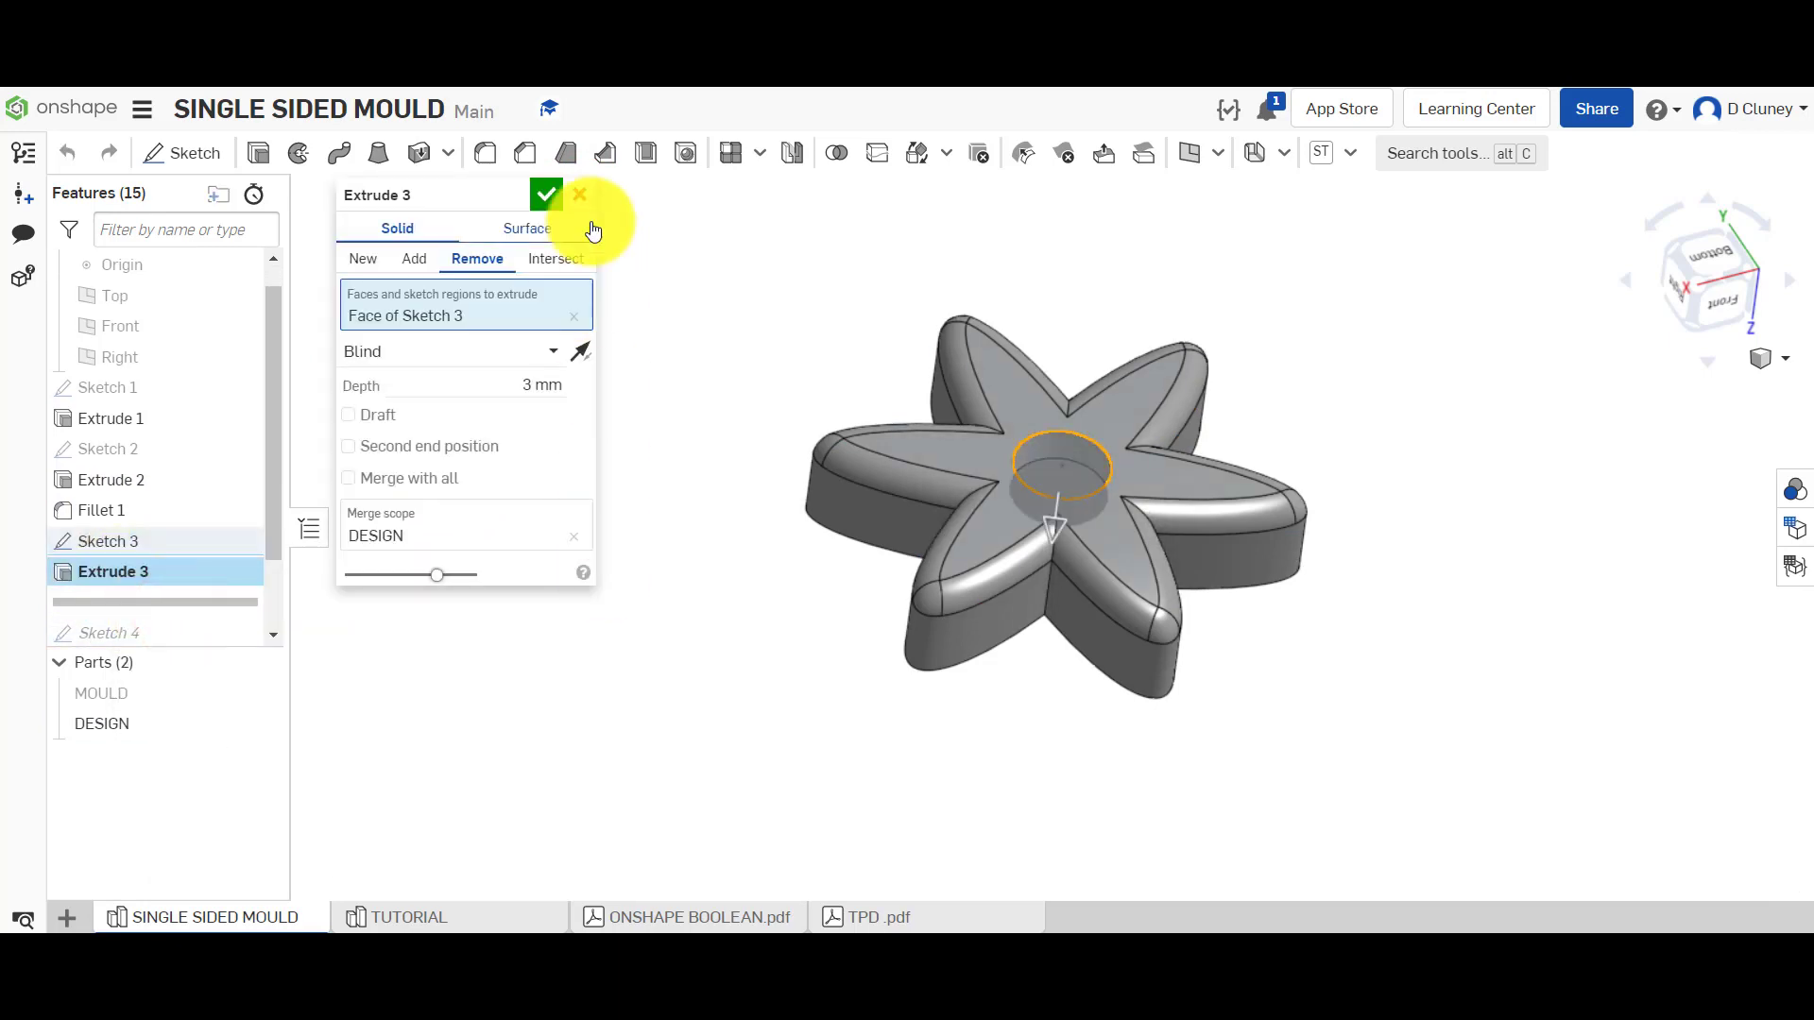
left_click(556, 196)
right_click(181, 540)
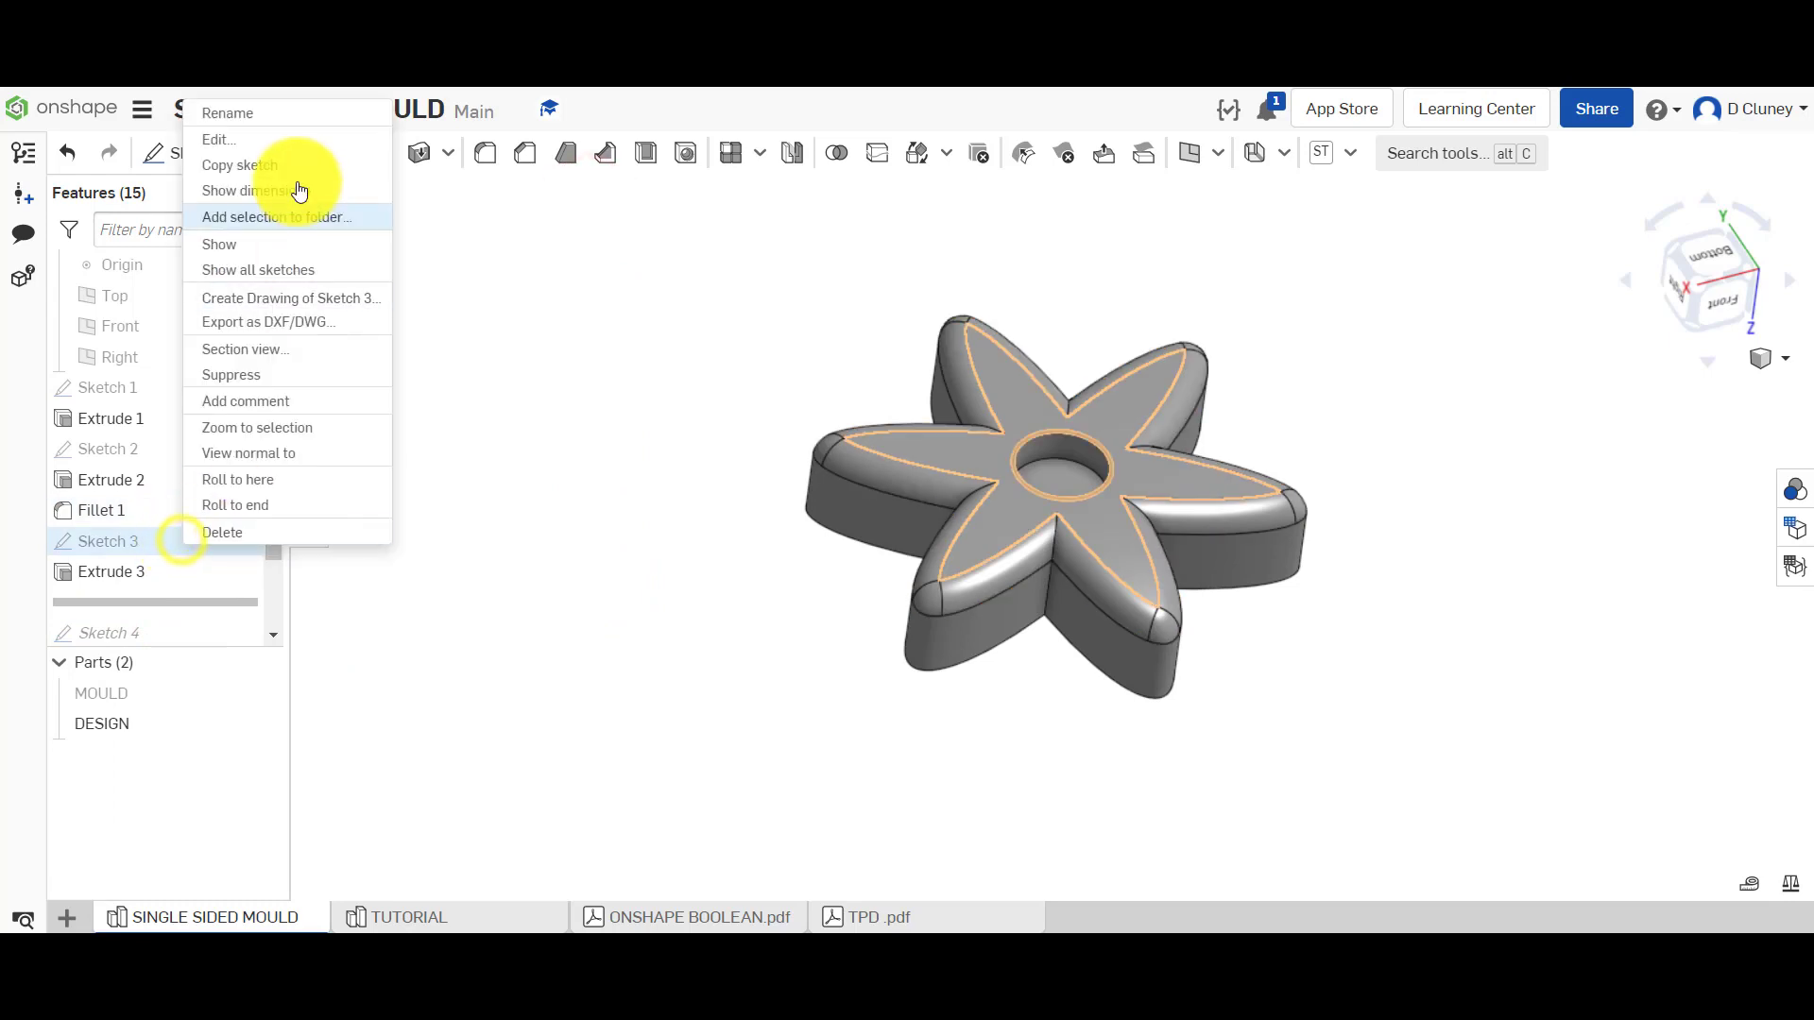
left_click(299, 144)
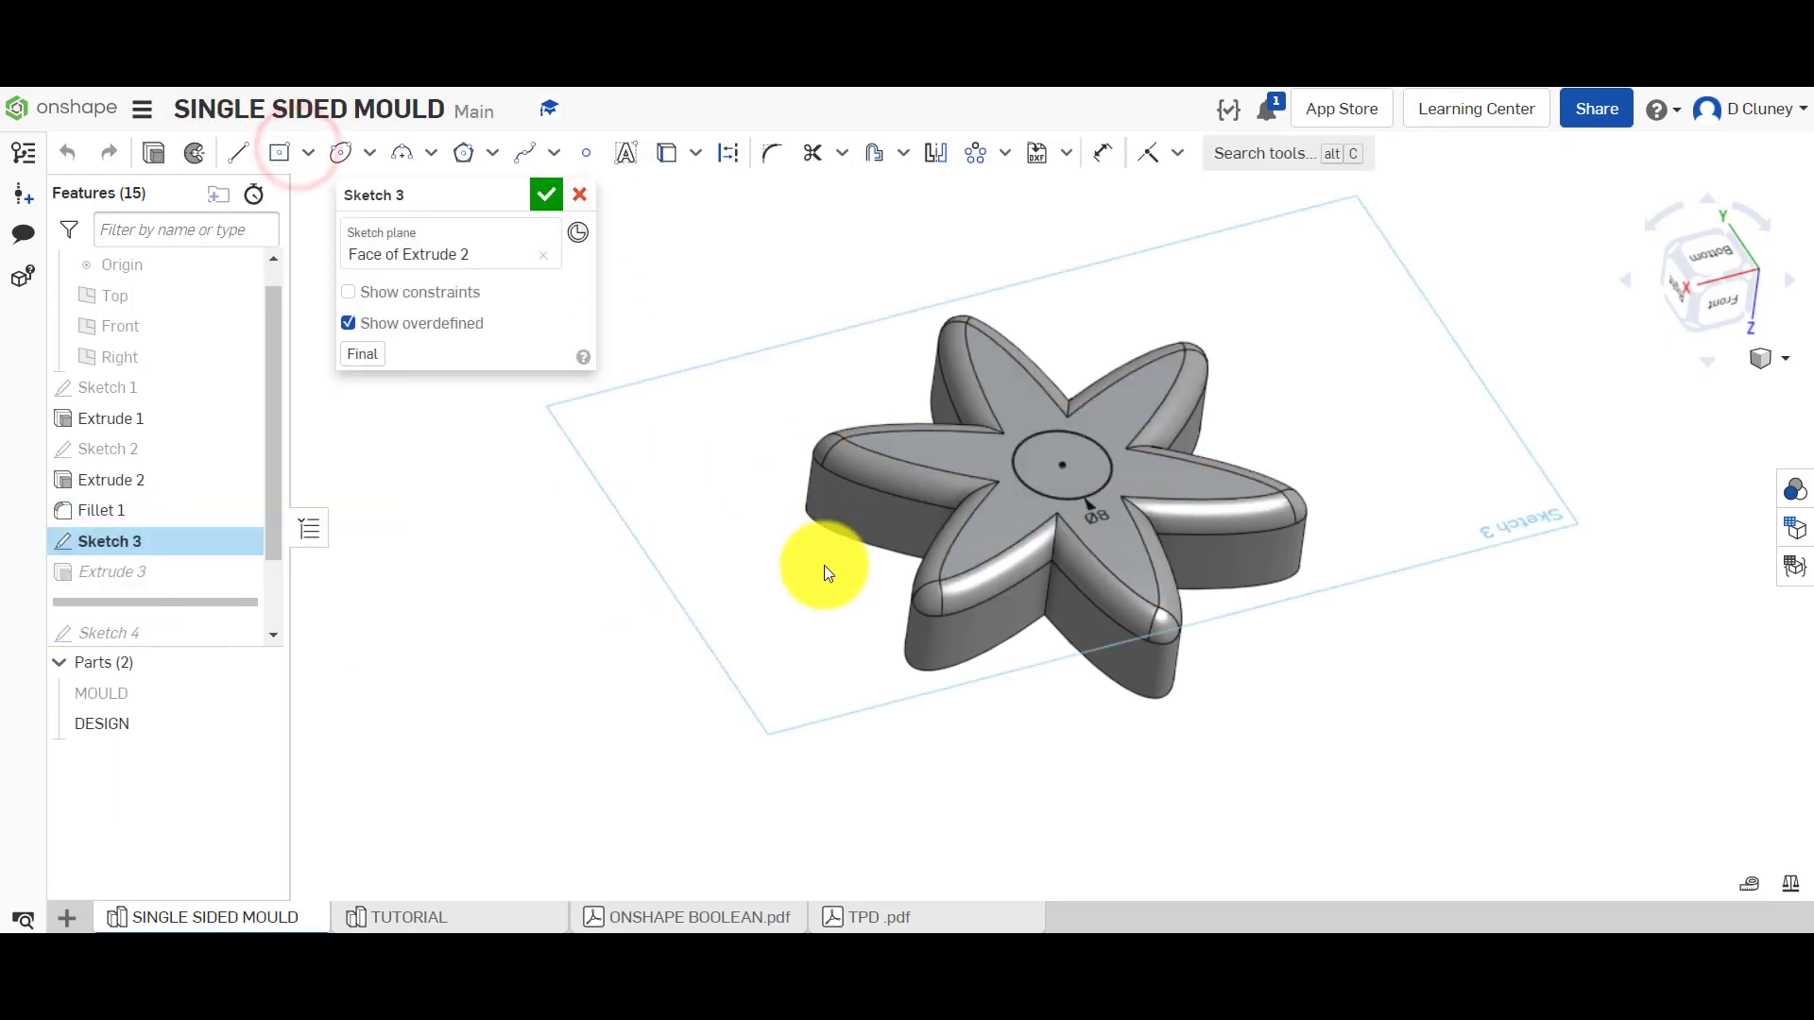
In the TUTORIAL studio, sketch an 8 mm diameter circle centred on the flower-shaped face of the DESIGN part
left_click(492, 916)
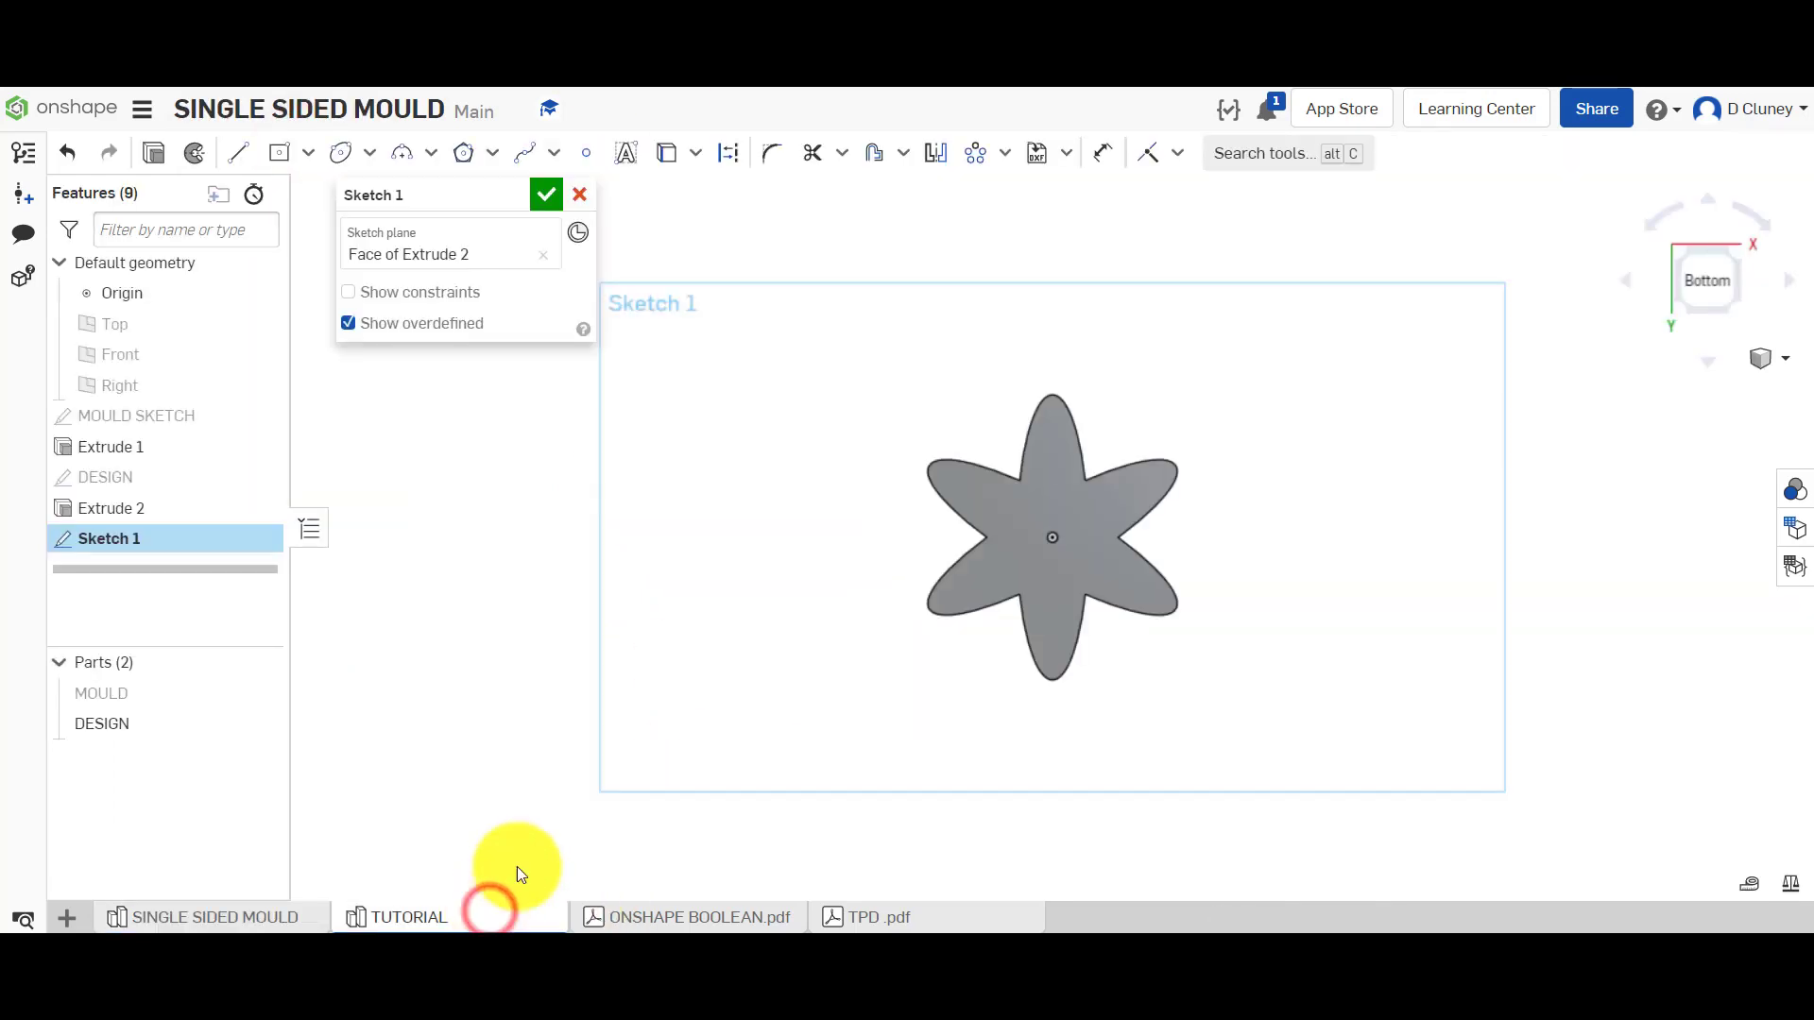
key("c")
scroll(1063, 545, "up", 5)
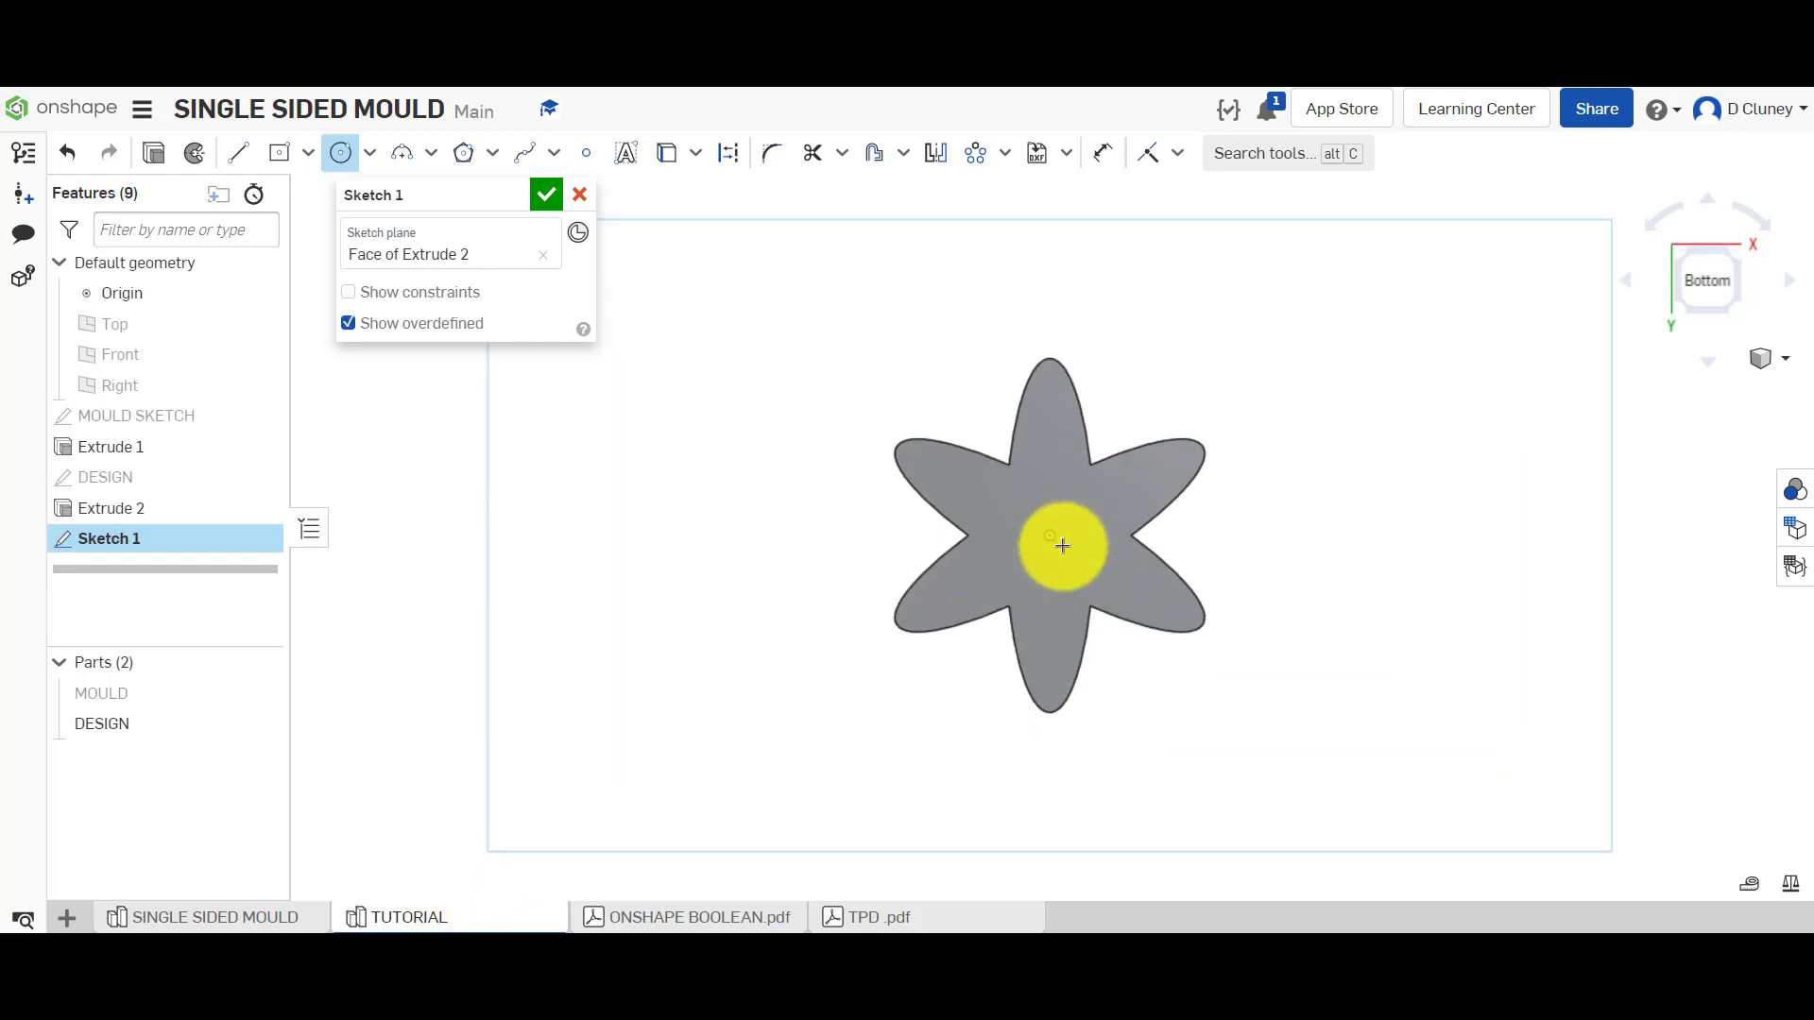
left_click(1042, 533)
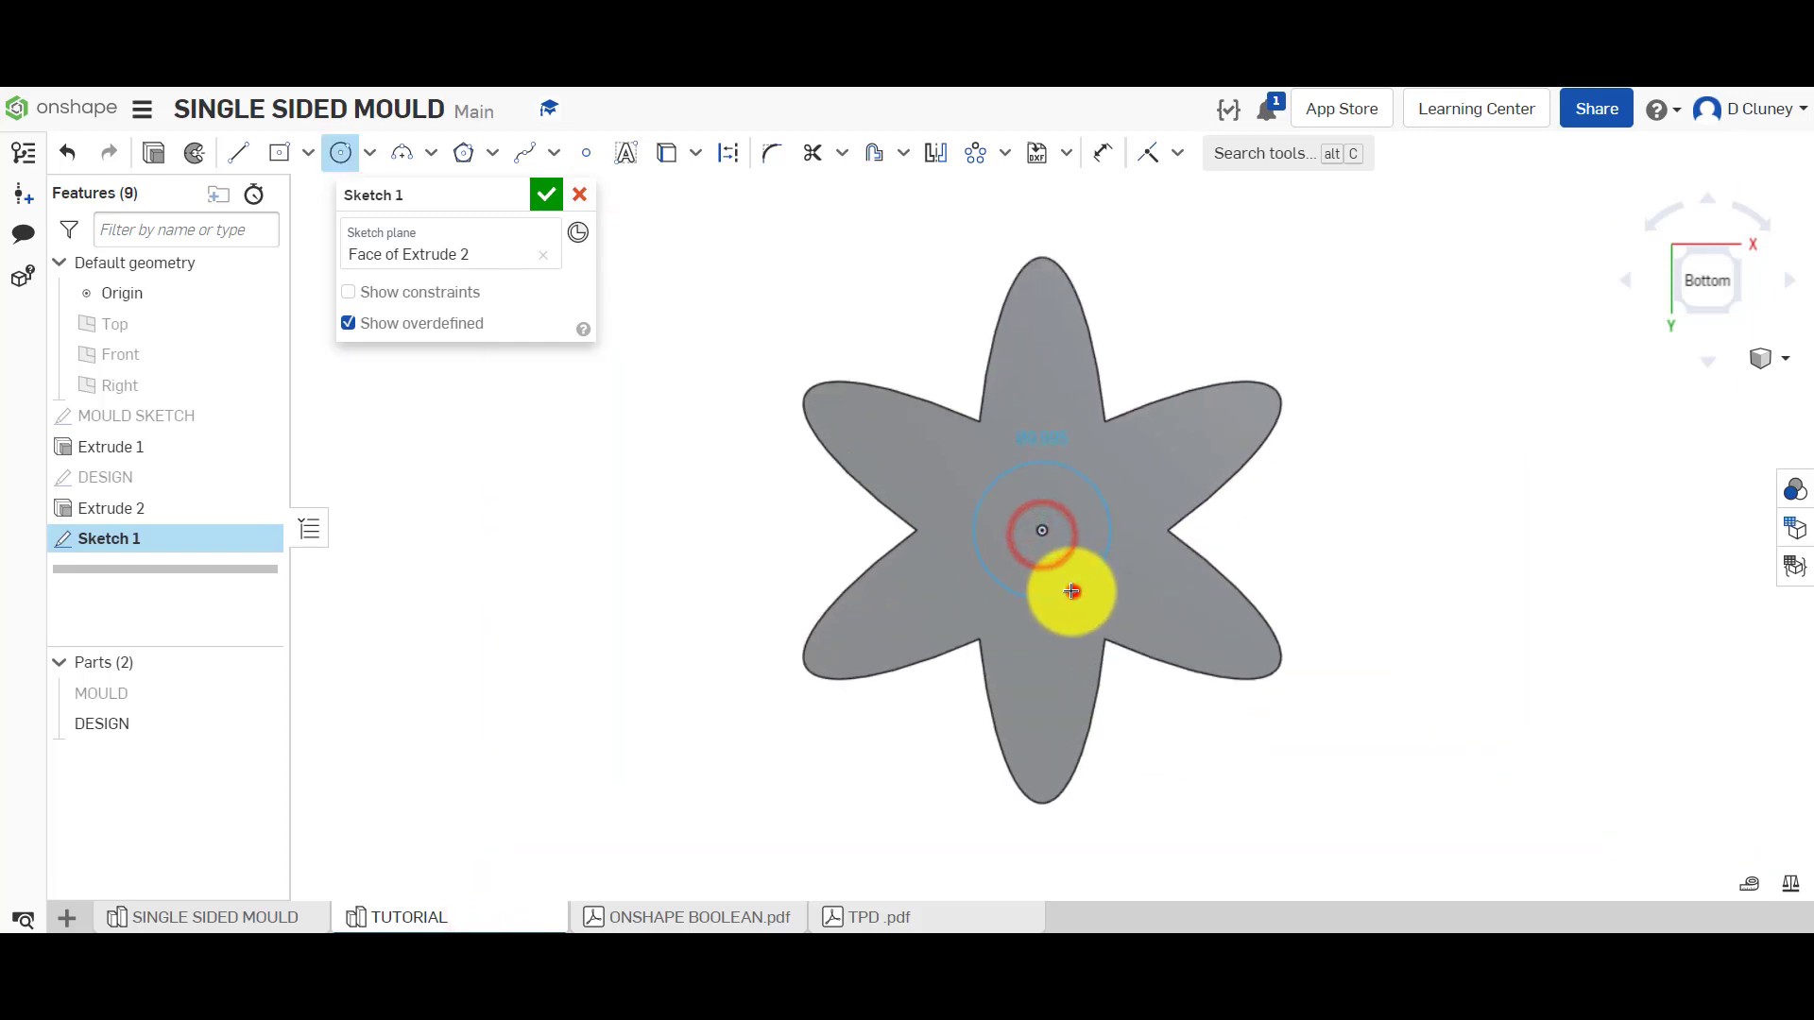
left_click(1071, 592)
type("8")
key("Return")
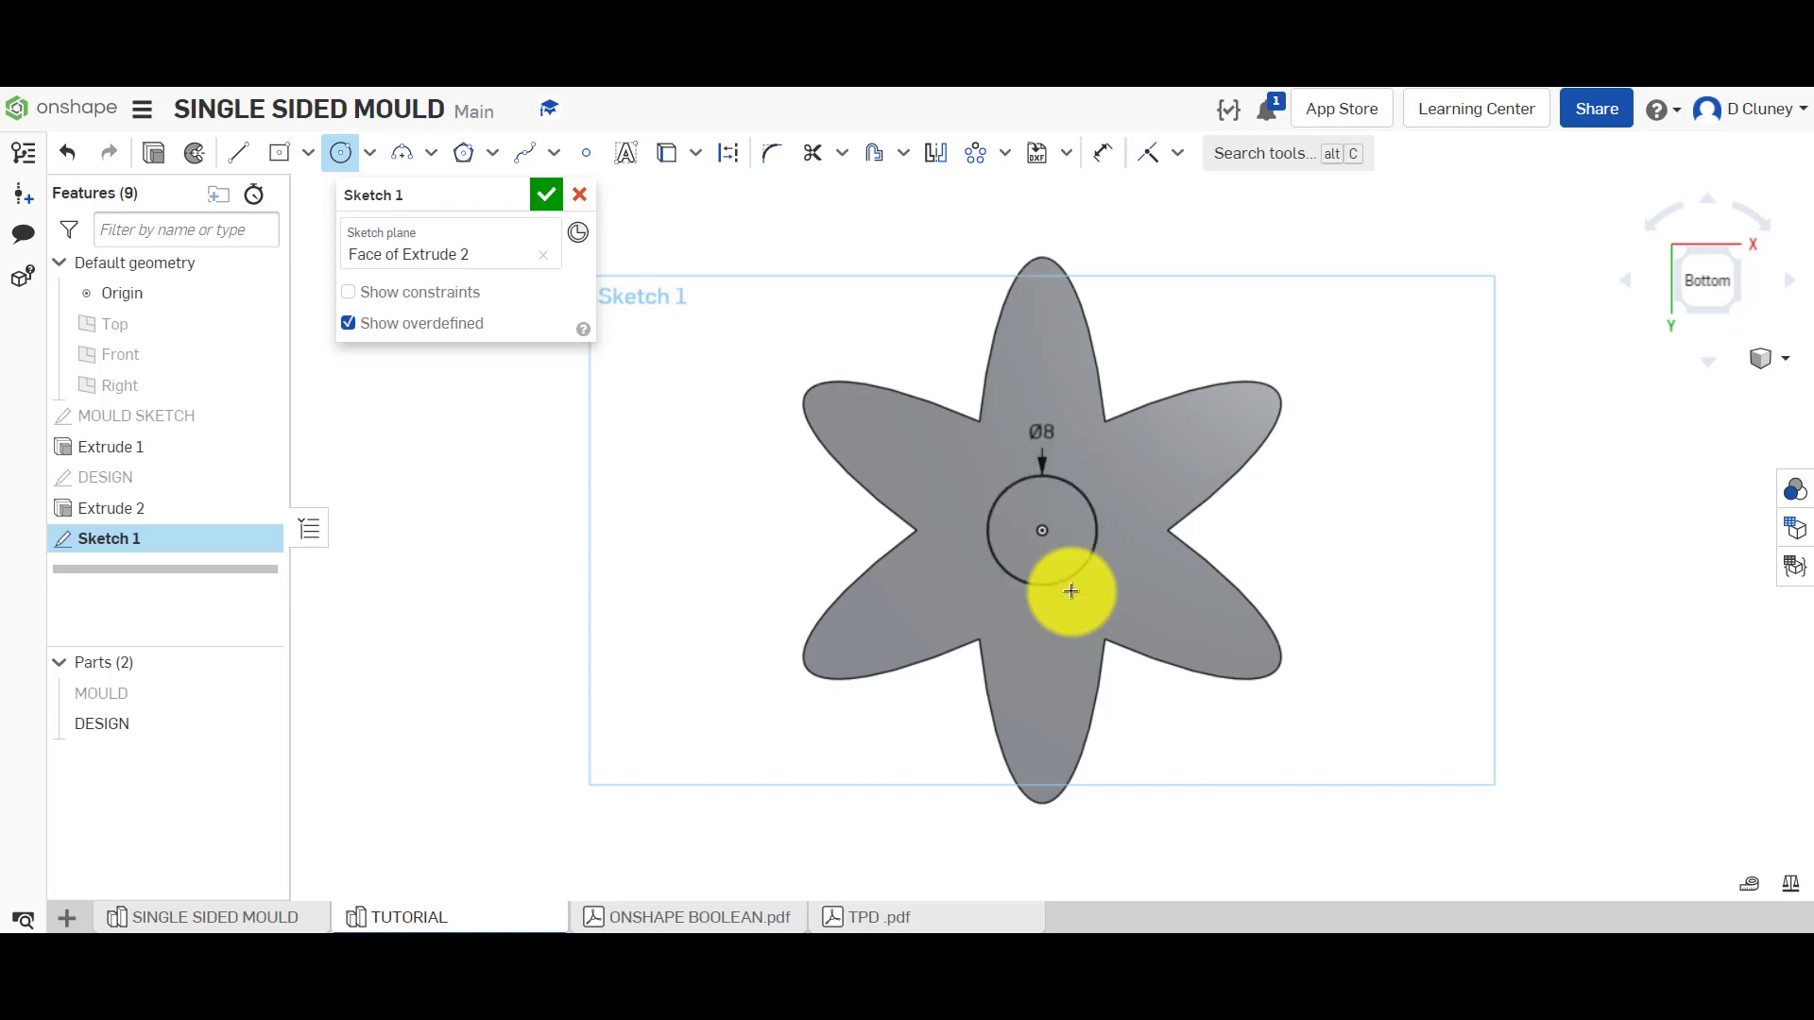
Extrude the circle into the DESIGN part as a blind Remove cut with a depth of 3 mm
left_click(159, 157)
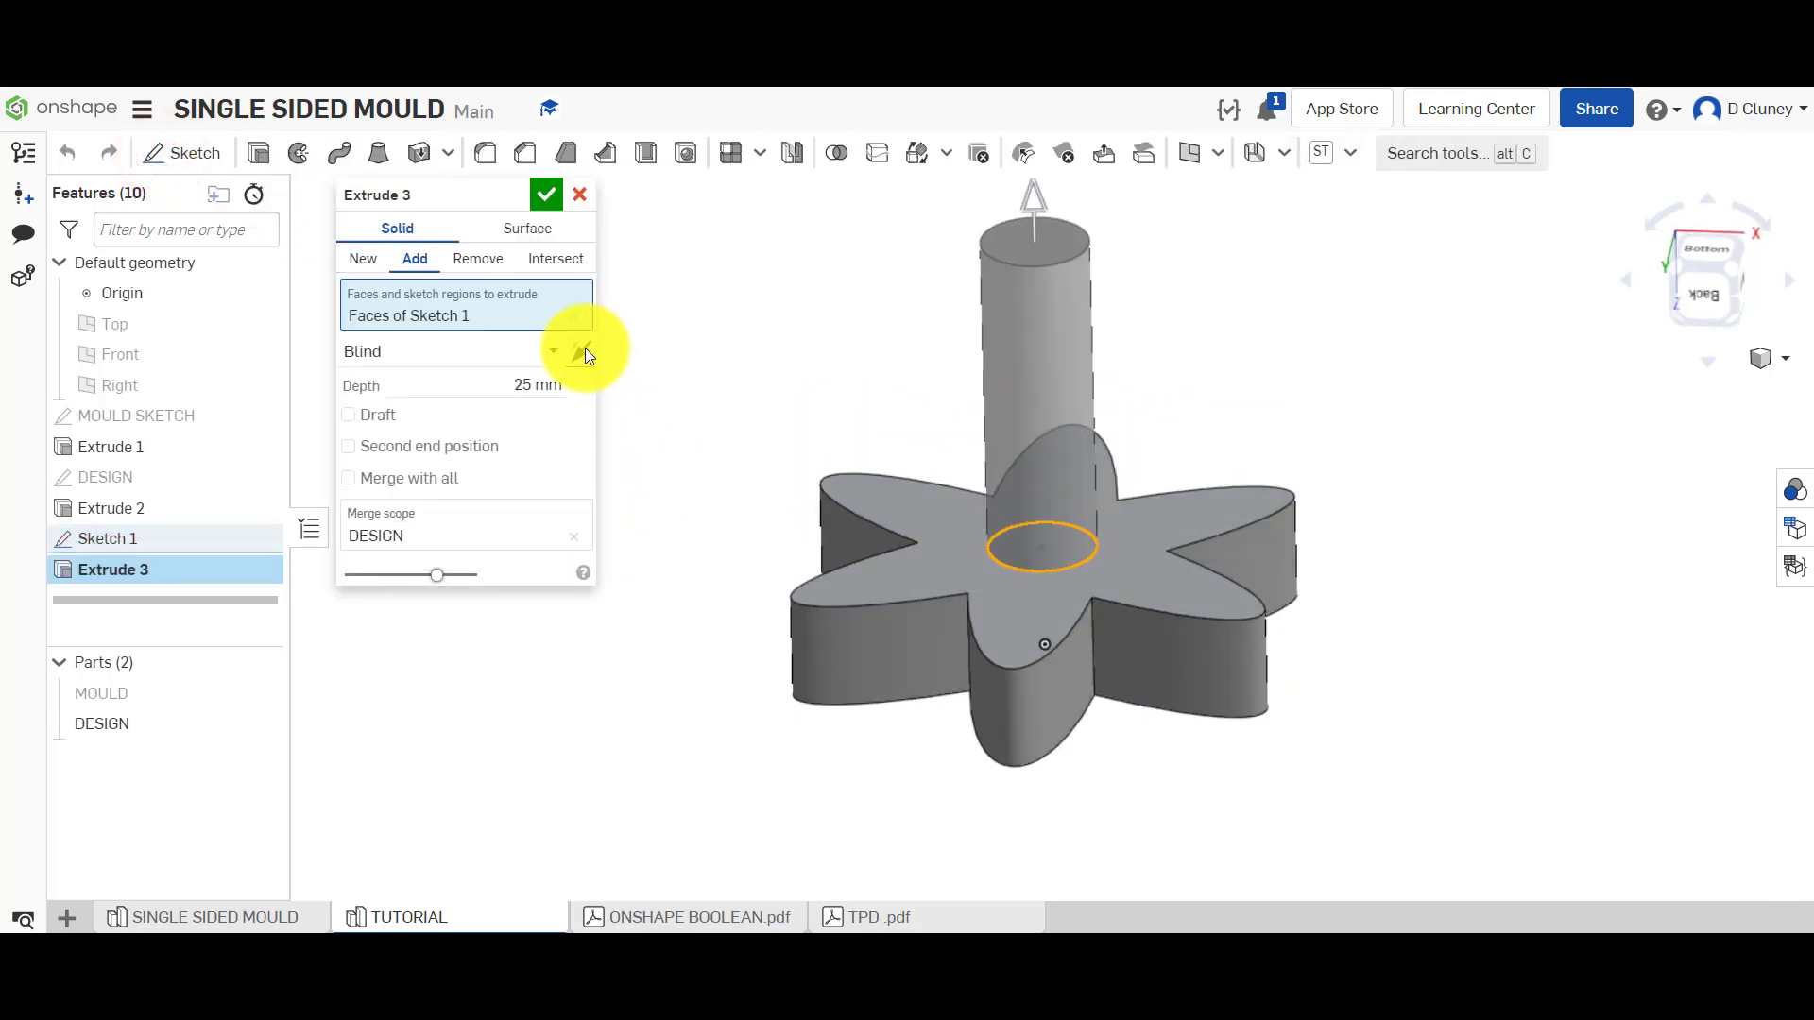
left_click(582, 351)
left_click(482, 263)
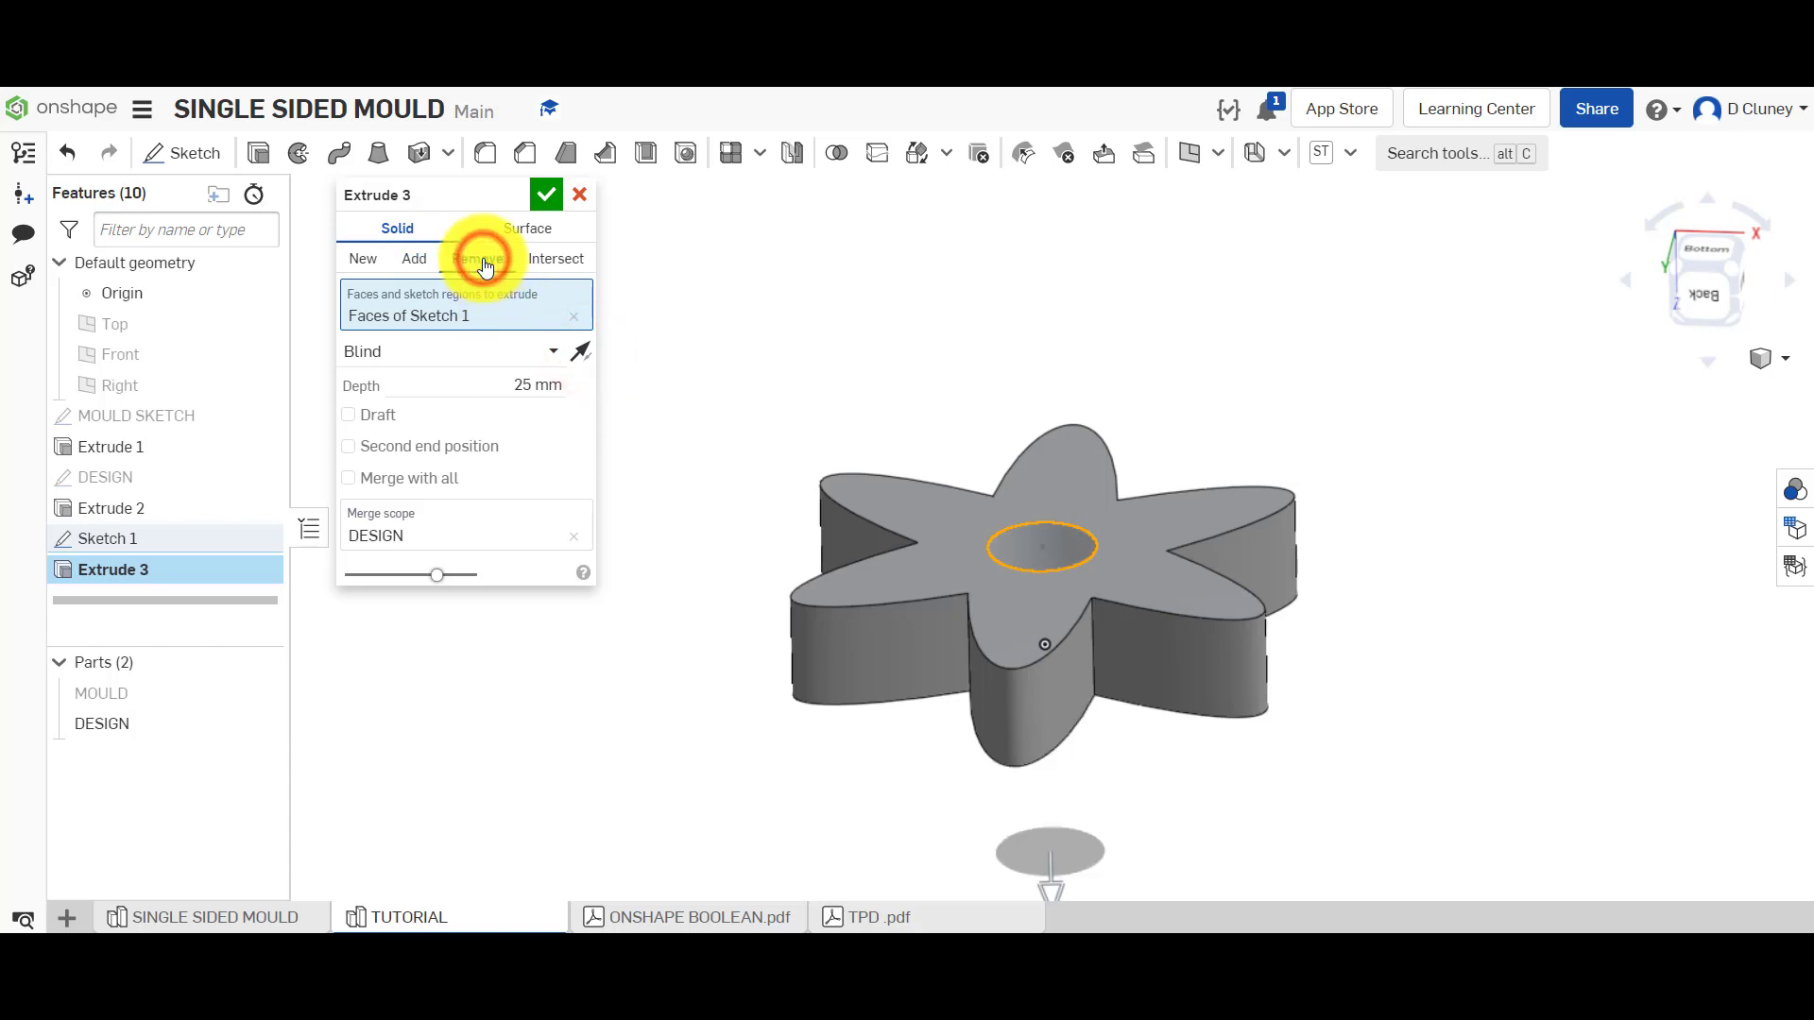
left_click(556, 383)
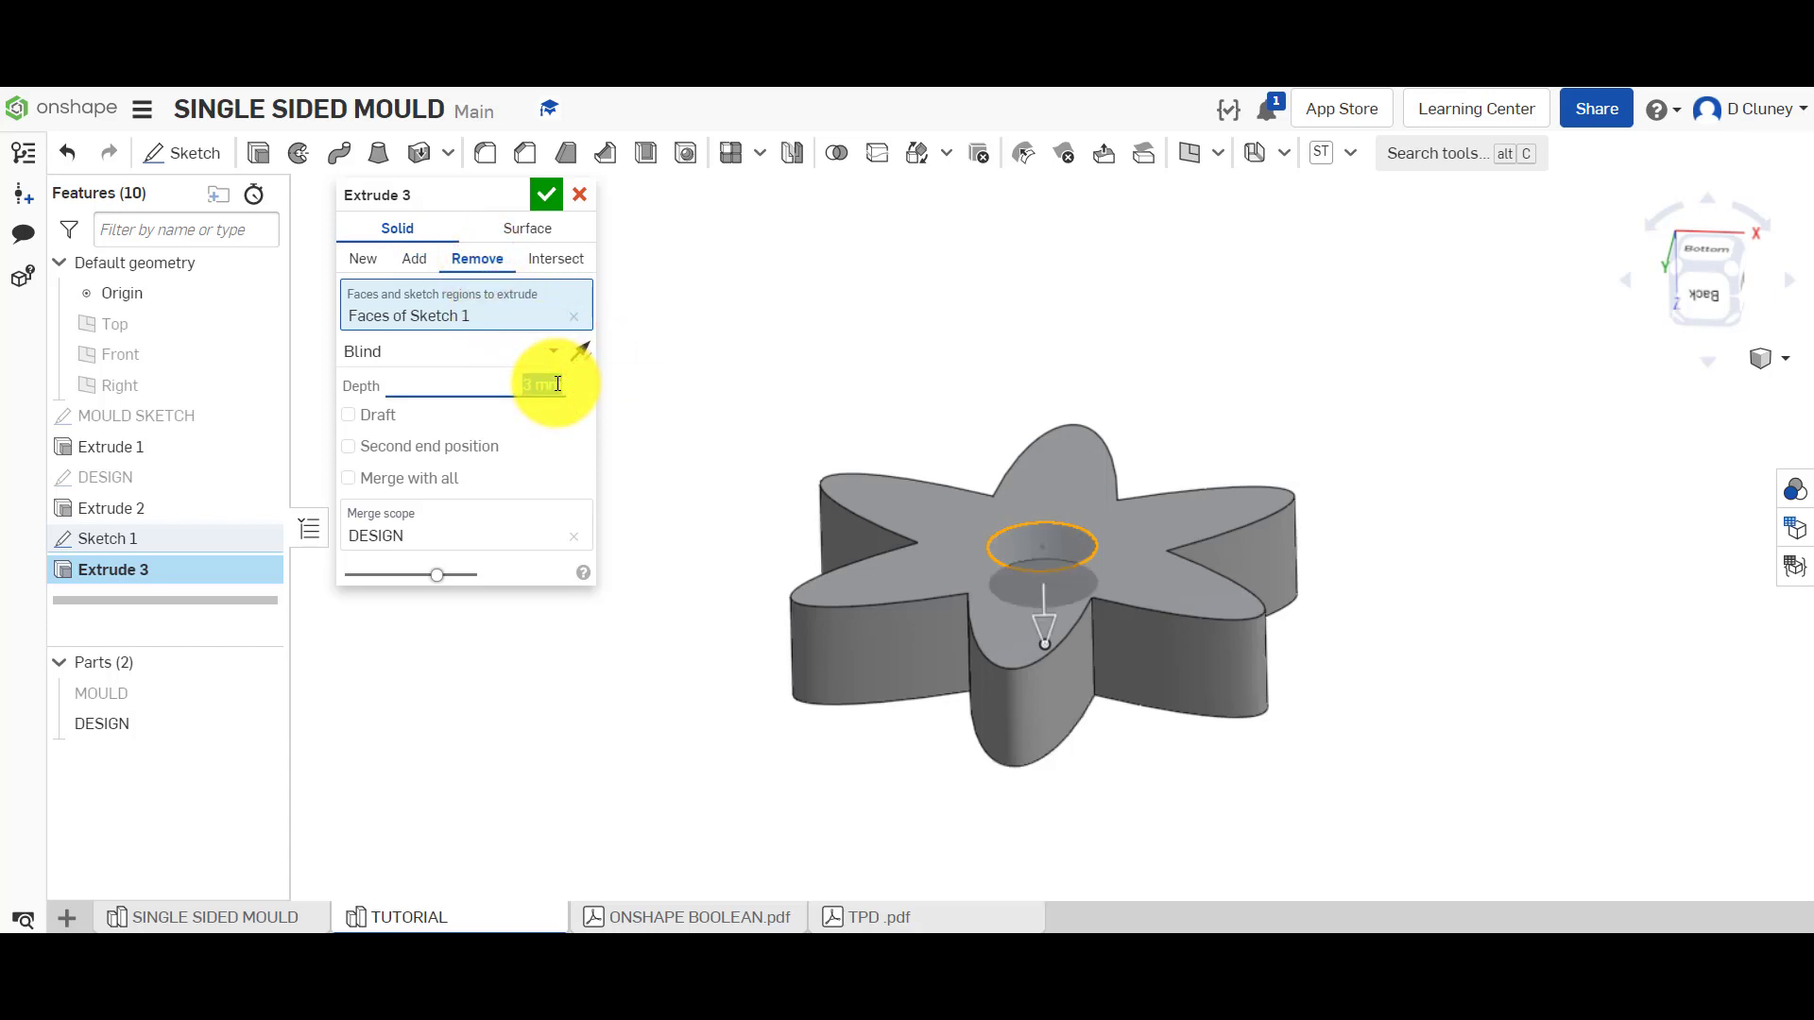
Try the circle's extrusion outward as Remove and as Add, and finish it as an inward Remove cut
right_click_drag(857, 387, 926, 491)
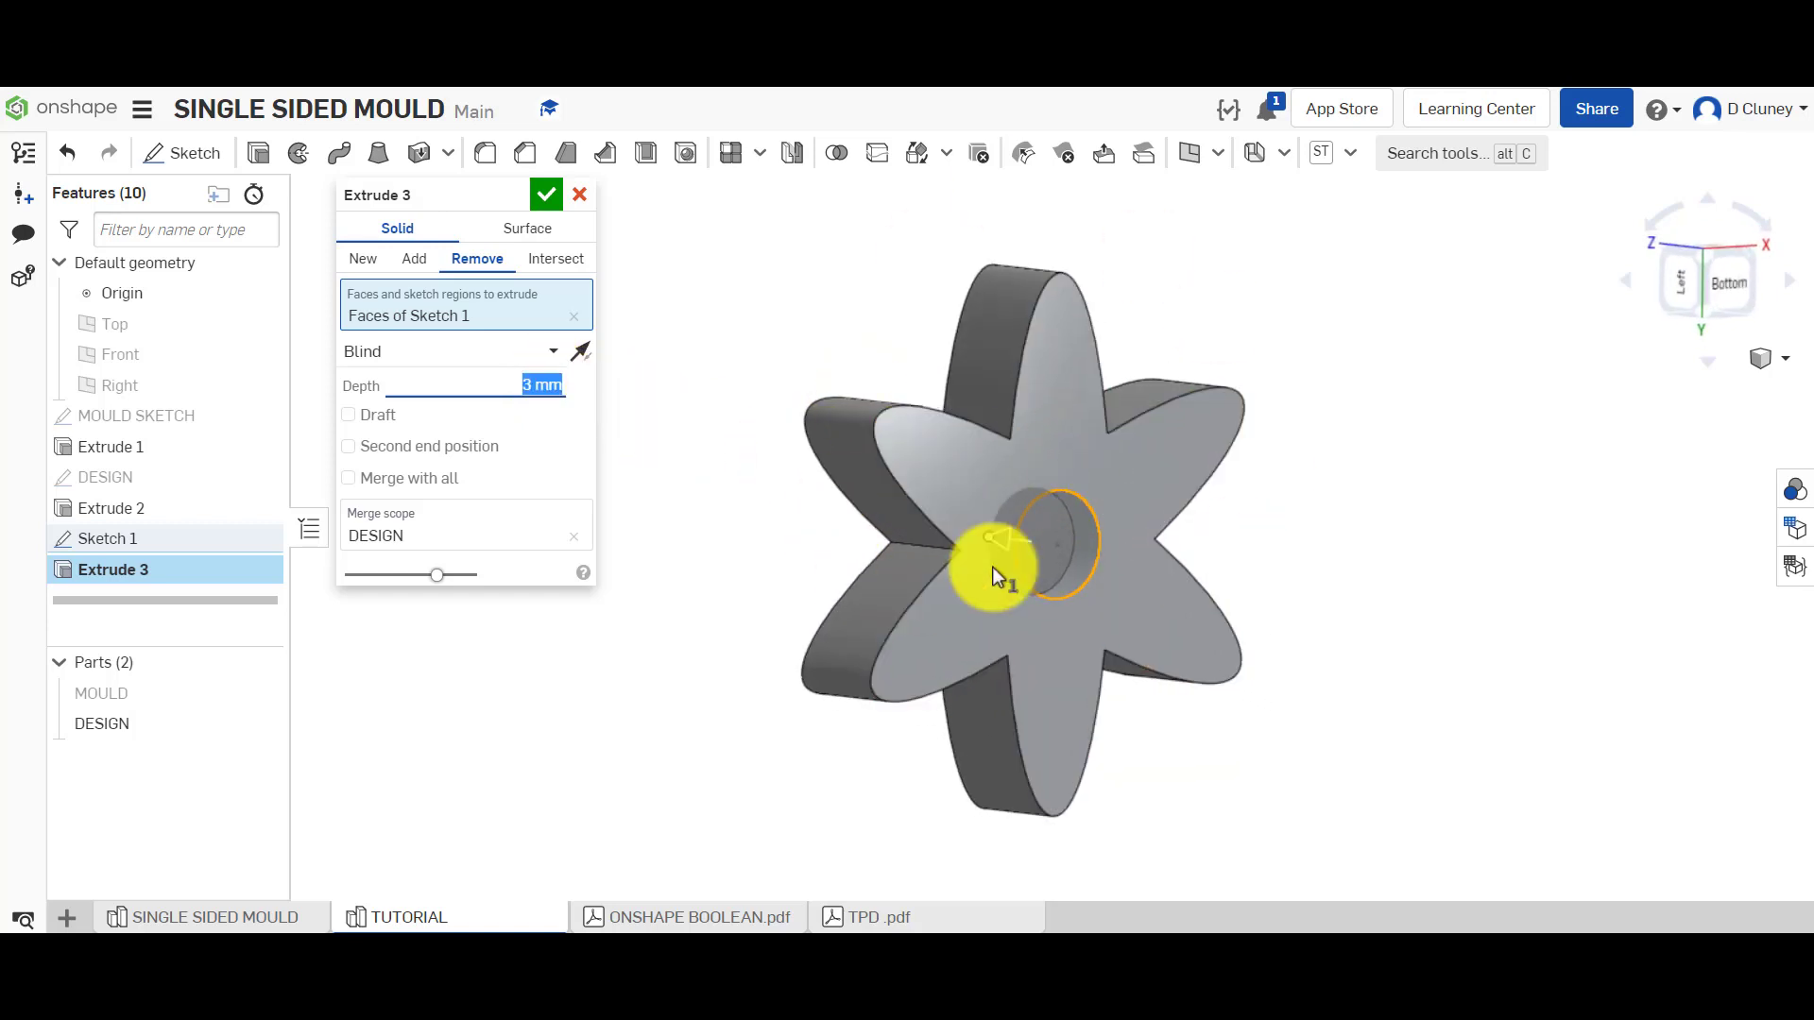
left_click(579, 349)
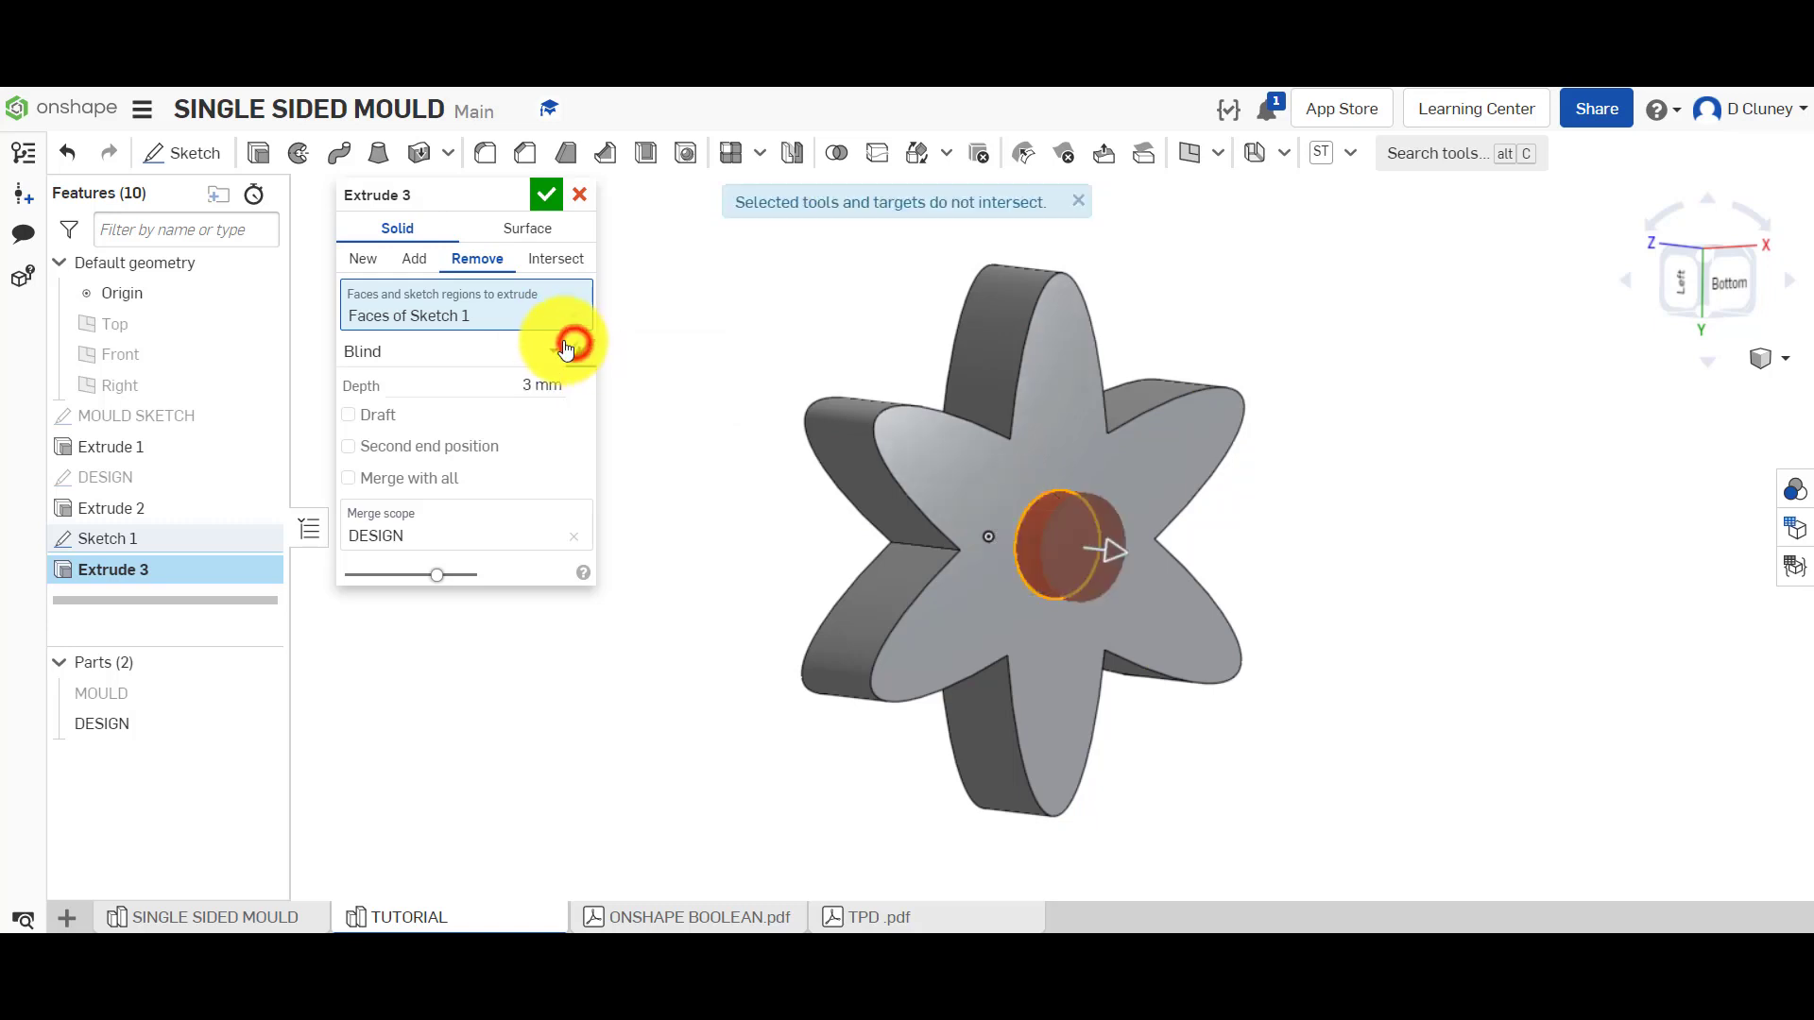
left_click(415, 267)
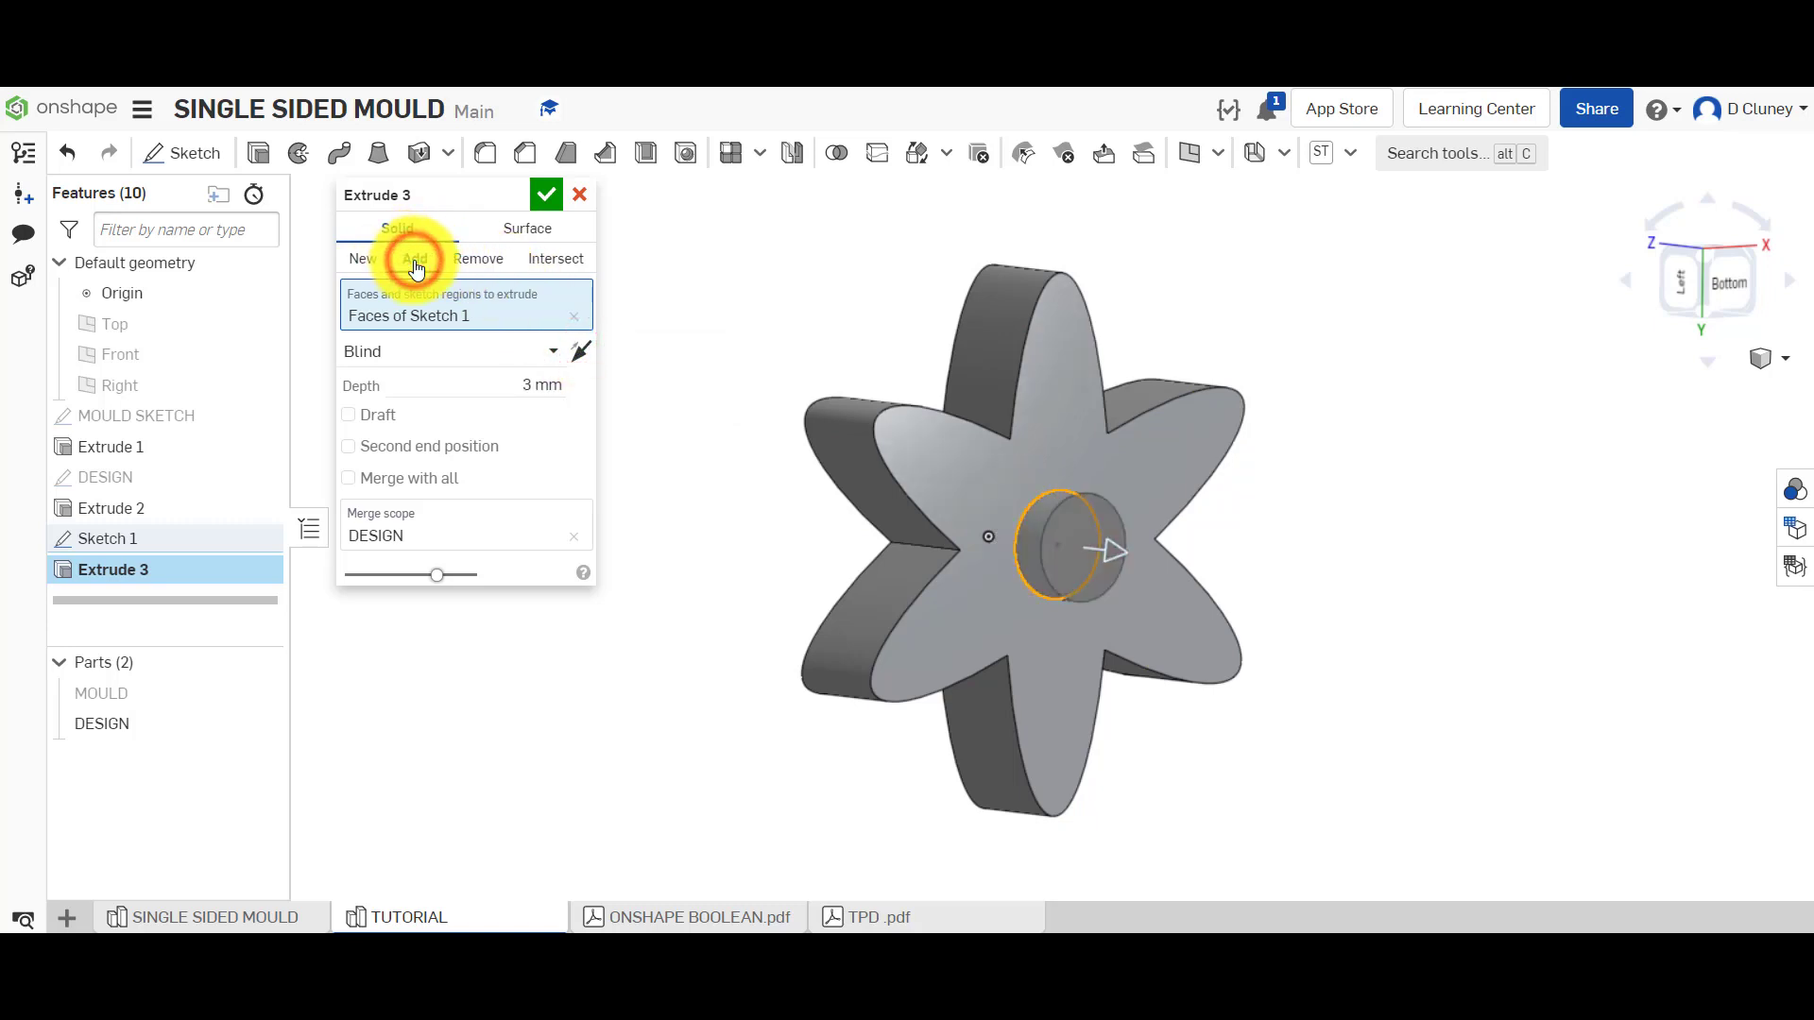
left_click(584, 351)
left_click(493, 257)
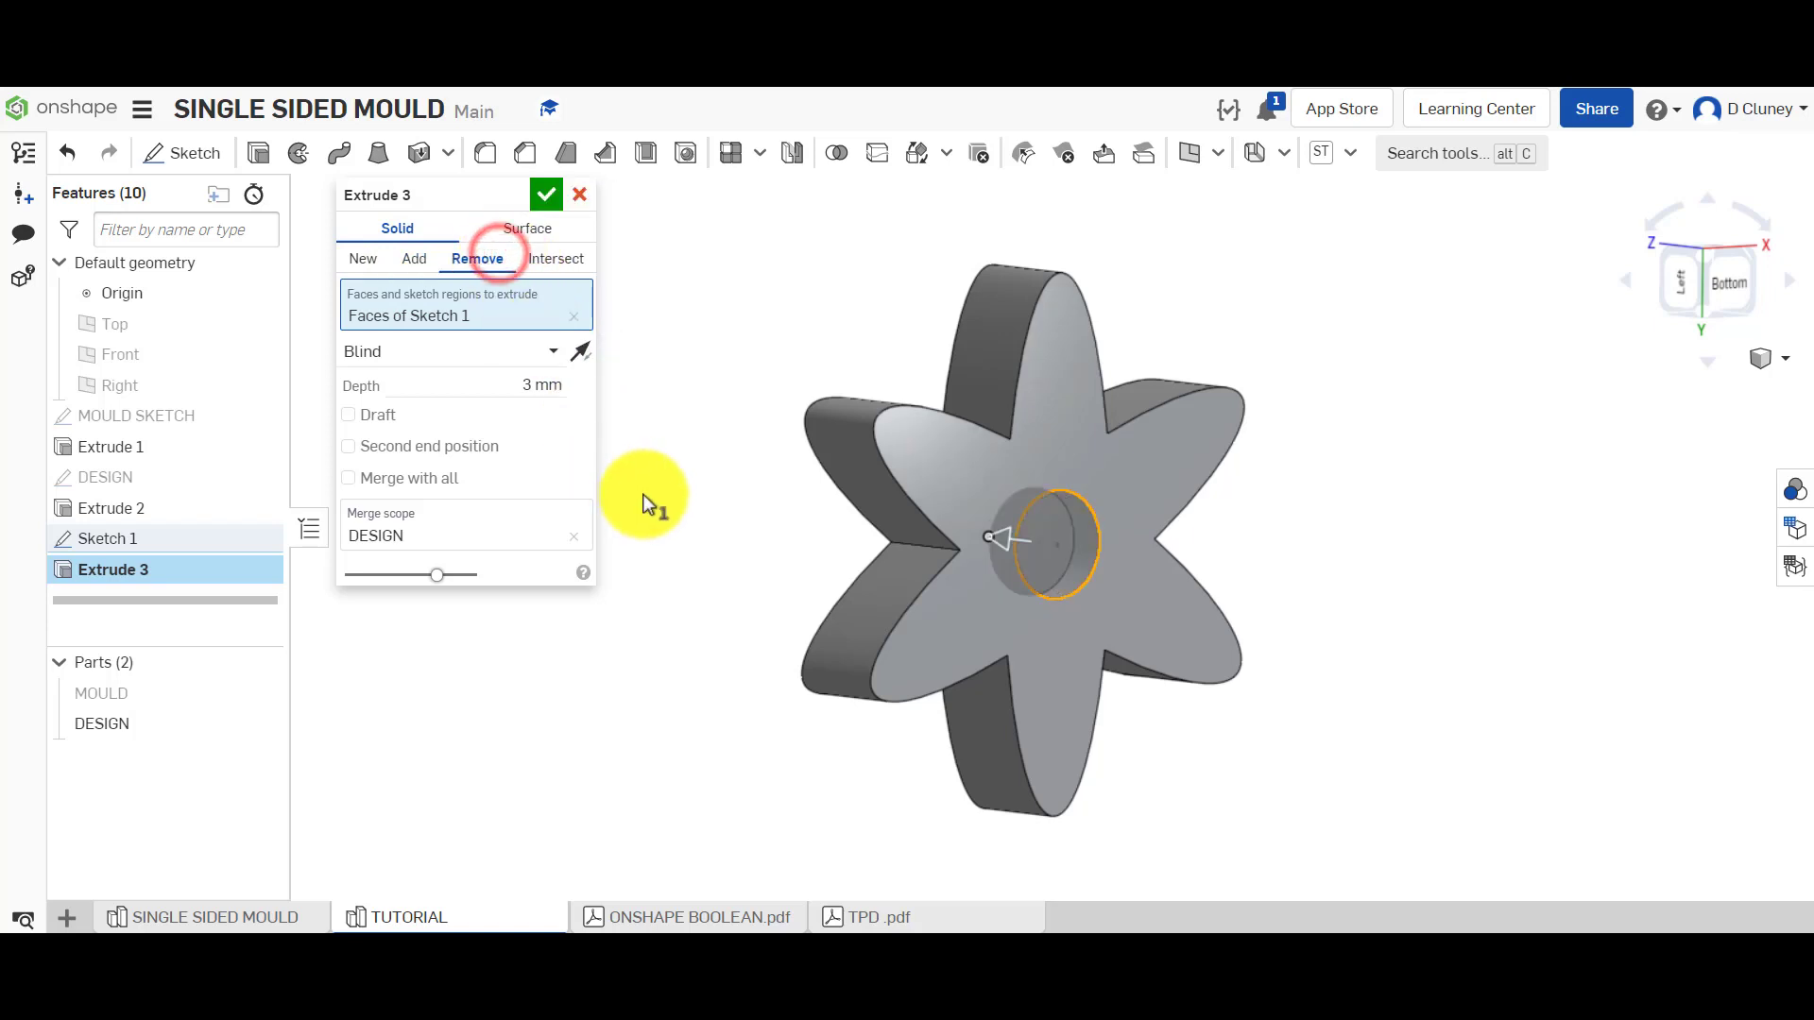
left_click(547, 198)
Start a circular fillet with a 3 mm radius on the outline edges of two adjacent petals on the recessed face
right_click_drag(717, 554, 553, 196)
left_click(493, 163)
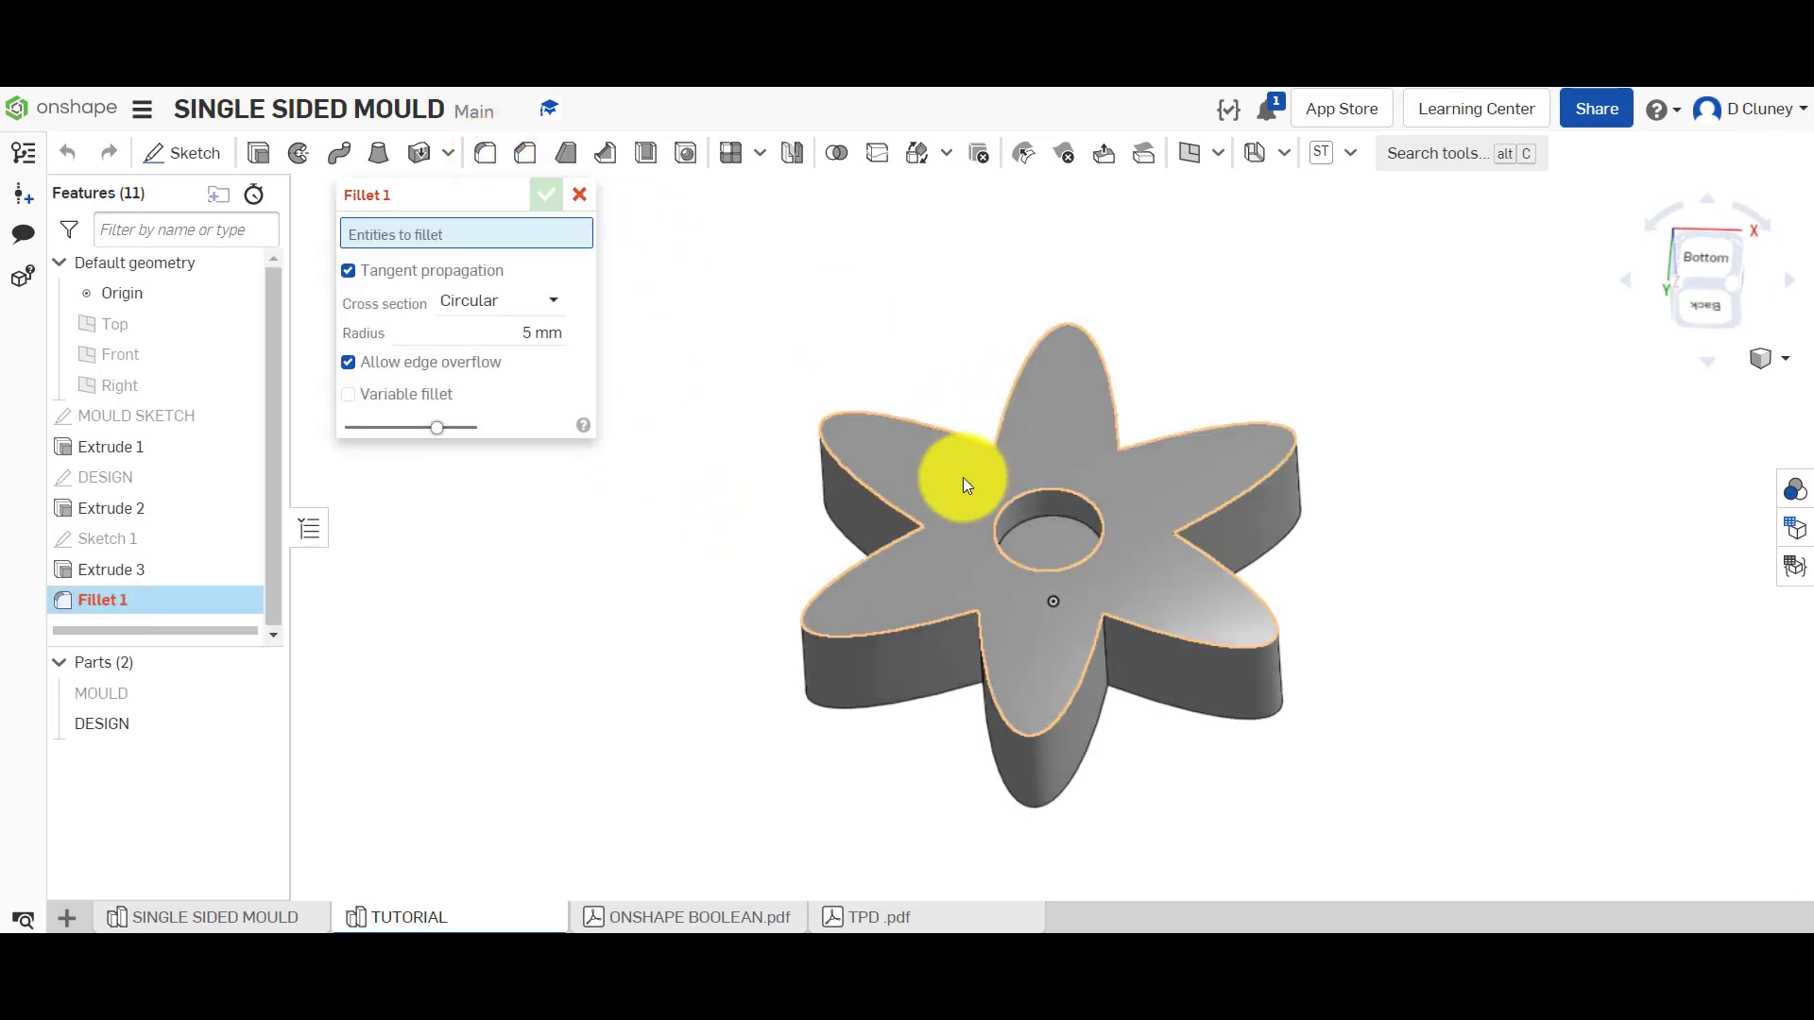
left_click(951, 430)
left_click(859, 566)
left_click(521, 380)
type("3")
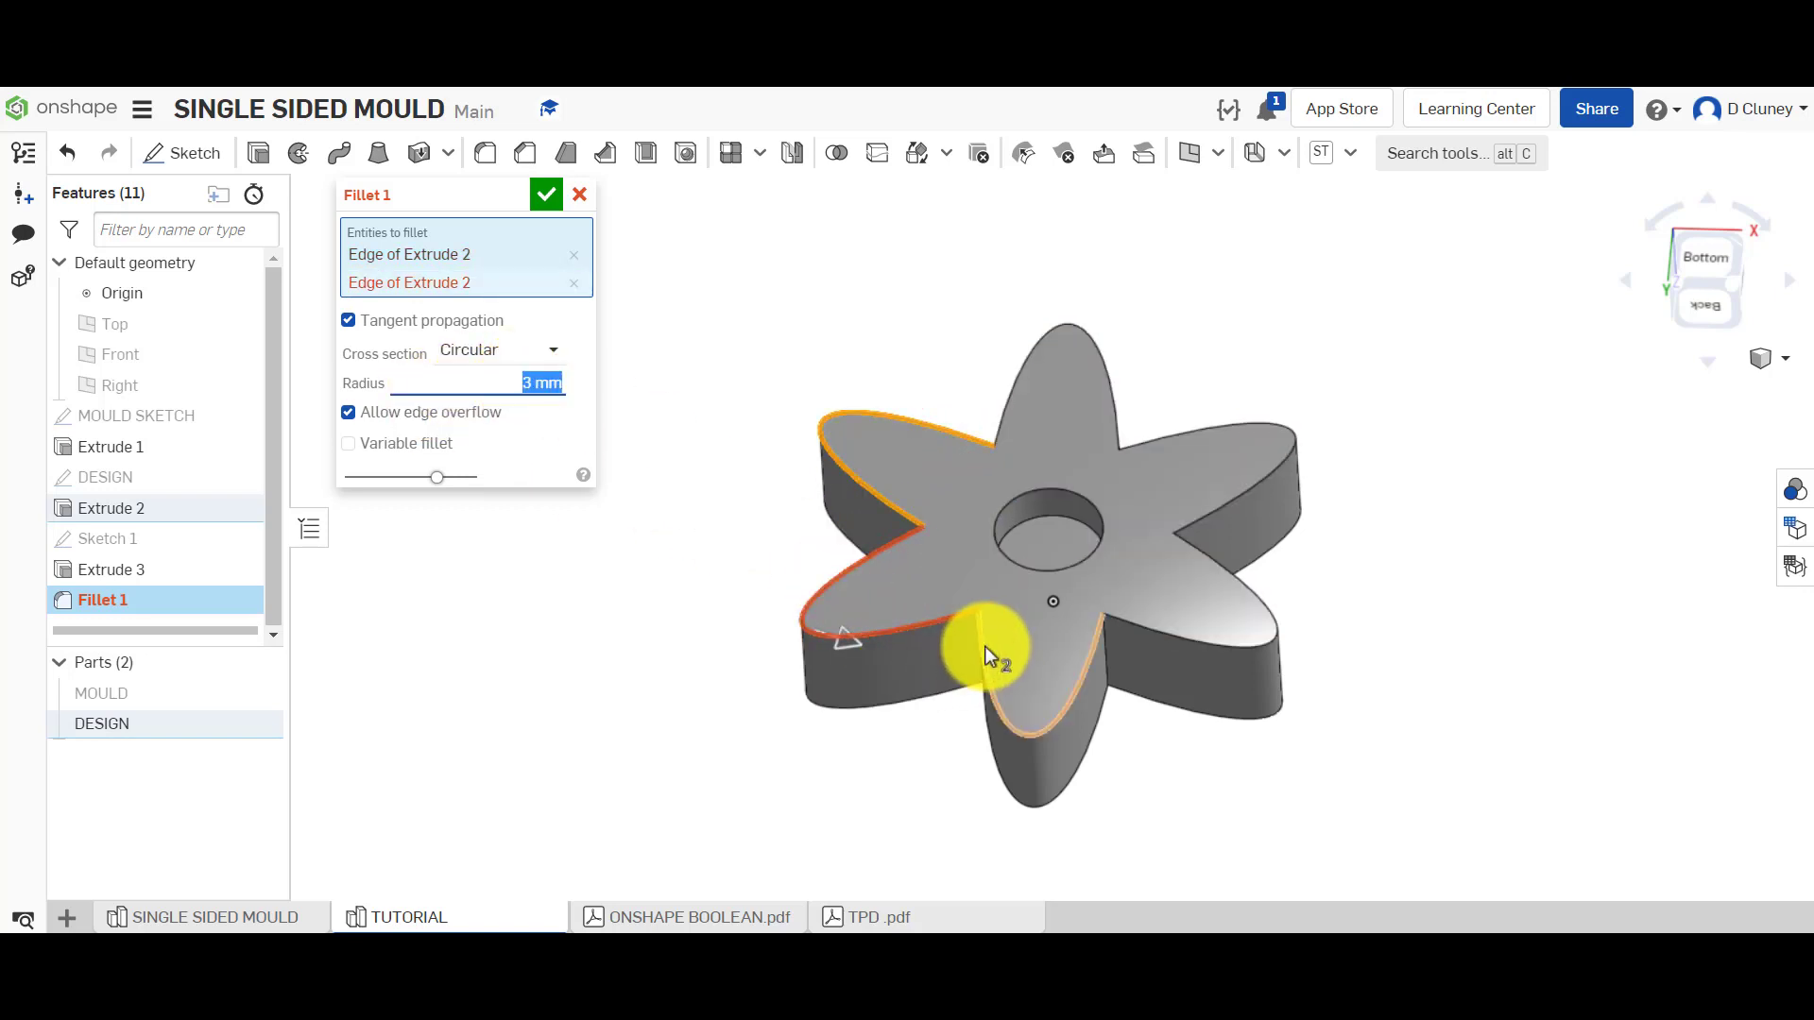
Add the outline edges of the remaining petals to the fillet and set its radius to 2 mm
left_click(984, 646)
left_click(532, 412)
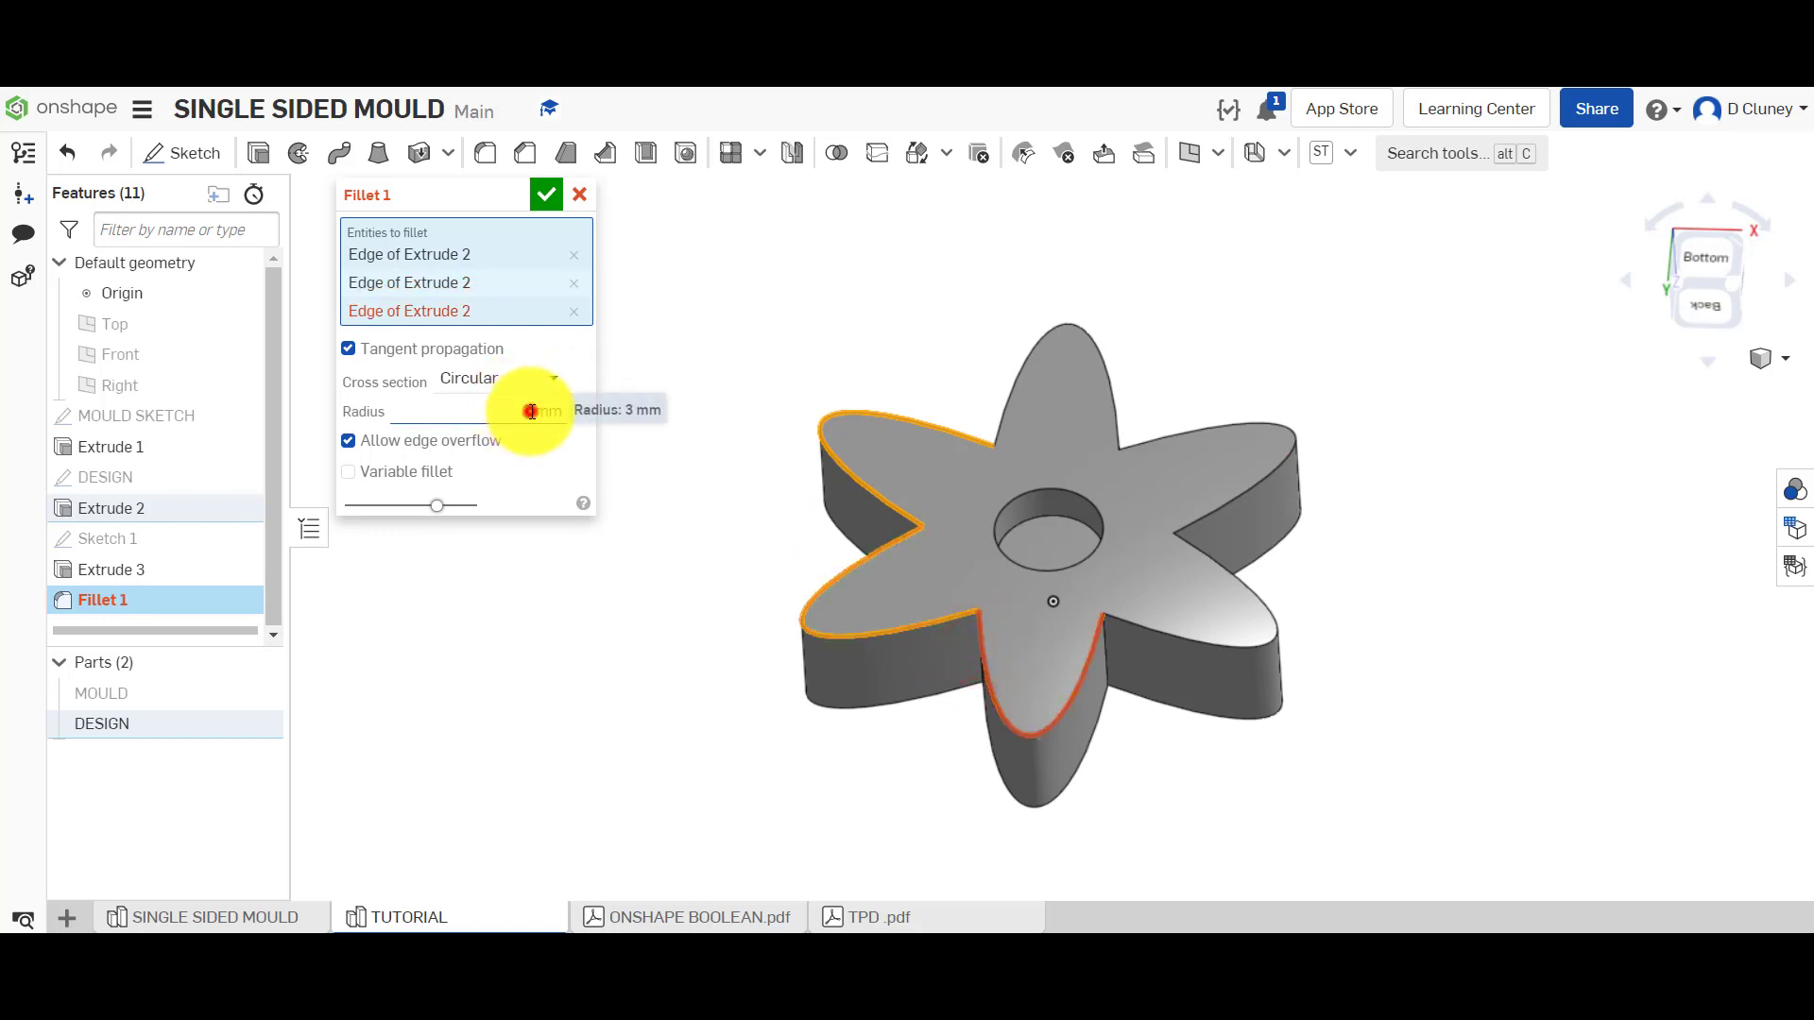
type("2")
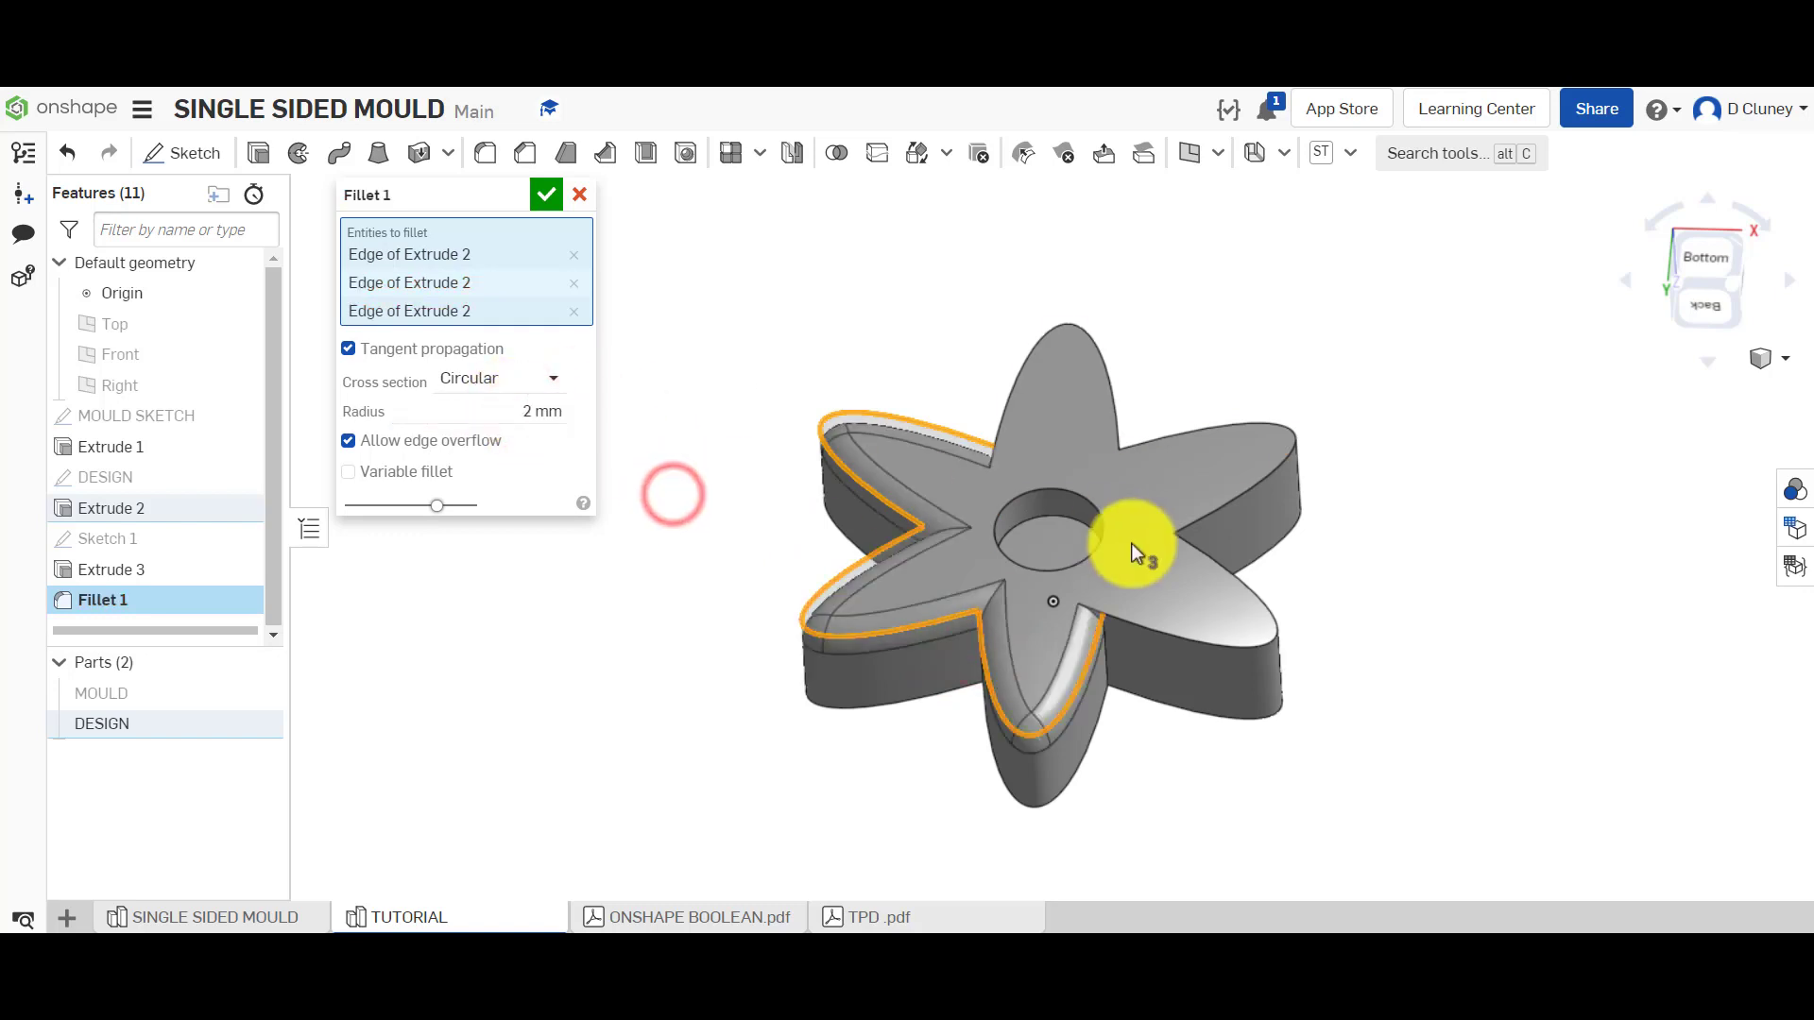
left_click(1161, 632)
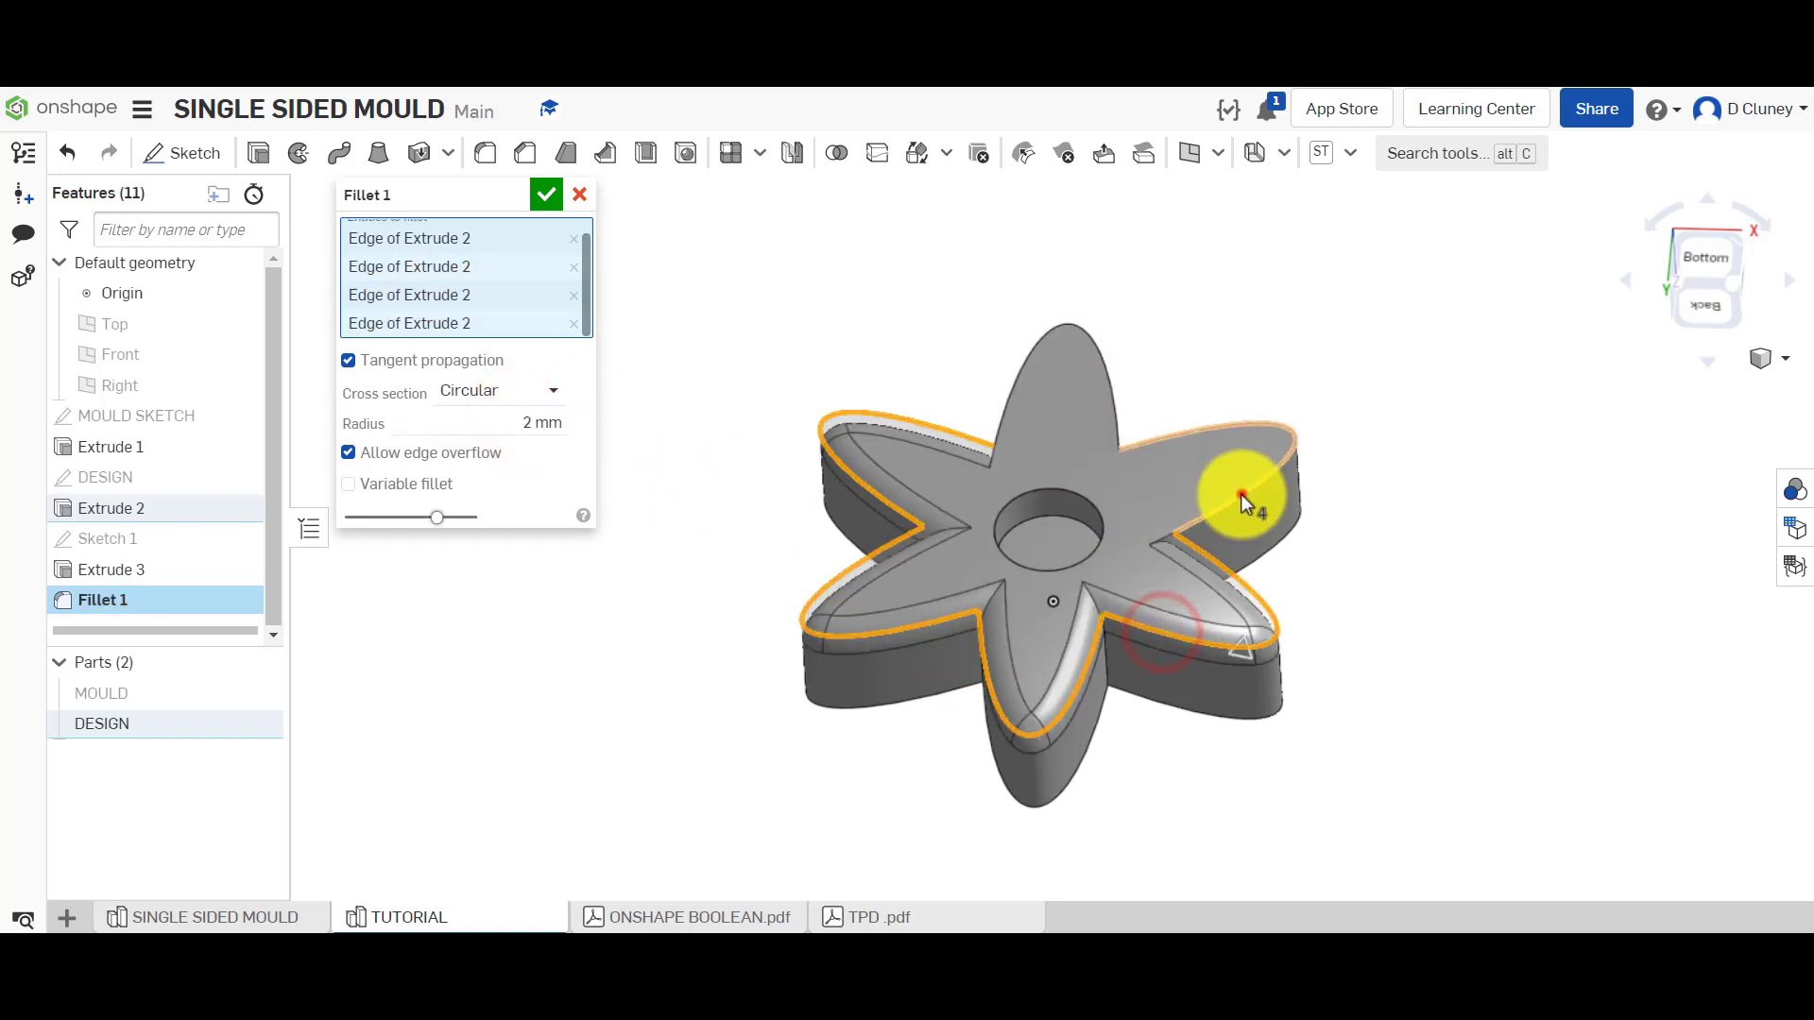
left_click(1105, 355)
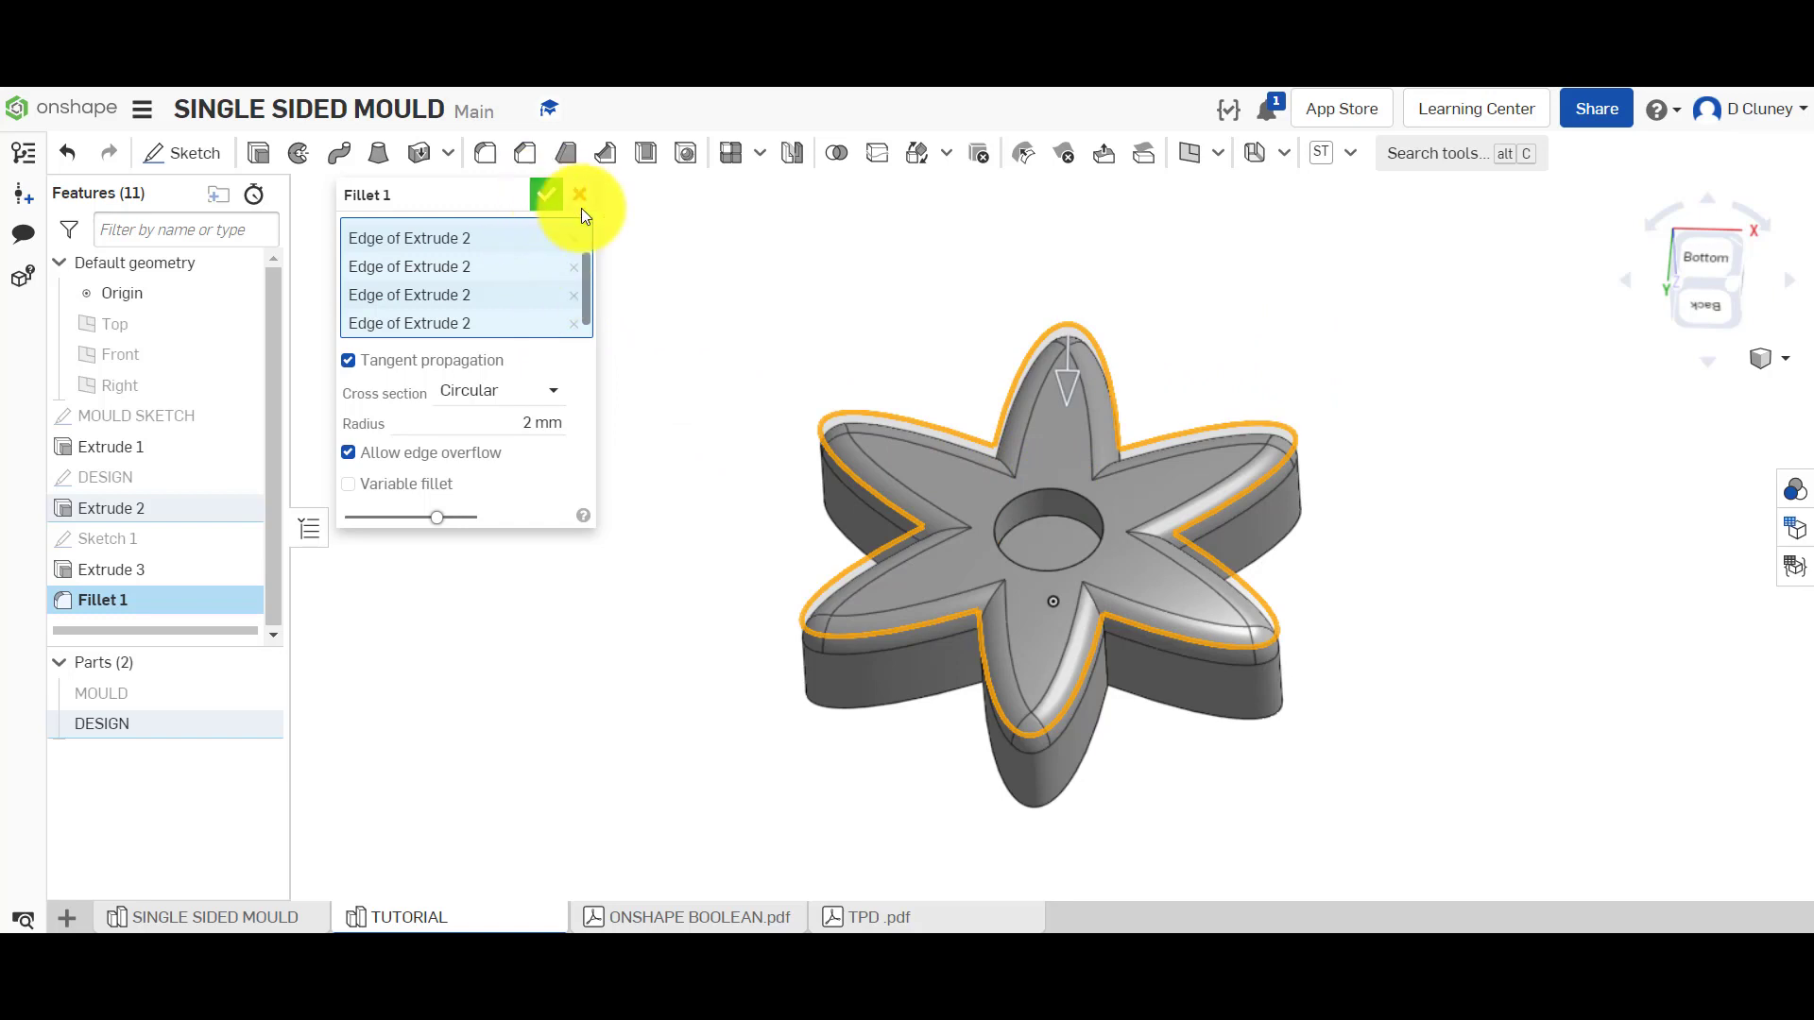
left_click(548, 198)
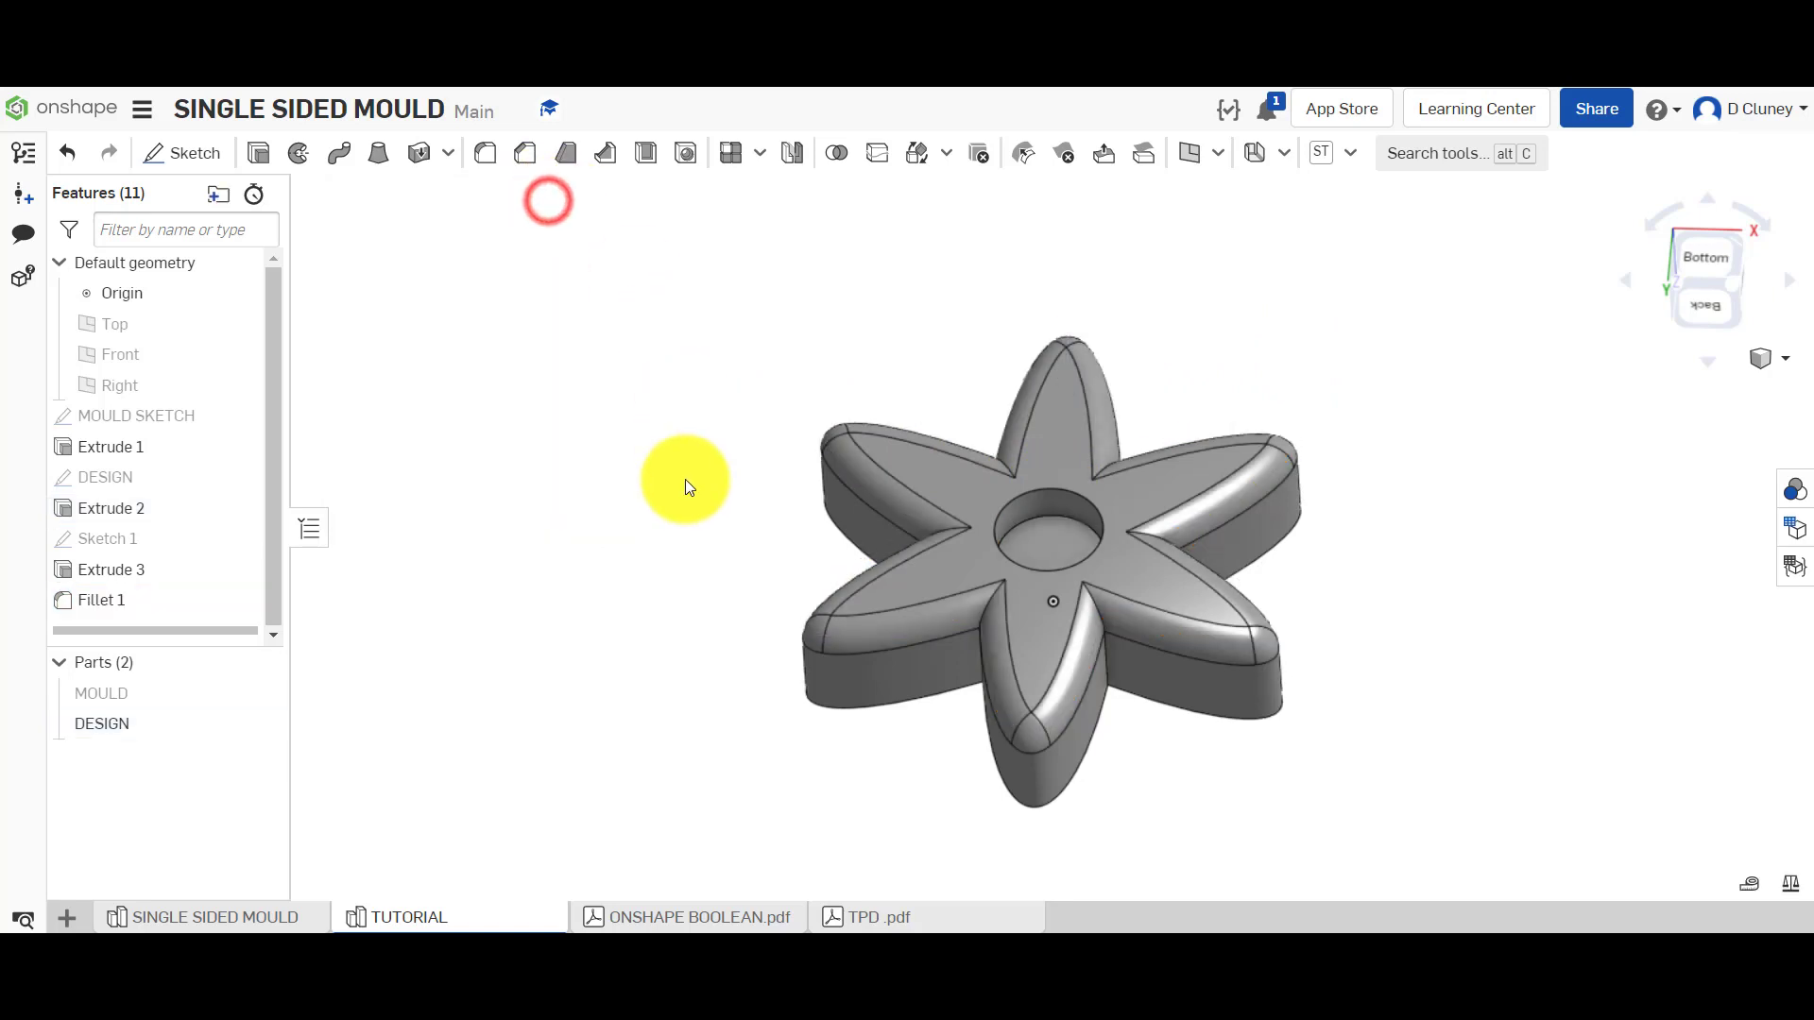
Roll the SINGLE SIDED MOULD studio's history forward past Boolean 1 and show its MOULD part
right_click_drag(680, 440, 901, 559)
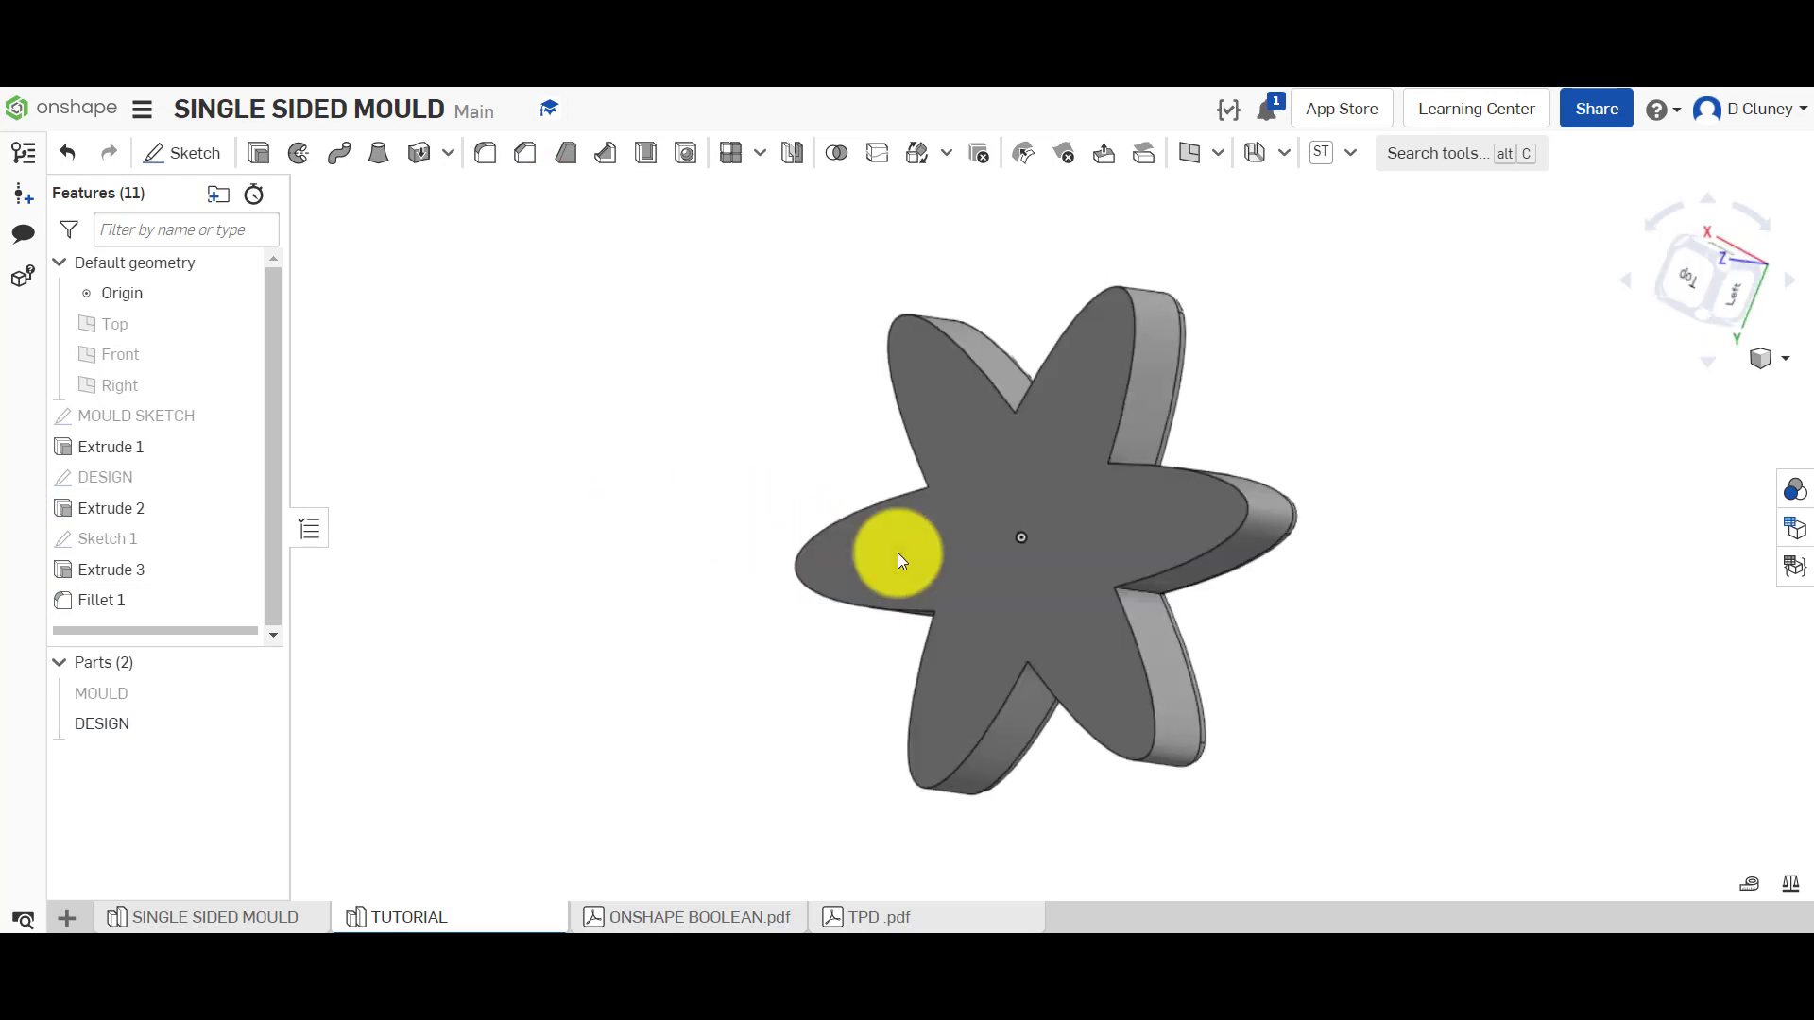
left_click(274, 918)
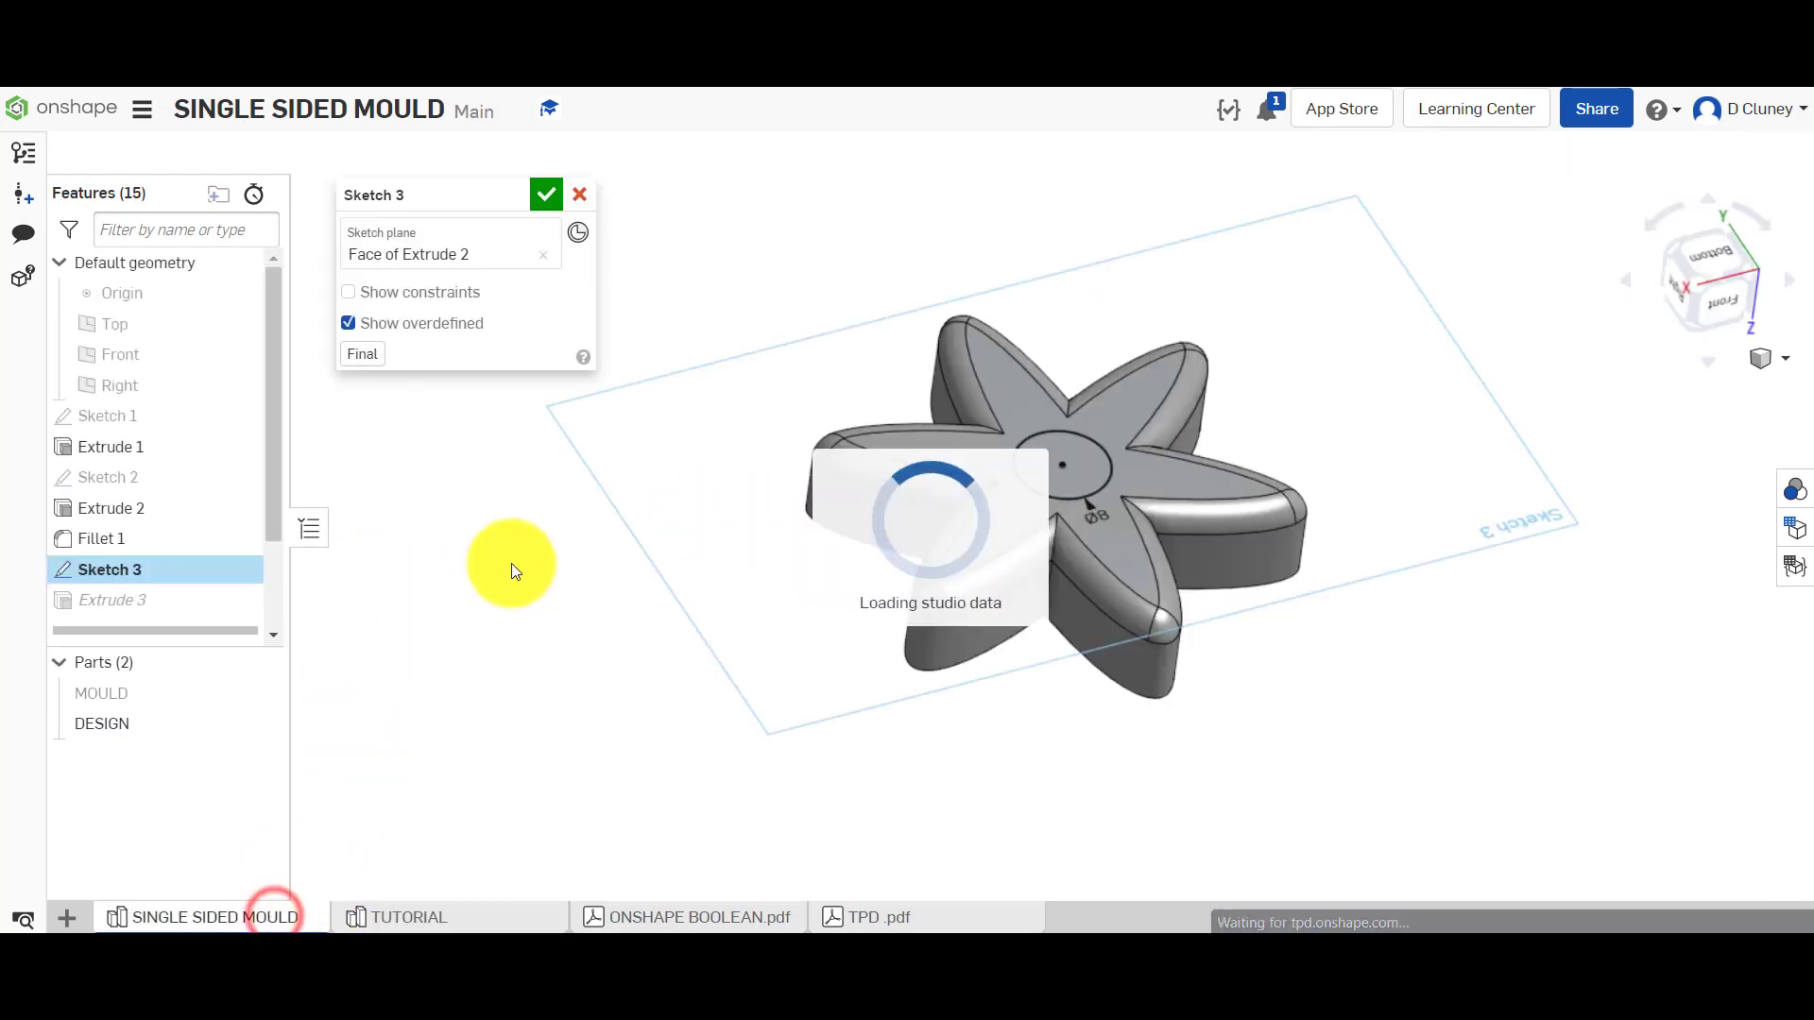
left_click(576, 198)
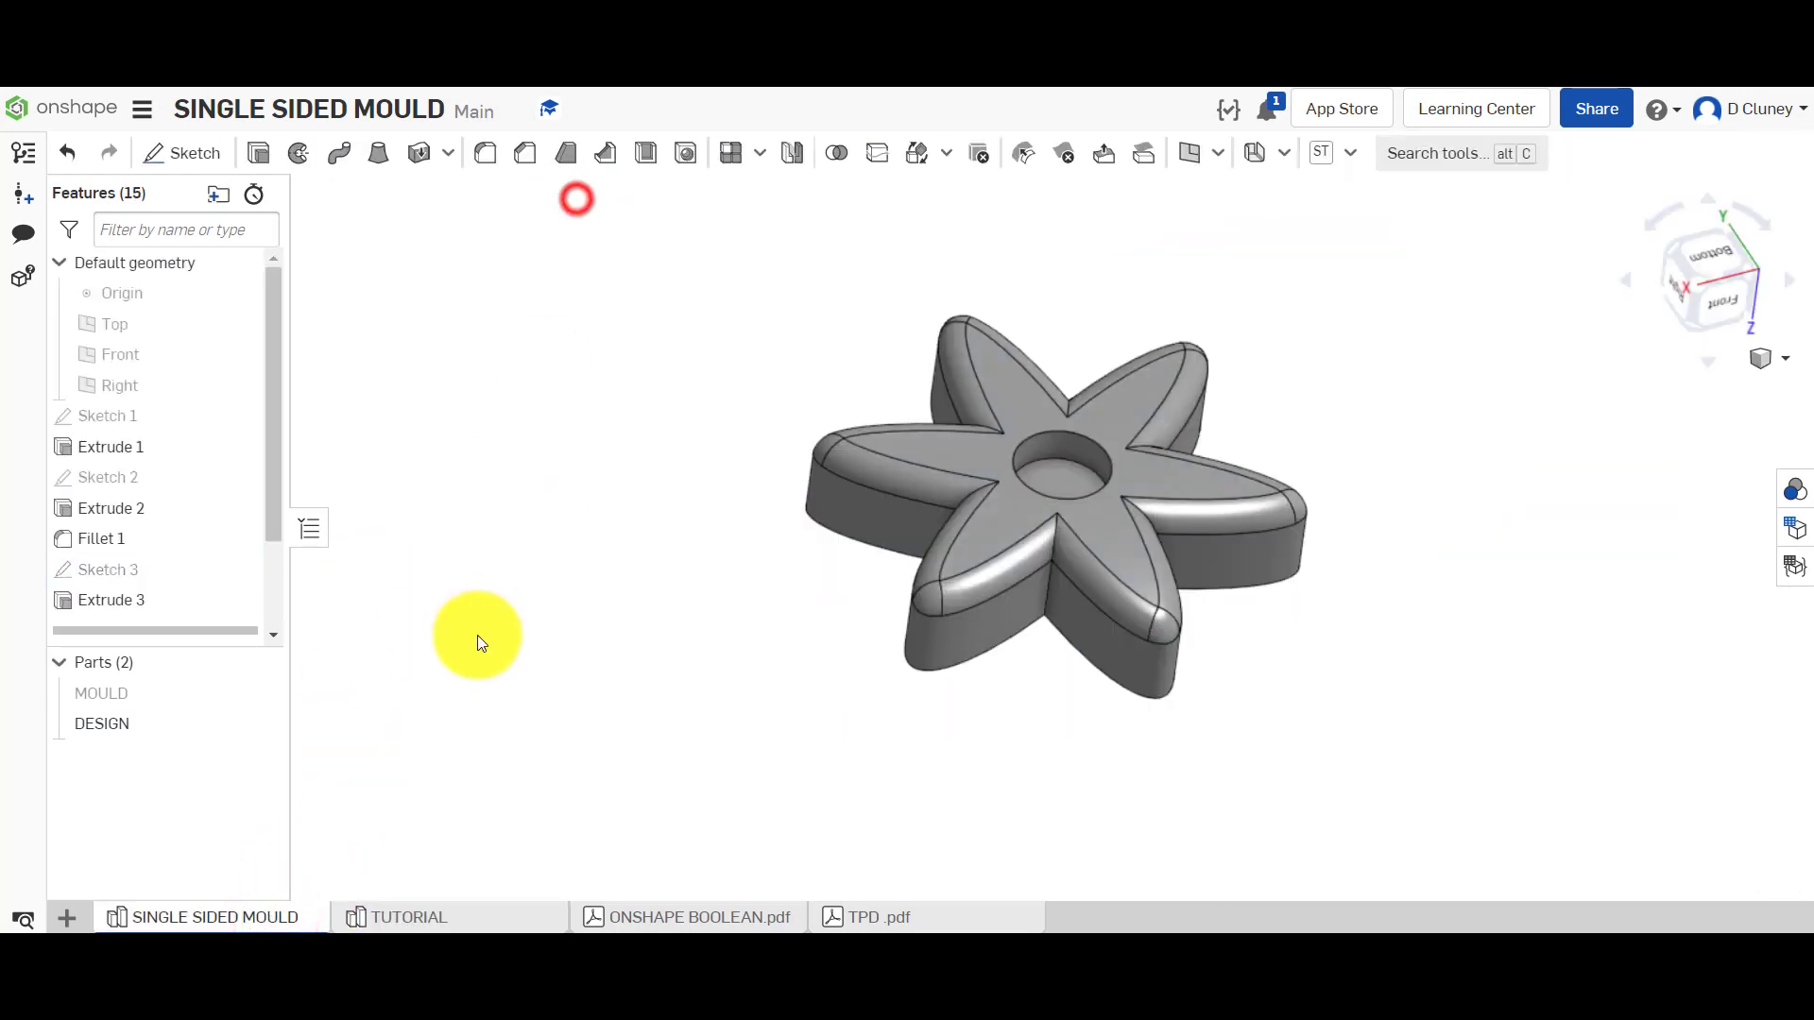
mouse_move(276, 525)
left_mouse_down()
mouse_move(261, 574)
mouse_move(212, 508)
mouse_move(234, 571)
left_mouse_up()
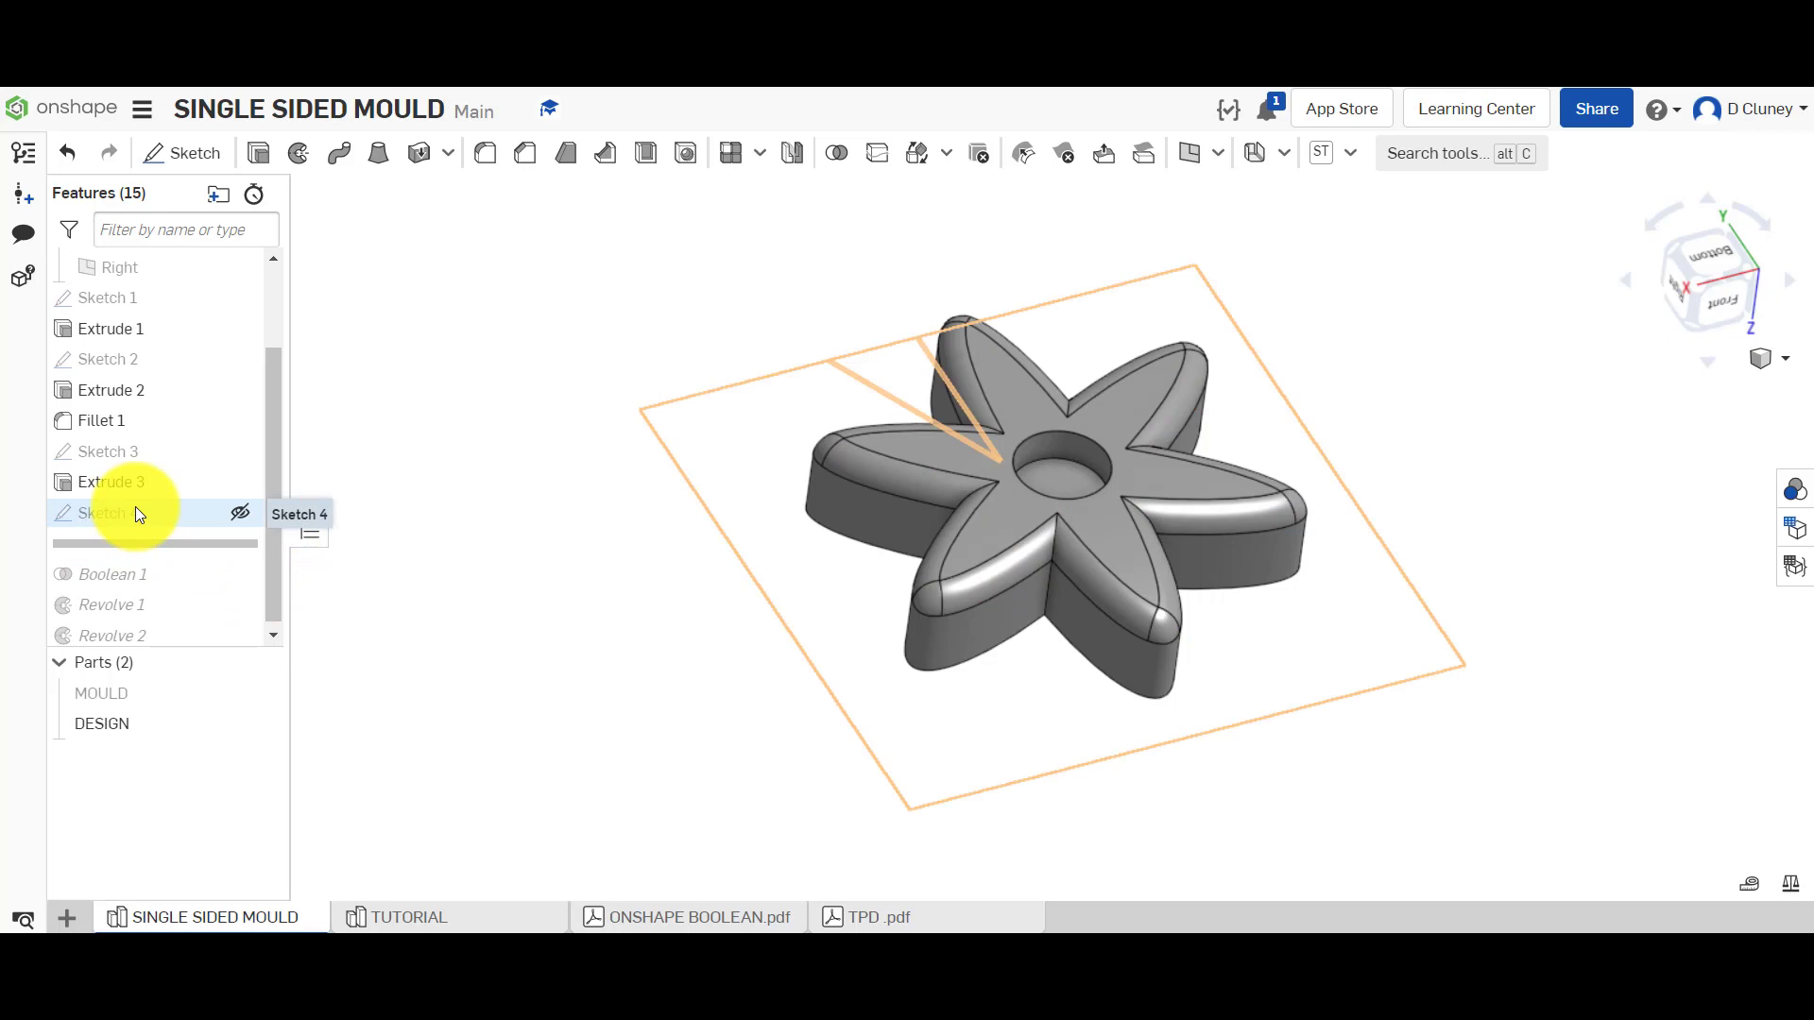
left_click(428, 614)
mouse_move(227, 546)
left_mouse_down()
mouse_move(226, 591)
mouse_move(236, 573)
left_mouse_up()
left_click(261, 694)
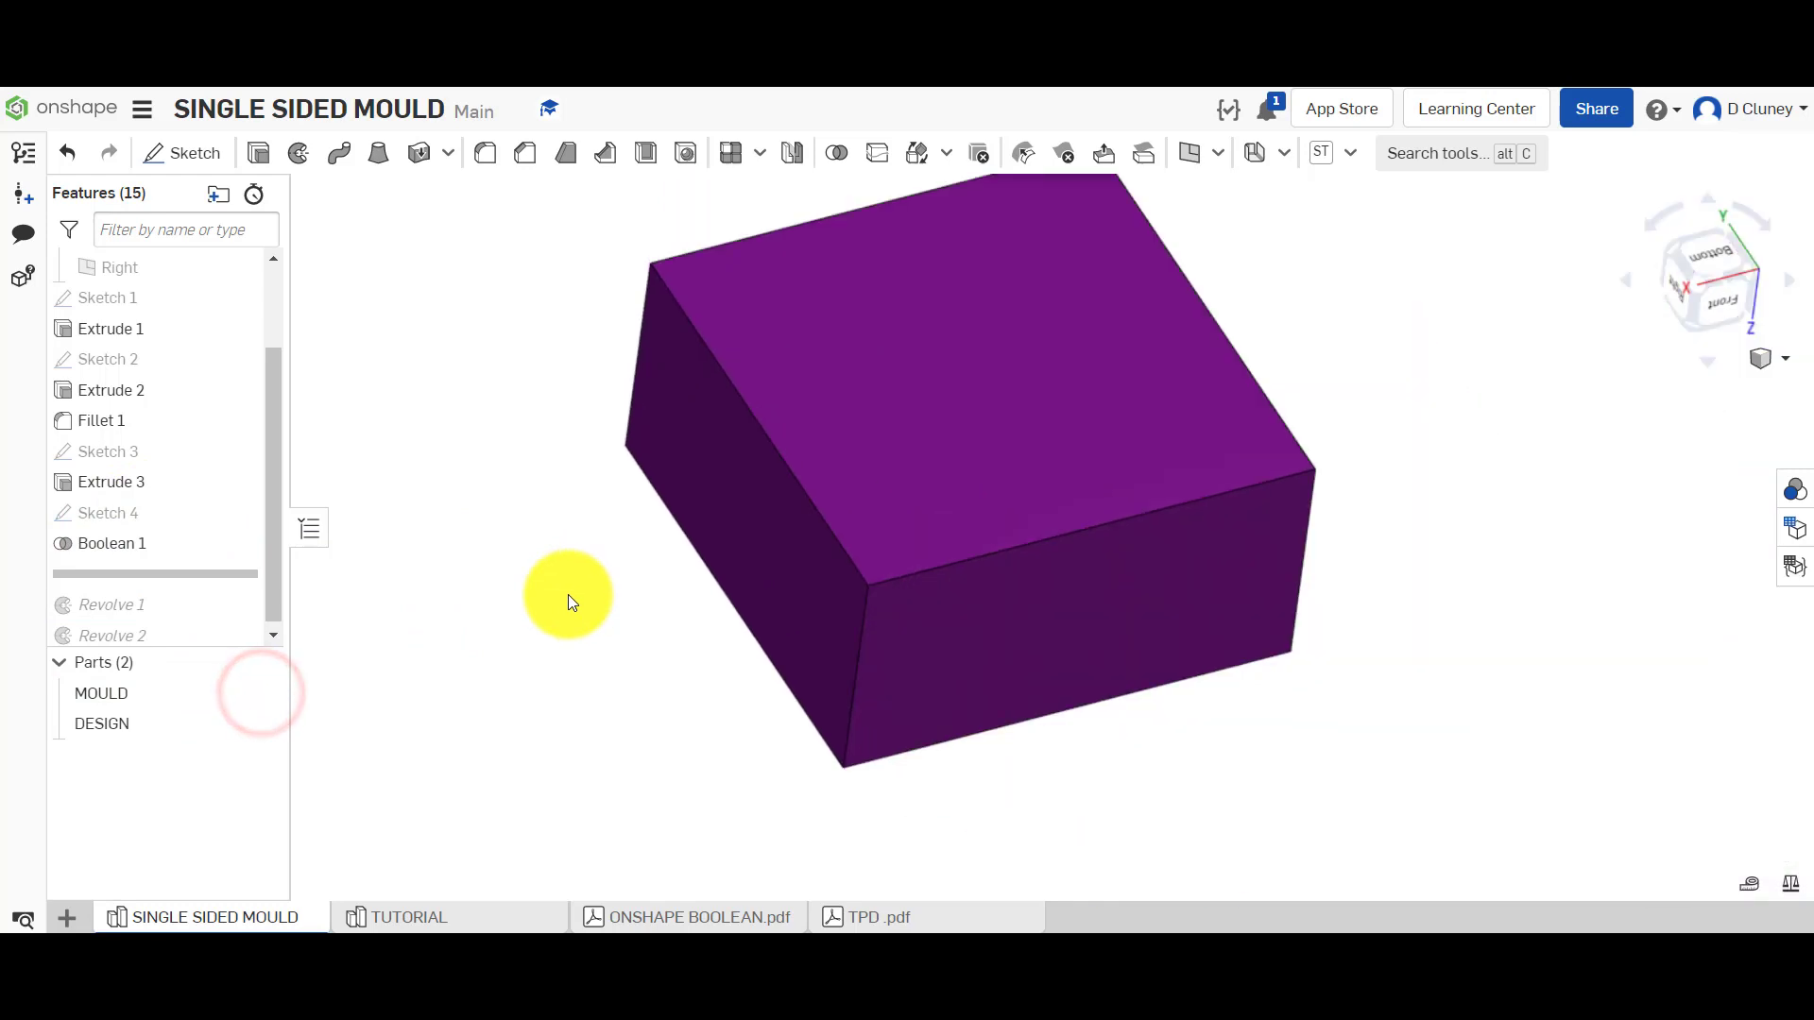
right_click_drag(569, 593, 767, 416)
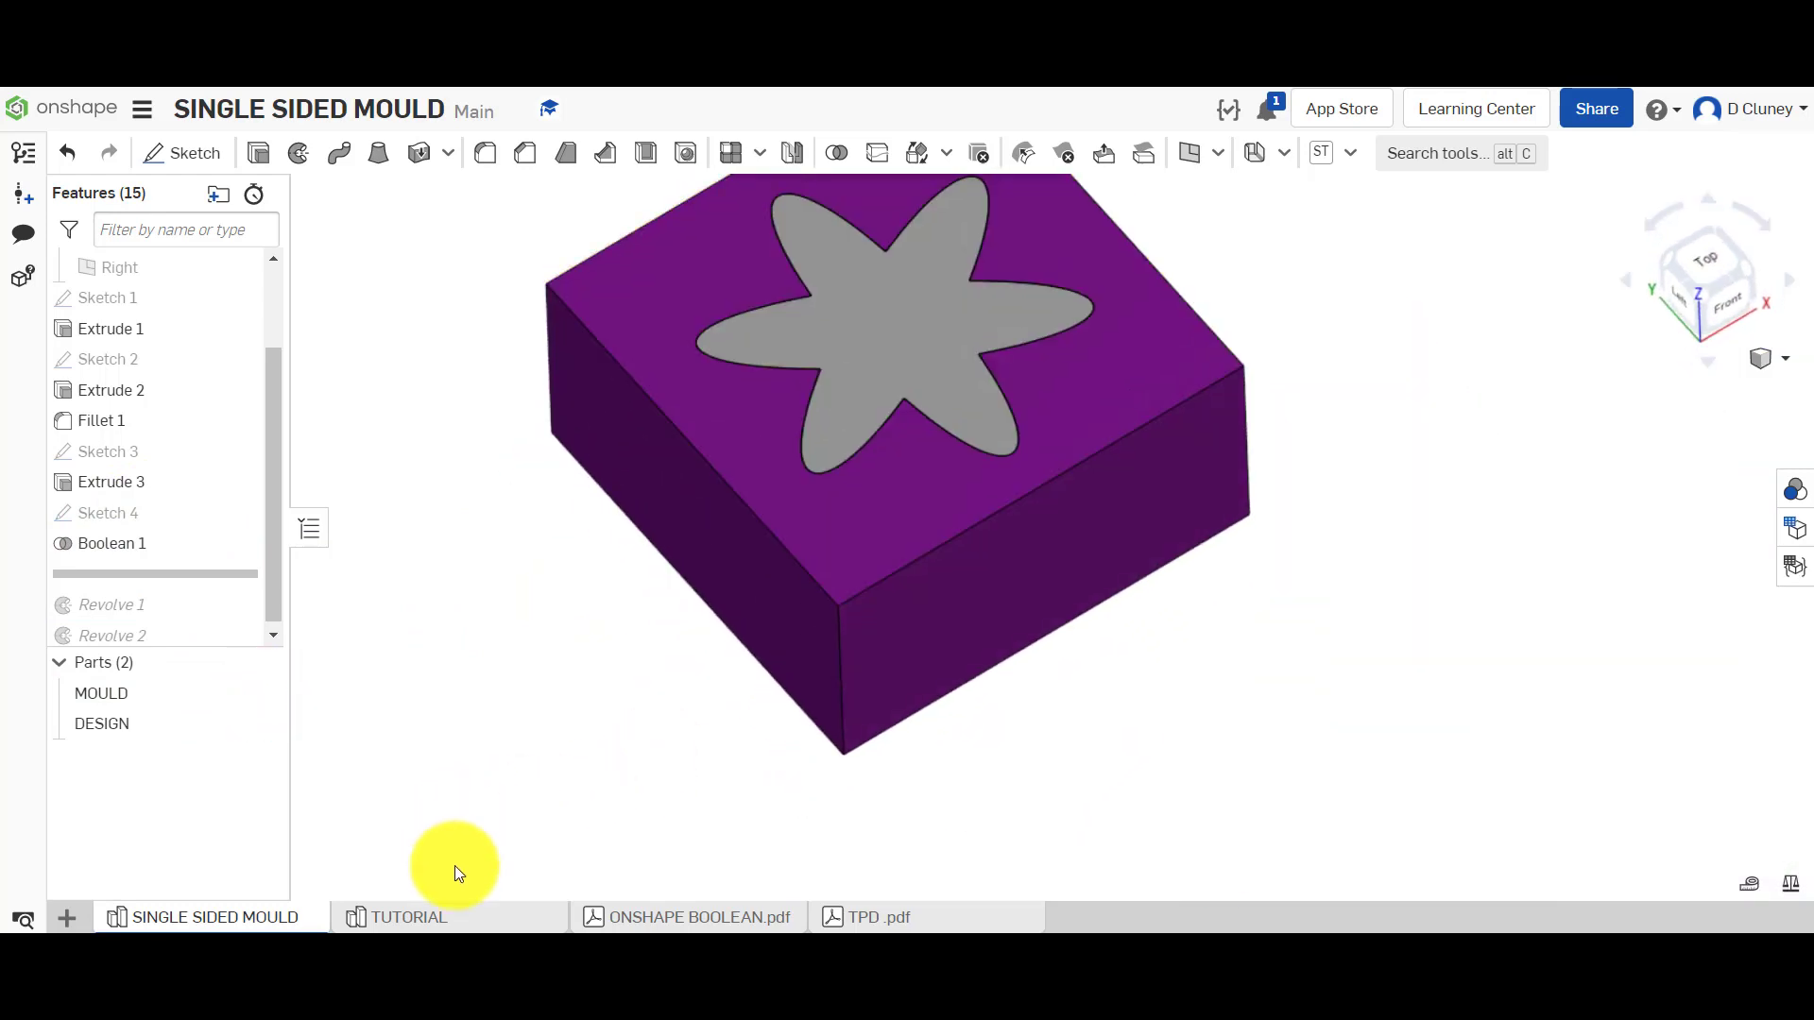
Show the hidden MOULD part in the TUTORIAL studio together with the DESIGN part
left_click(515, 922)
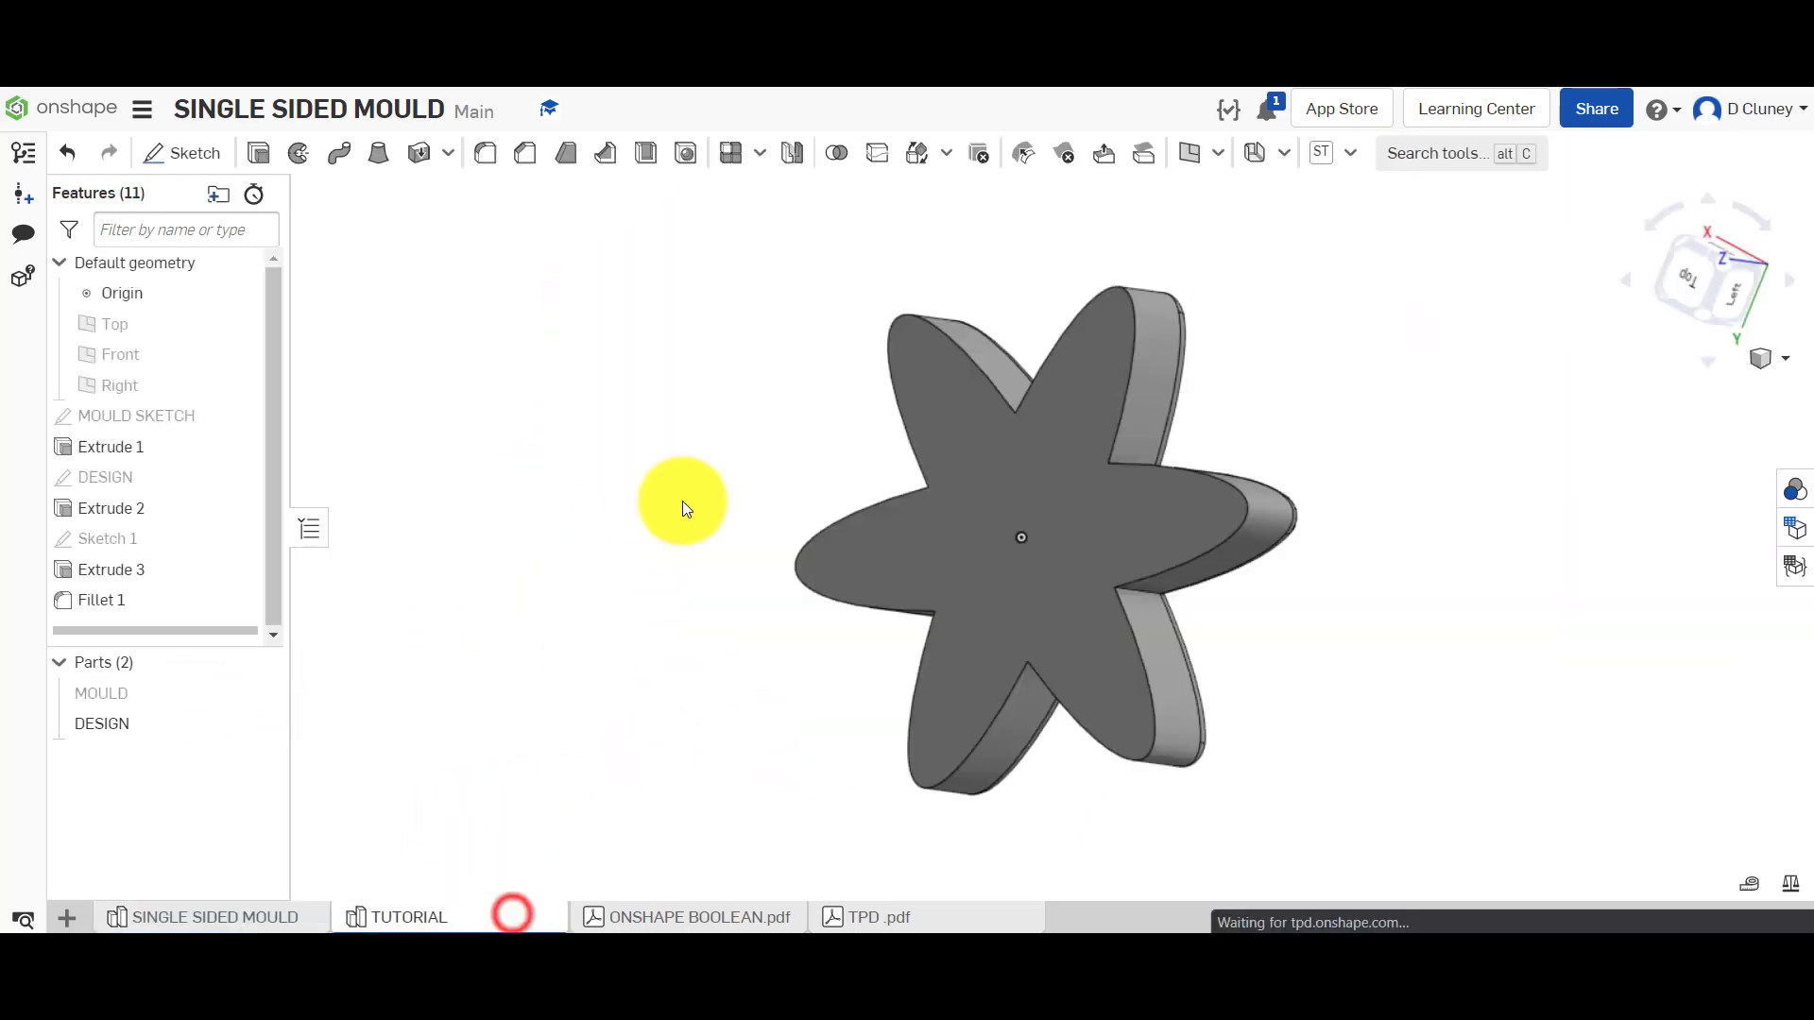
left_click(263, 697)
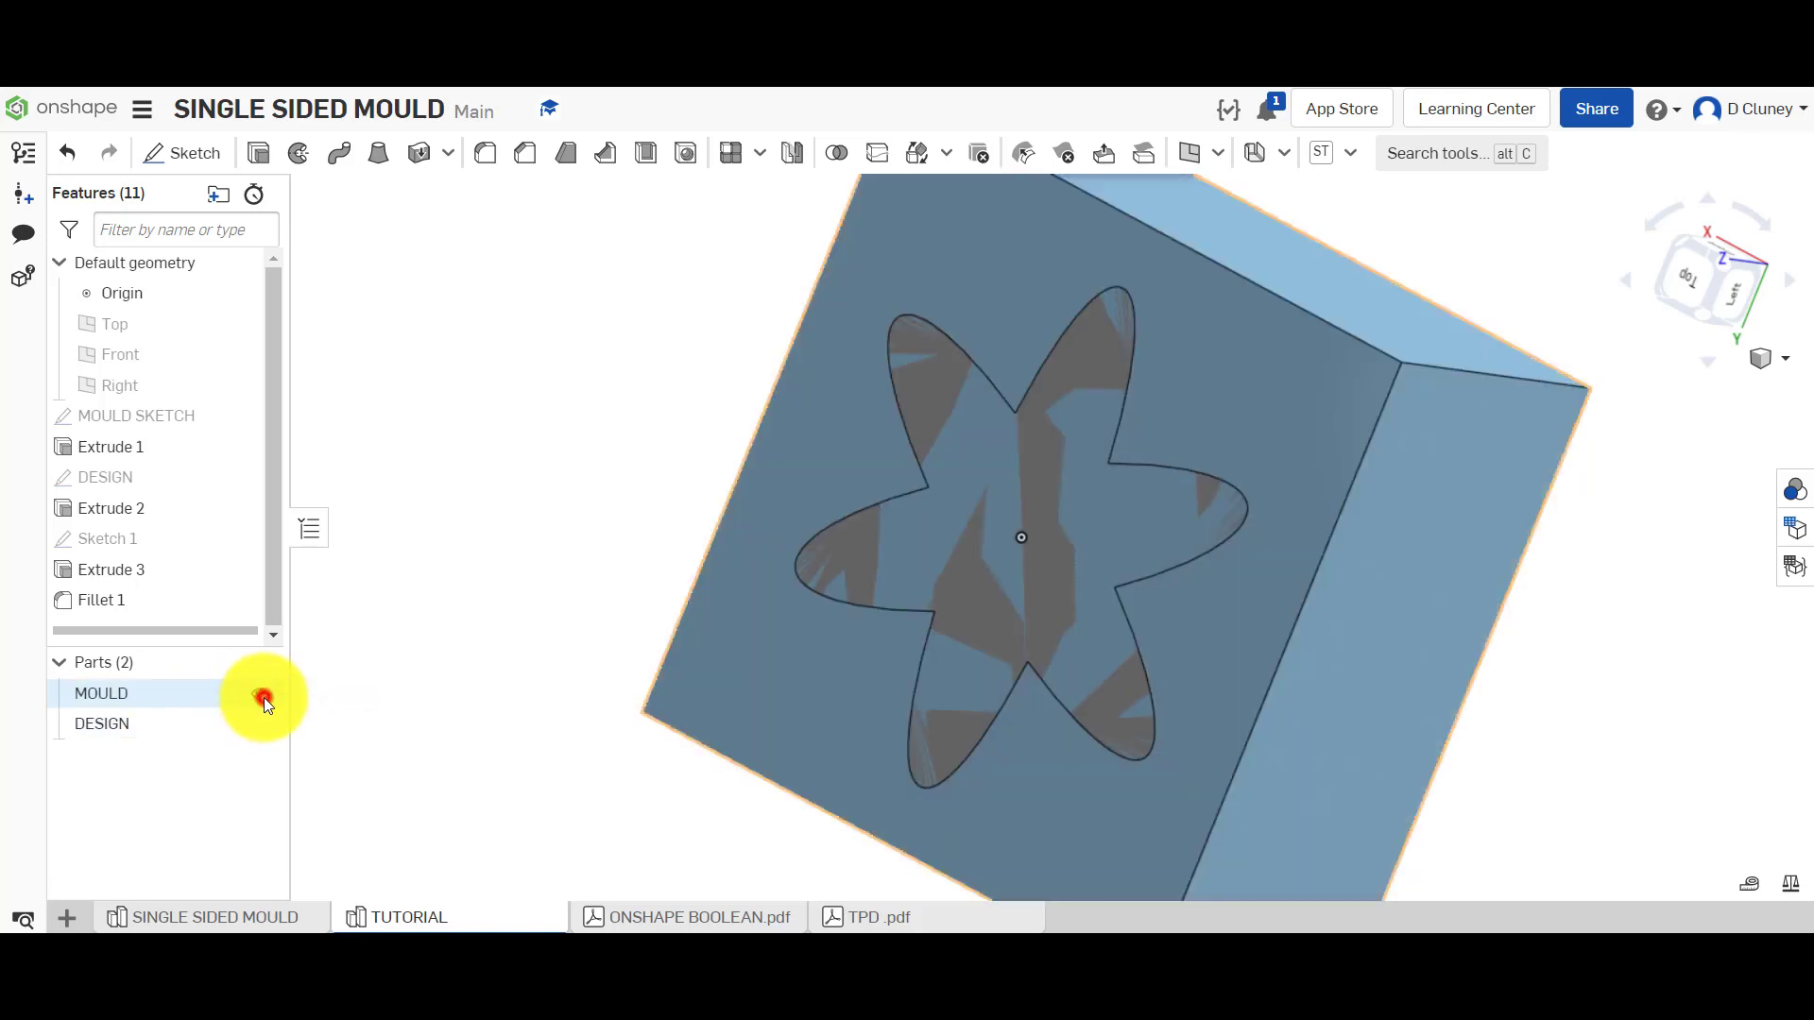
scroll(590, 448, "up", 2)
scroll(589, 448, "down", 5)
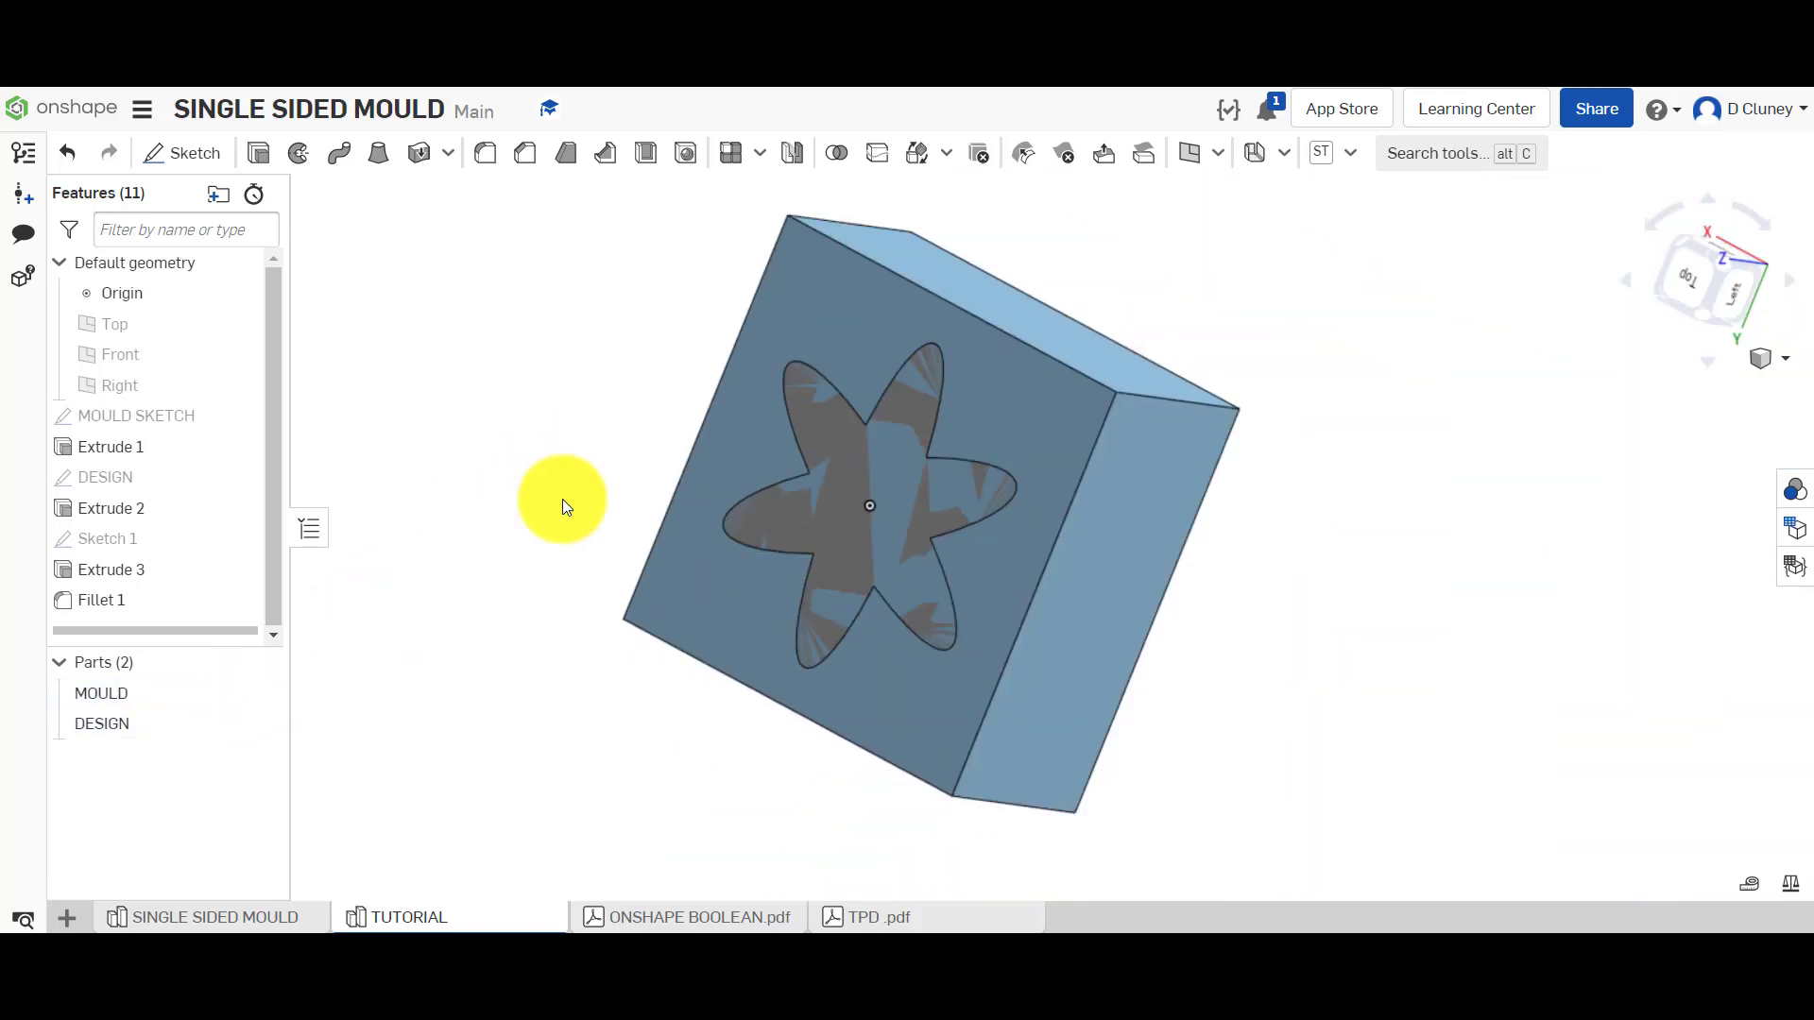
Change the MOULD part's appearance to the purple palette colour 981FAC
left_click(1794, 489)
left_click(1587, 247)
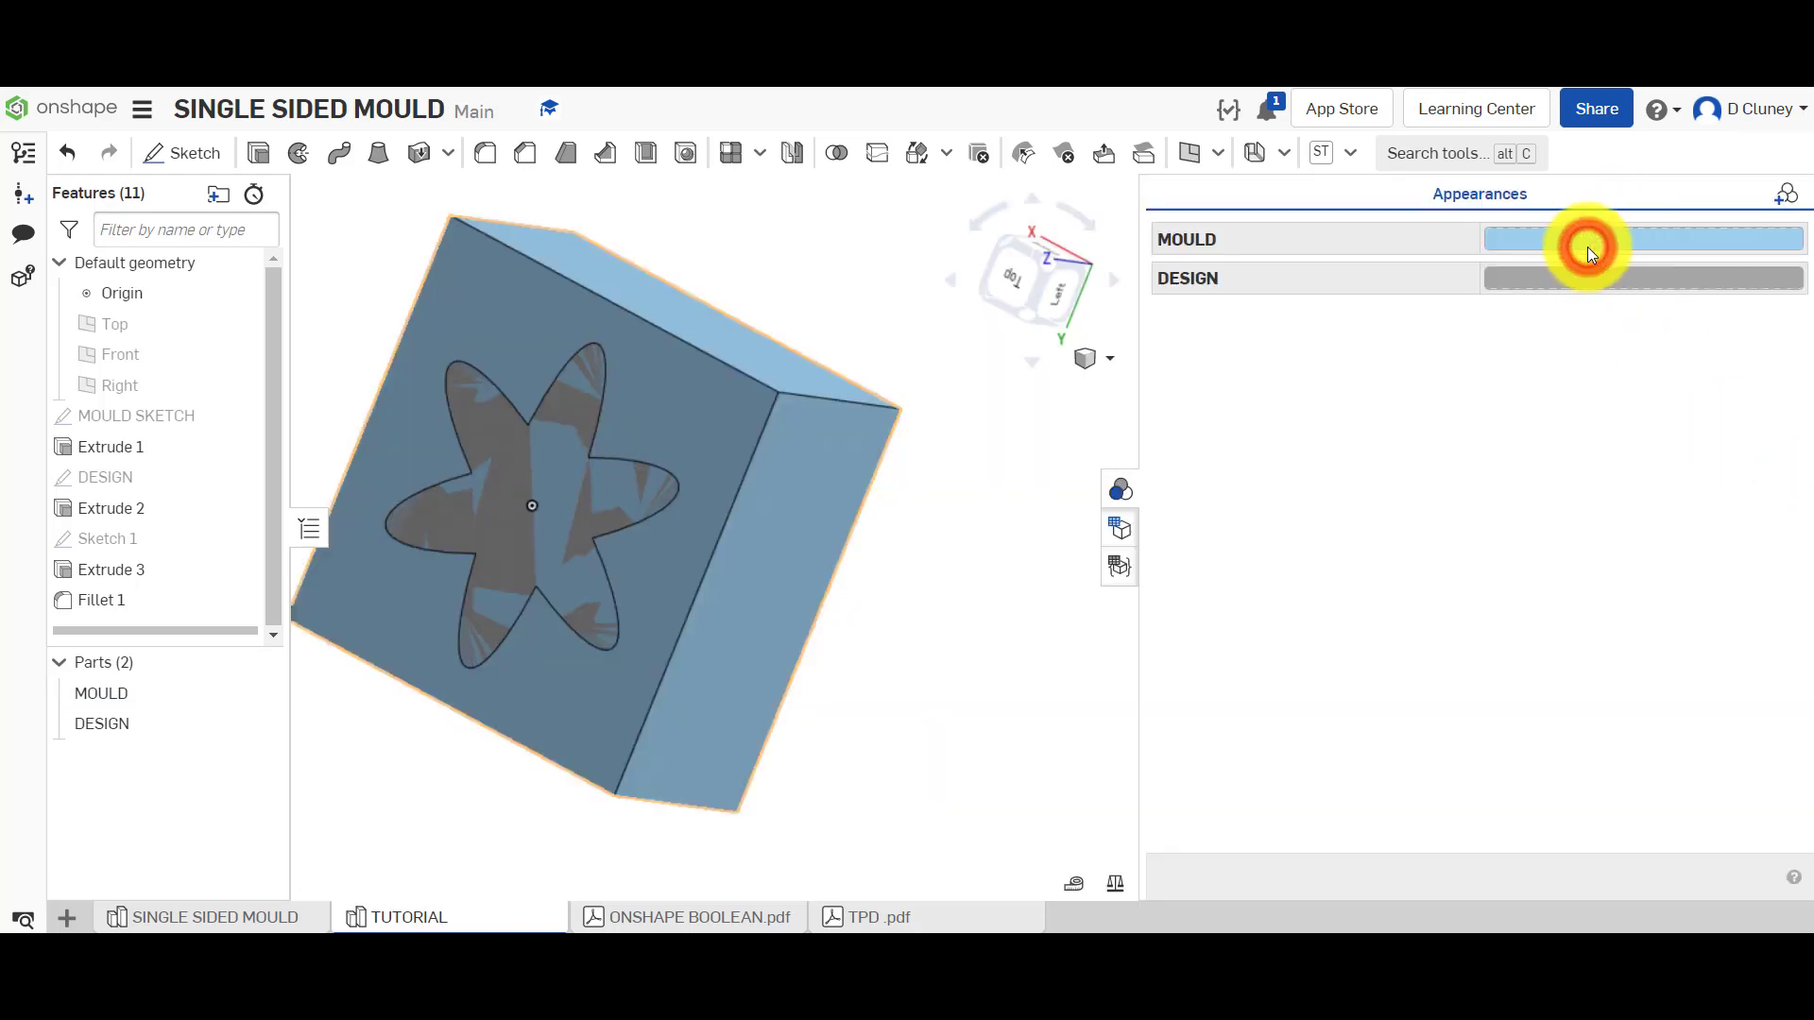
left_click(1118, 368)
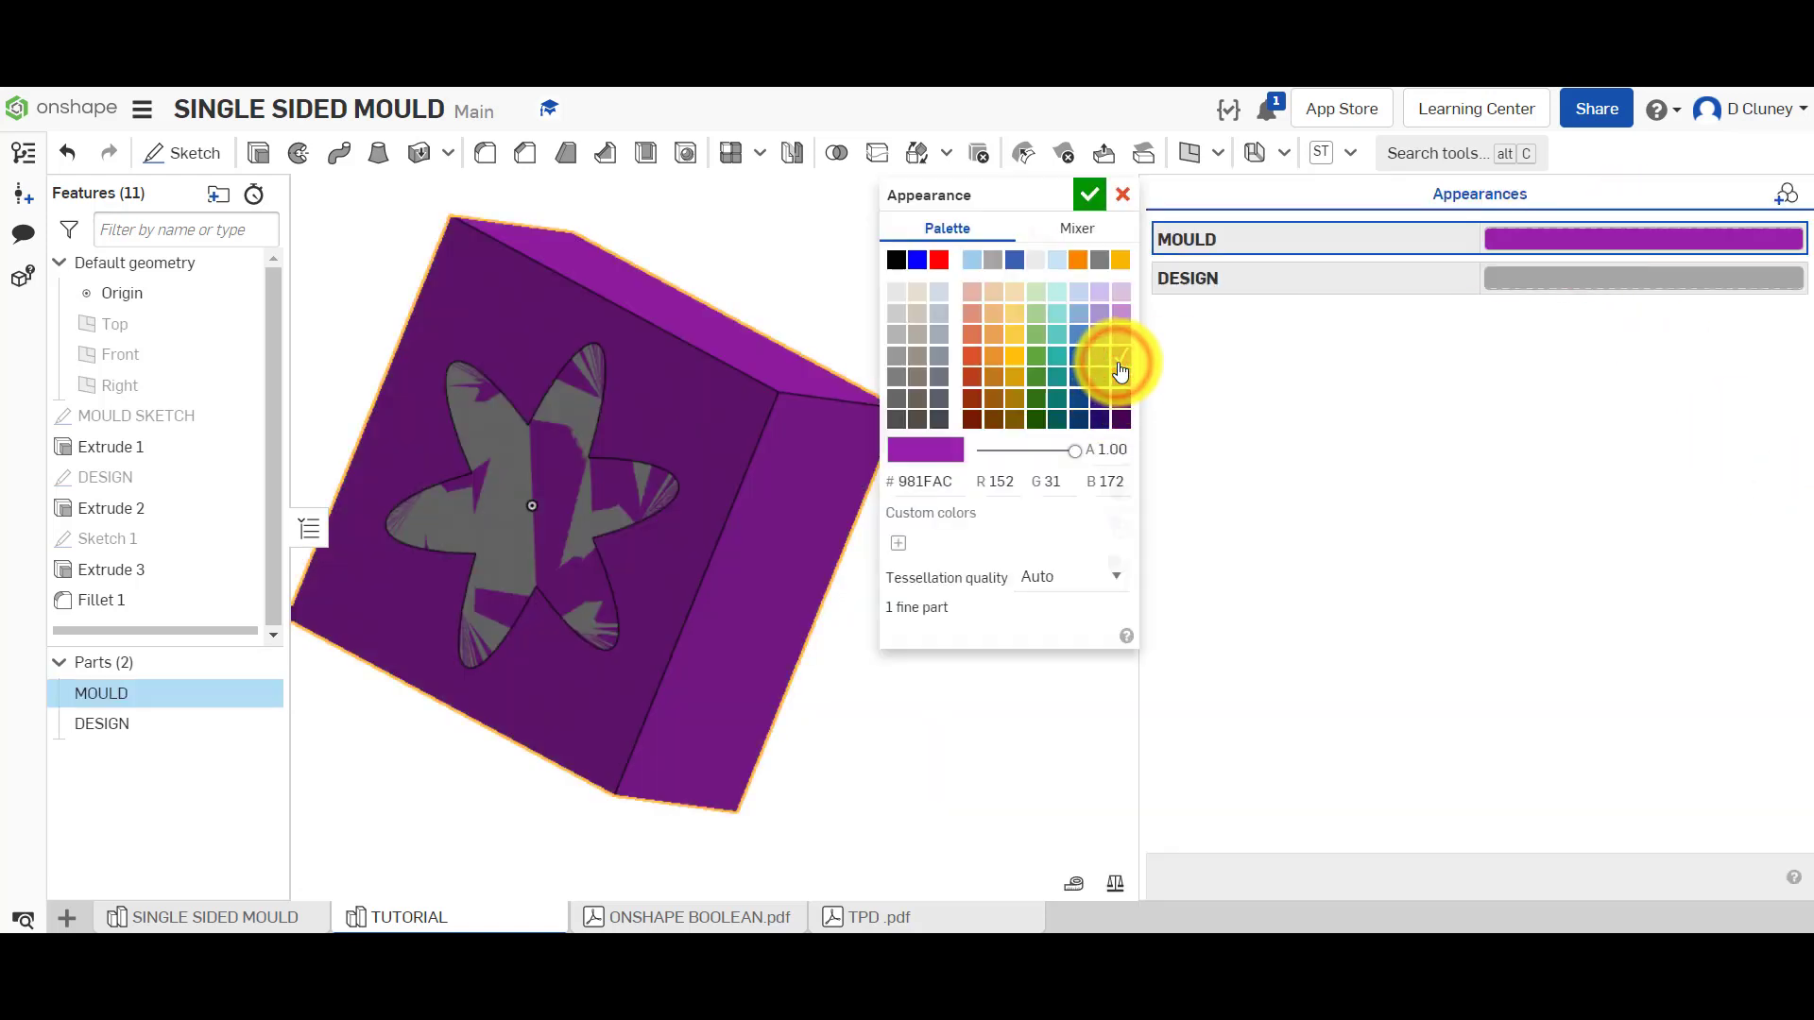
left_click(1090, 194)
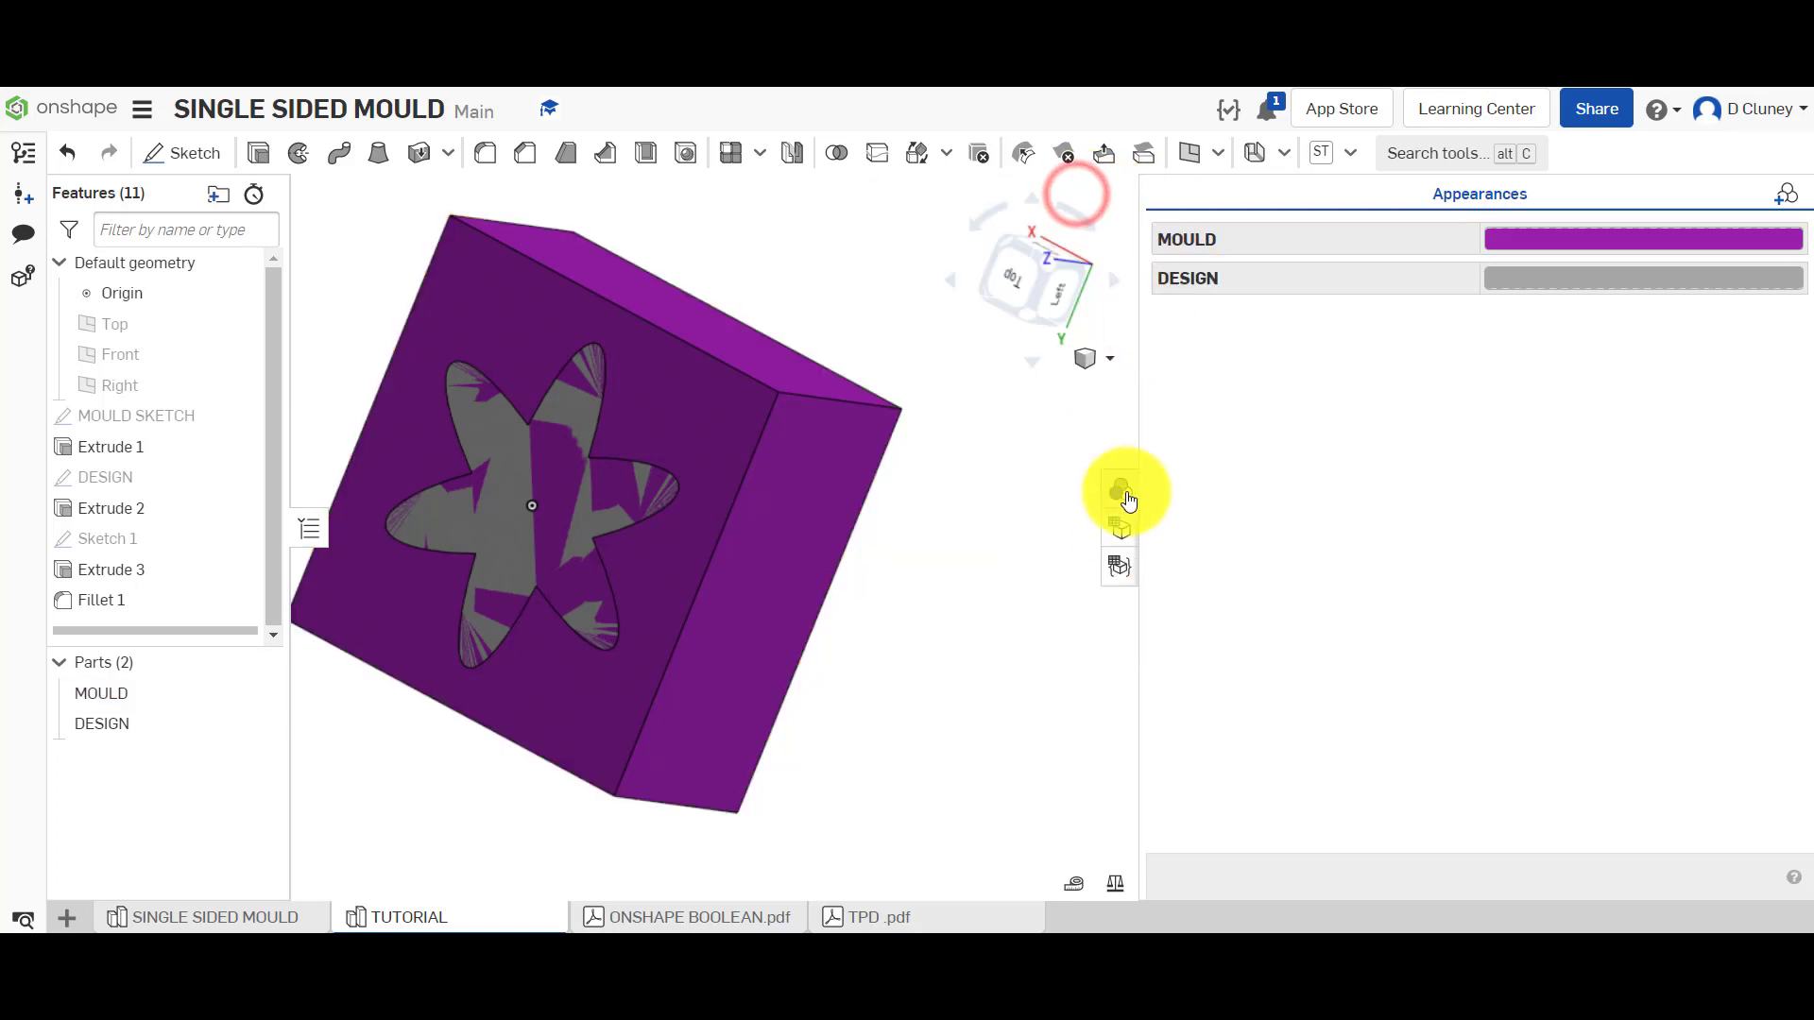
left_click(1123, 490)
Start a new sketch on the top face of the MOULD part and view it face-on
right_click_drag(1380, 571, 1421, 514)
left_click(895, 299)
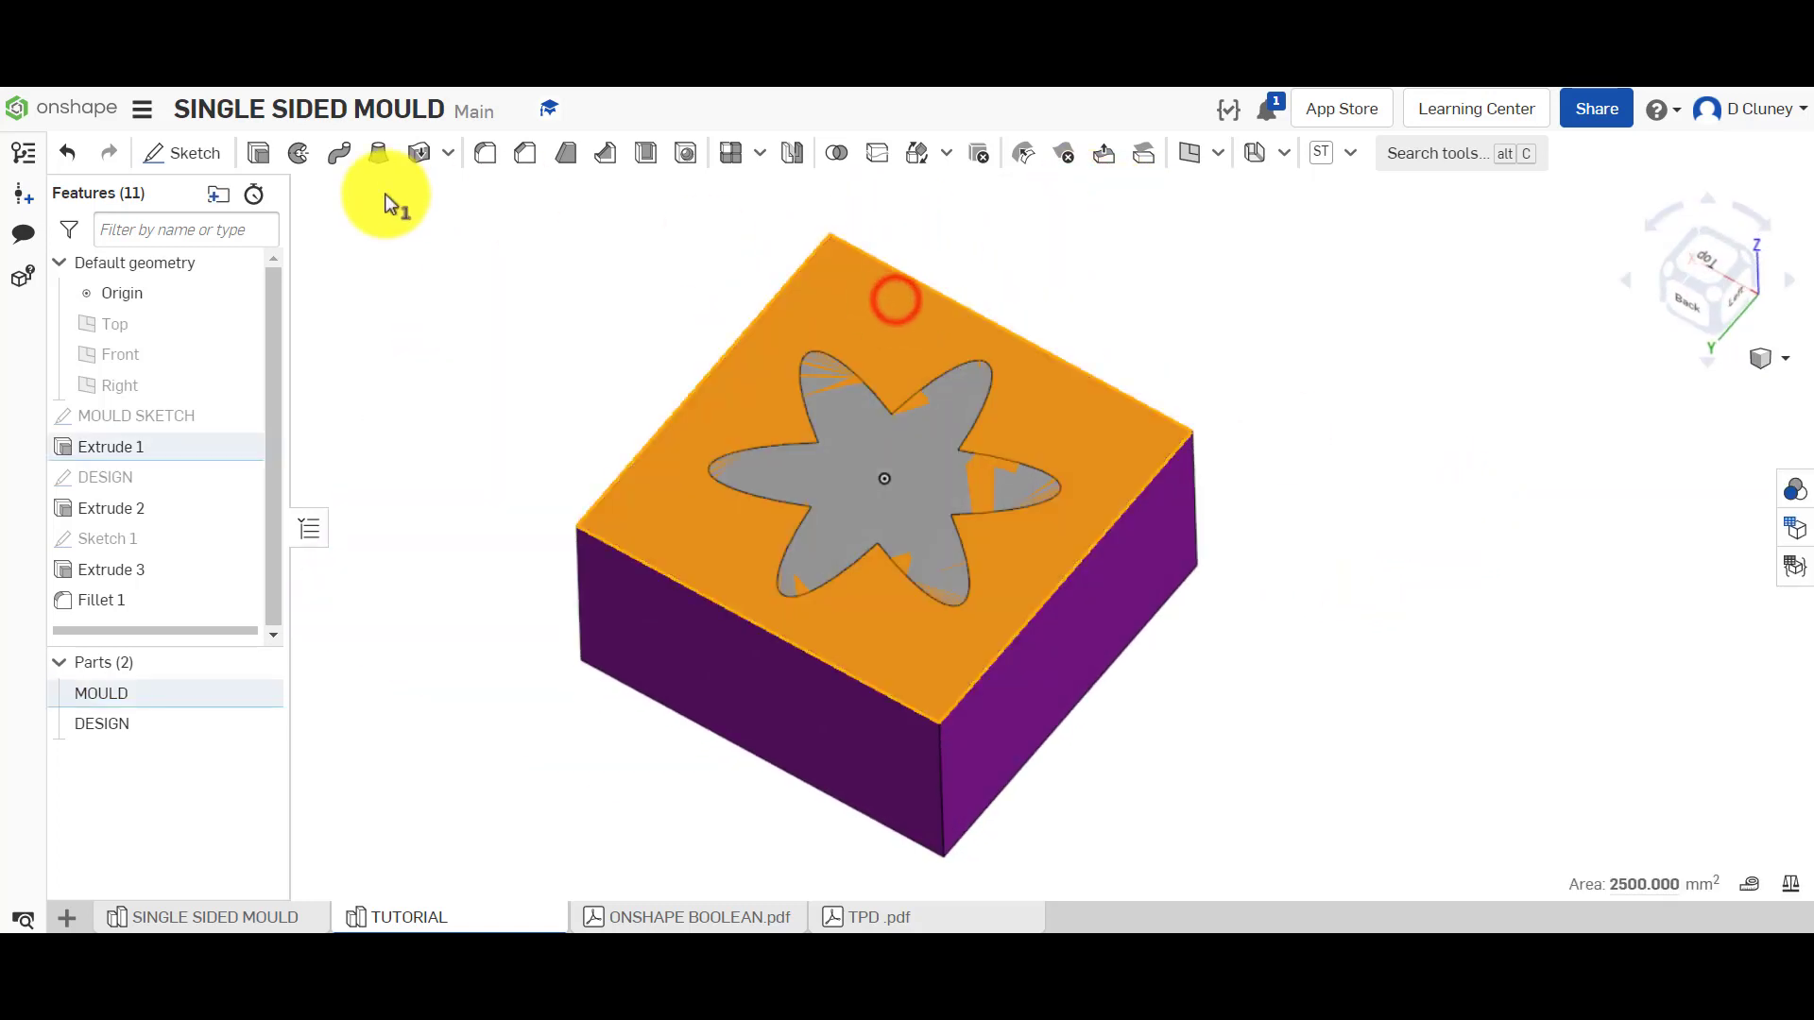
left_click(1209, 293)
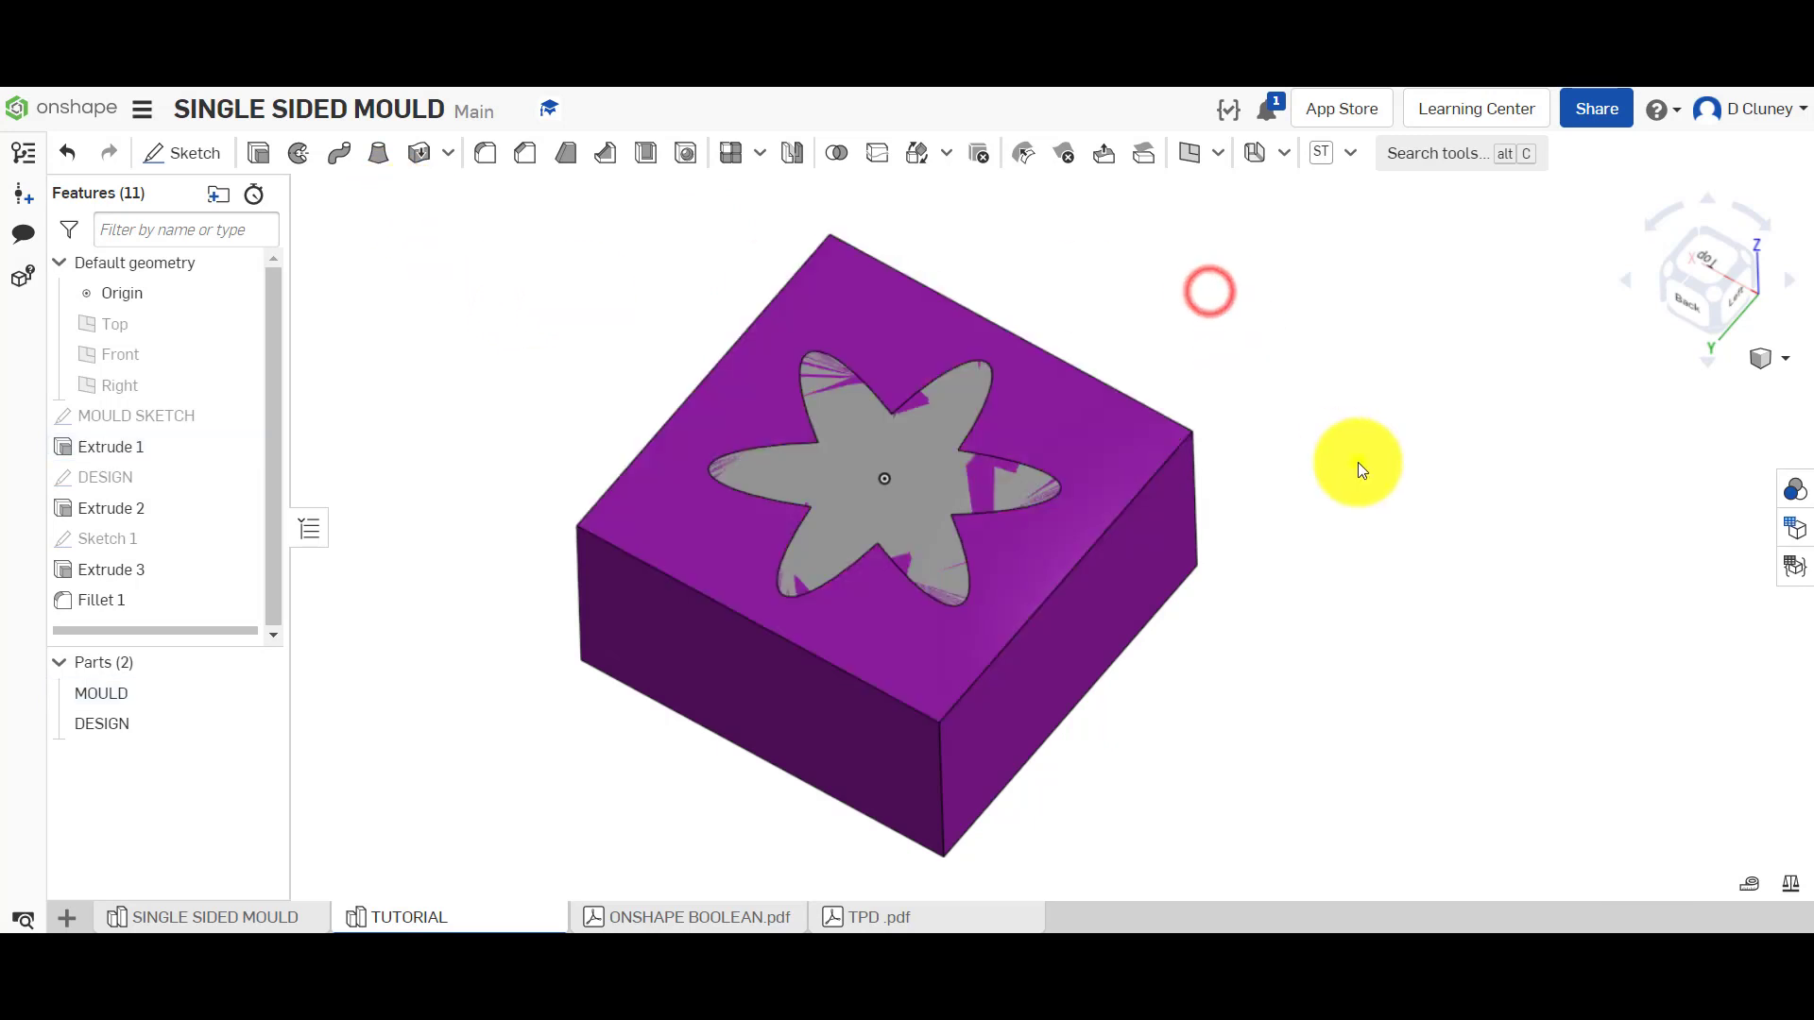
right_click(1360, 469)
left_click(1431, 557)
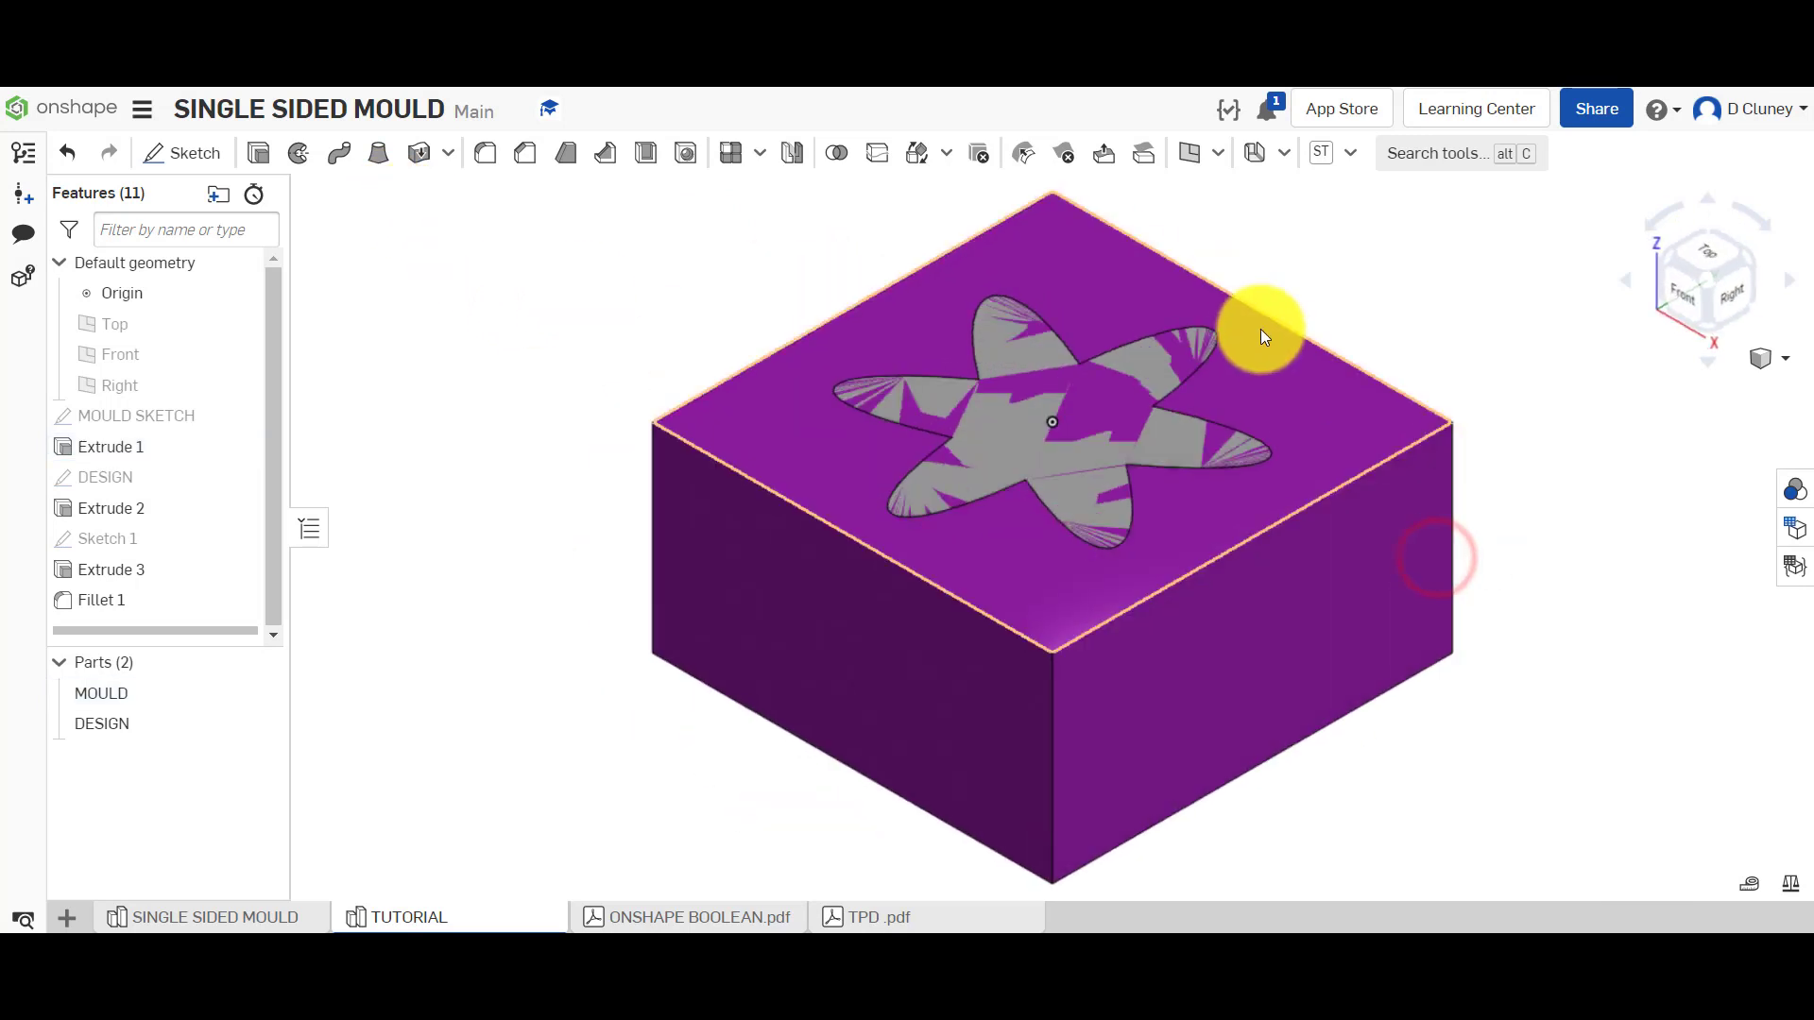
mouse_move(1331, 222)
right_mouse_down()
mouse_move(1359, 342)
mouse_move(1363, 315)
right_mouse_up()
left_click(1237, 325)
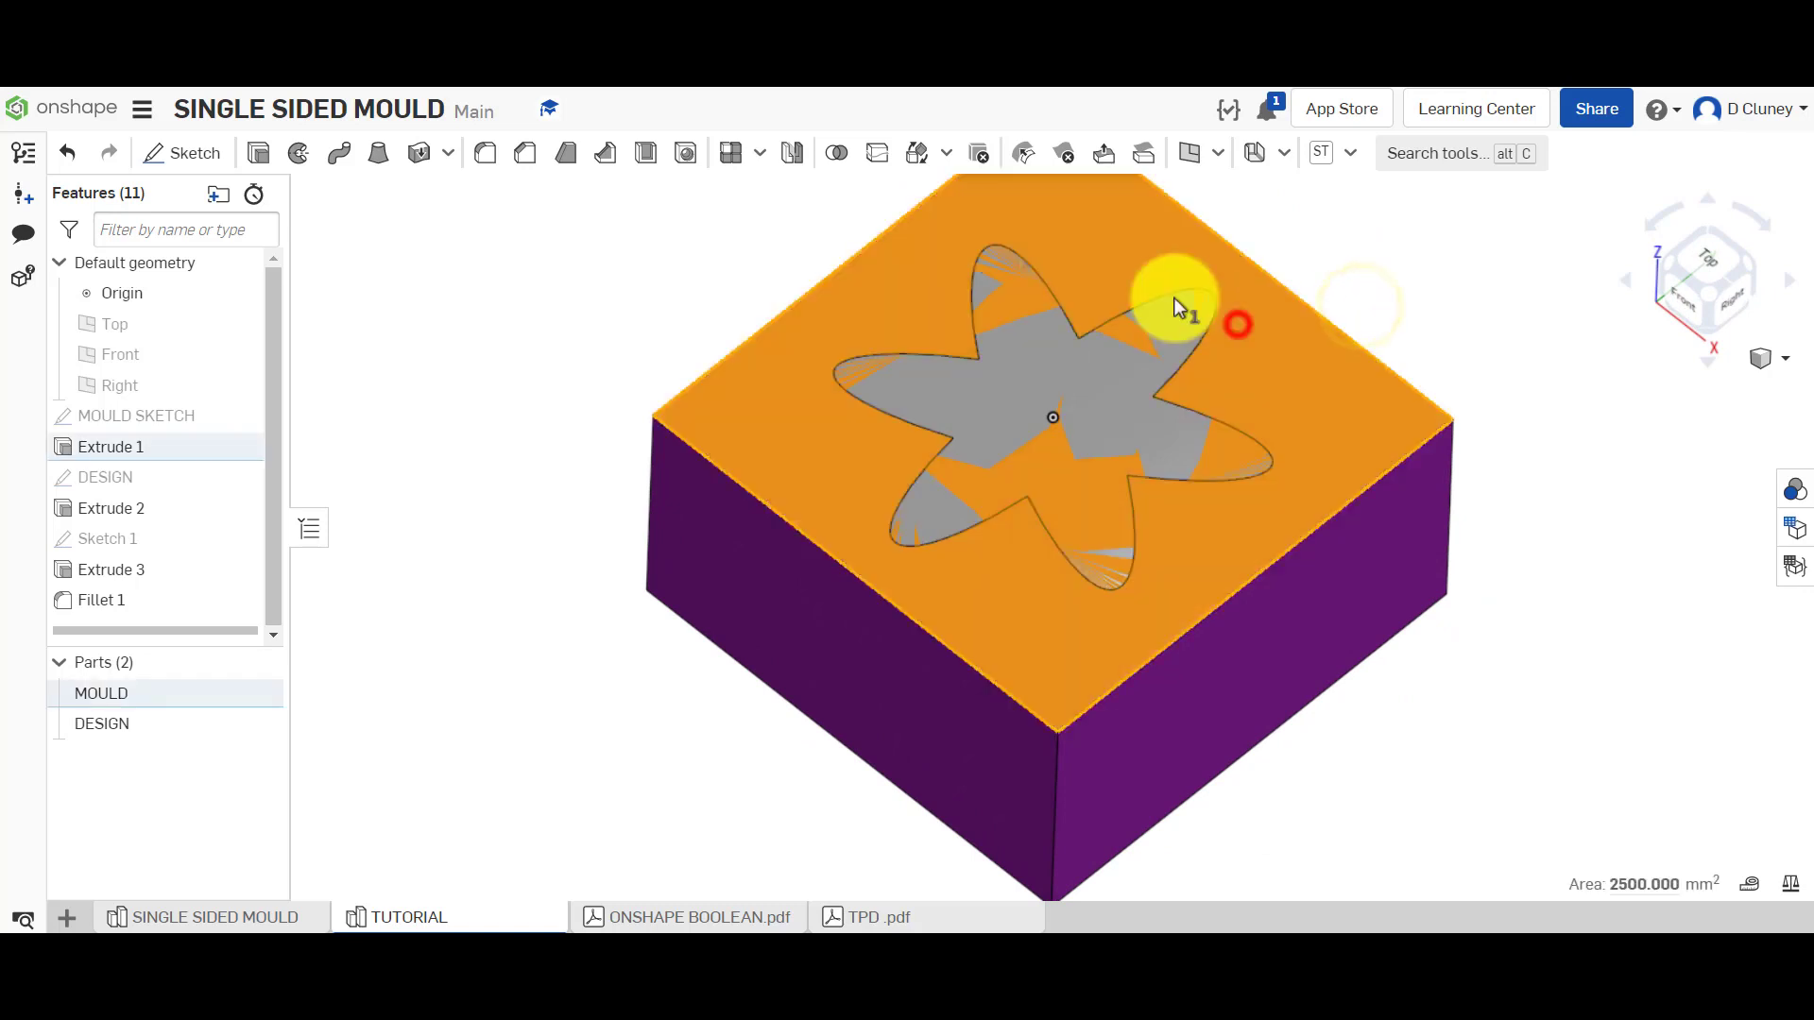
left_click(199, 153)
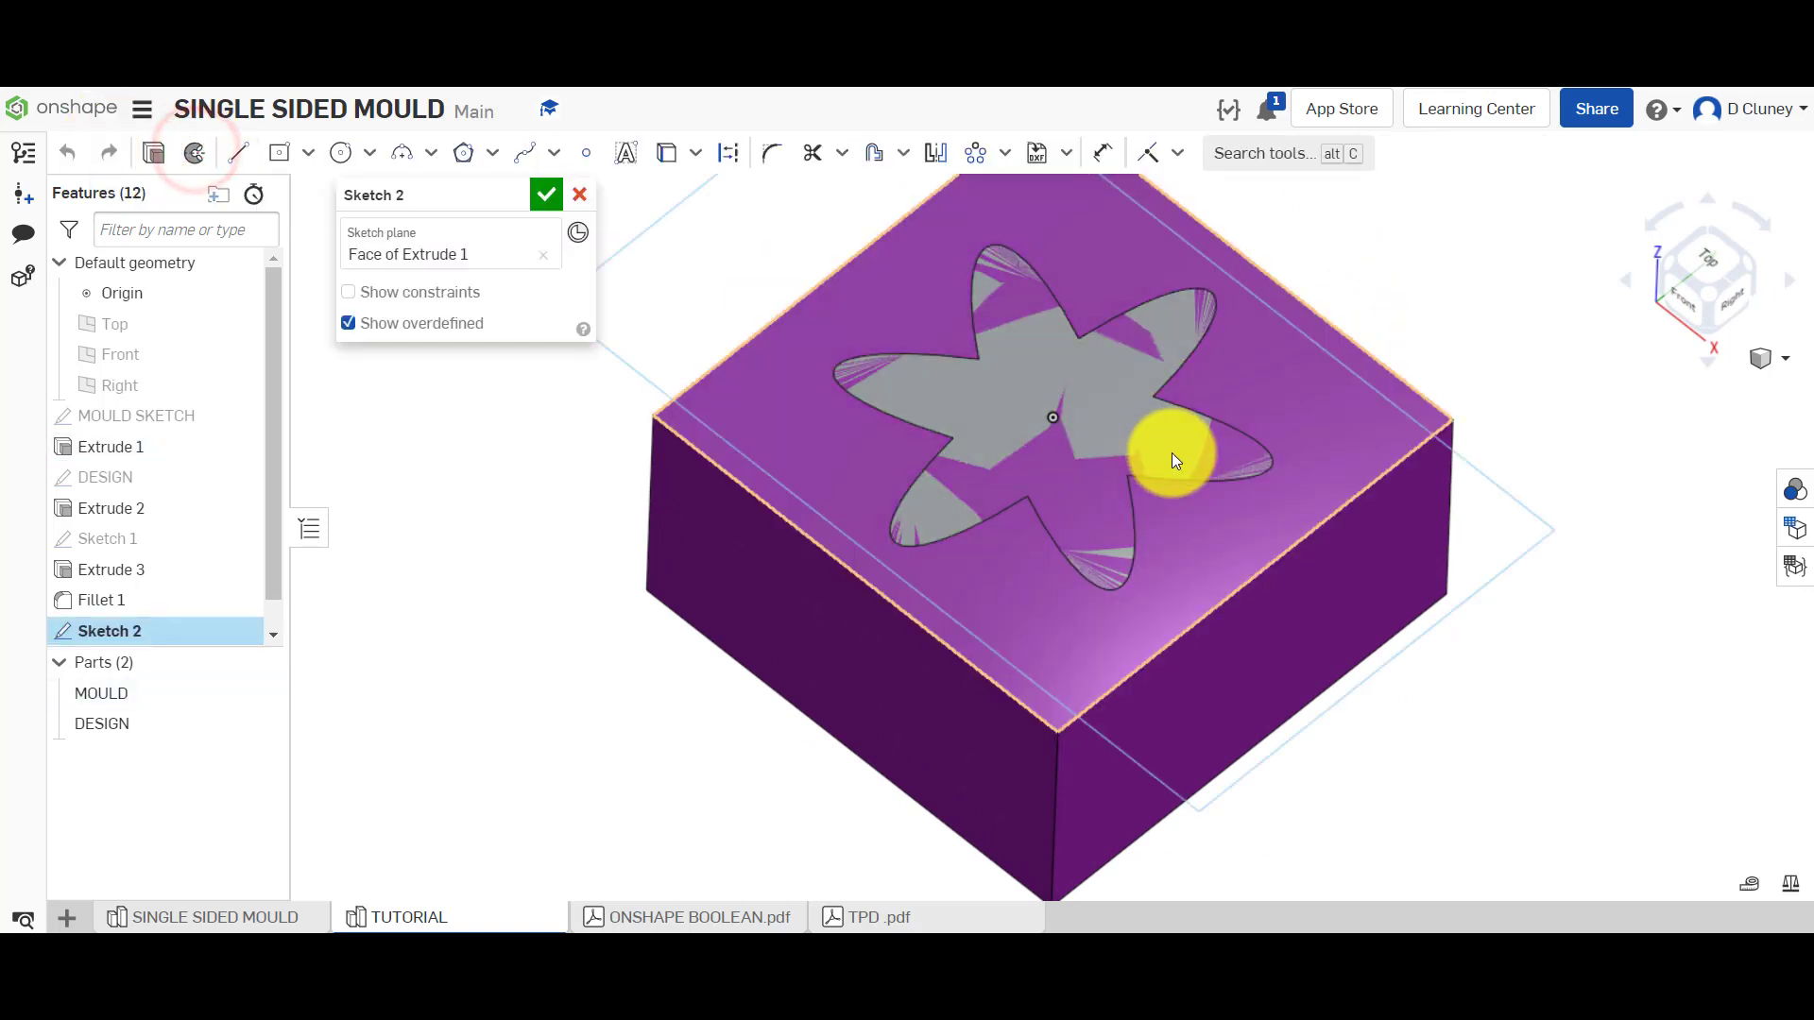
key("n")
scroll(1148, 240, "up", 5)
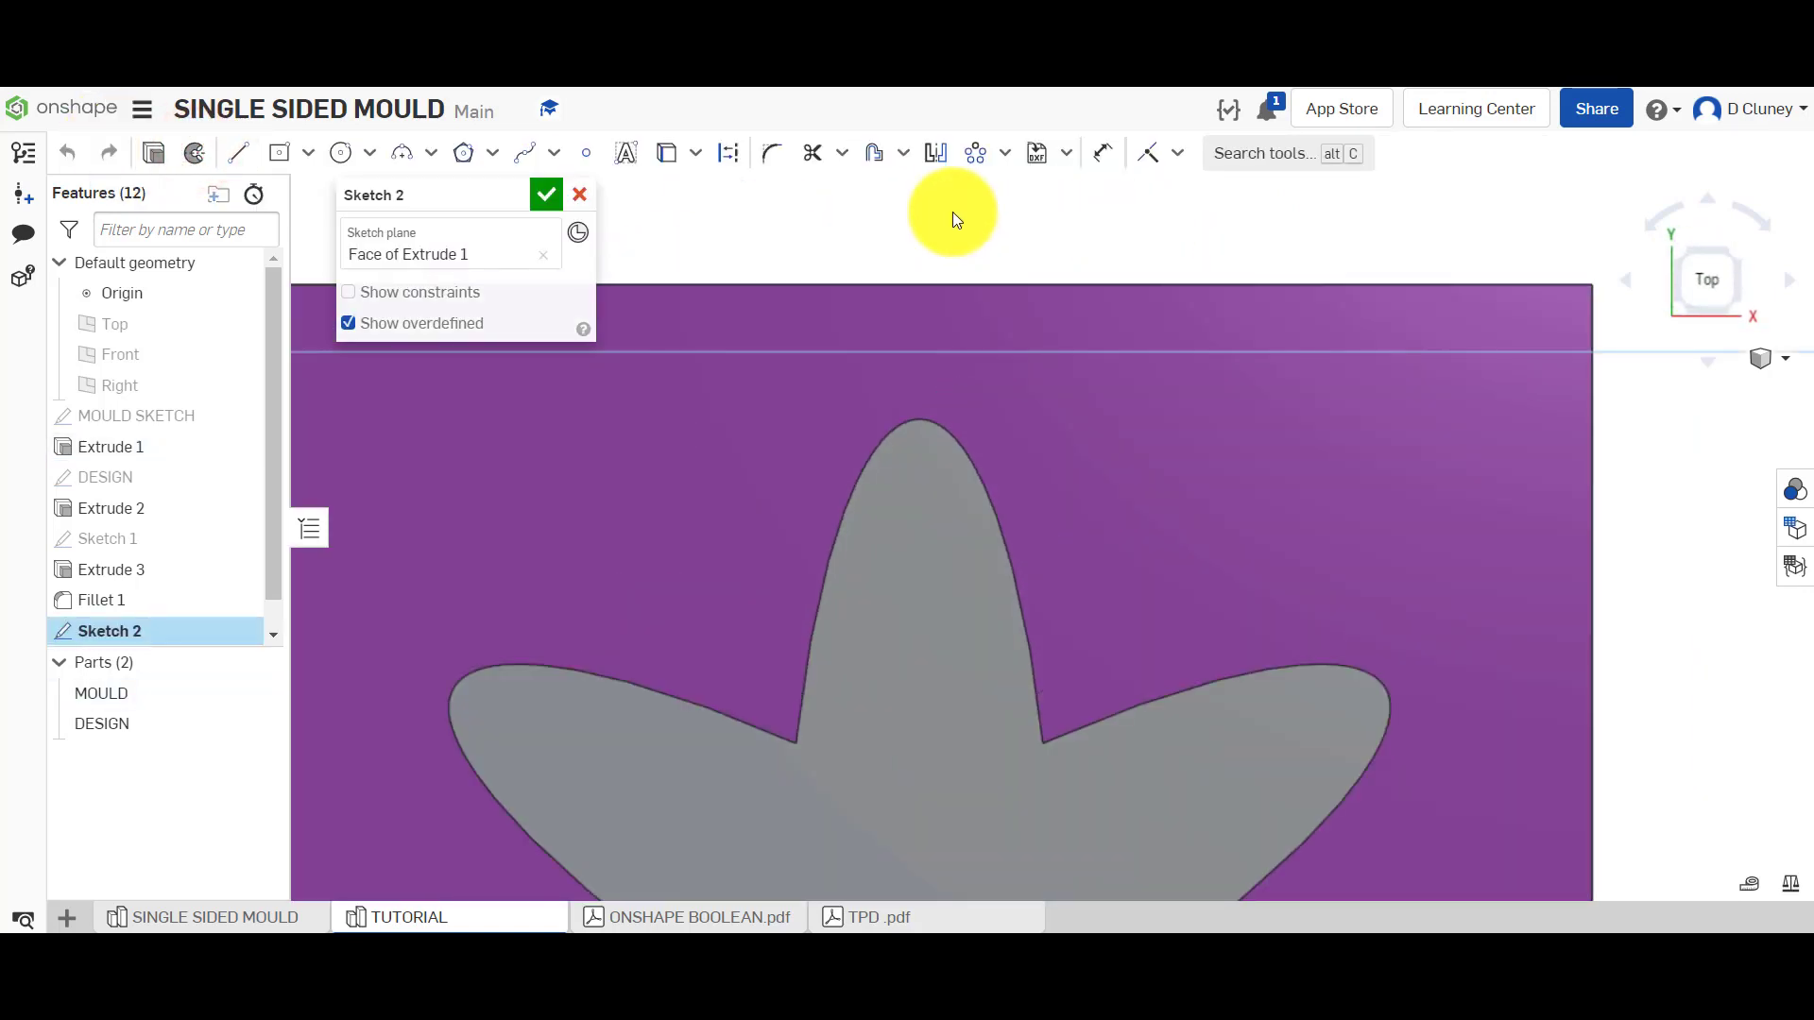
Sketch a line about 17.6 mm long inward from the midpoint of the mould's upper edge and a slanted line back to that edge
key("l")
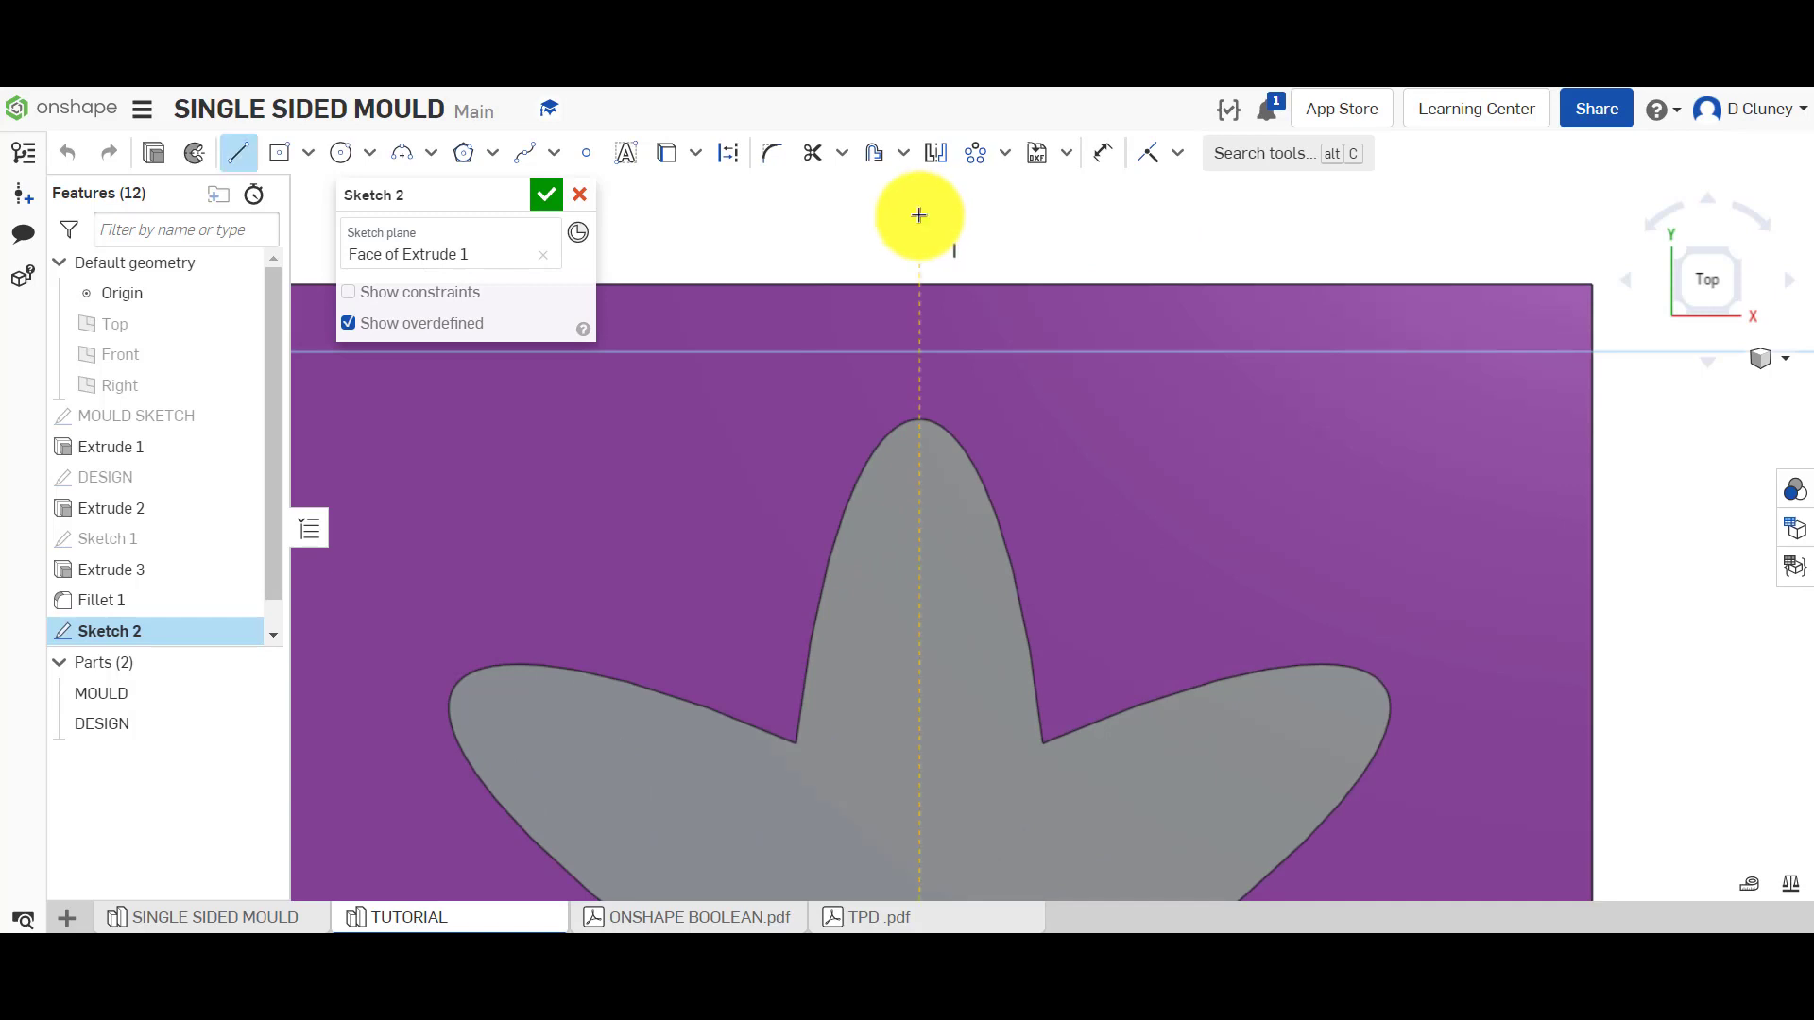
left_click(921, 286)
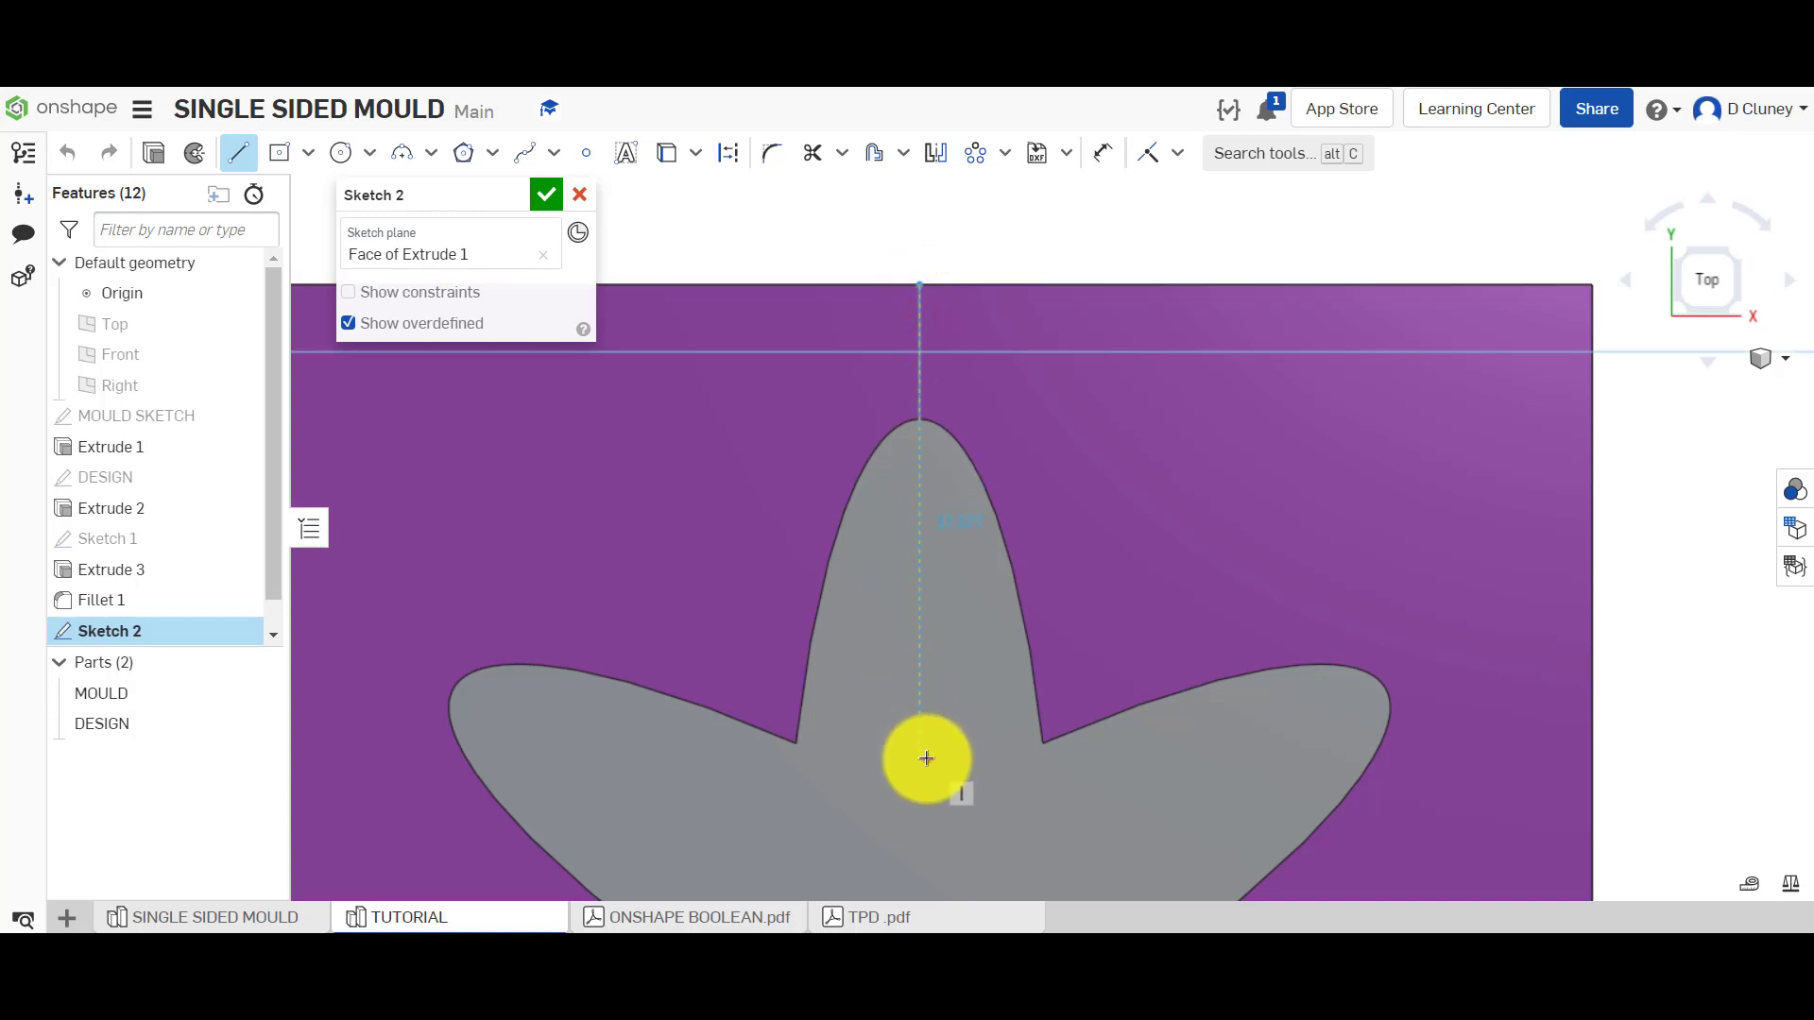
left_click(923, 758)
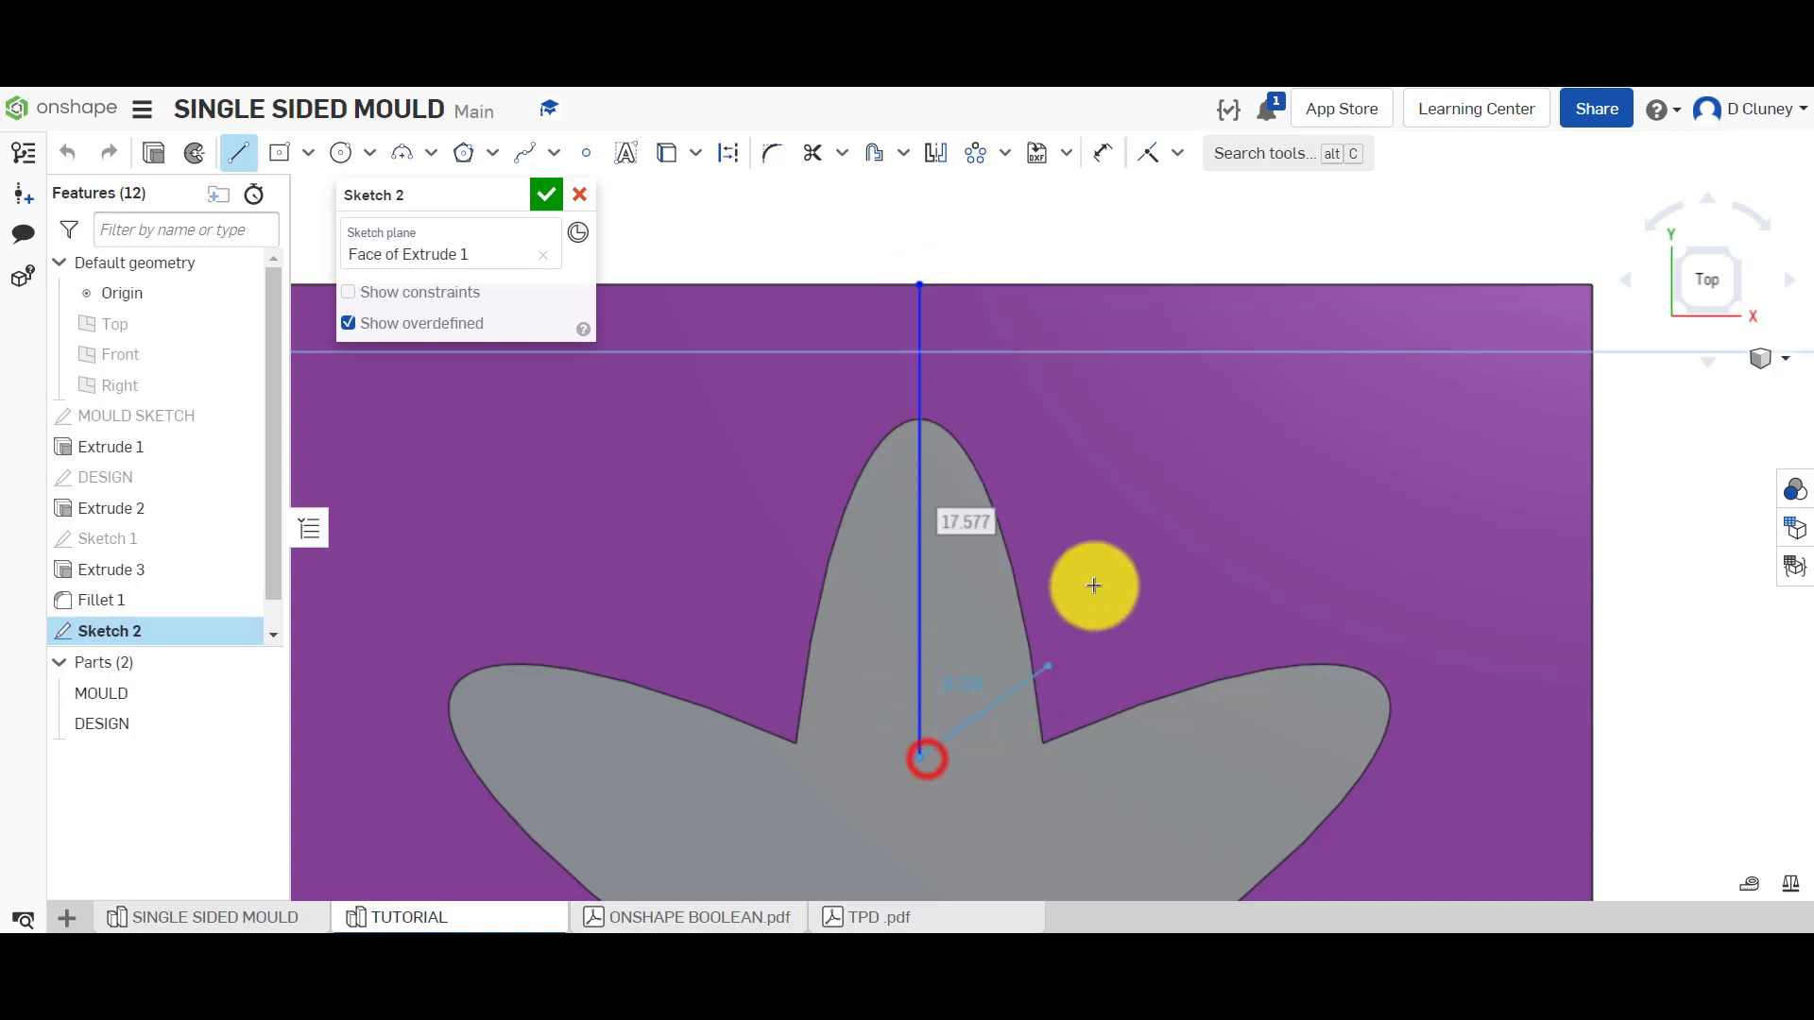
left_click(1196, 288)
key("Escape")
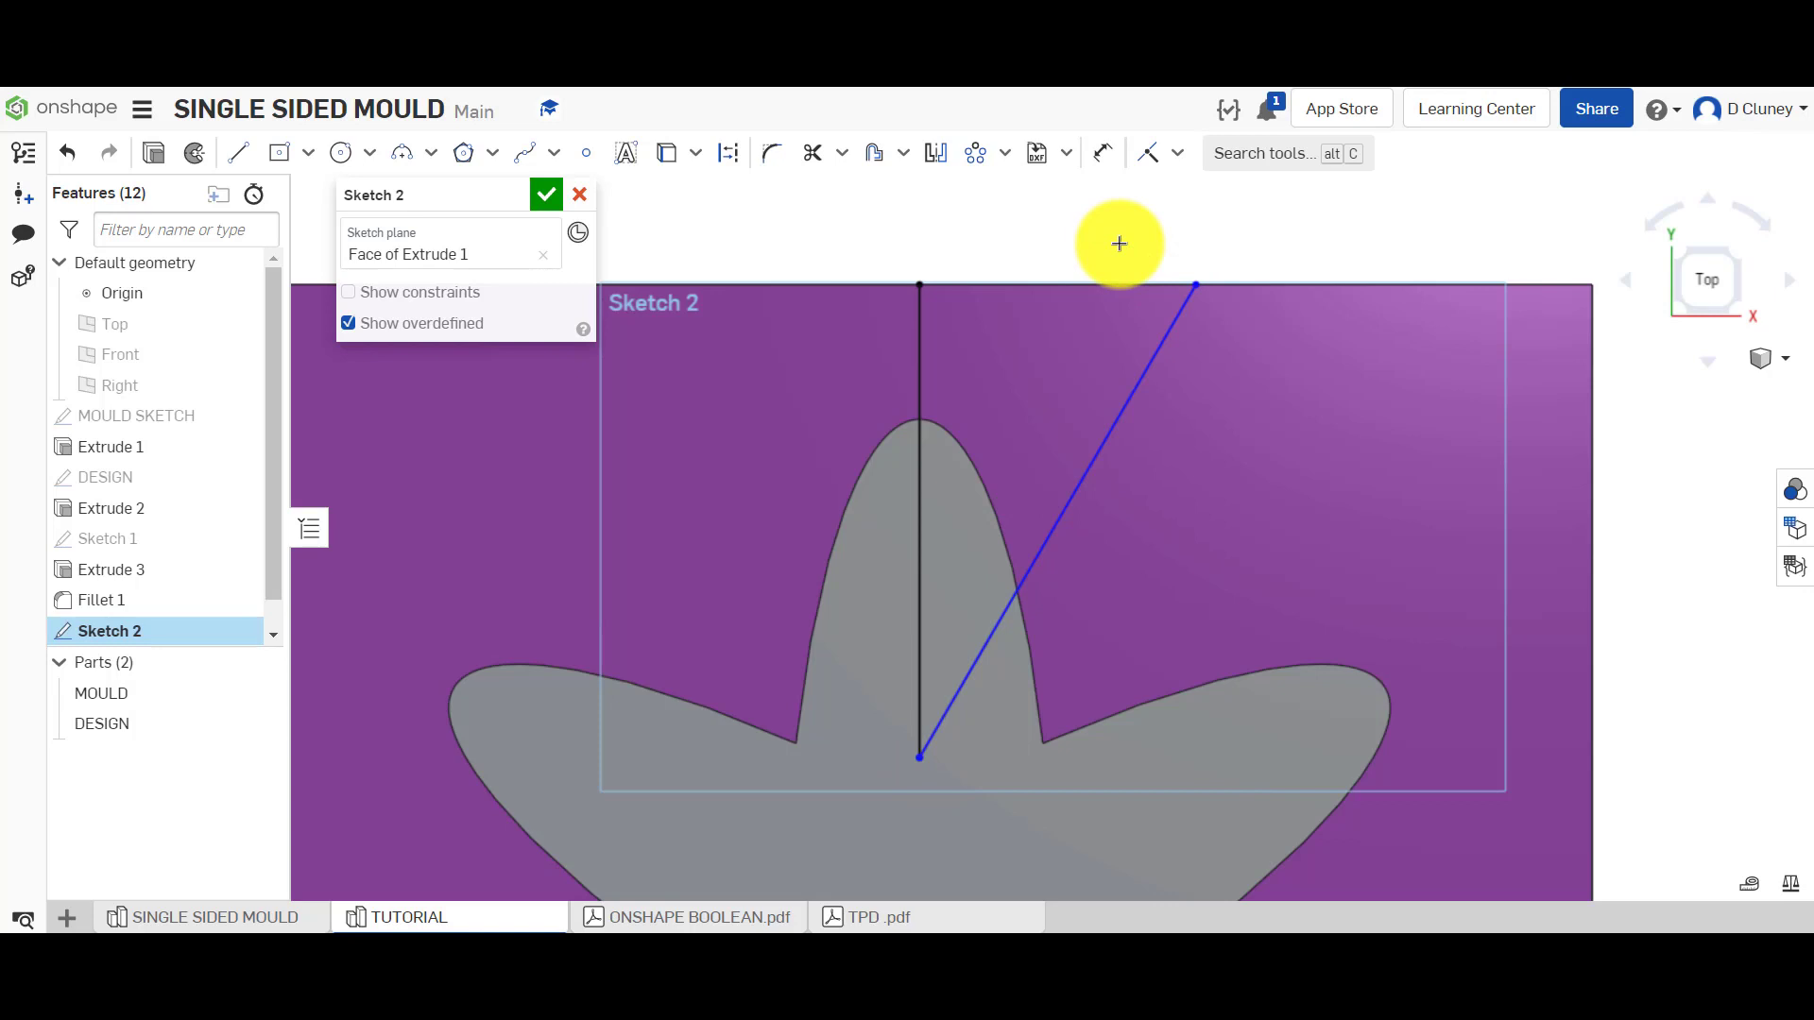
Dimension the line perpendicular to the mould's edge to 18 mm
key("d")
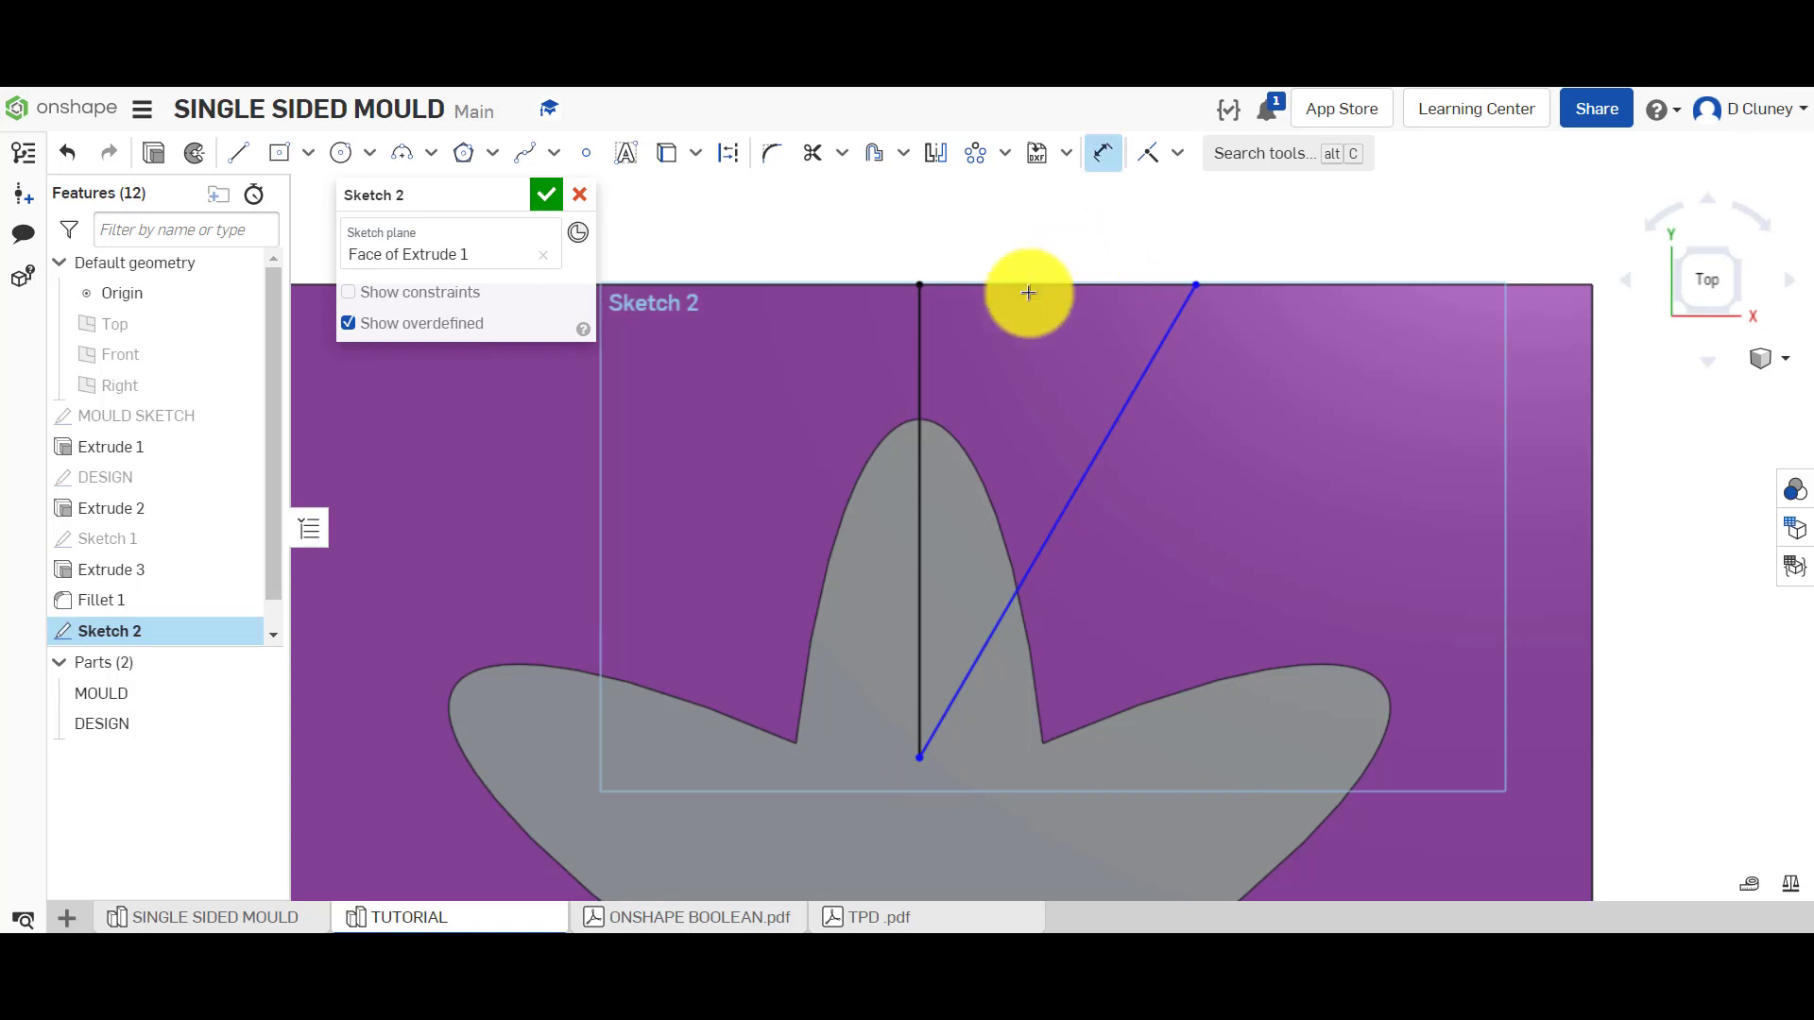
left_click(923, 358)
left_click(797, 458)
type("18")
key("Return")
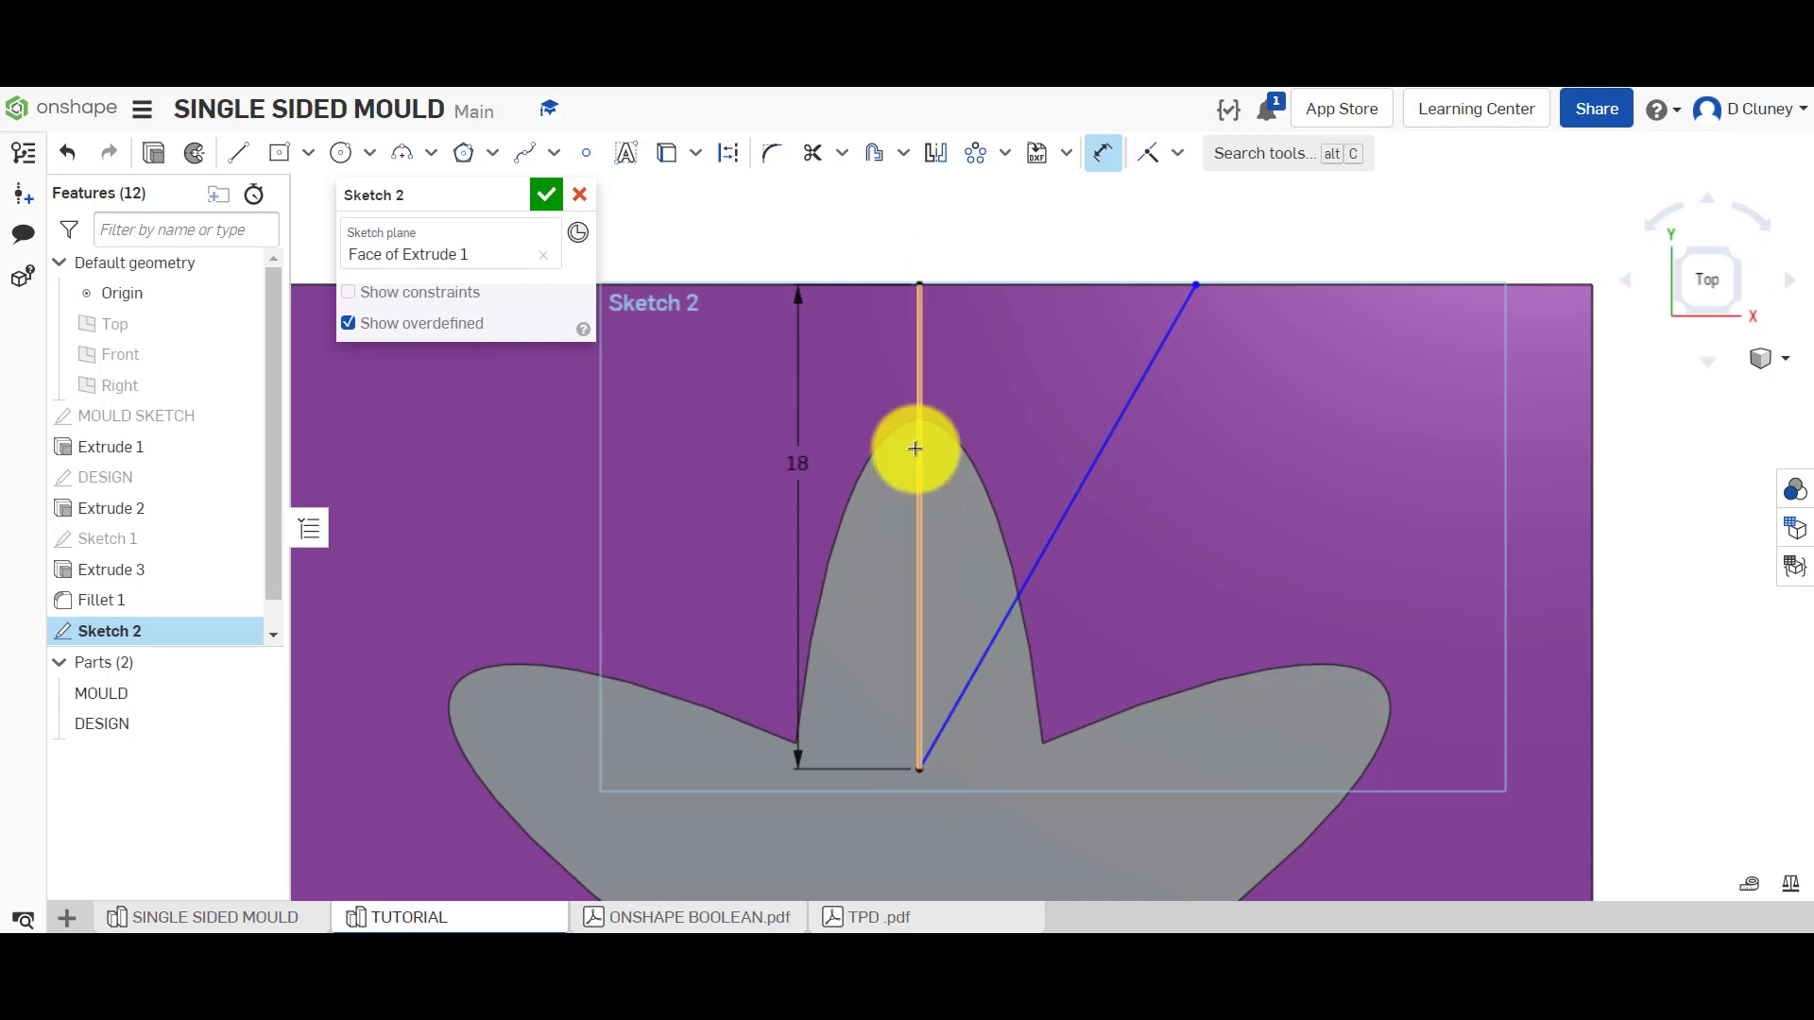
Dimension the distance between the two line endpoints on the mould's edge to 10 mm
left_click(914, 282)
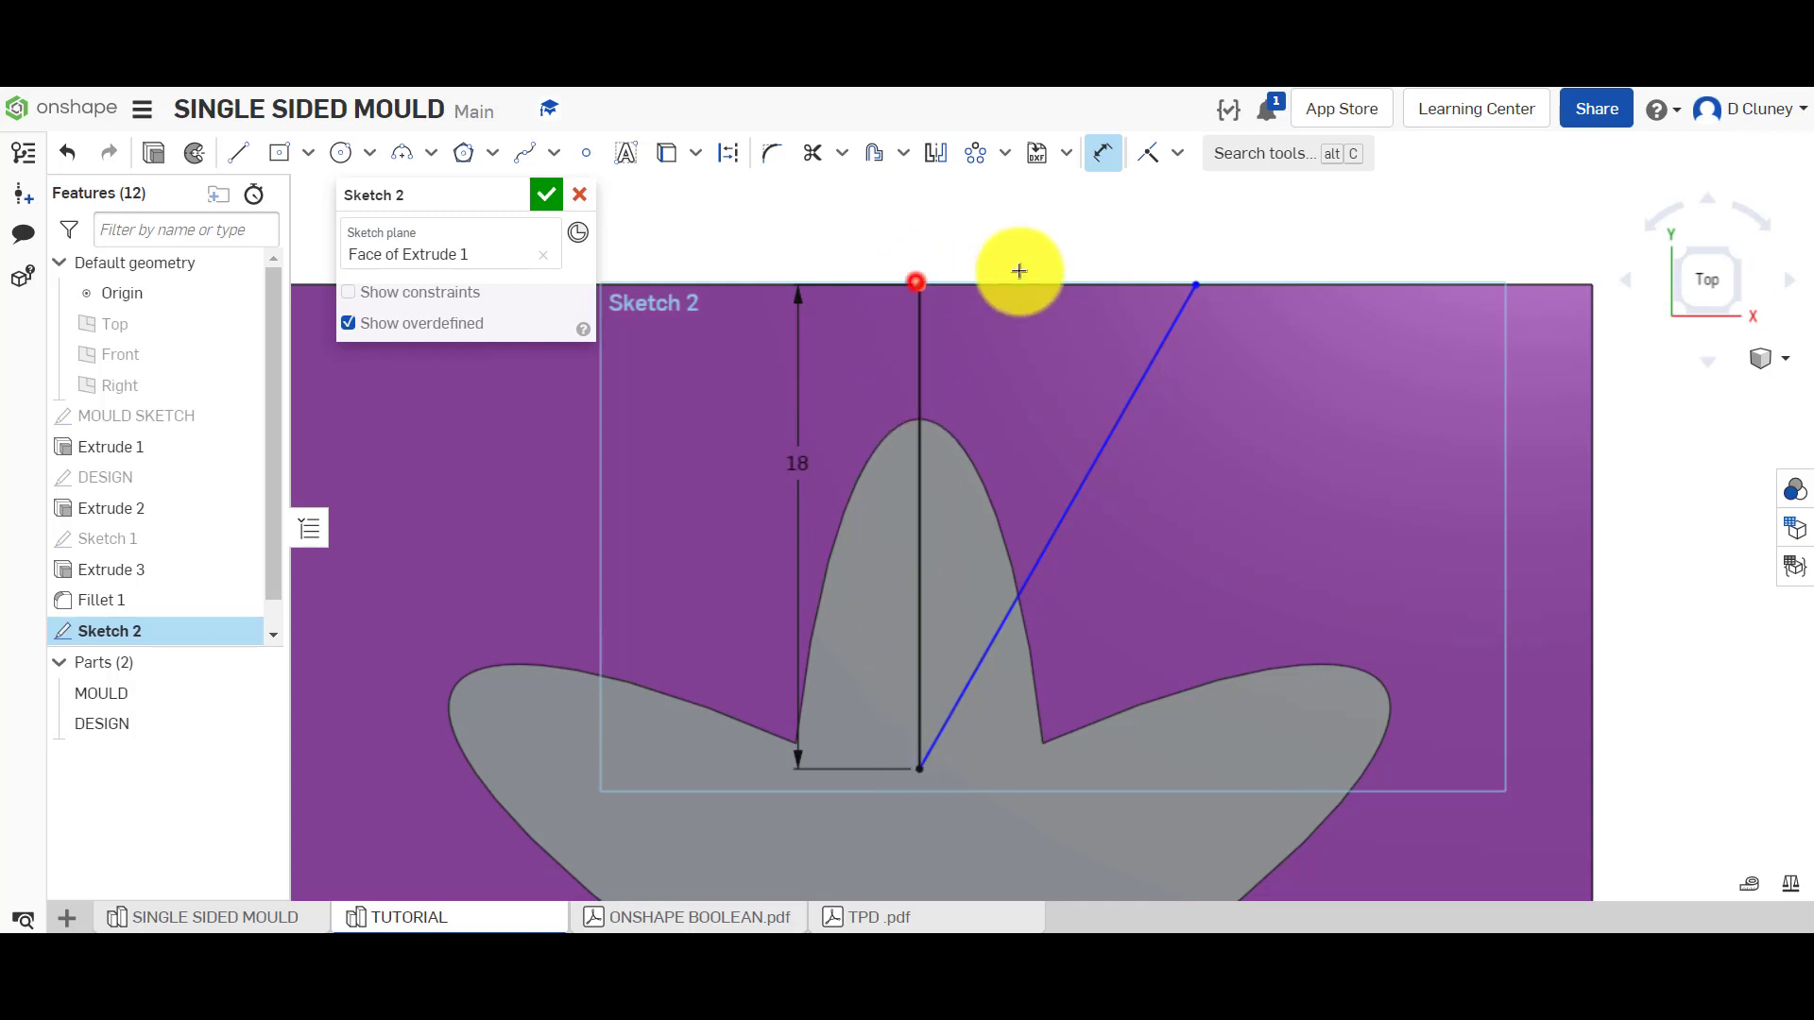
left_click(1196, 284)
left_click(1077, 256)
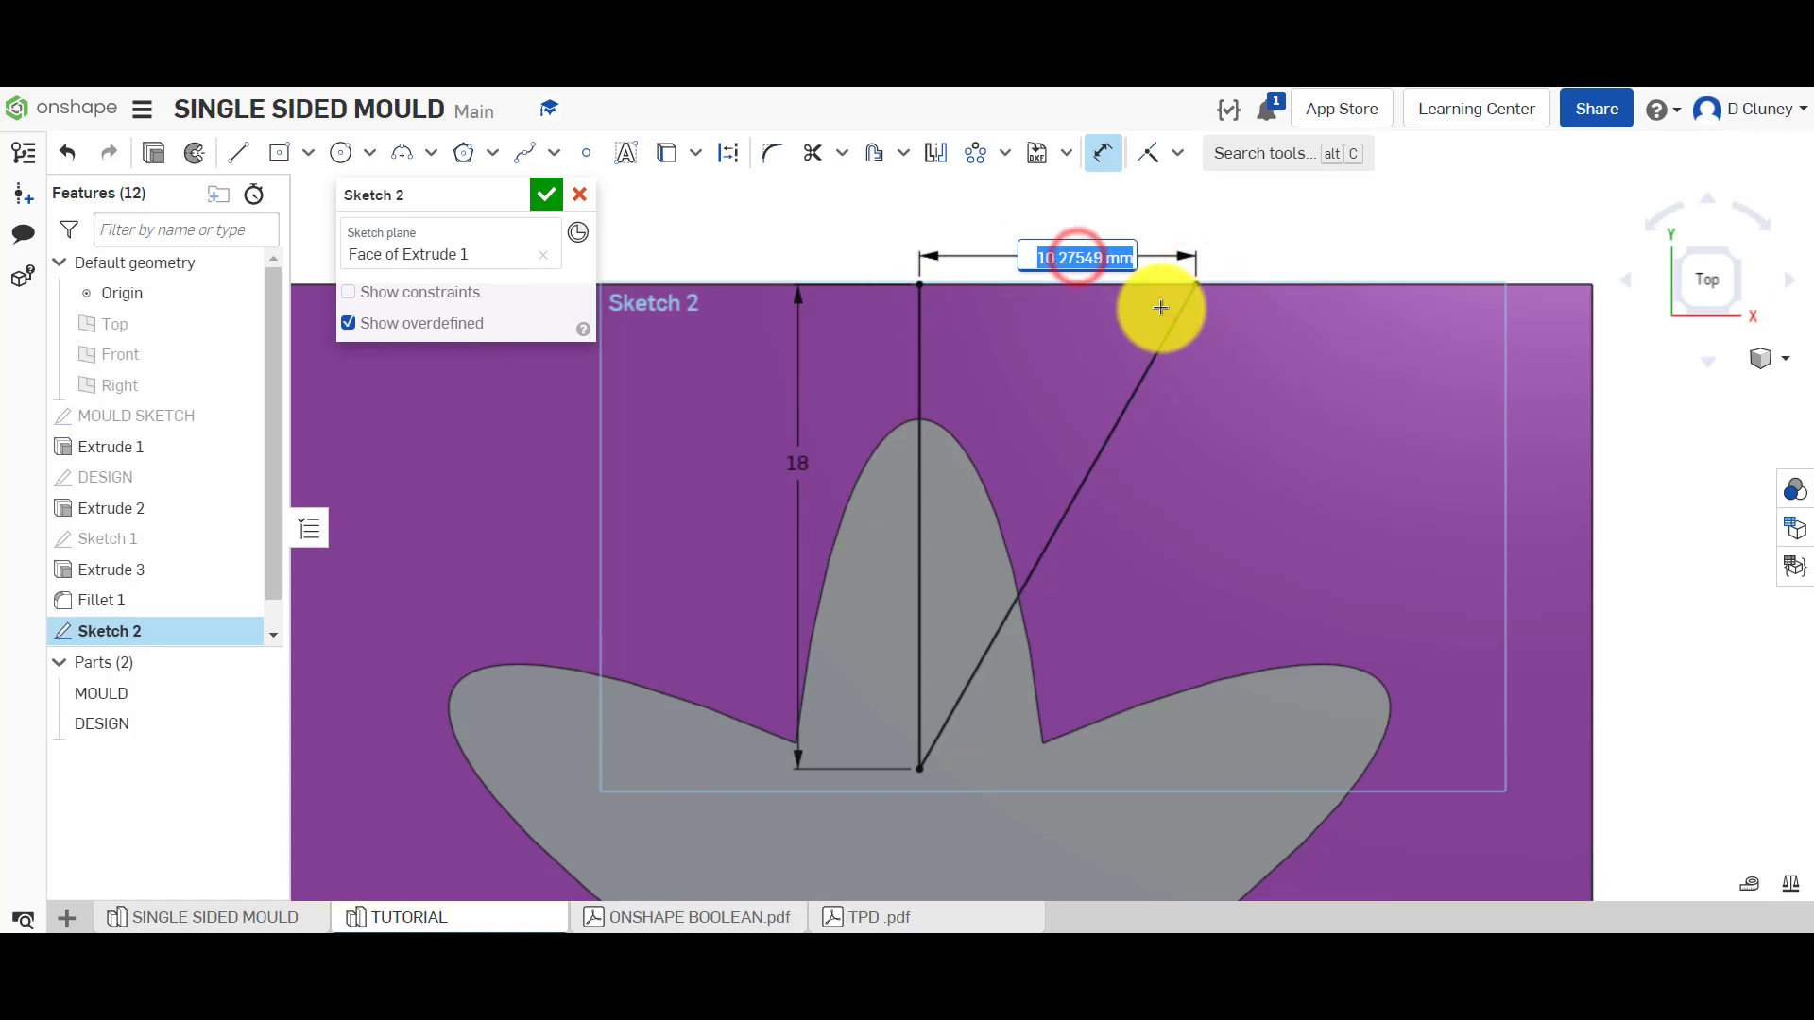
key("Return")
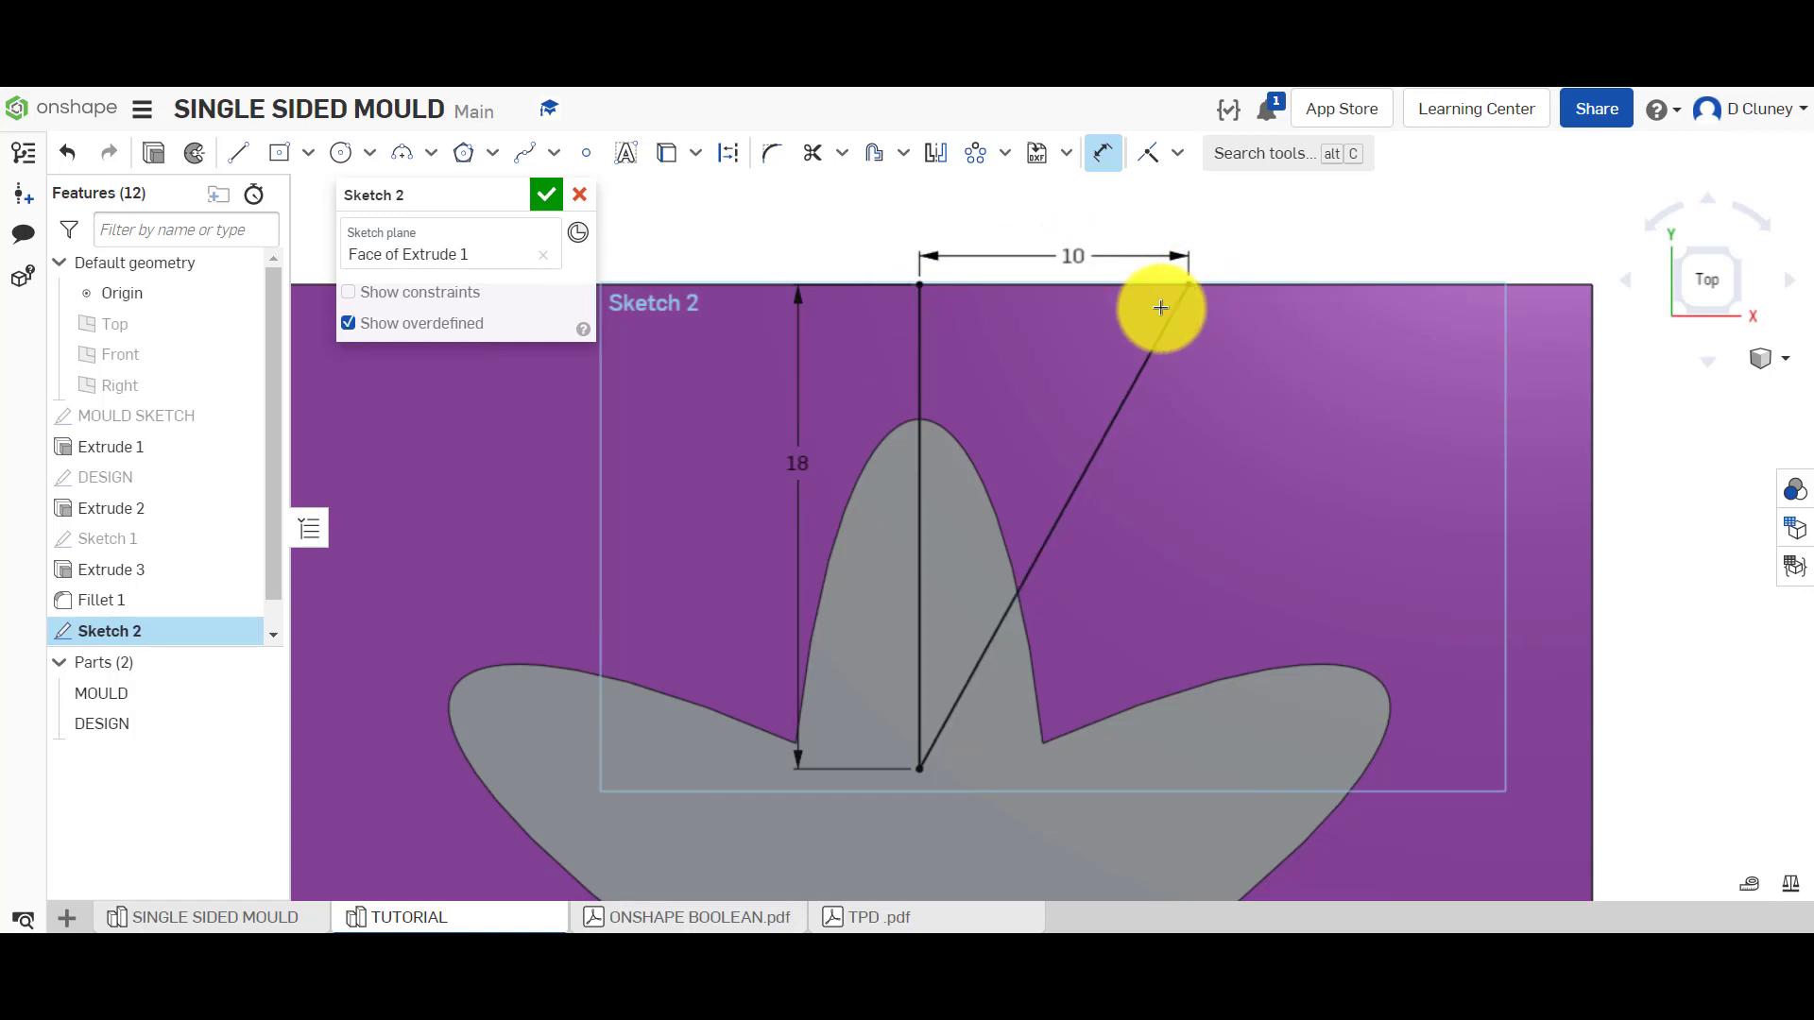
Try 2 mm for the distance between the endpoints on the mould's edge and set it back to 10 mm
double_click(1078, 259)
type("2")
key("Return")
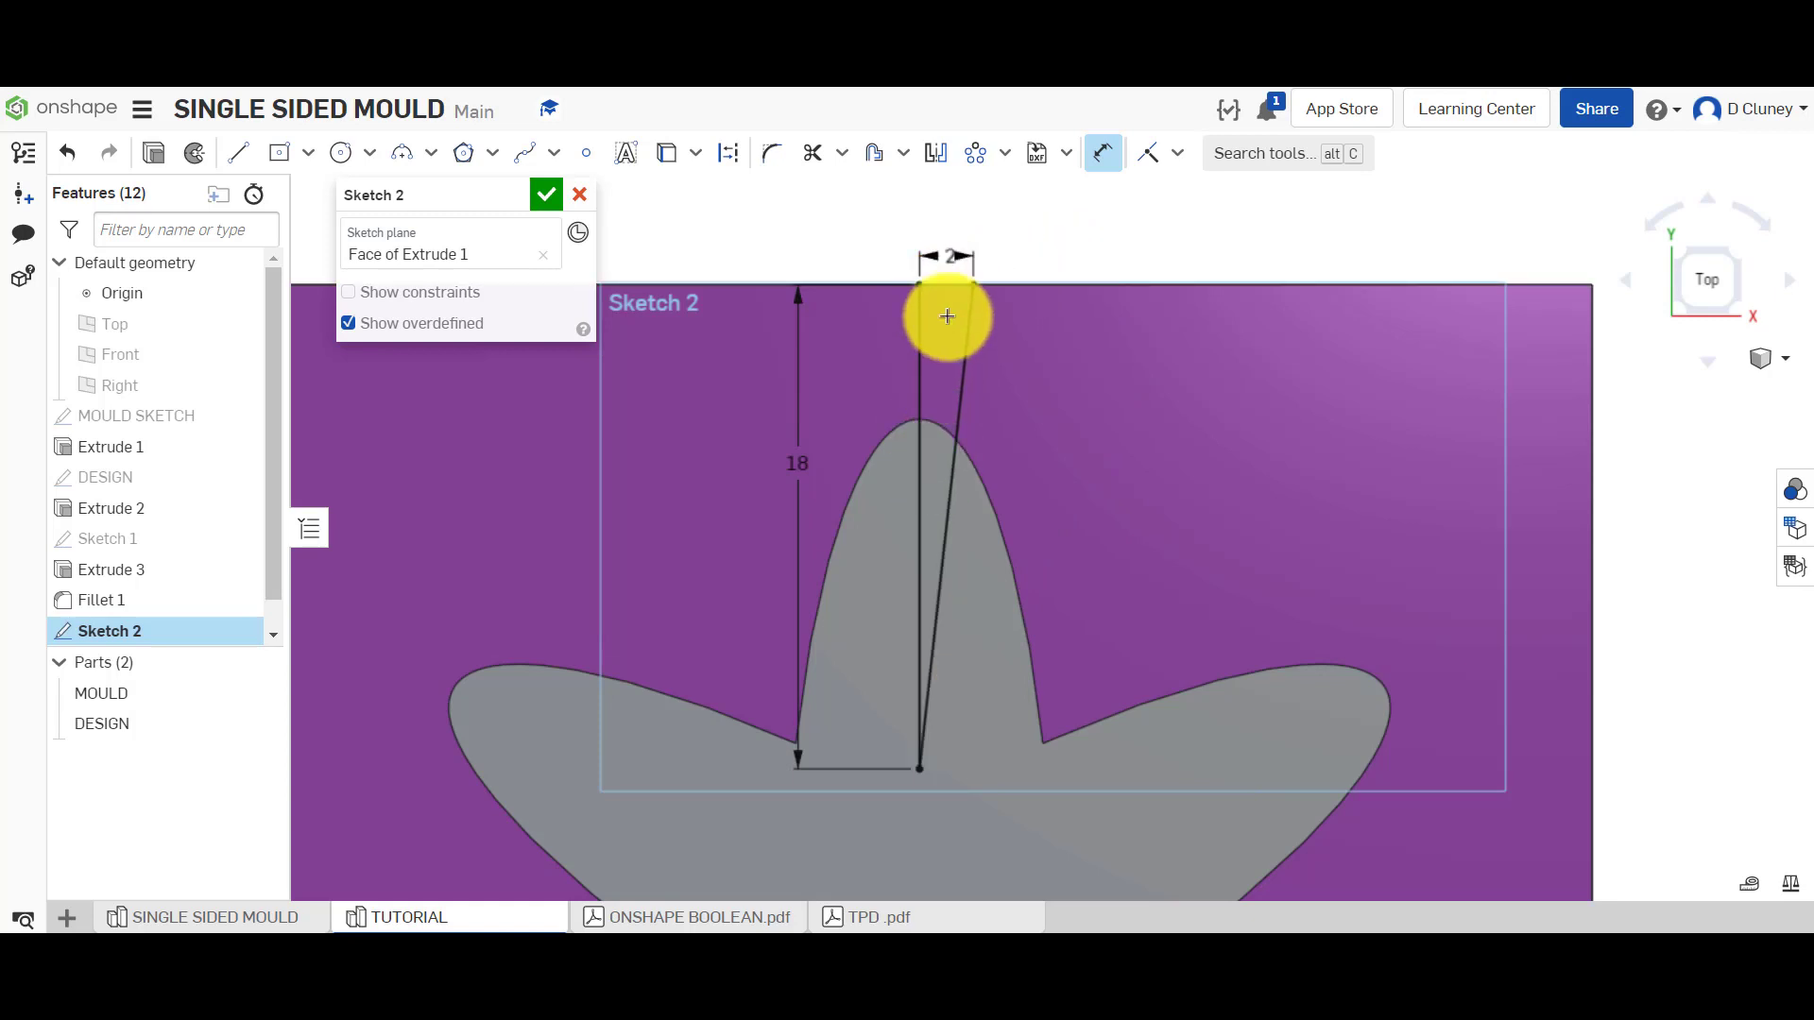
double_click(953, 257)
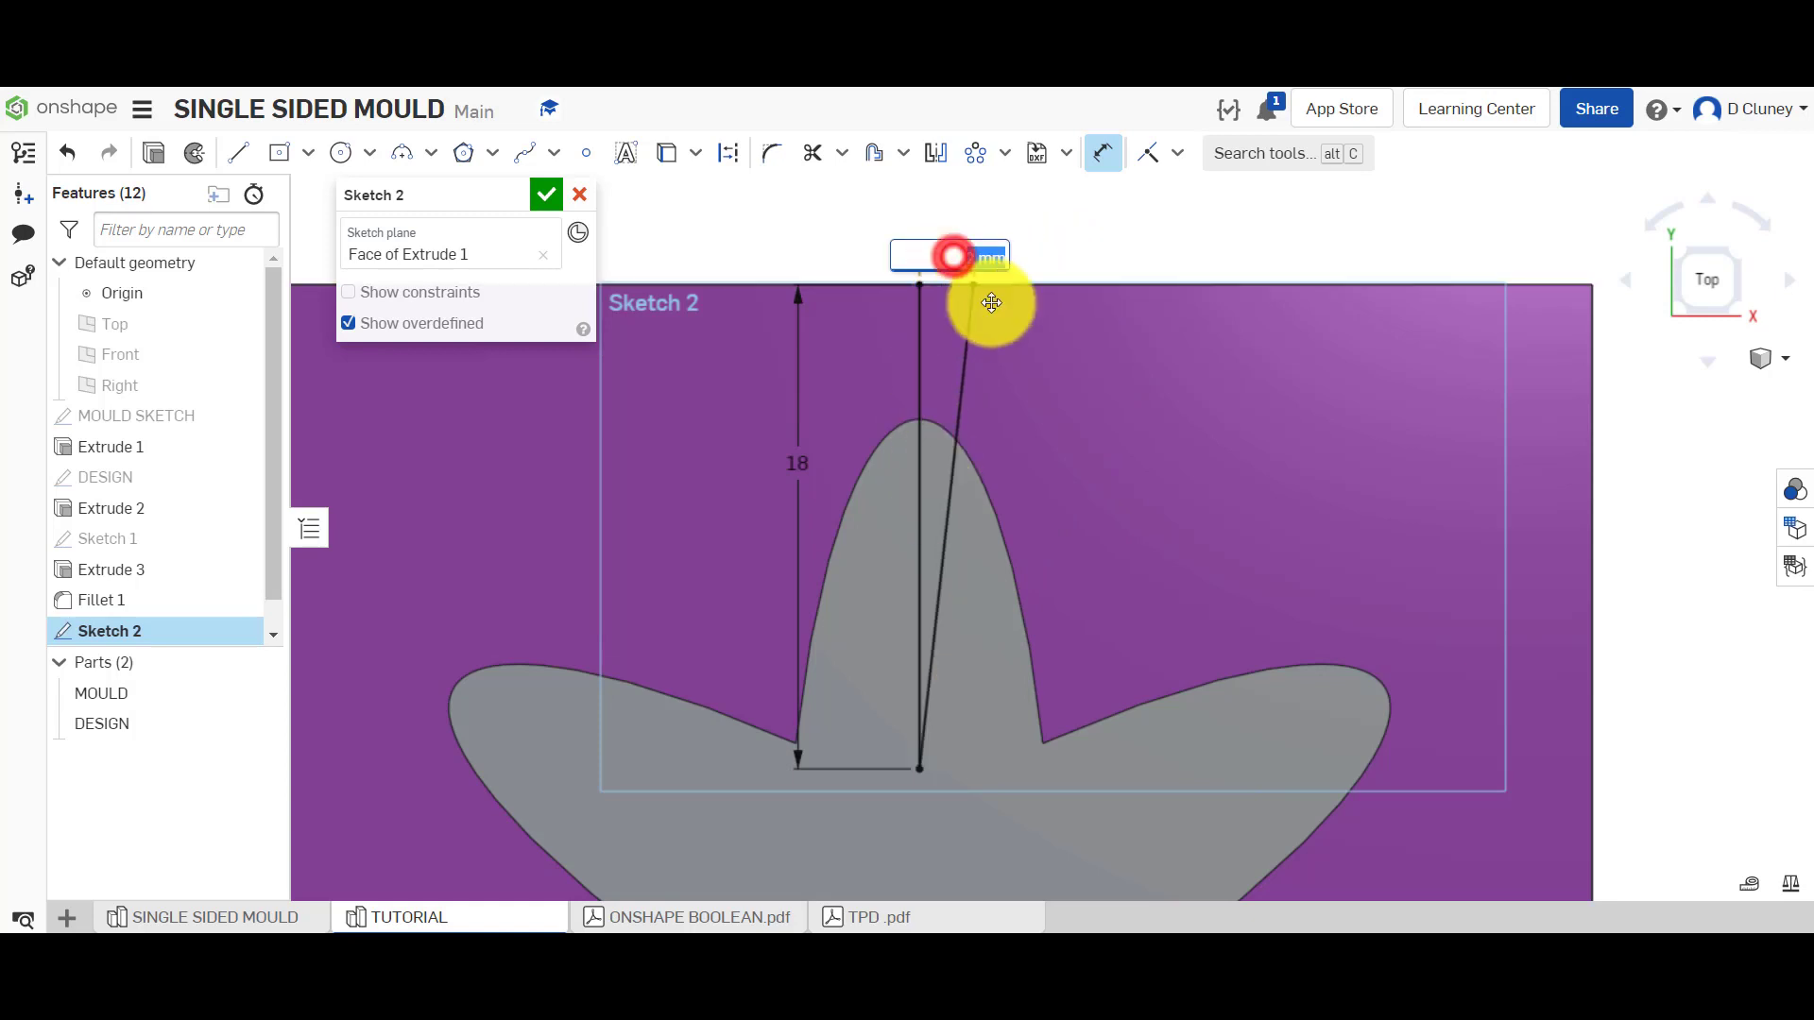
type("10")
key("Return")
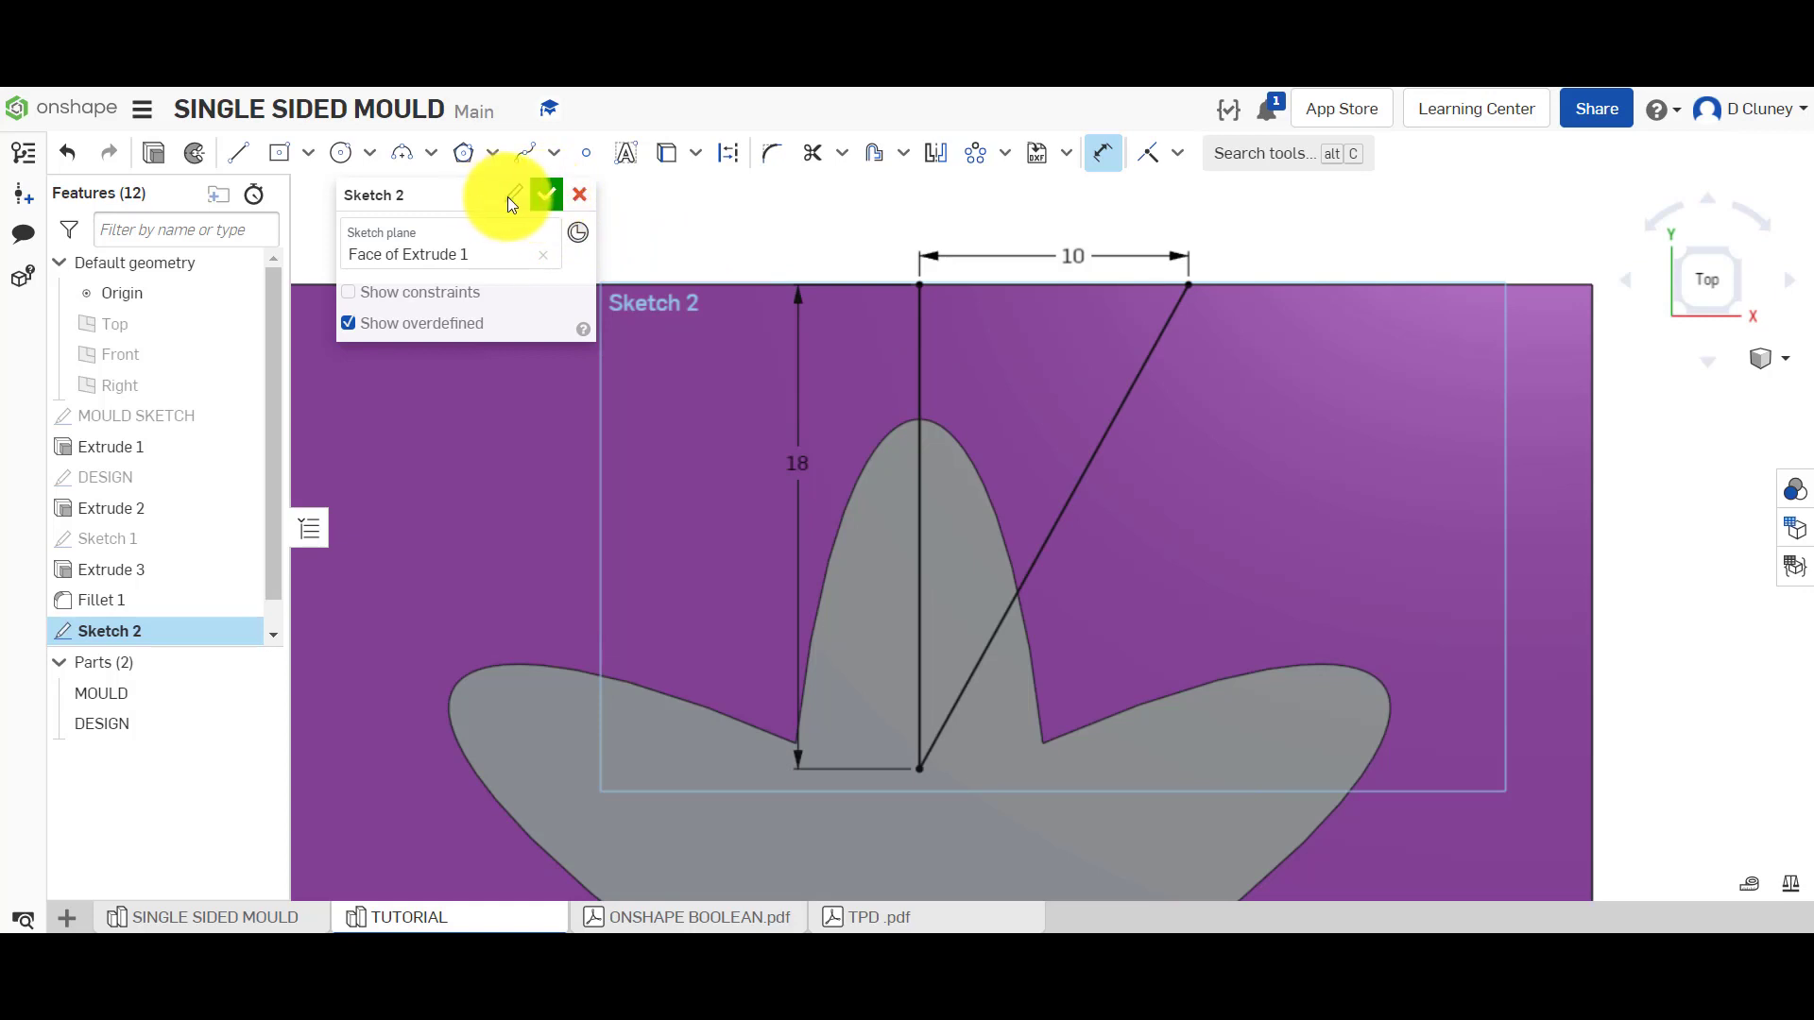
Finish the sketch and revolve its triangular region about the 18 mm line
left_click(546, 195)
scroll(846, 292, "up", 2)
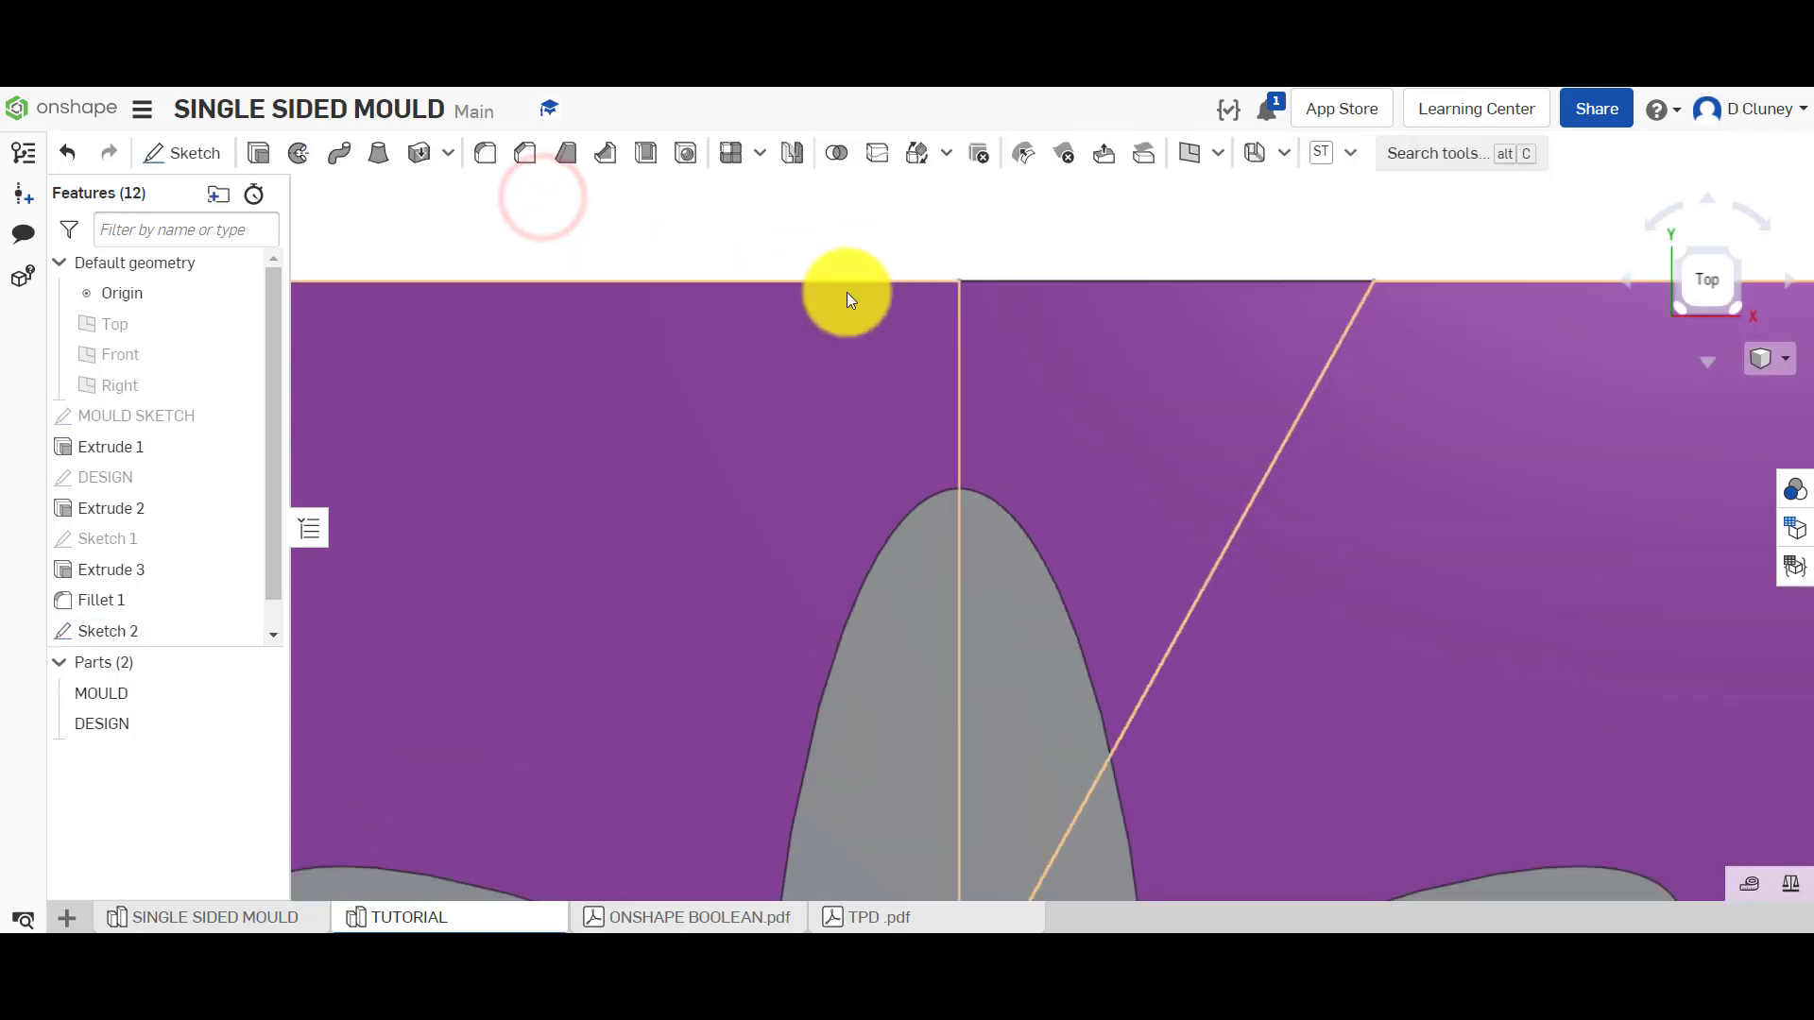
scroll(847, 292, "down", 4)
right_click_drag(1429, 479, 1217, 405)
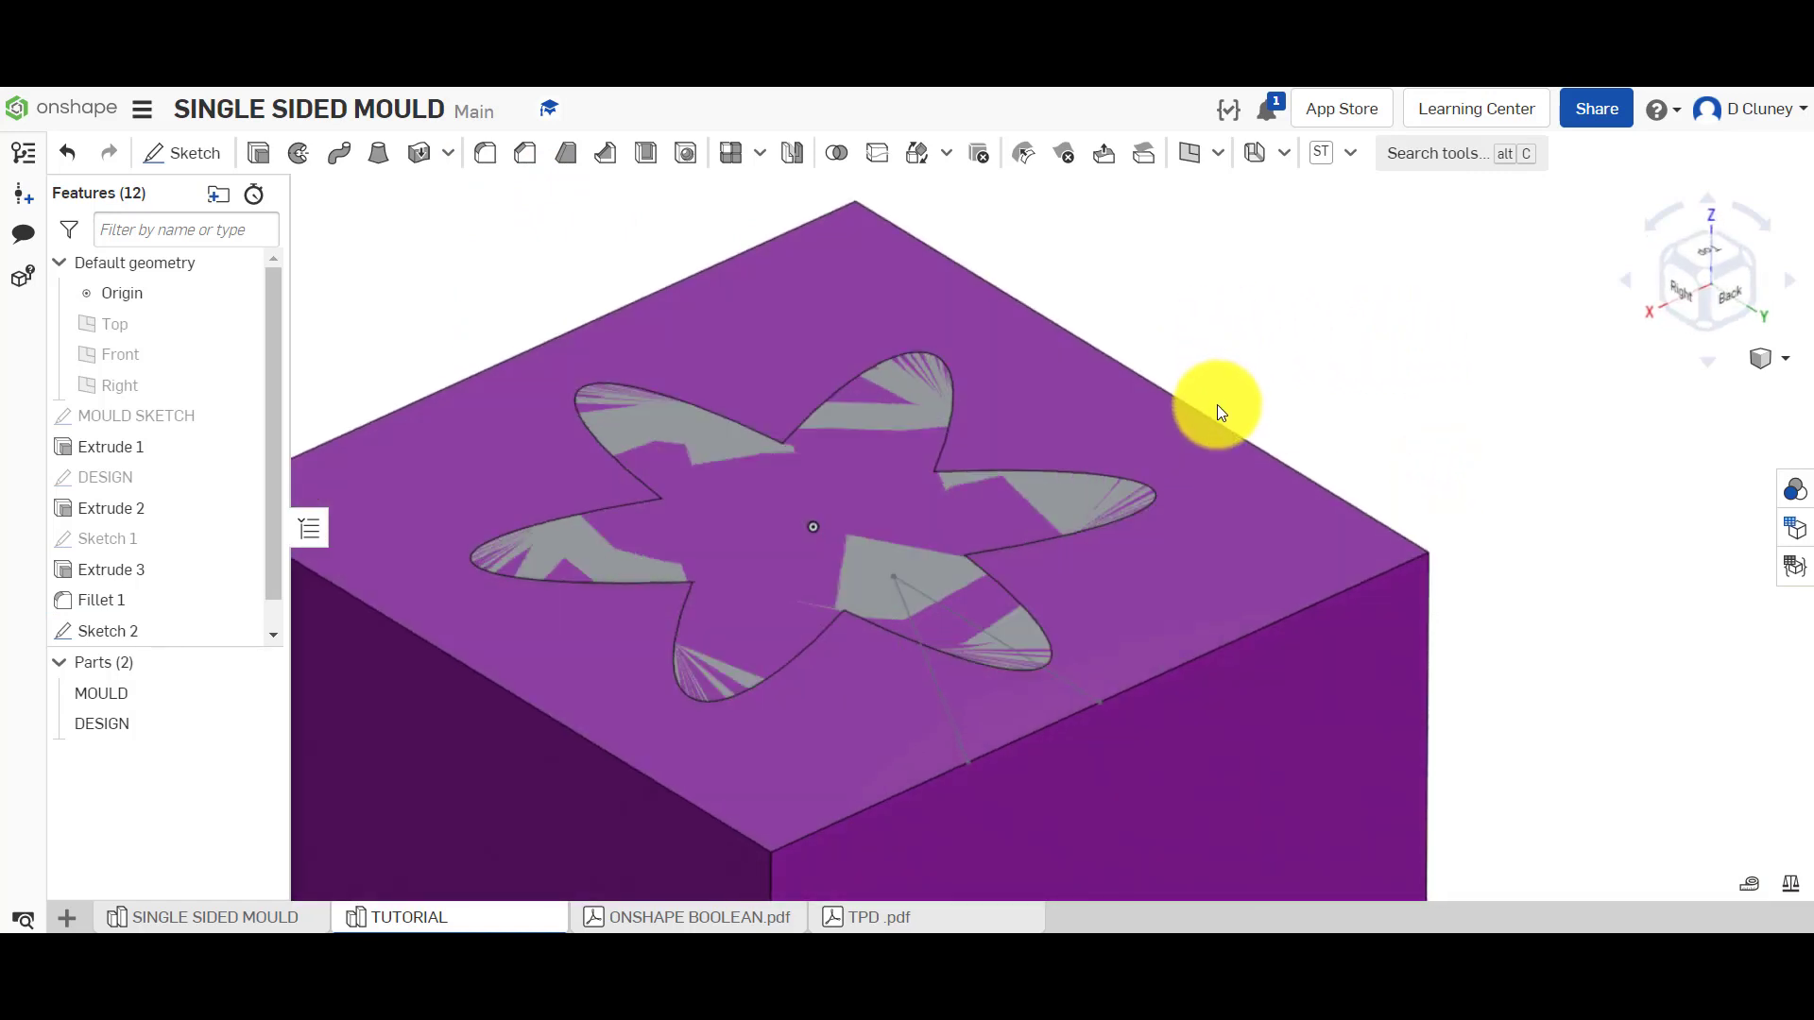
scroll(1232, 329, "down", 3)
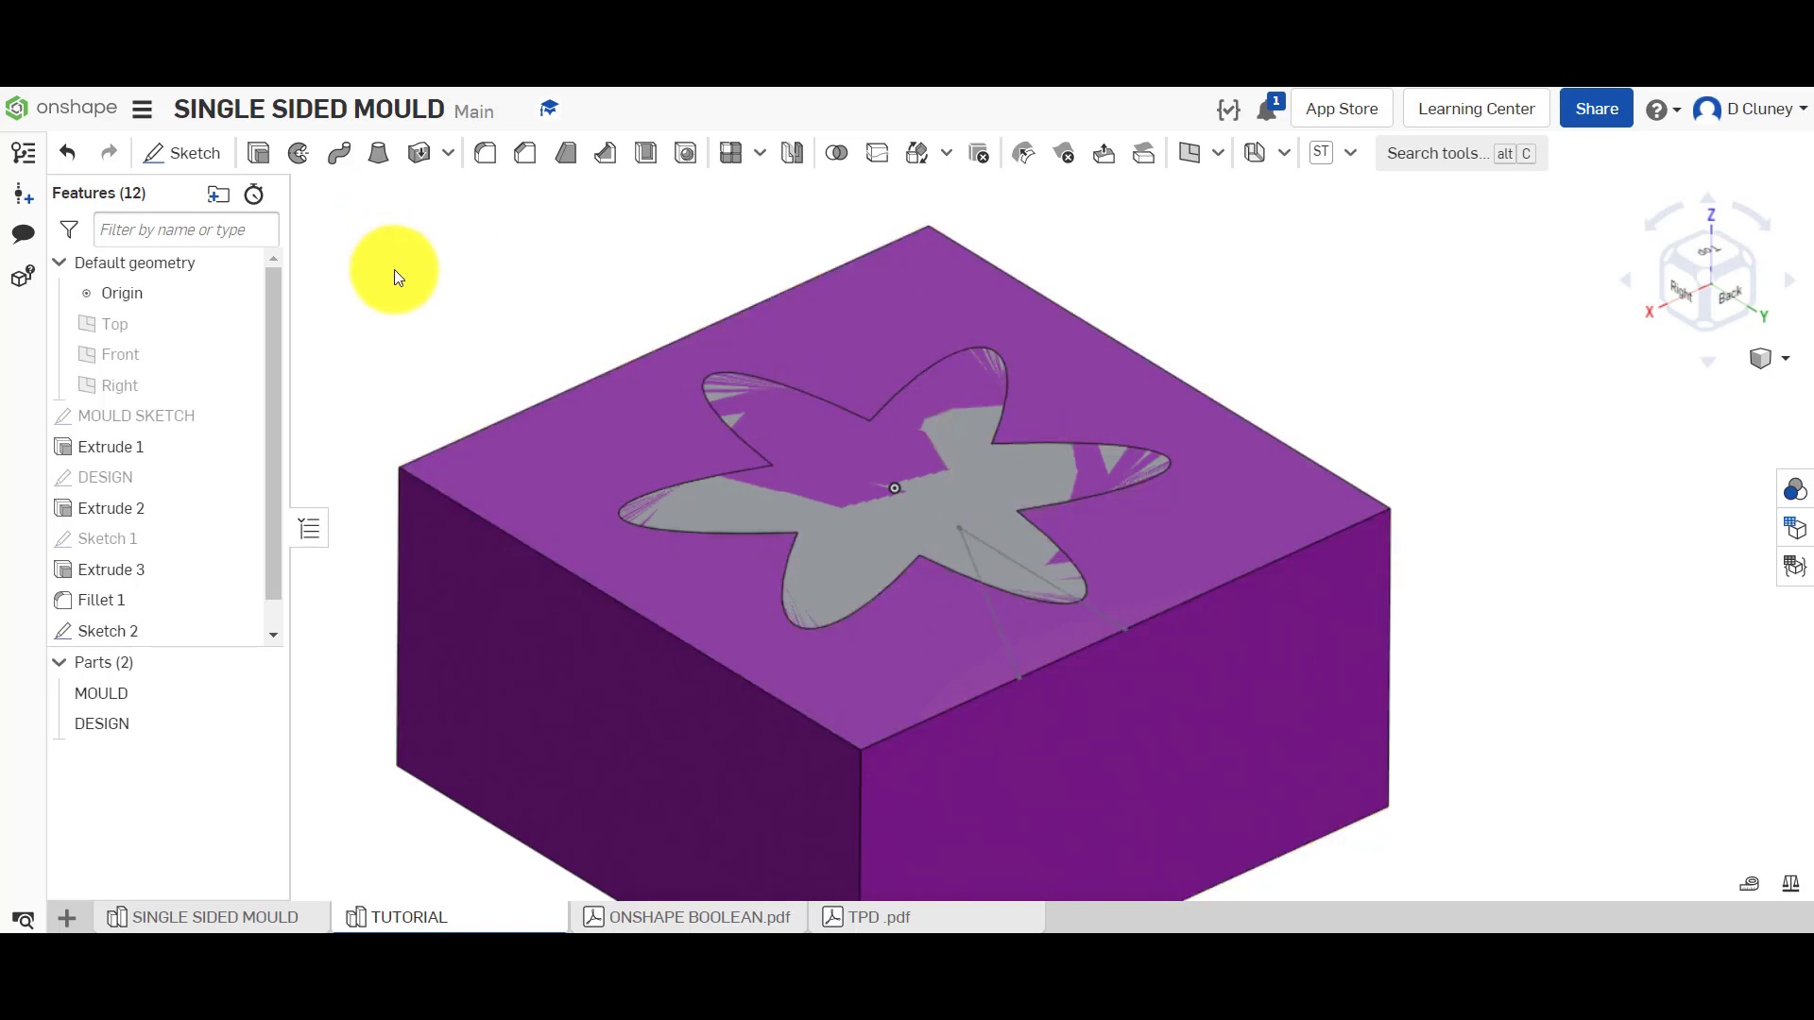
left_click(304, 164)
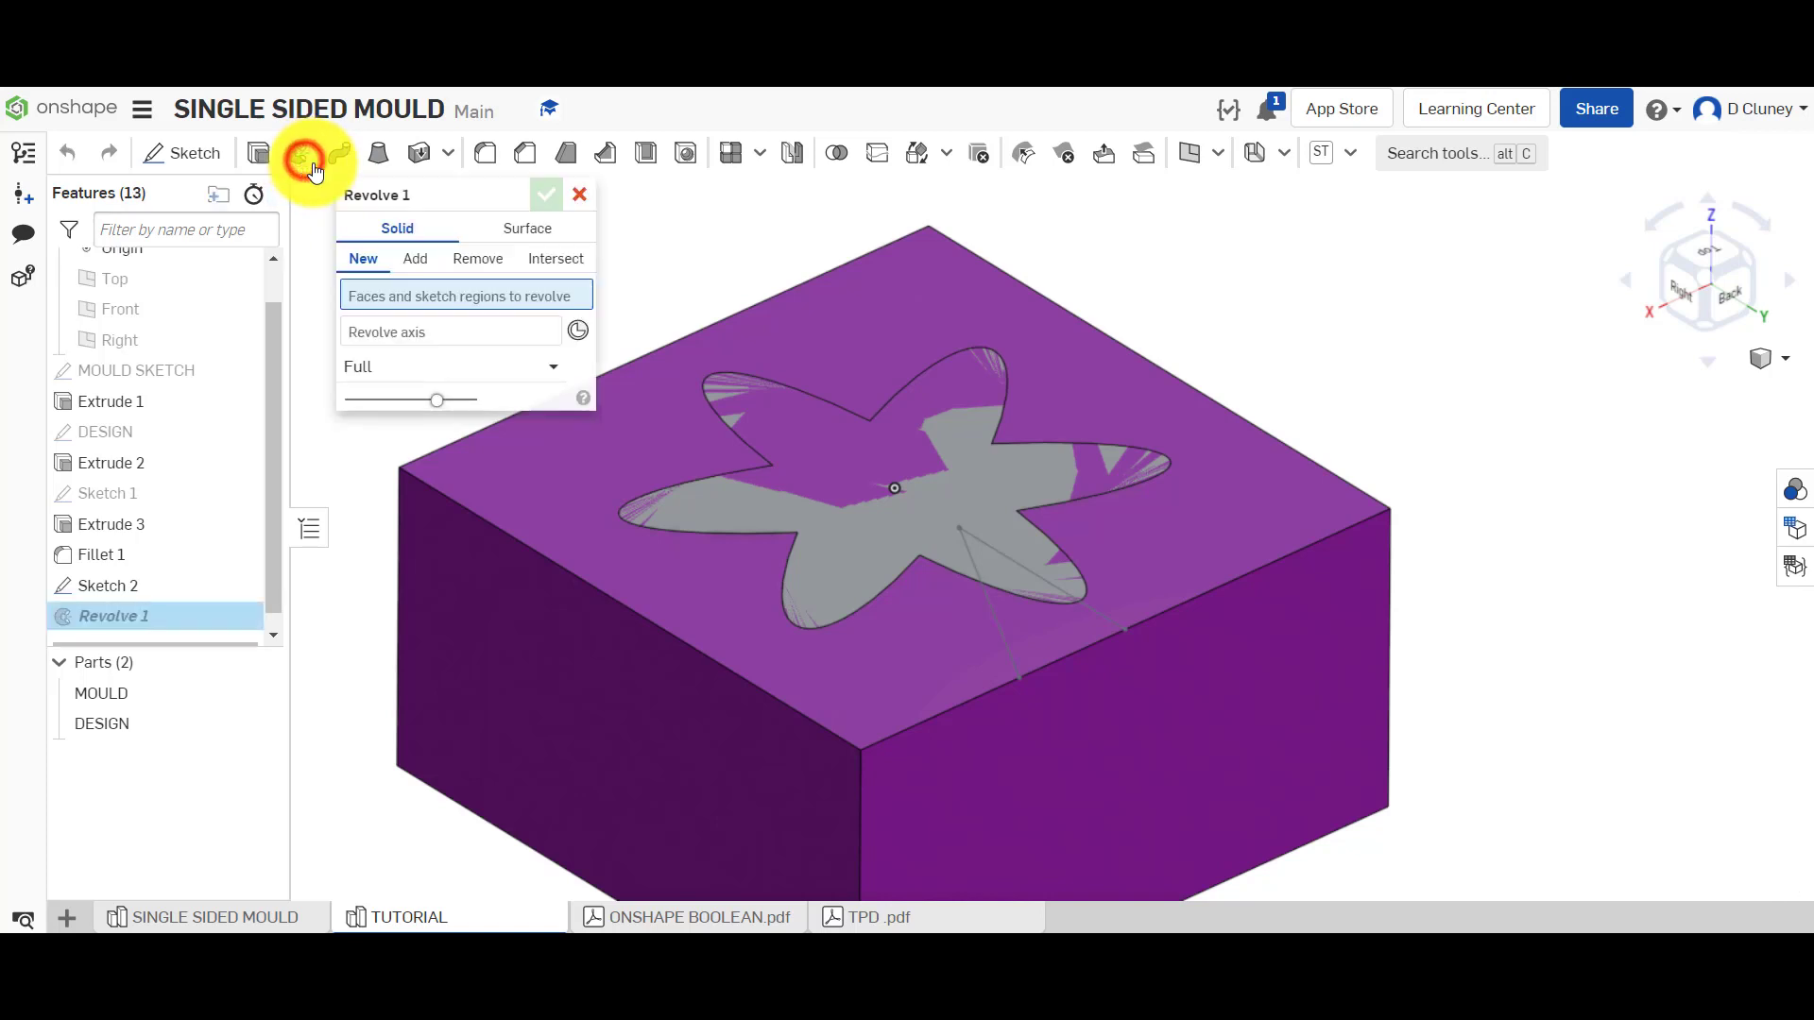
left_click(1066, 641)
left_click(492, 354)
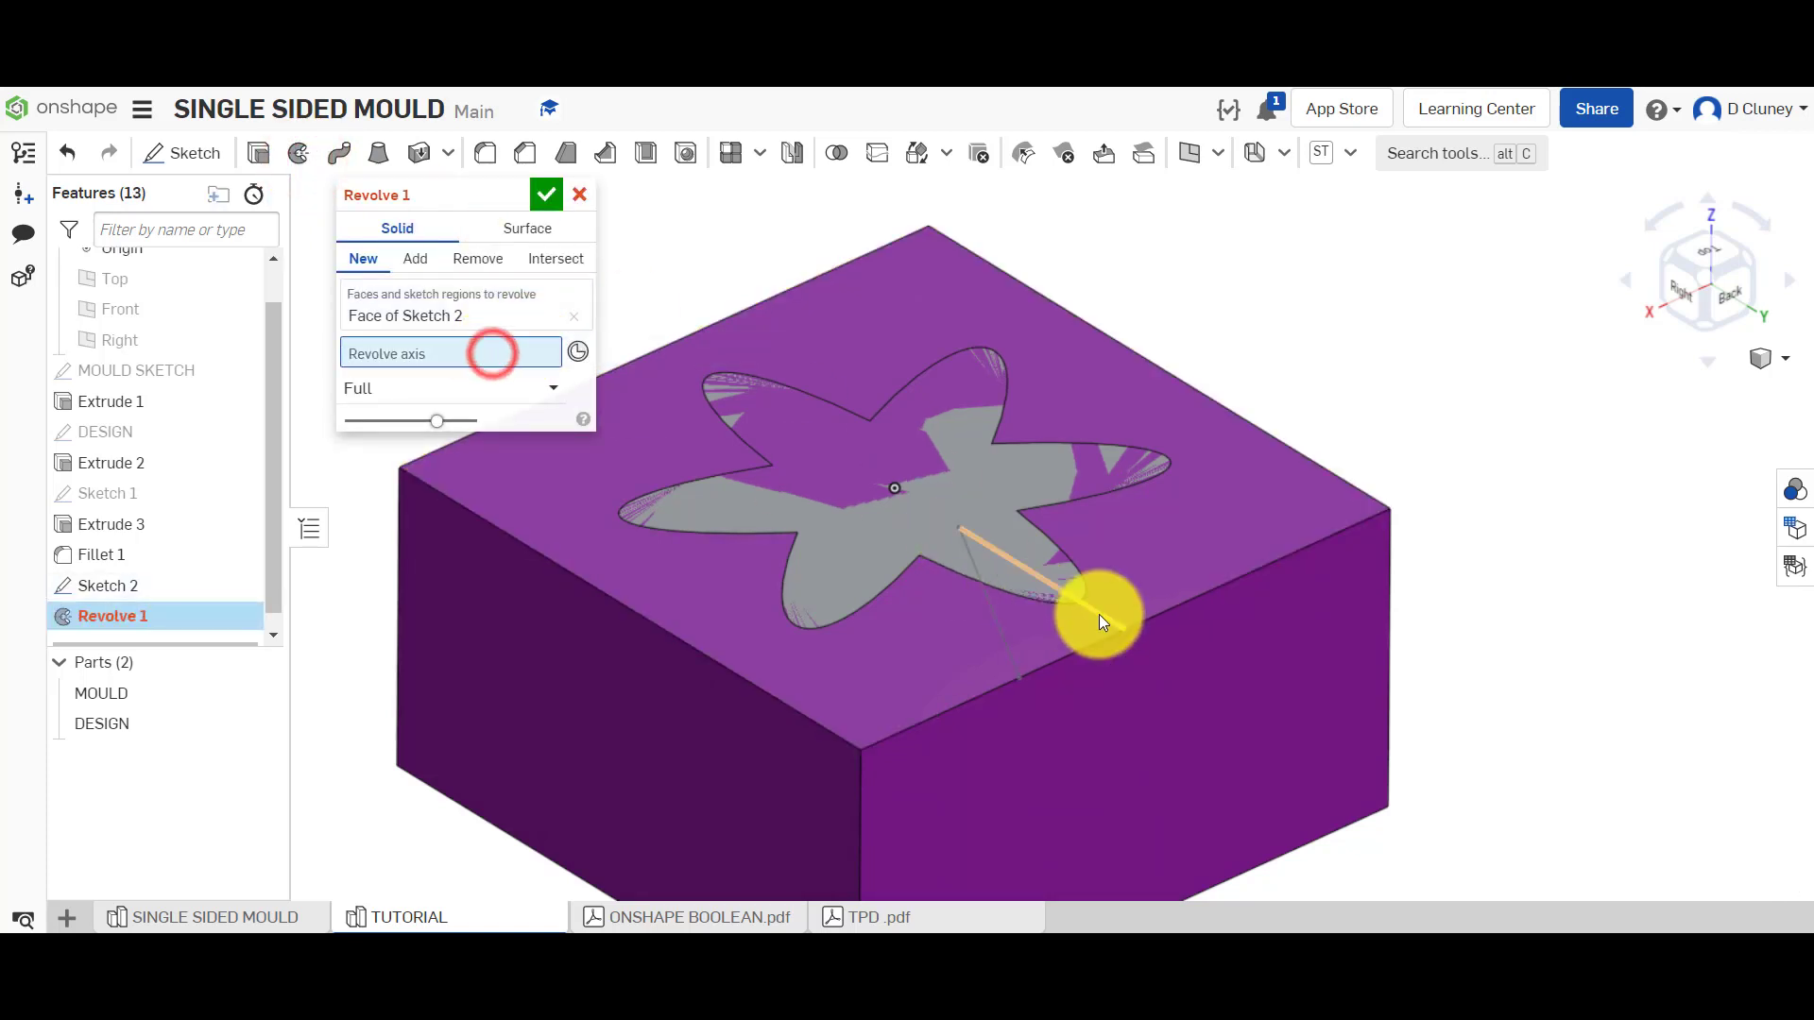
left_click(1100, 613)
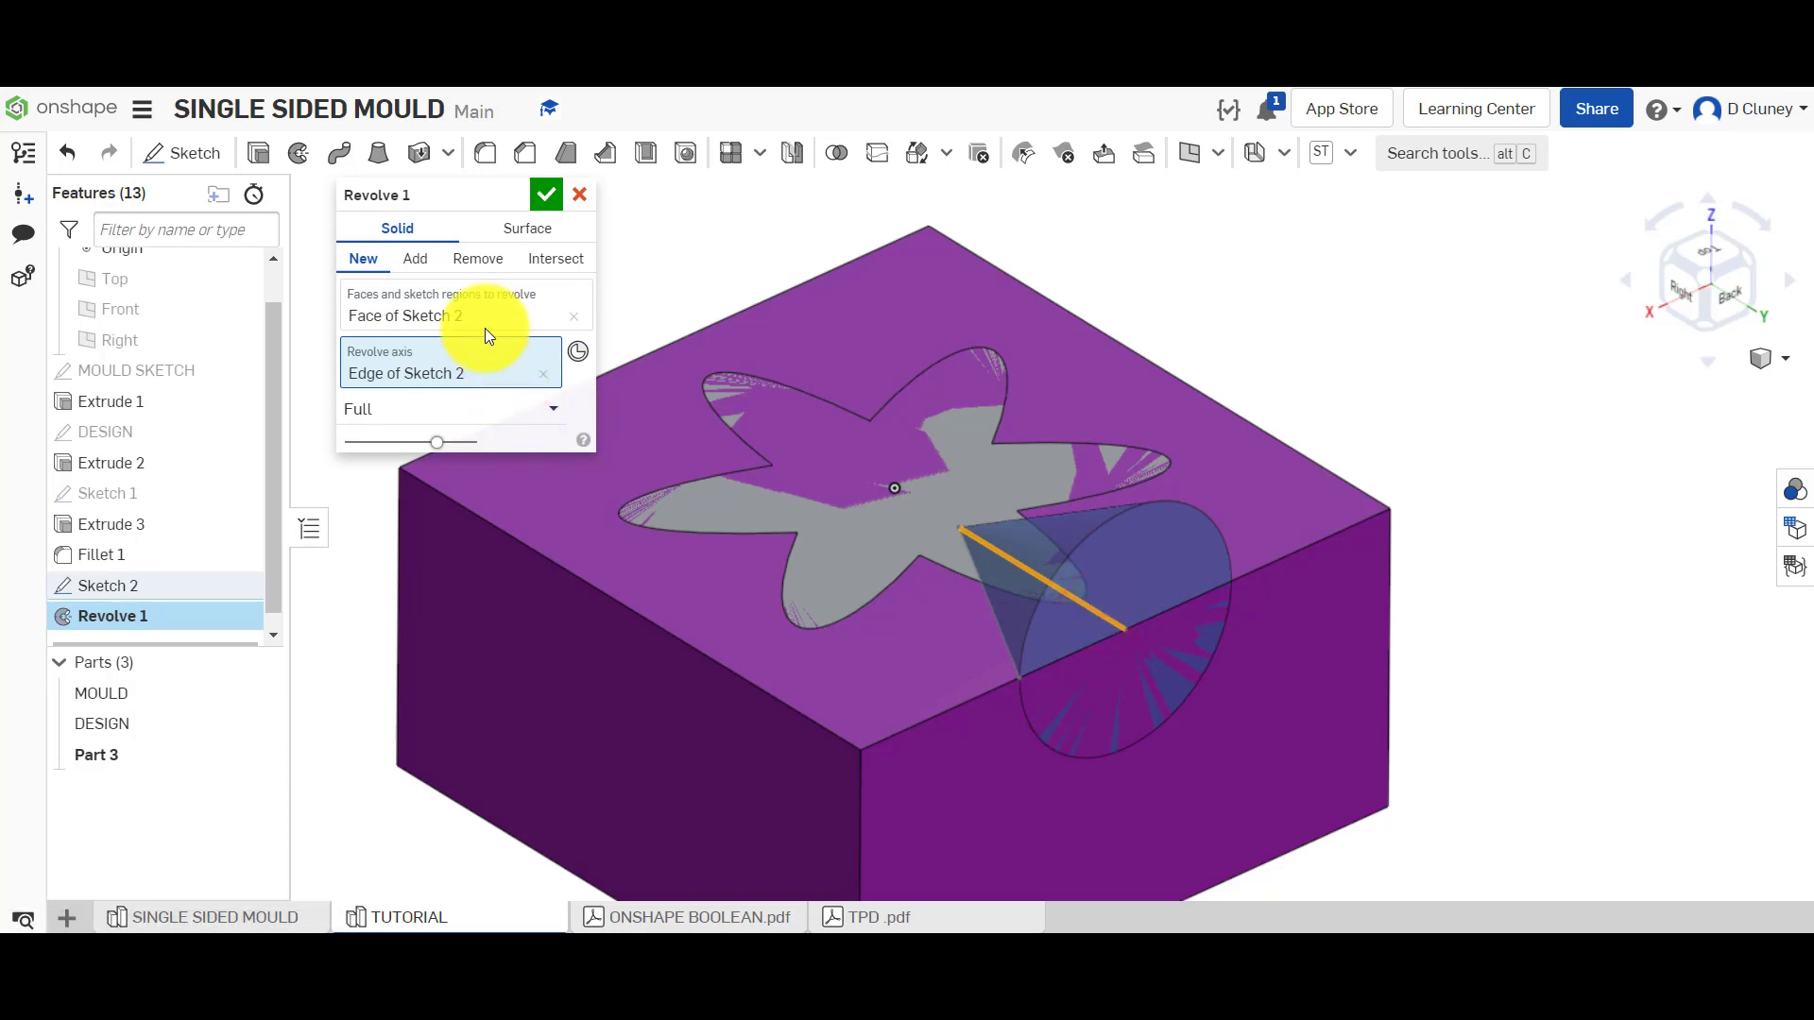
Limit the revolve to one direction at 180 degrees and flip it downward into the mould
left_click(480, 404)
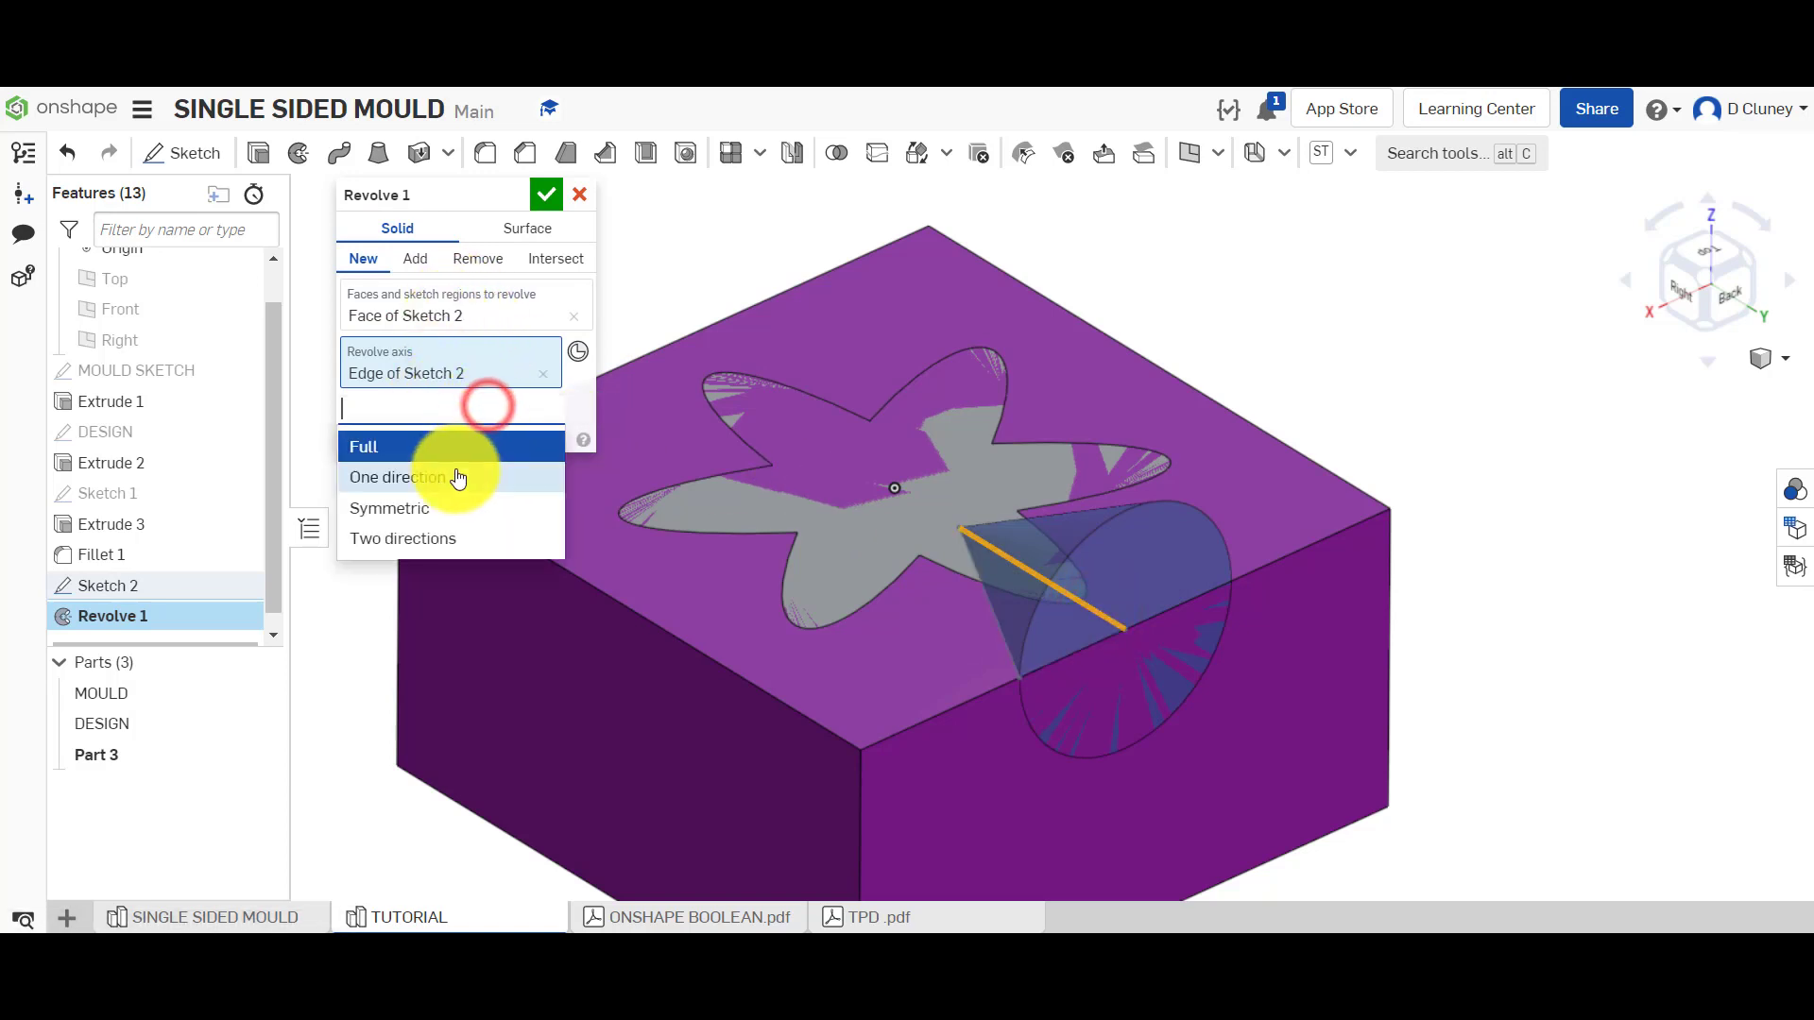
left_click(459, 480)
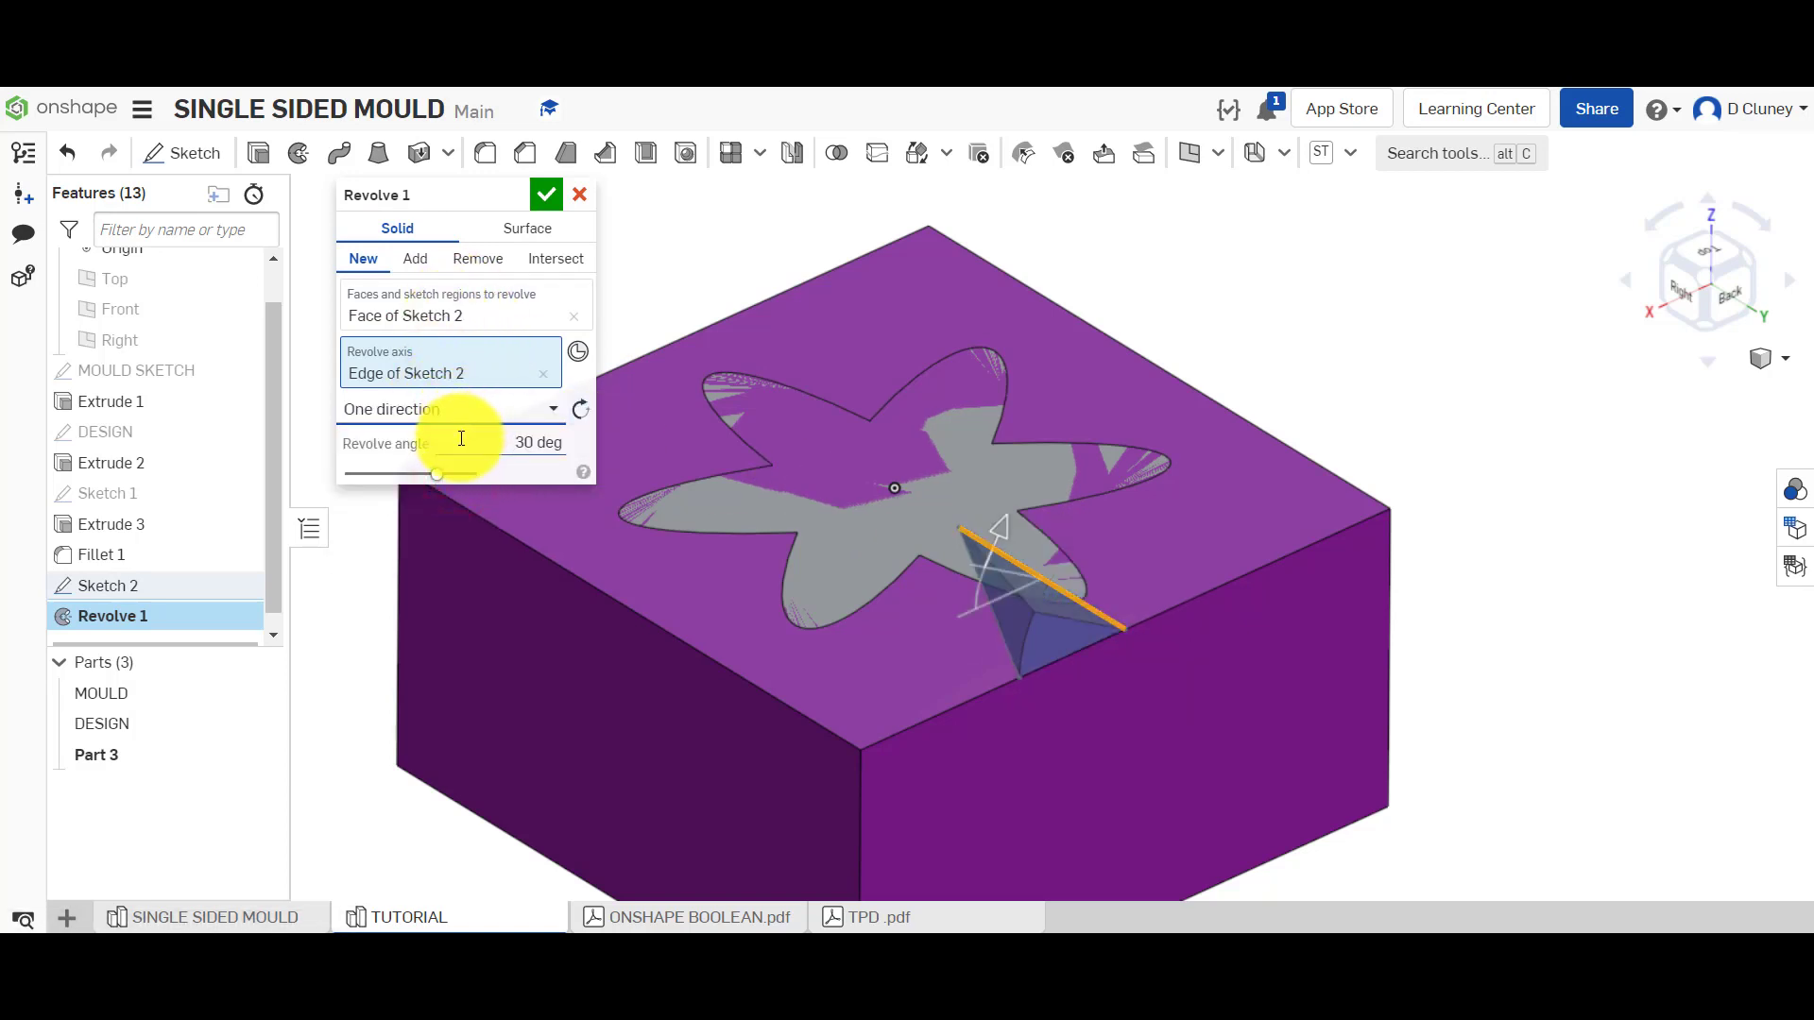
key("BackSpace")
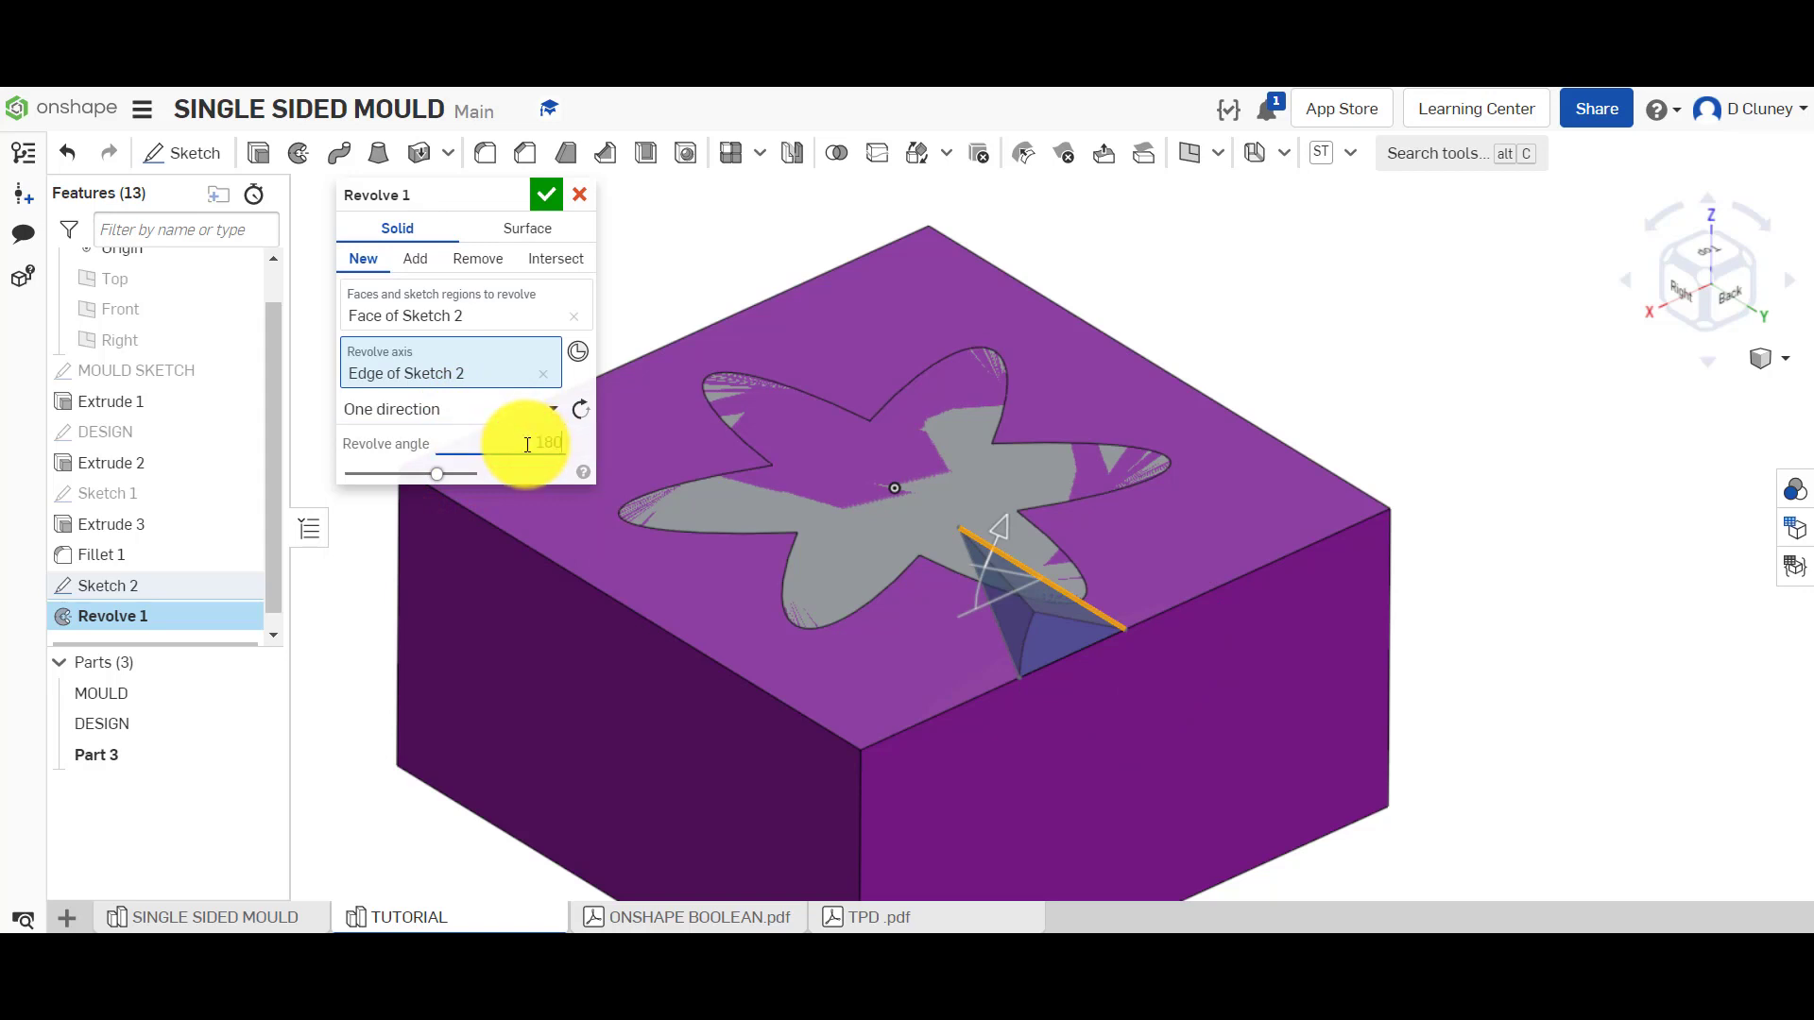
right_click_drag(1406, 538, 1407, 491)
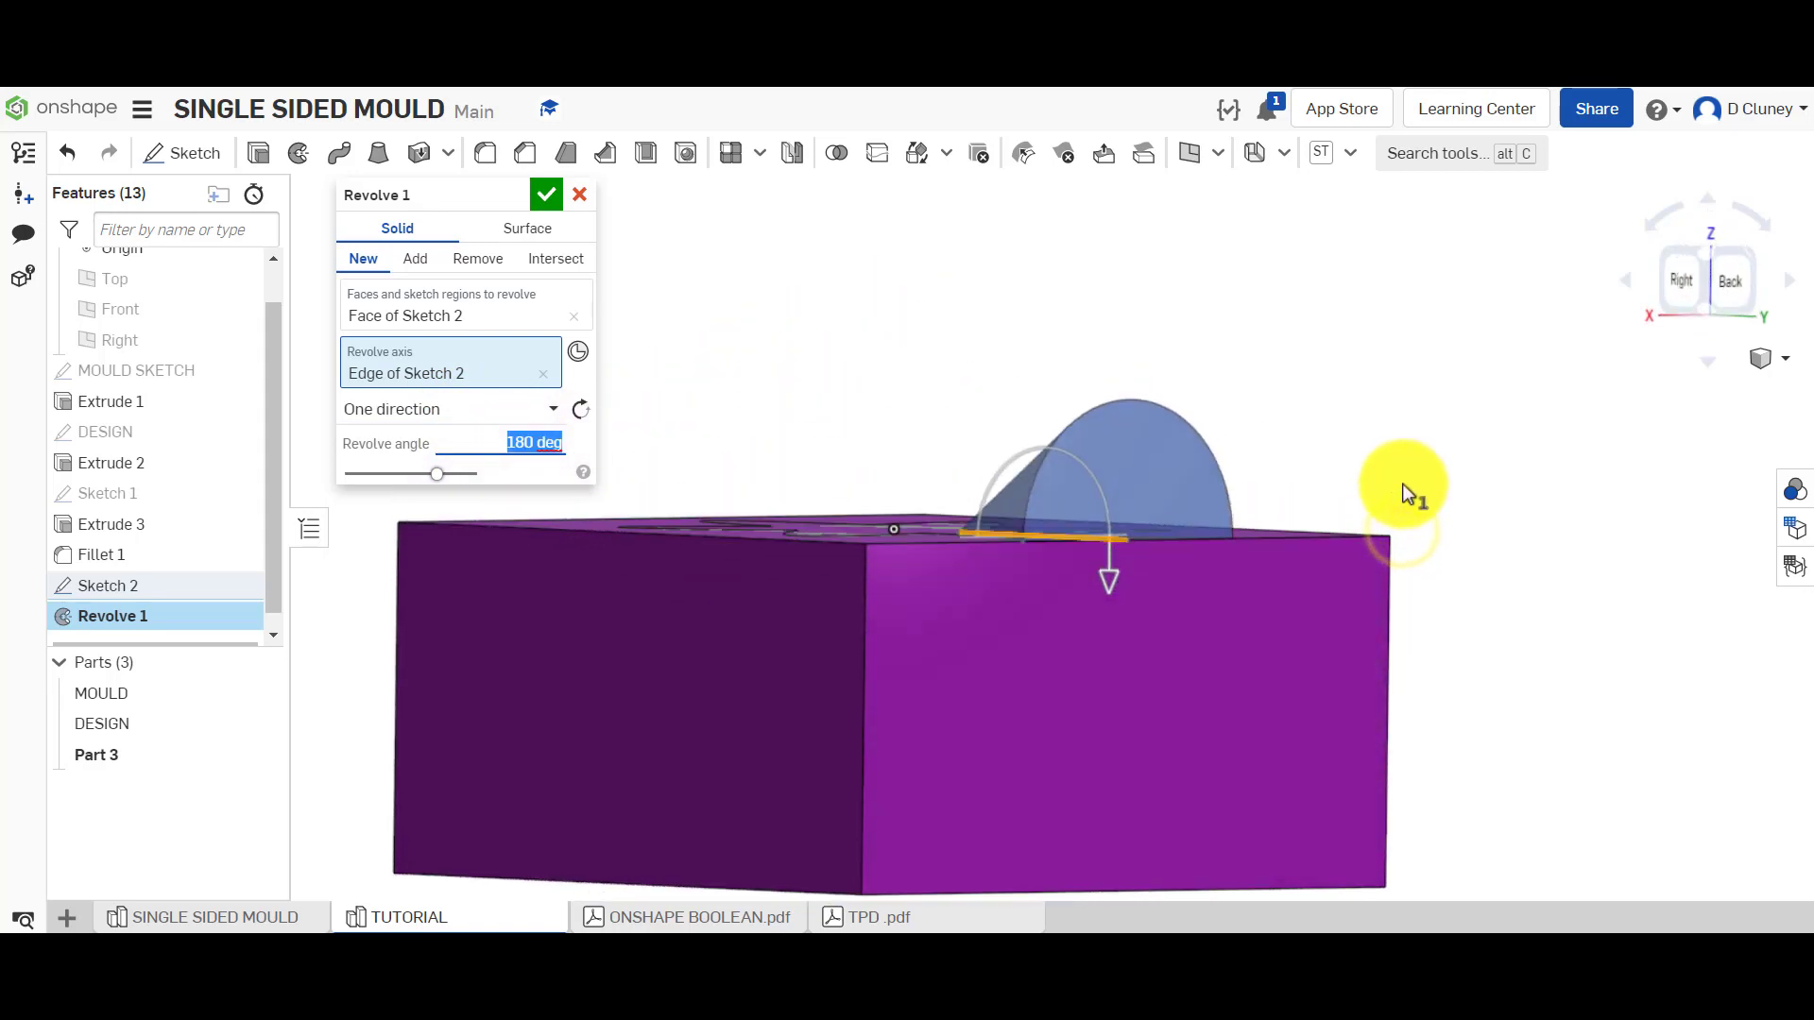
left_click(579, 410)
right_click_drag(1033, 393, 860, 333)
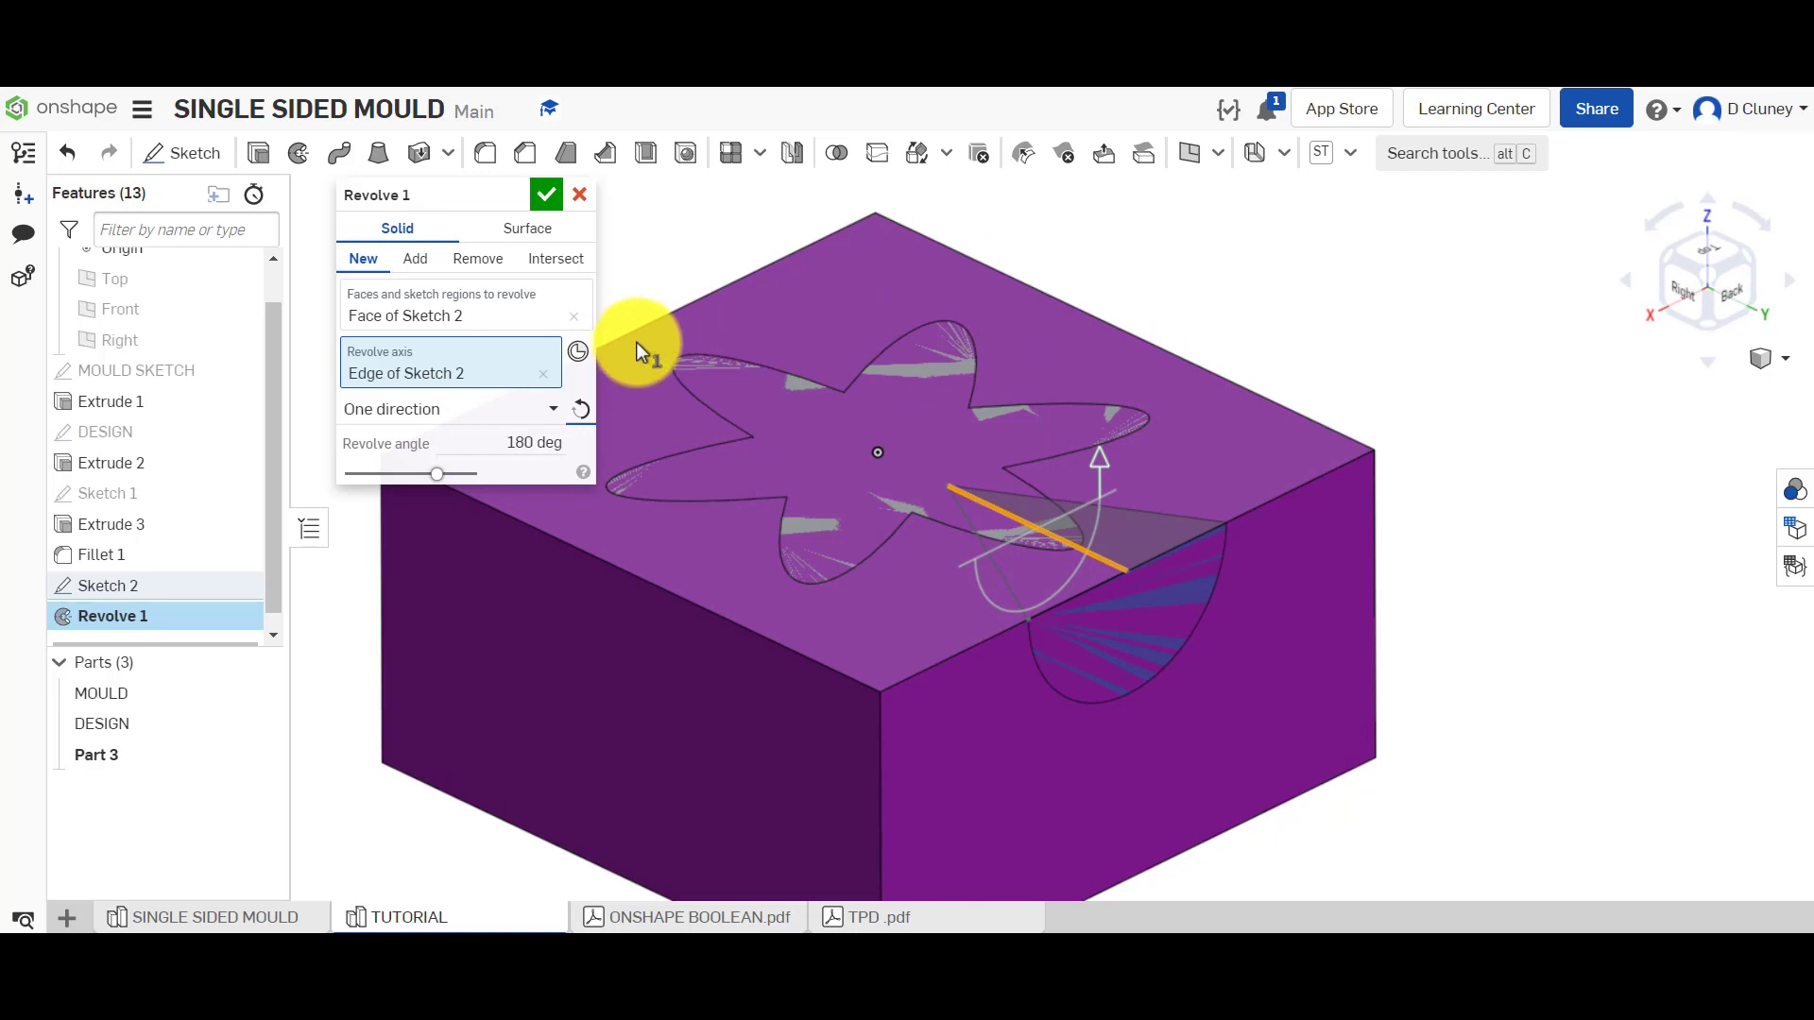
Add the revolved half cone to the DESIGN part as merge scope and accept the revolve
left_click(414, 269)
left_click(411, 514)
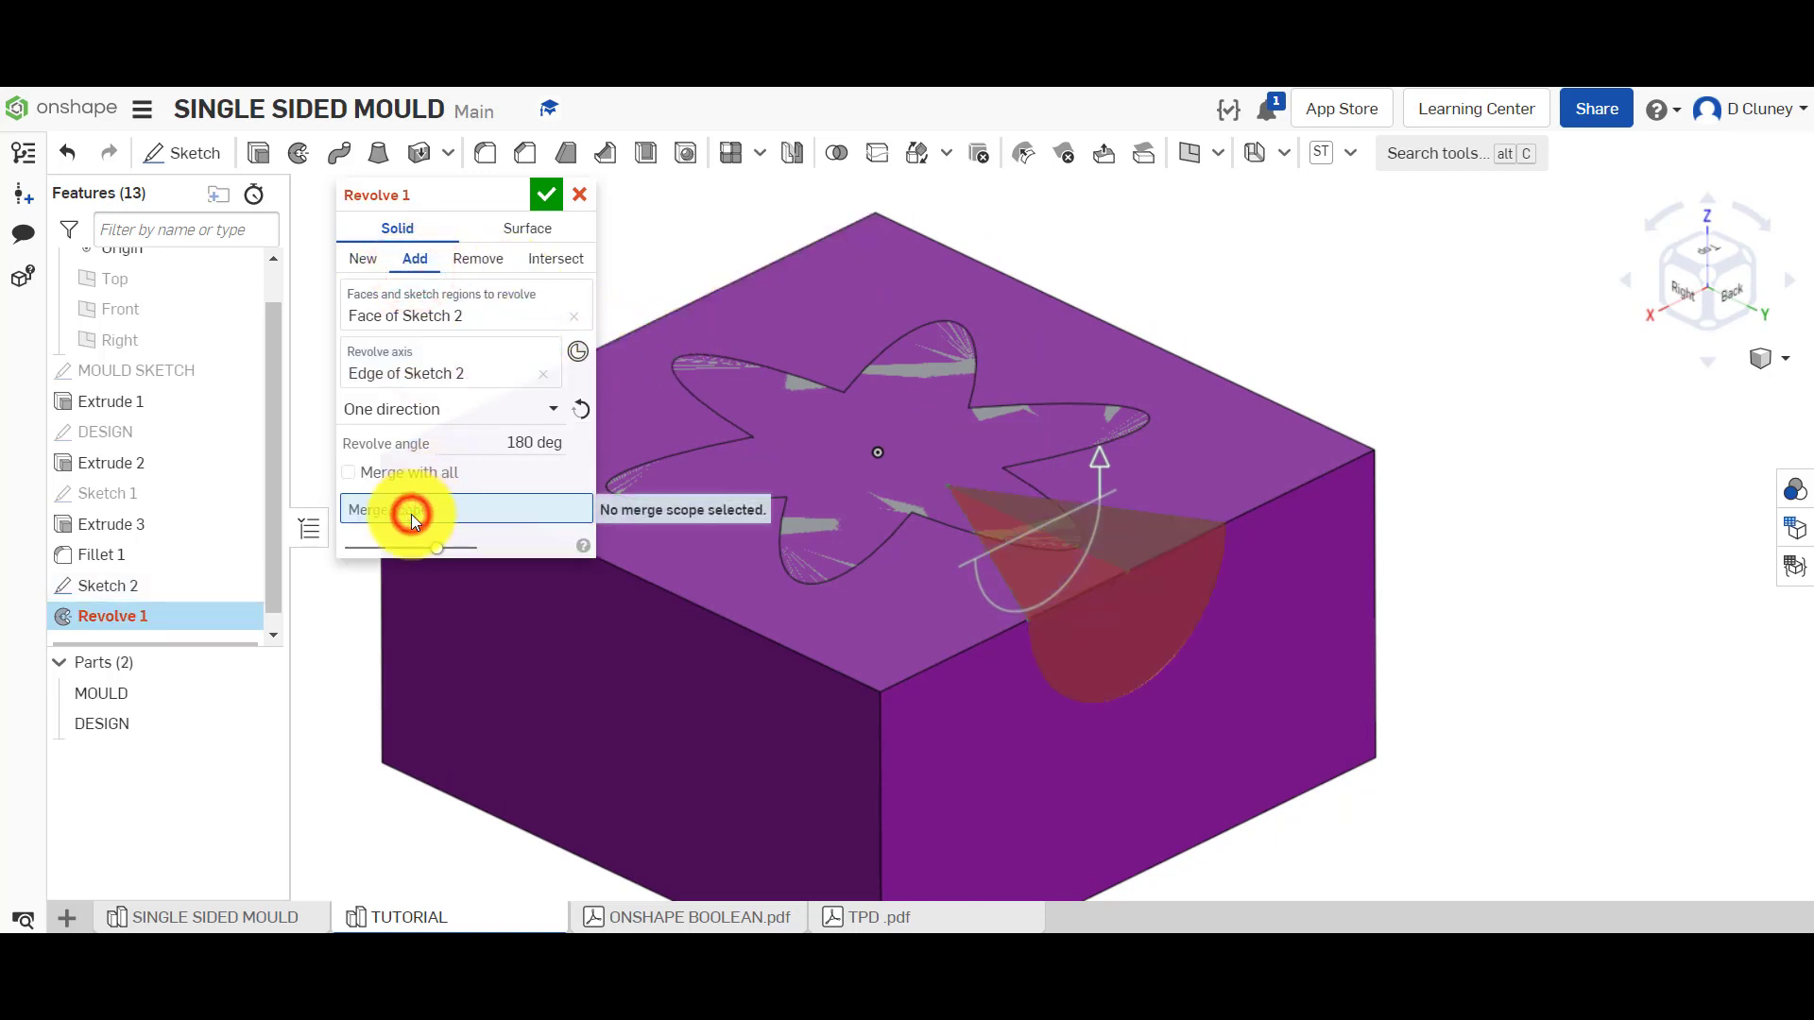
left_click(165, 724)
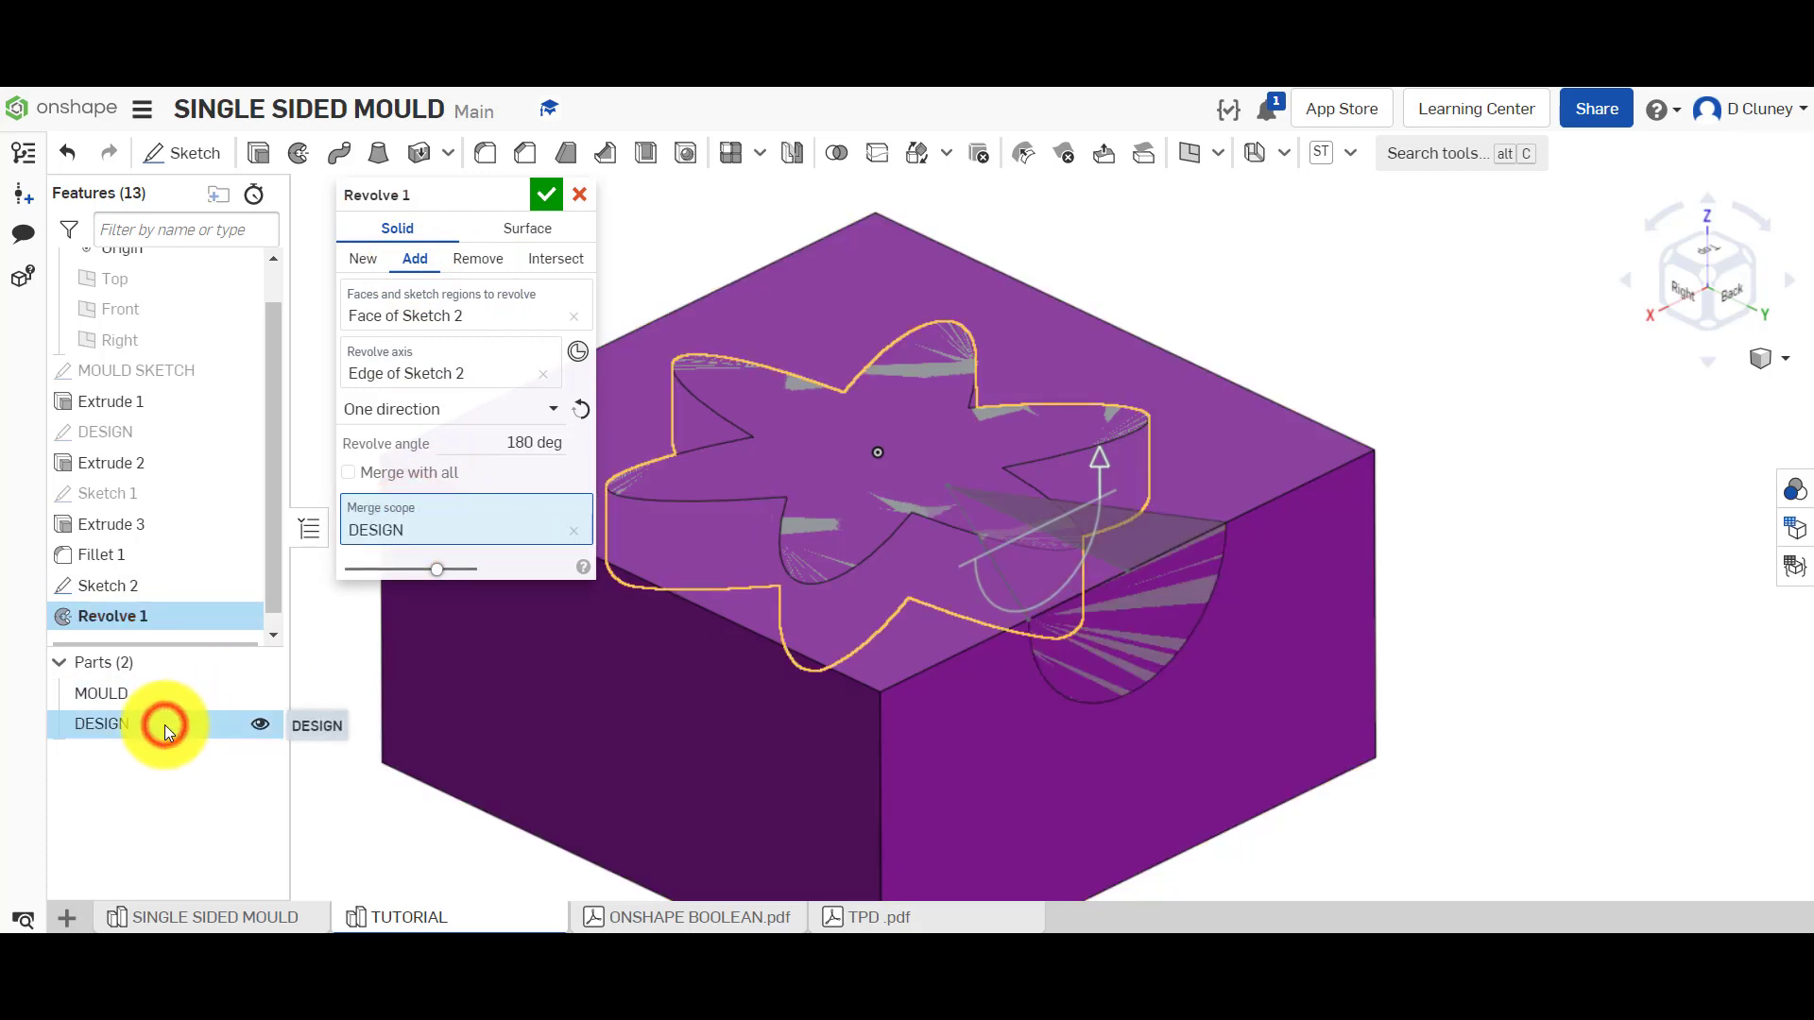
left_click(546, 194)
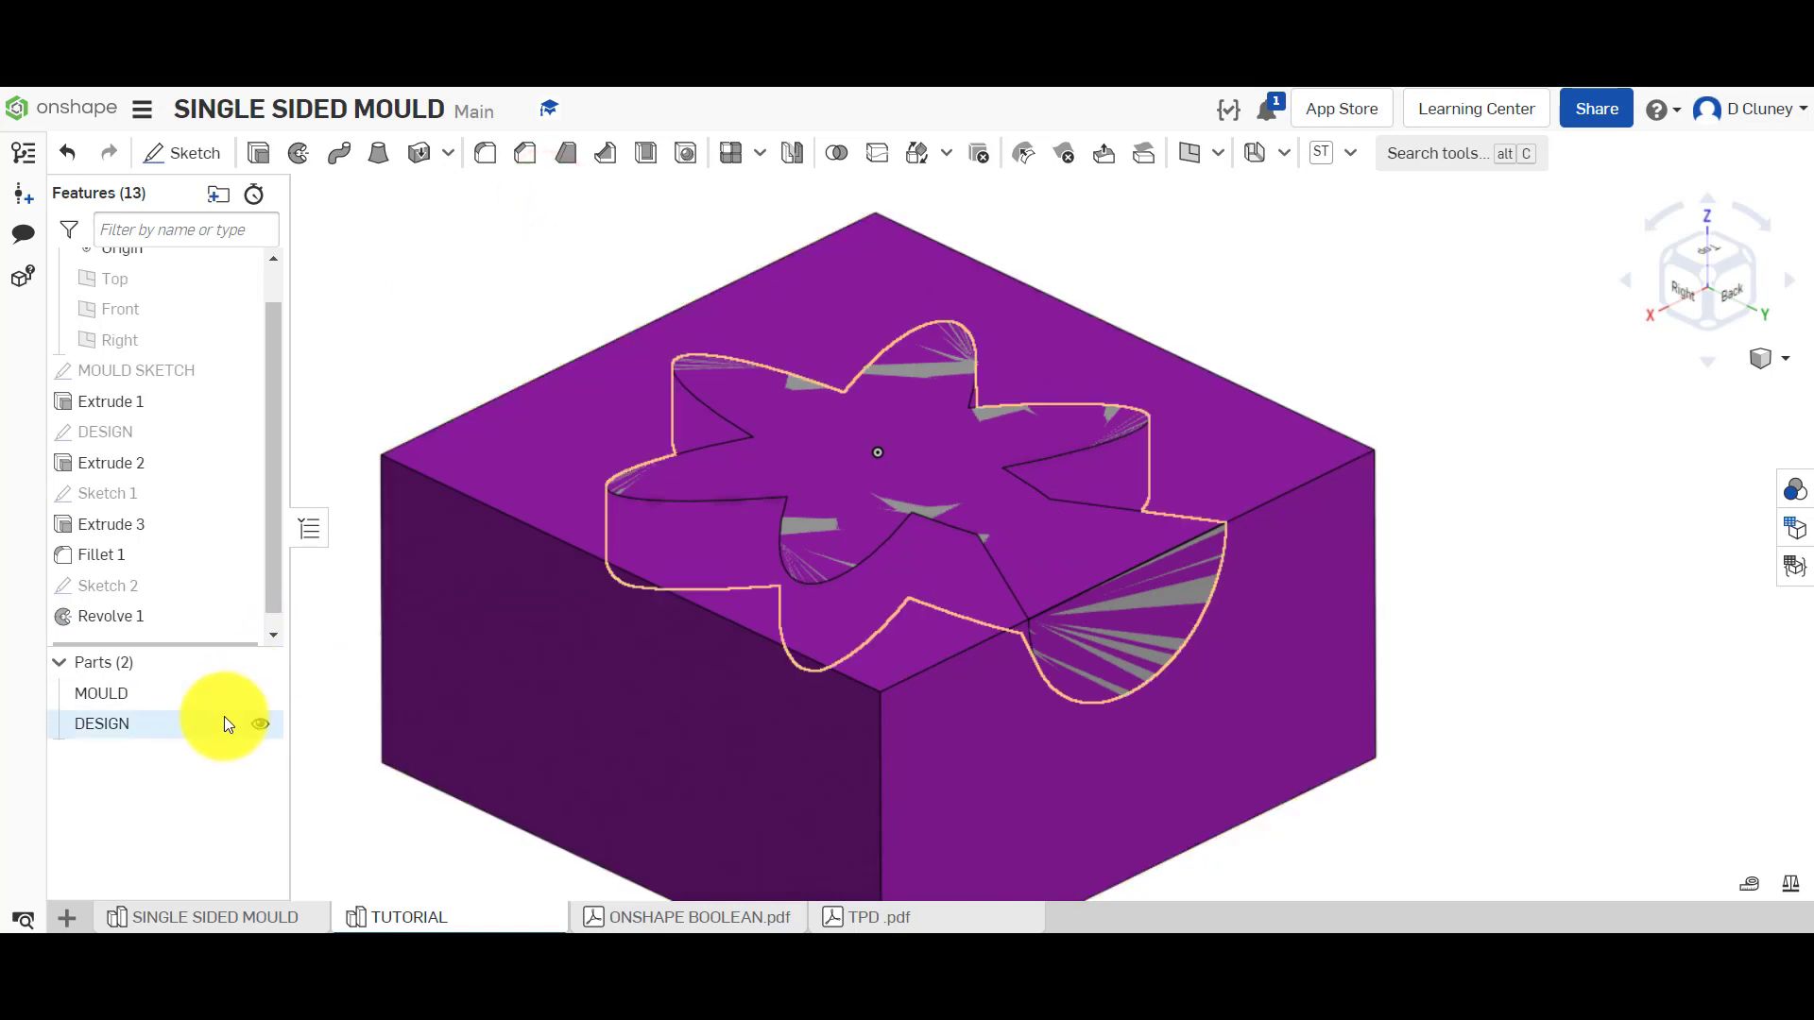
Hide the MOULD part and roll the history back before Revolve 1 and forward past it to compare the DESIGN part
left_click(259, 696)
right_click_drag(1302, 714, 709, 529)
mouse_move(269, 594)
left_mouse_down()
mouse_move(224, 621)
mouse_move(225, 602)
left_mouse_up()
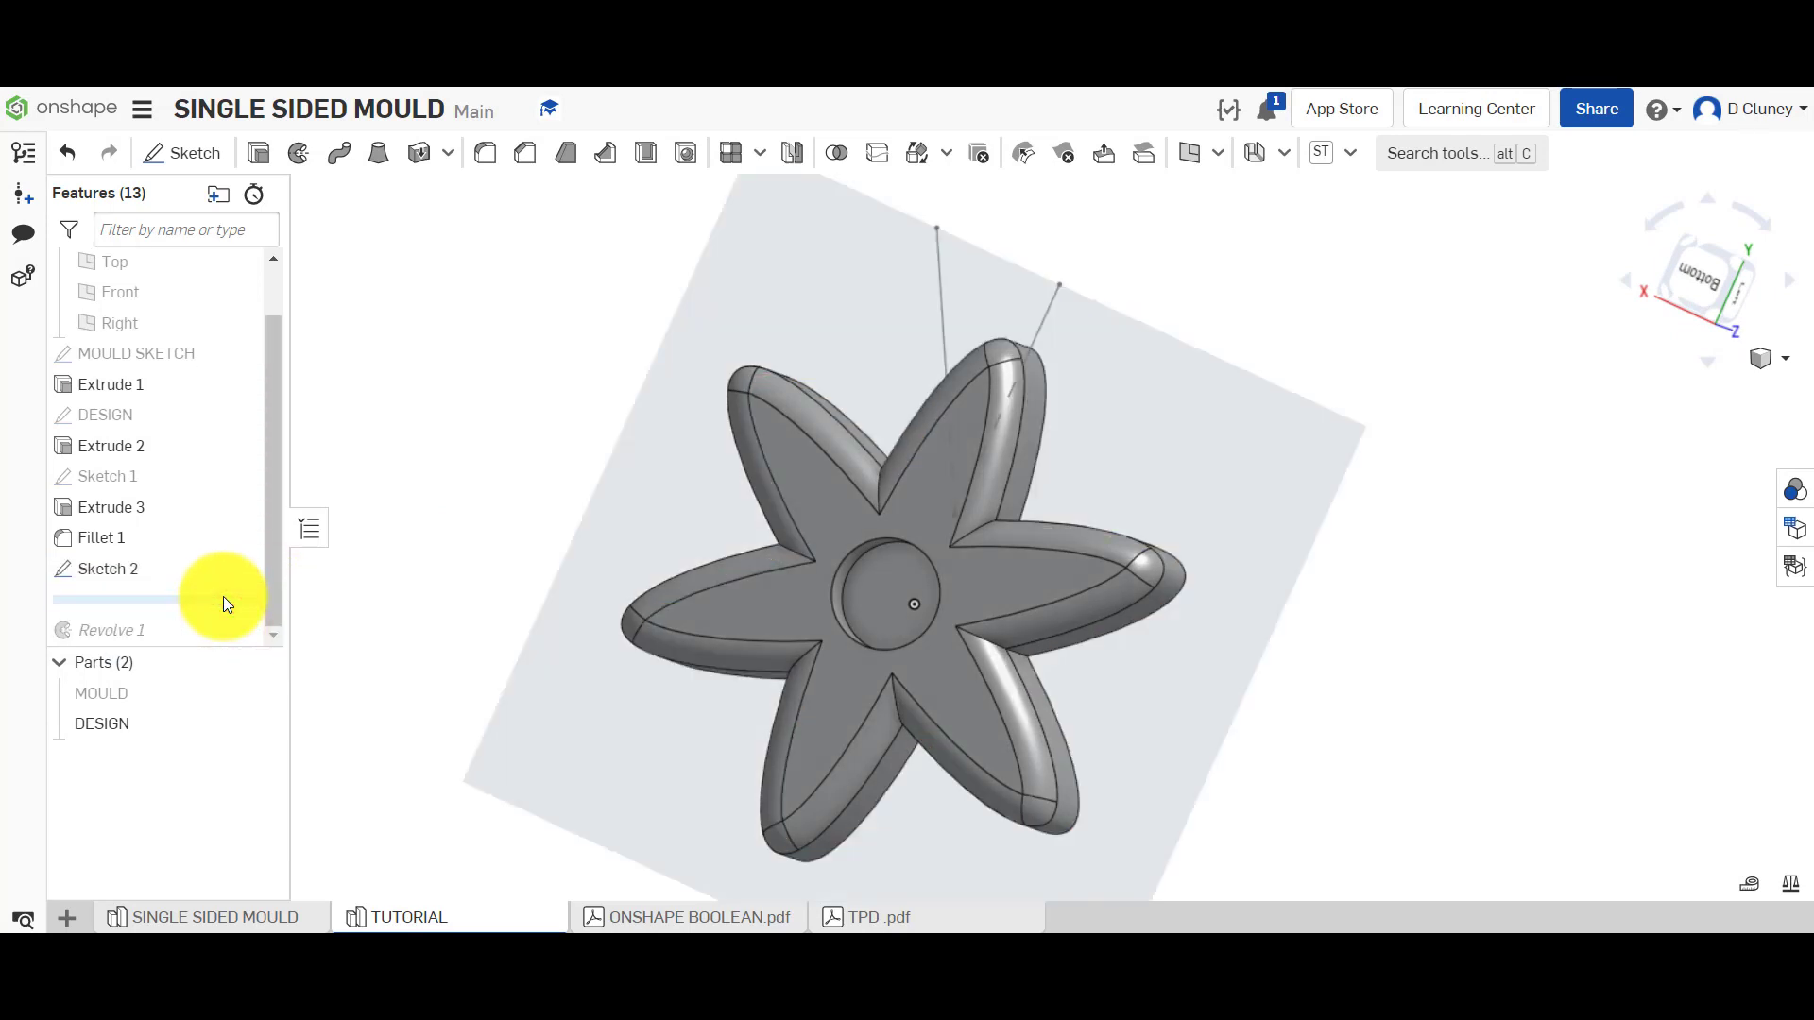
left_click(400, 523)
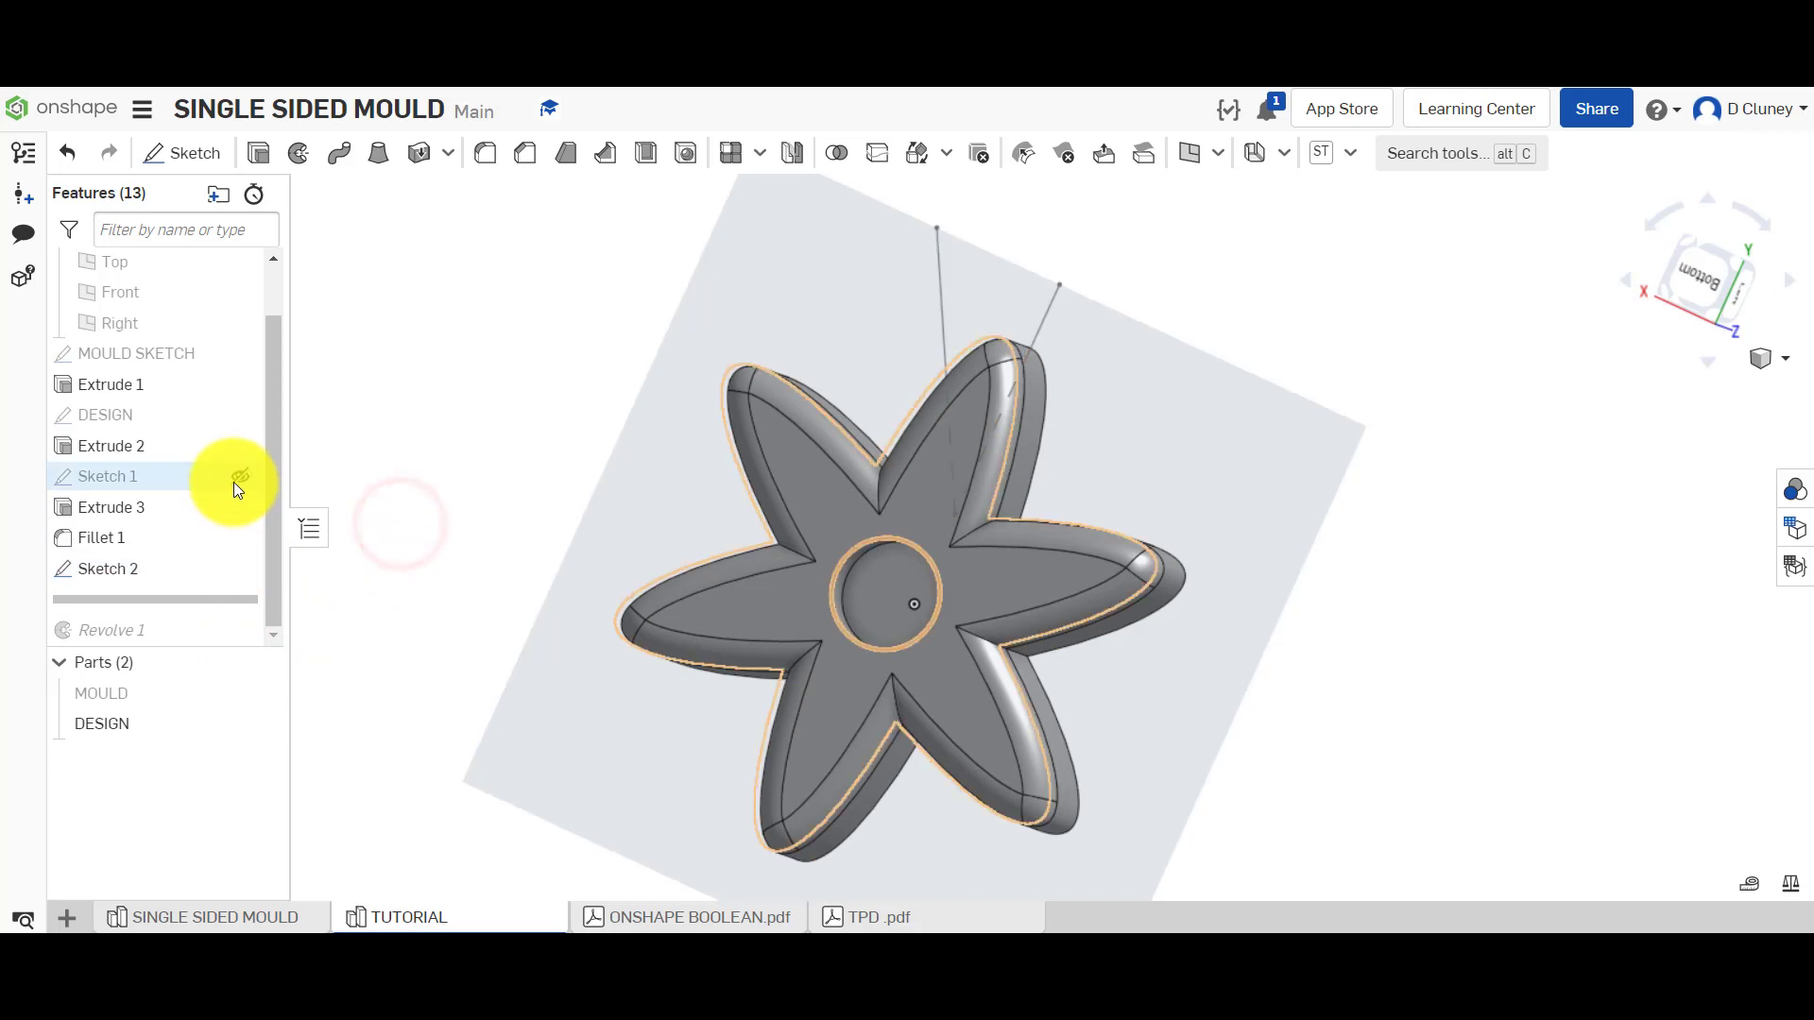
left_click_drag(237, 602, 234, 648)
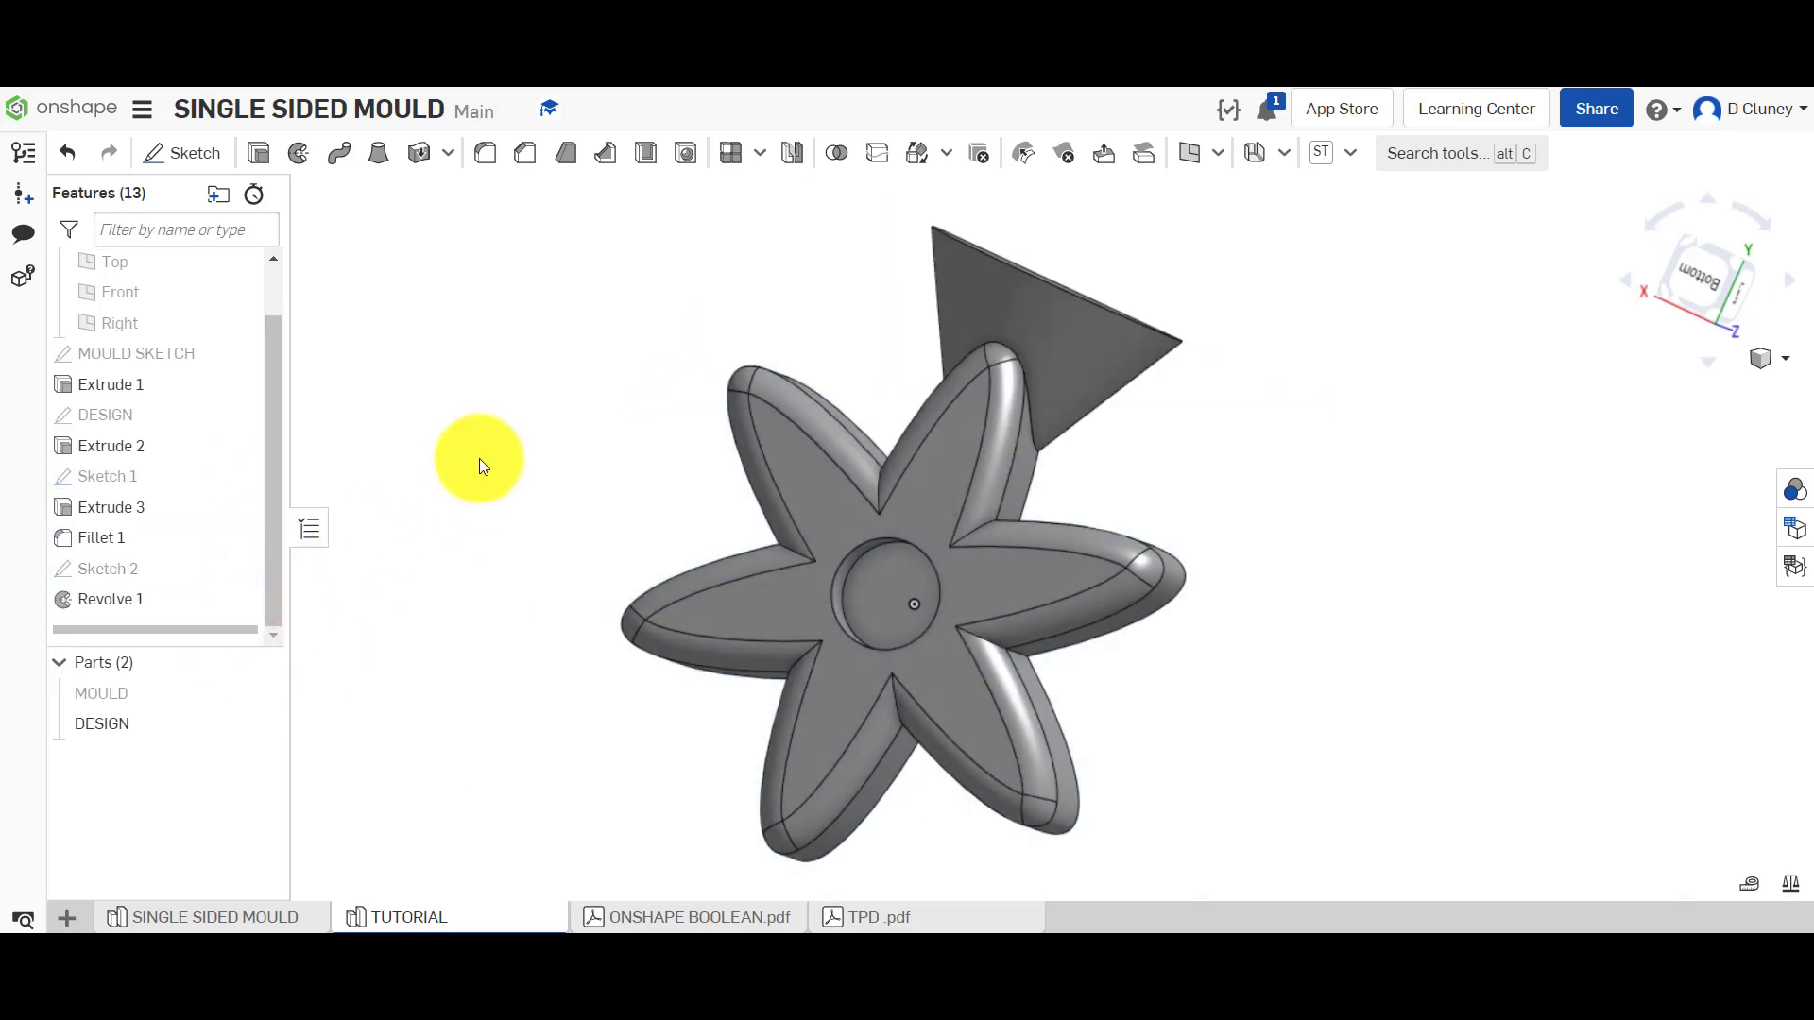
Show the MOULD part again together with the DESIGN part
right_click_drag(513, 463, 678, 605)
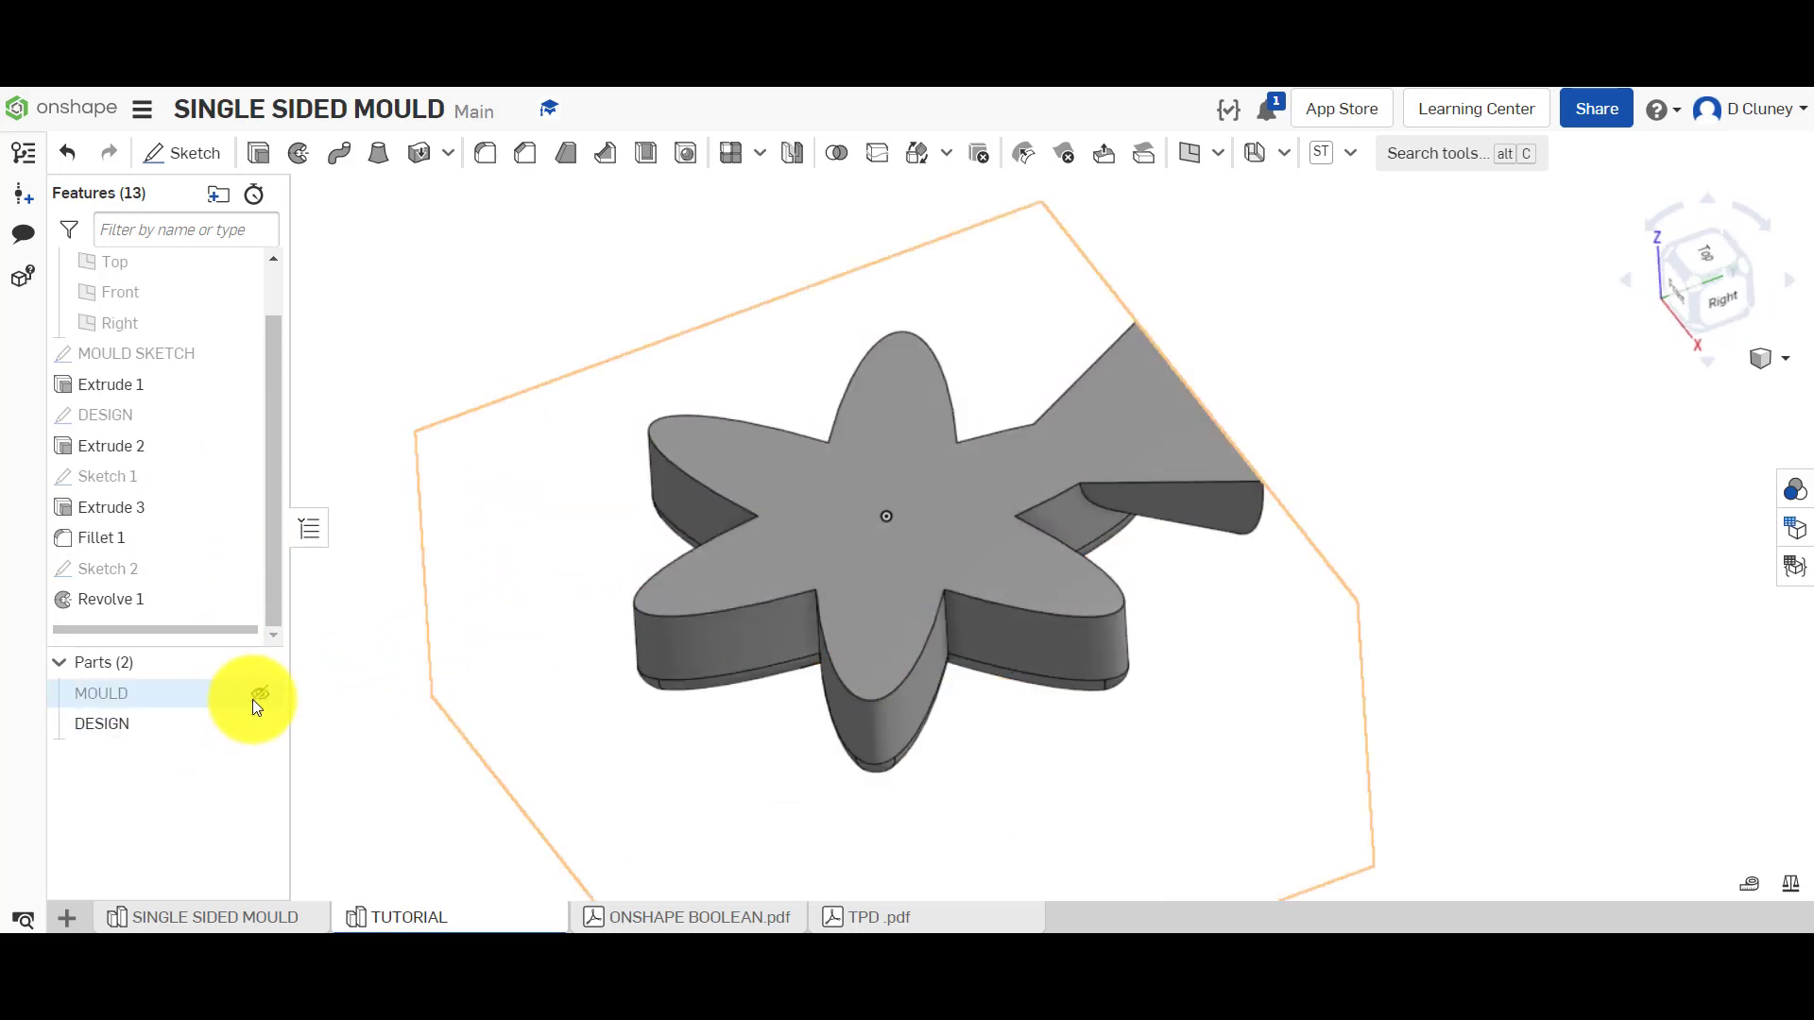
left_click(257, 696)
left_click(697, 331)
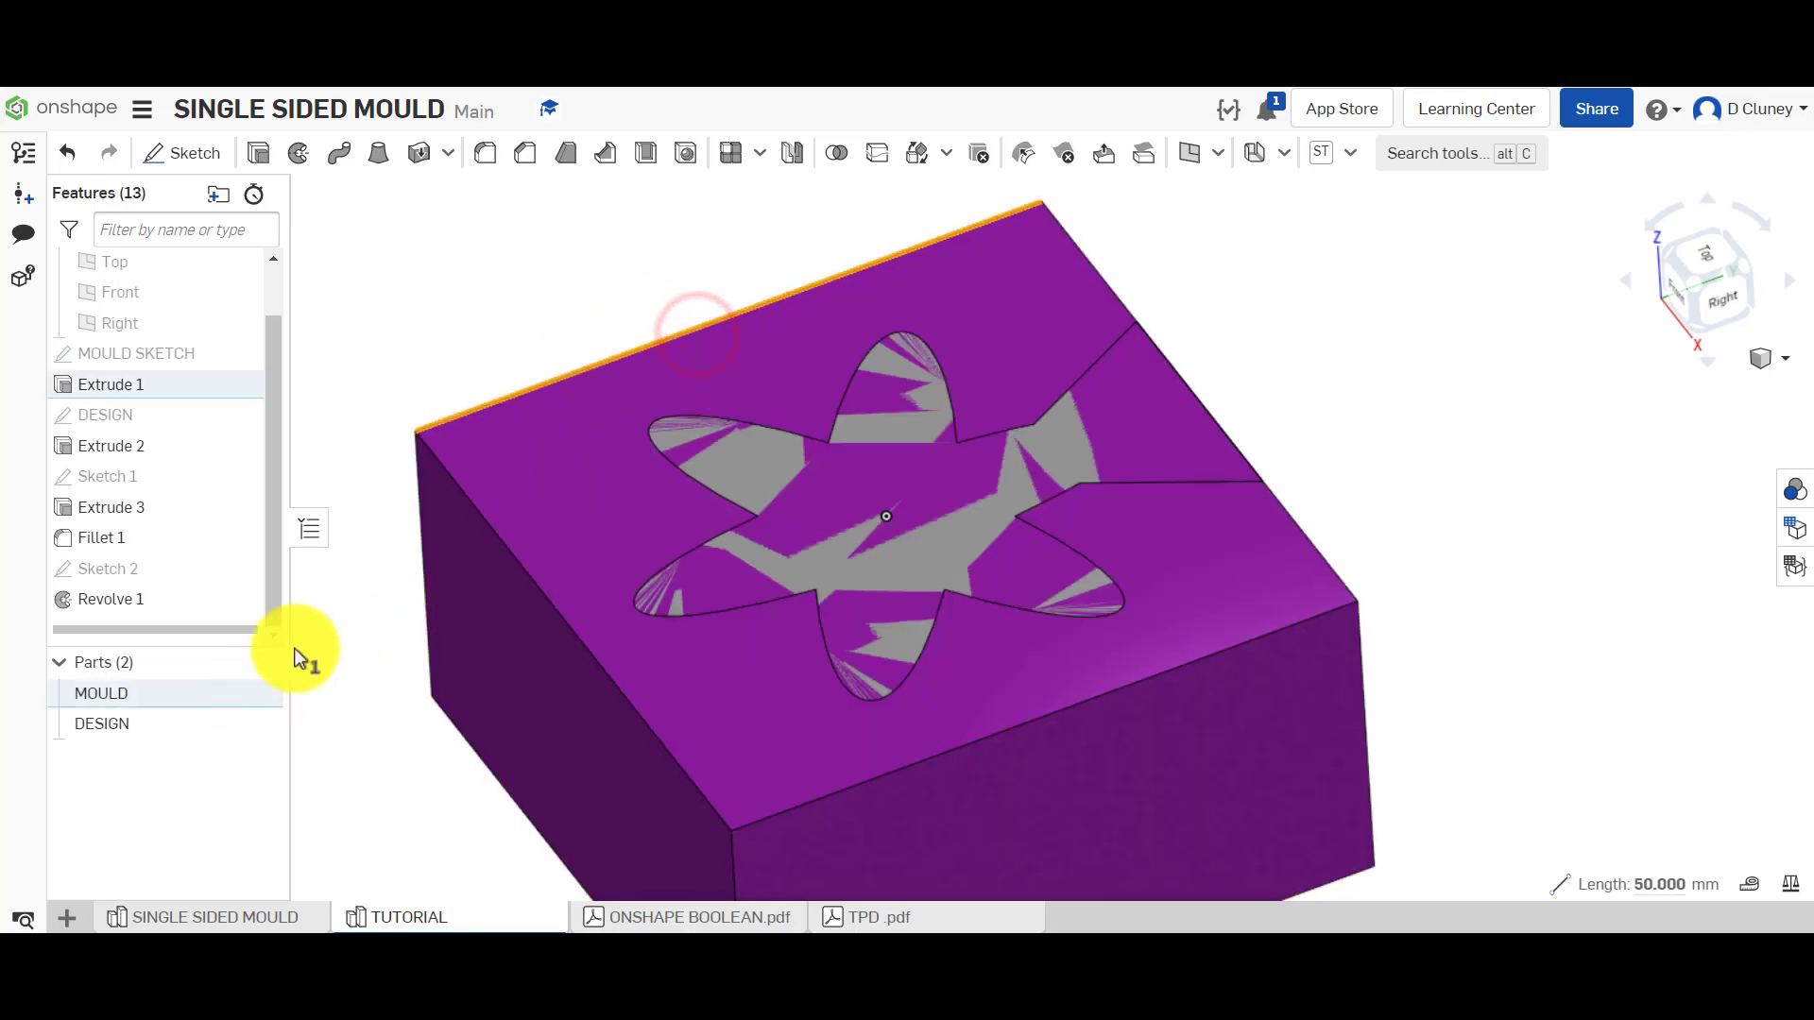
left_click(257, 724)
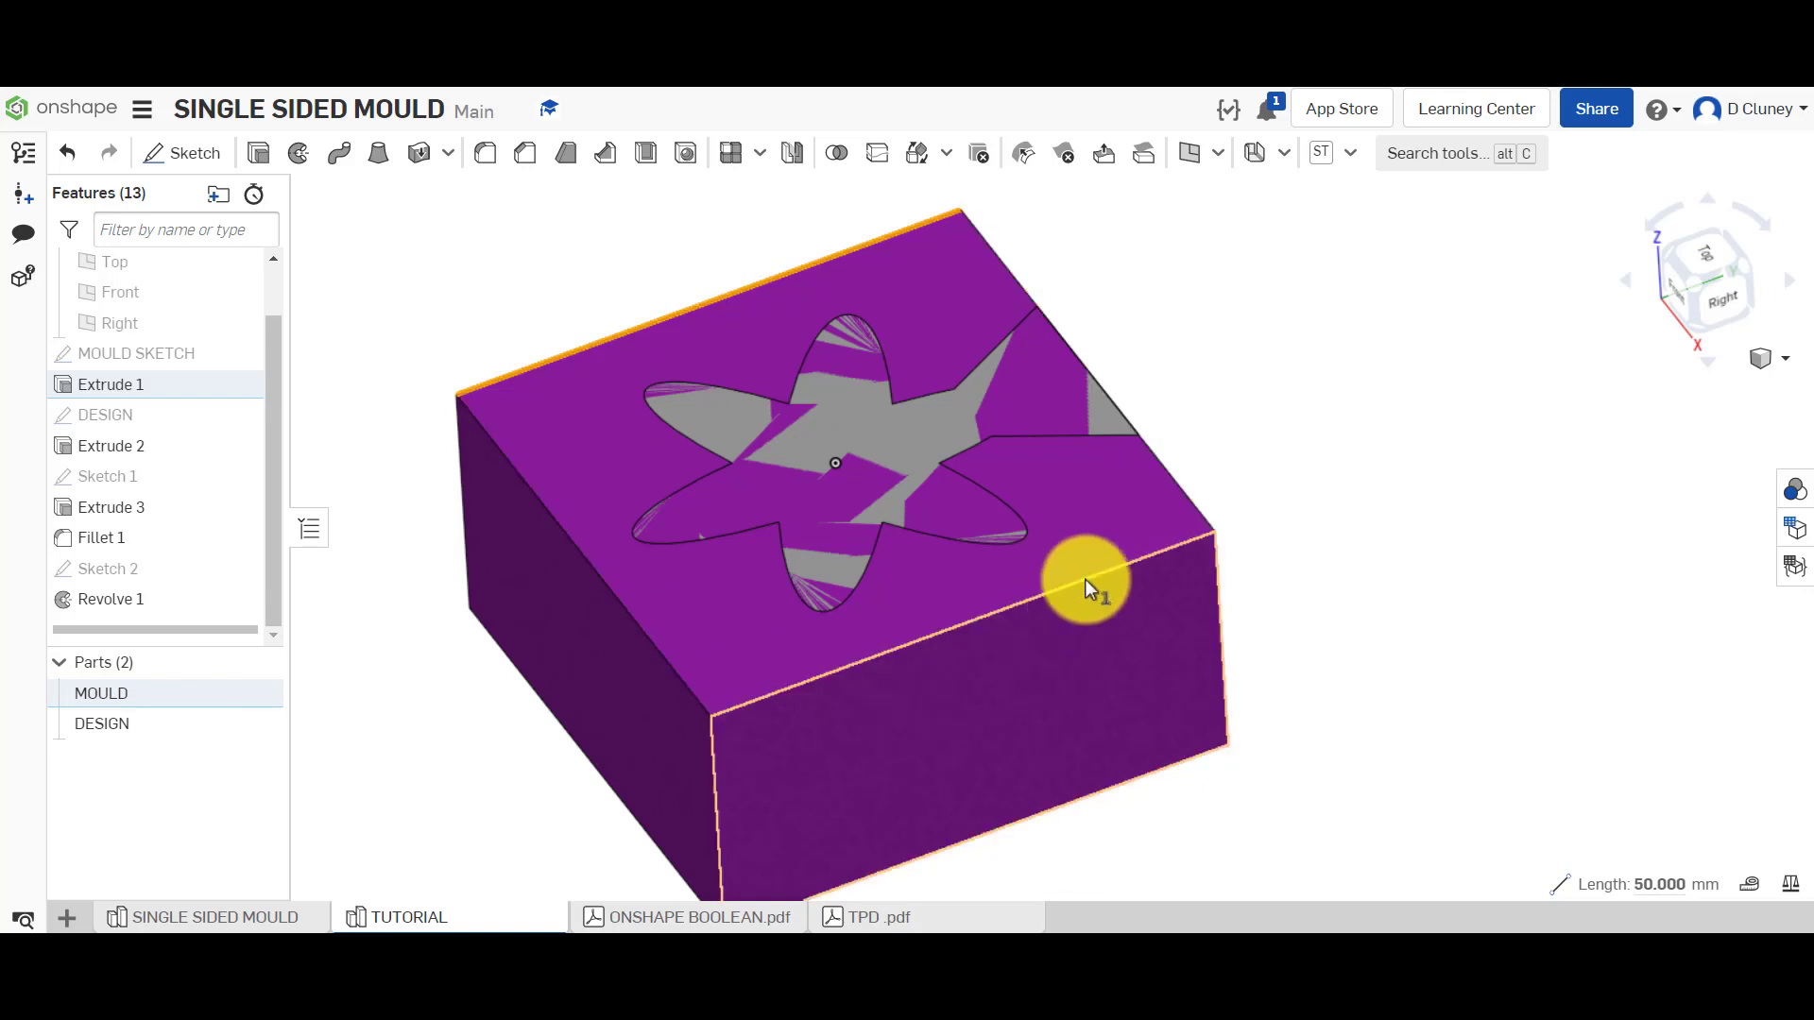
Subtract the DESIGN part from the MOULD with a Boolean, keeping the tool part, and accept it
left_click(835, 159)
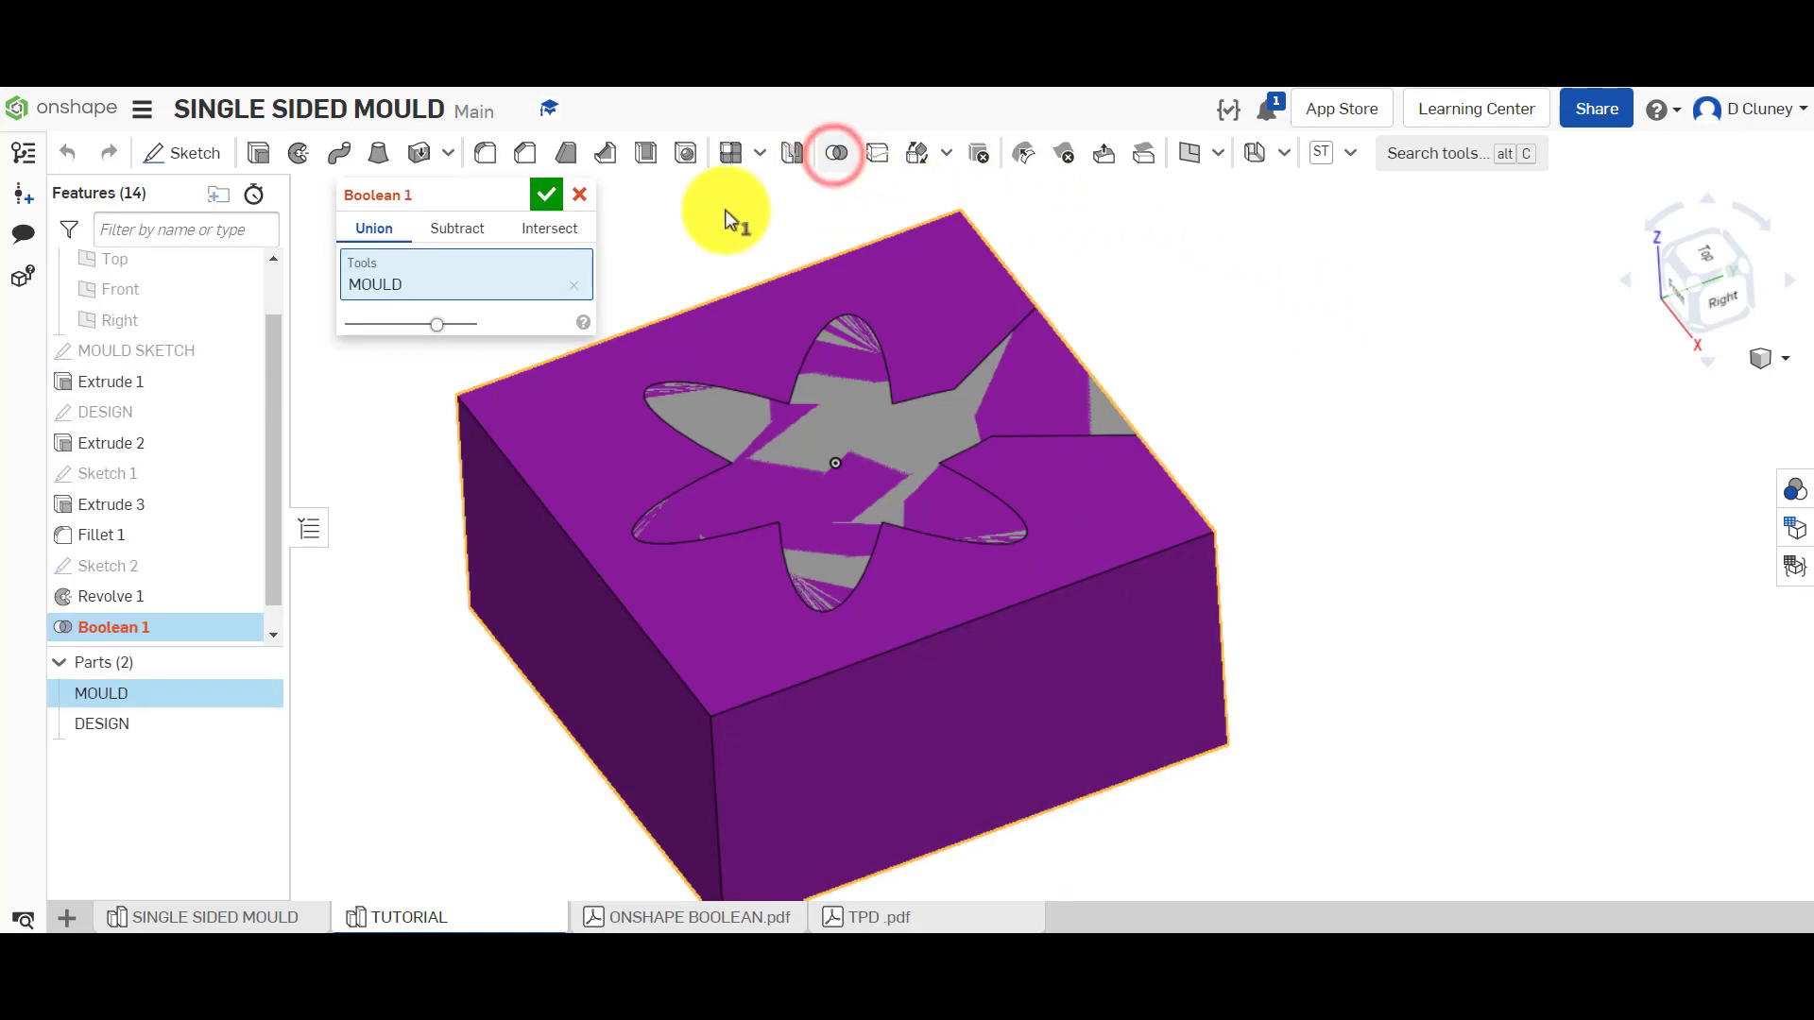
left_click(577, 294)
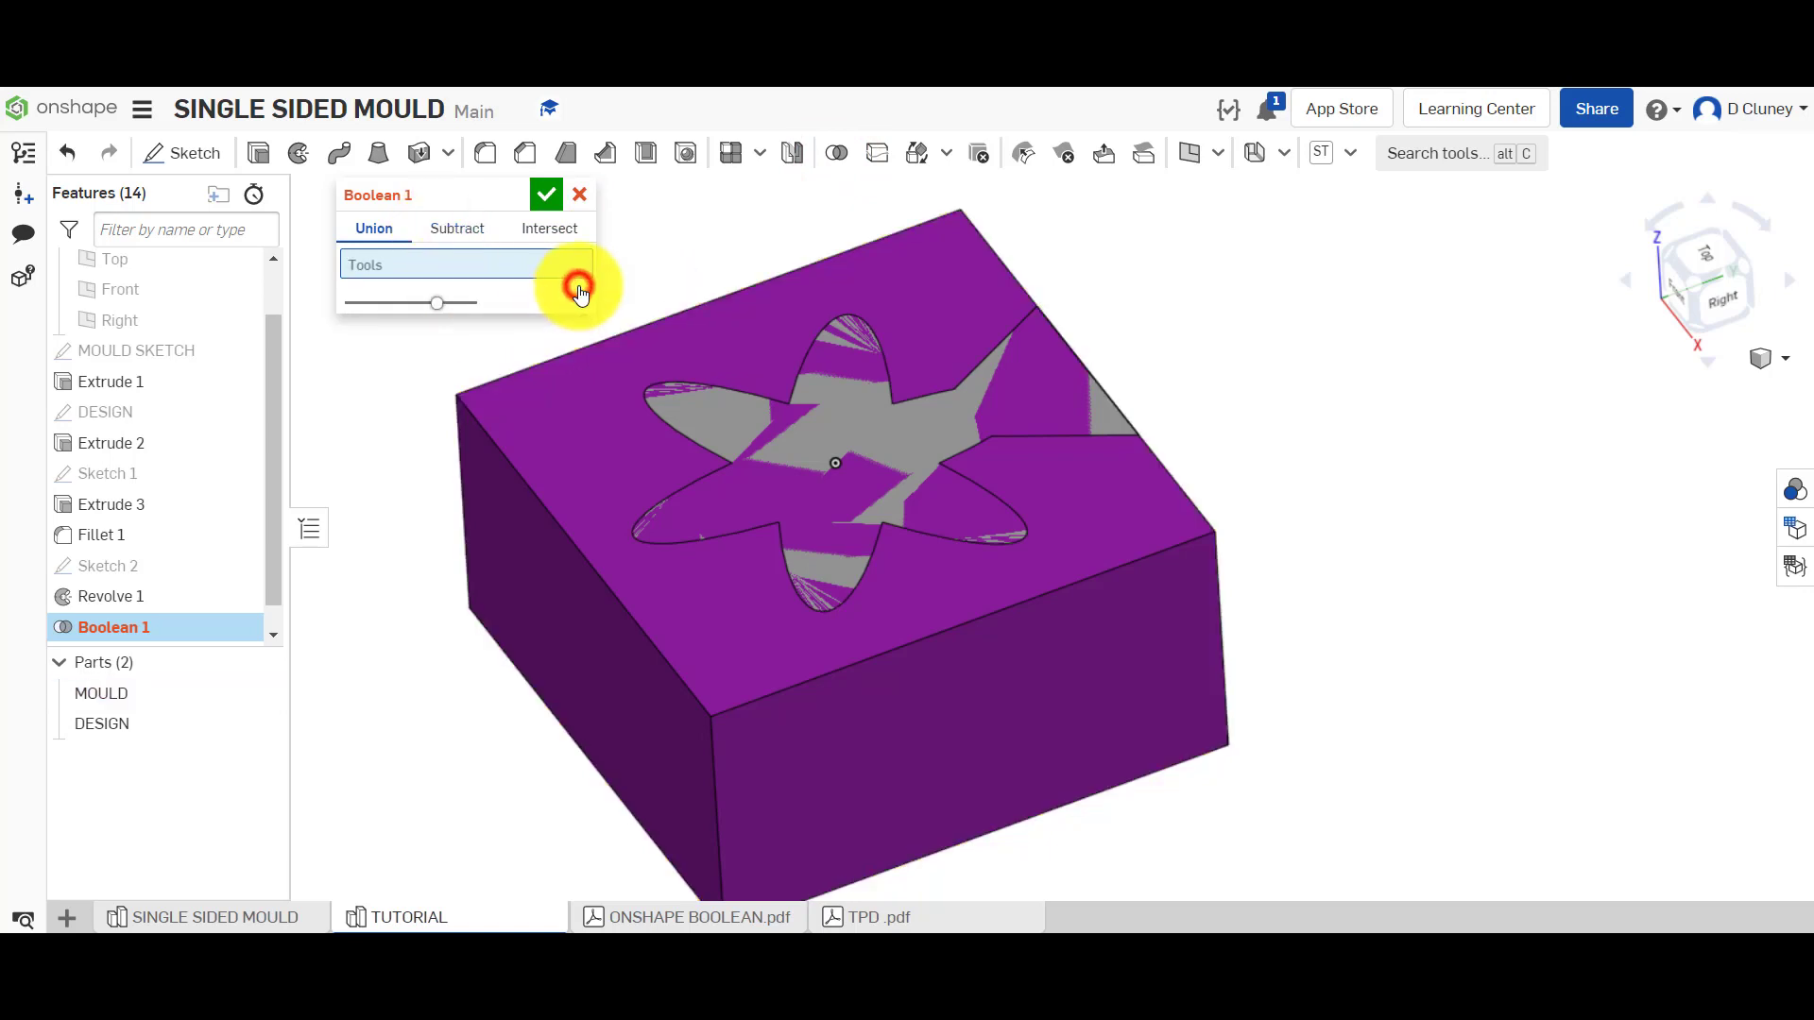
left_click(480, 232)
left_click(458, 267)
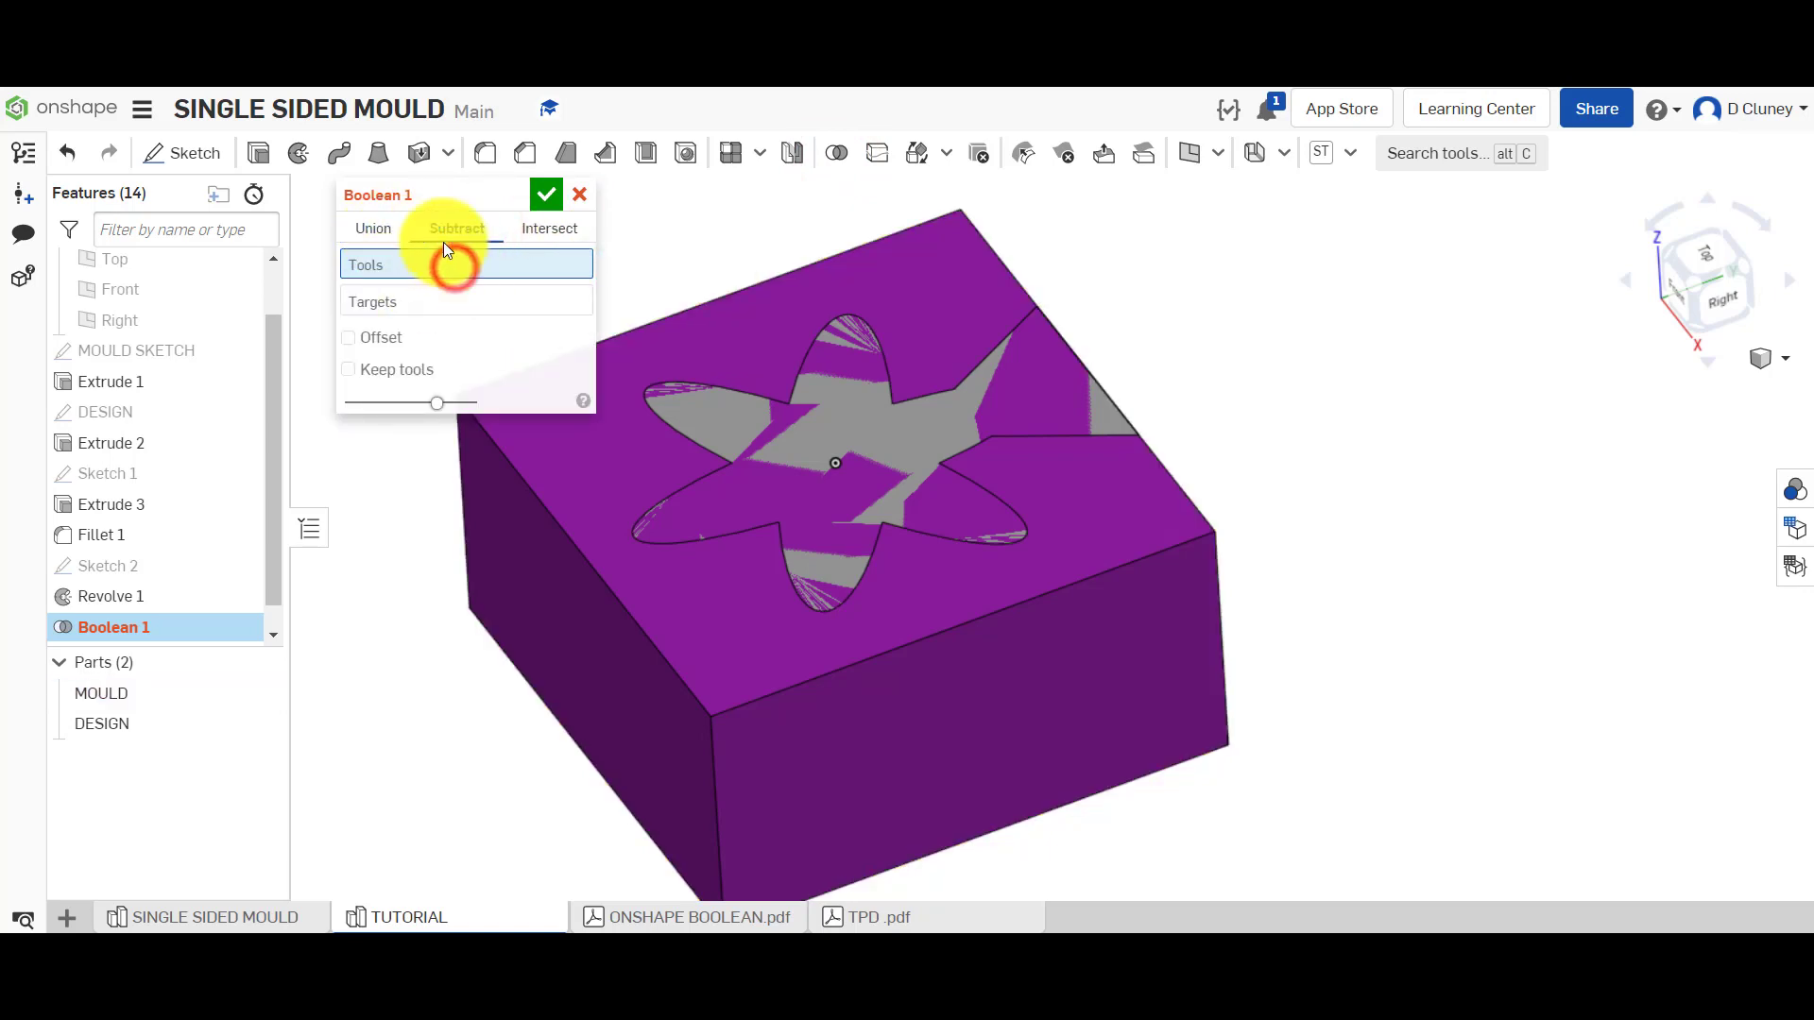
left_click(166, 723)
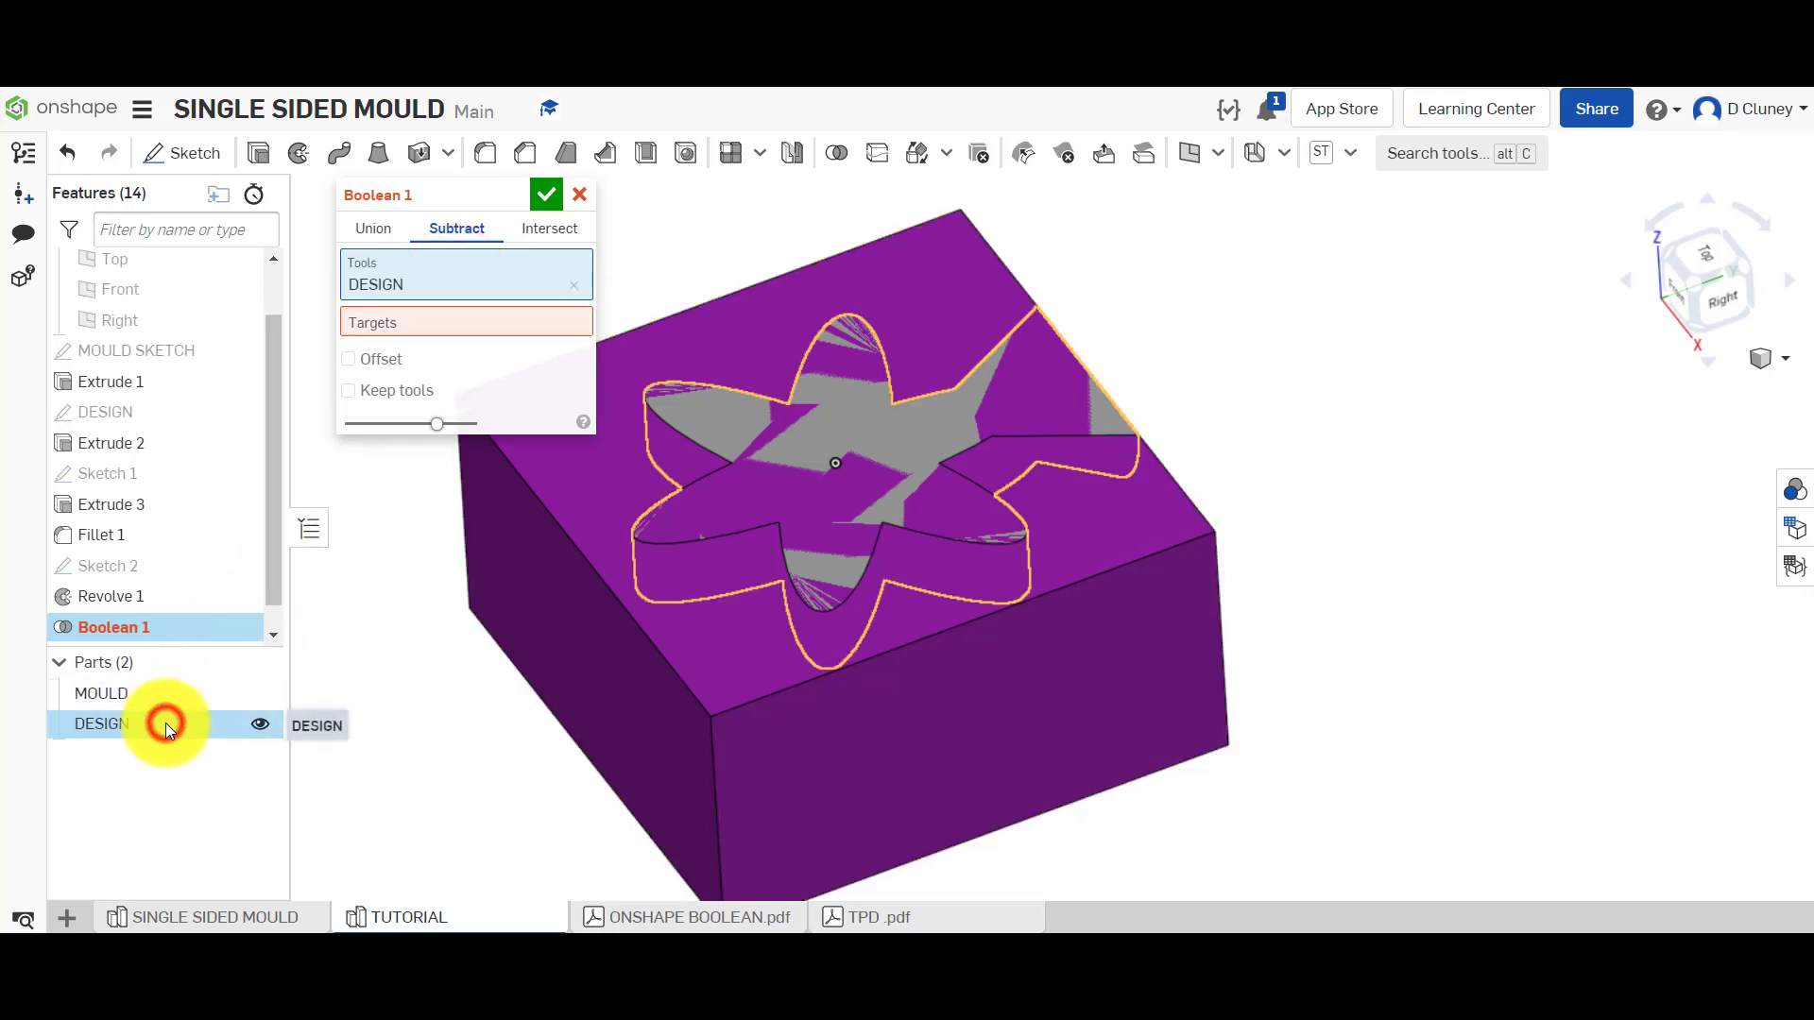
left_click(410, 321)
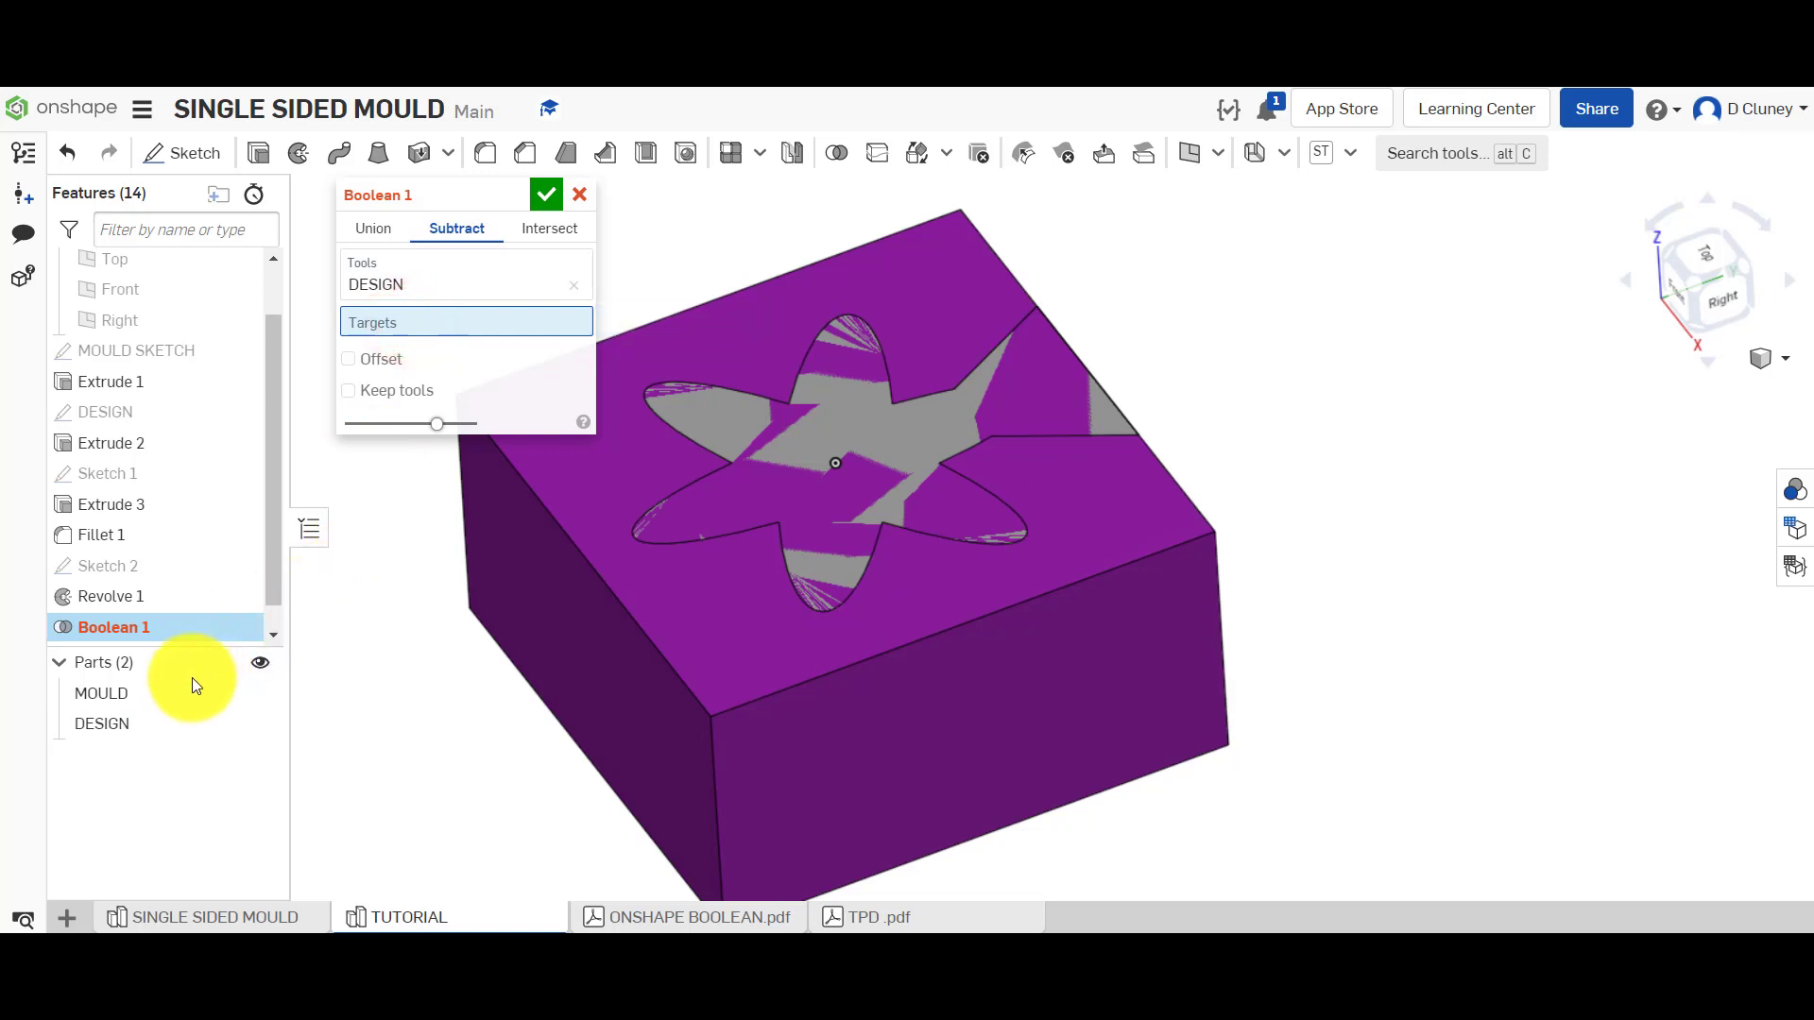
left_click(157, 693)
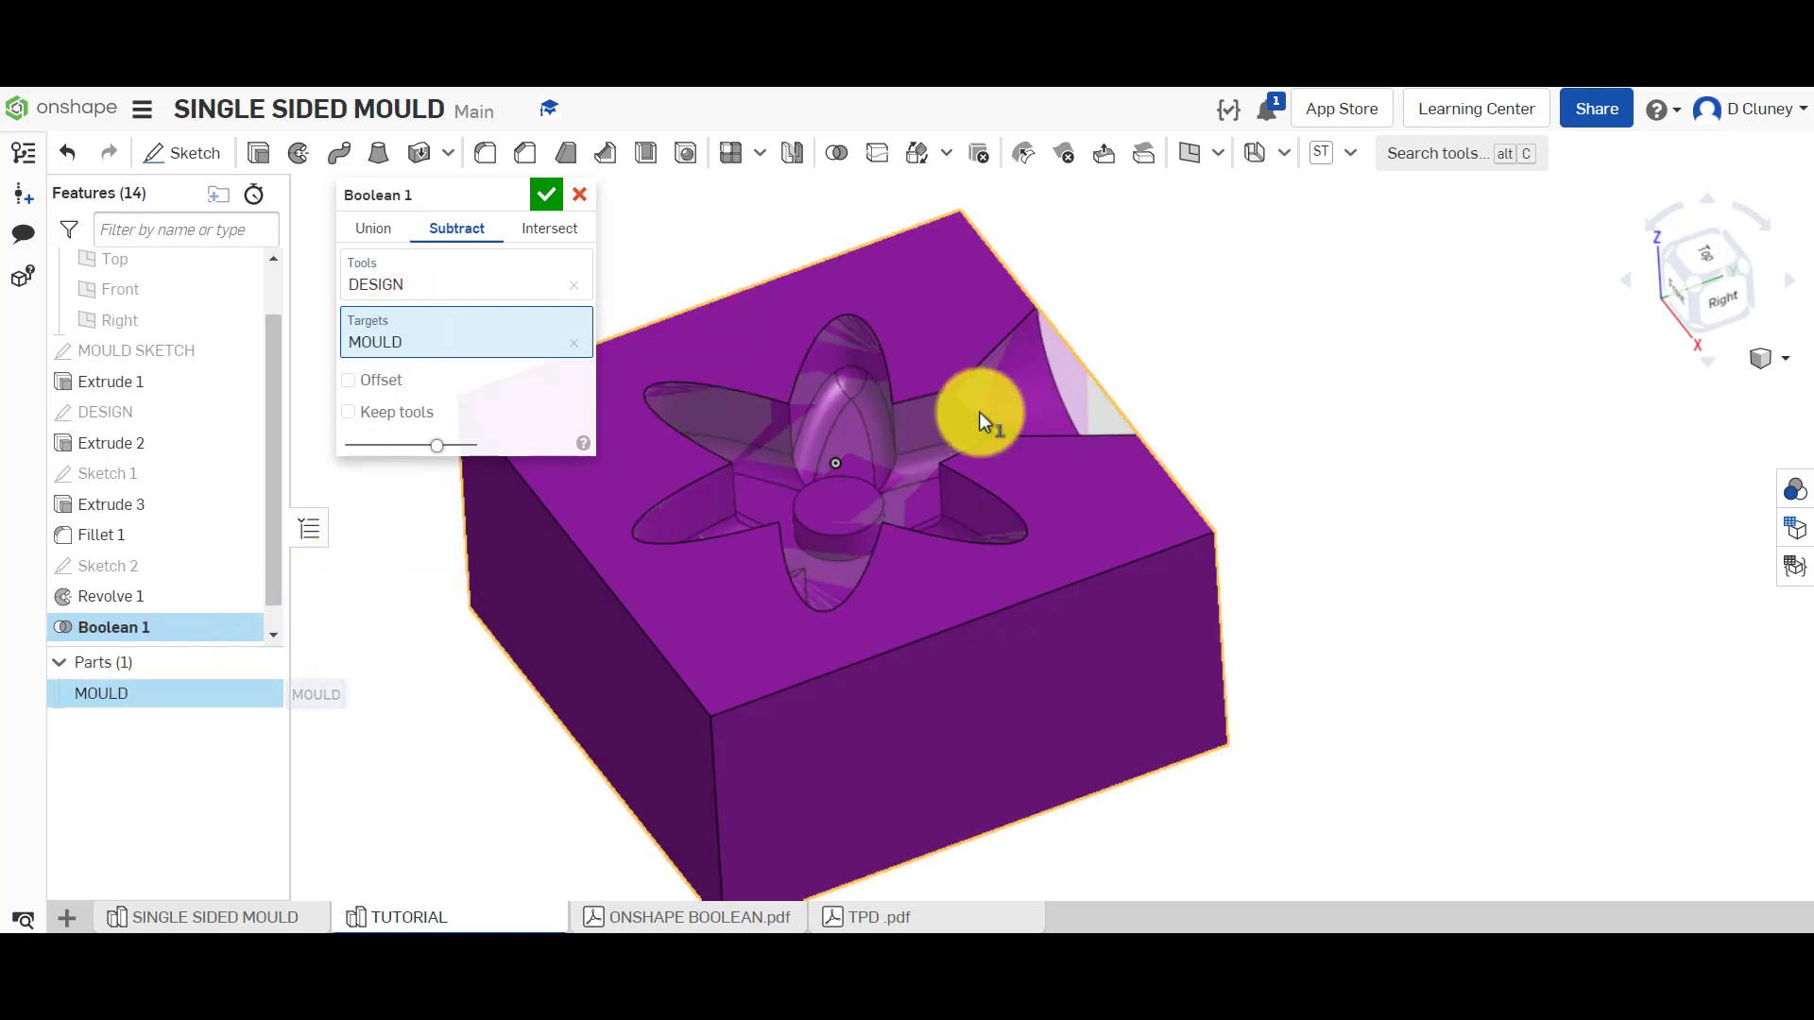
mouse_move(1178, 333)
right_mouse_down()
mouse_move(1182, 437)
mouse_move(1186, 356)
right_mouse_up()
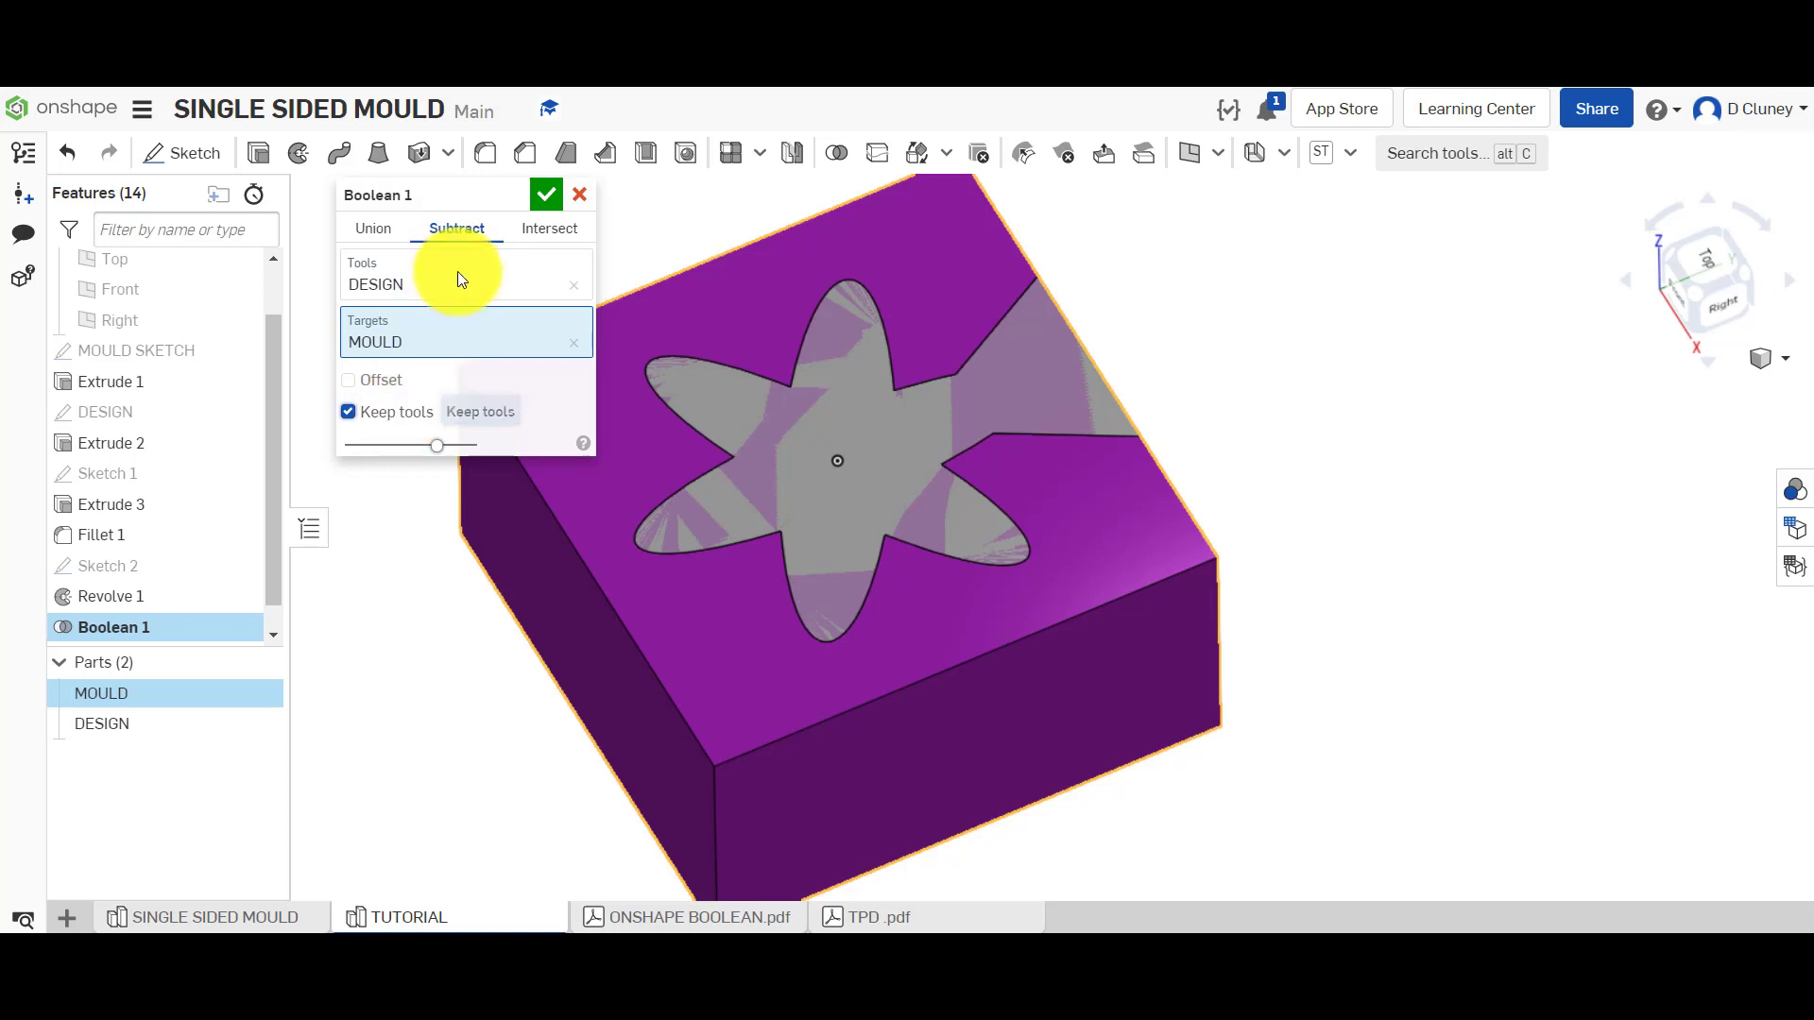
left_click(545, 199)
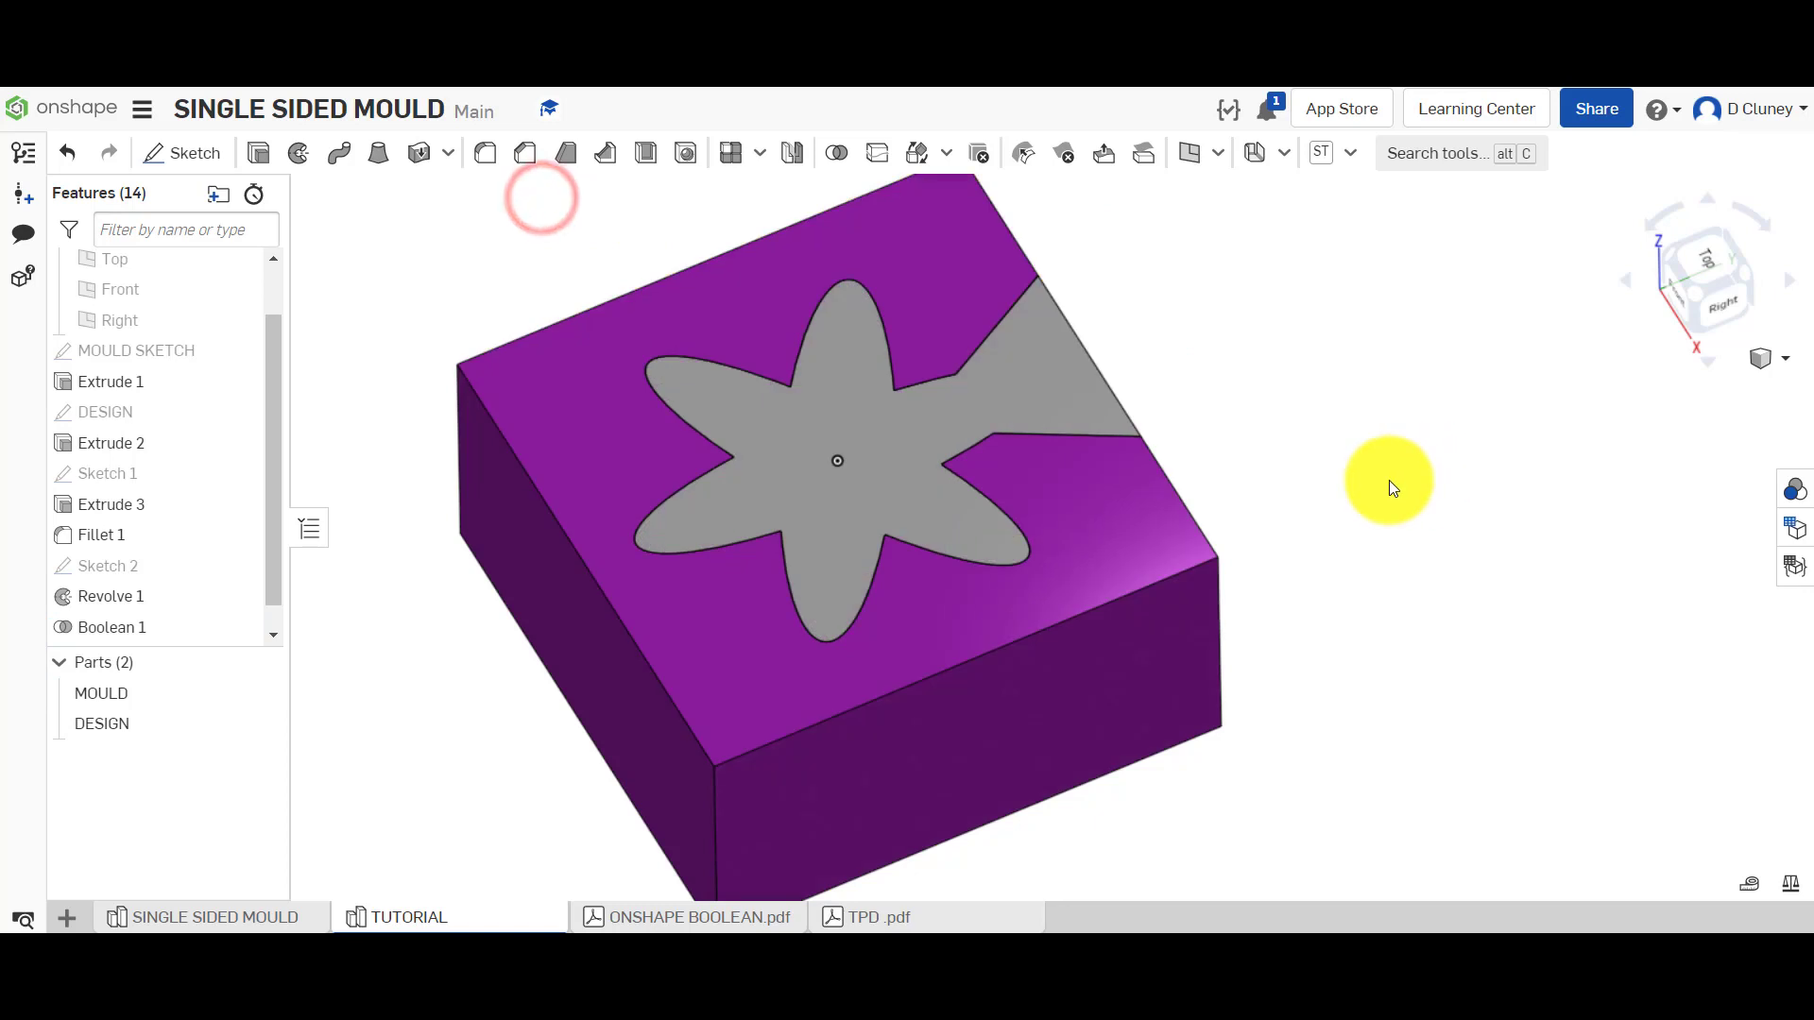
Hide the DESIGN part and examine the flower cavity and pouring channel cut into the MOULD
right_click_drag(1389, 480, 1209, 492)
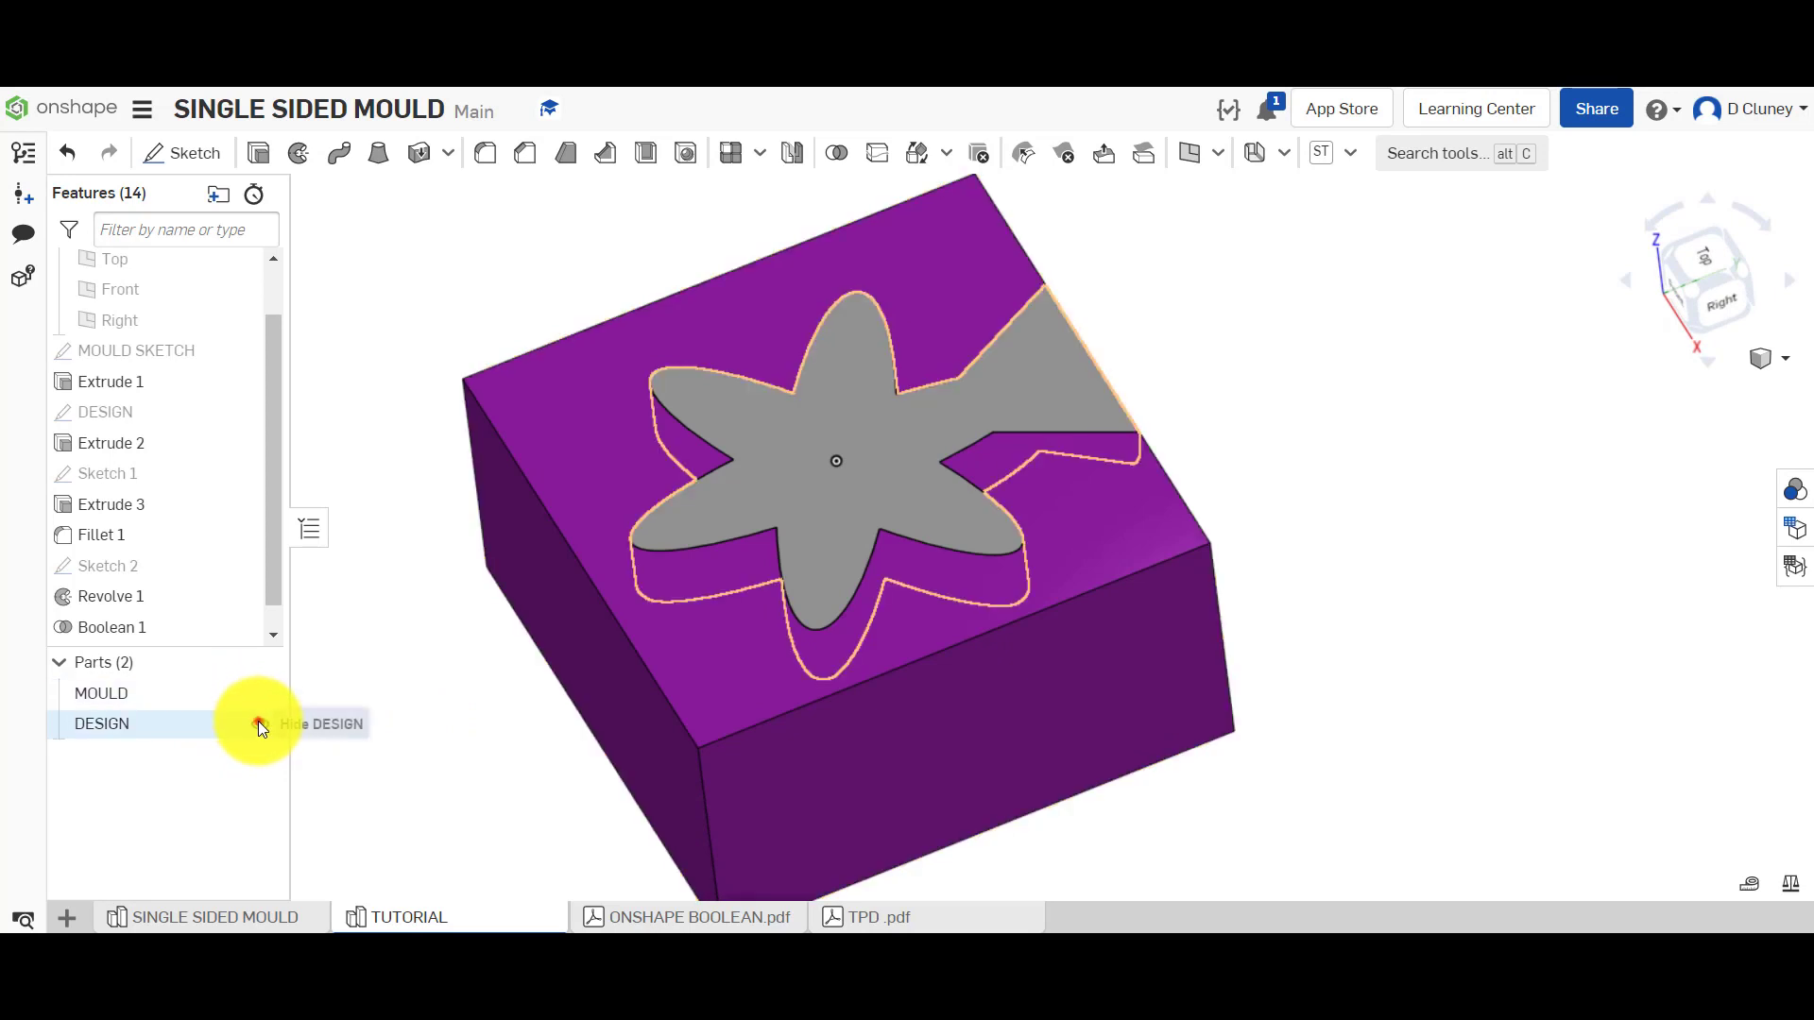
left_click(259, 723)
right_click_drag(1306, 435, 1396, 624)
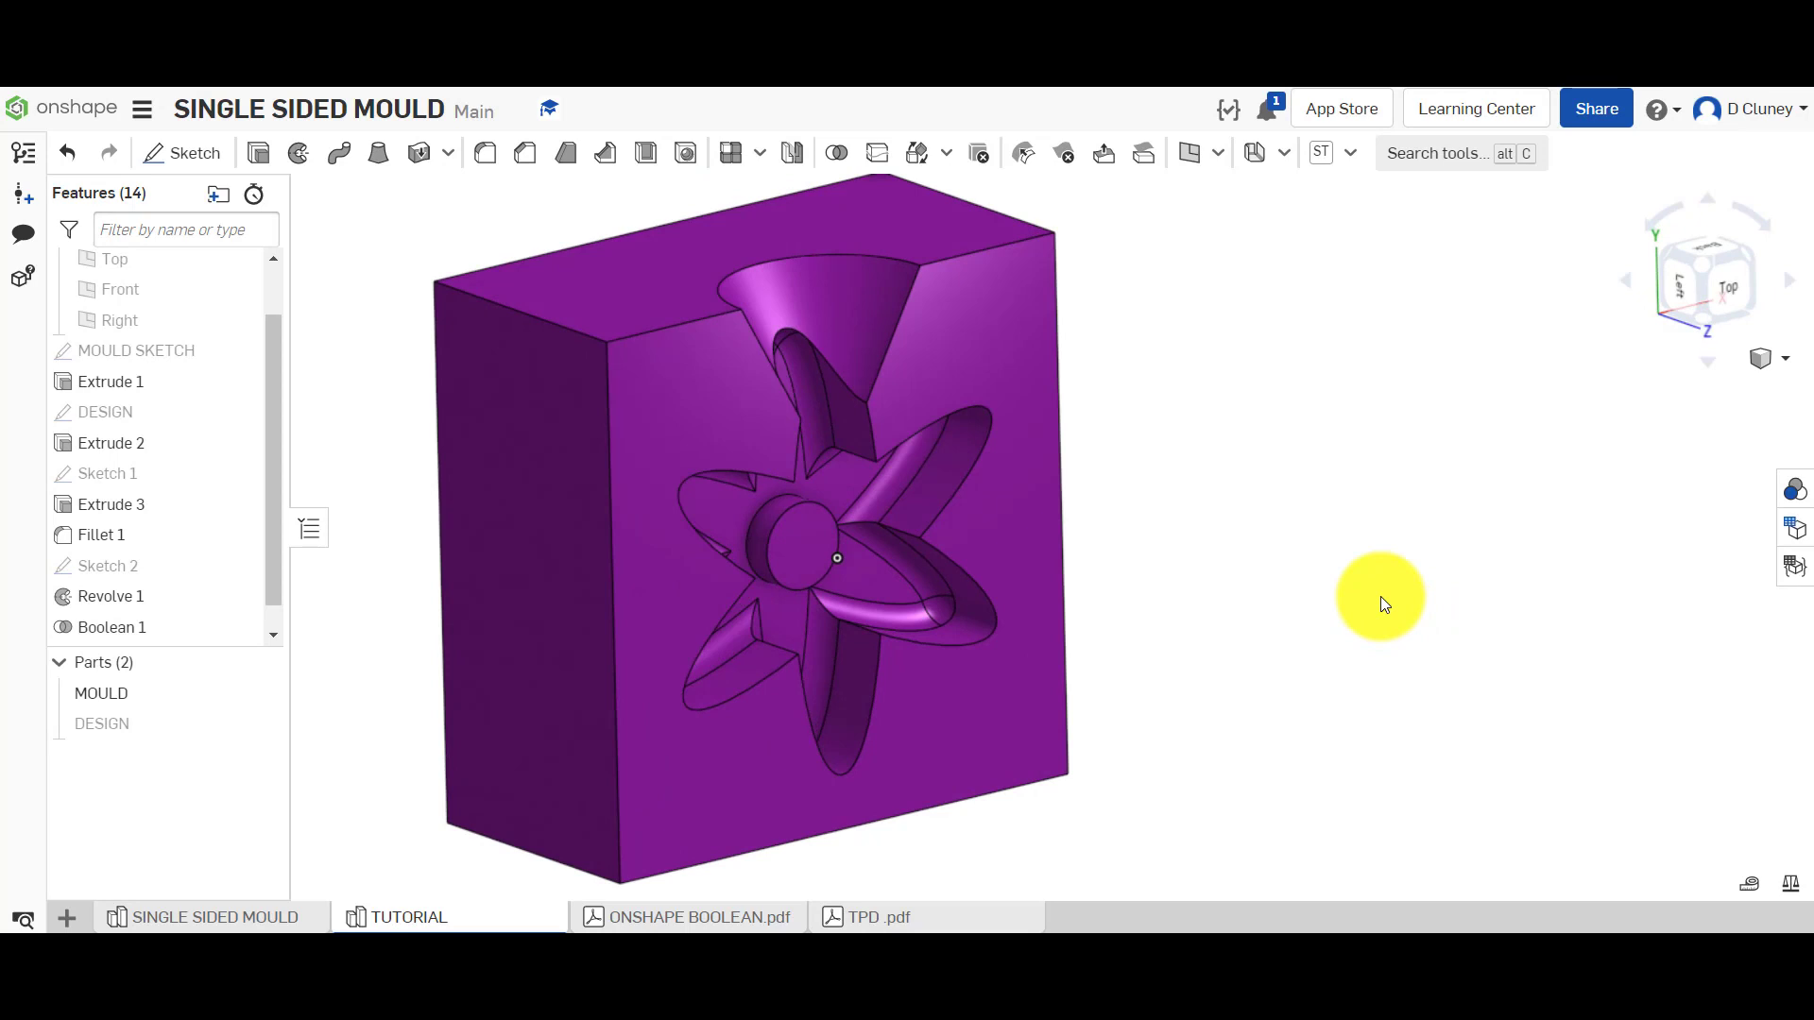
right_click_drag(1333, 609, 1199, 523)
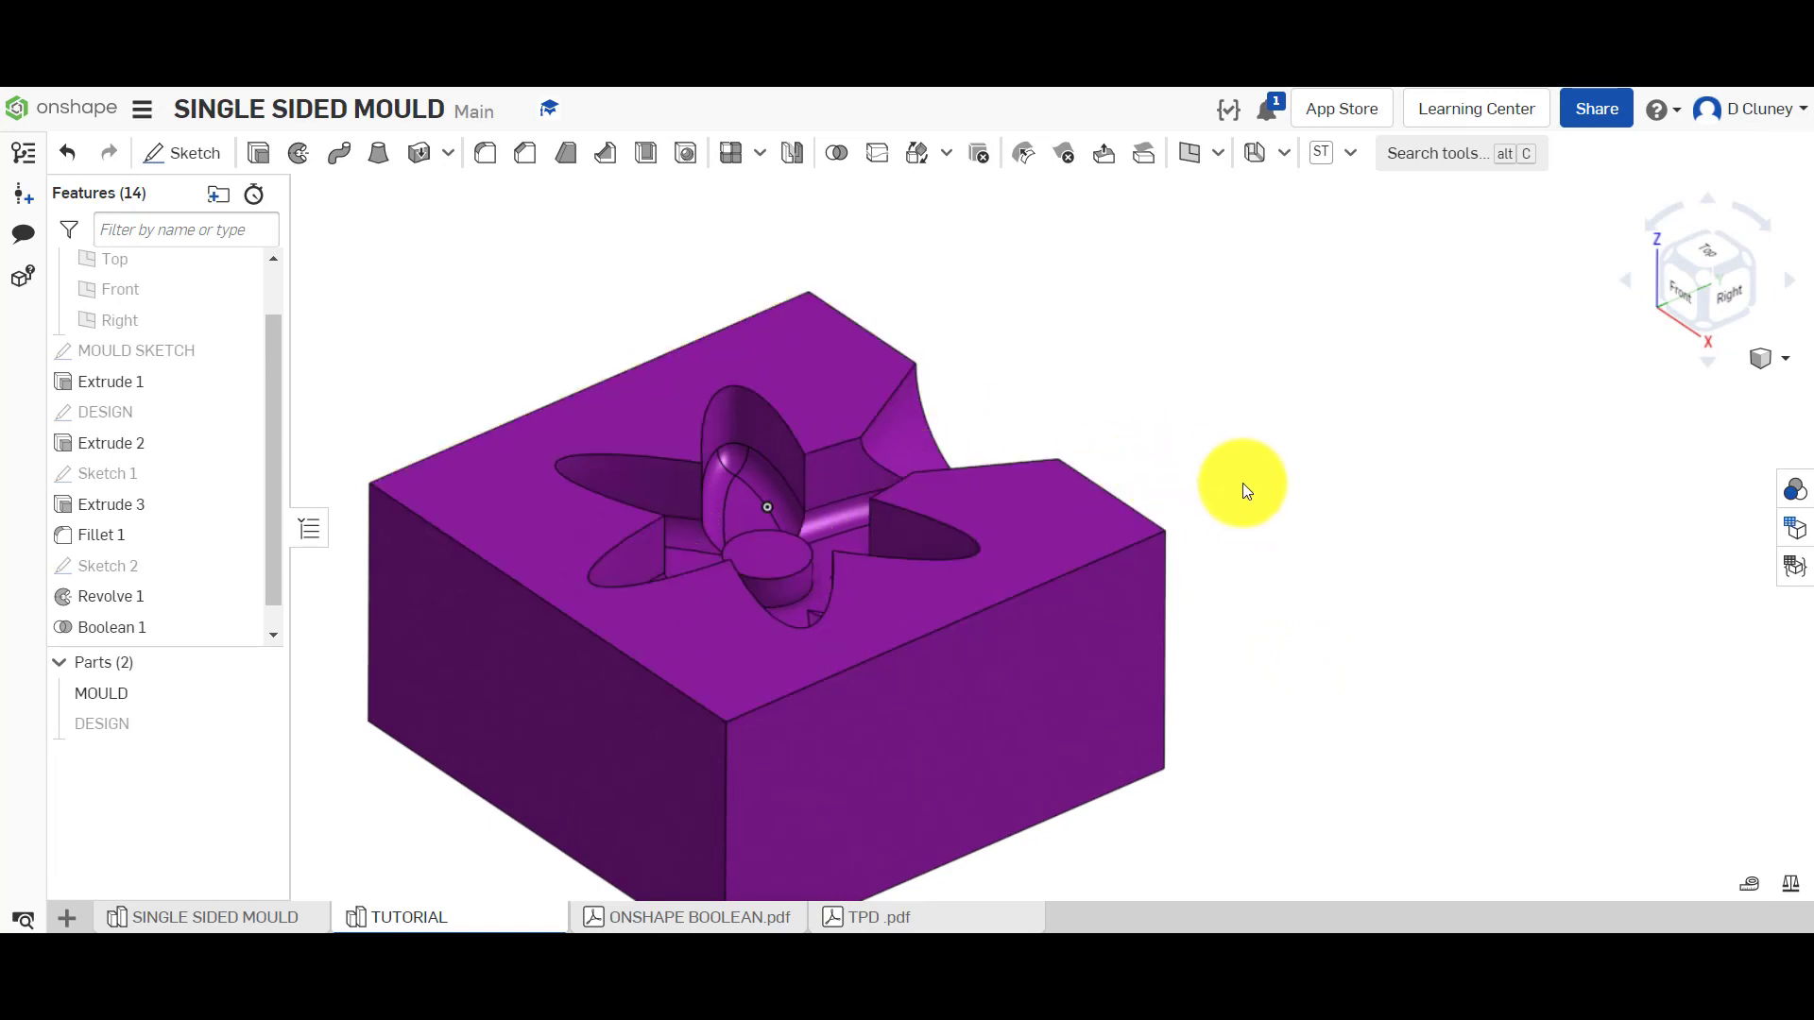
right_click_drag(1243, 482, 1243, 501)
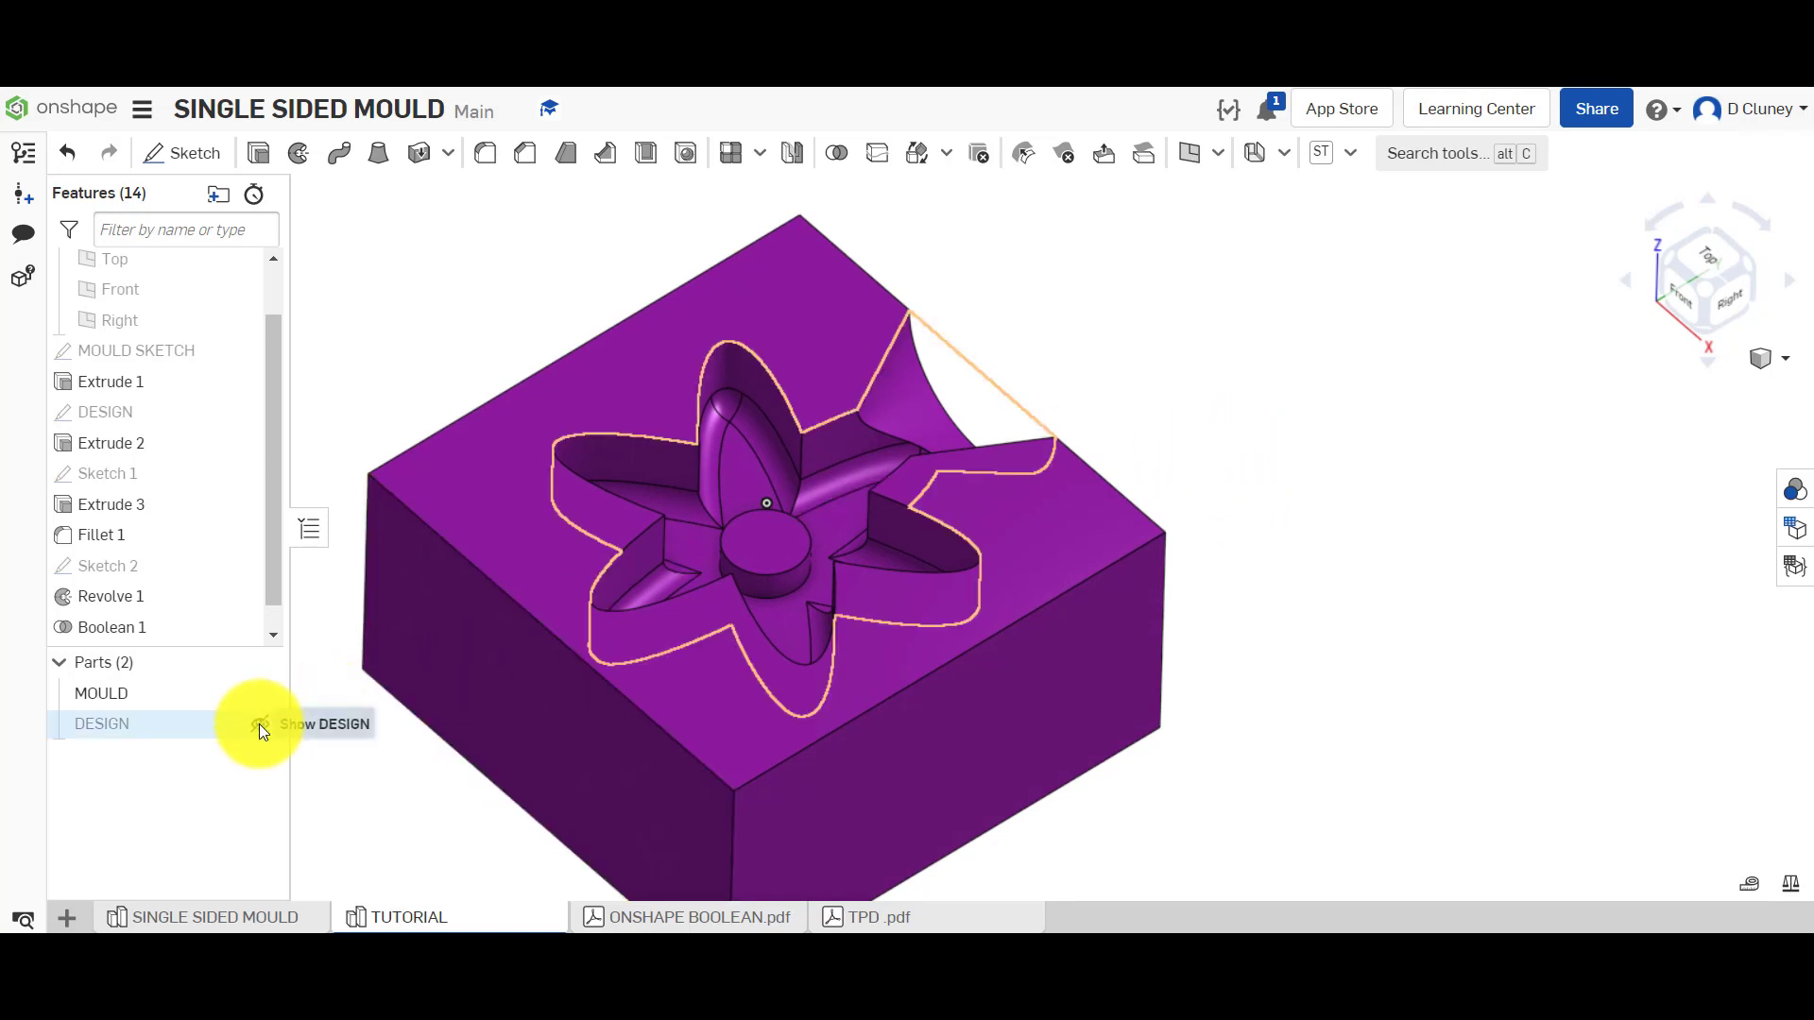
Show the DESIGN part again and hide the MOULD to expose the underside of the flower
left_click(259, 724)
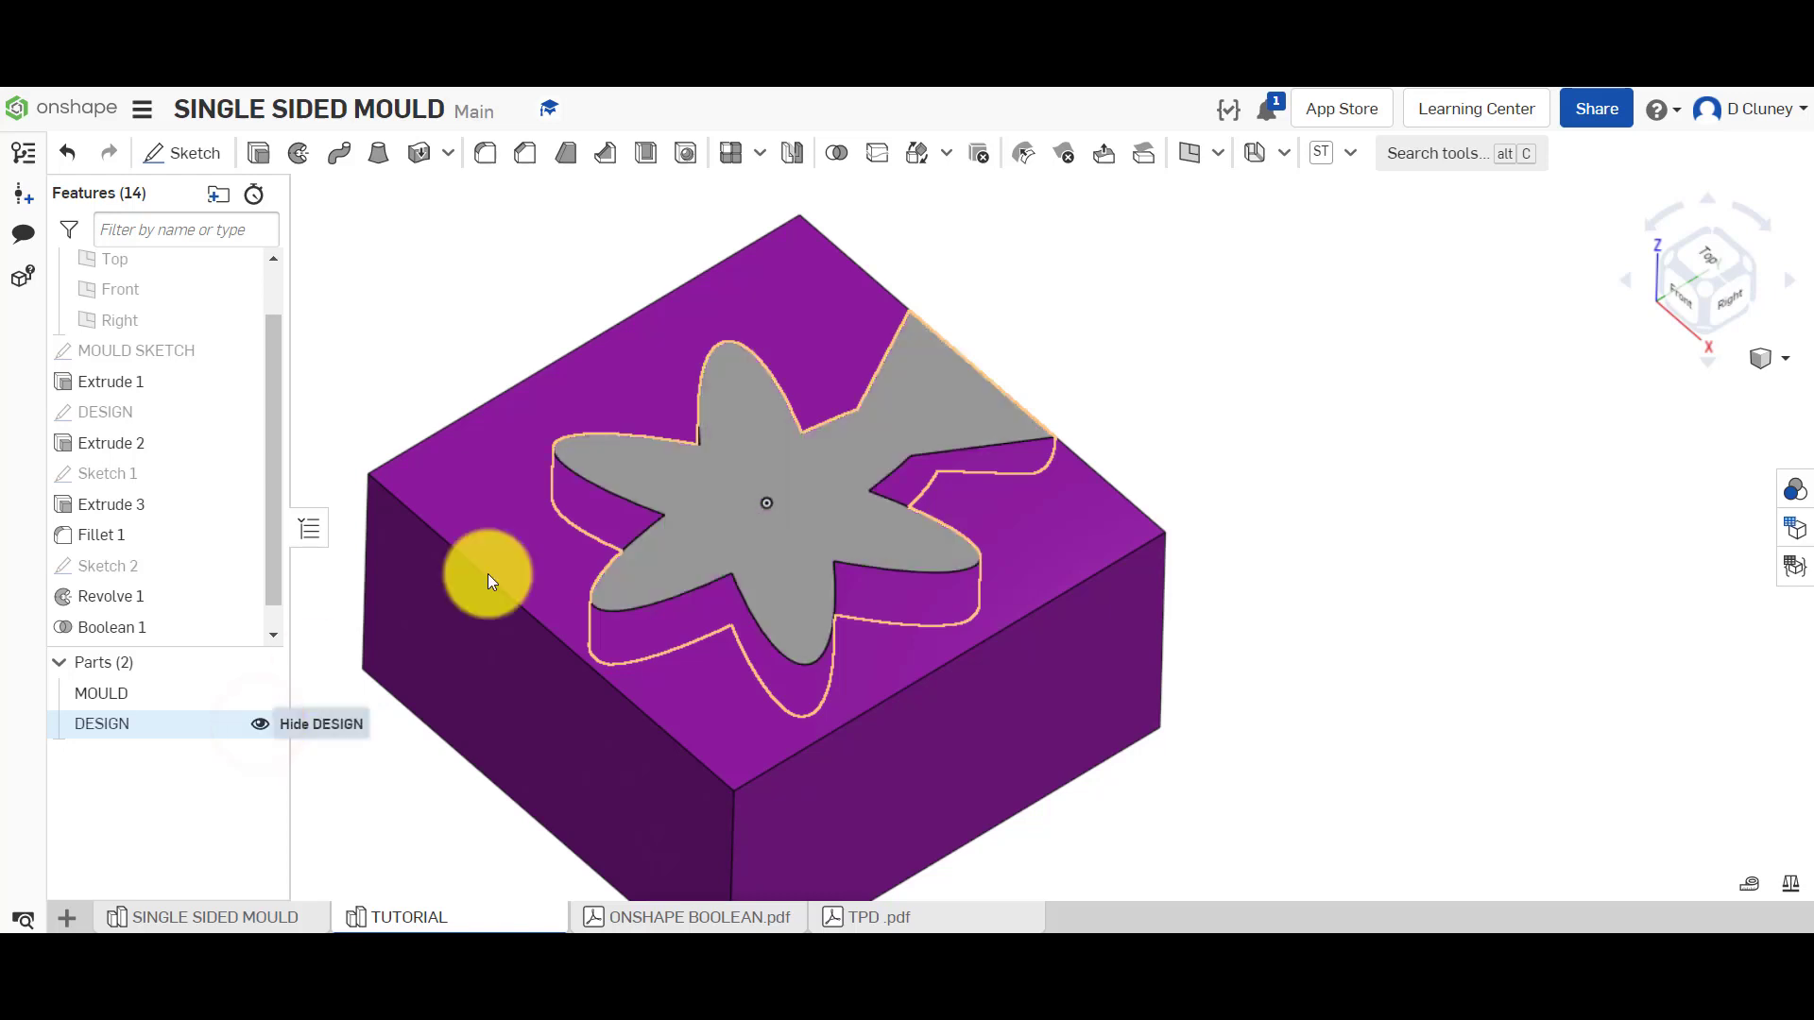
right_click_drag(1216, 425, 1052, 384)
scroll(1054, 378, "down", 2)
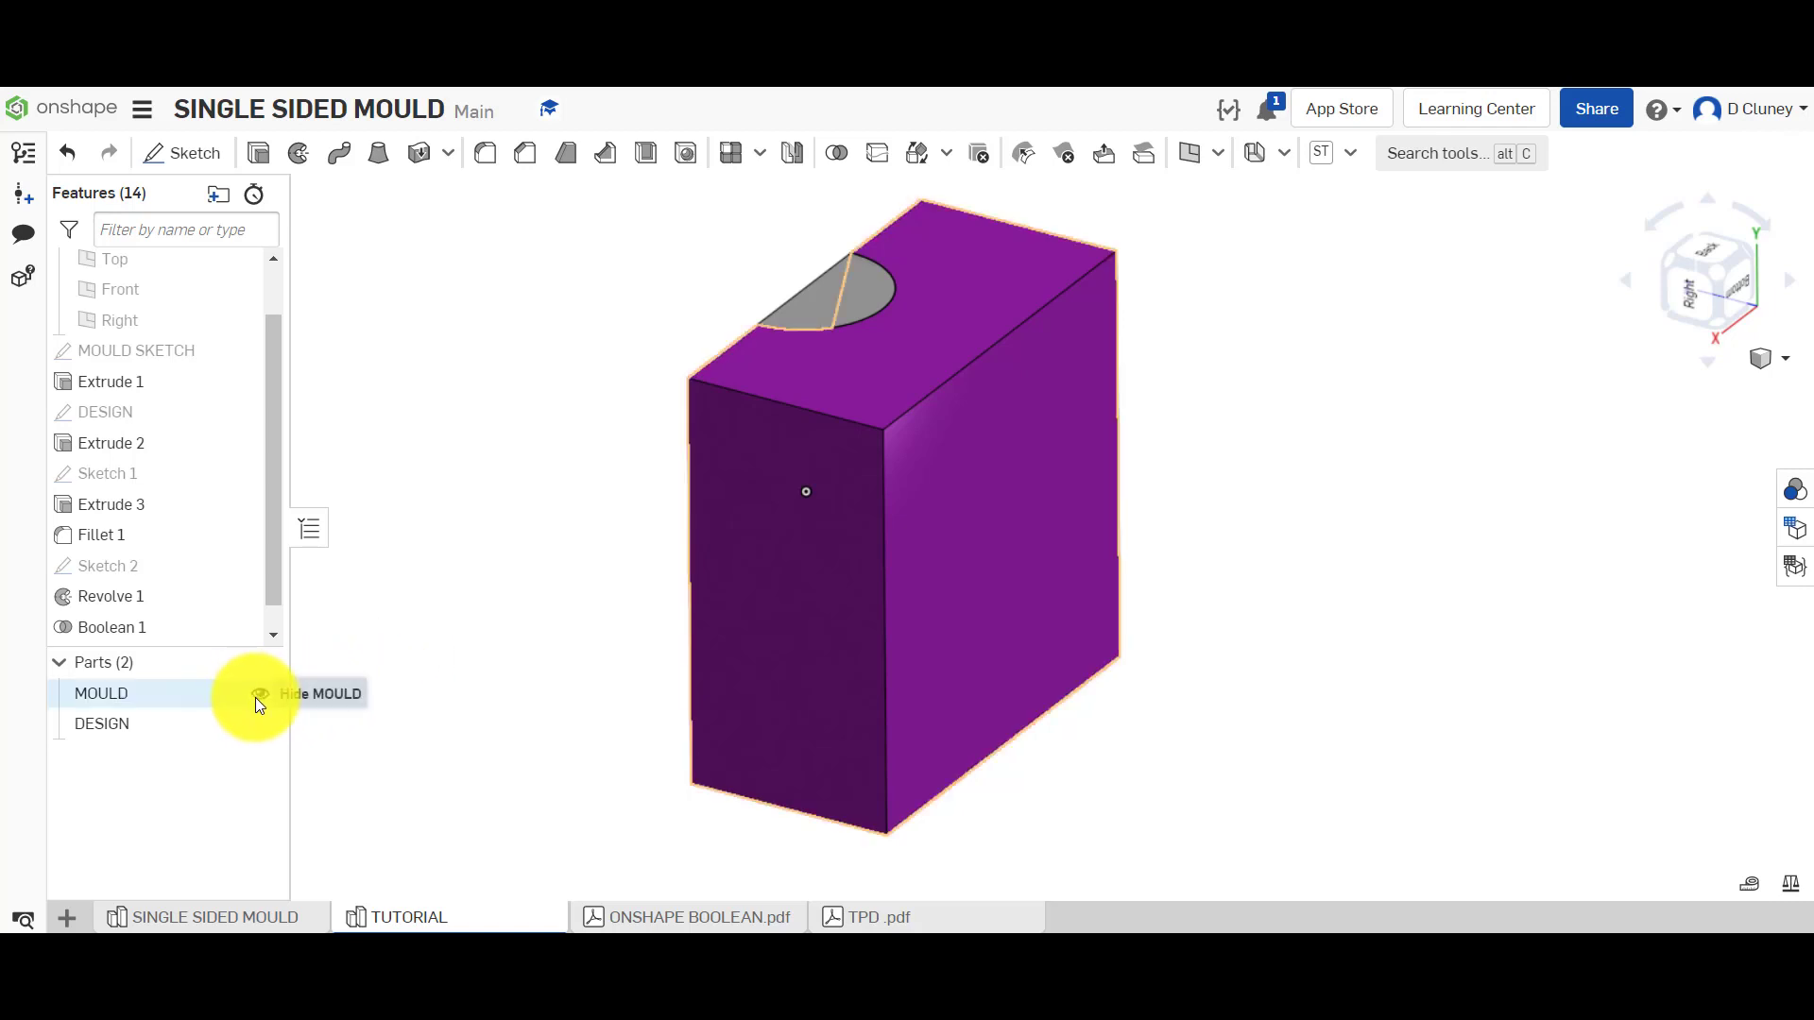
left_click(257, 696)
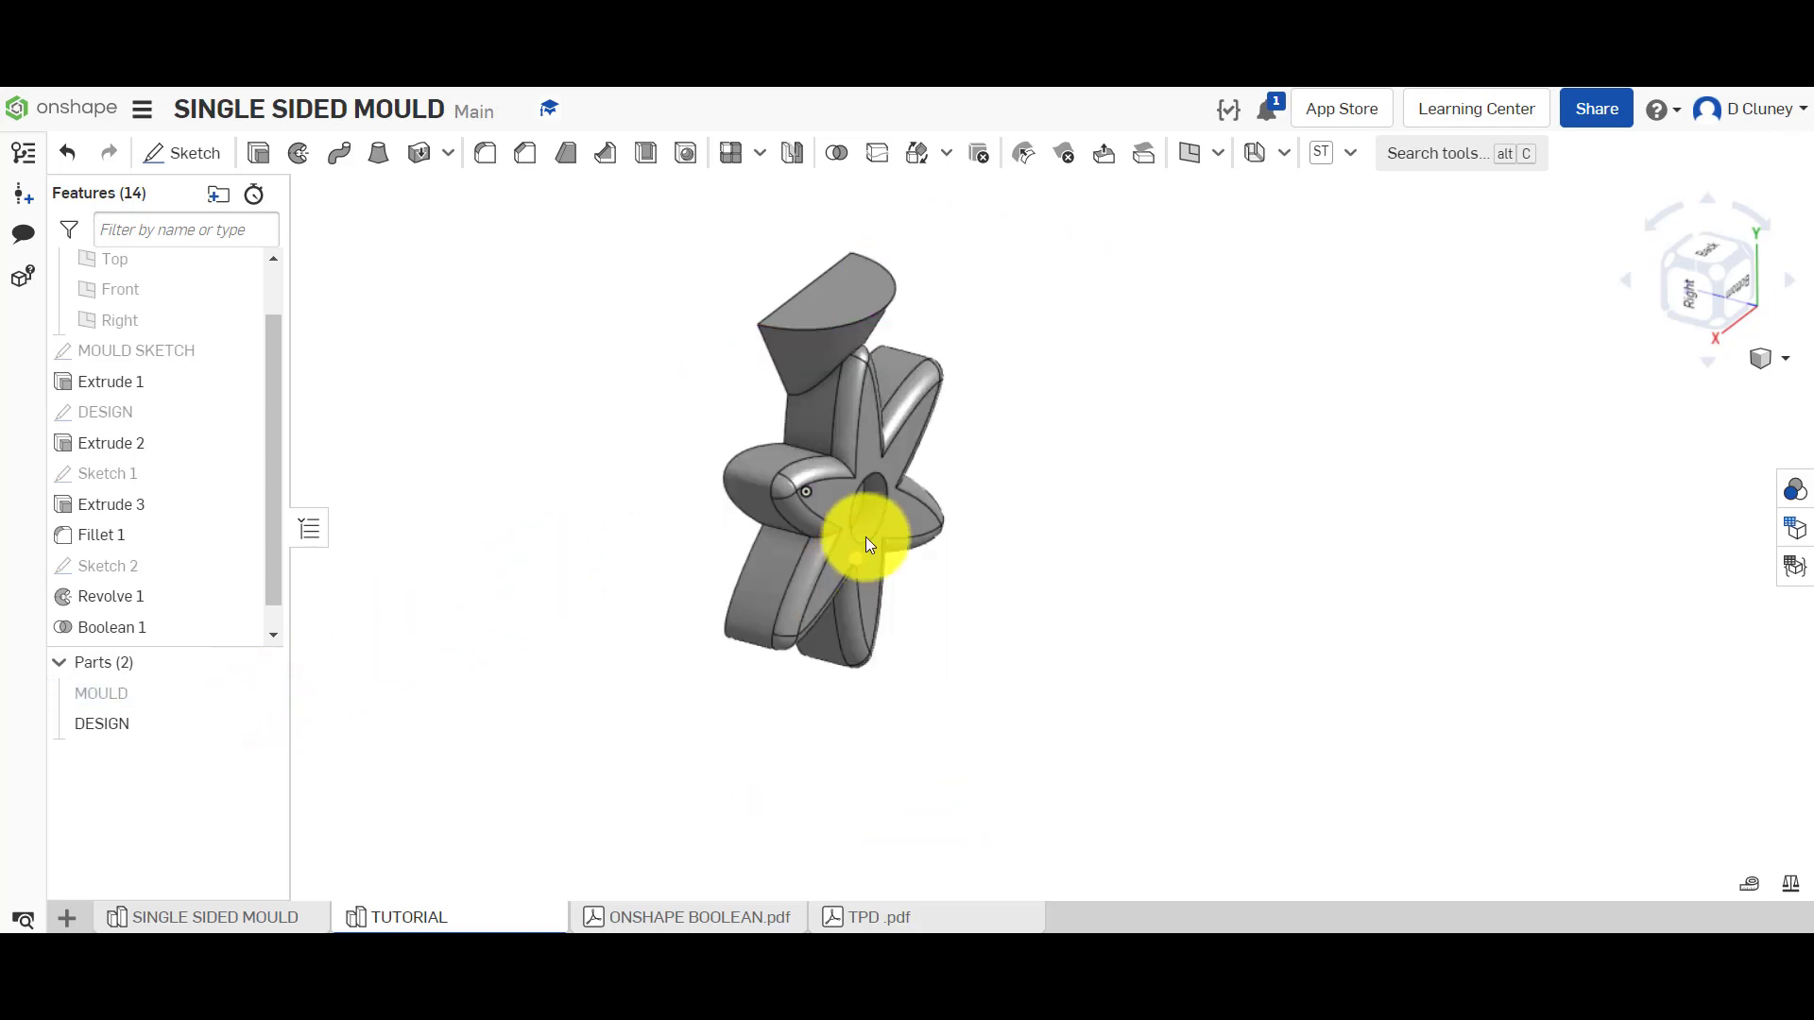
scroll(923, 484, "down", 2)
scroll(932, 482, "up", 5)
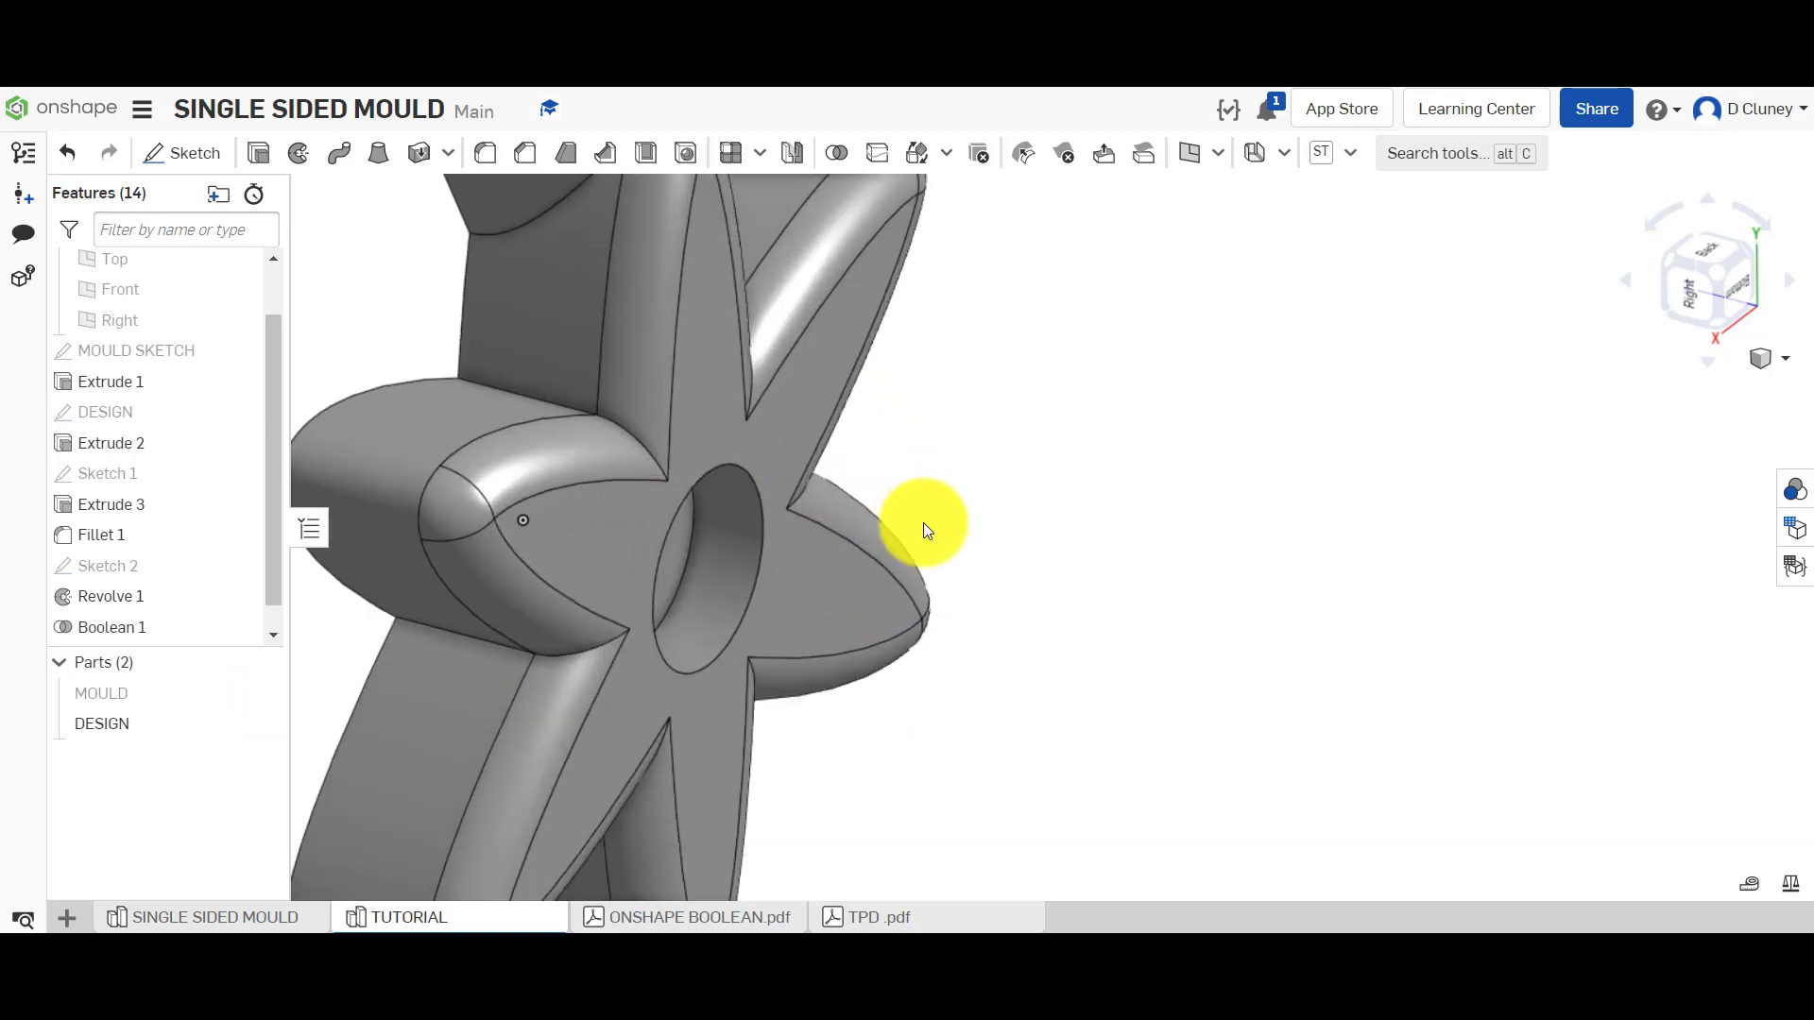
left_click(861, 607)
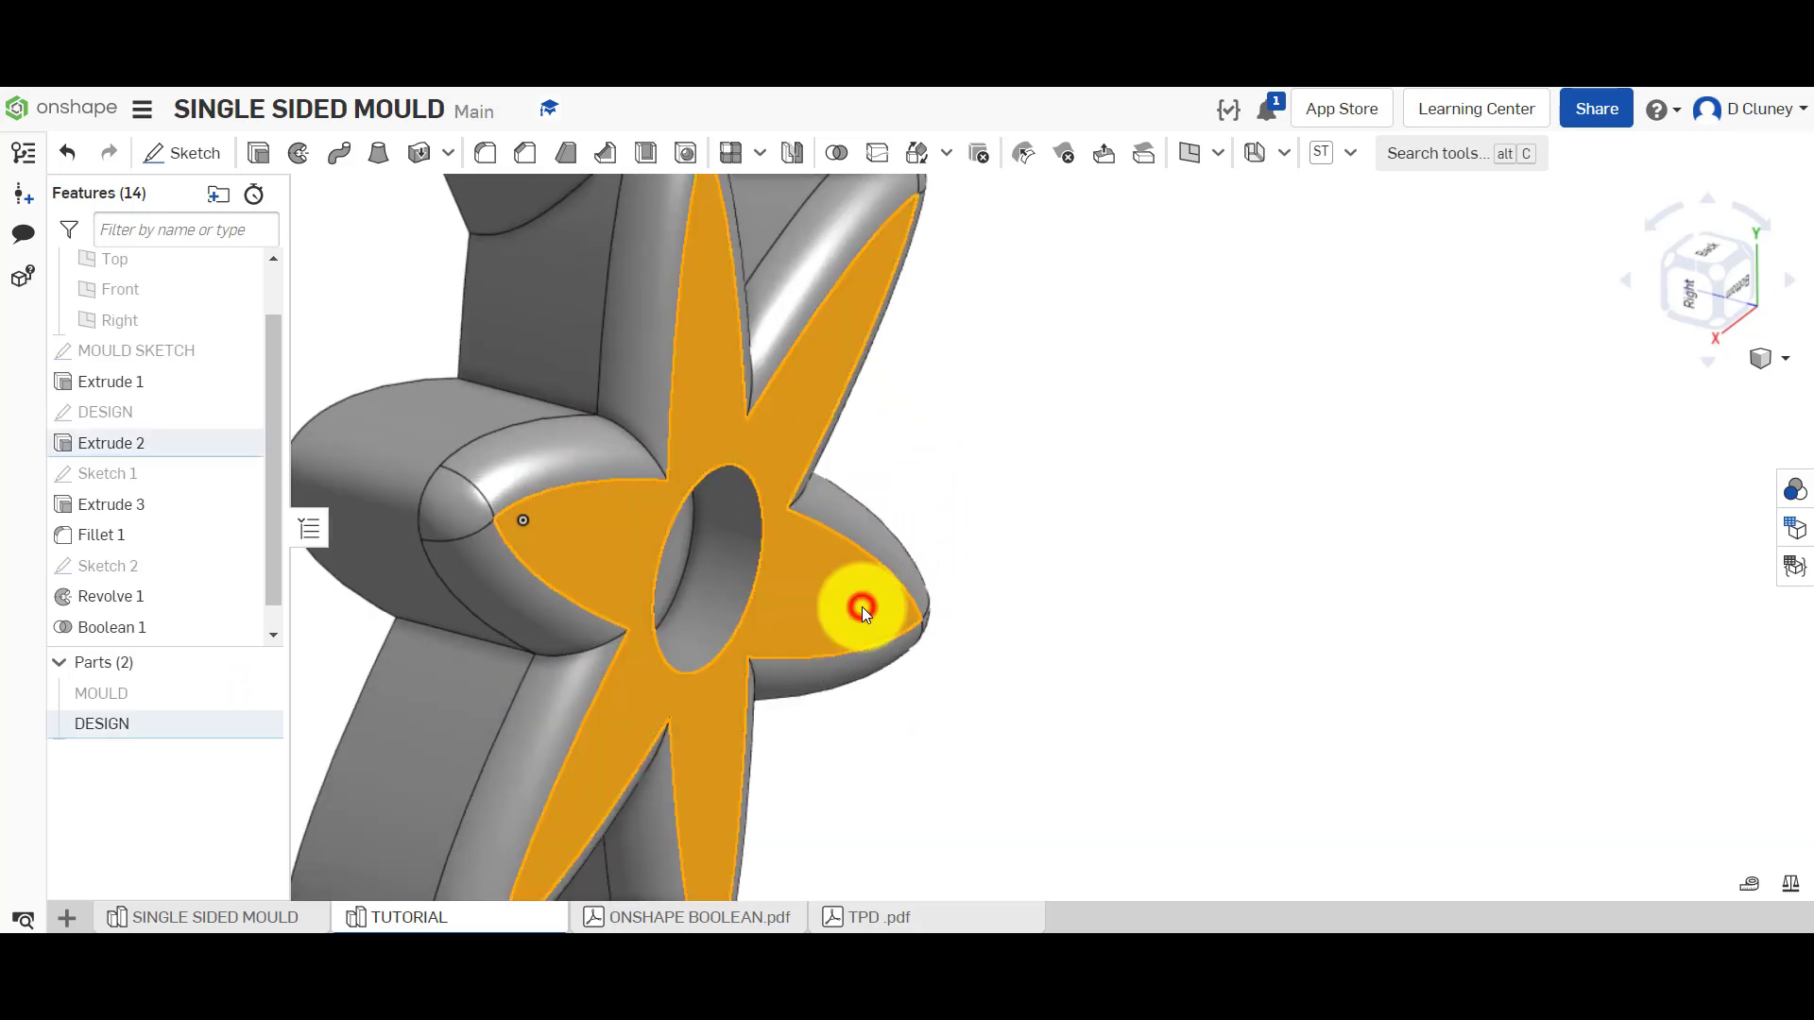
key("shift+e")
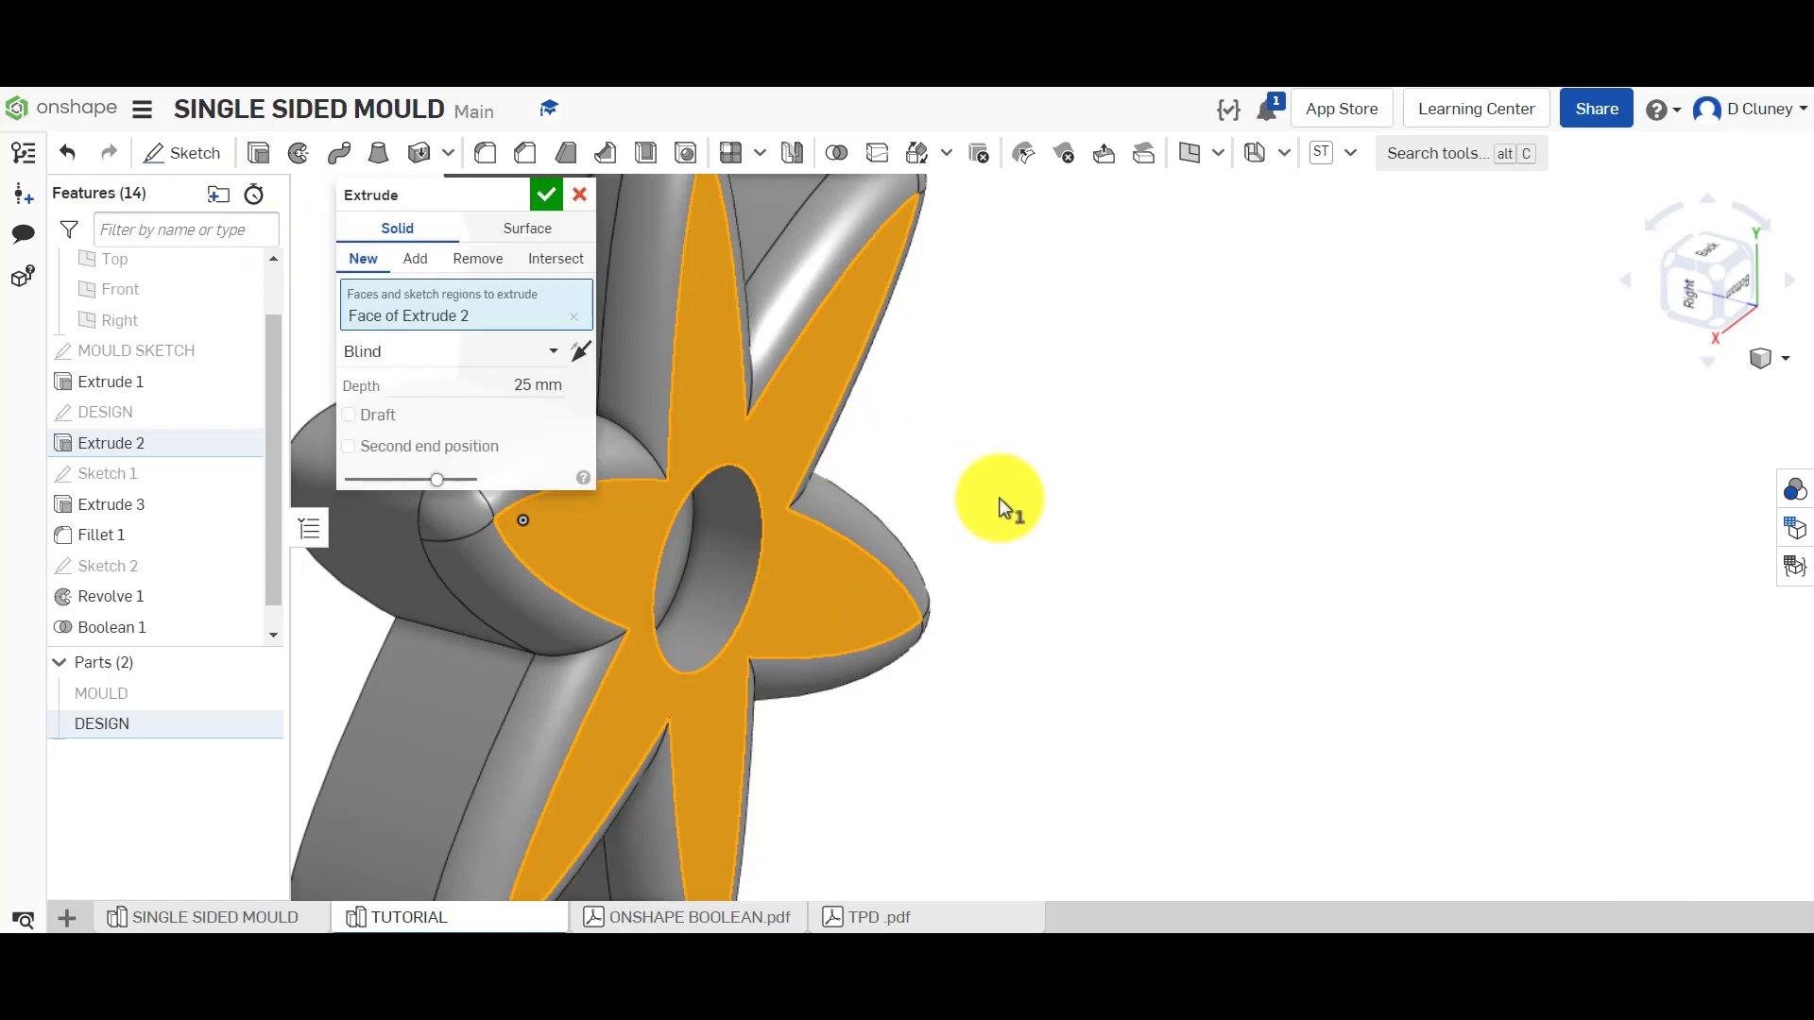
left_click(581, 194)
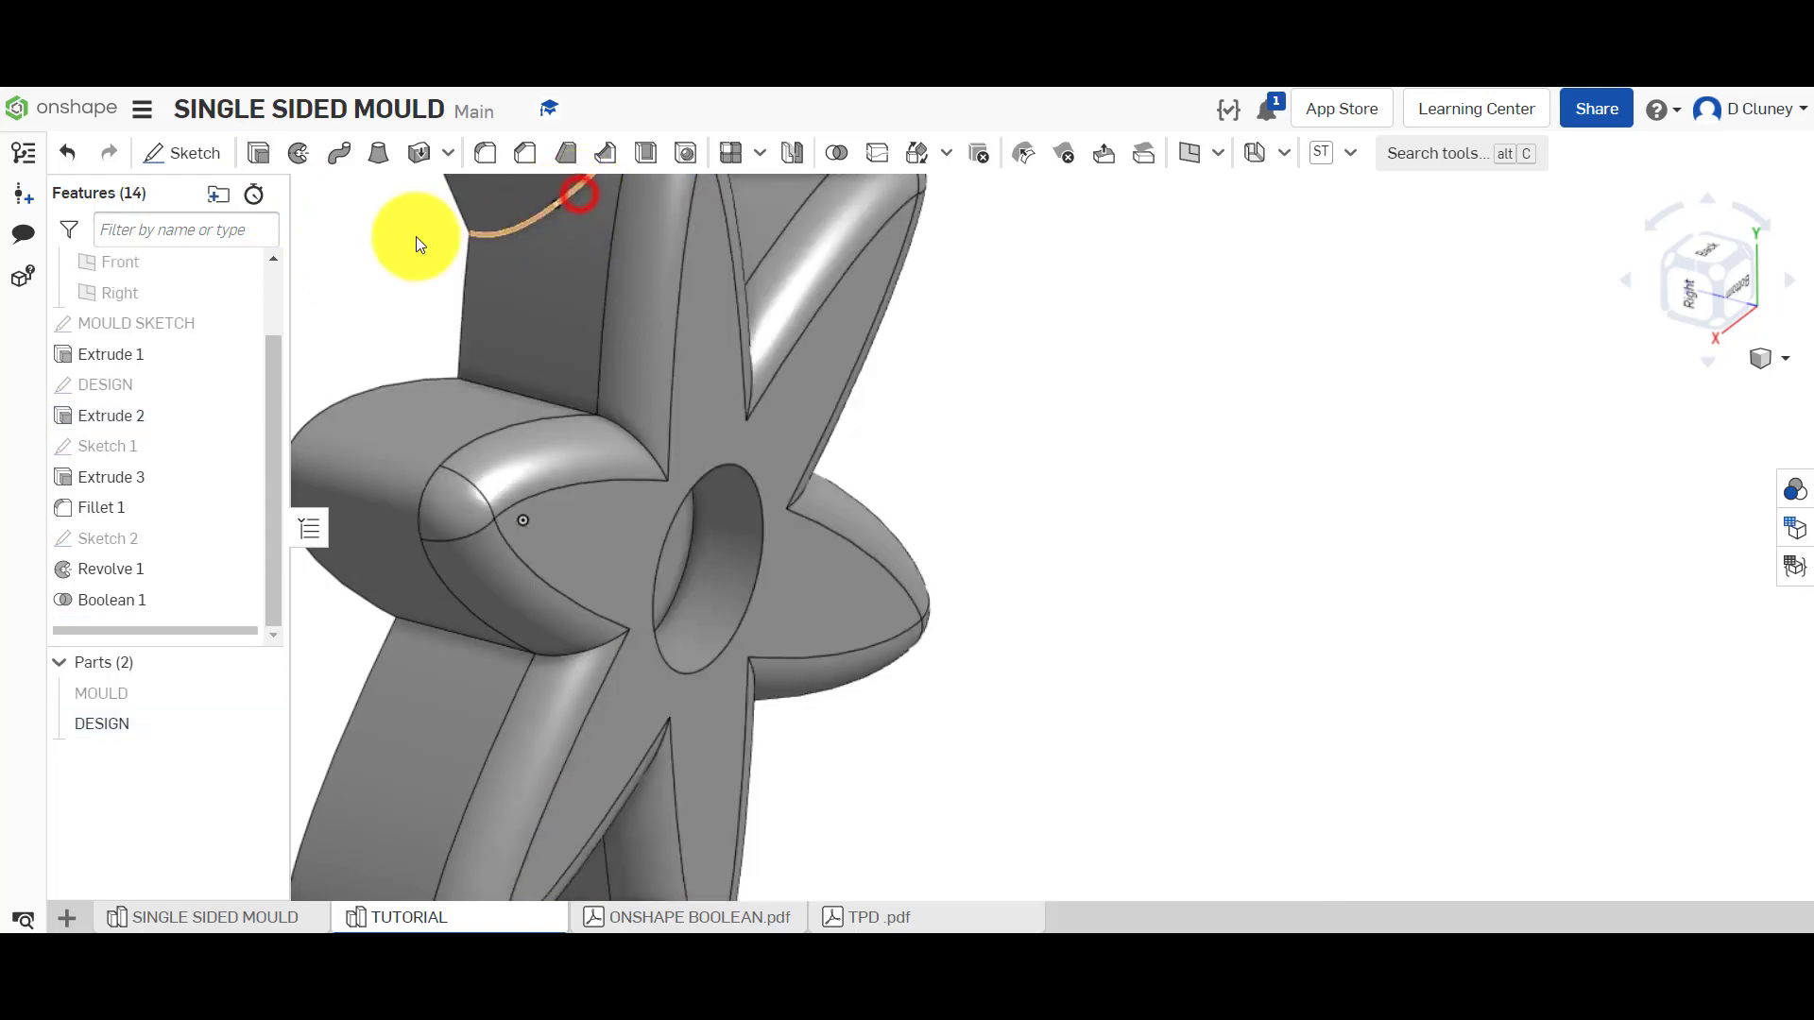
Start a sketch on the flat bottom face of the DESIGN part and draw a 2 mm circle in the petal directly above the round recess
left_click(789, 561)
left_click(190, 152)
left_click(1736, 303)
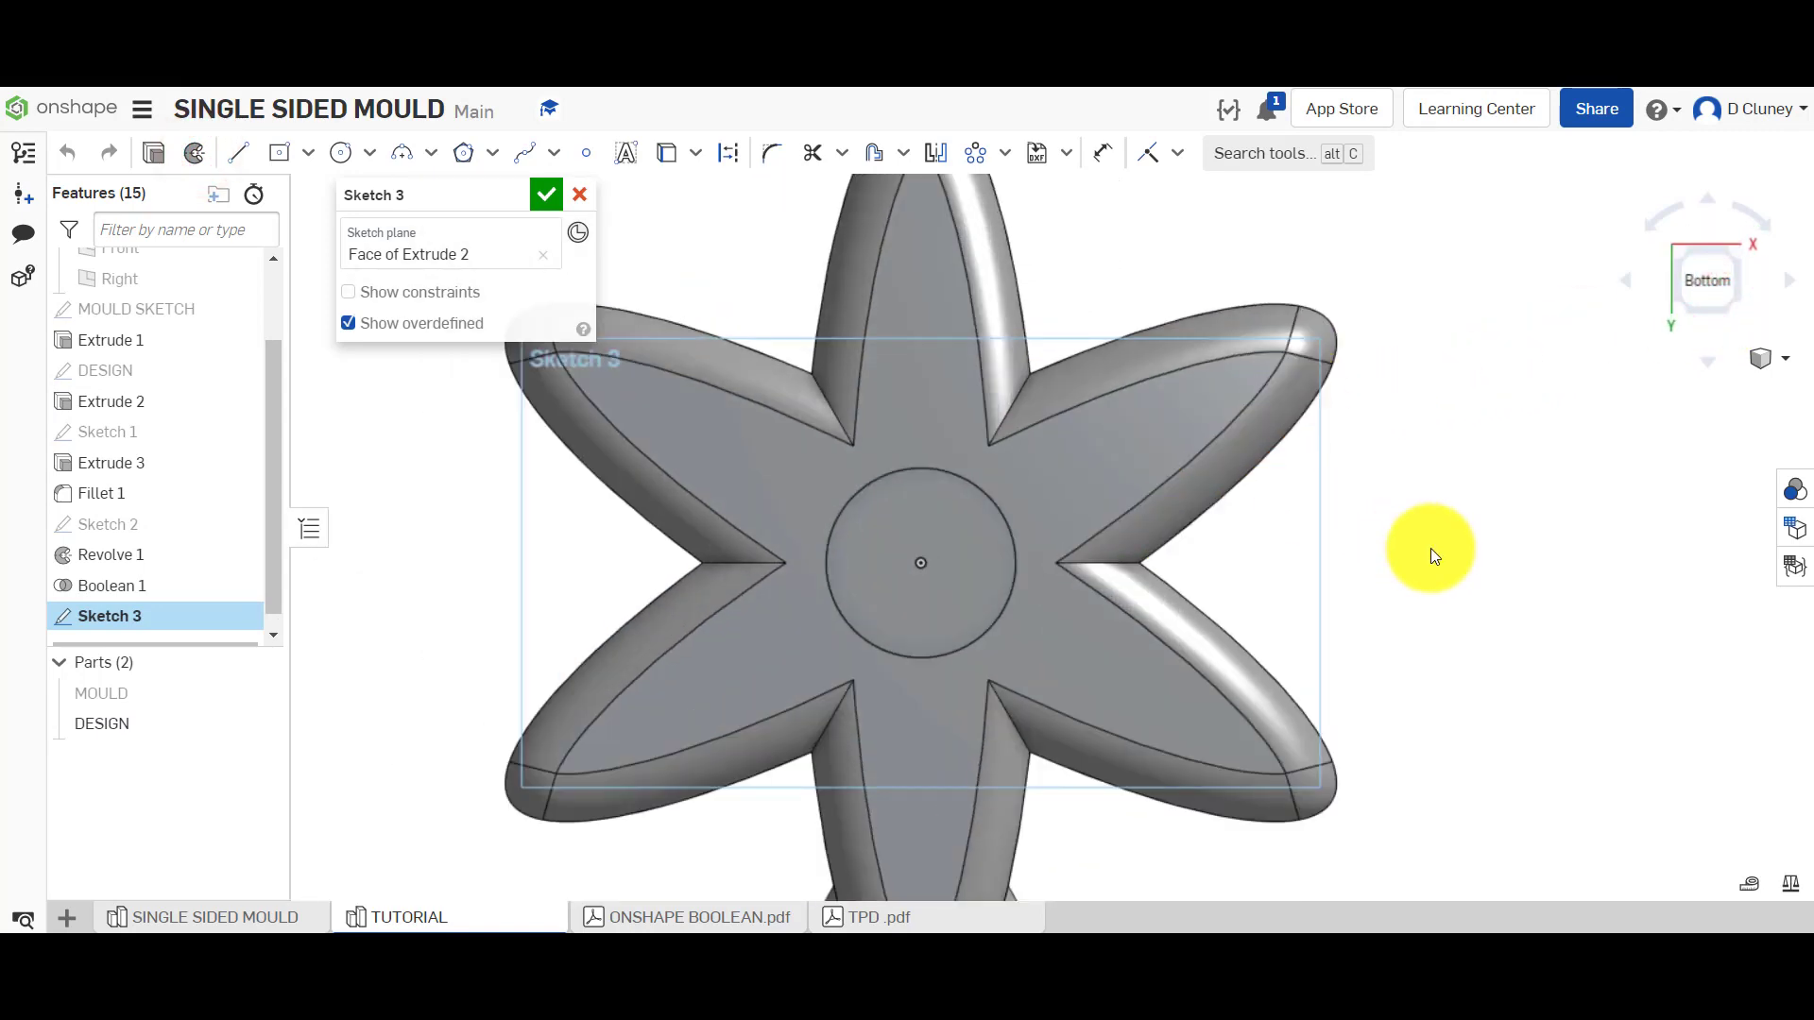
key("c")
left_click(927, 363)
left_click(944, 384)
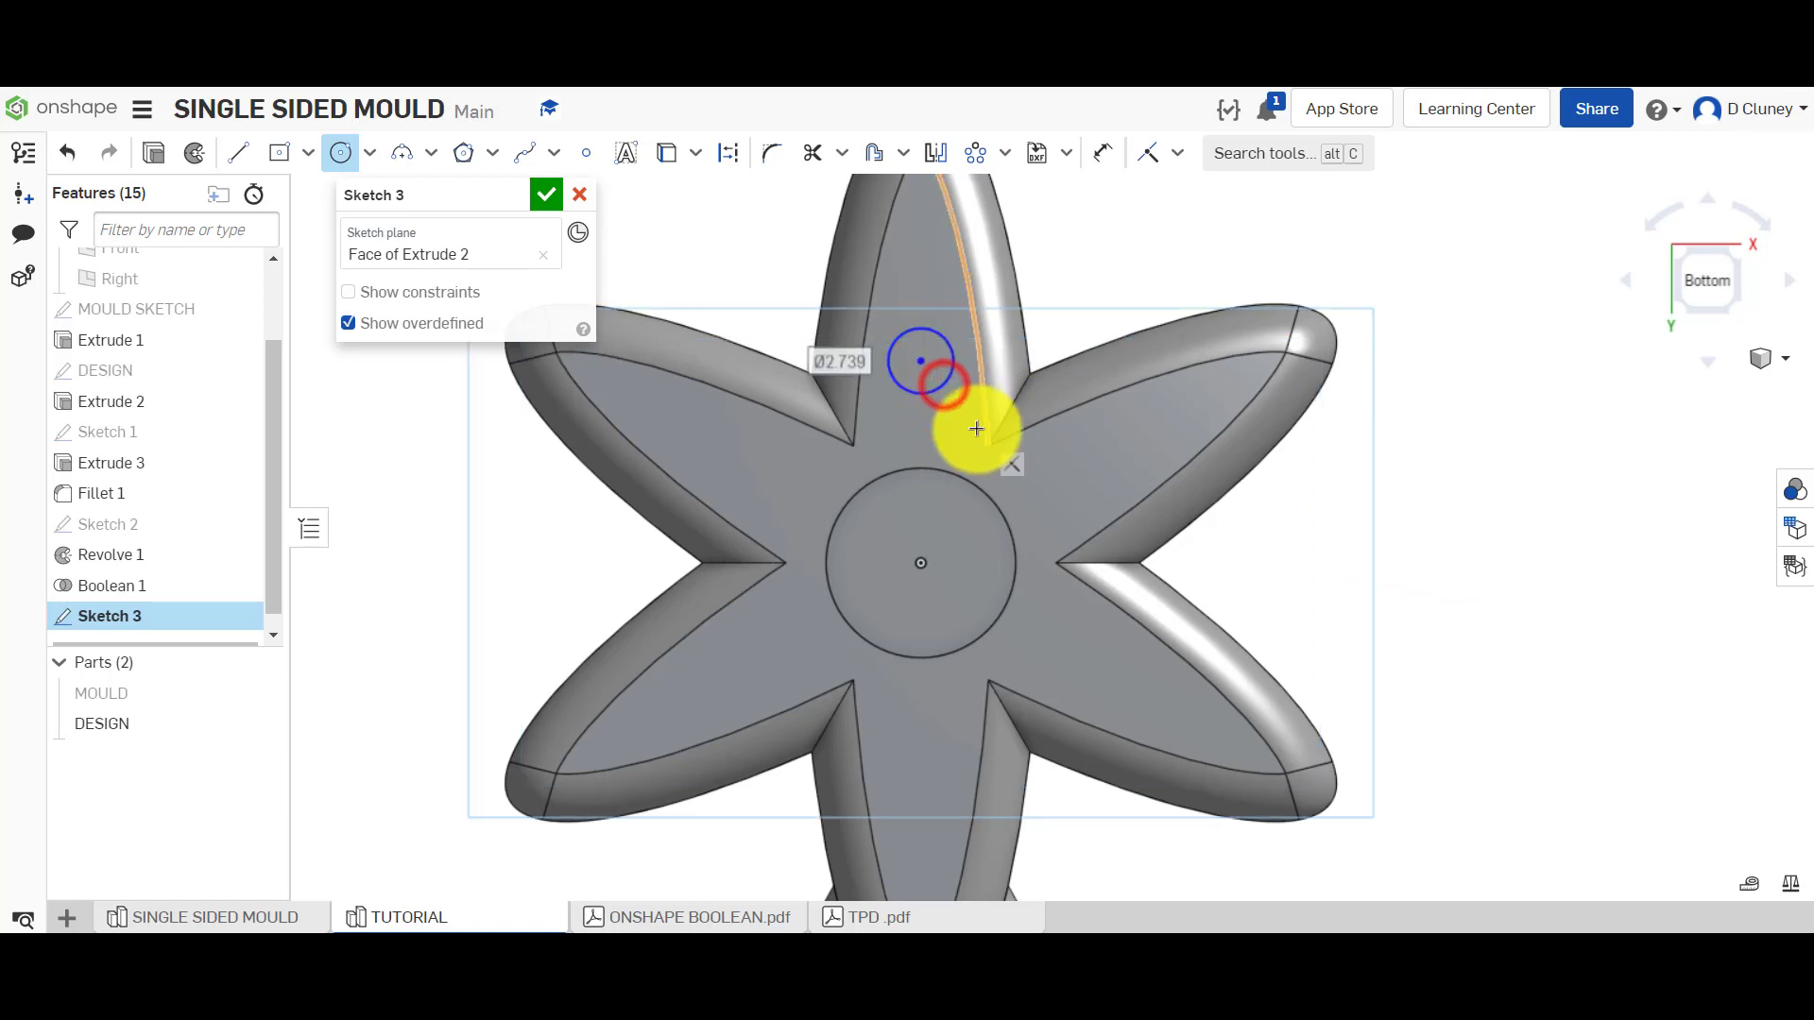
type("2")
key("Return")
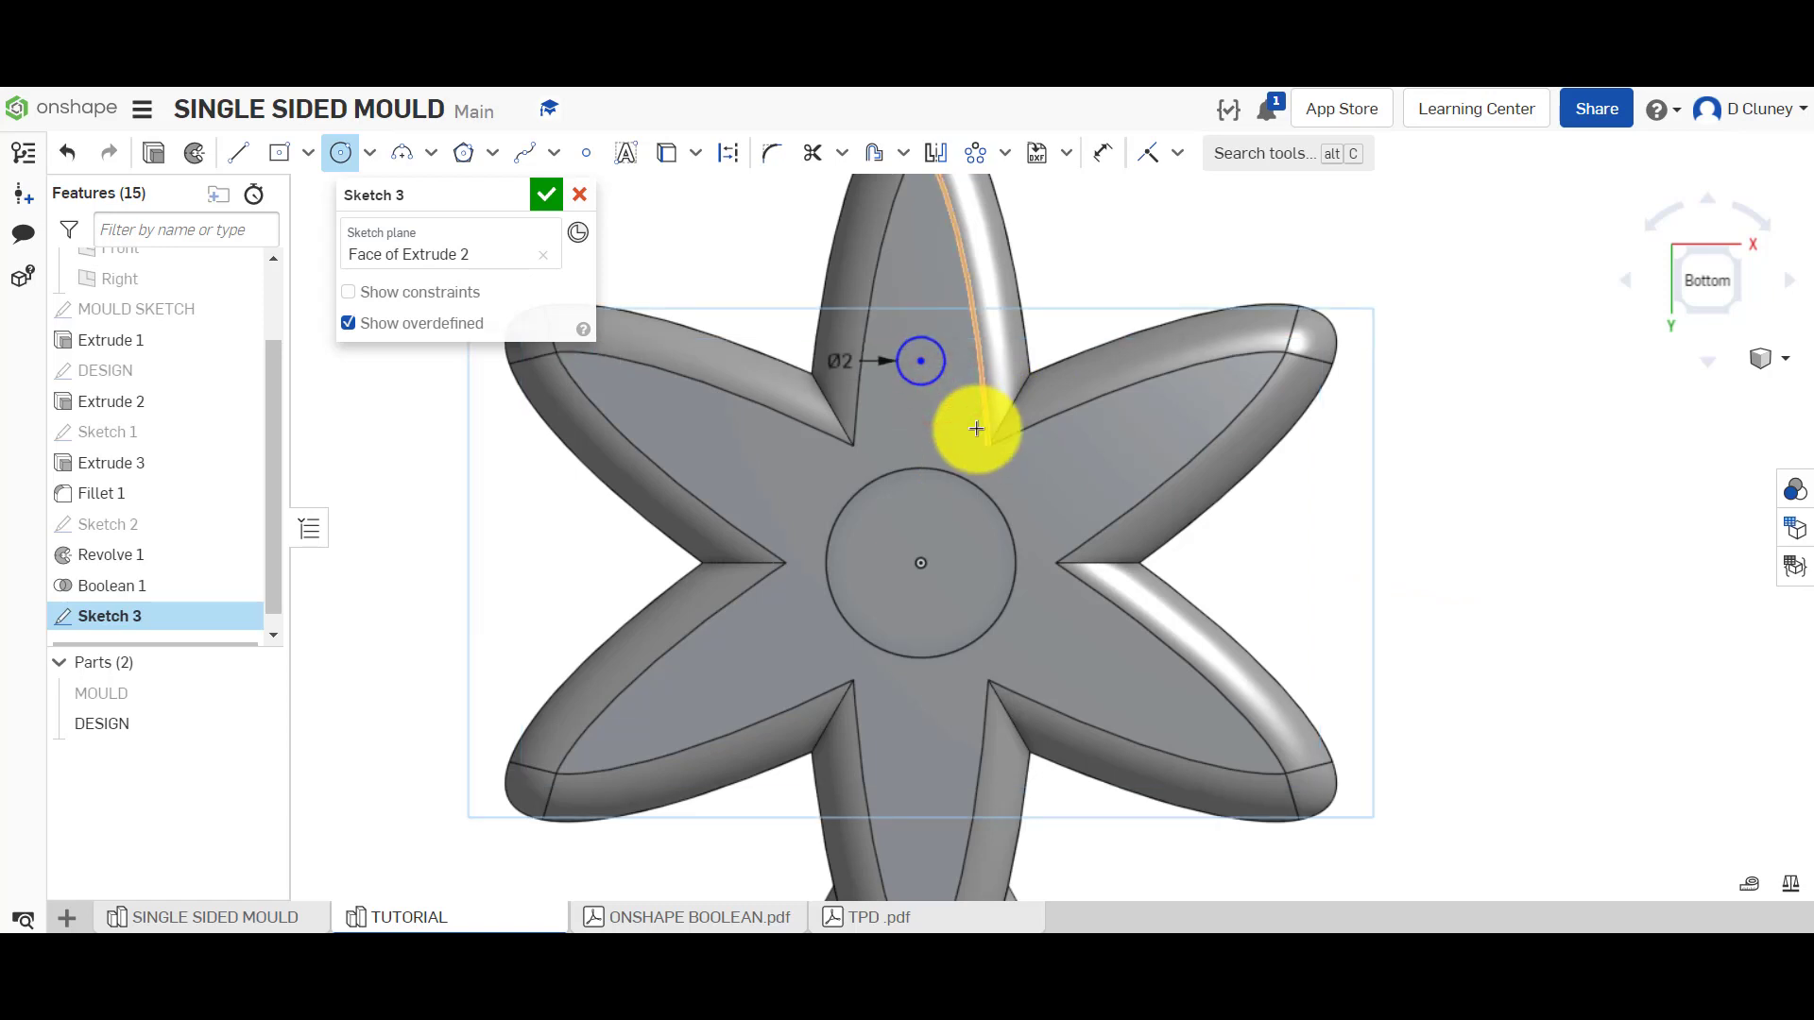
Set the sketched circle's diameter to 3.5 mm
key("Escape")
double_click(847, 361)
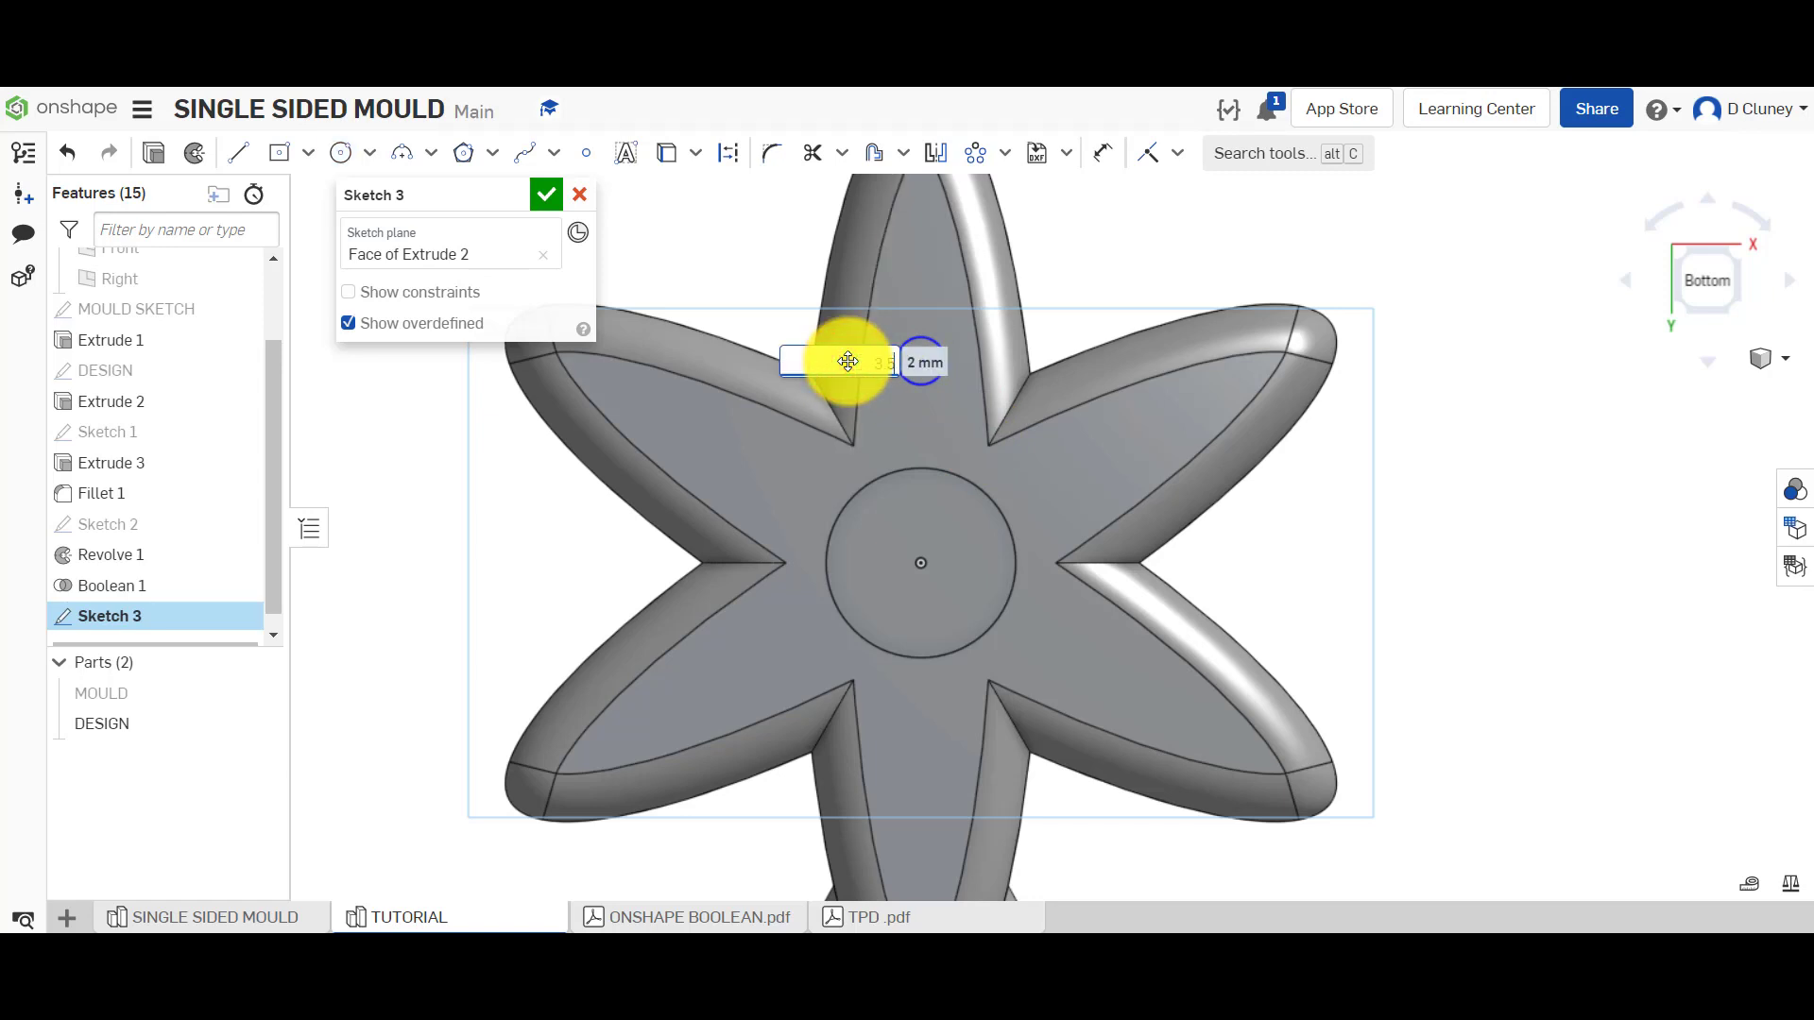
type("3.5")
key("Return")
Reposition the circle within the petal and dimension its centre 9 mm from the origin
left_click_drag(926, 213, 928, 342)
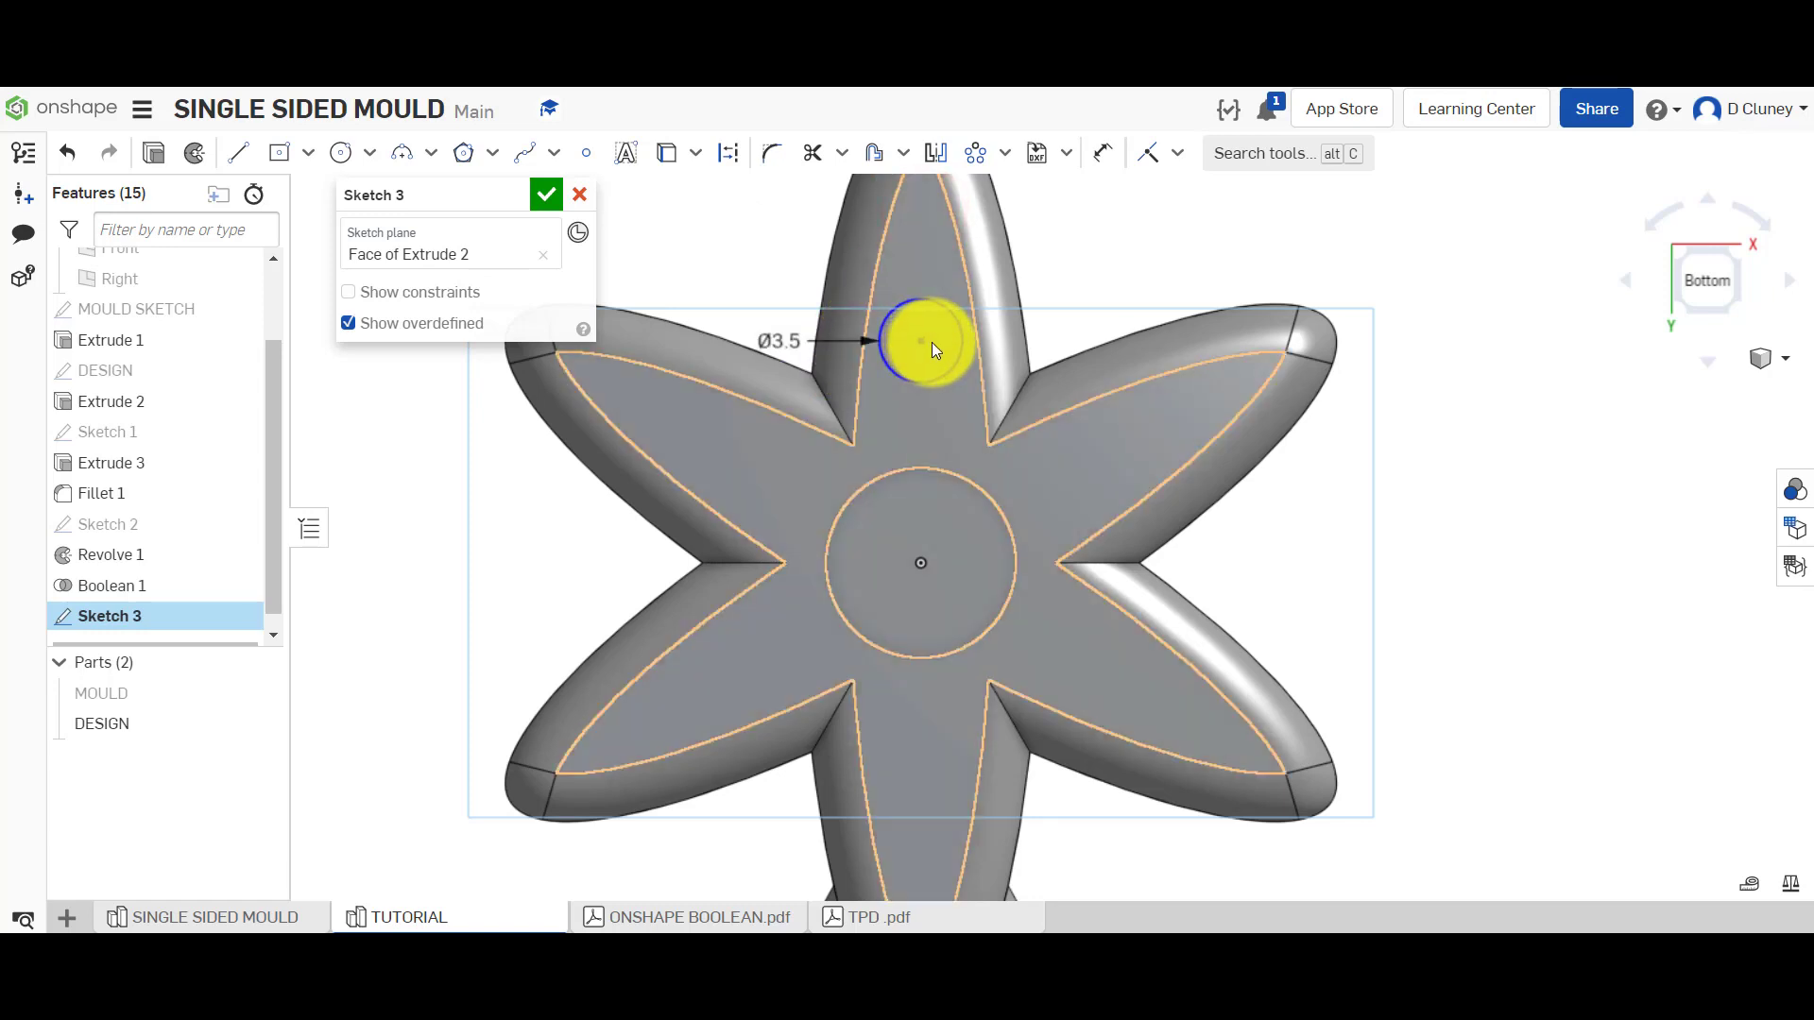
left_click(926, 559)
key("u")
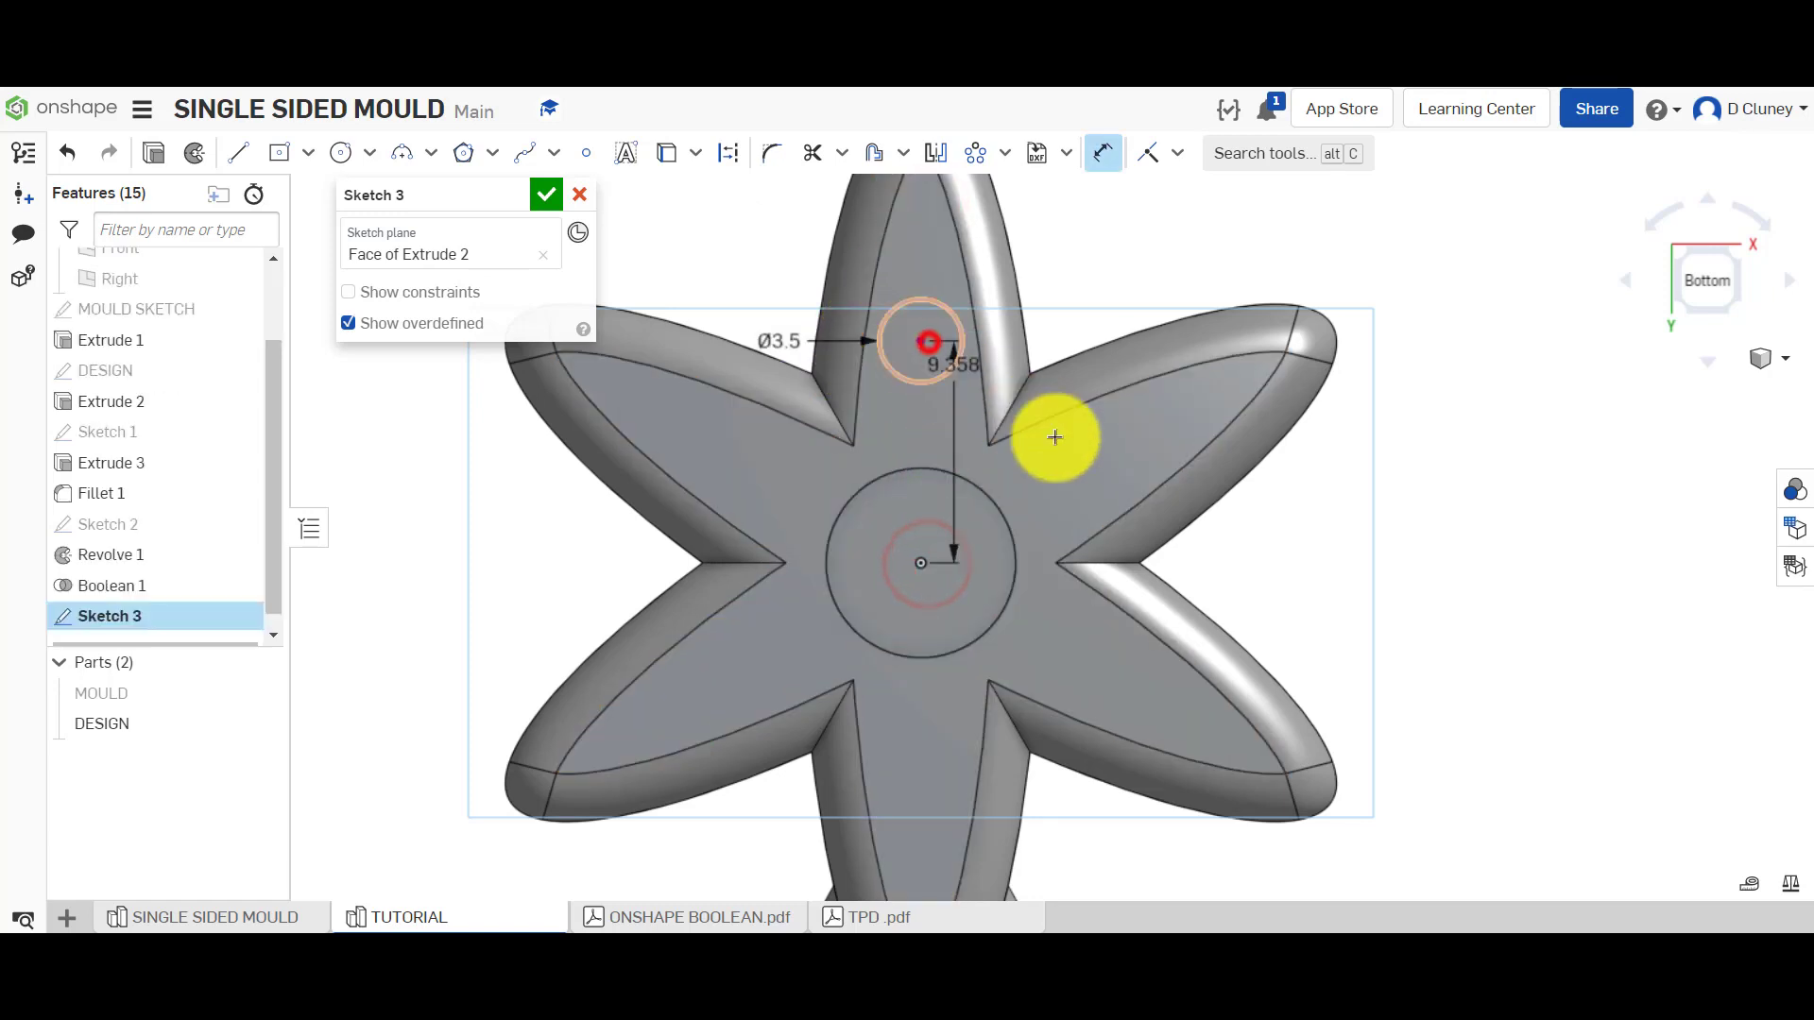
left_click(1096, 477)
type("9")
key("Return")
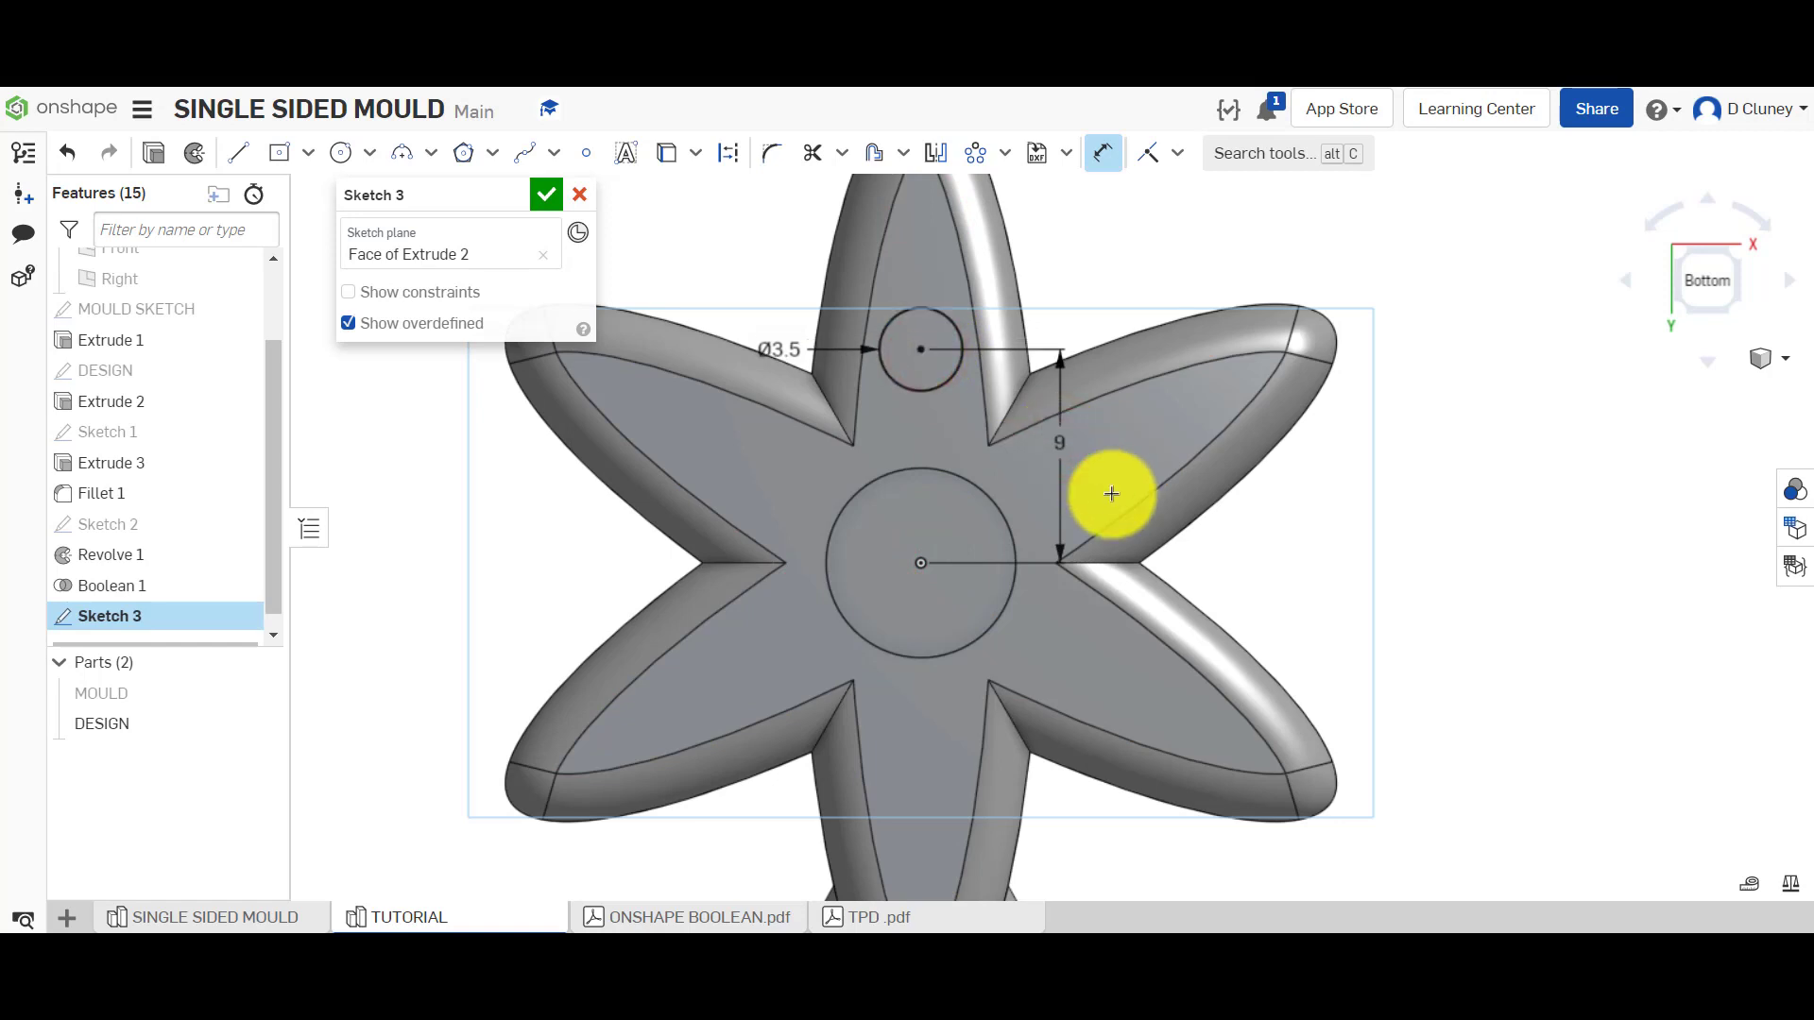
Extrude only the circle region outward 2 mm, adding it to the DESIGN part, and accept the extrude
right_click_drag(1296, 563, 1267, 494)
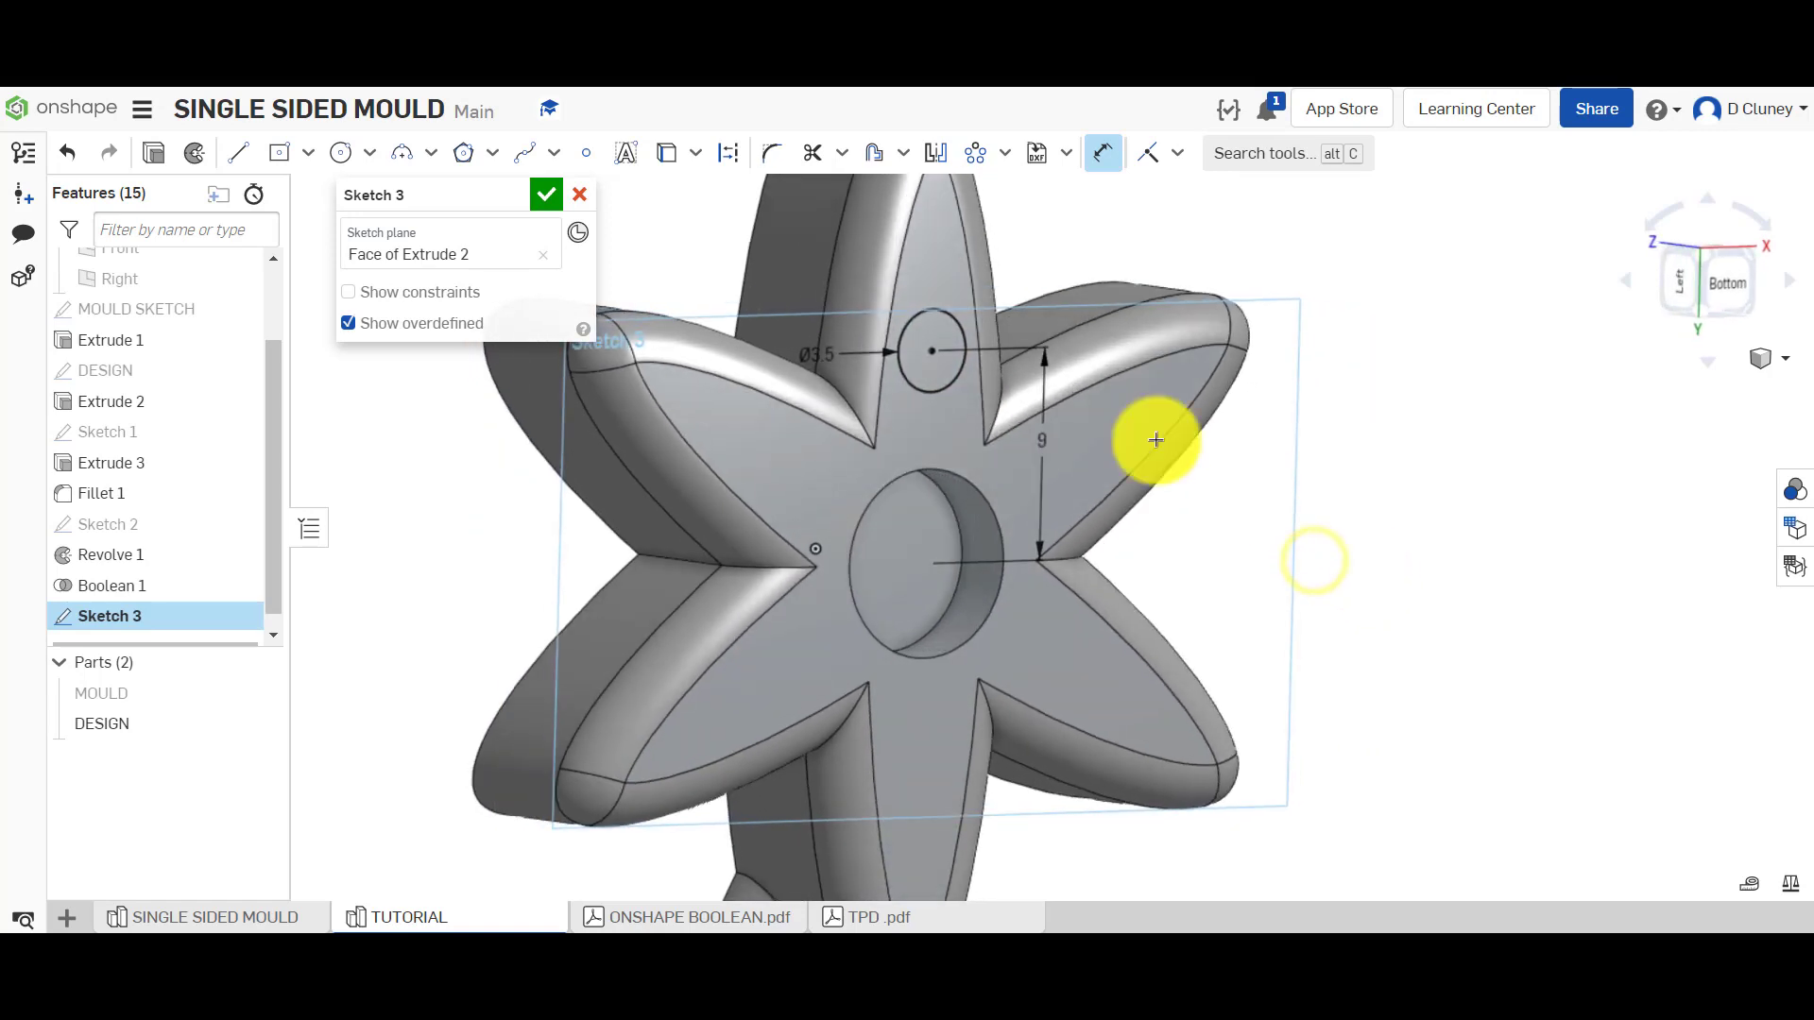
left_click(155, 155)
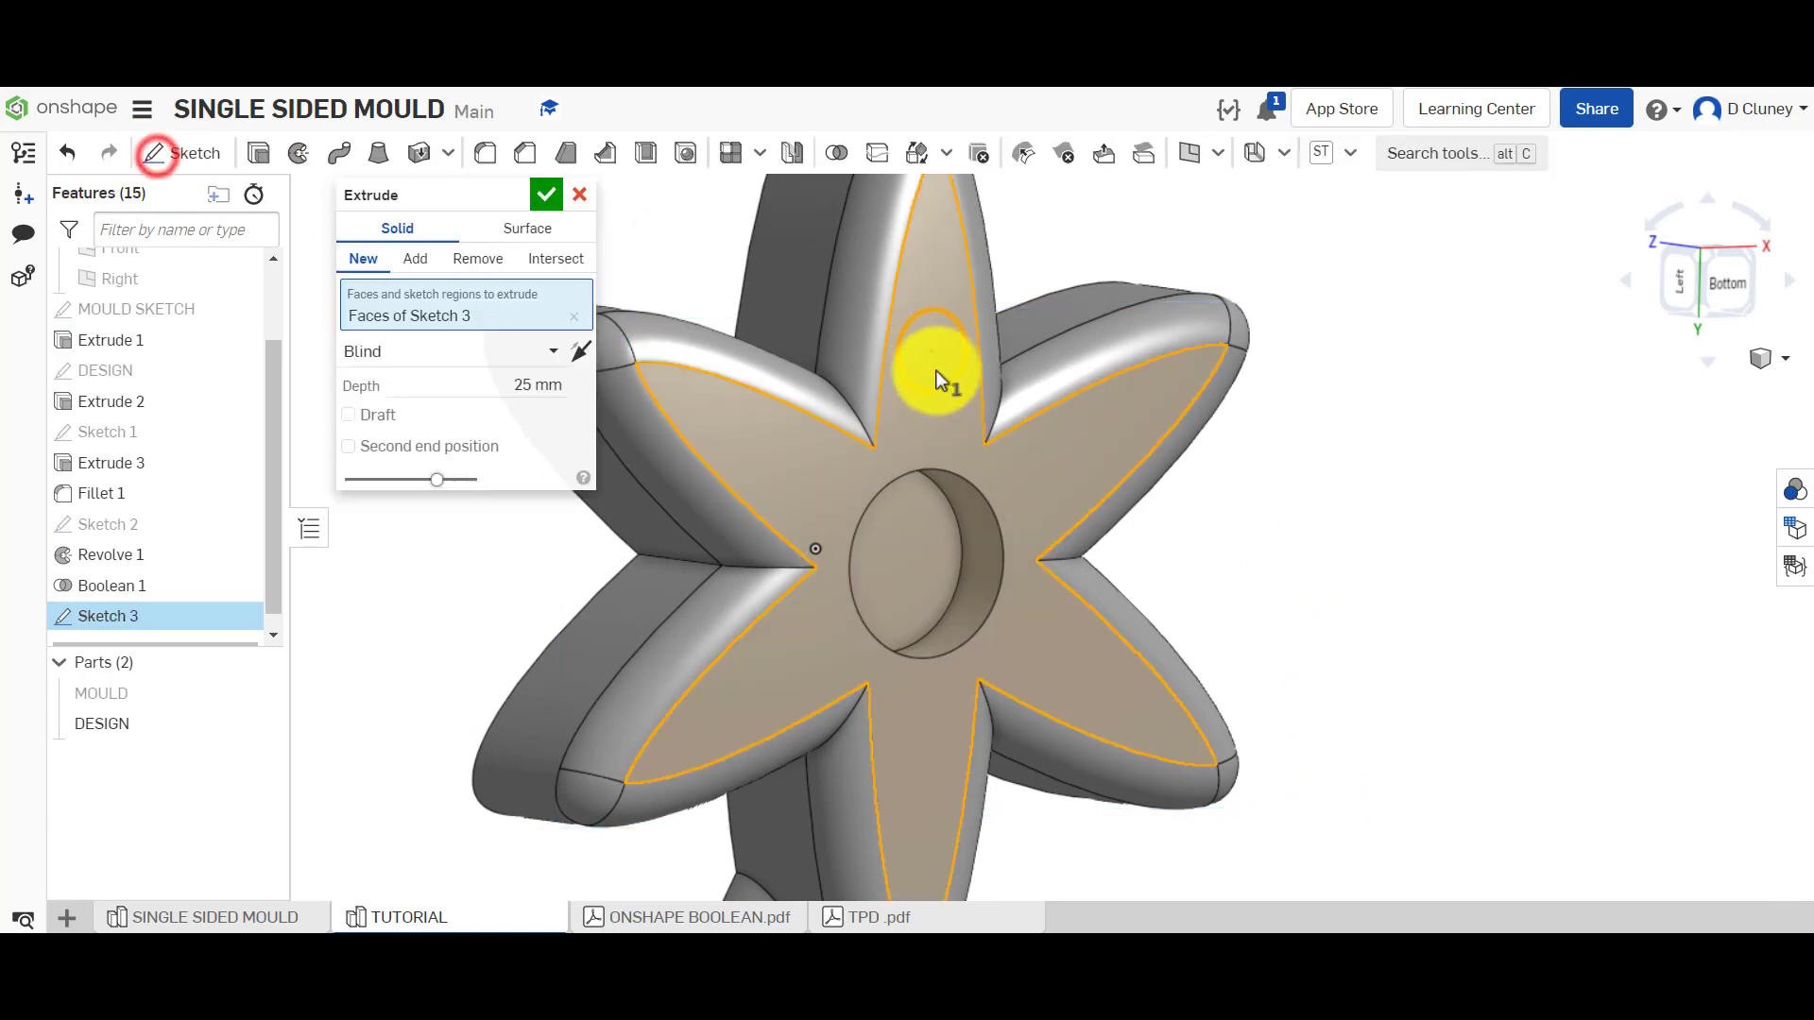
left_click_drag(1317, 416, 992, 372)
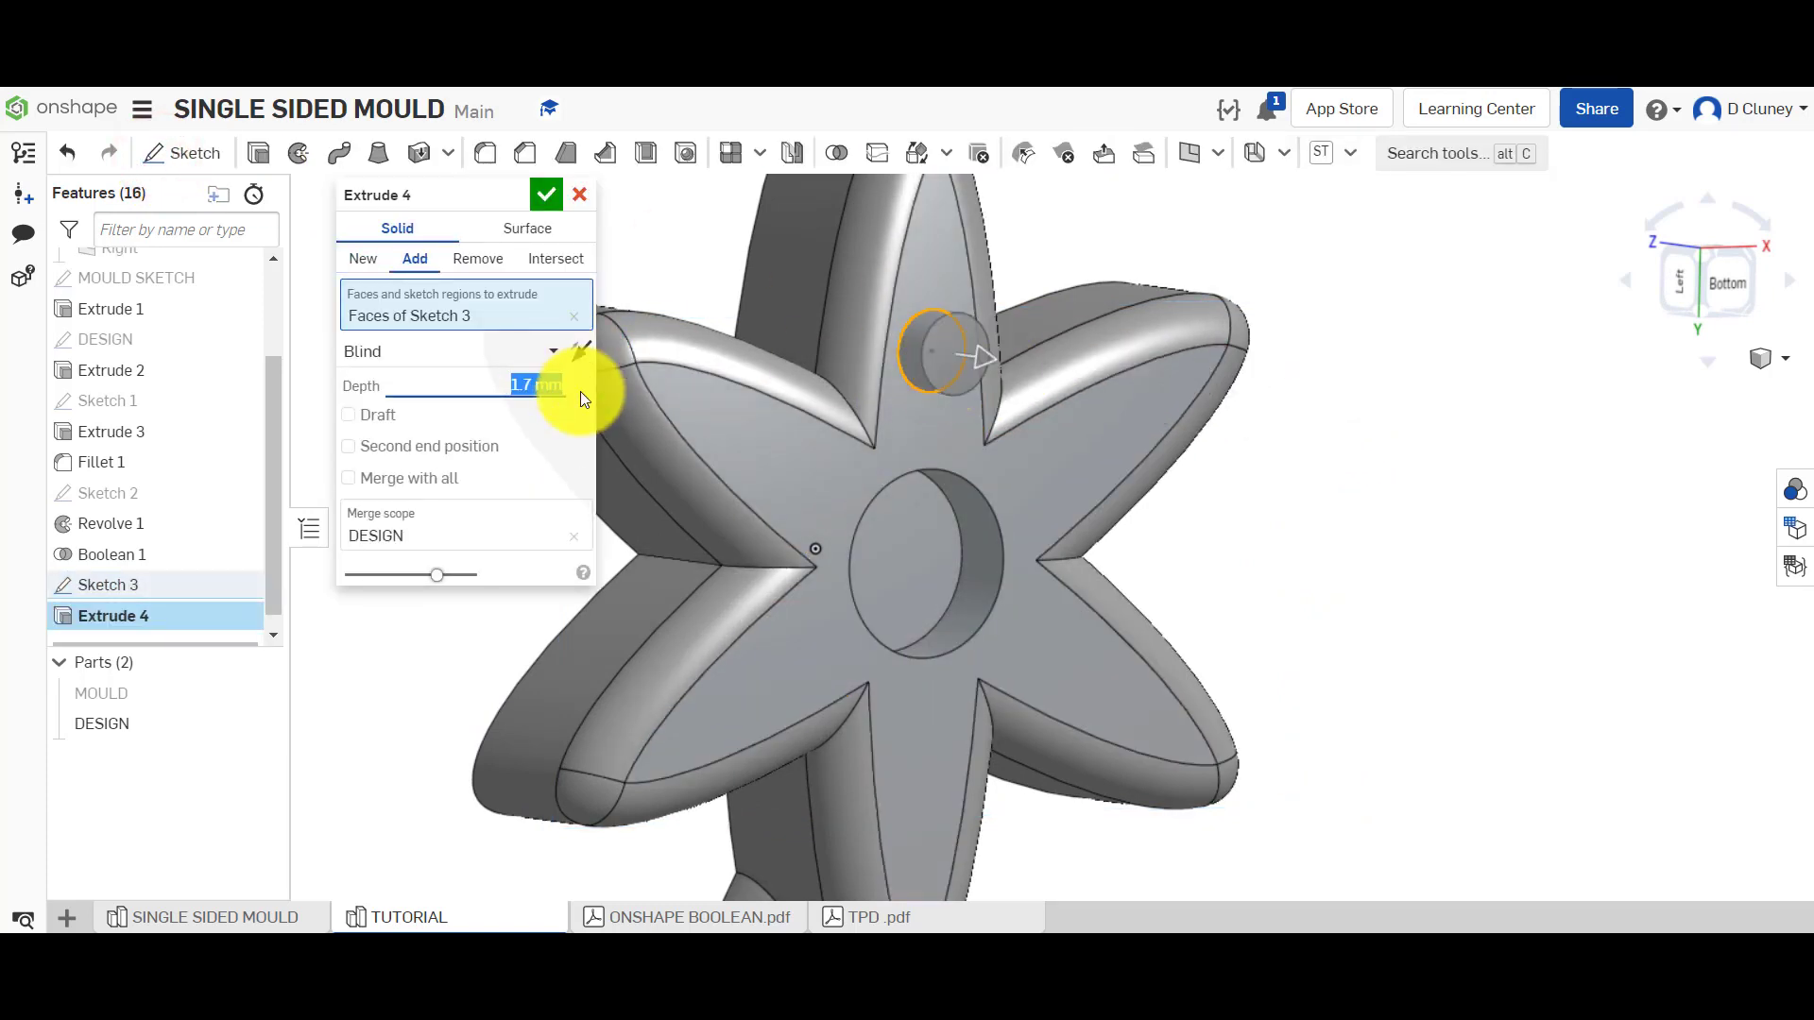
type("2")
key("Return")
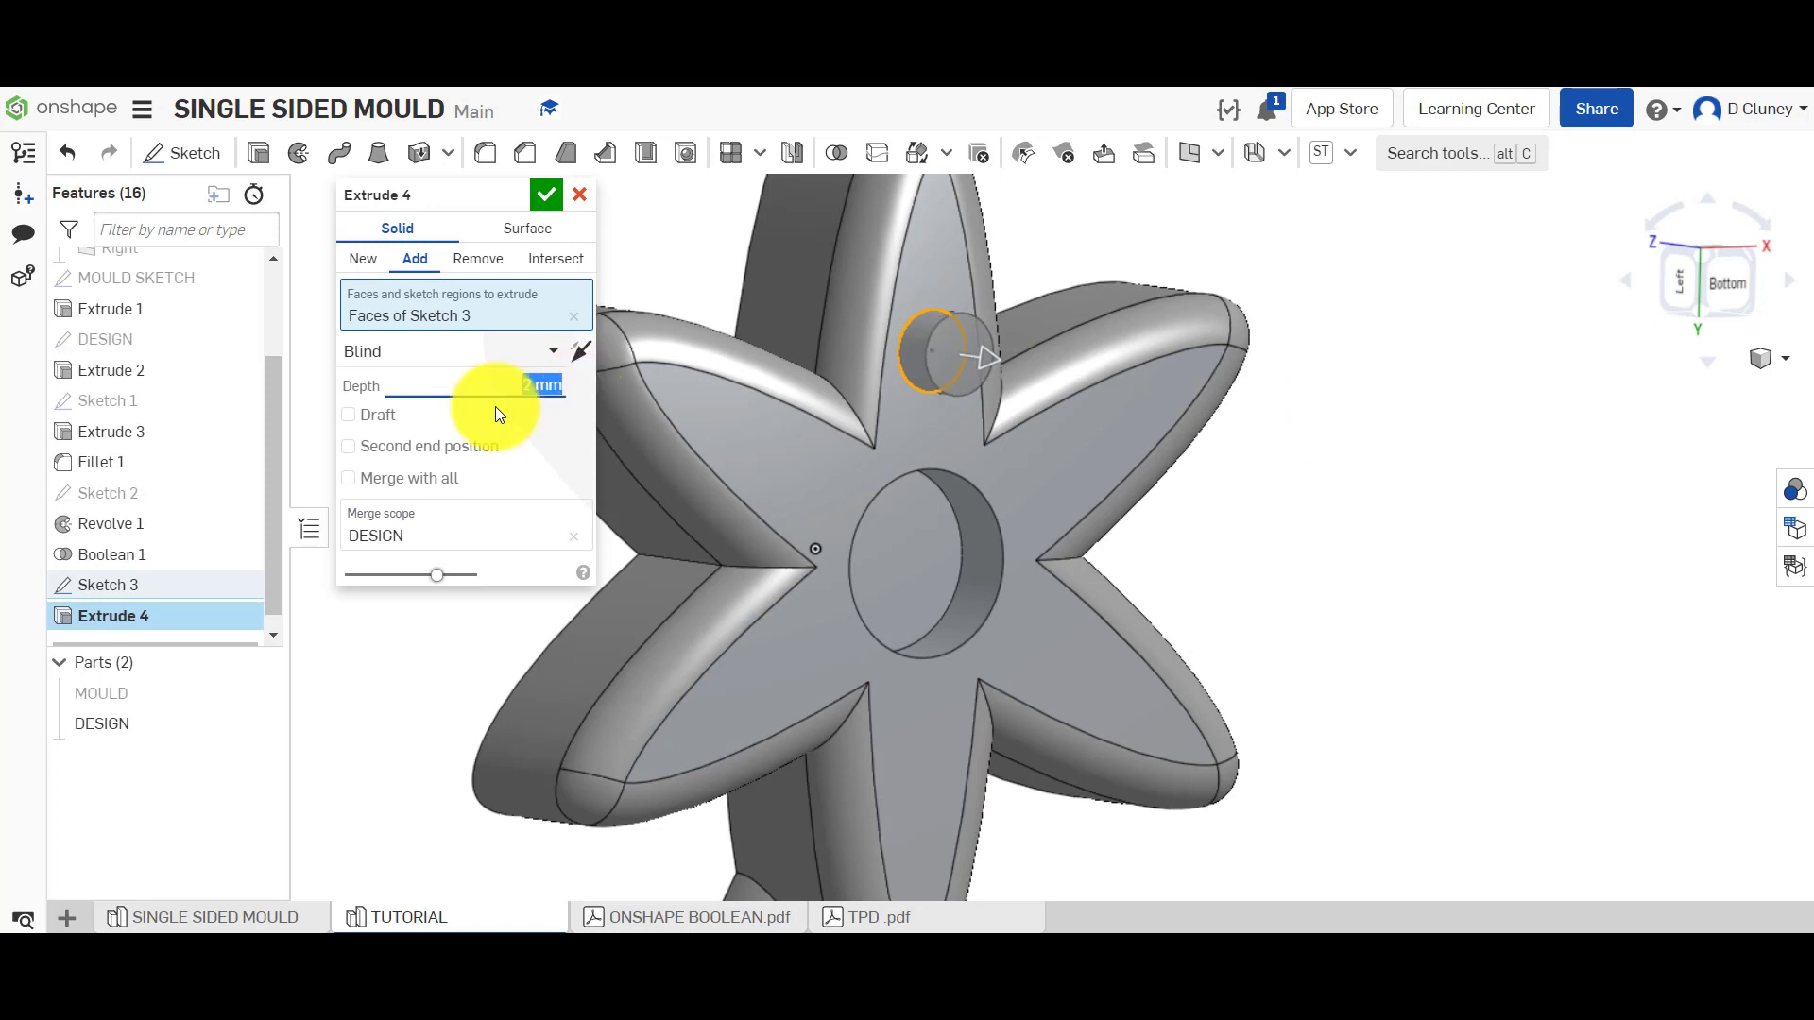
left_click(546, 195)
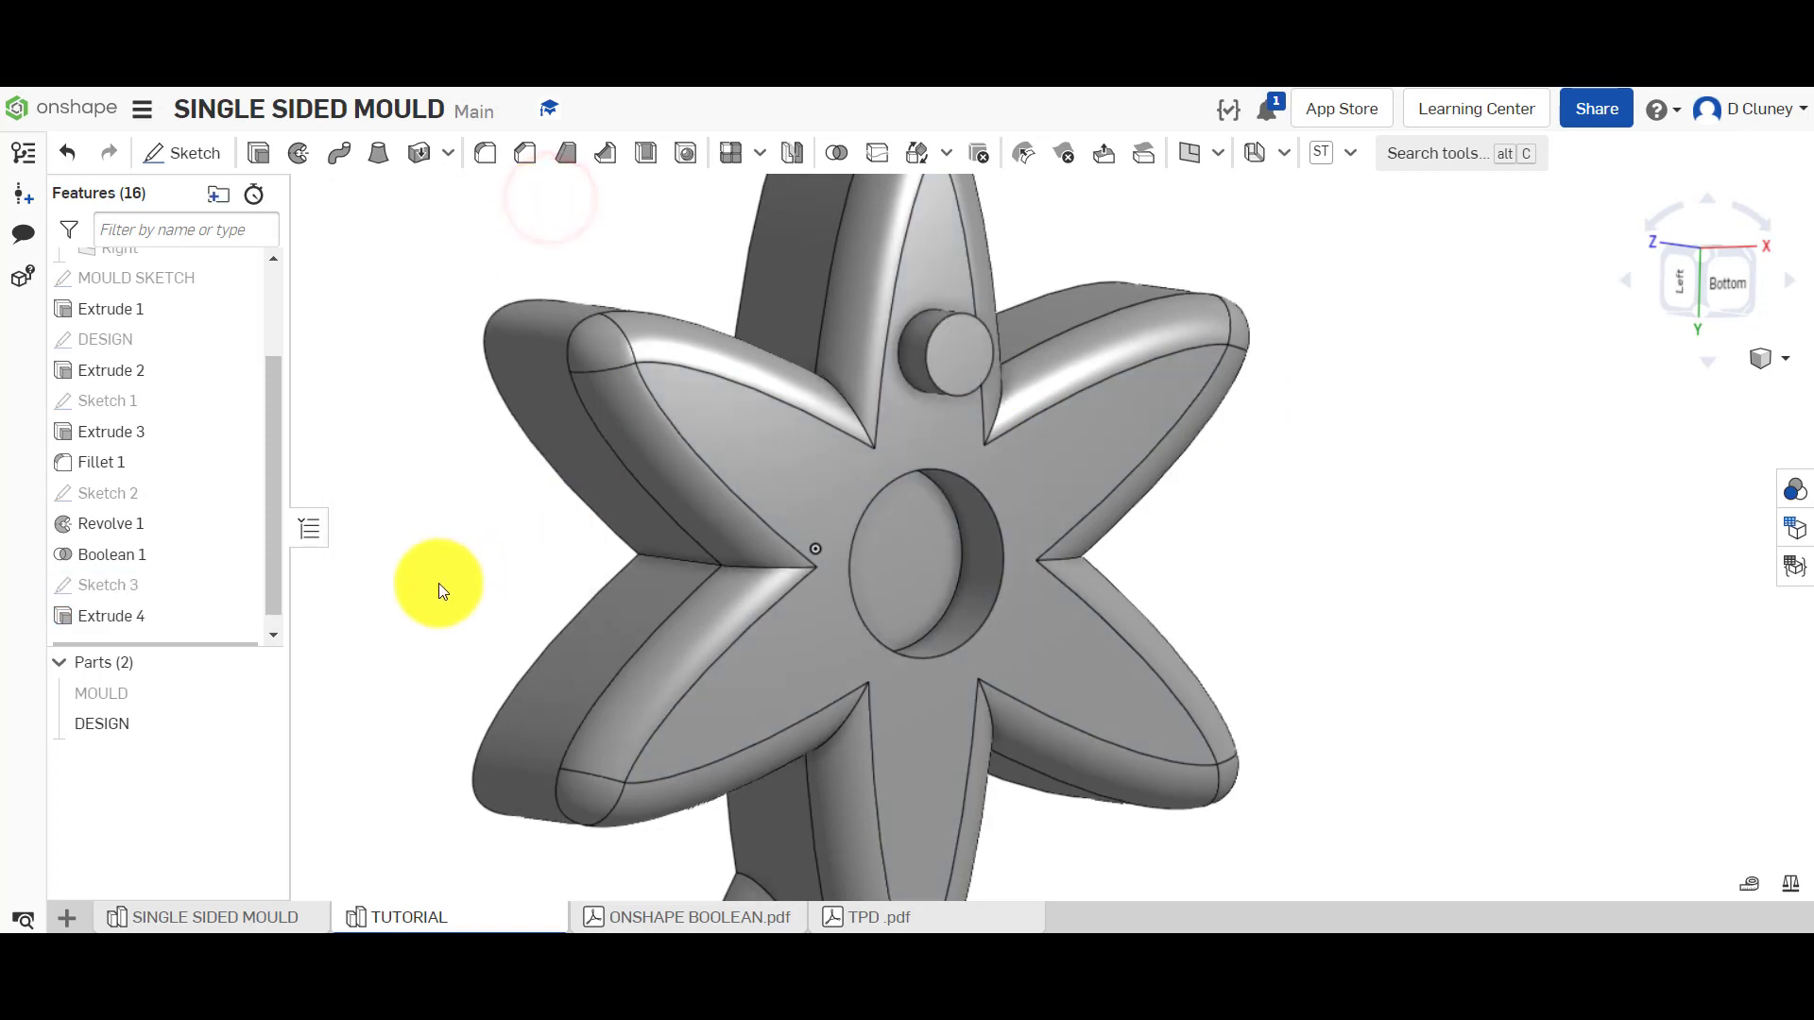
Review the settings of the small cylinder's extrude
right_click(190, 617)
left_click(269, 667)
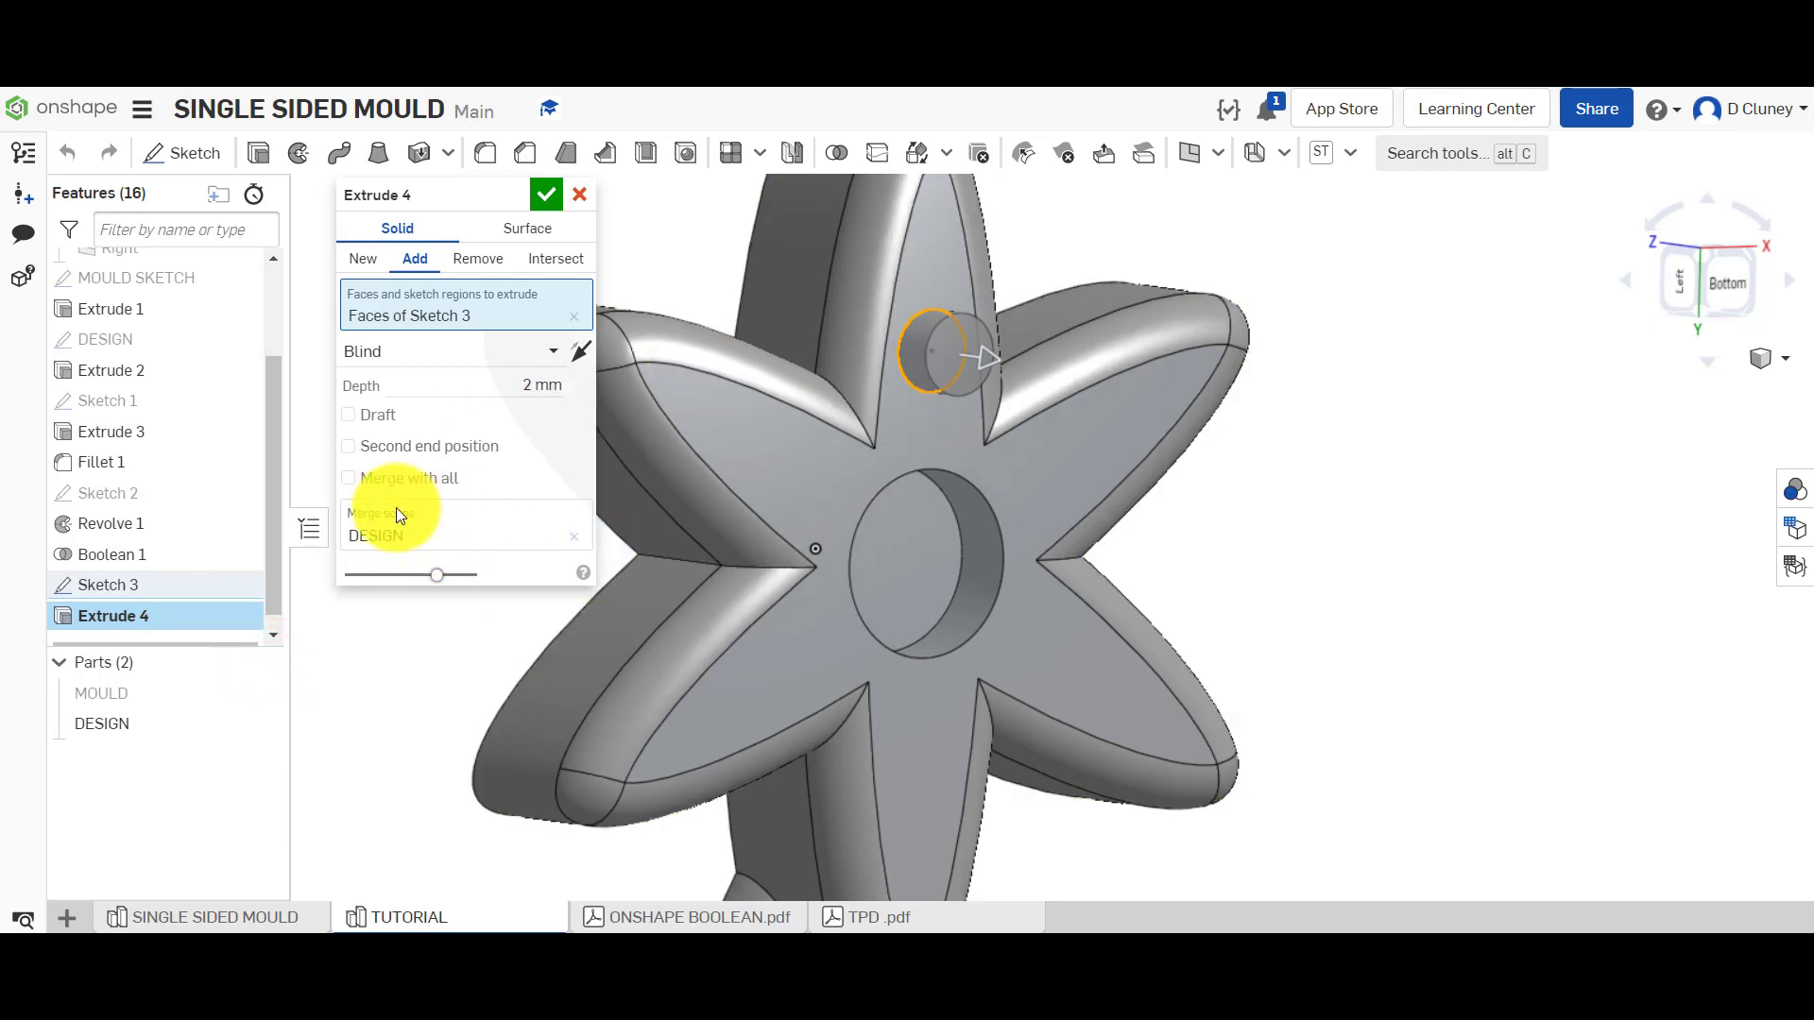
left_click(552, 192)
Fillet the outer rim of the small cylinder on the DESIGN part with a small circular radius
left_click(487, 154)
left_click(987, 325)
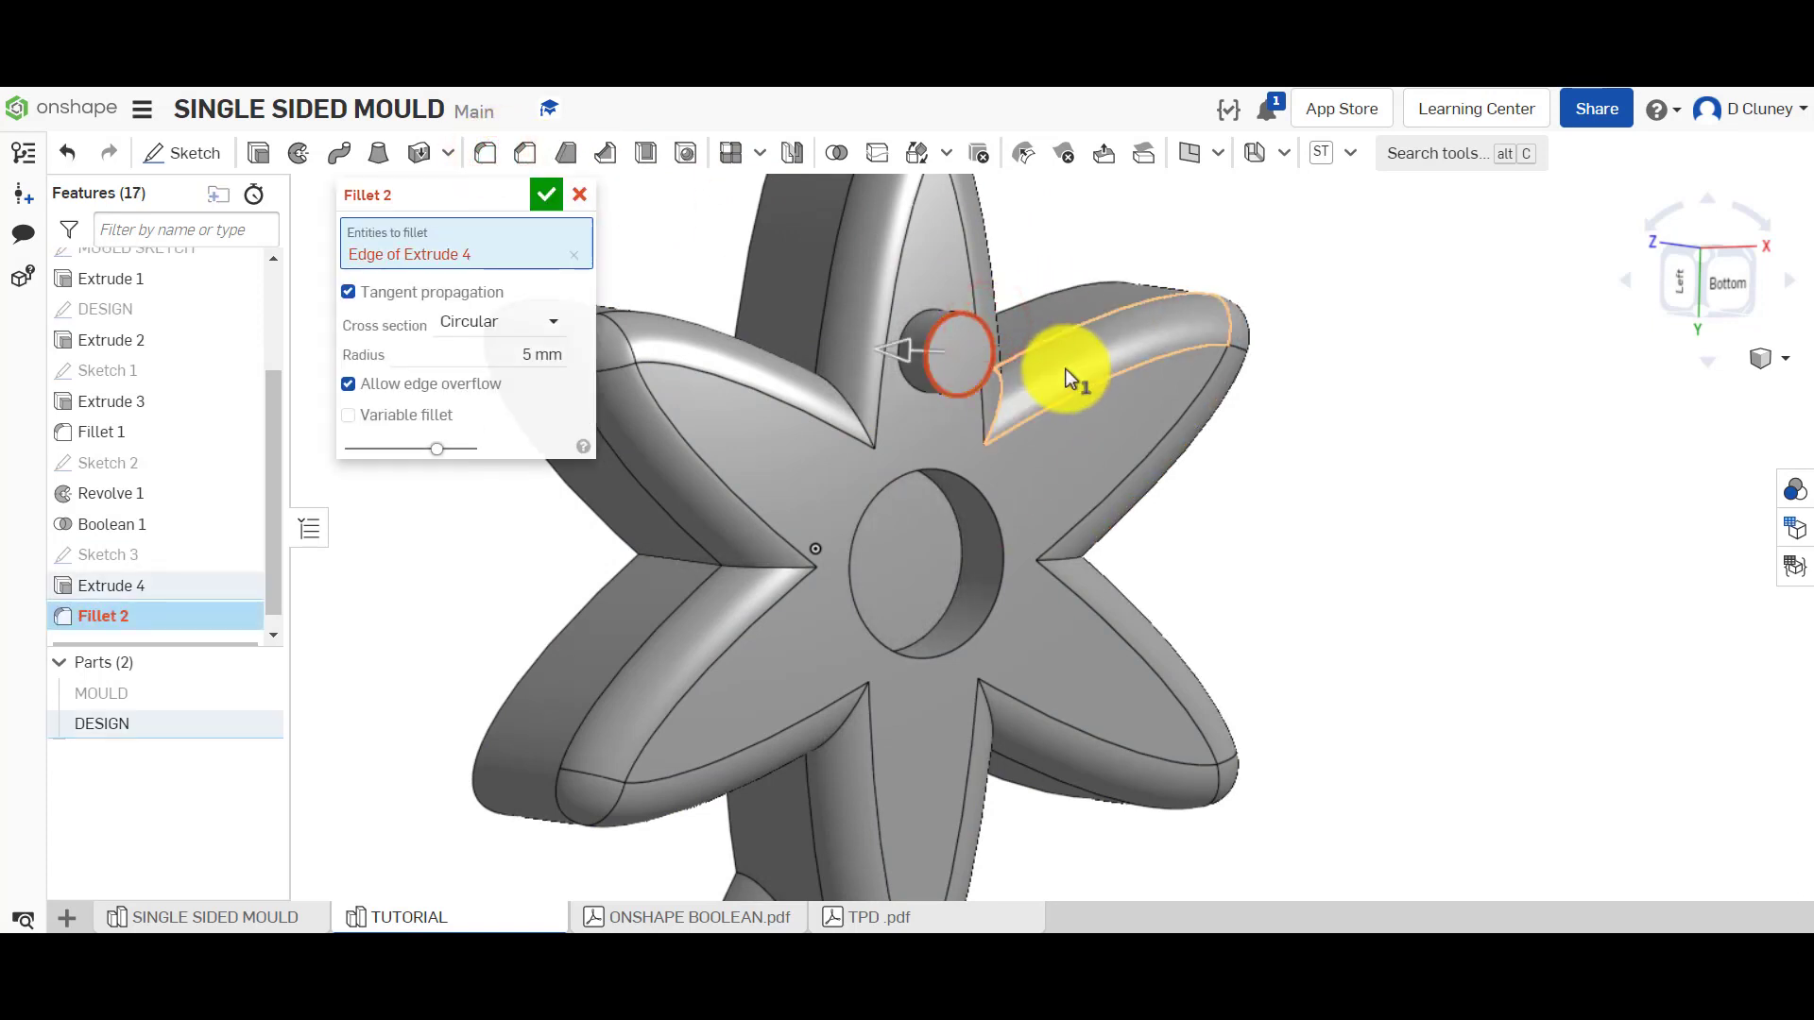
left_click(535, 357)
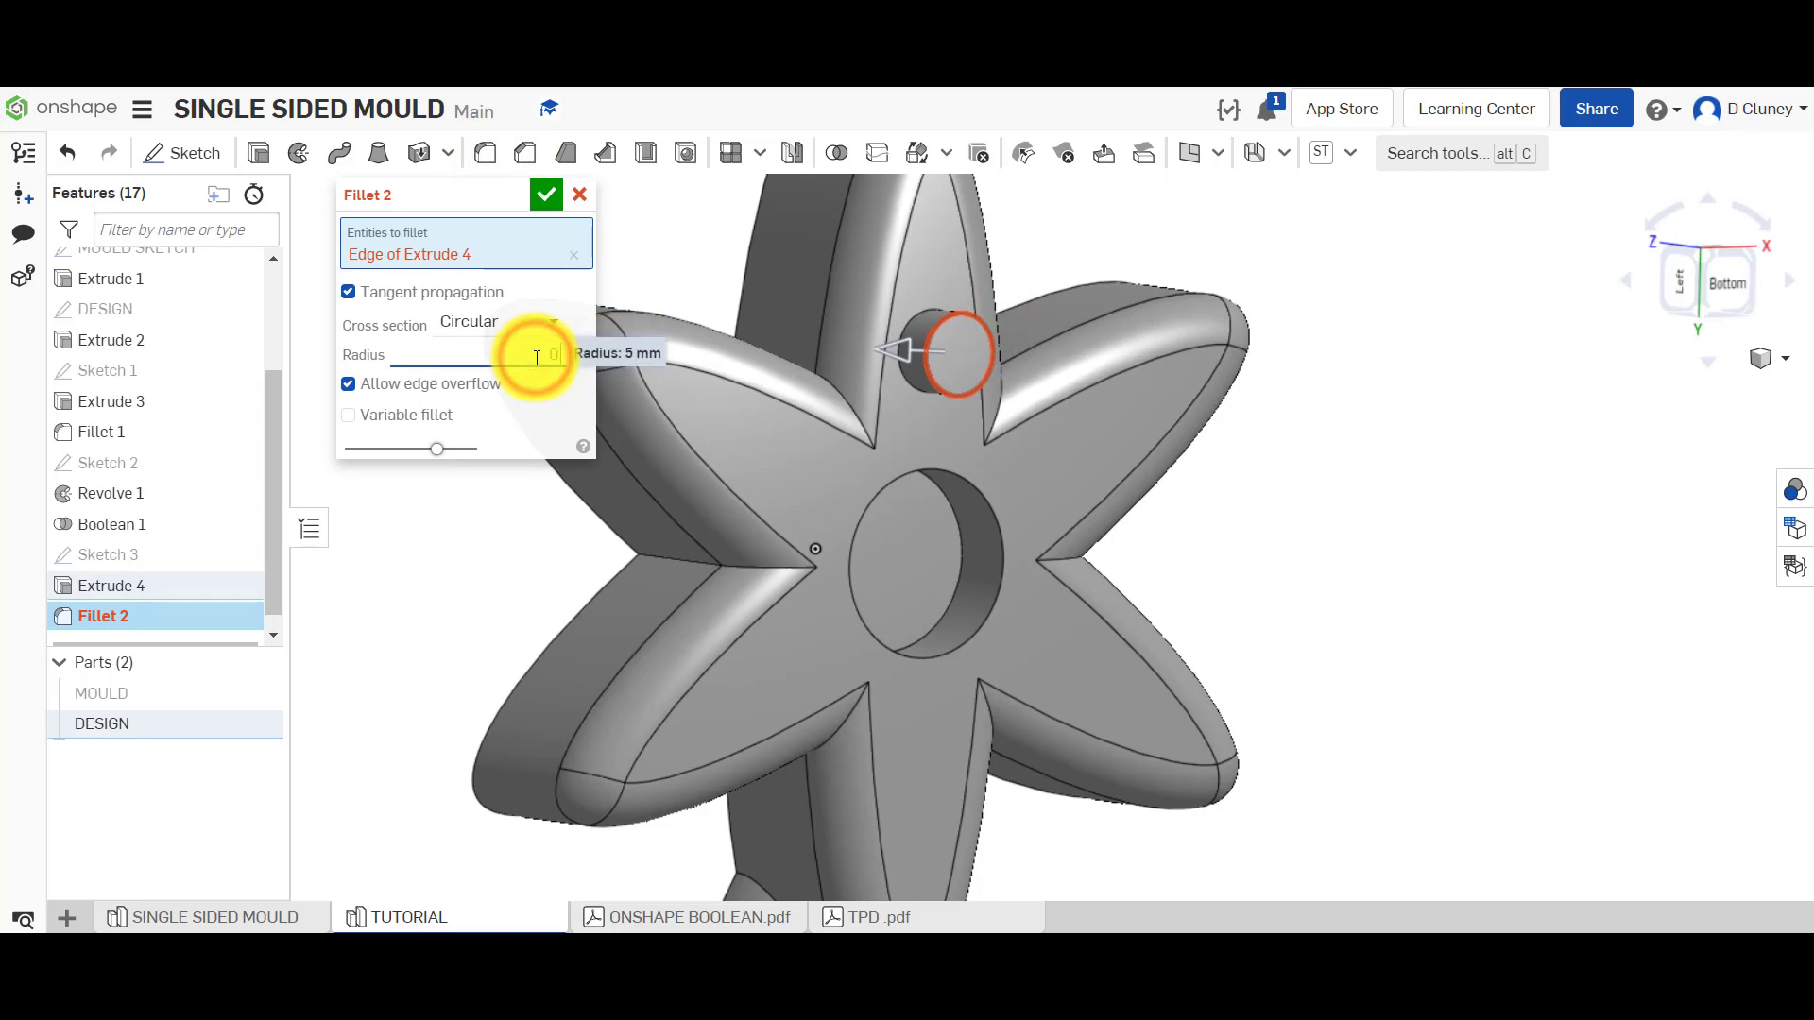
type("2")
key("Return")
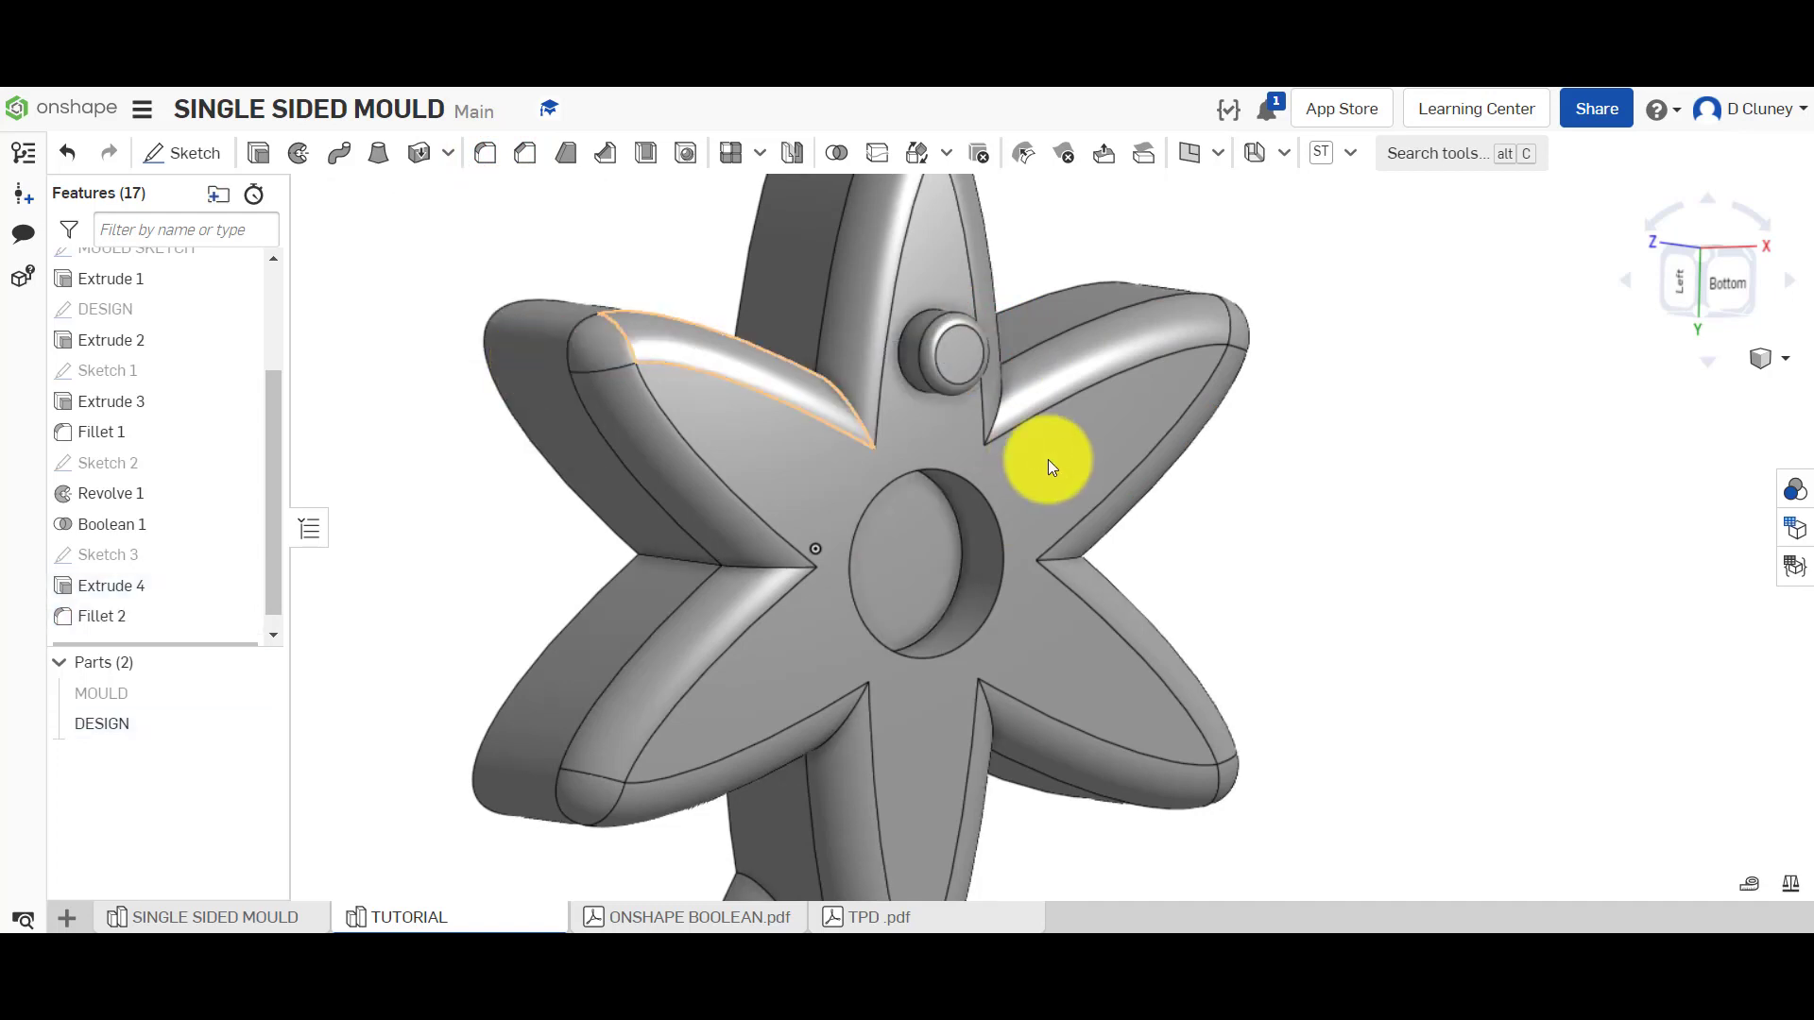
Hide the DESIGN part and show the MOULD part
scroll(1324, 557, "down", 2)
right_click_drag(1347, 580, 1039, 463)
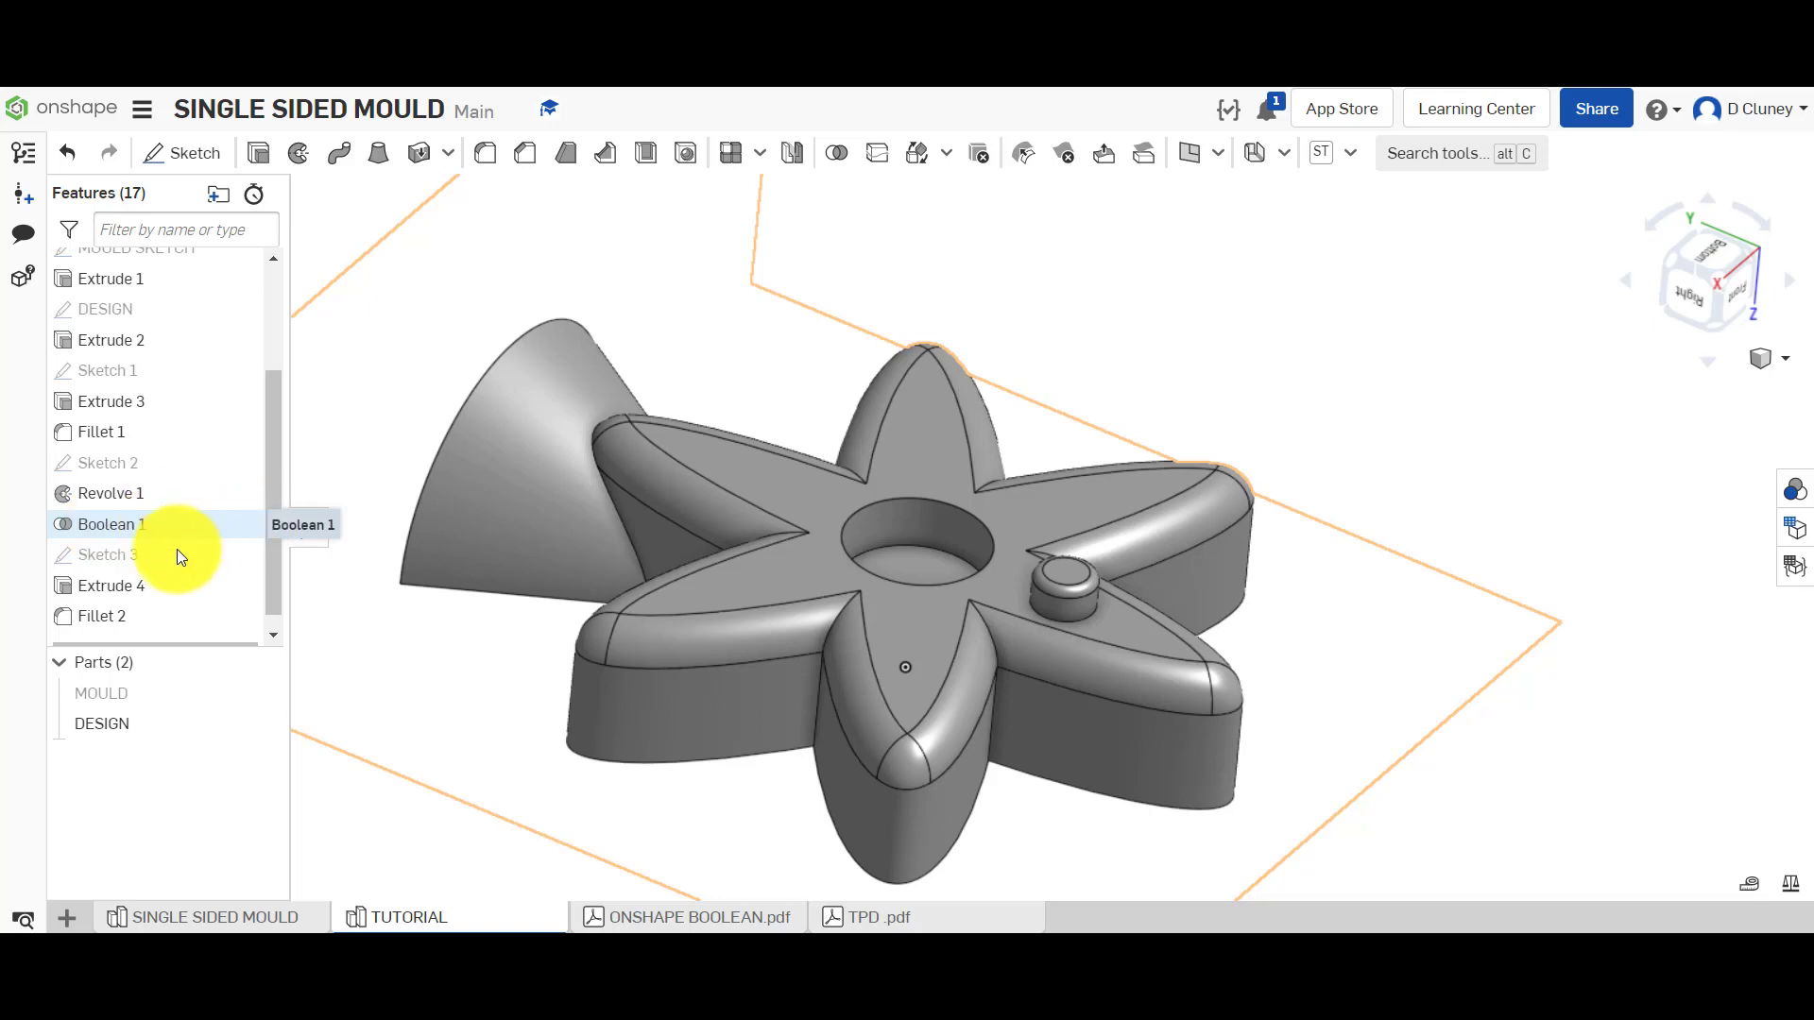
left_click(247, 730)
left_click(260, 724)
left_click(261, 698)
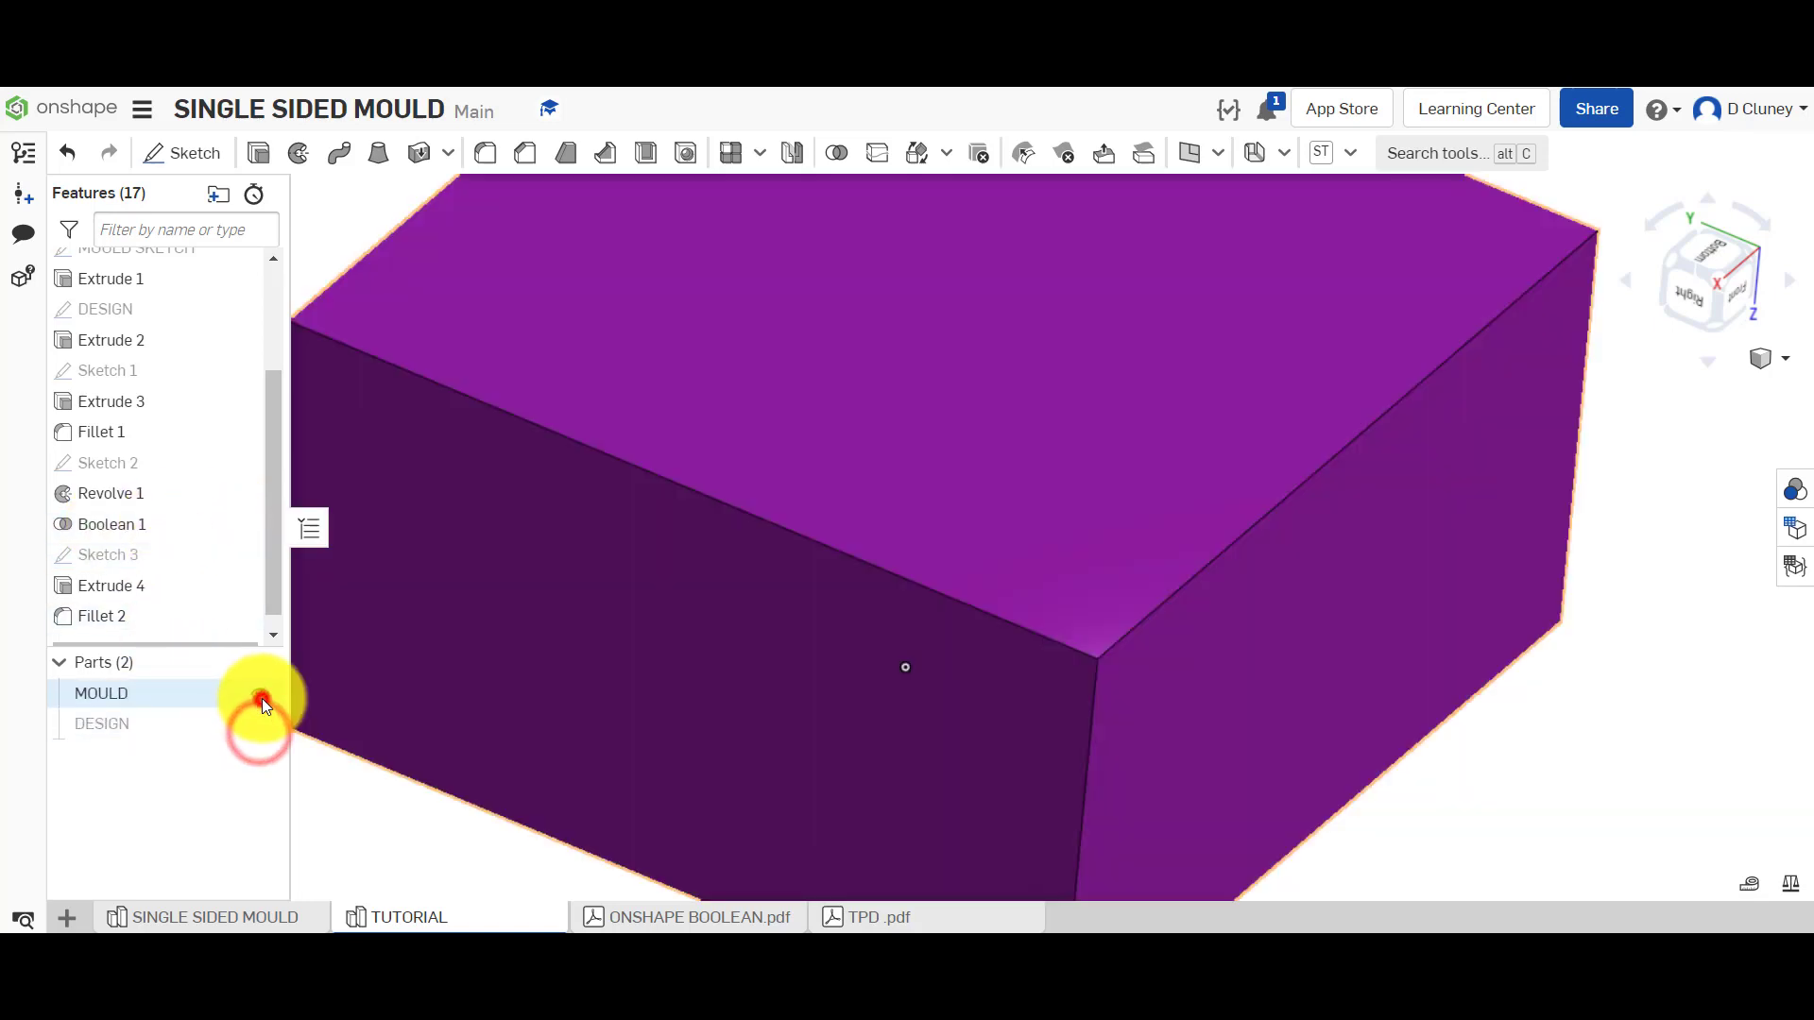
Reorder the features so that Boolean 1 comes after Fillet 2, including the small cylinder in the mould subtraction
scroll(518, 616, "up", 5)
scroll(518, 616, "down", 5)
right_click_drag(490, 614, 496, 531)
scroll(710, 531, "up", 5)
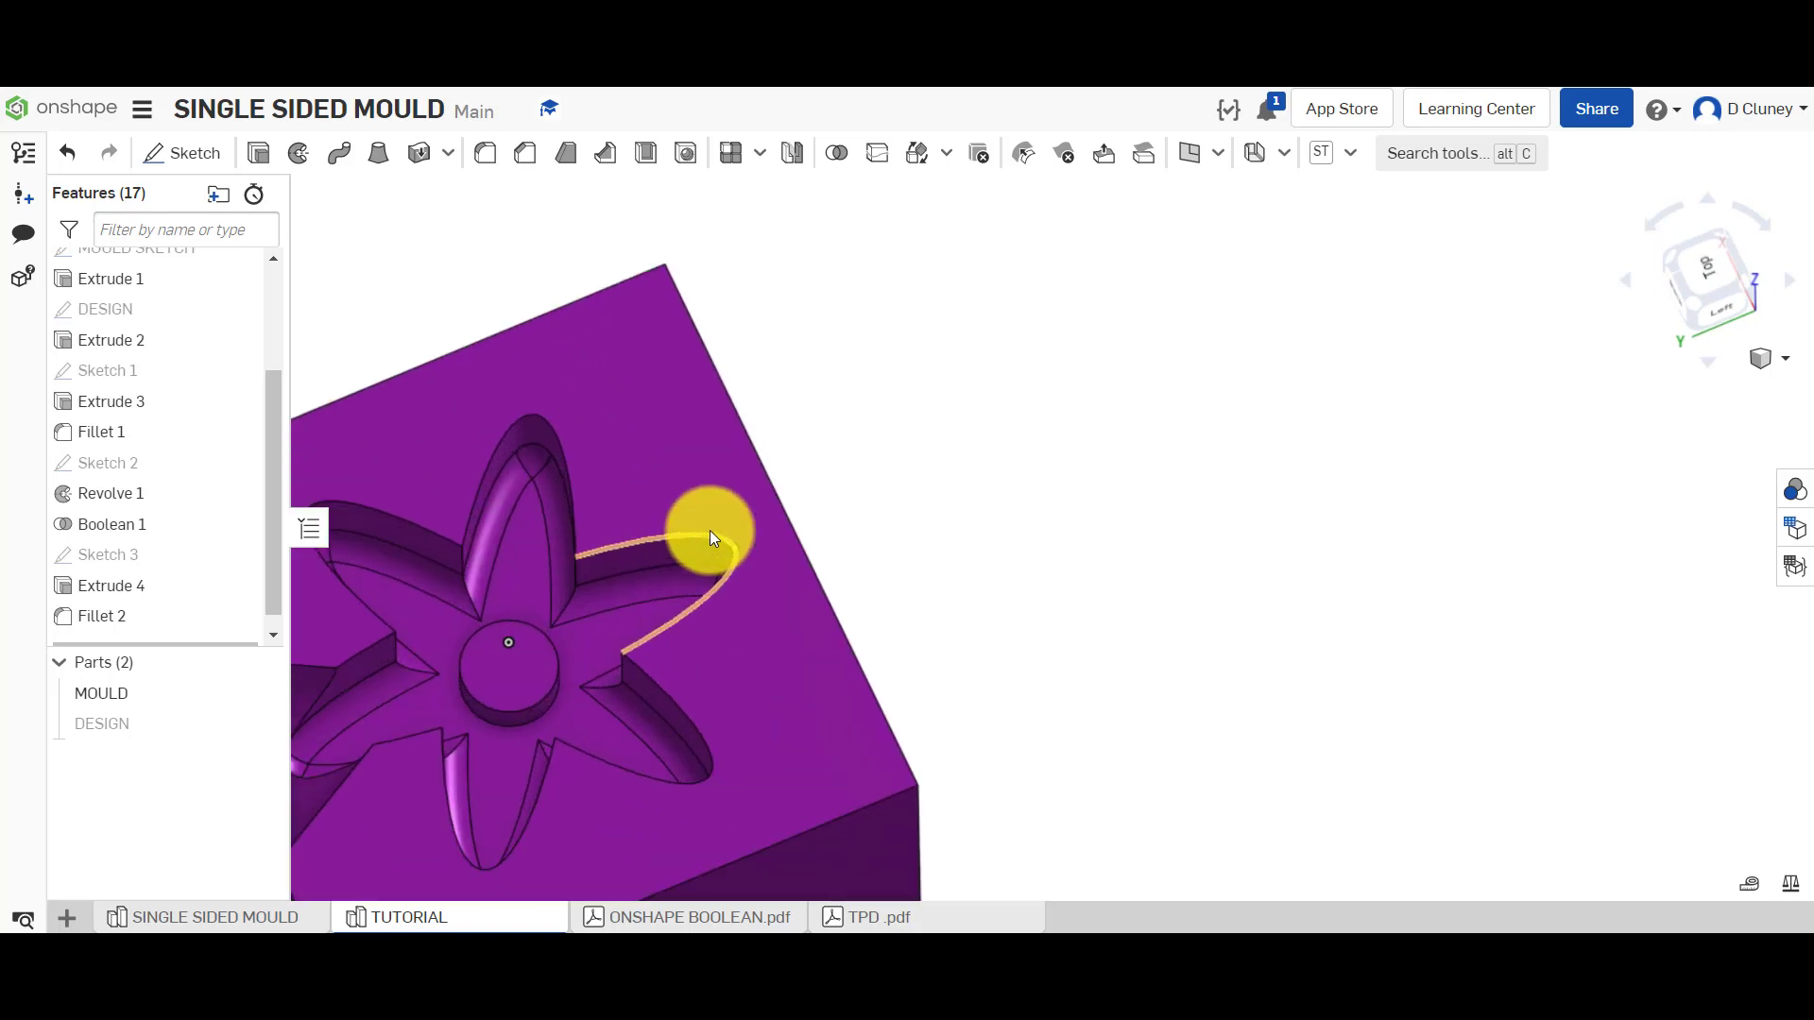
right_click_drag(1024, 524, 979, 470)
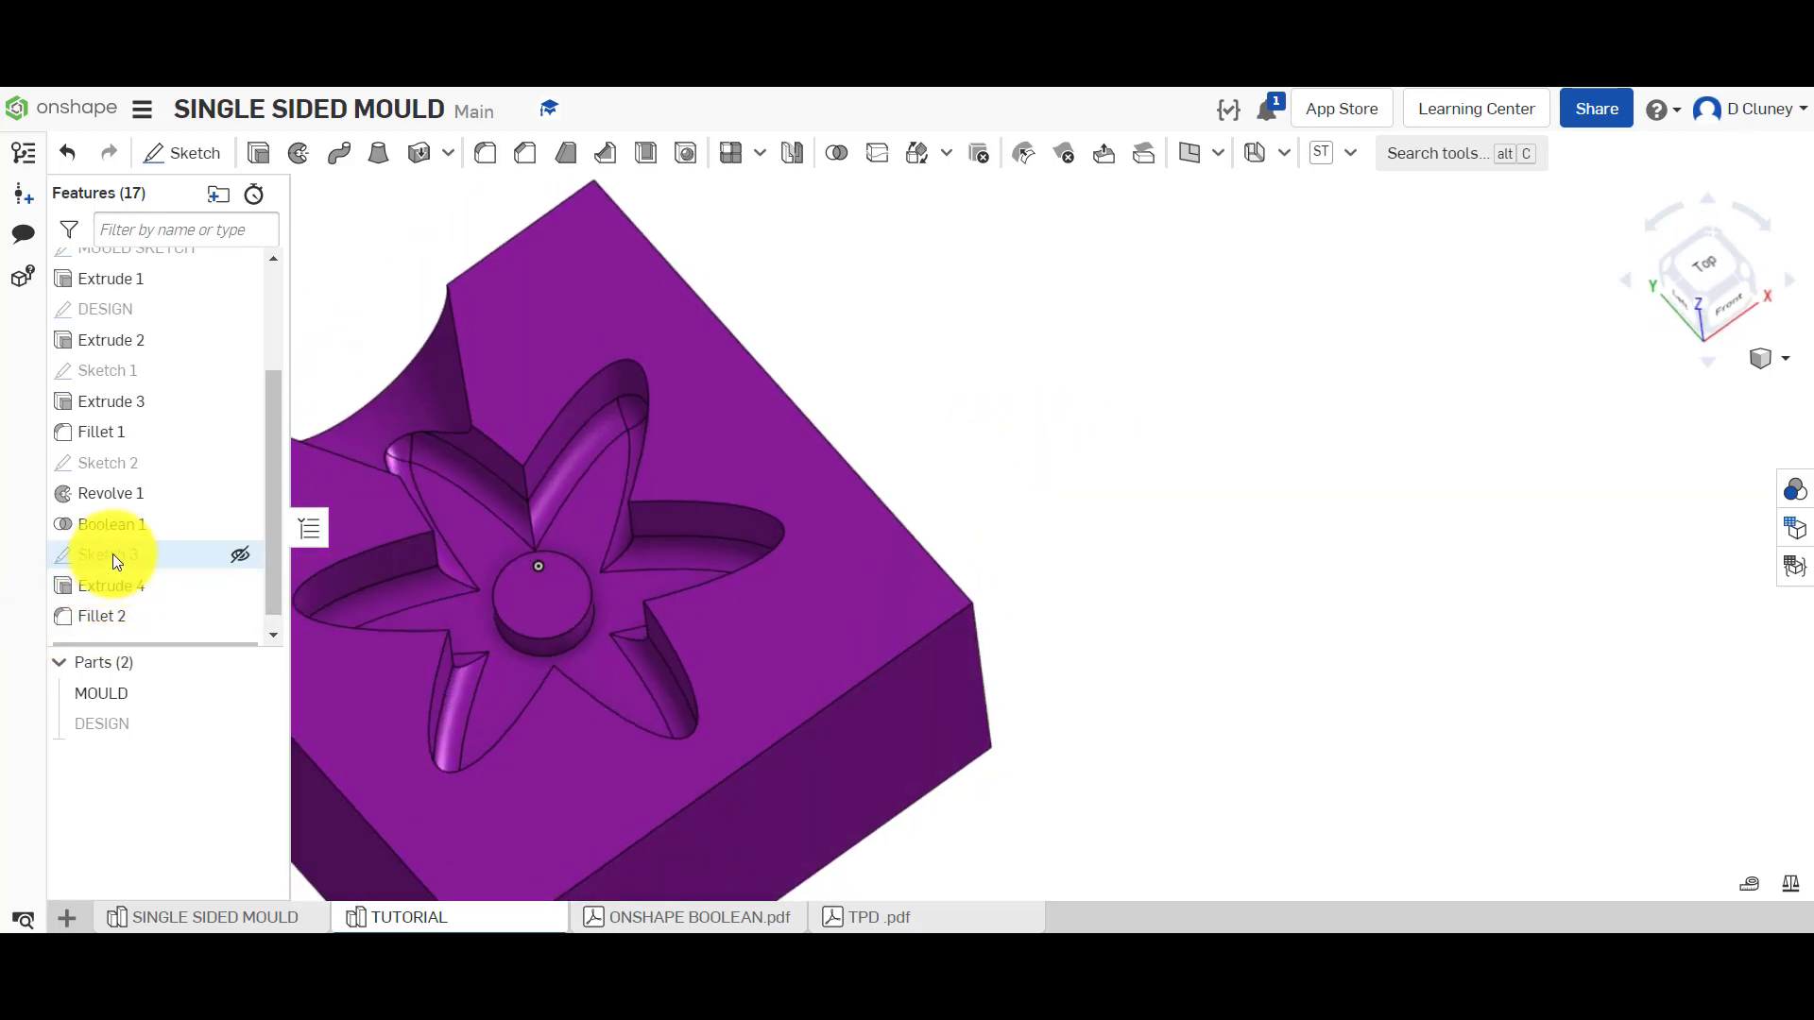
left_click_drag(272, 584, 274, 610)
left_click_drag(110, 506, 188, 608)
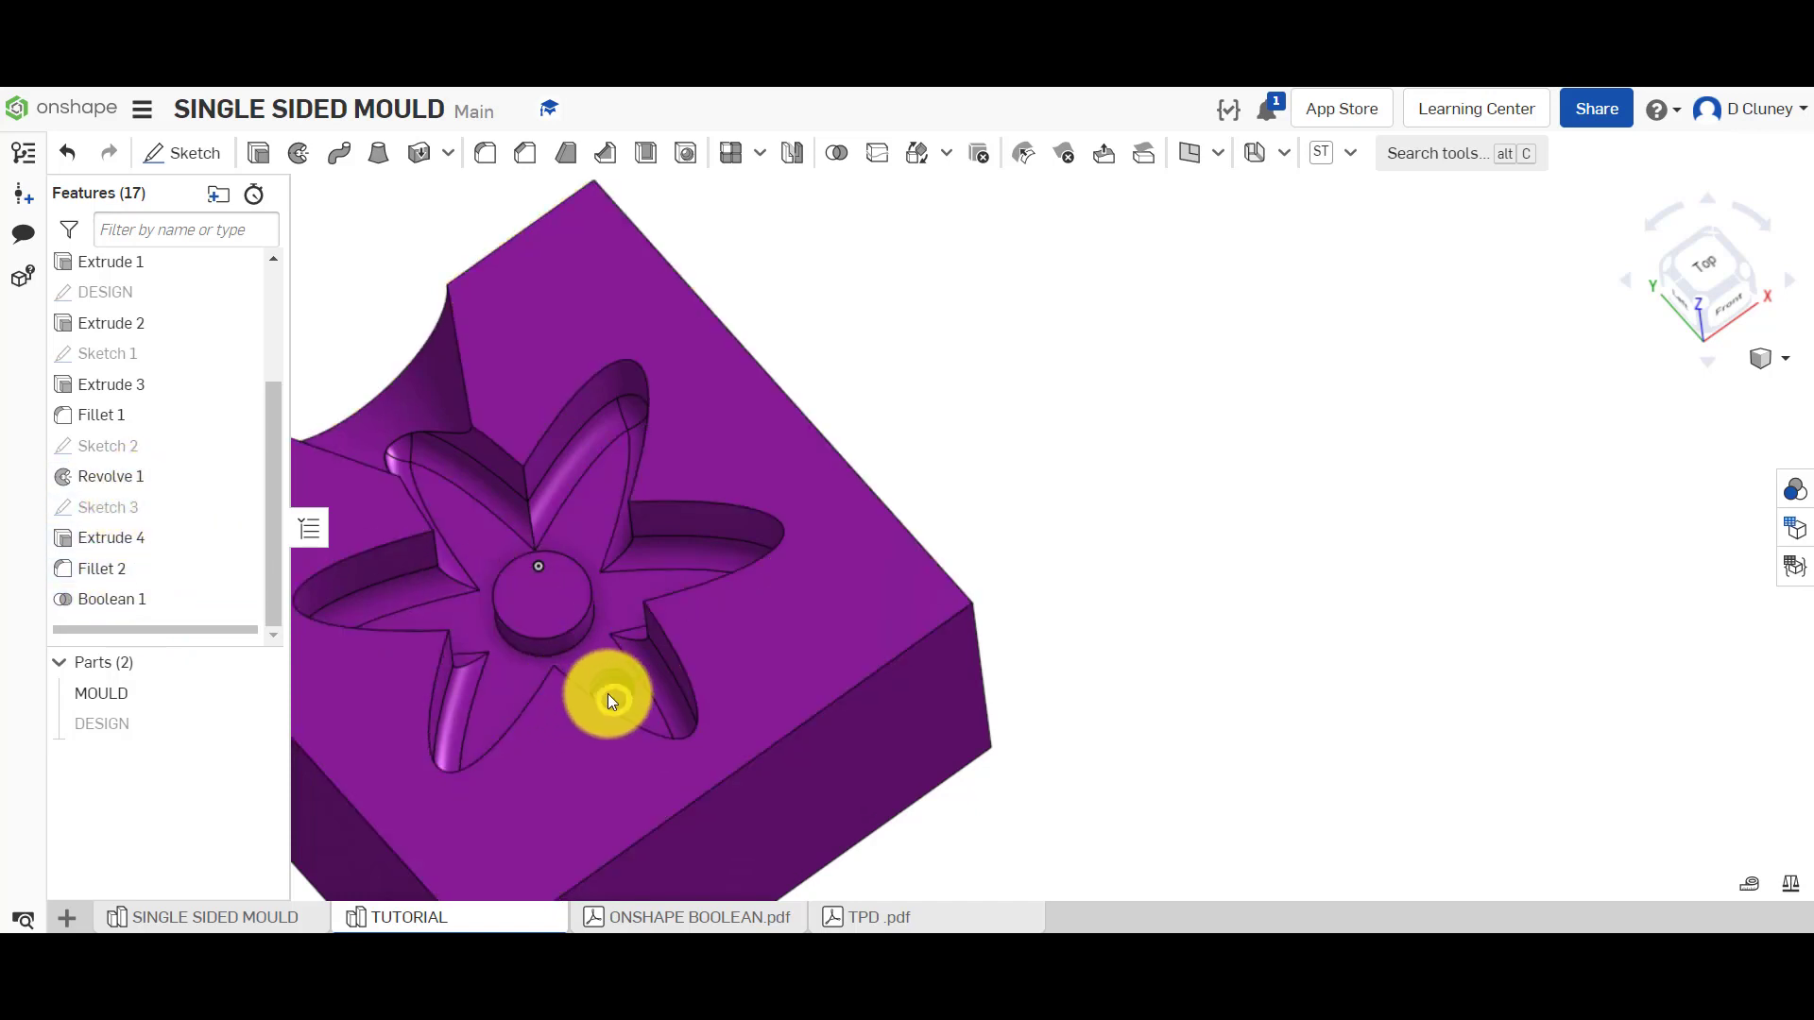
Examine the flower cavity in the MOULD for the small round detail in its petal
left_click(1712, 230)
right_click_drag(688, 393, 690, 444)
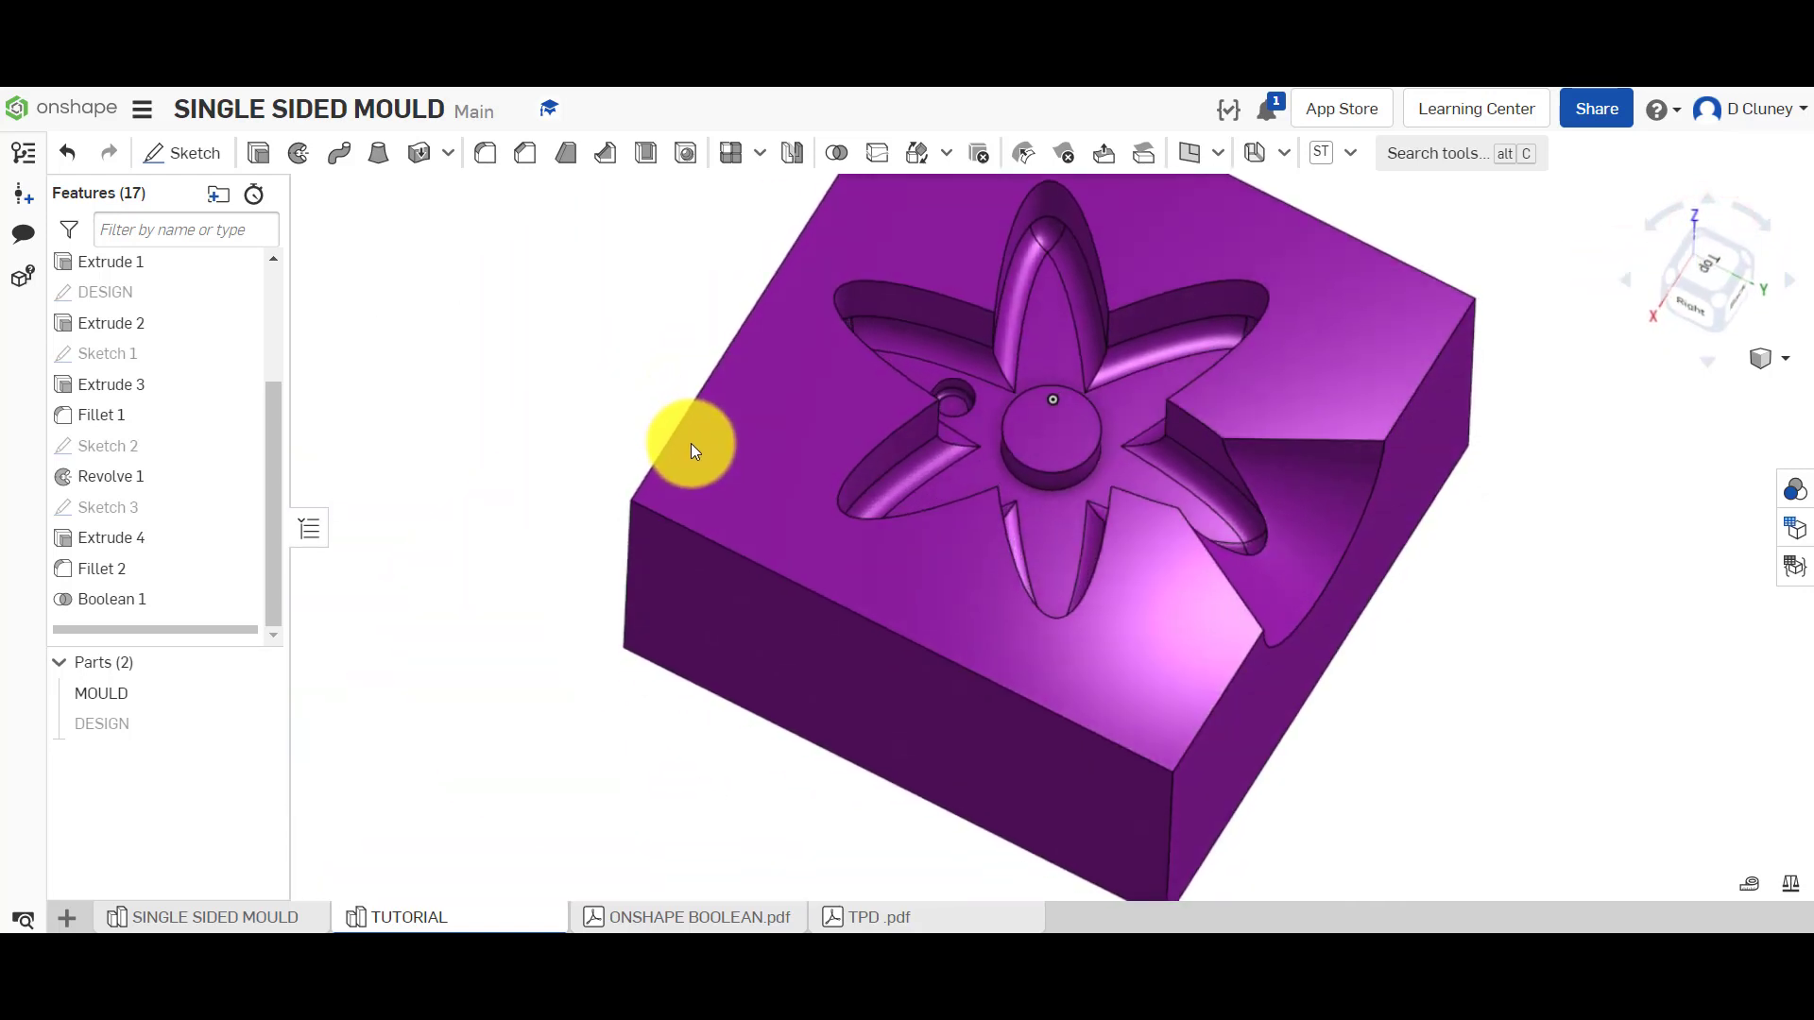
scroll(696, 417, "down", 1)
scroll(698, 399, "up", 5)
scroll(1034, 299, "down", 5)
scroll(1065, 283, "up", 1)
scroll(1066, 284, "up", 1)
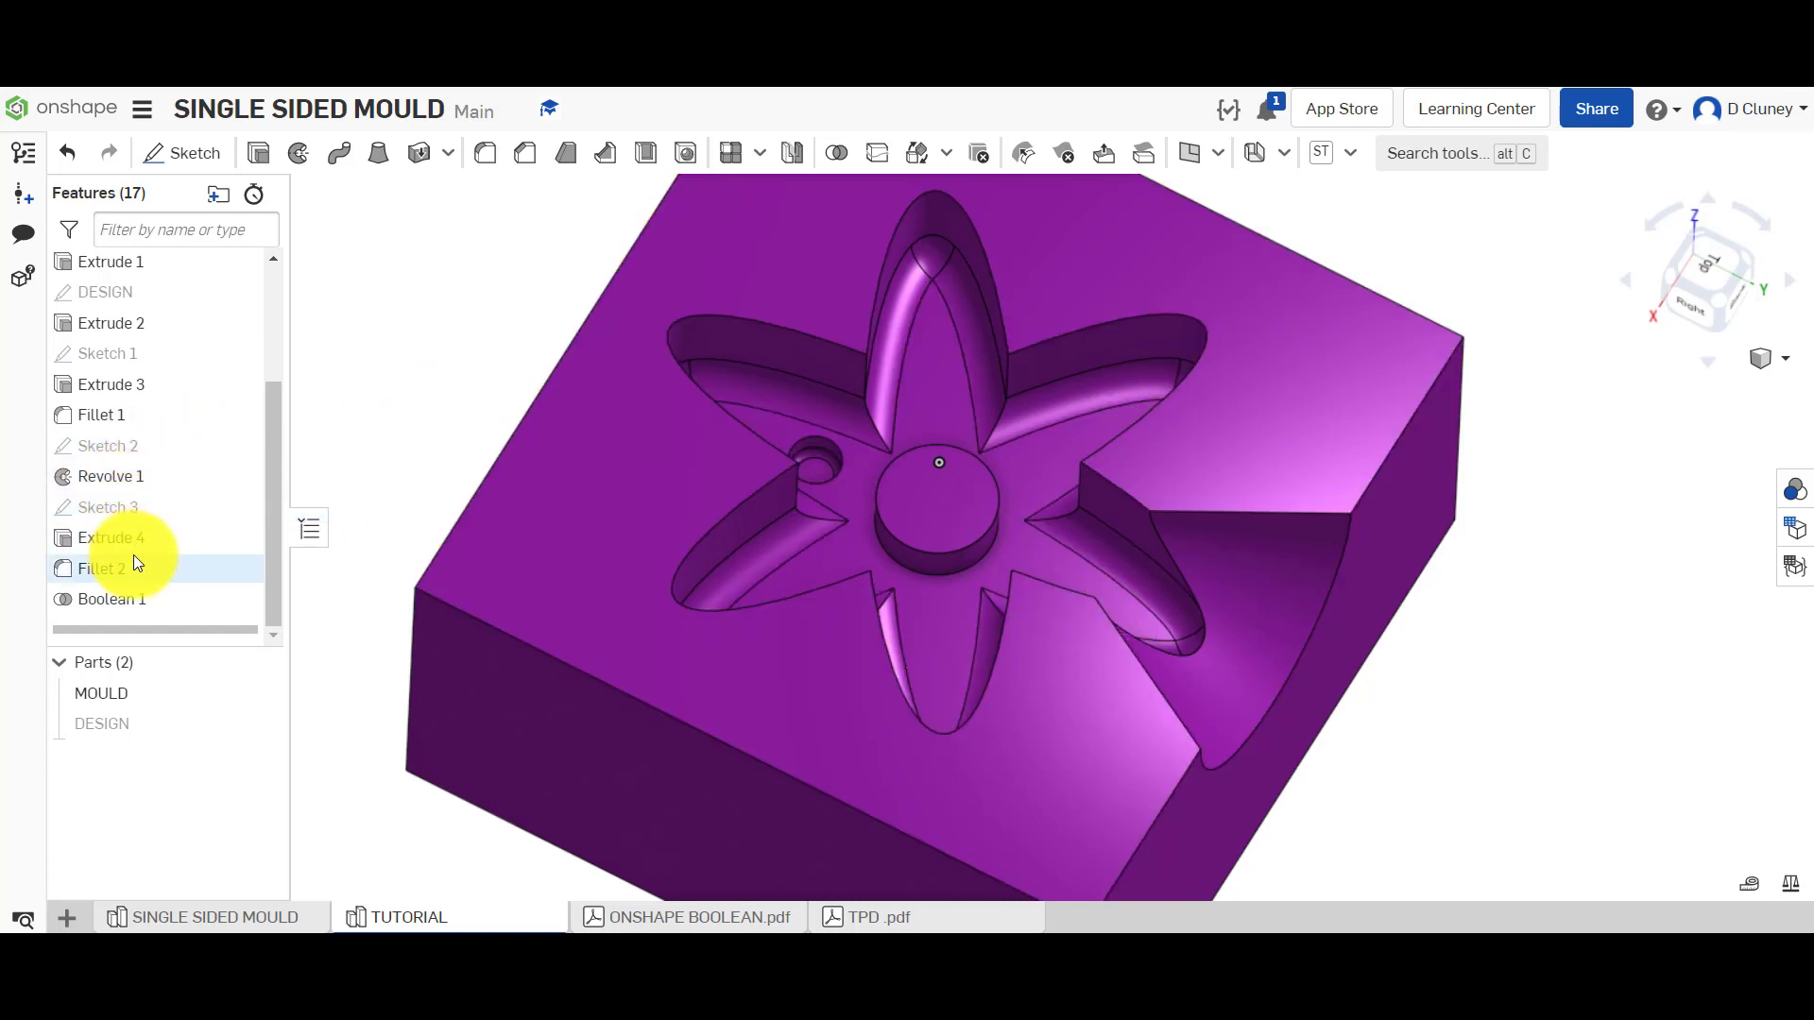
Roll the feature history back to just after Sketch 1, hide the MOULD and show the DESIGN
left_click_drag(217, 630, 230, 378)
scroll(434, 433, "down", 3)
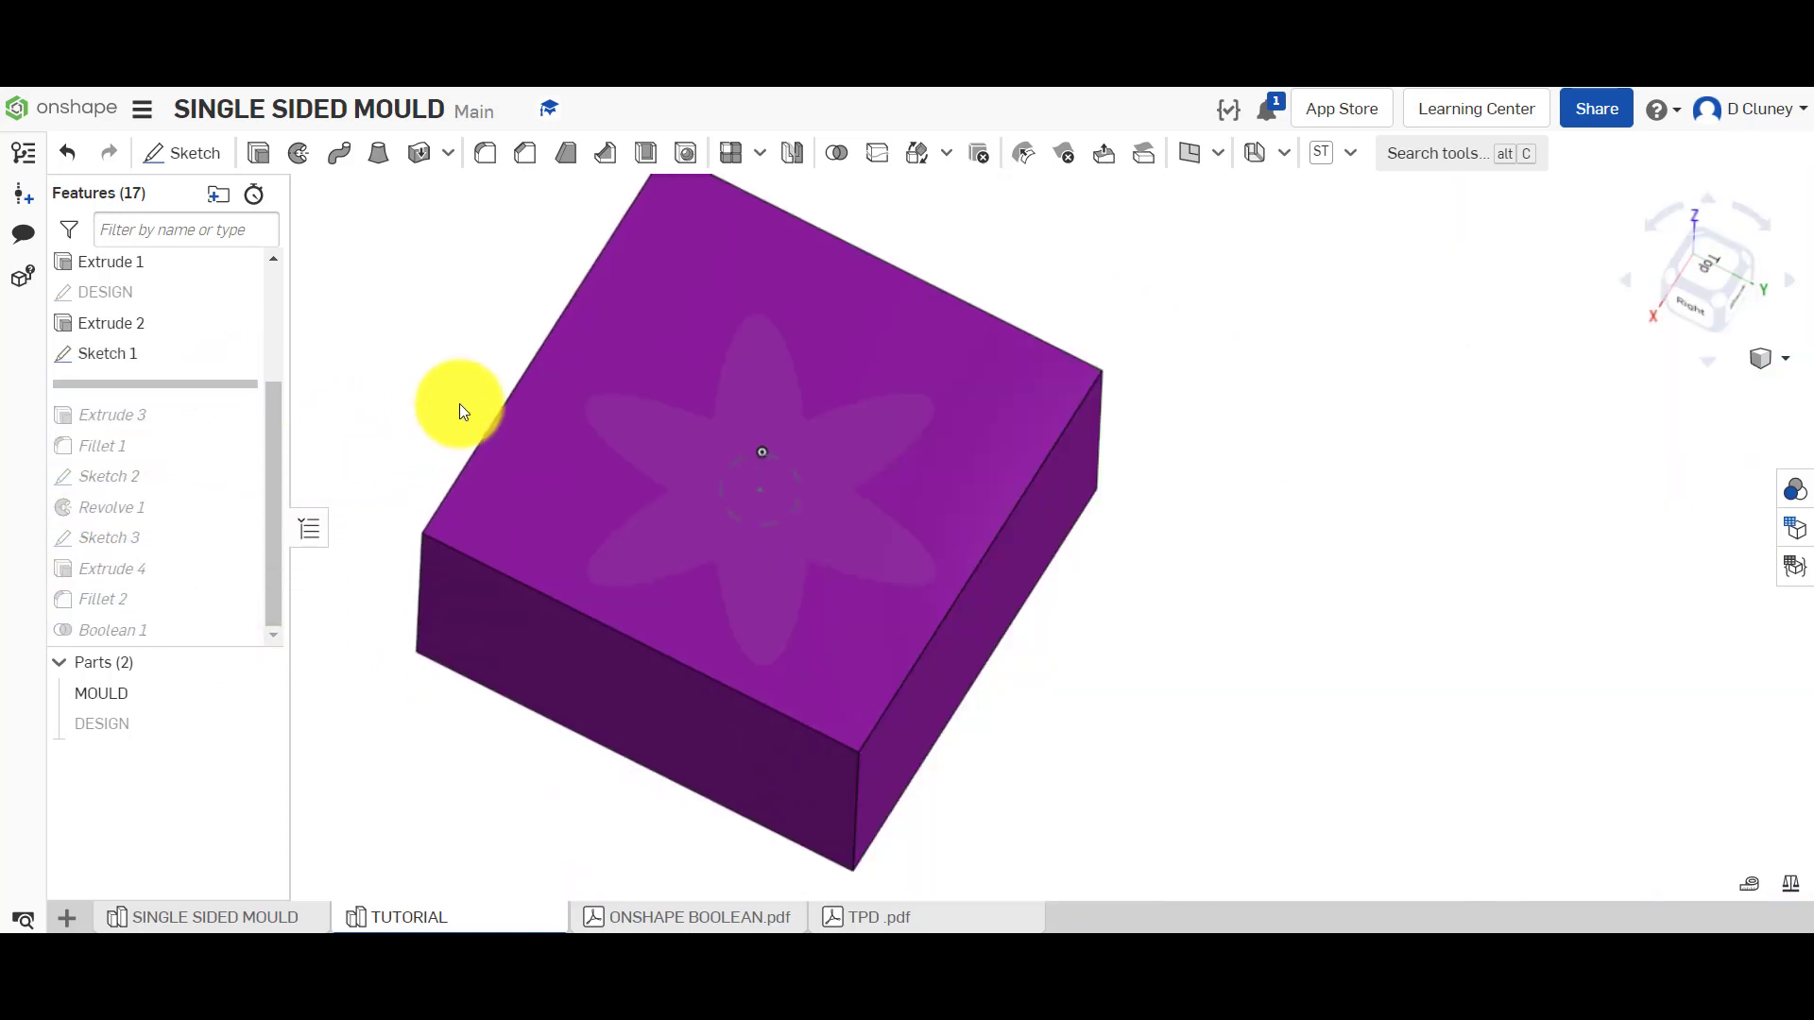
right_click_drag(1258, 276, 1234, 236)
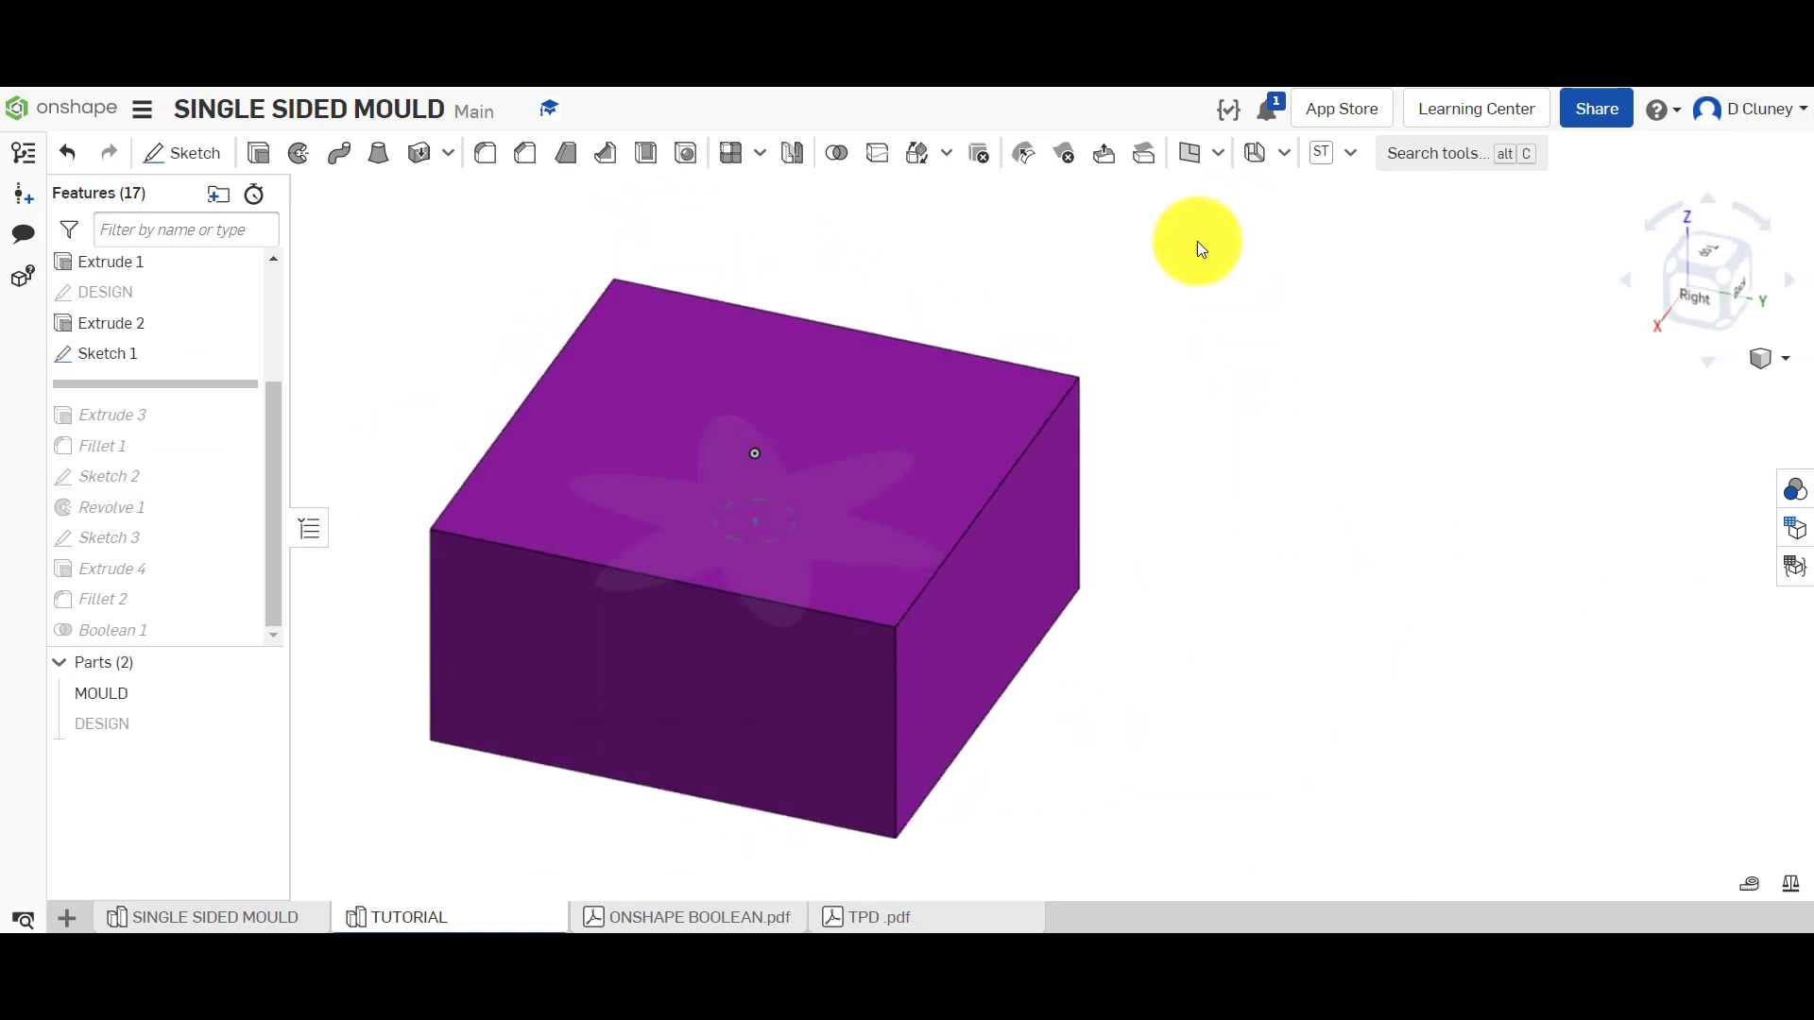
left_click(262, 696)
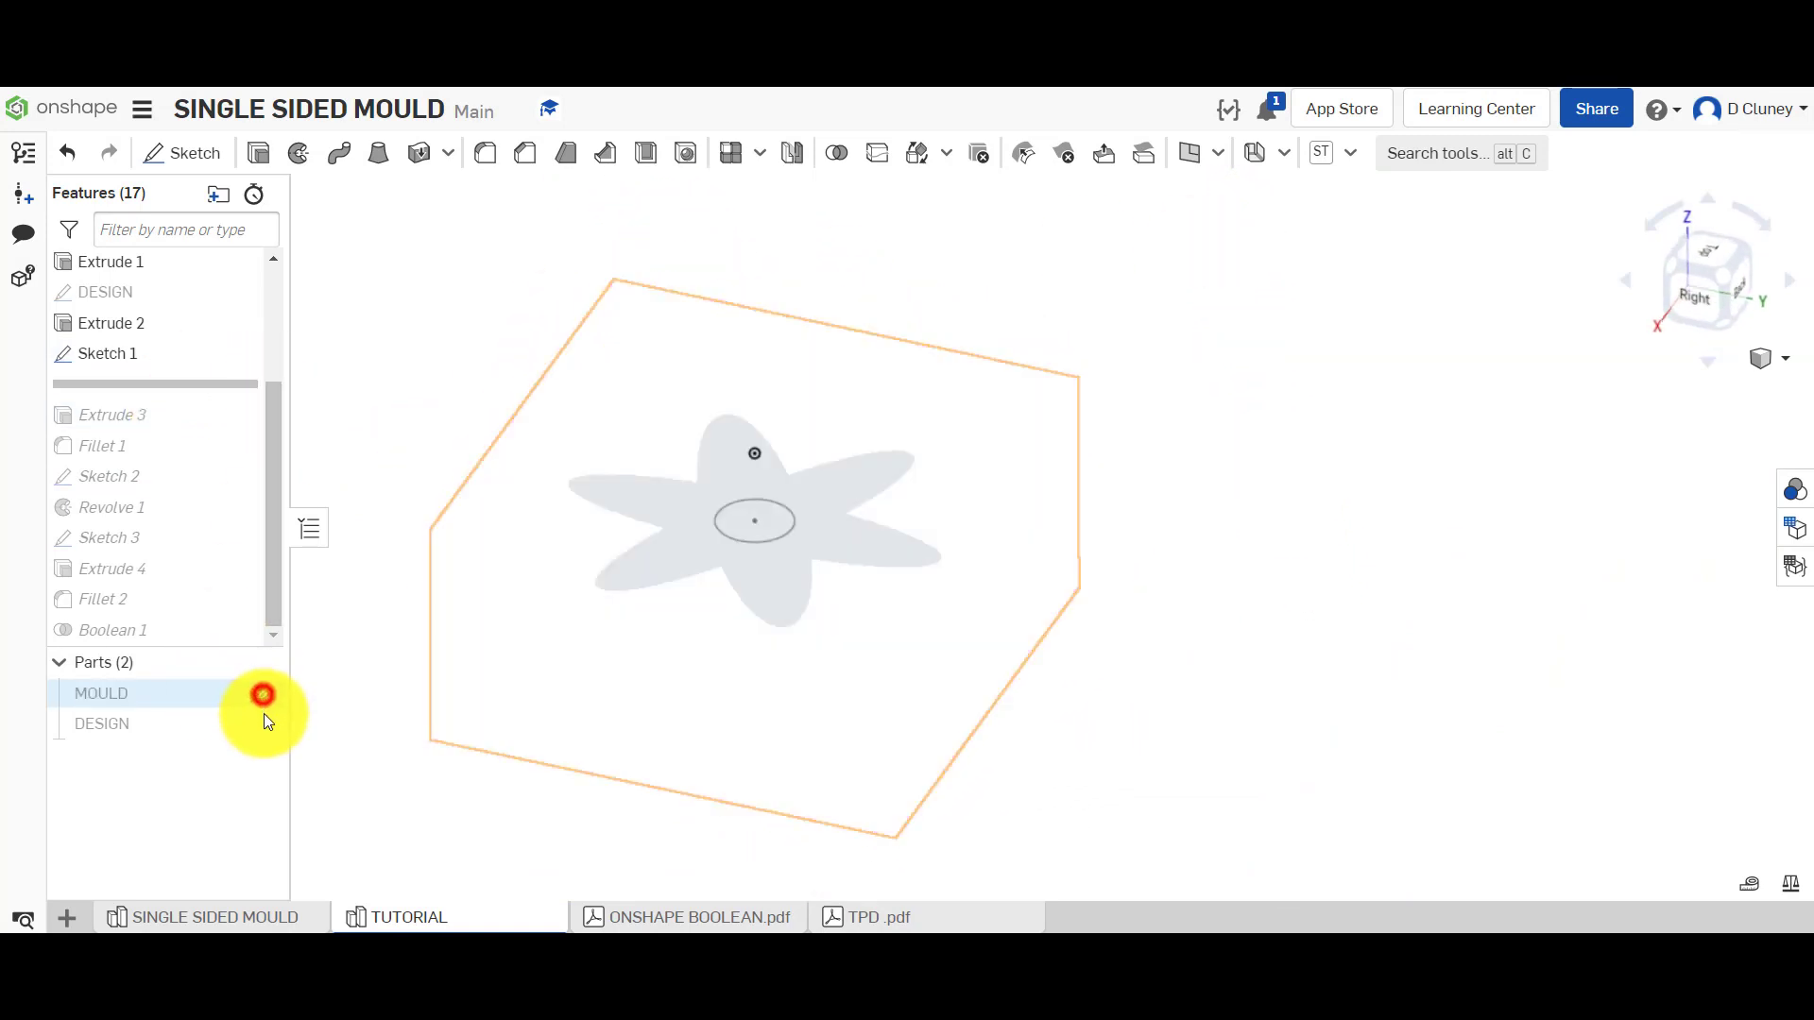
right_click_drag(519, 652, 506, 391)
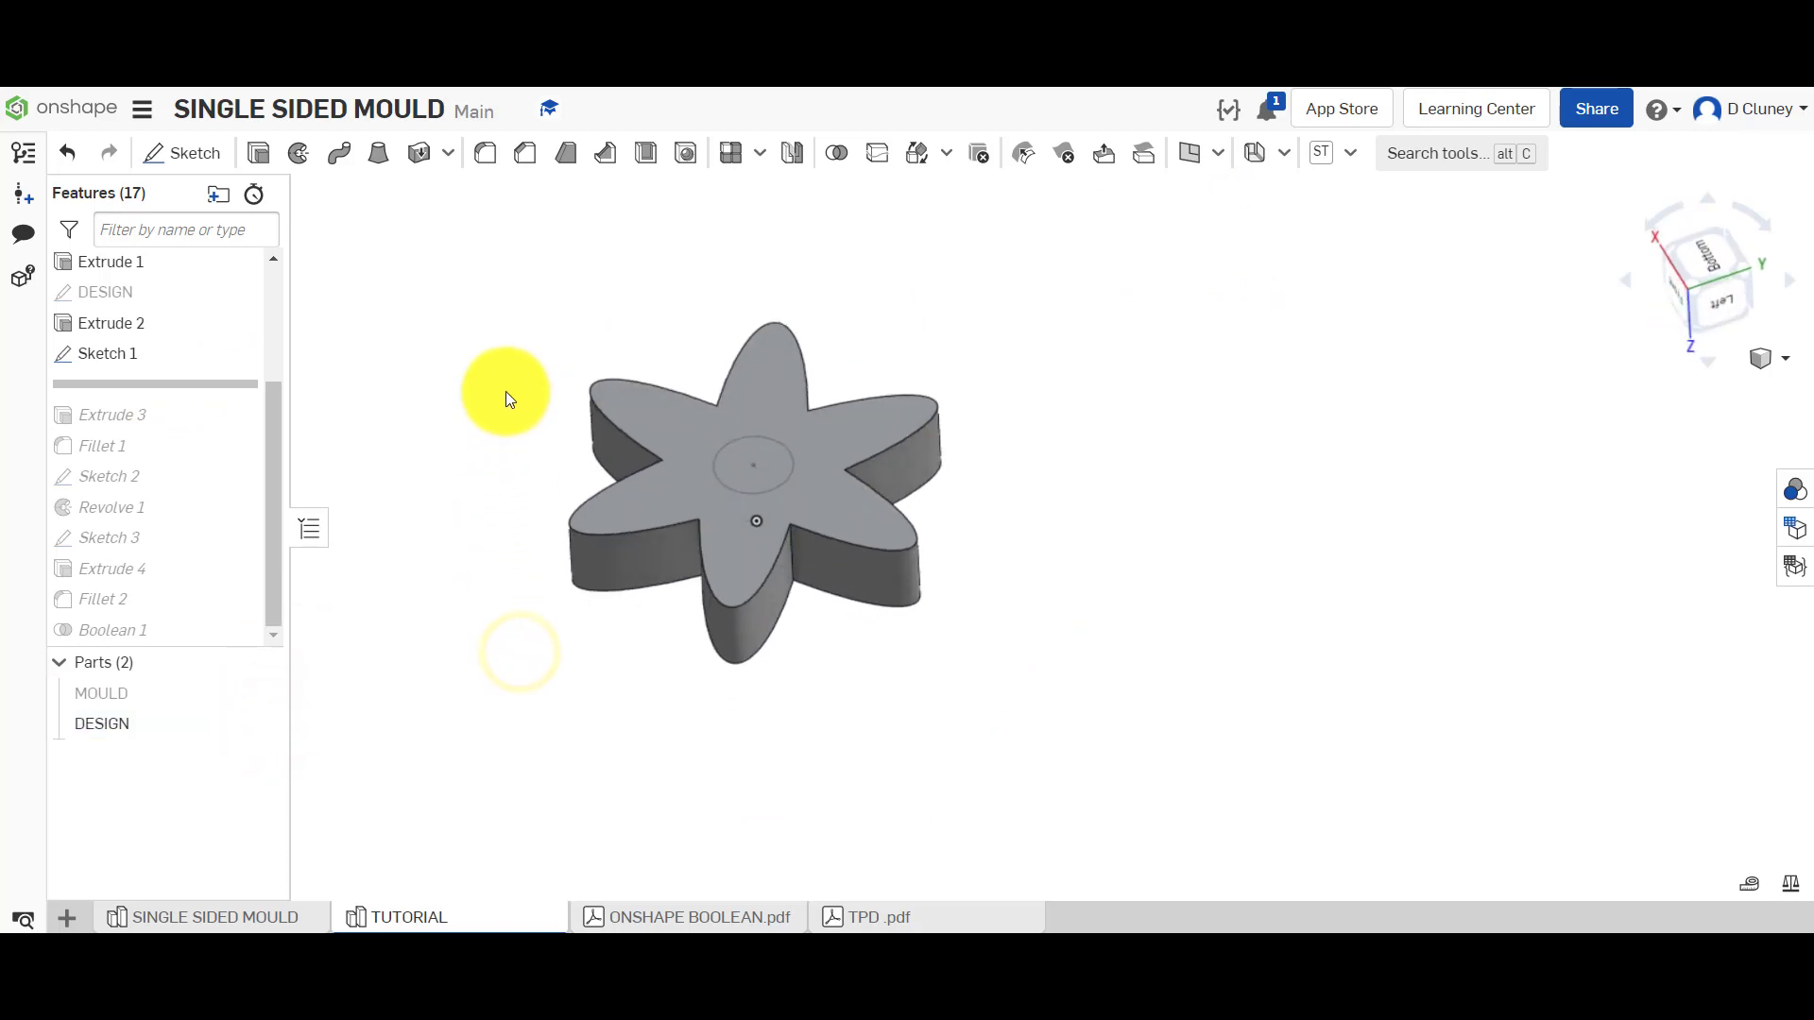
Move the rollback point to just after Extrude 3 and set the central circle's diameter in Sketch 1 to 6 mm
left_click_drag(217, 388, 225, 437)
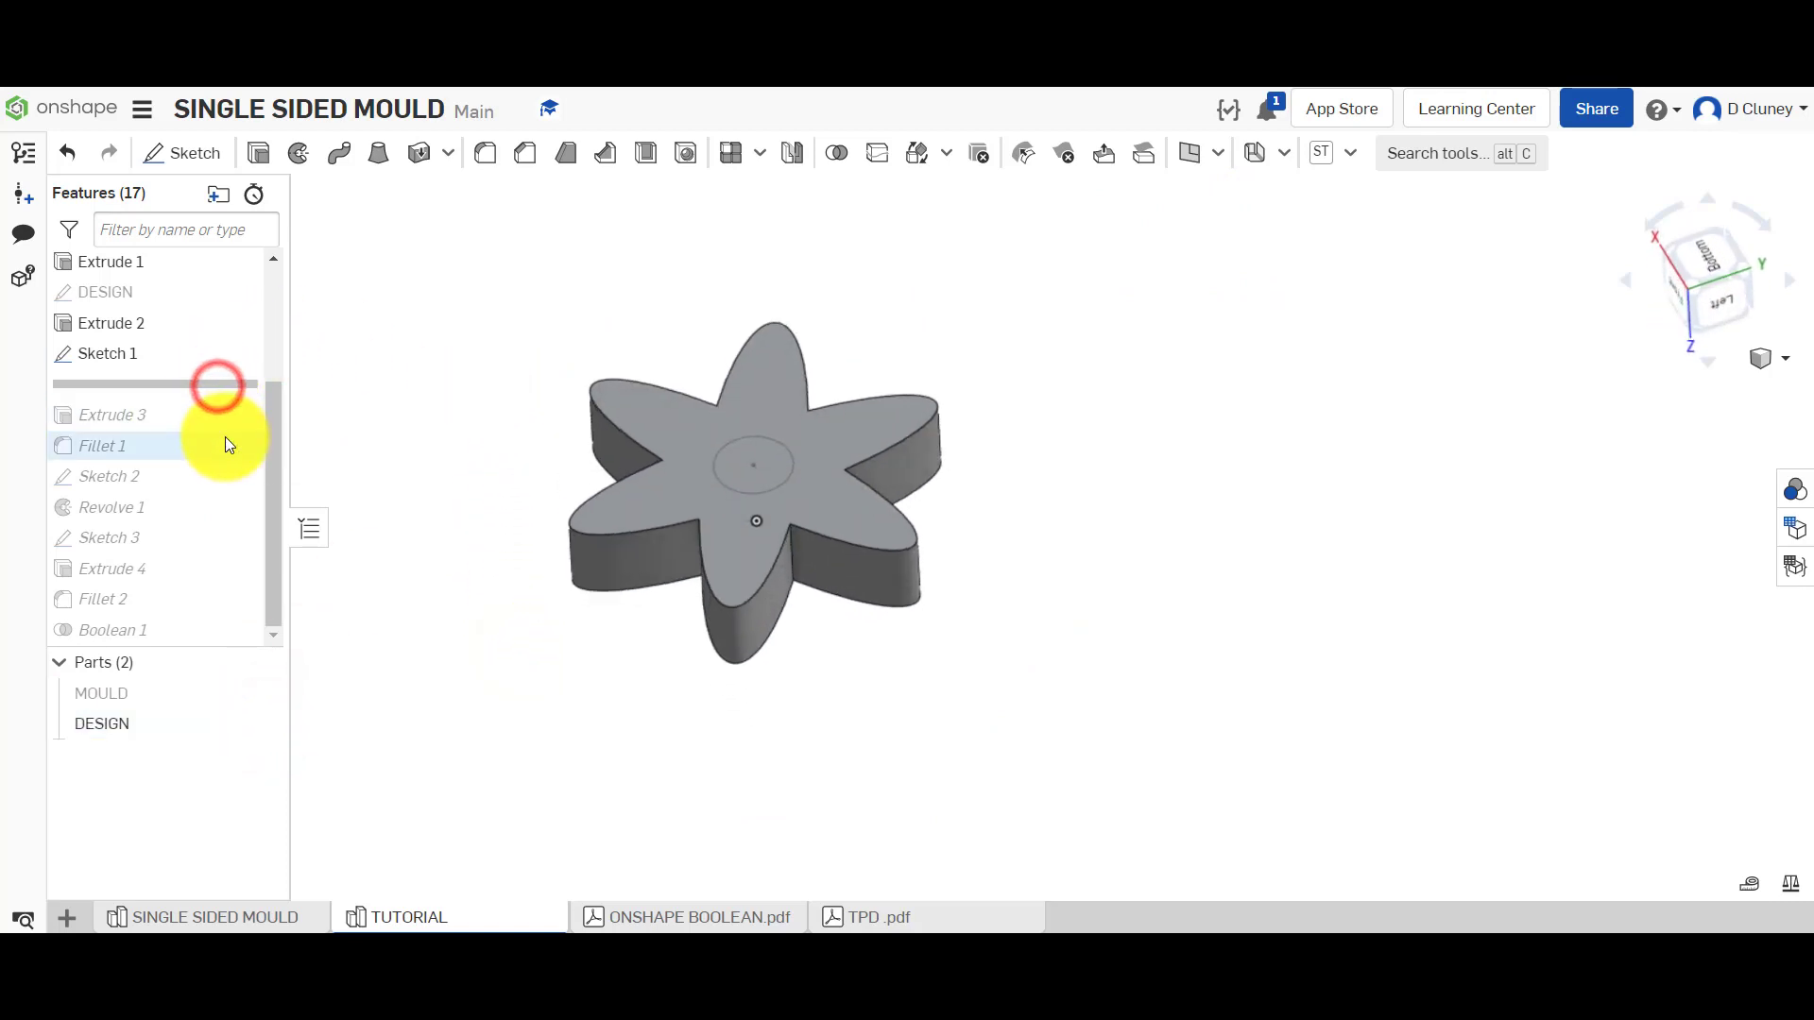
right_click(121, 359)
left_click(182, 405)
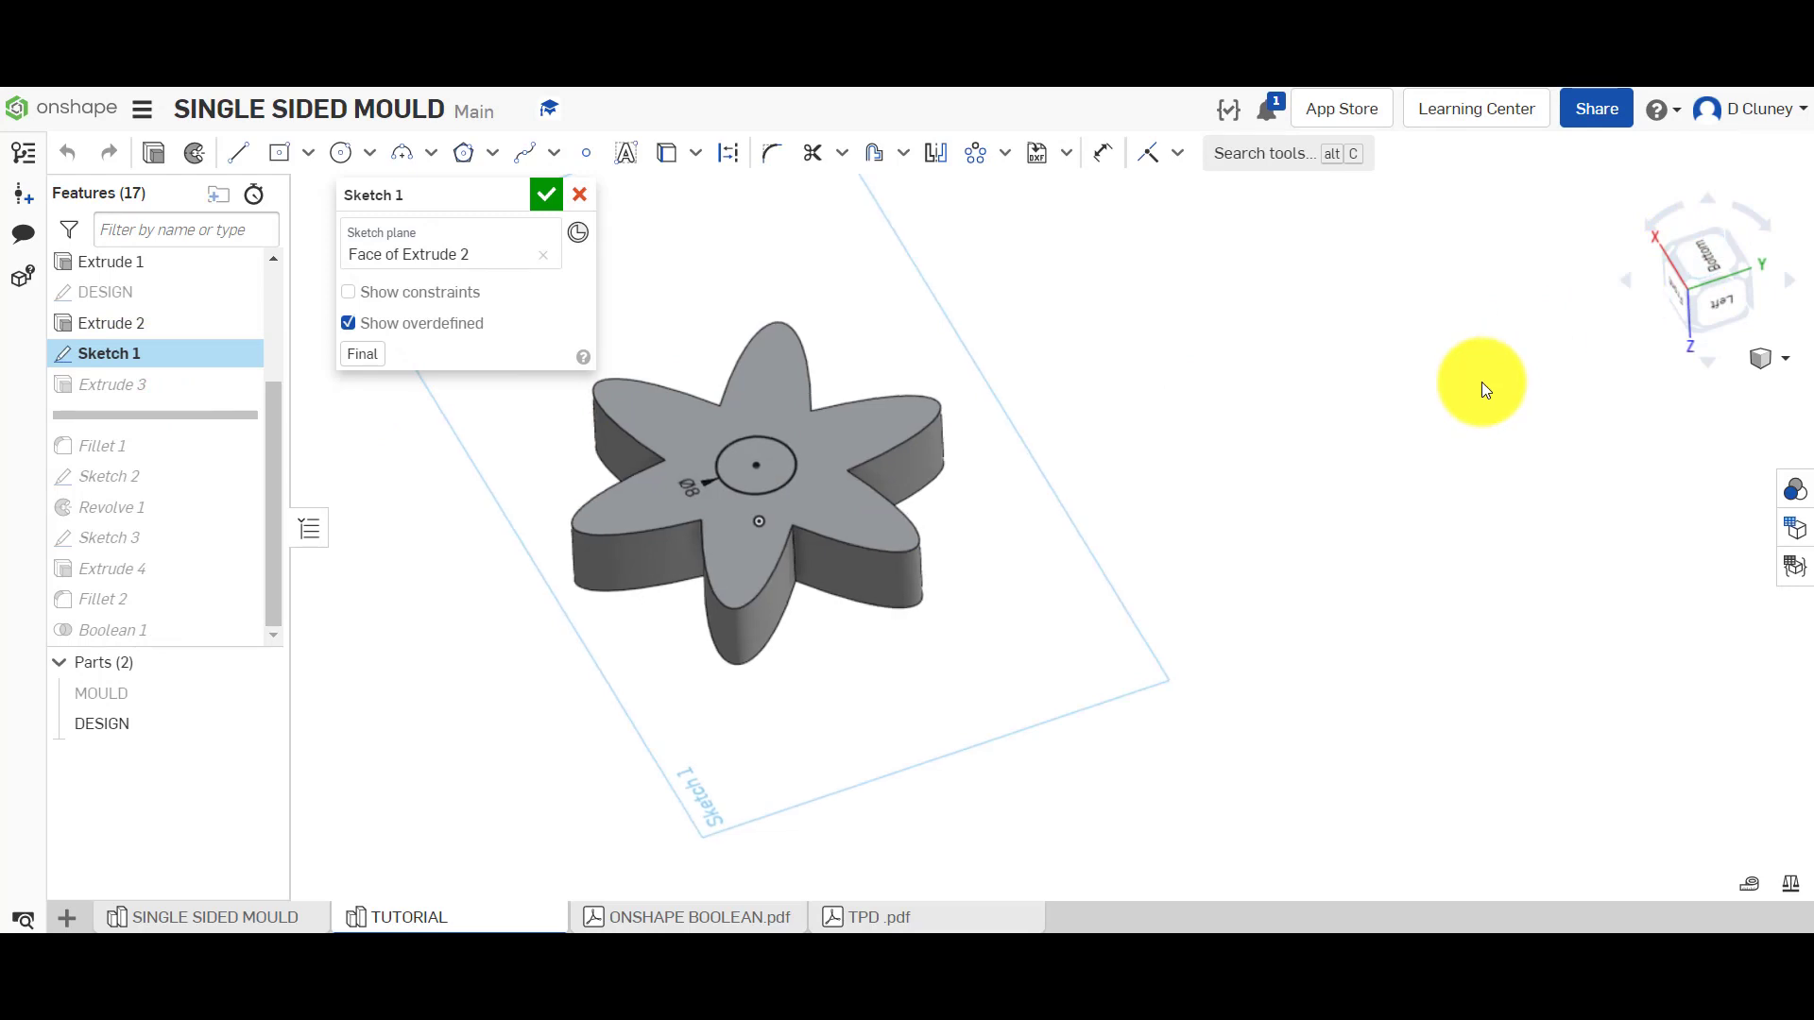
key("n")
scroll(1073, 535, "up", 4)
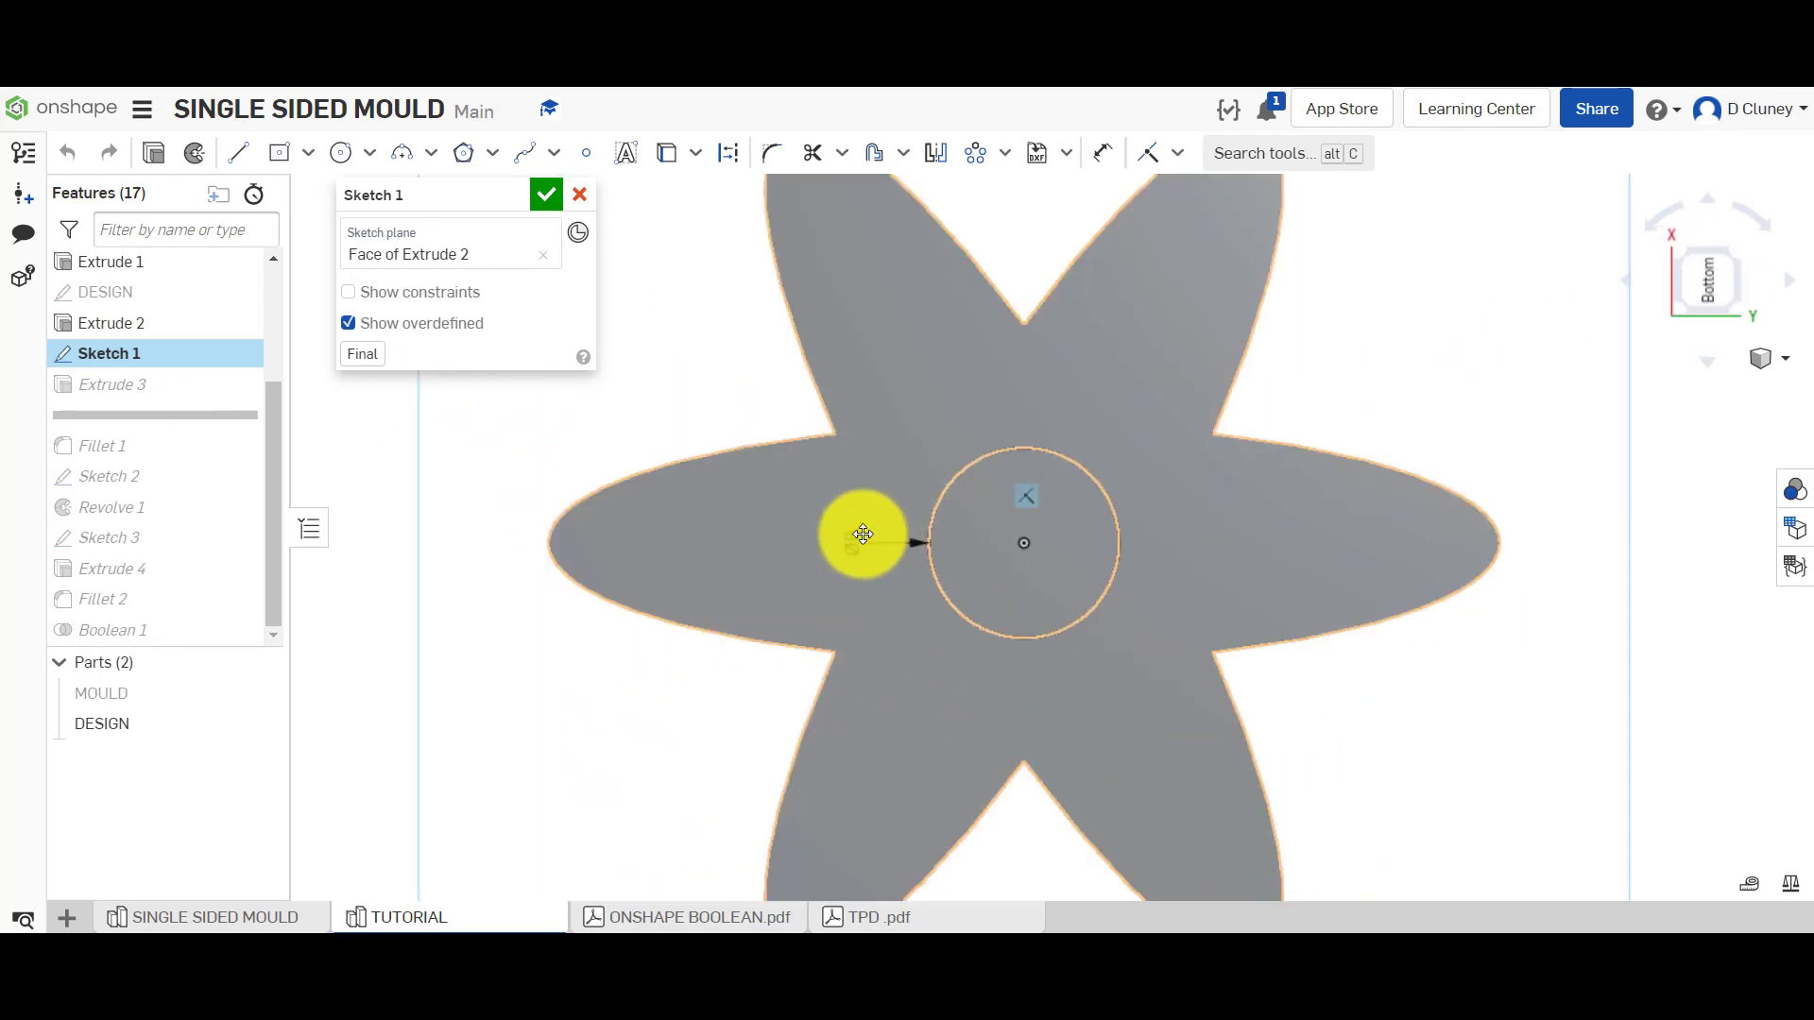
double_click(846, 535)
type("6")
key("Return")
left_click(546, 194)
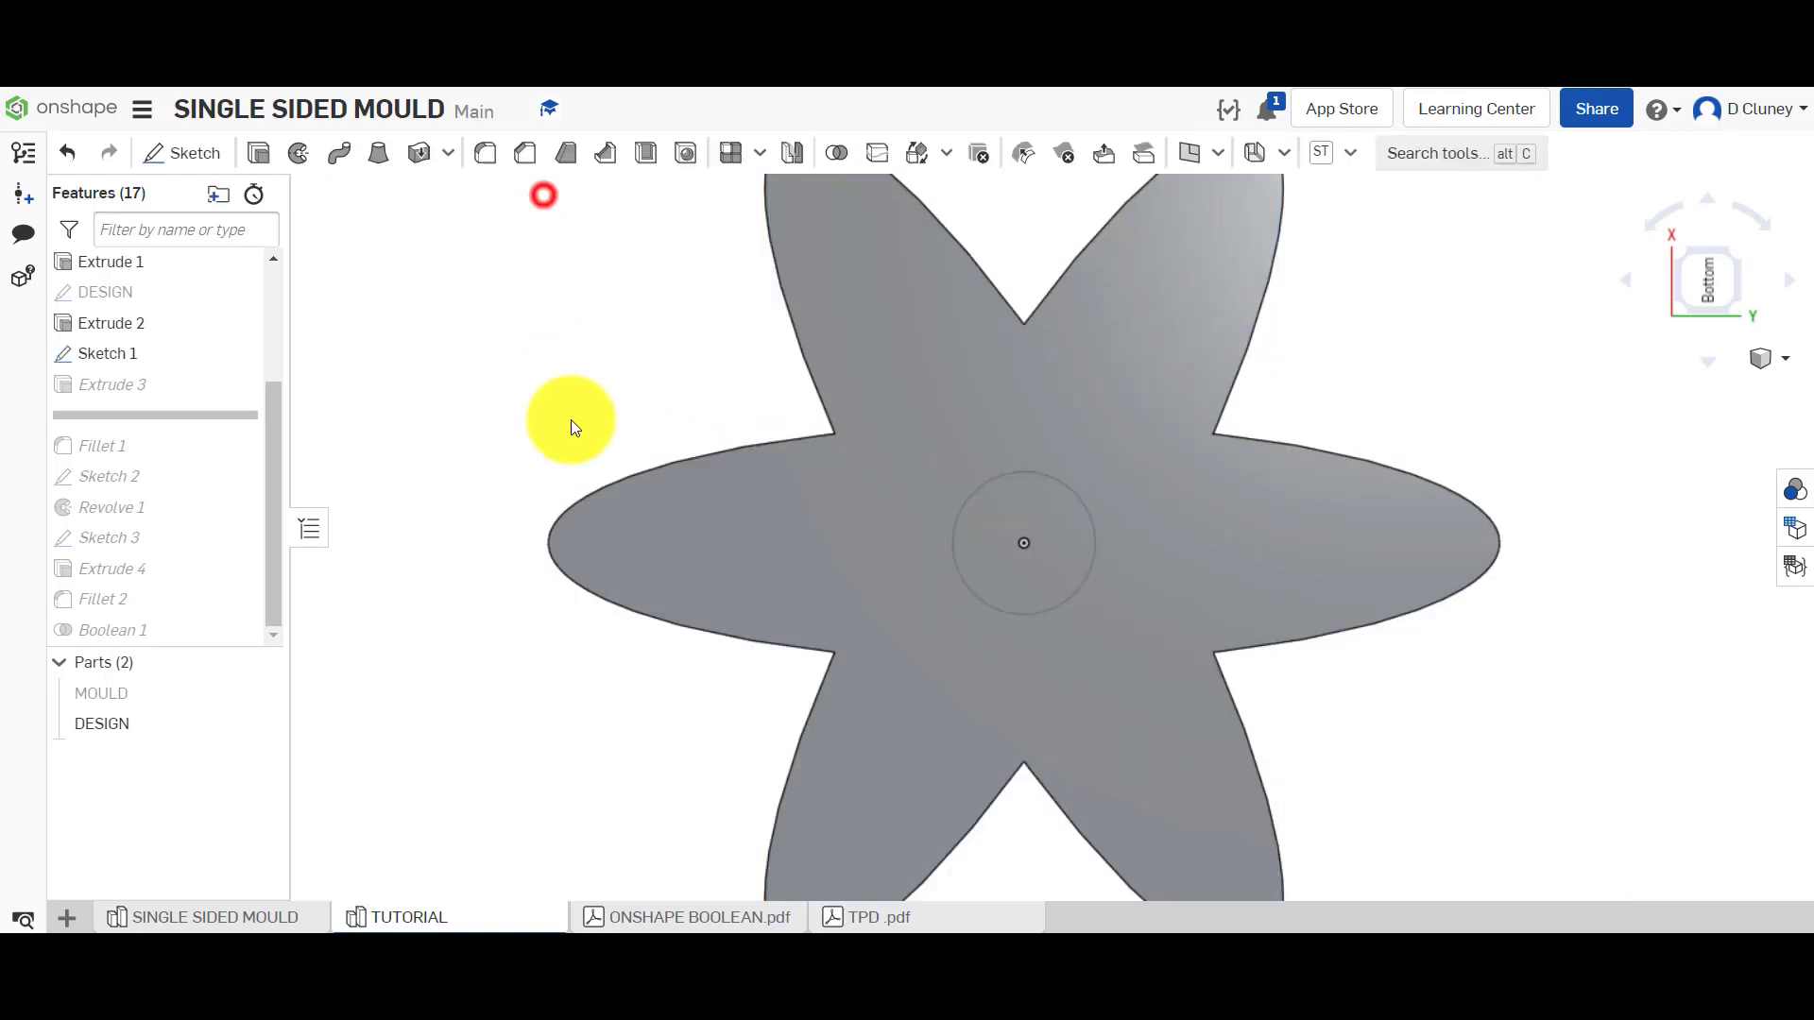
Fillet the inner floor edge of the central round recess with a 1 mm radius
right_click_drag(518, 458, 529, 388)
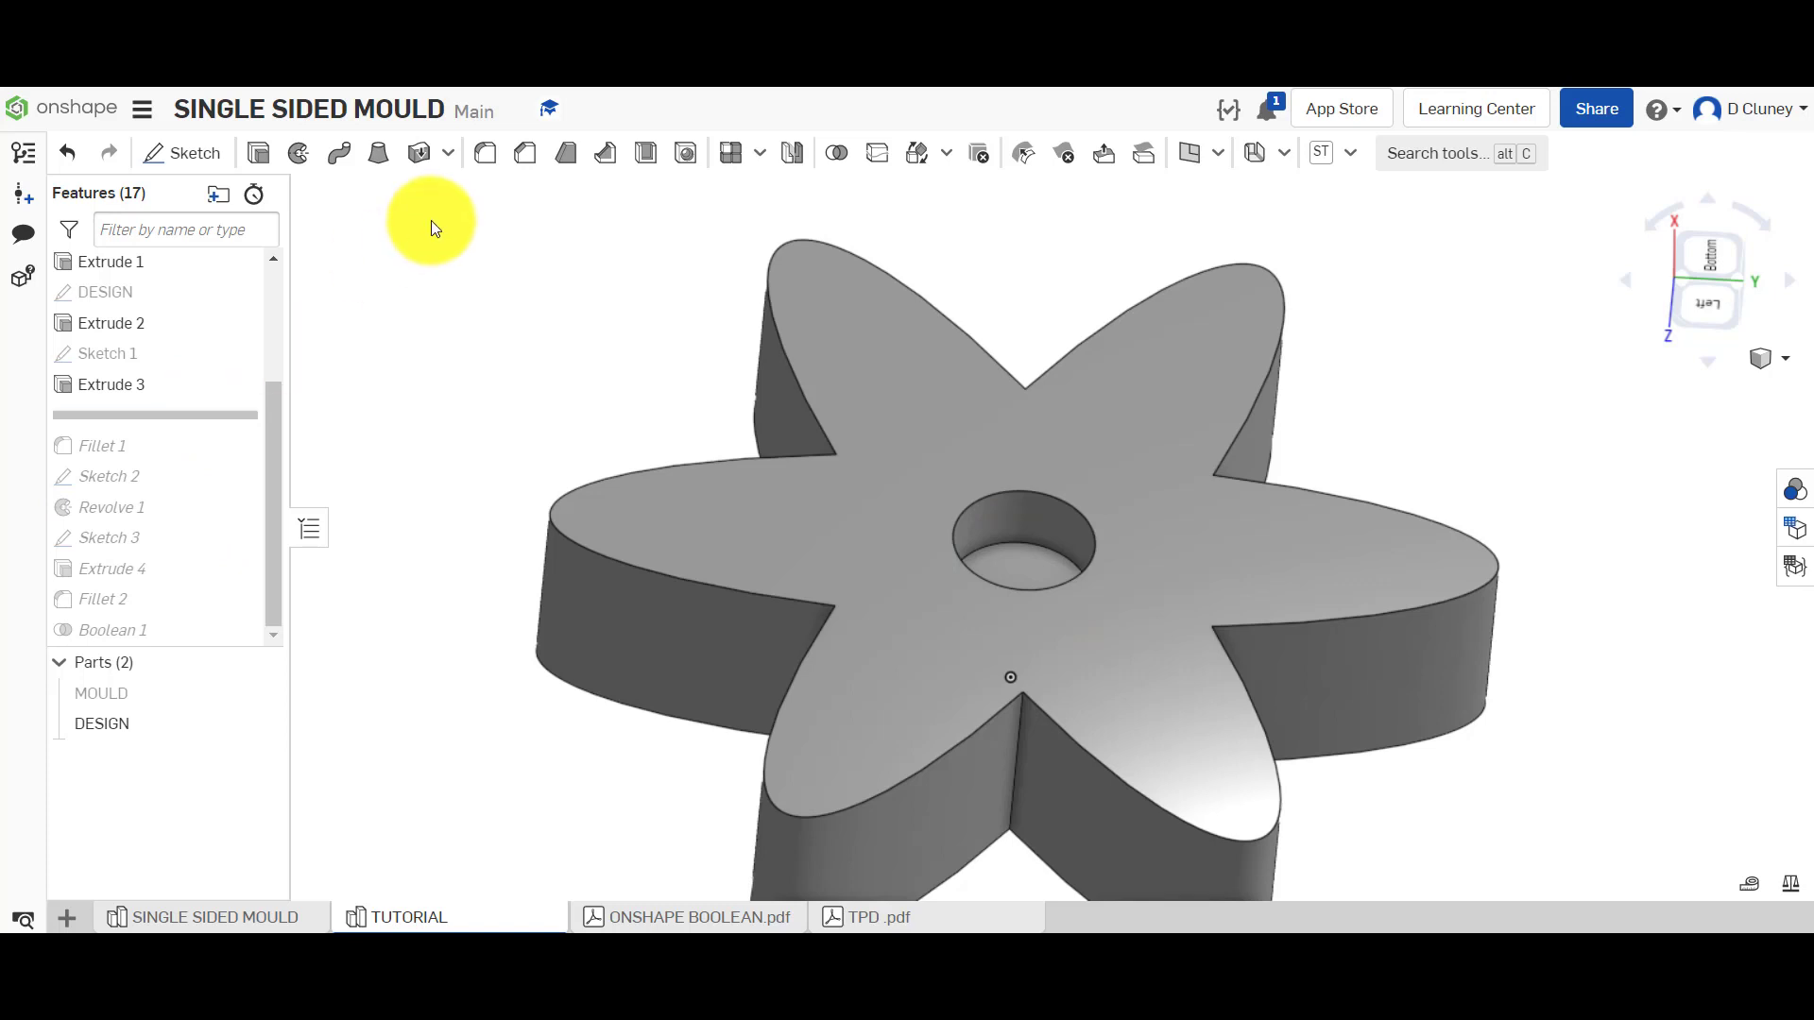
left_click(486, 157)
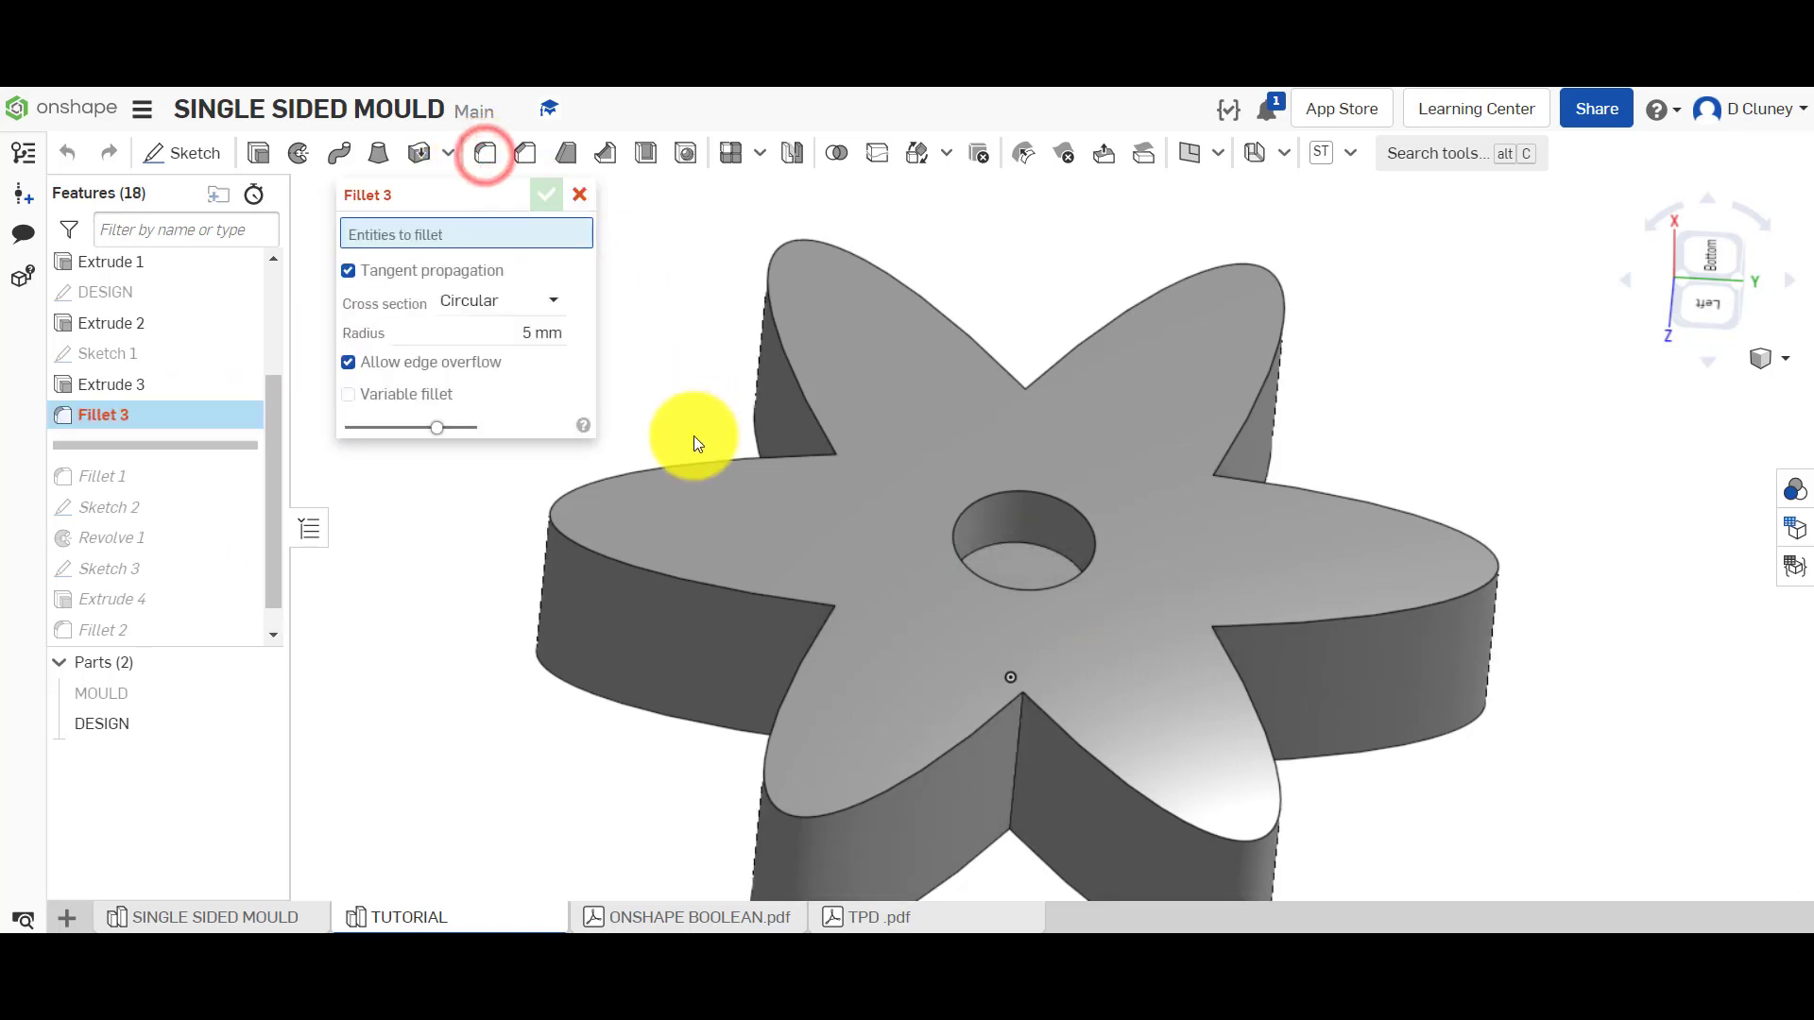
left_click(1062, 557)
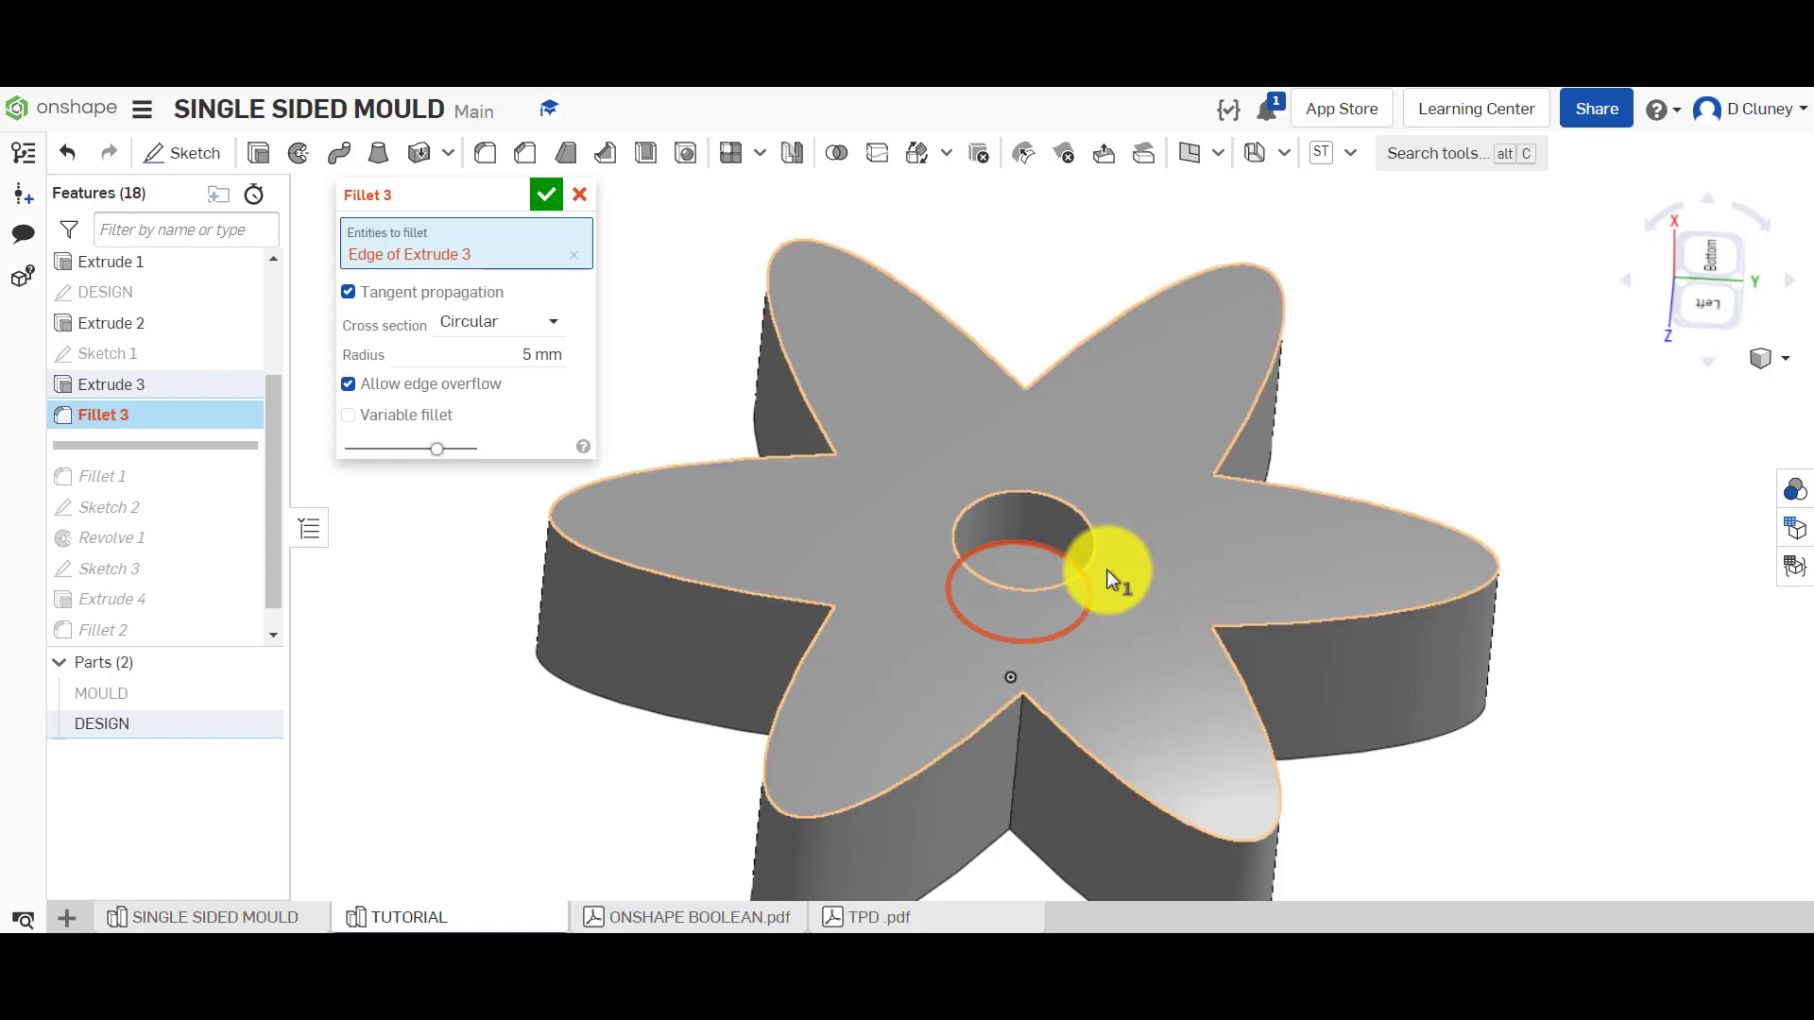
left_click(534, 354)
type("1")
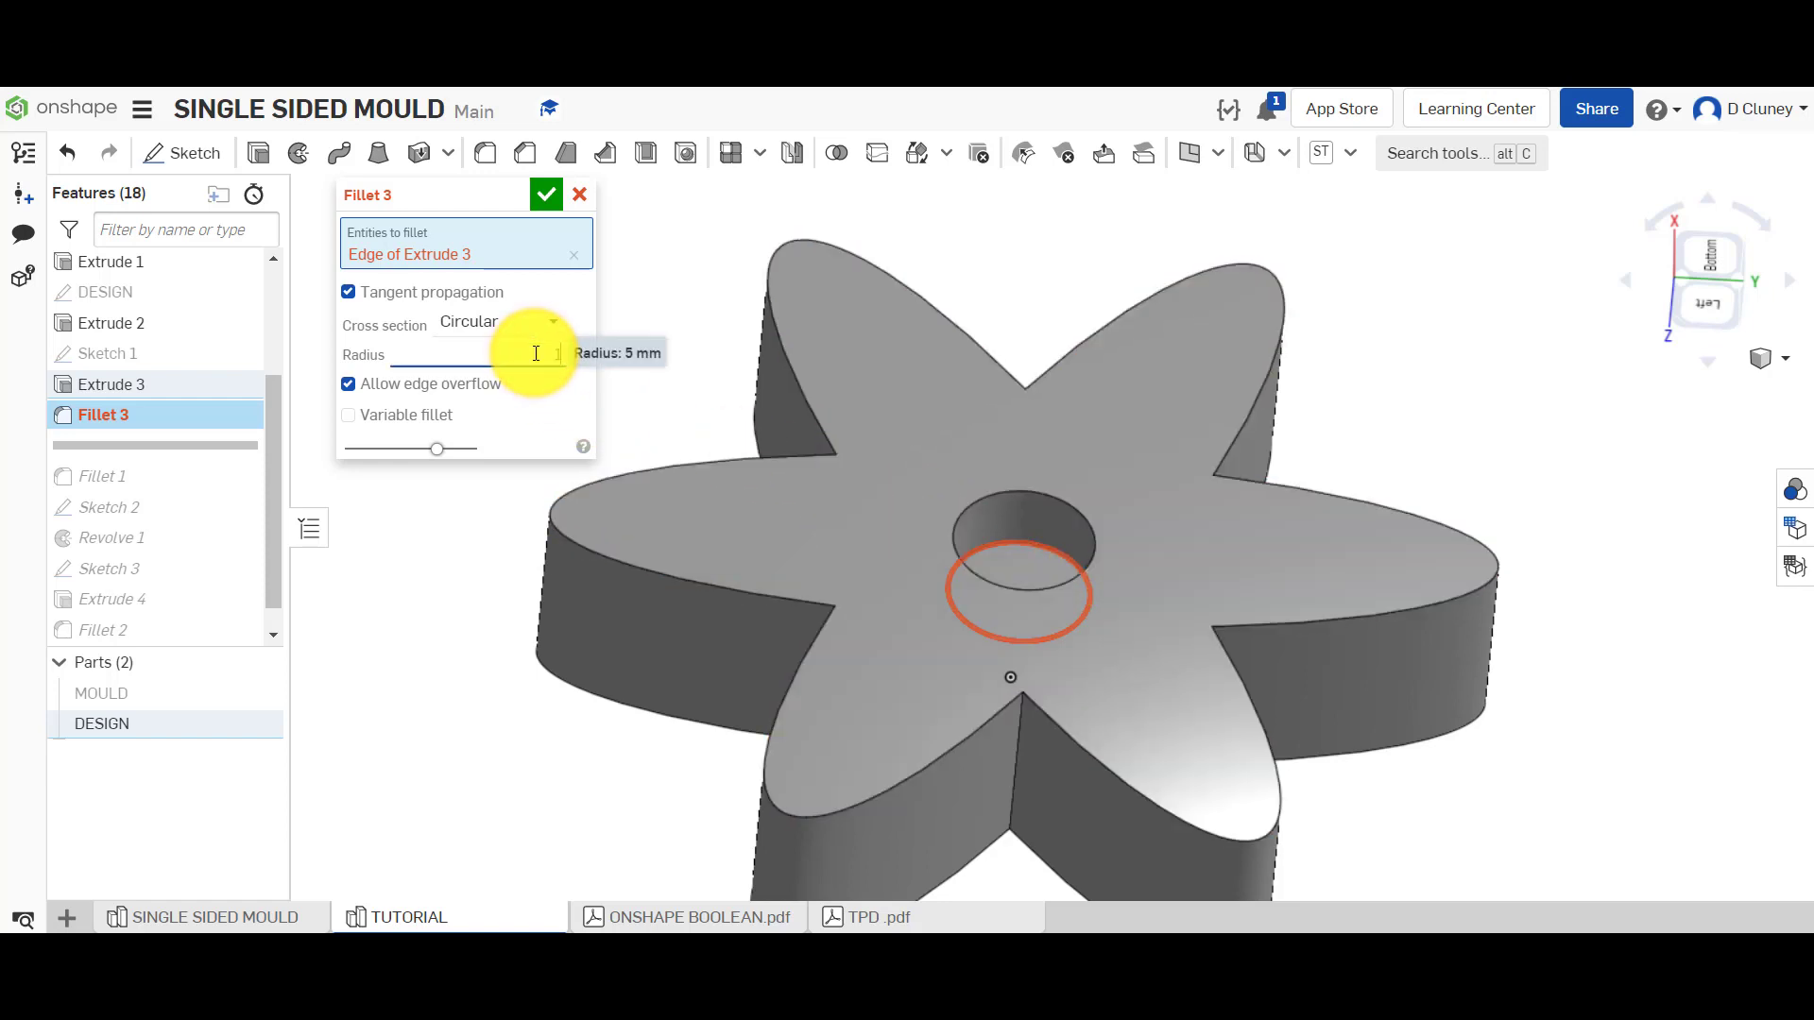
left_click(625, 333)
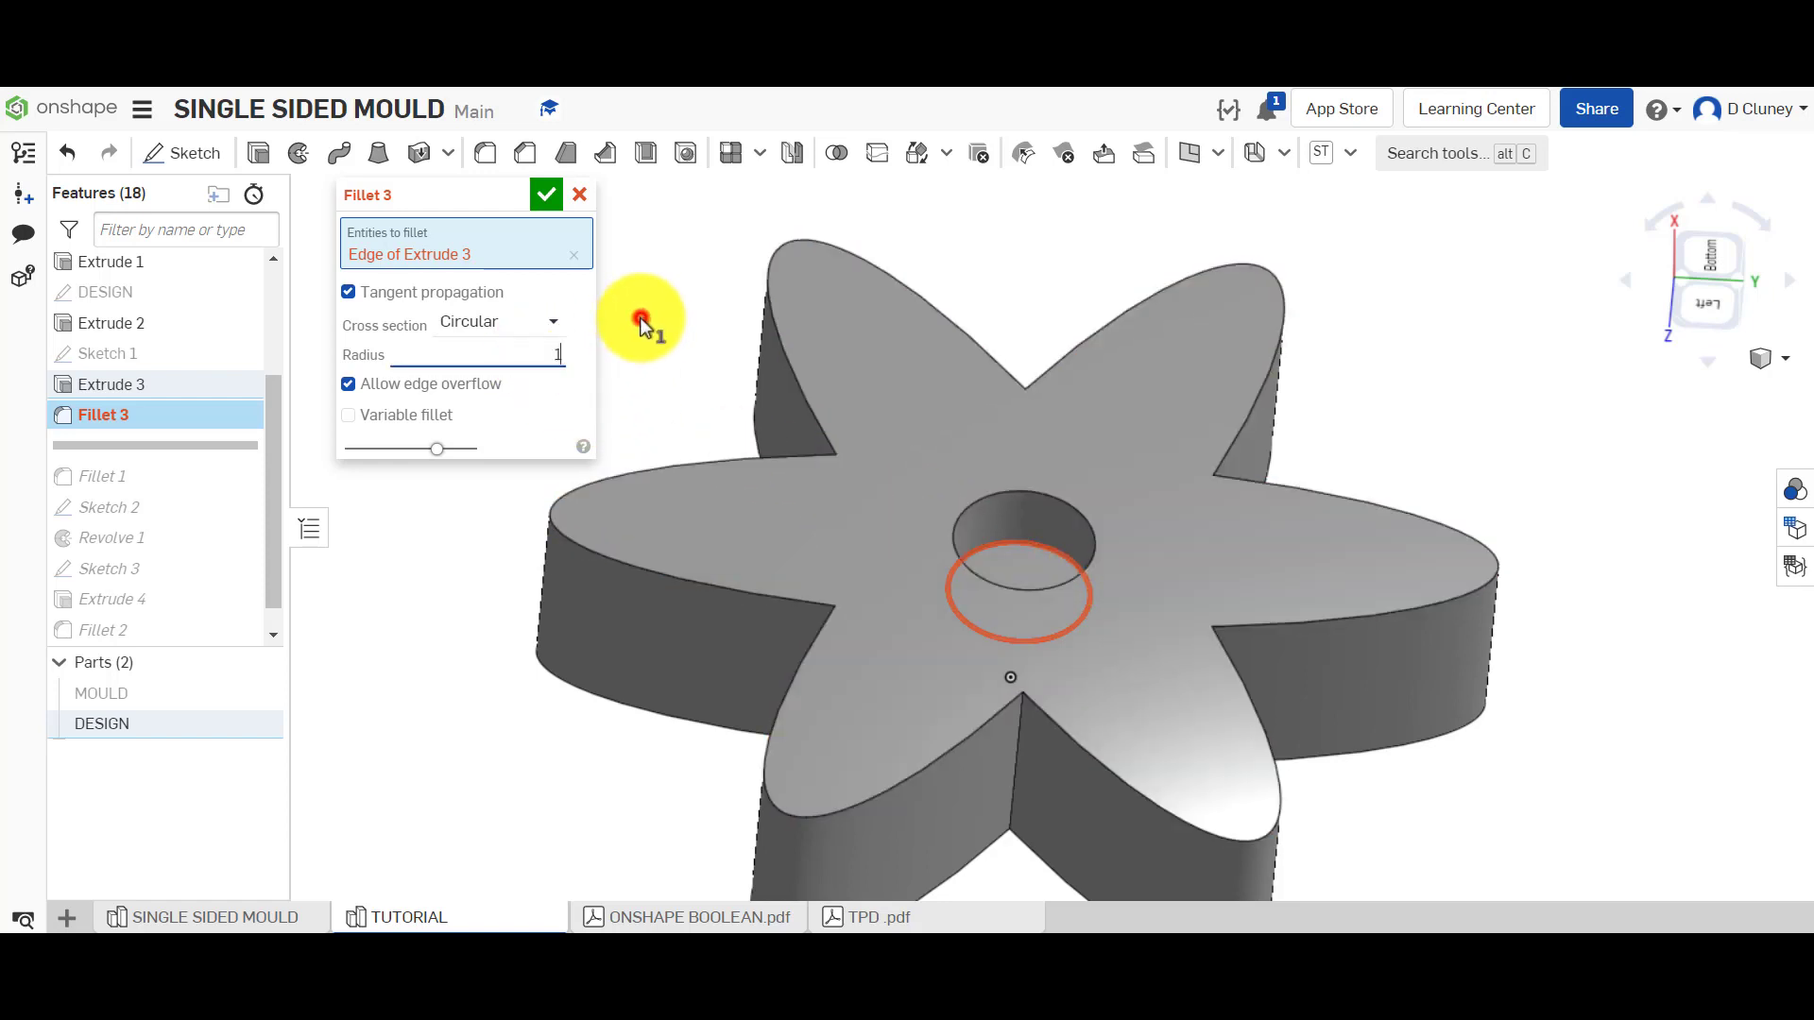
left_click(547, 198)
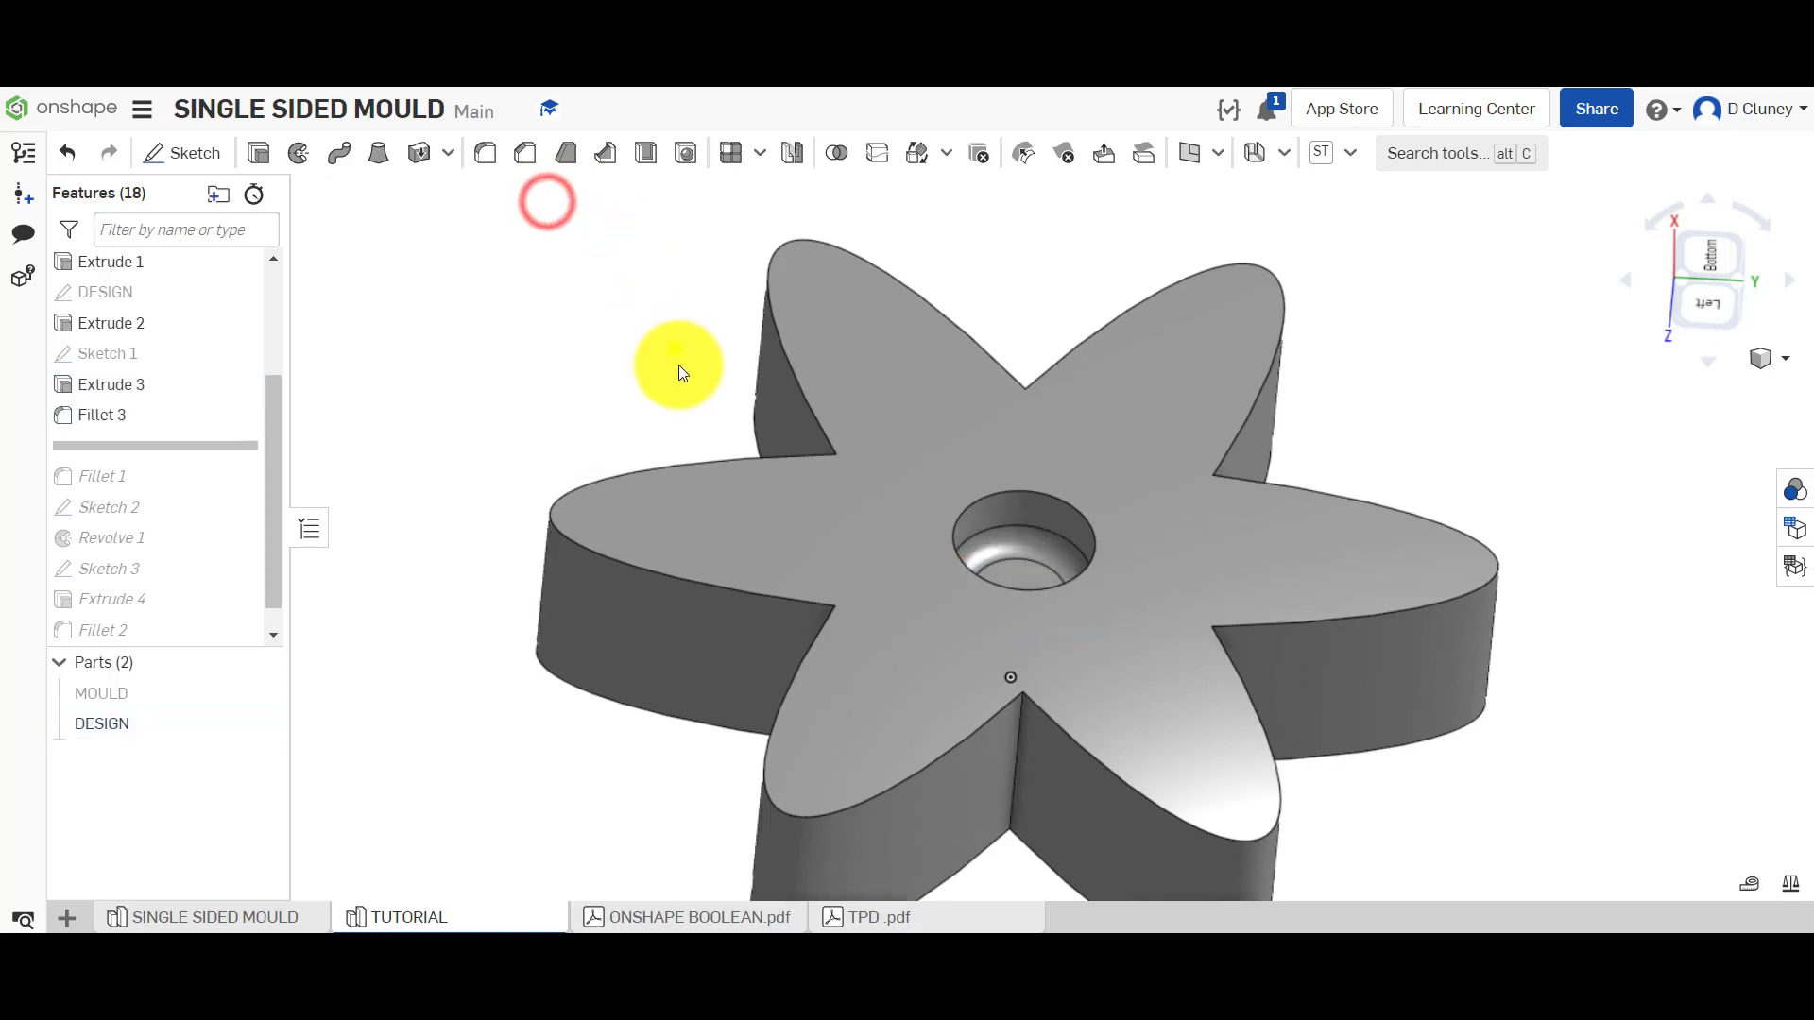
Roll the history forward past Fillet 1 and fillet the central recess's outer rim with a 1 mm radius
right_click_drag(677, 357, 355, 424)
left_click_drag(222, 444, 217, 485)
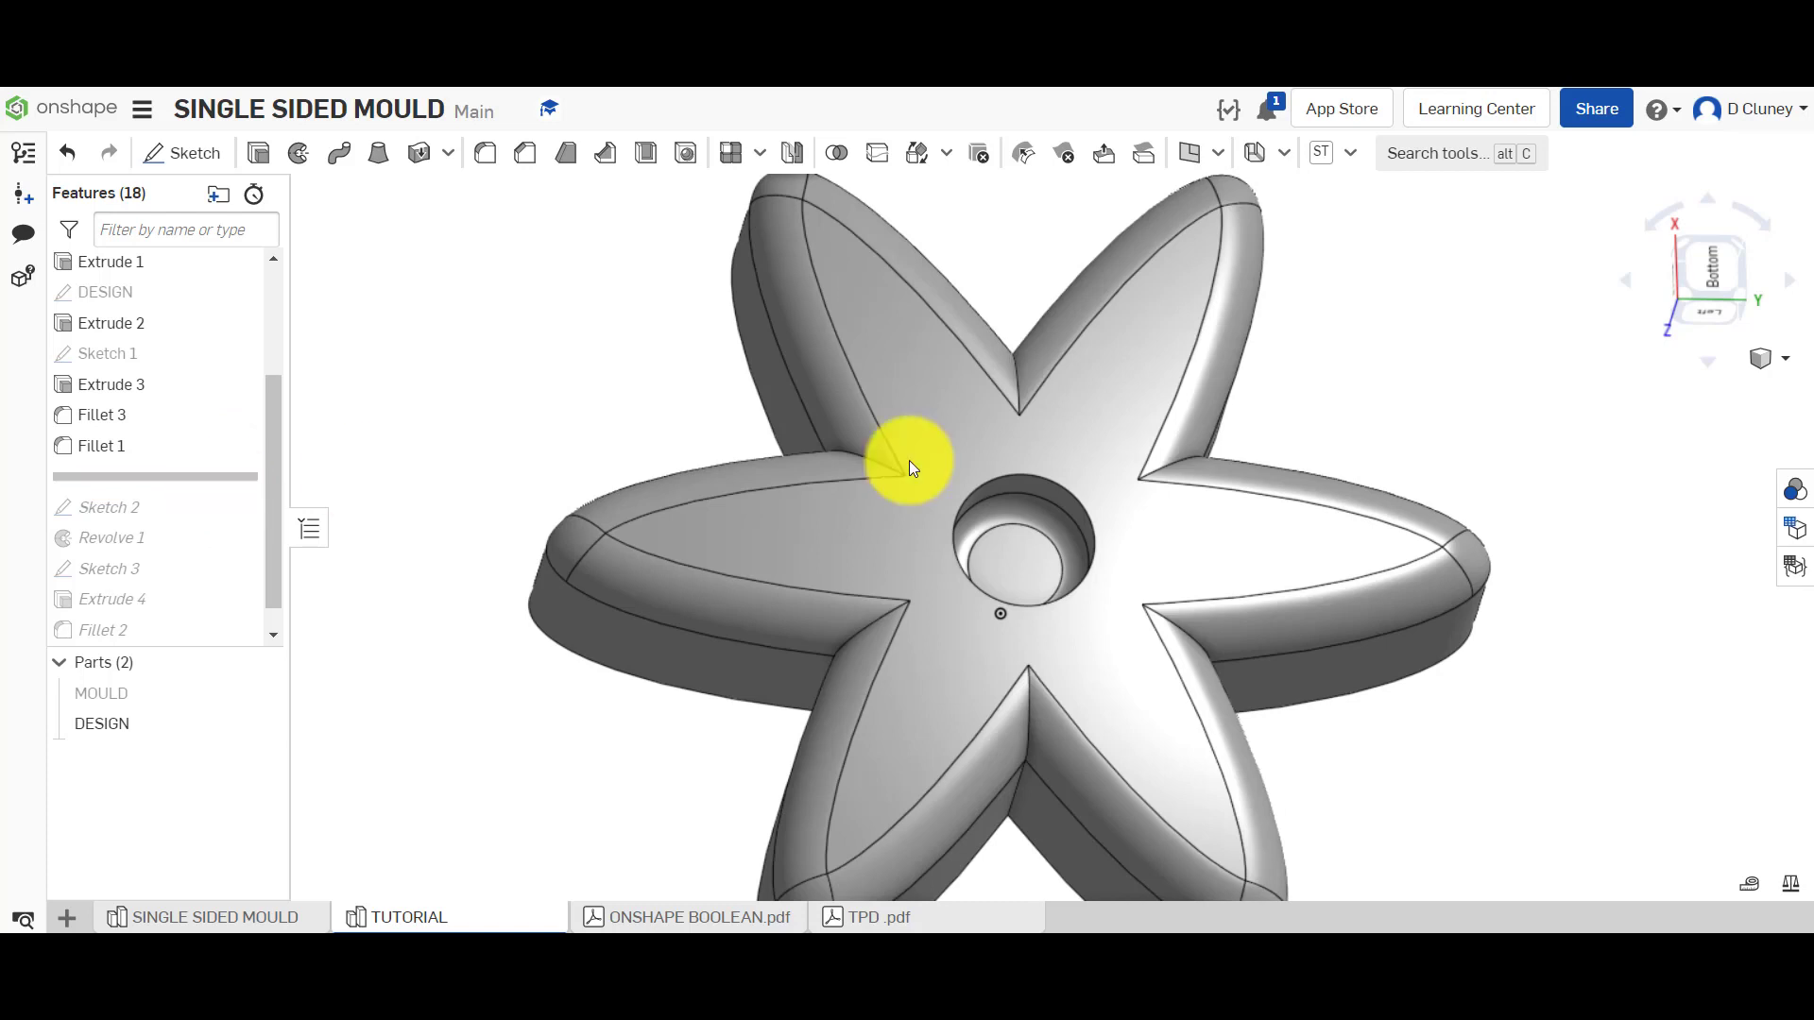
left_click(1028, 480)
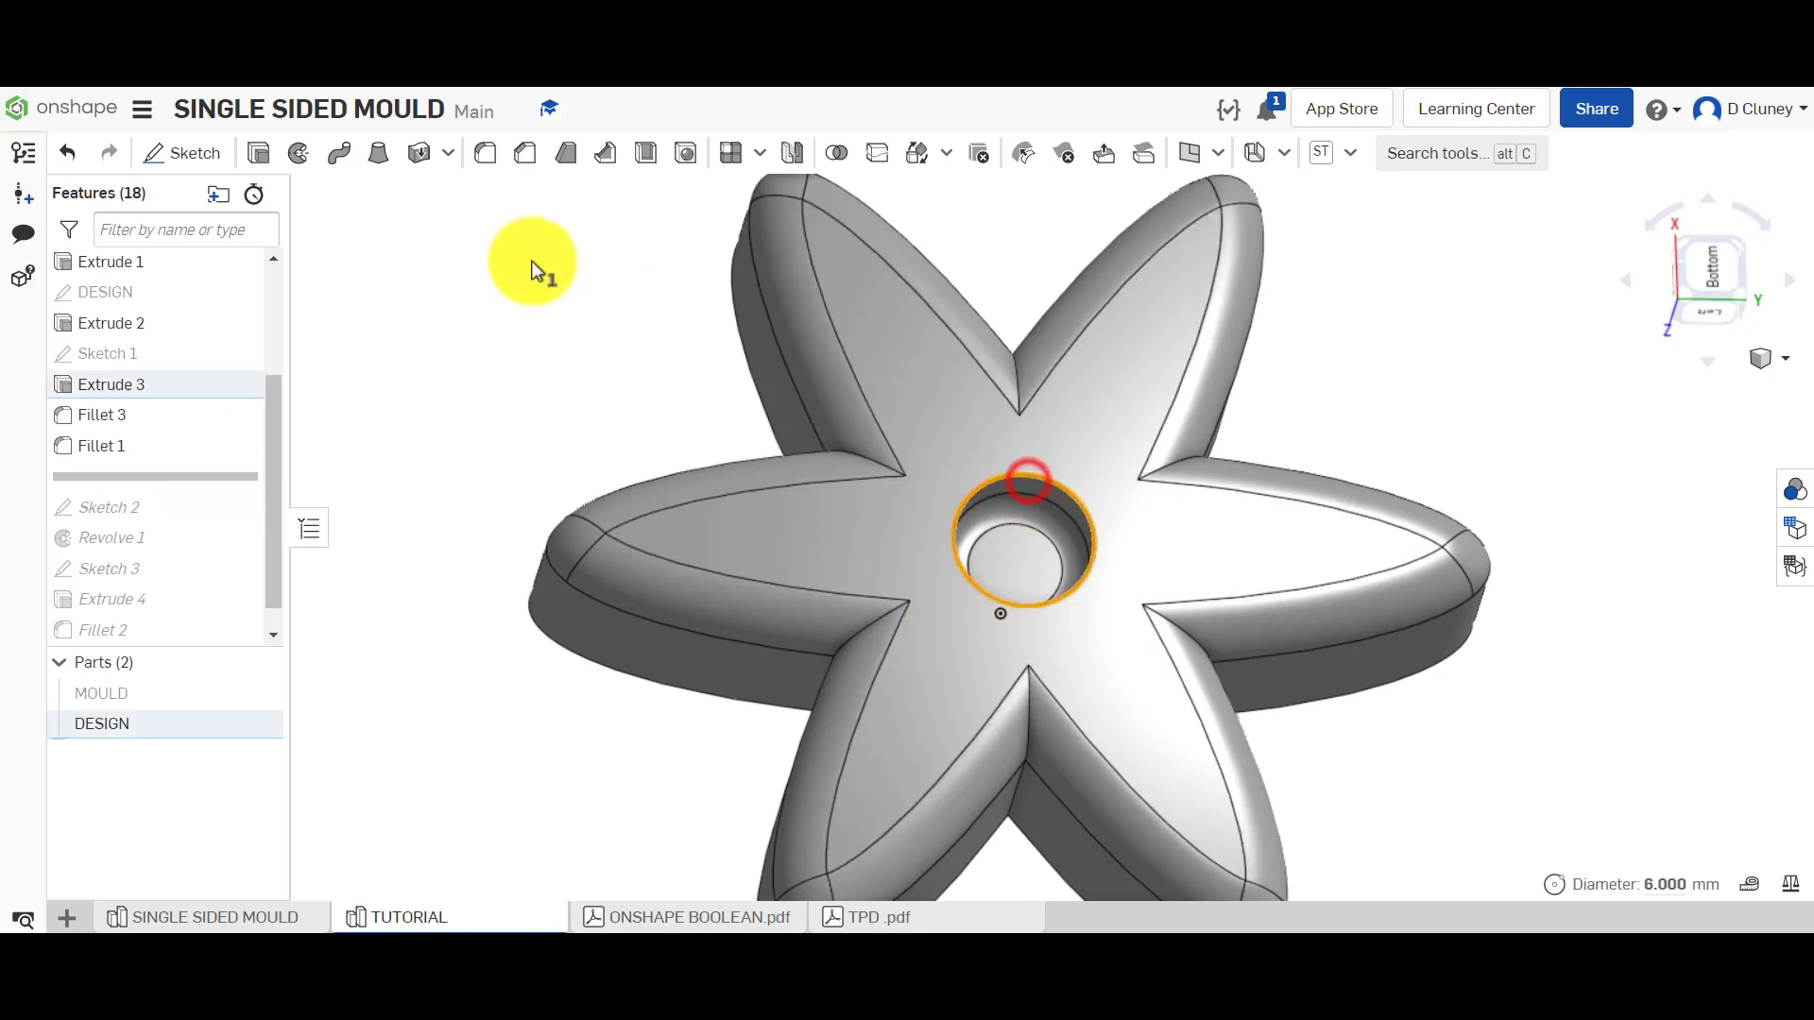
left_click(486, 153)
left_click(523, 357)
type("1")
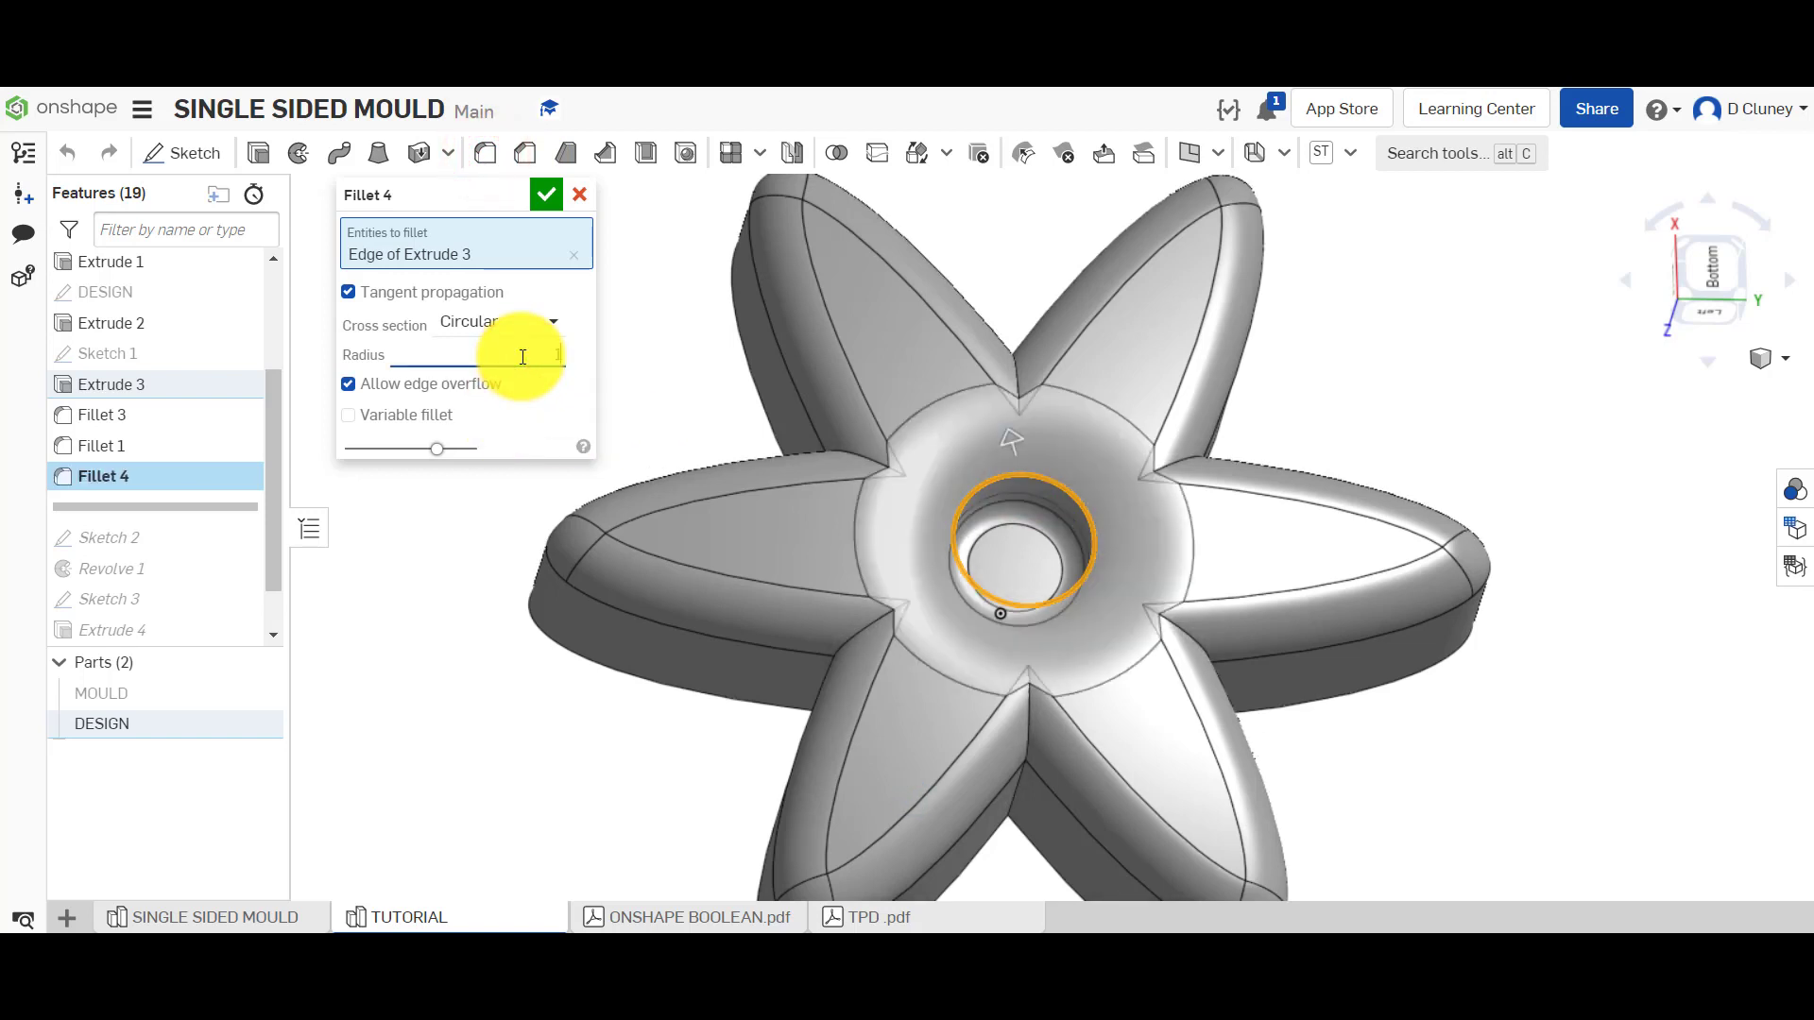
key("Return")
Roll the feature history forward to the end, past Boolean 1
mouse_move(615, 410)
right_mouse_down()
mouse_move(619, 497)
mouse_move(614, 412)
right_mouse_up()
left_click_drag(208, 511, 220, 571)
scroll(399, 493, "up", 3)
scroll(399, 489, "down", 3)
left_click_drag(215, 578, 213, 621)
left_click_drag(272, 527, 208, 646)
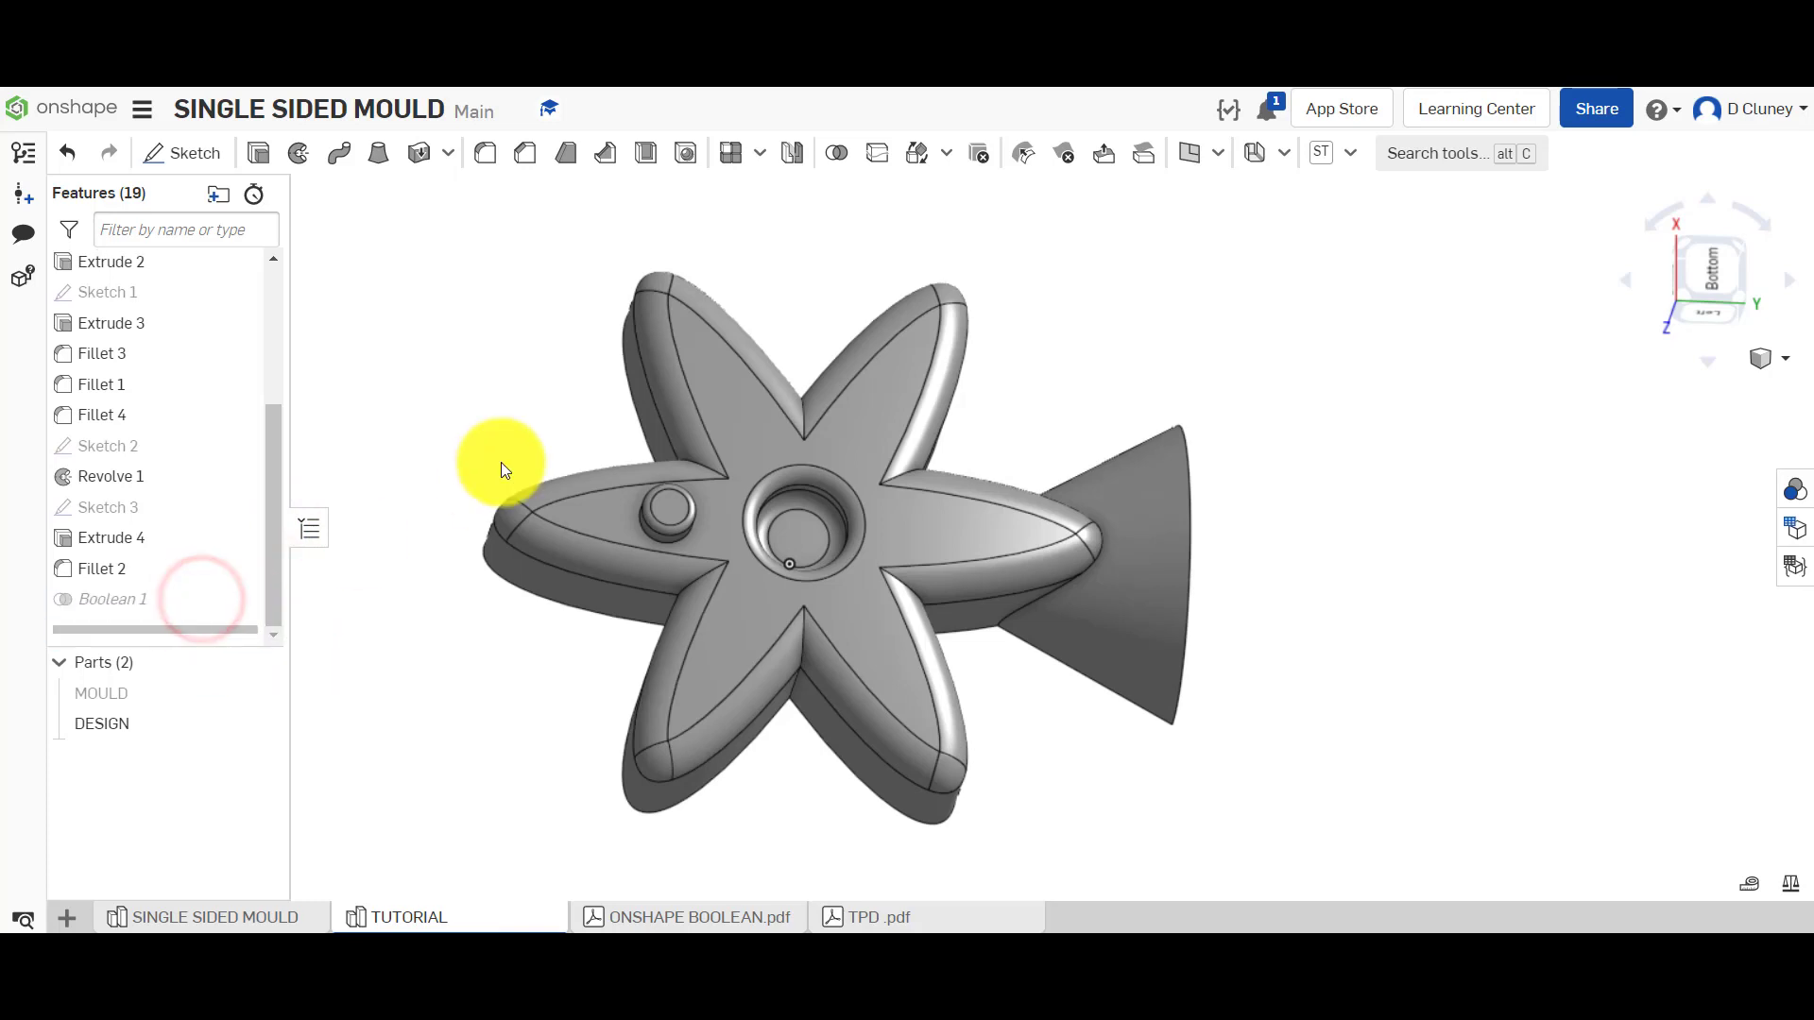
Show the MOULD, hide the DESIGN, and inspect the filleted centre boss and flower cavity
left_click(247, 691)
left_click(257, 718)
right_click_drag(1375, 530, 1385, 604)
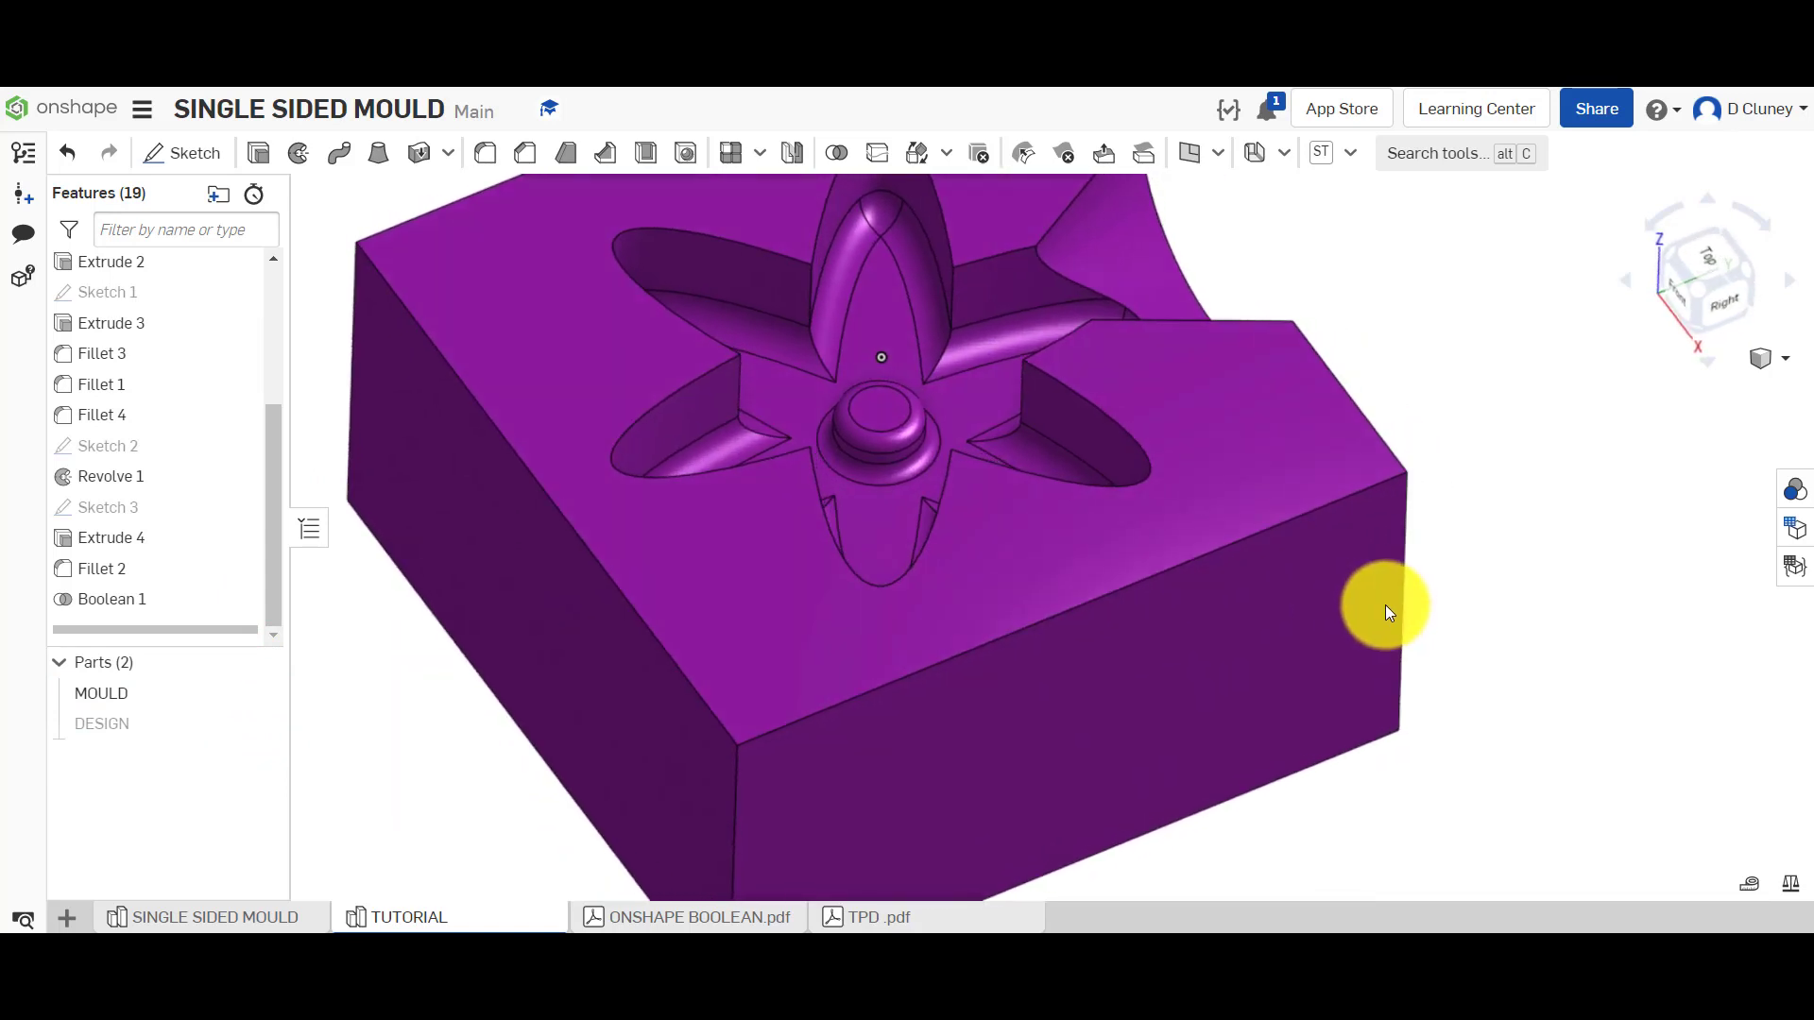
scroll(1385, 605, "up", 3)
scroll(1370, 541, "down", 6)
scroll(1204, 445, "up", 5)
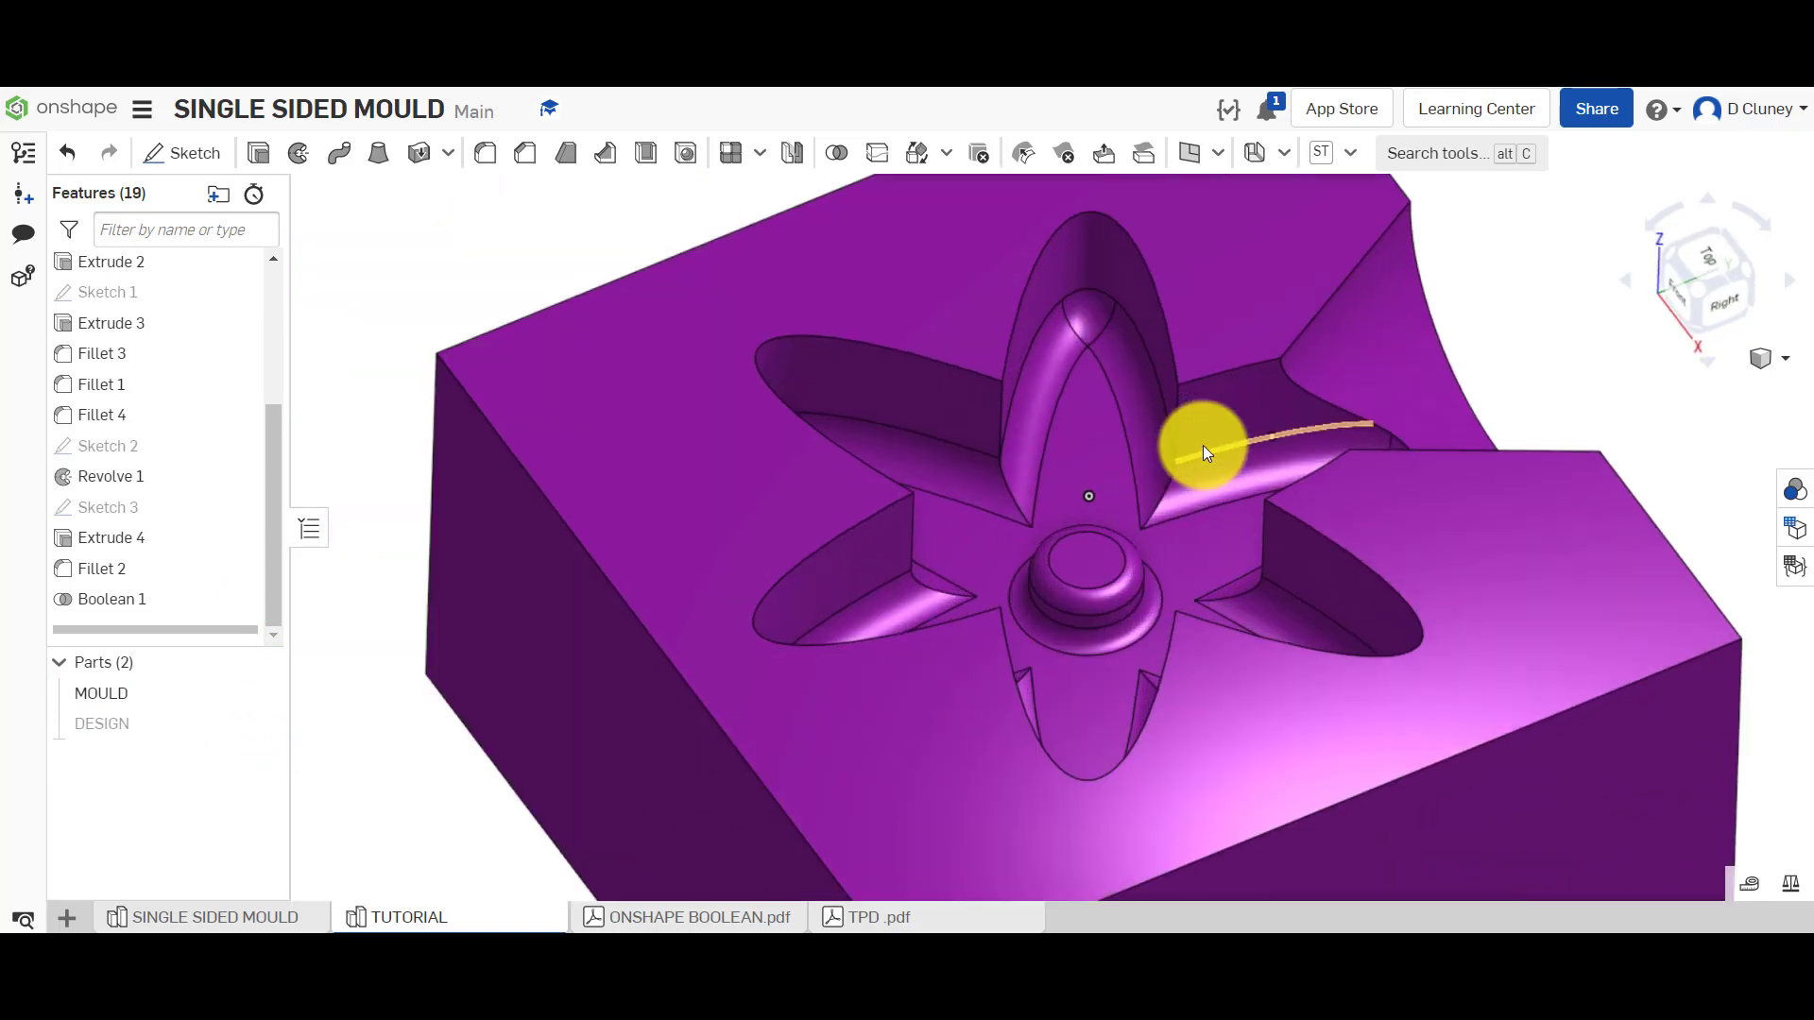
scroll(1203, 445, "up", 2)
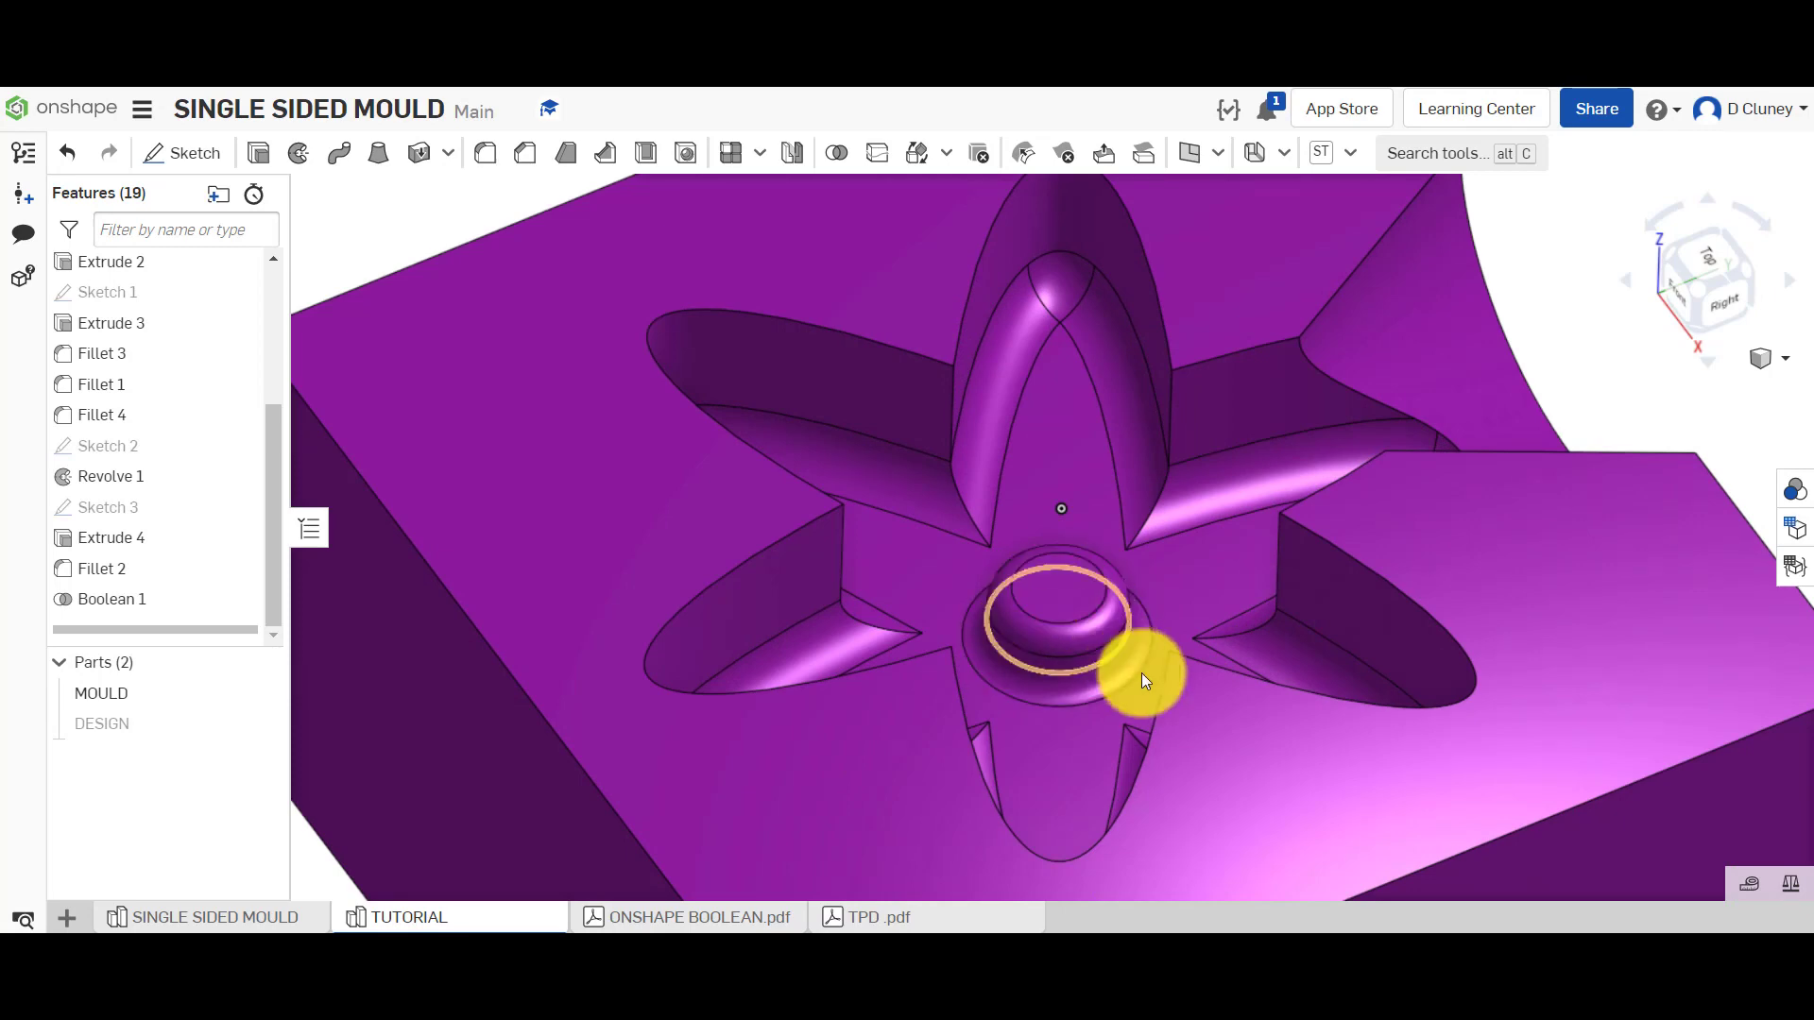
scroll(1130, 615, "up", 2)
scroll(1130, 615, "down", 4)
right_click_drag(1130, 615, 1373, 309)
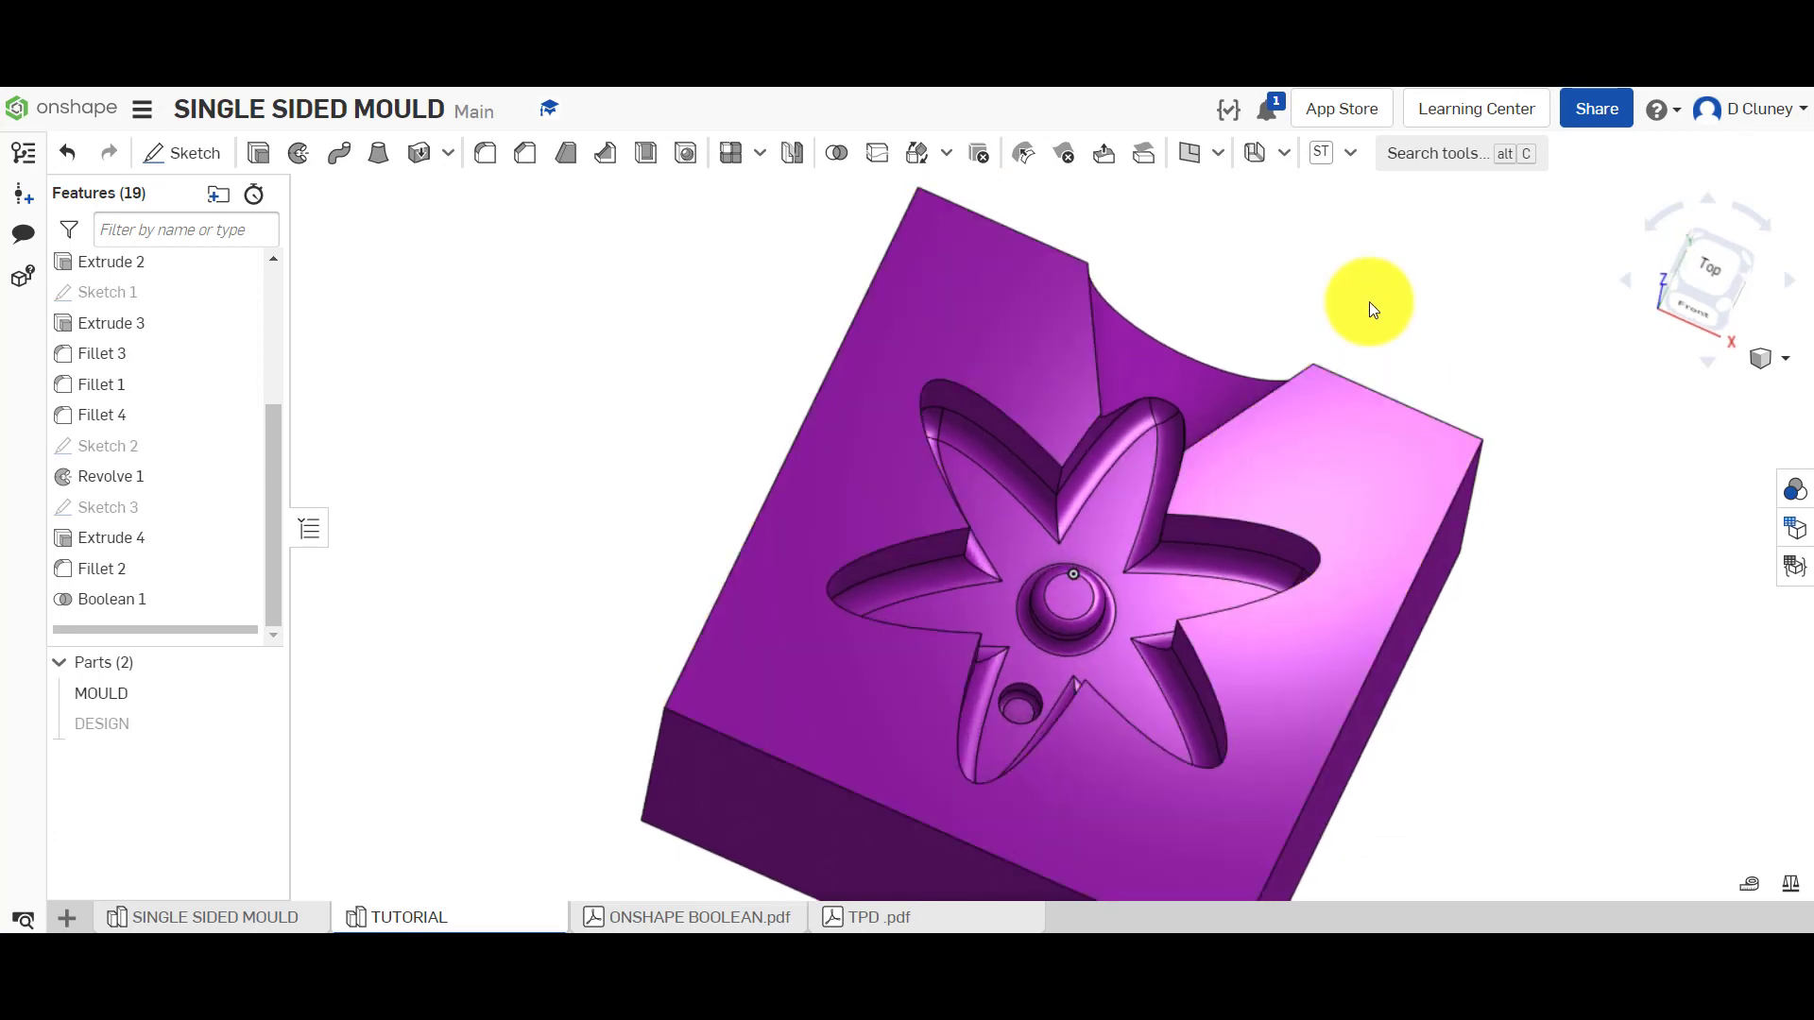